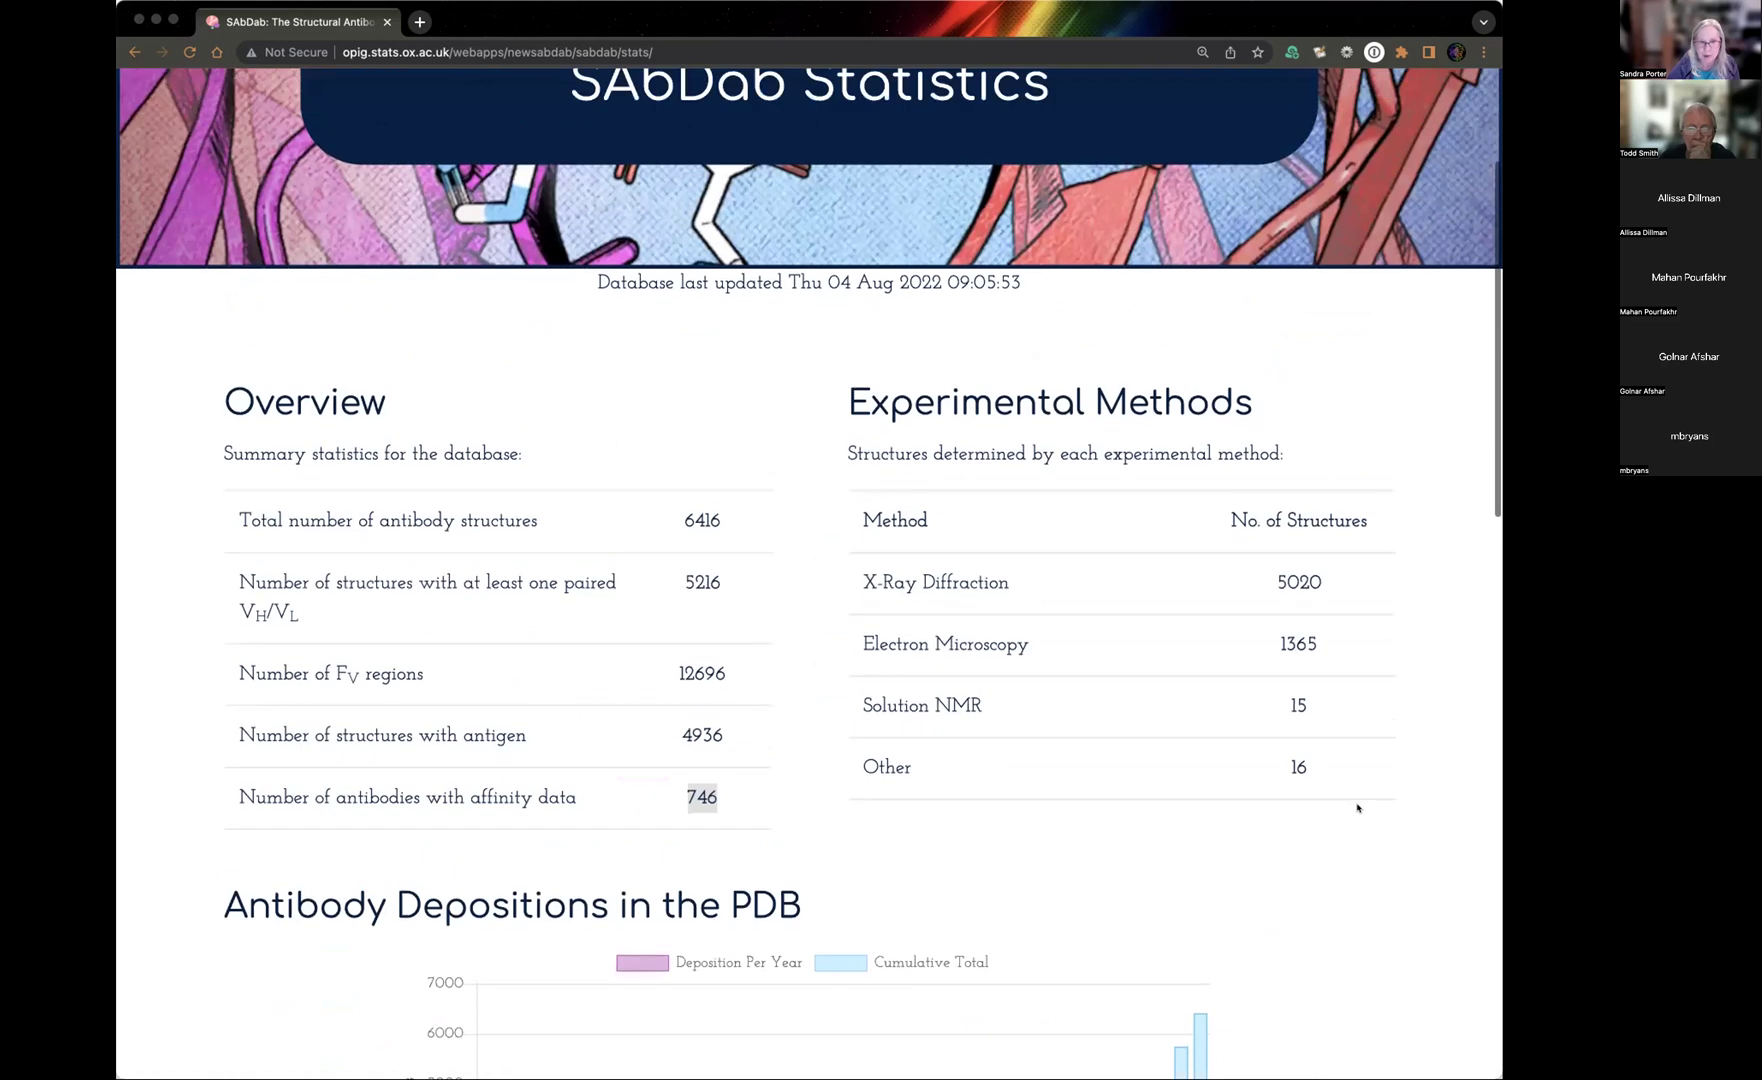
Highlight the total number of antibody structures in the statistics overview.
drag(673, 602, 716, 602)
scroll(736, 608, up, 2)
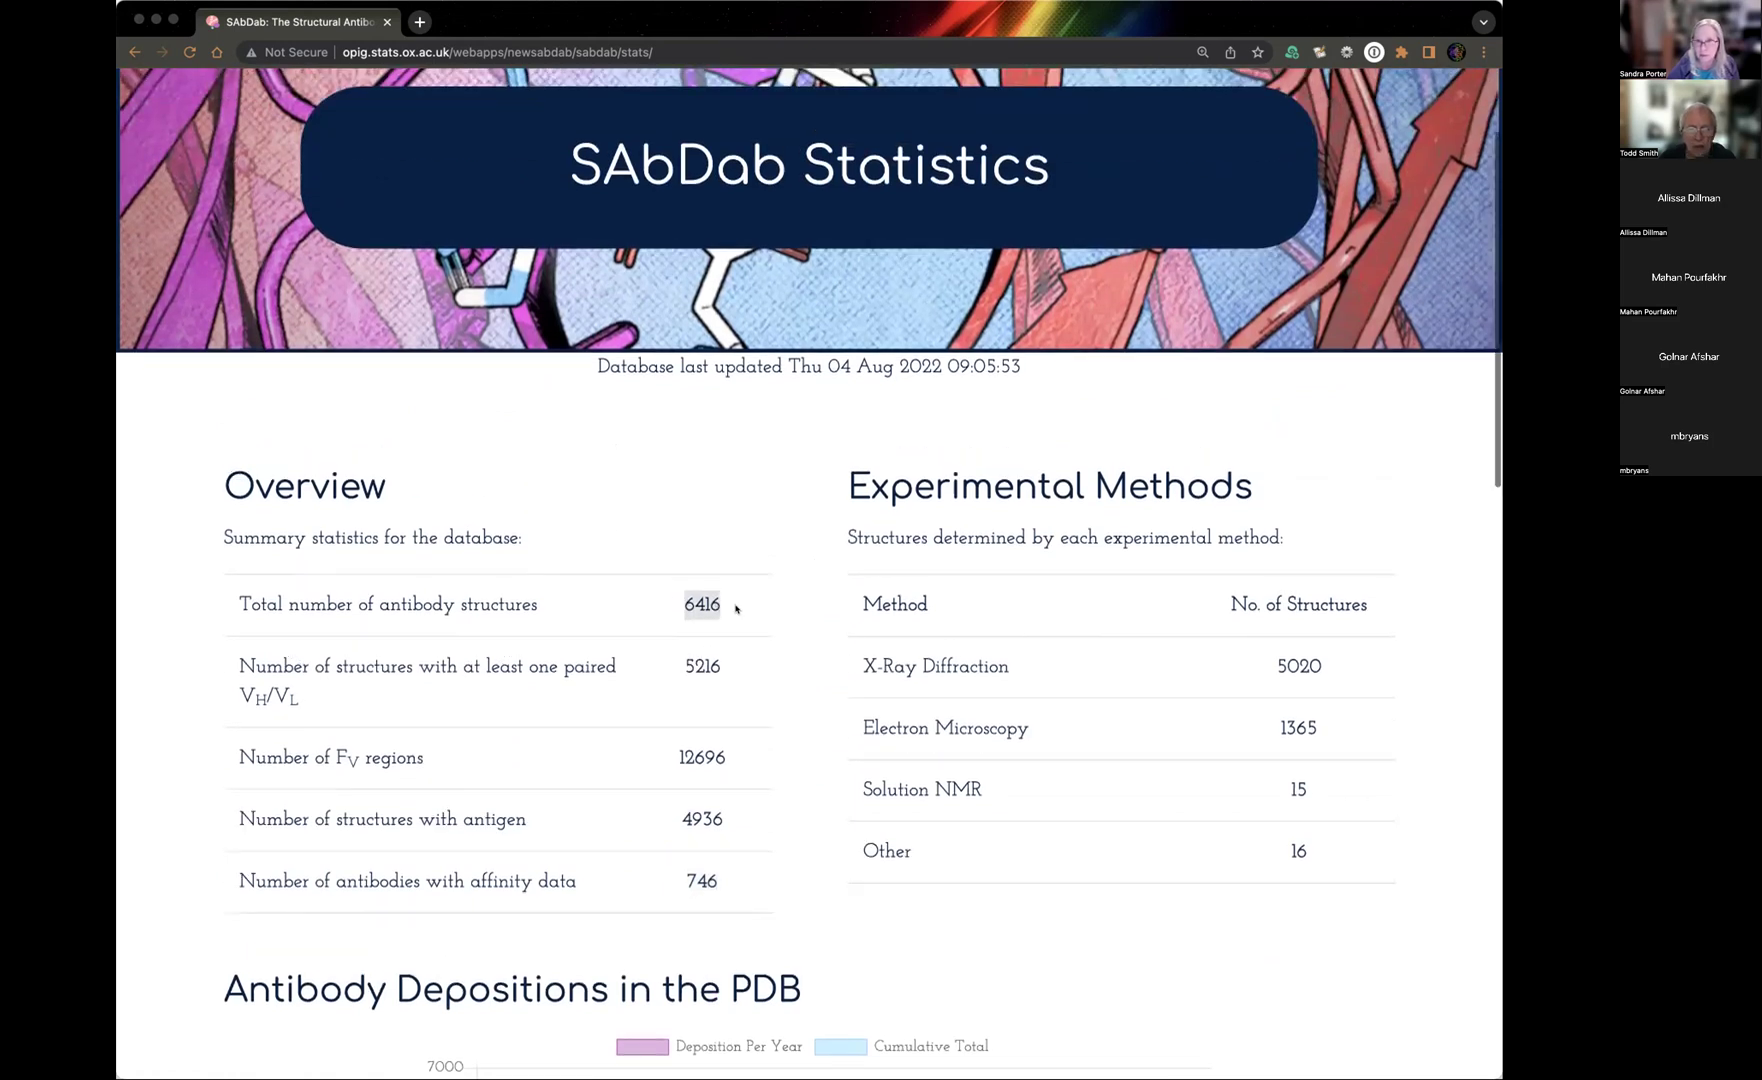
scroll(736, 608, up, 1)
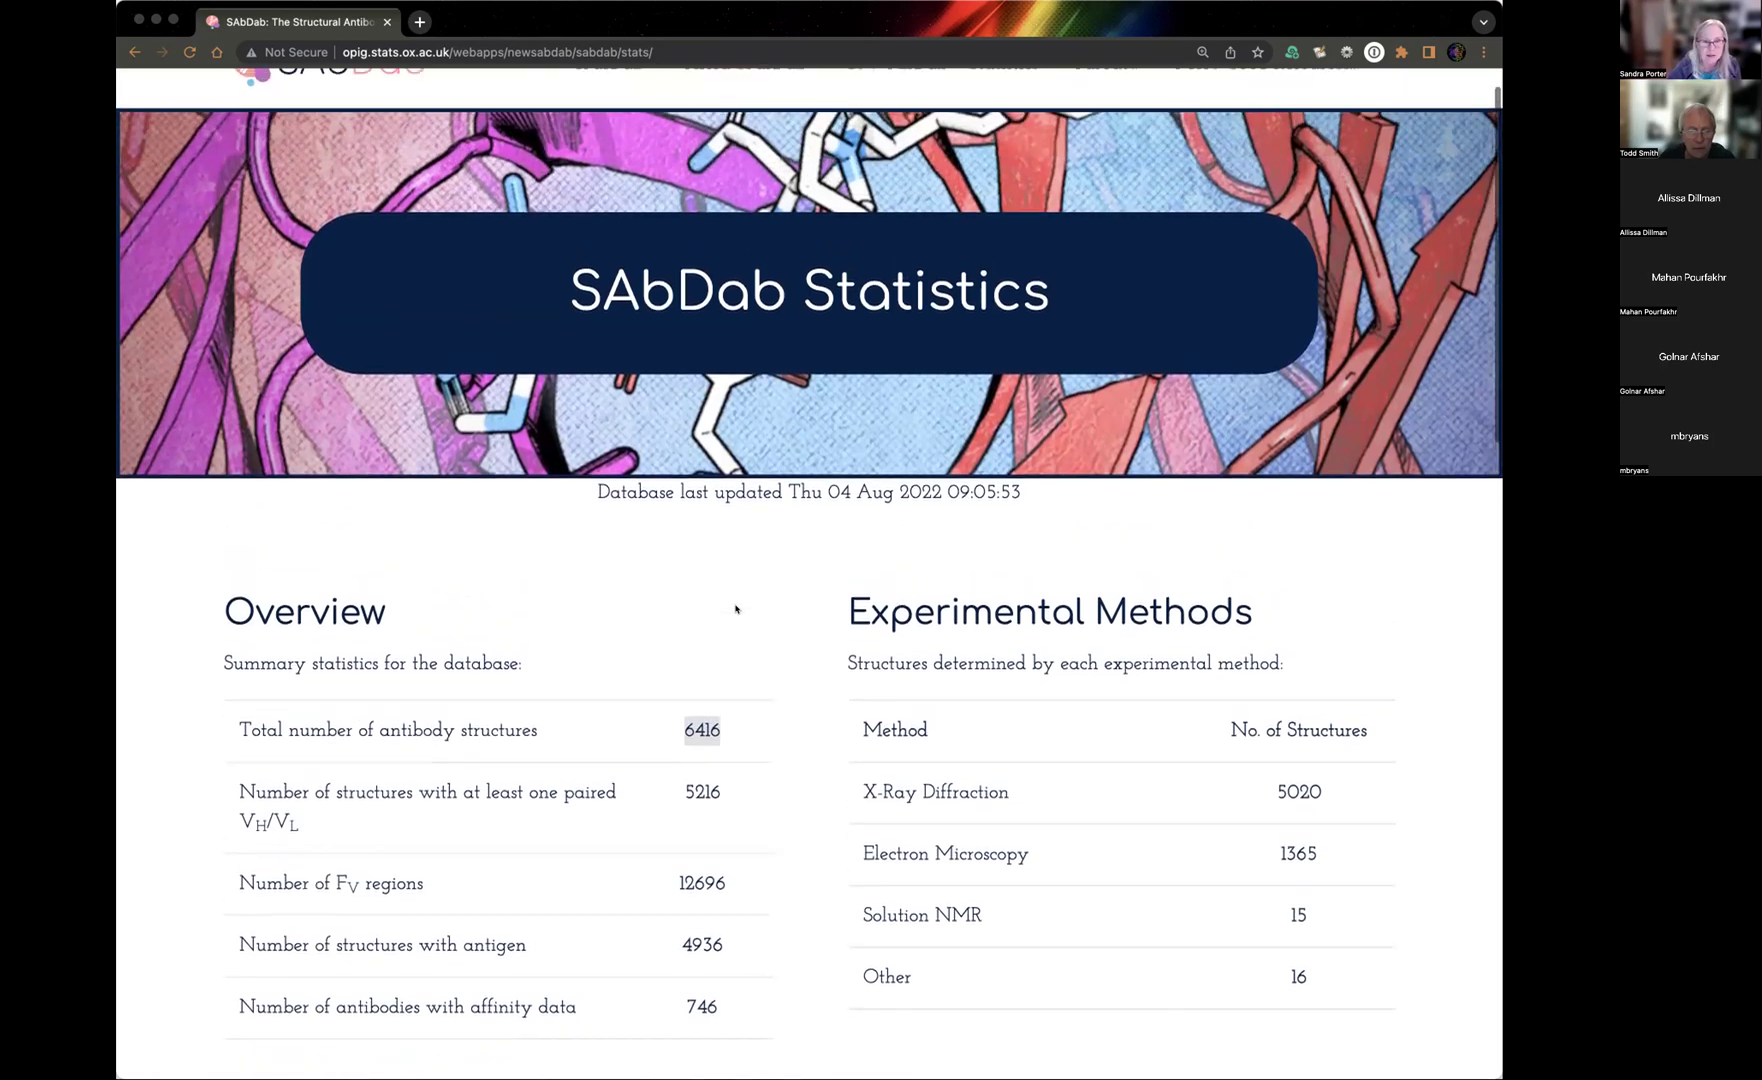
scroll(736, 608, up, 2)
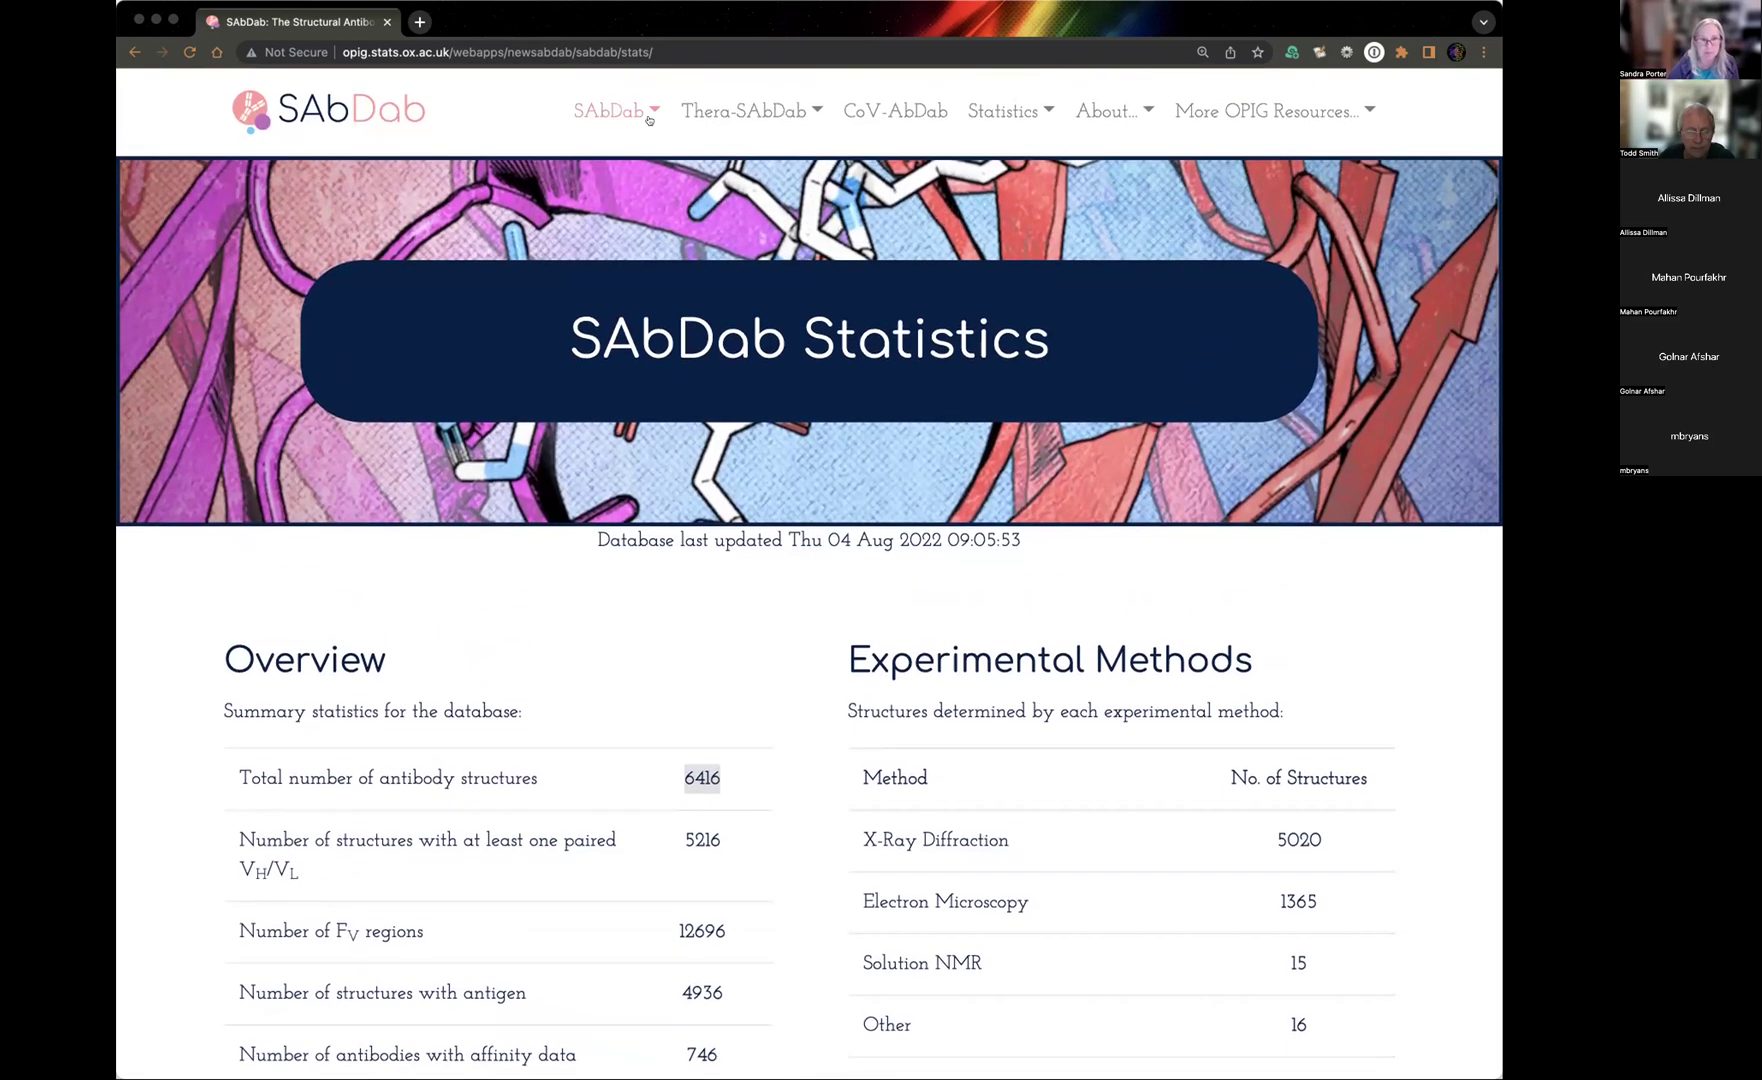
Open SAbDab's Sequence Search and examine the form for searching the database by heavy and light chain sequence.
click(619, 111)
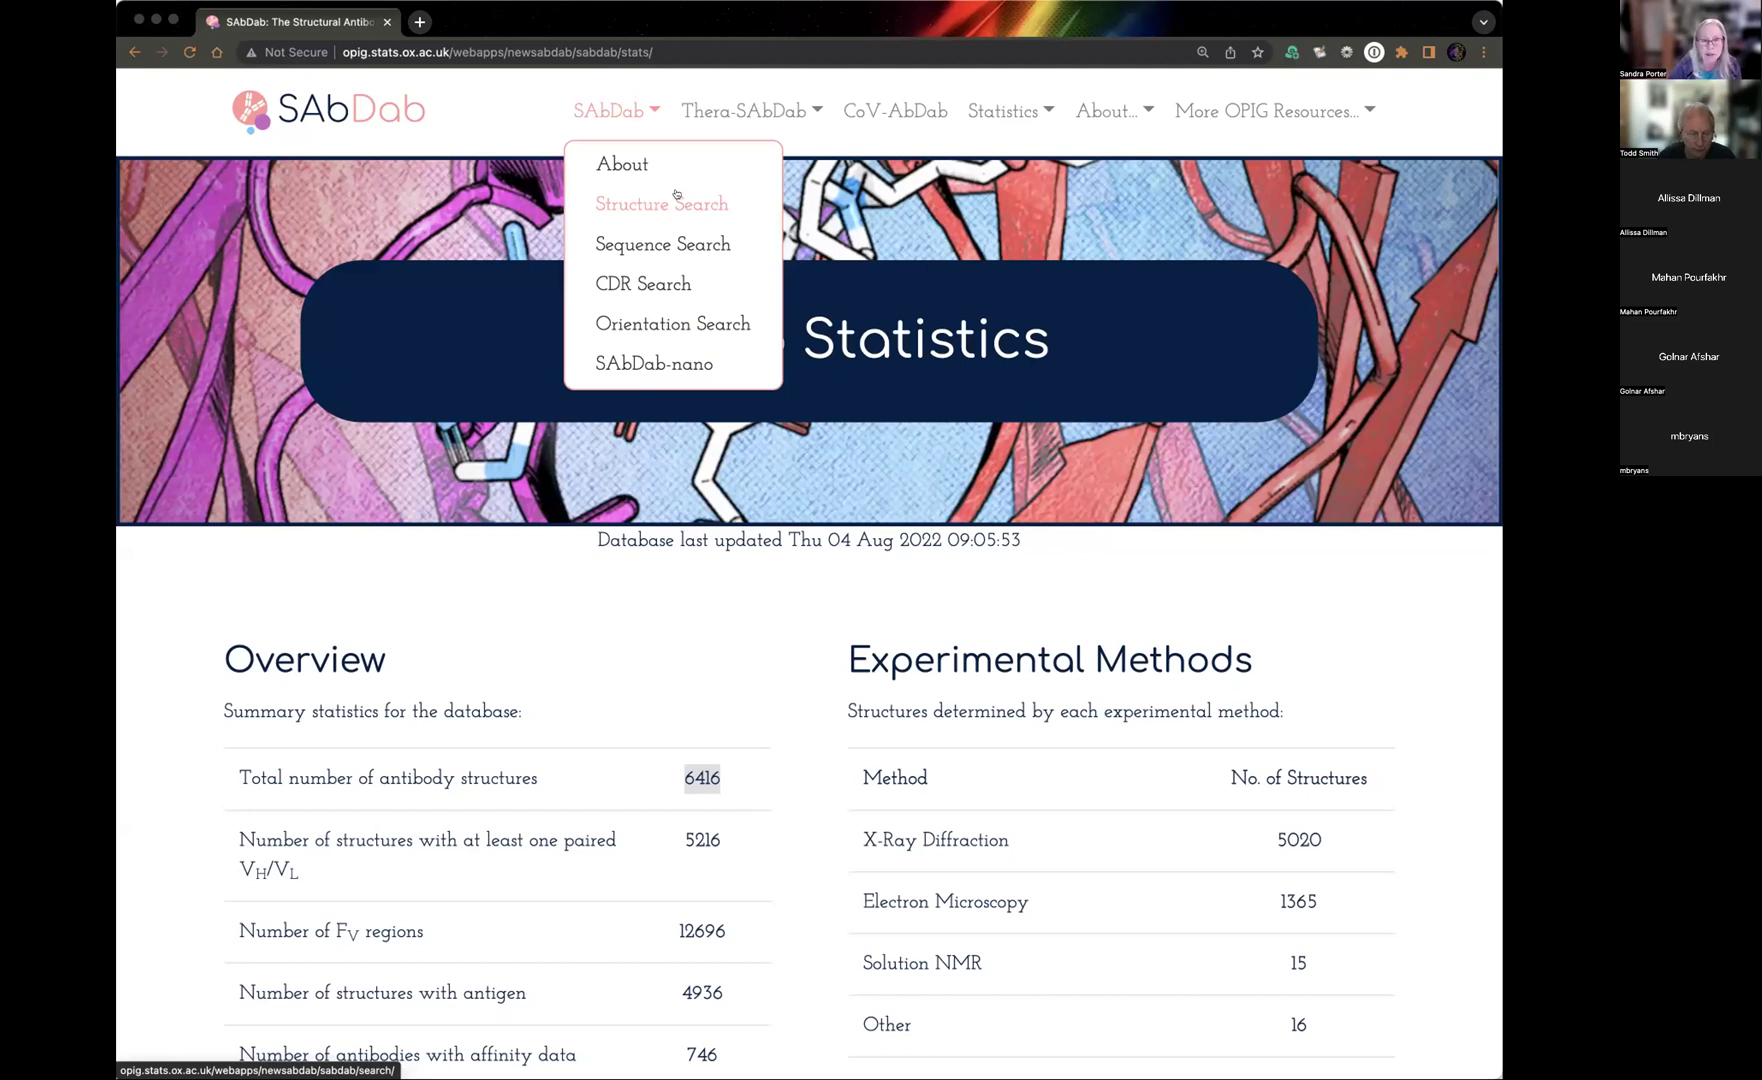
click(689, 245)
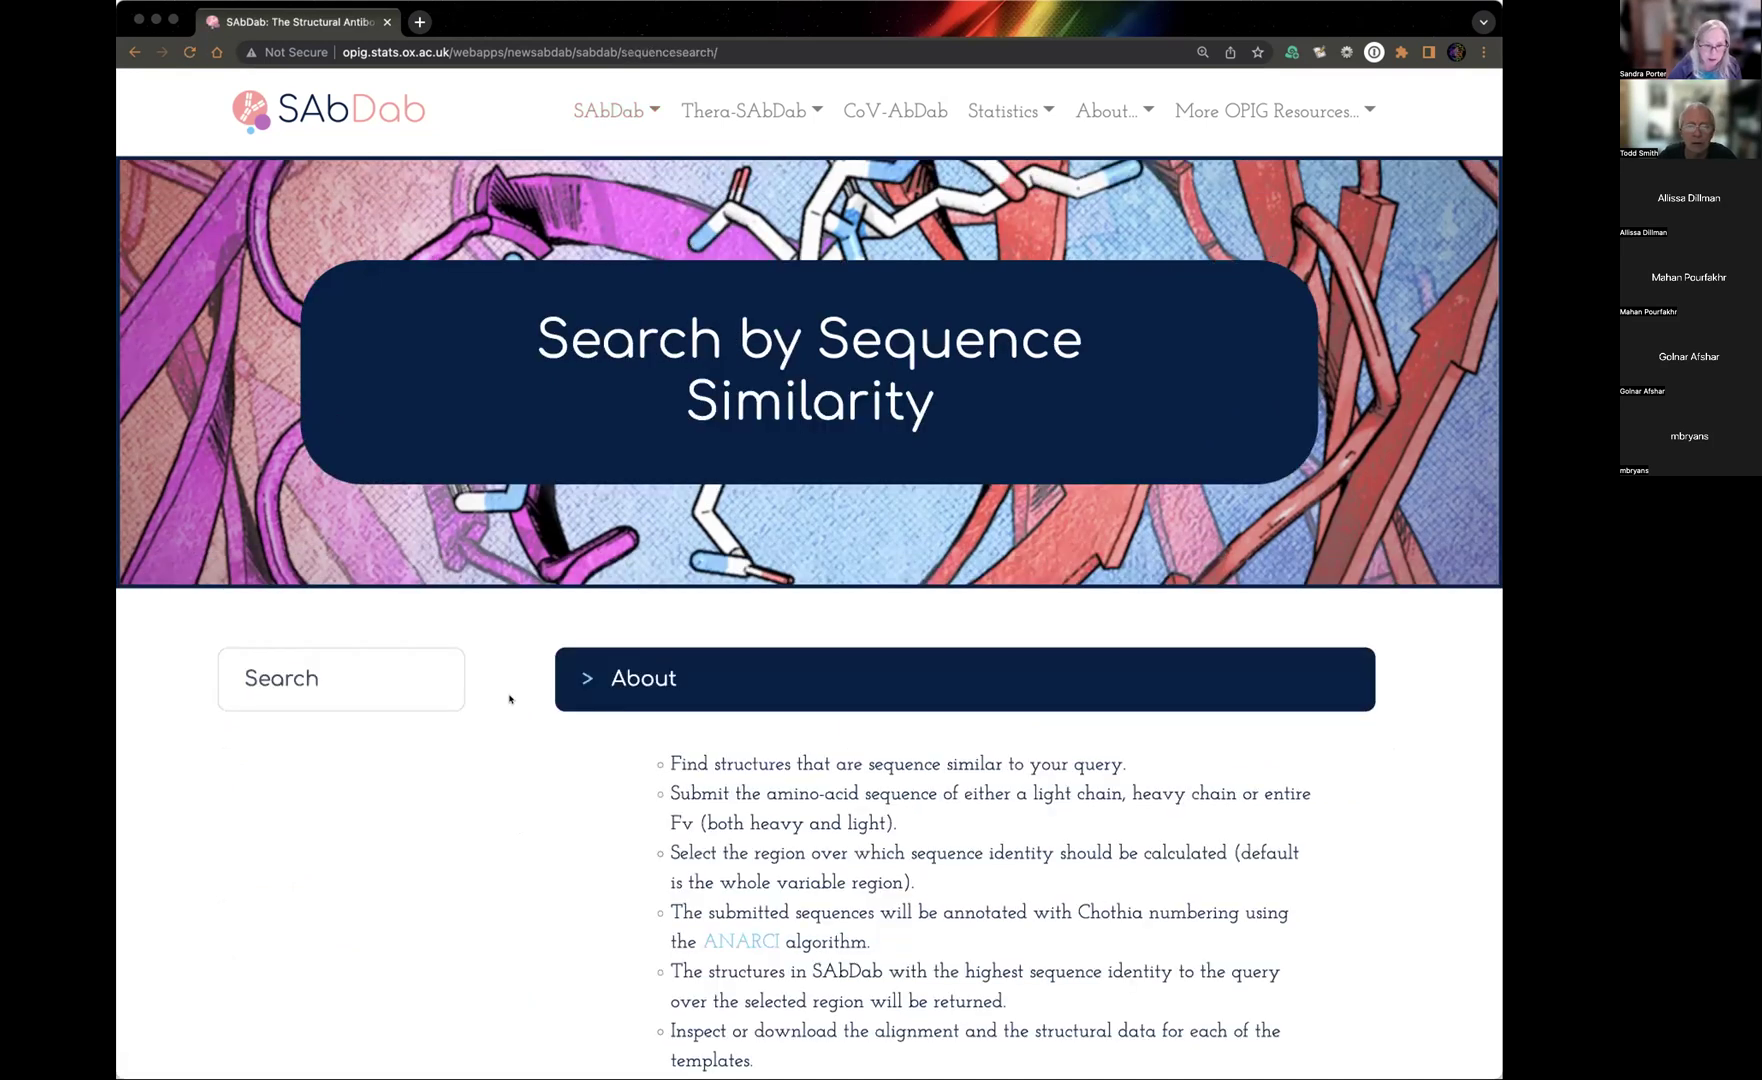
scroll(509, 699, down, 5)
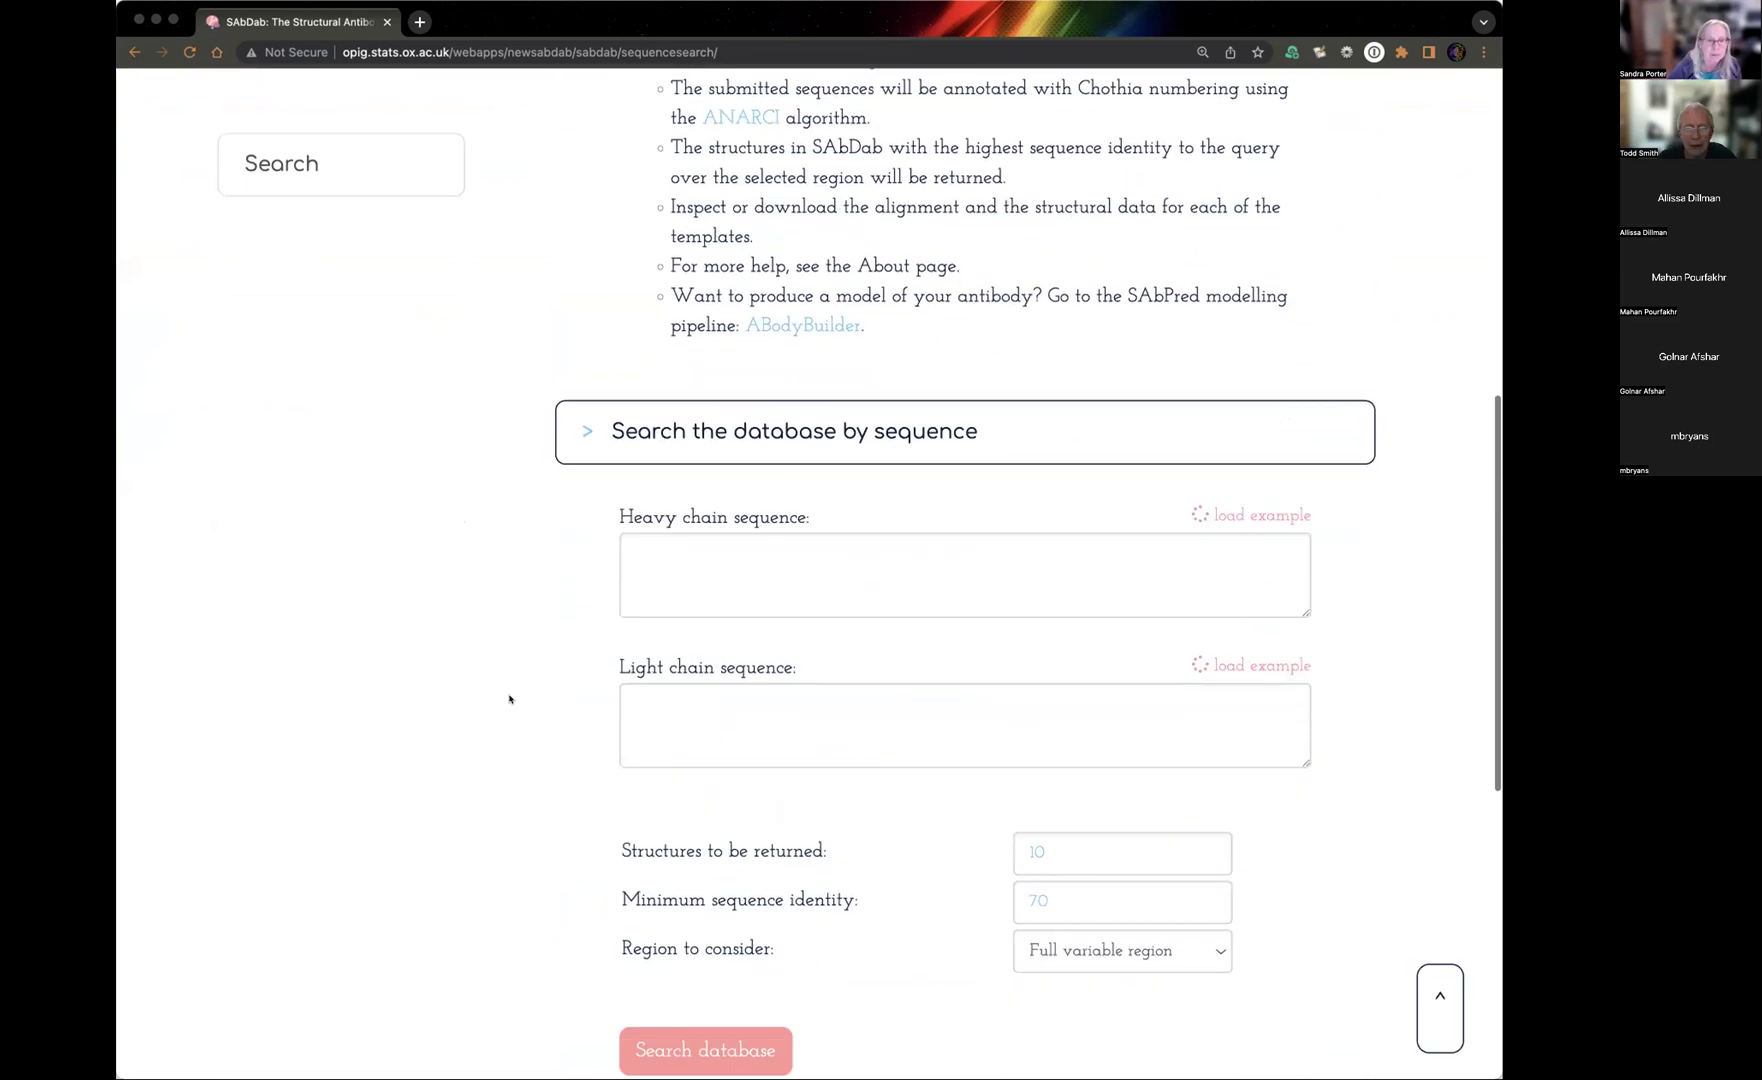
scroll(509, 699, down, 1)
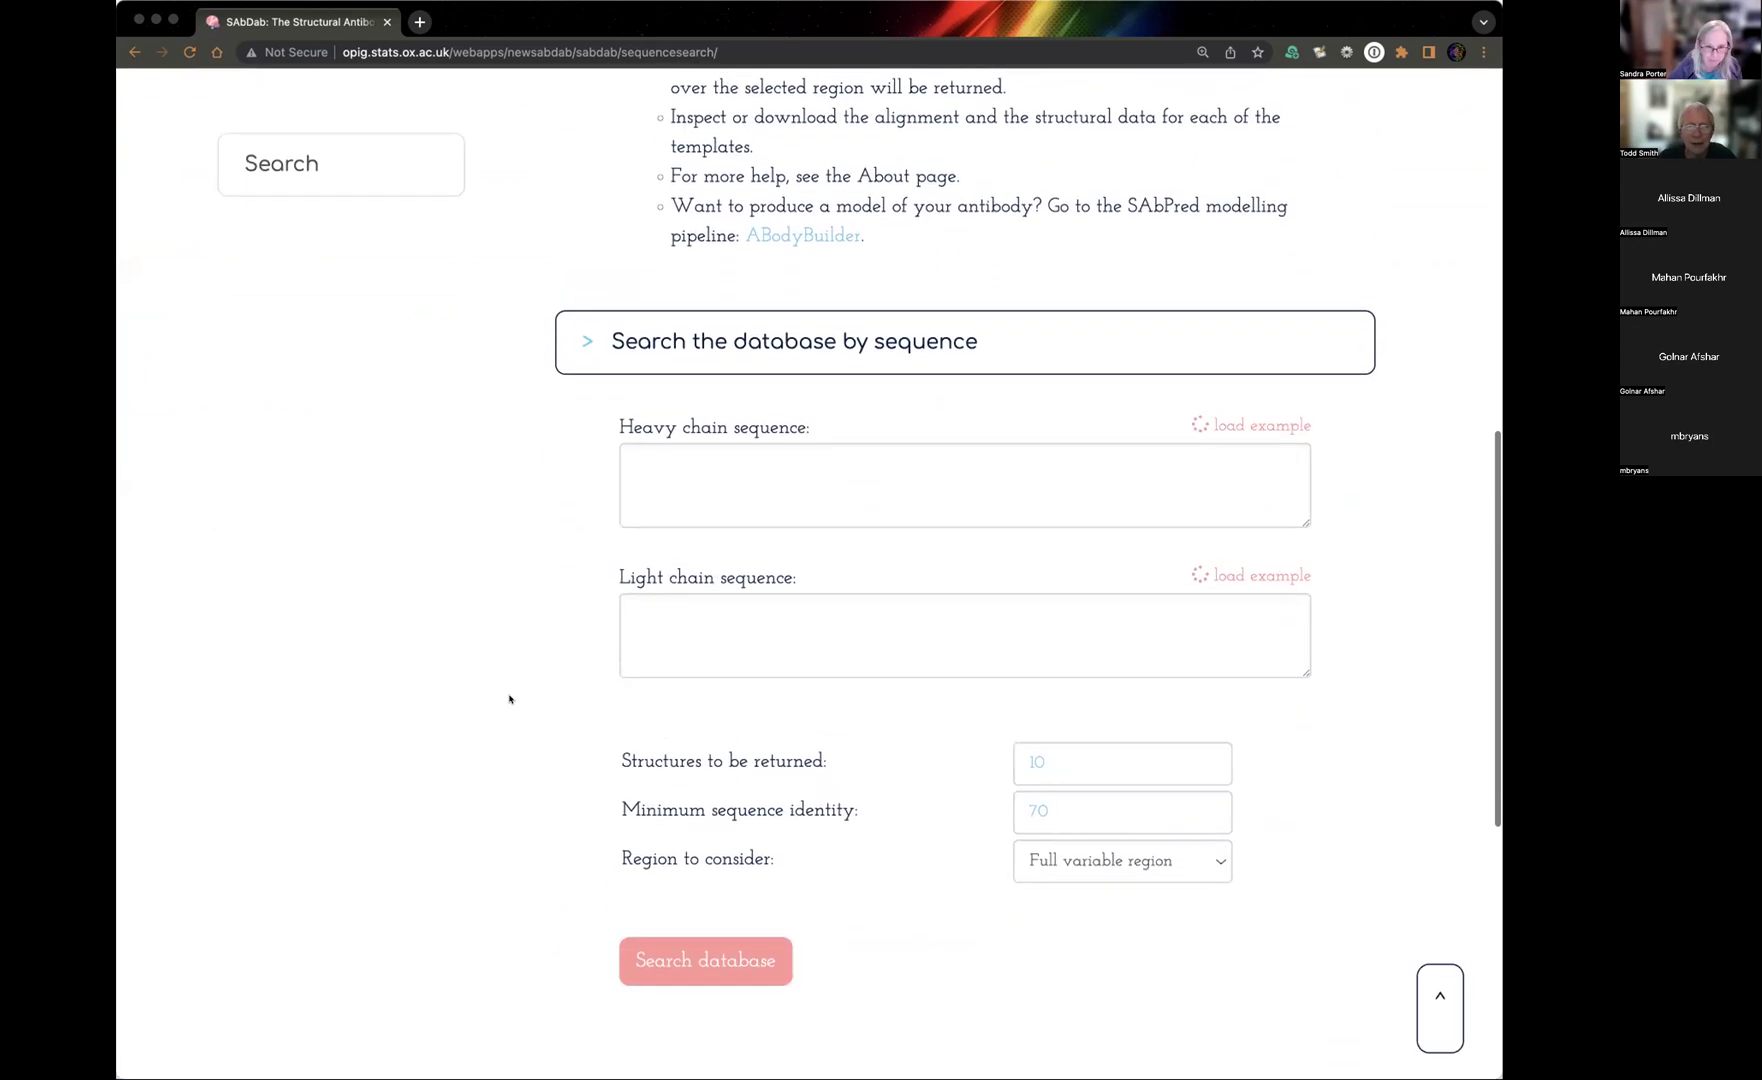
click(788, 341)
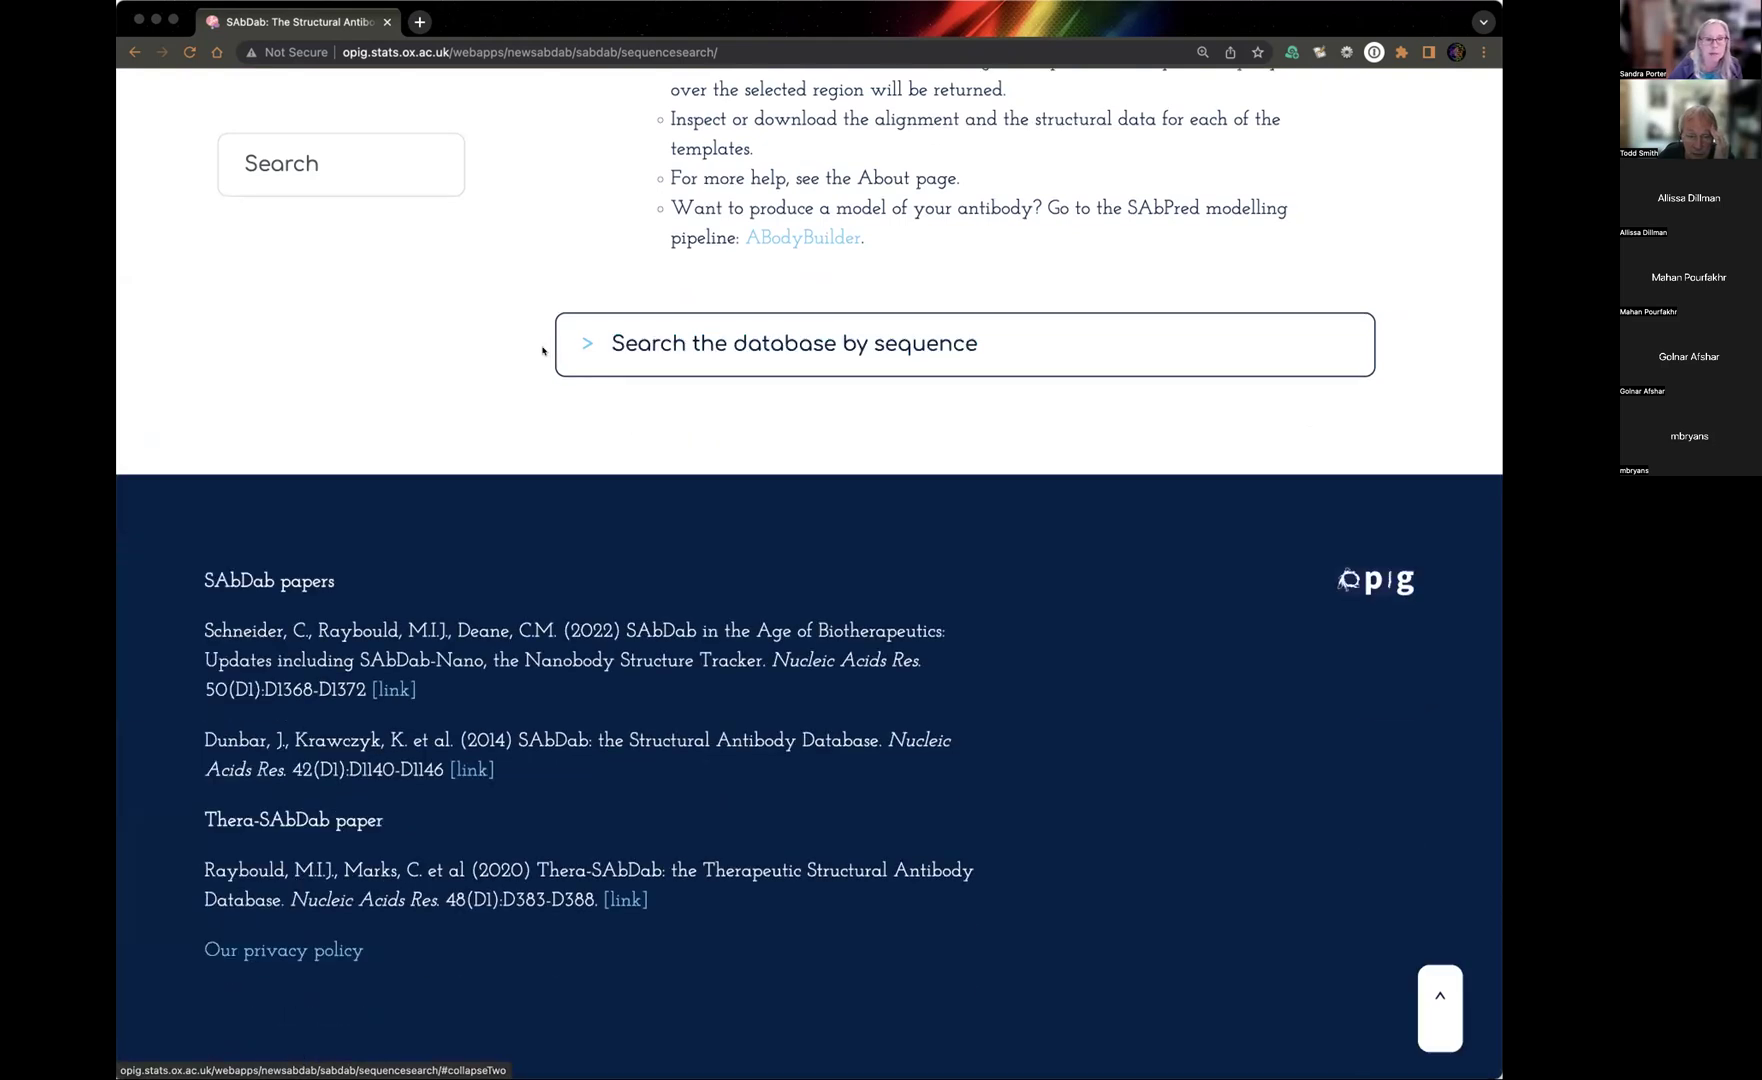
click(600, 345)
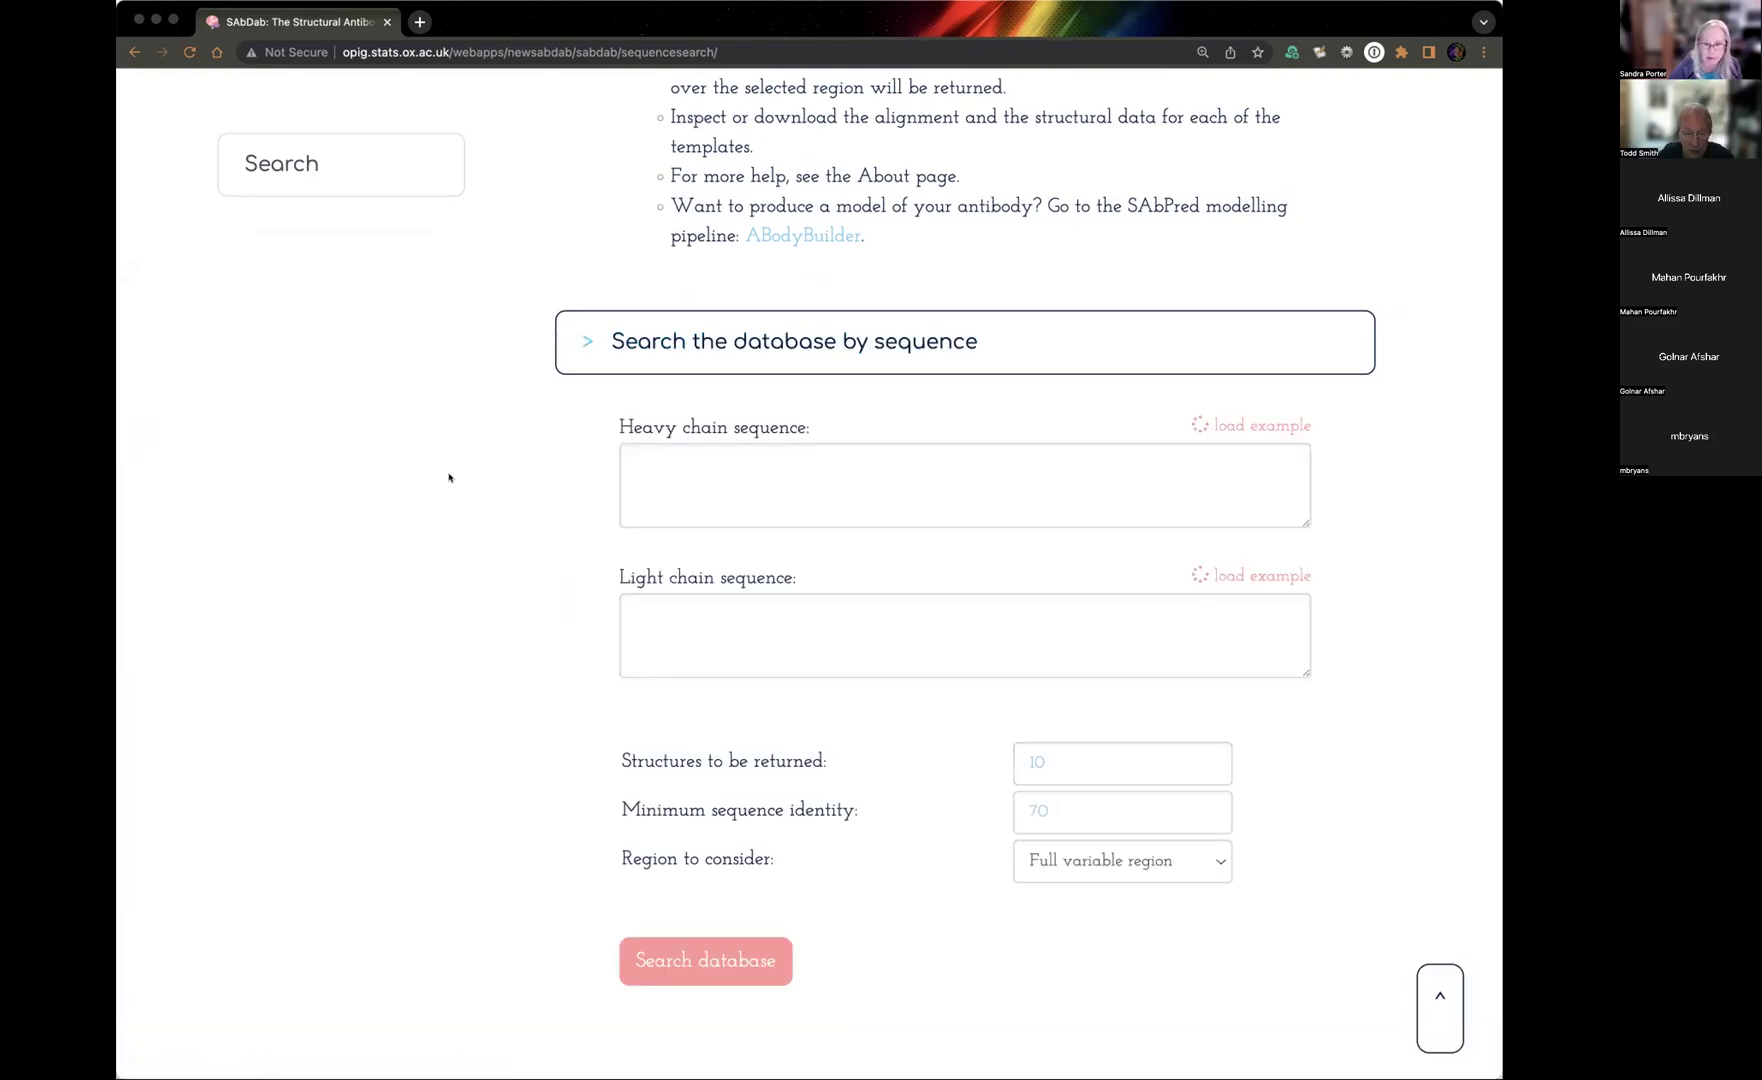
Open SAbDab's Structure Search and expand the section for searching structures by attribute.
scroll(449, 477, up, 1)
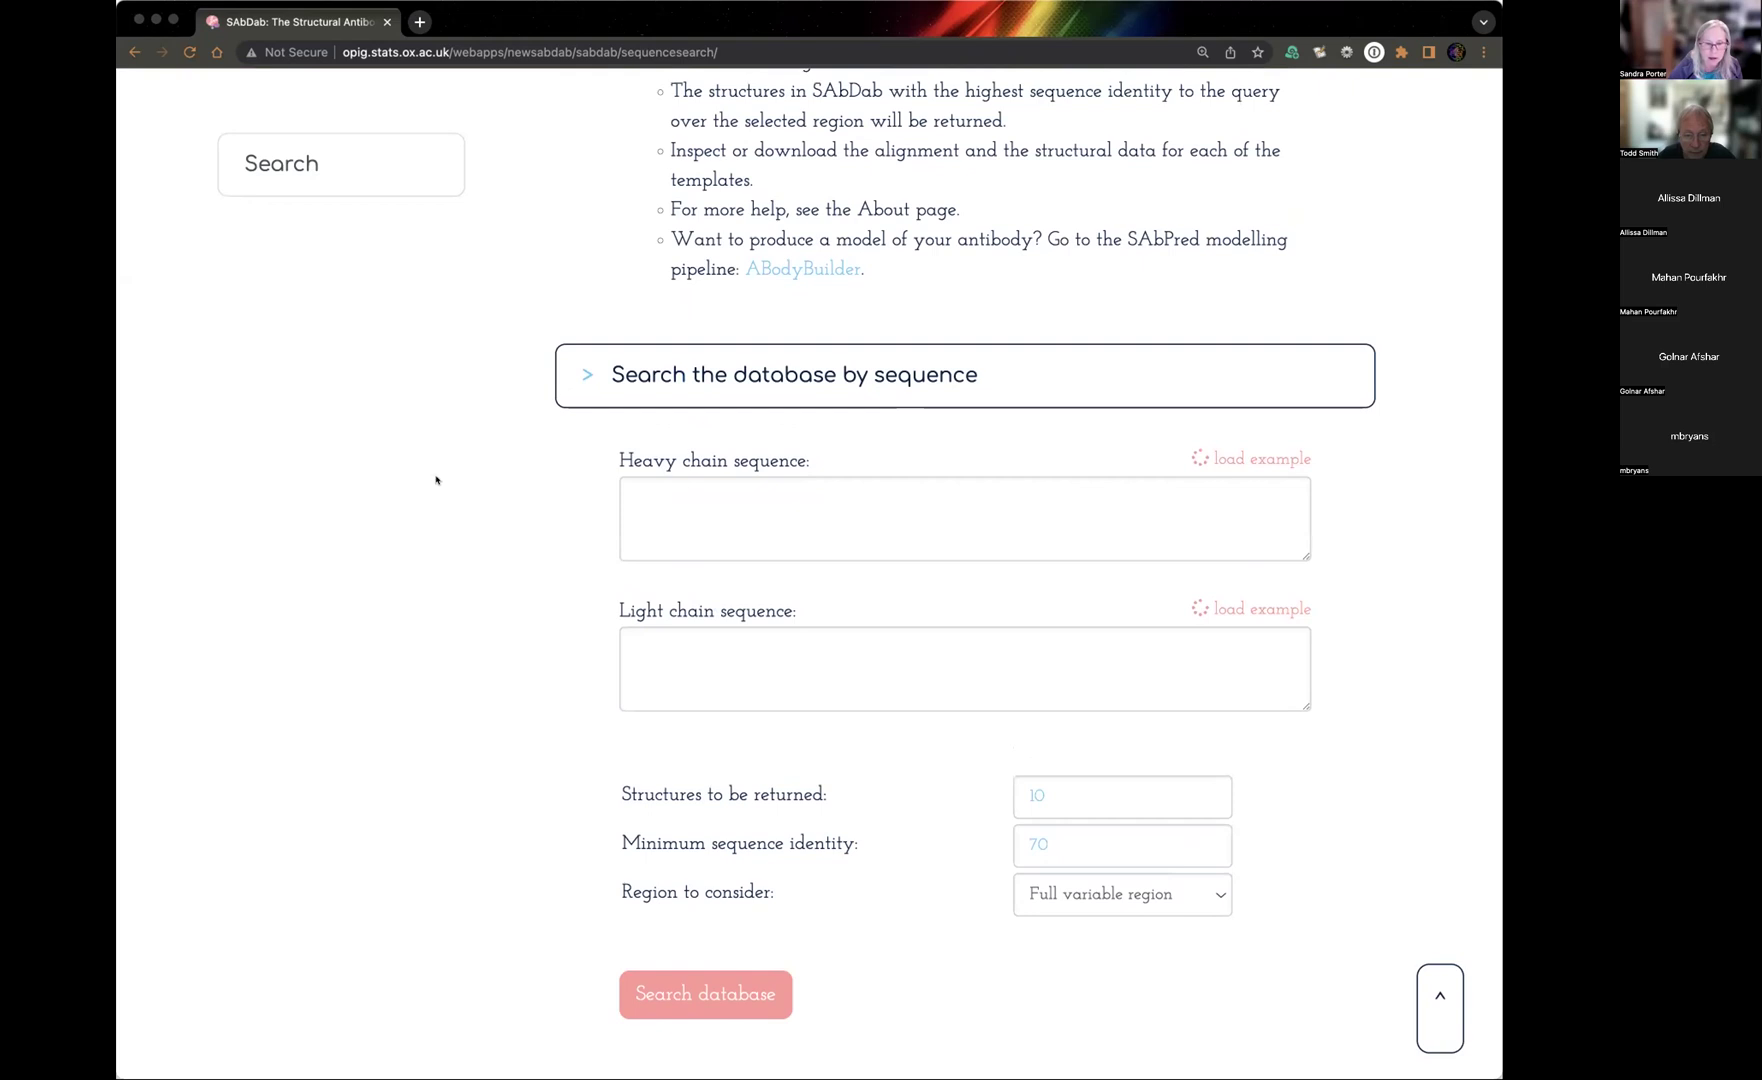
scroll(436, 480, up, 10)
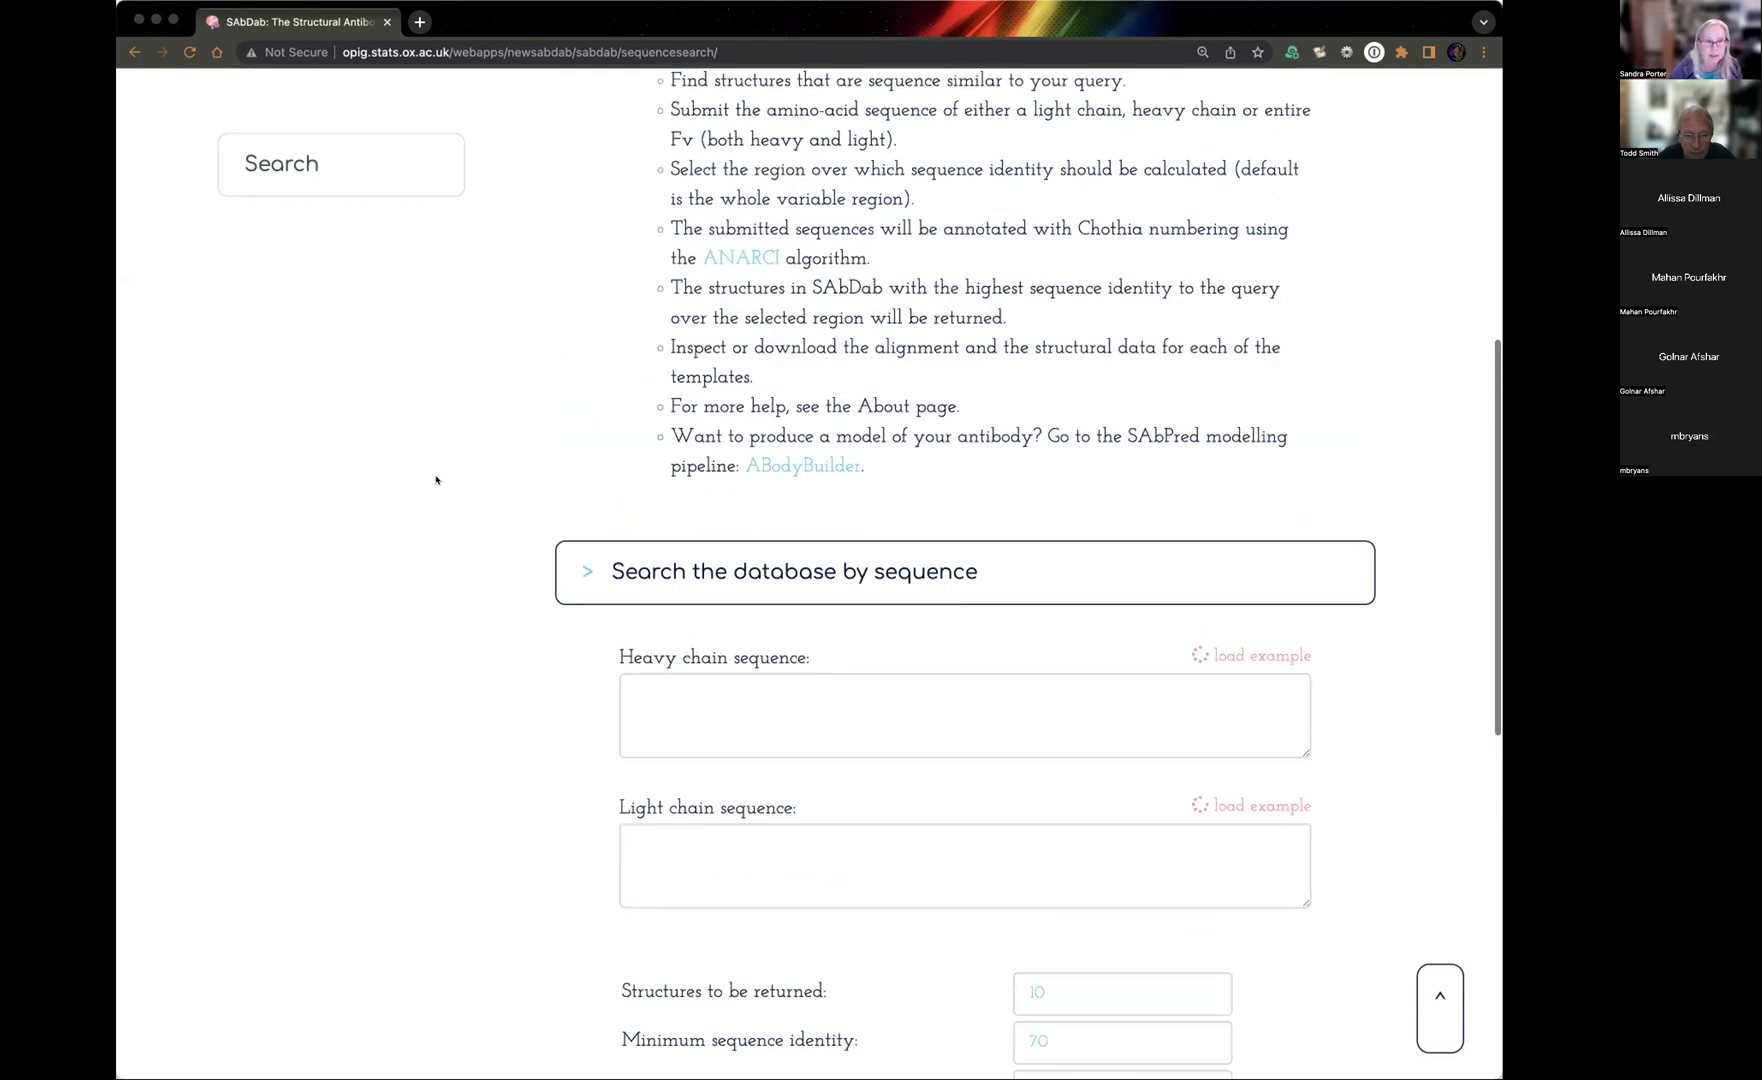
scroll(436, 480, up, 4)
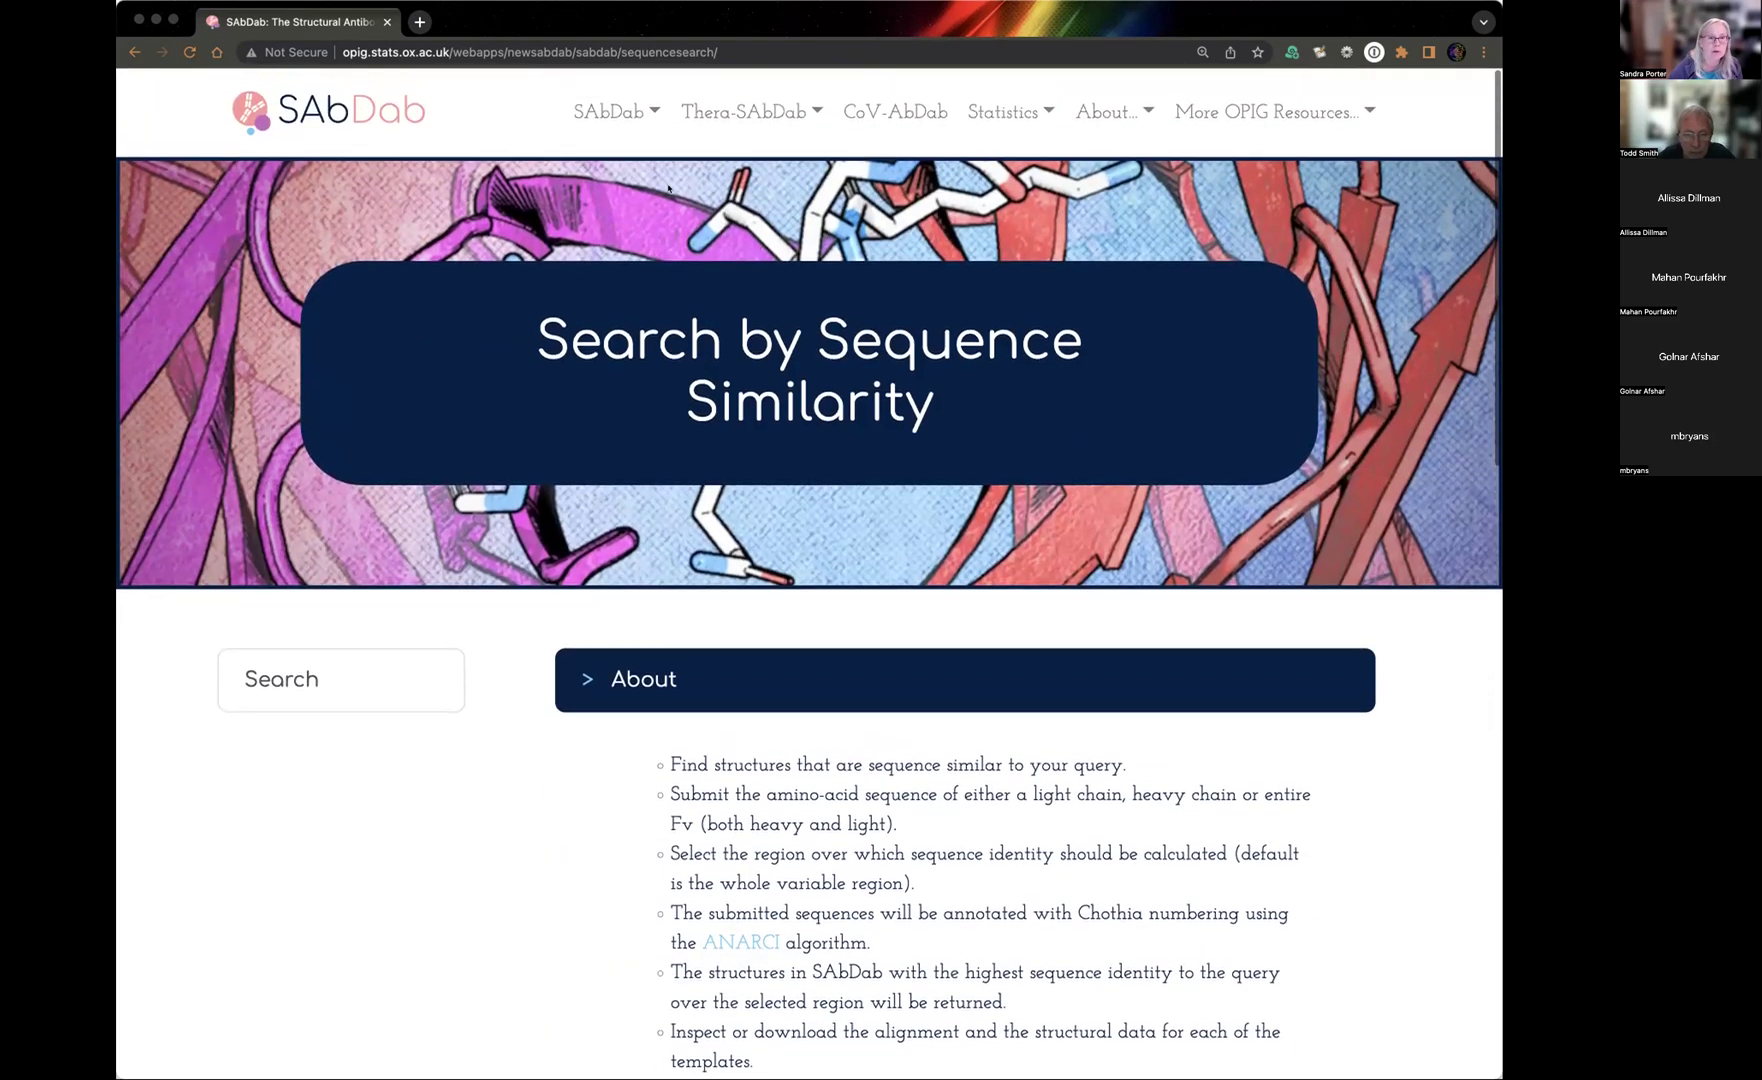
click(617, 108)
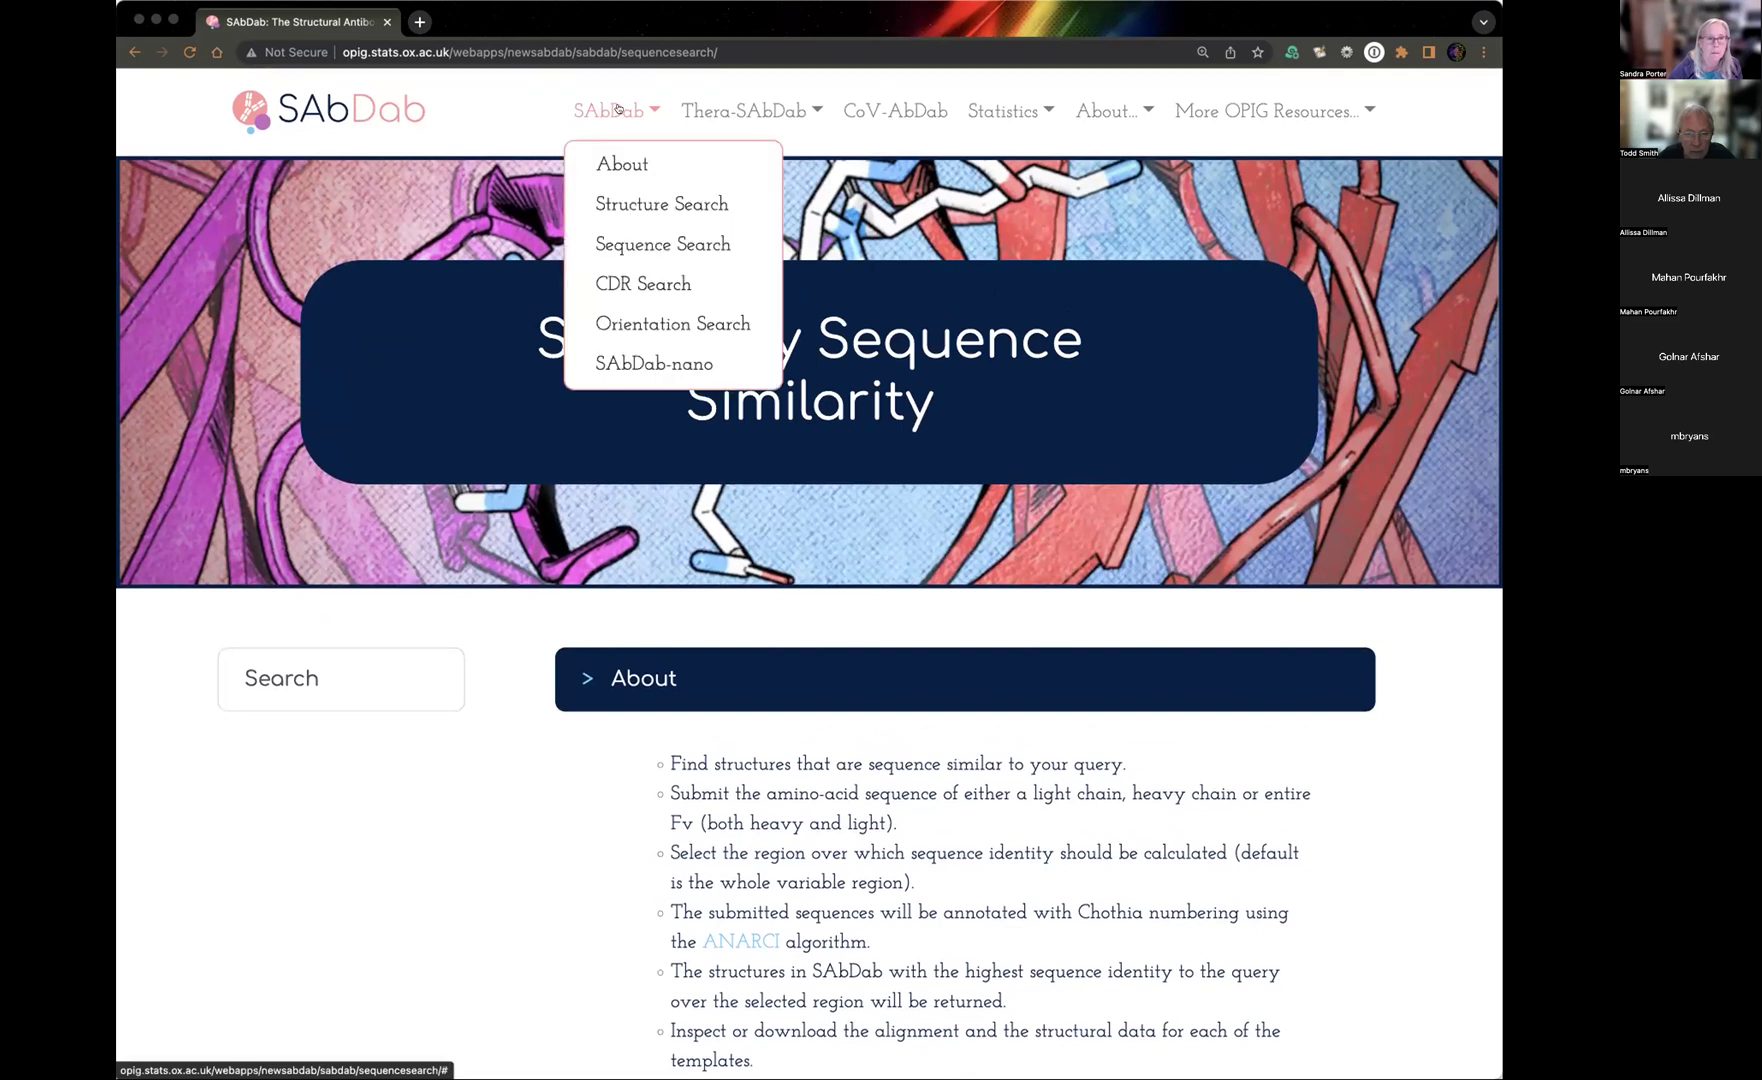
click(623, 204)
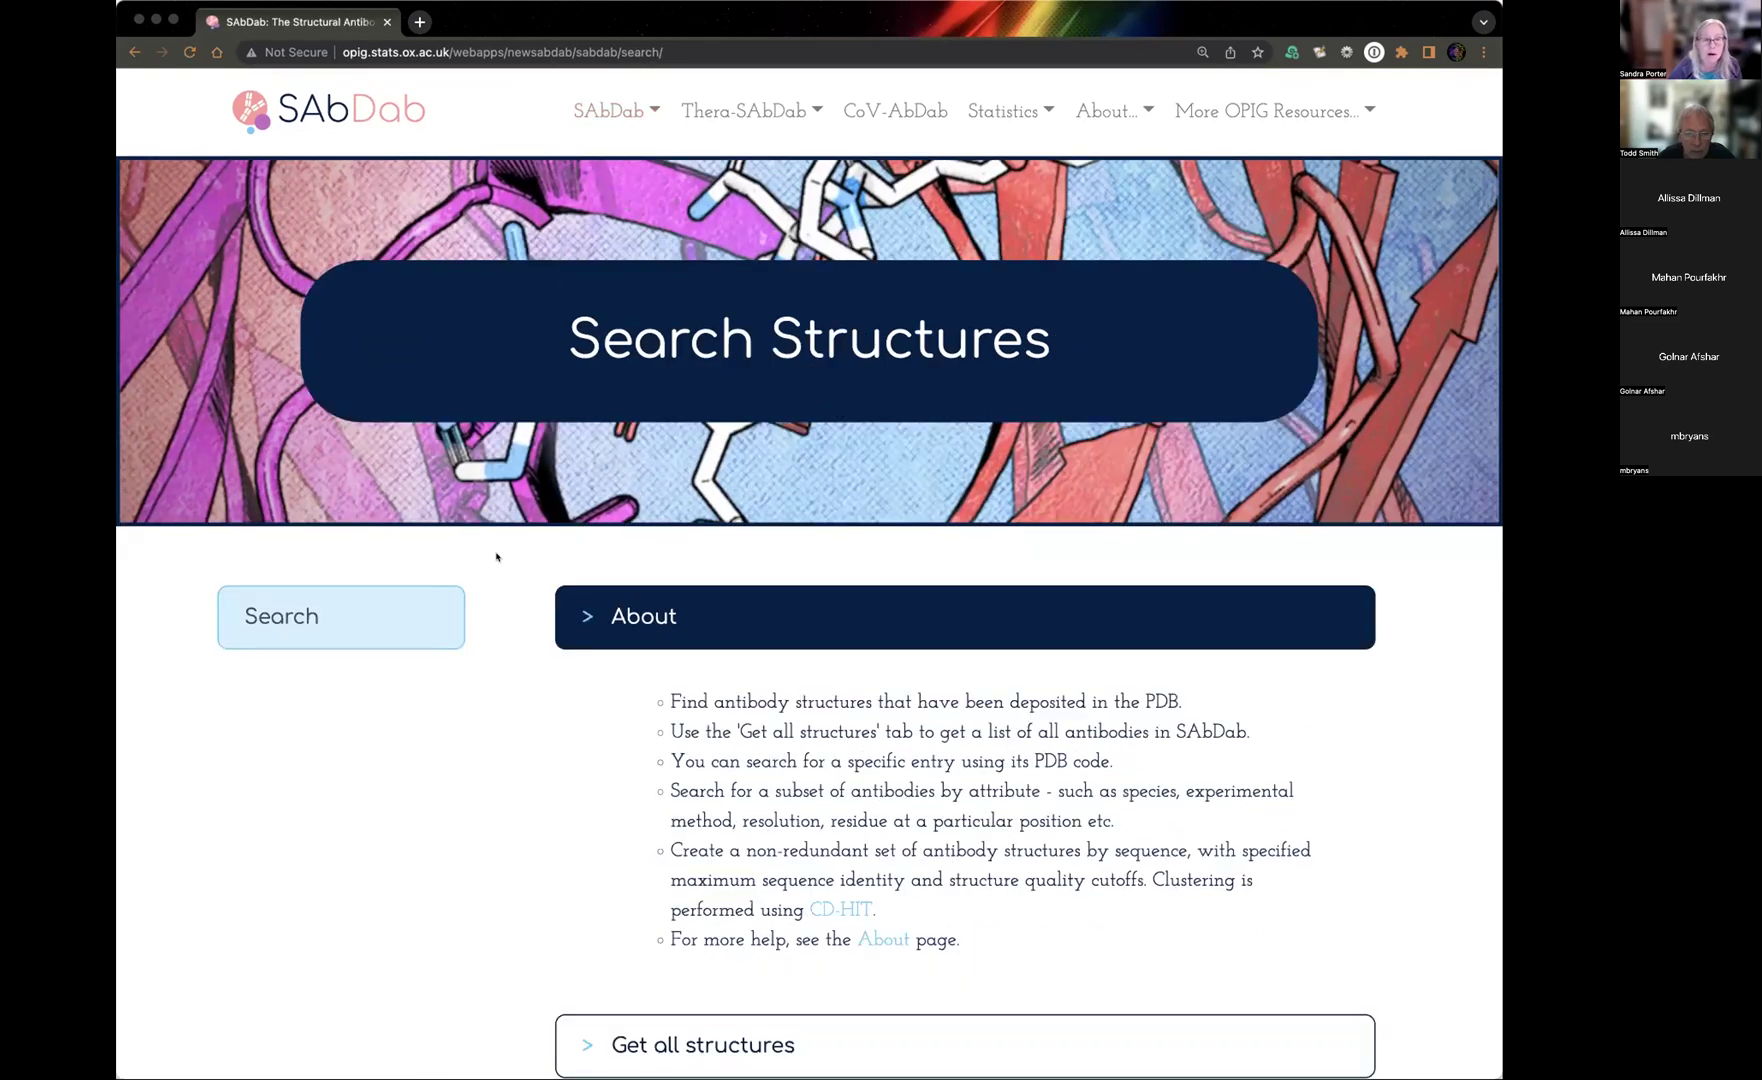
scroll(369, 801, down, 6)
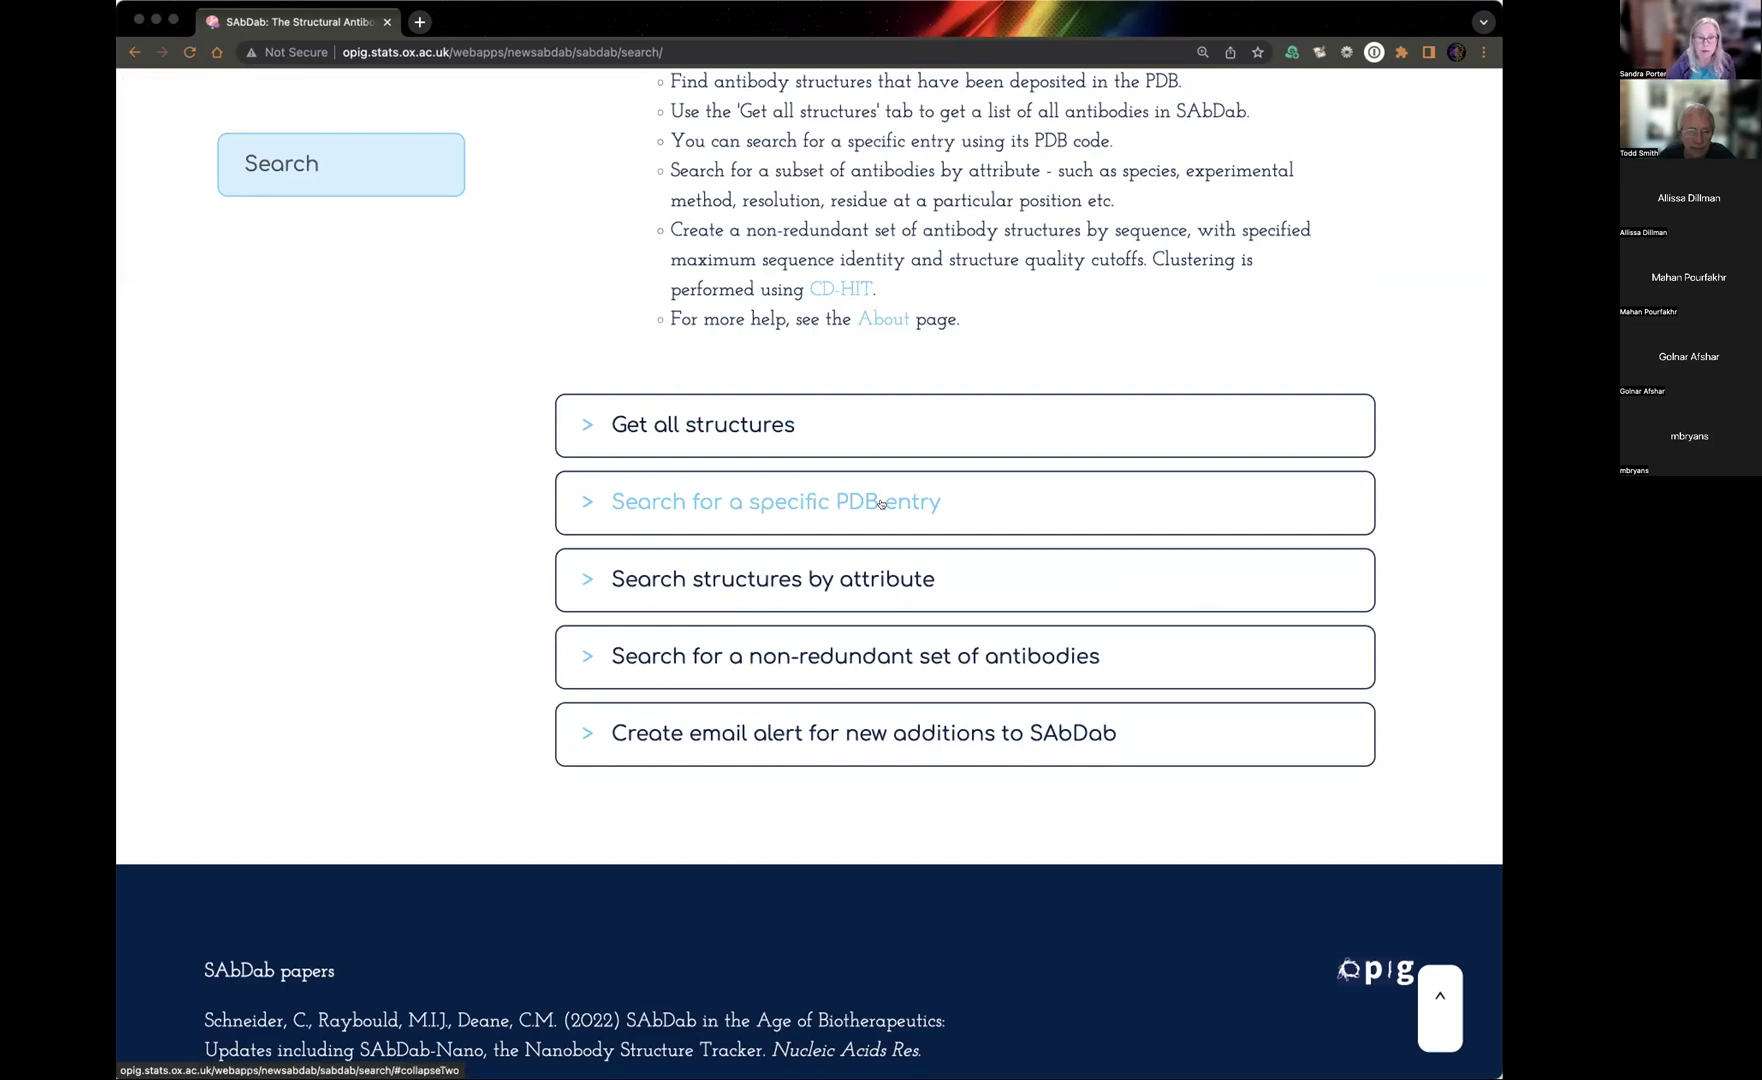
click(866, 577)
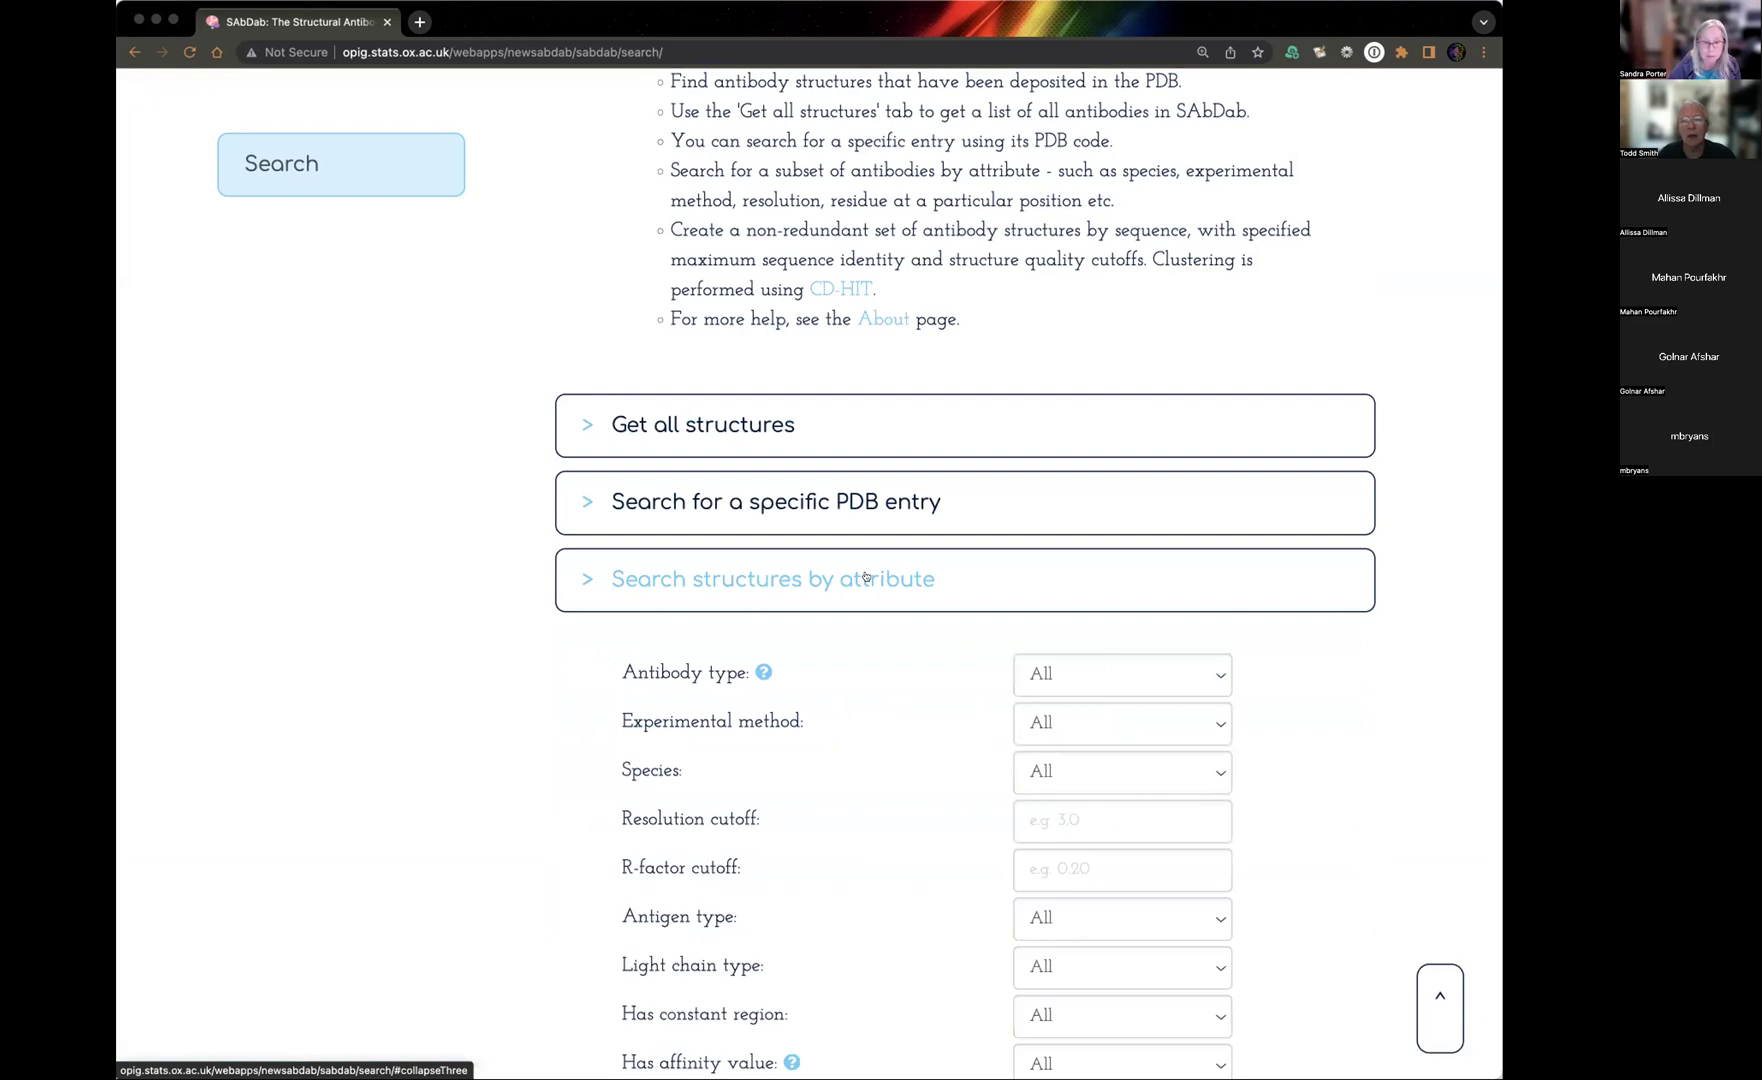
Examine the available choices for experimental method, antibody type and species in the attribute search form.
scroll(491, 656, down, 2)
scroll(491, 656, down, 2)
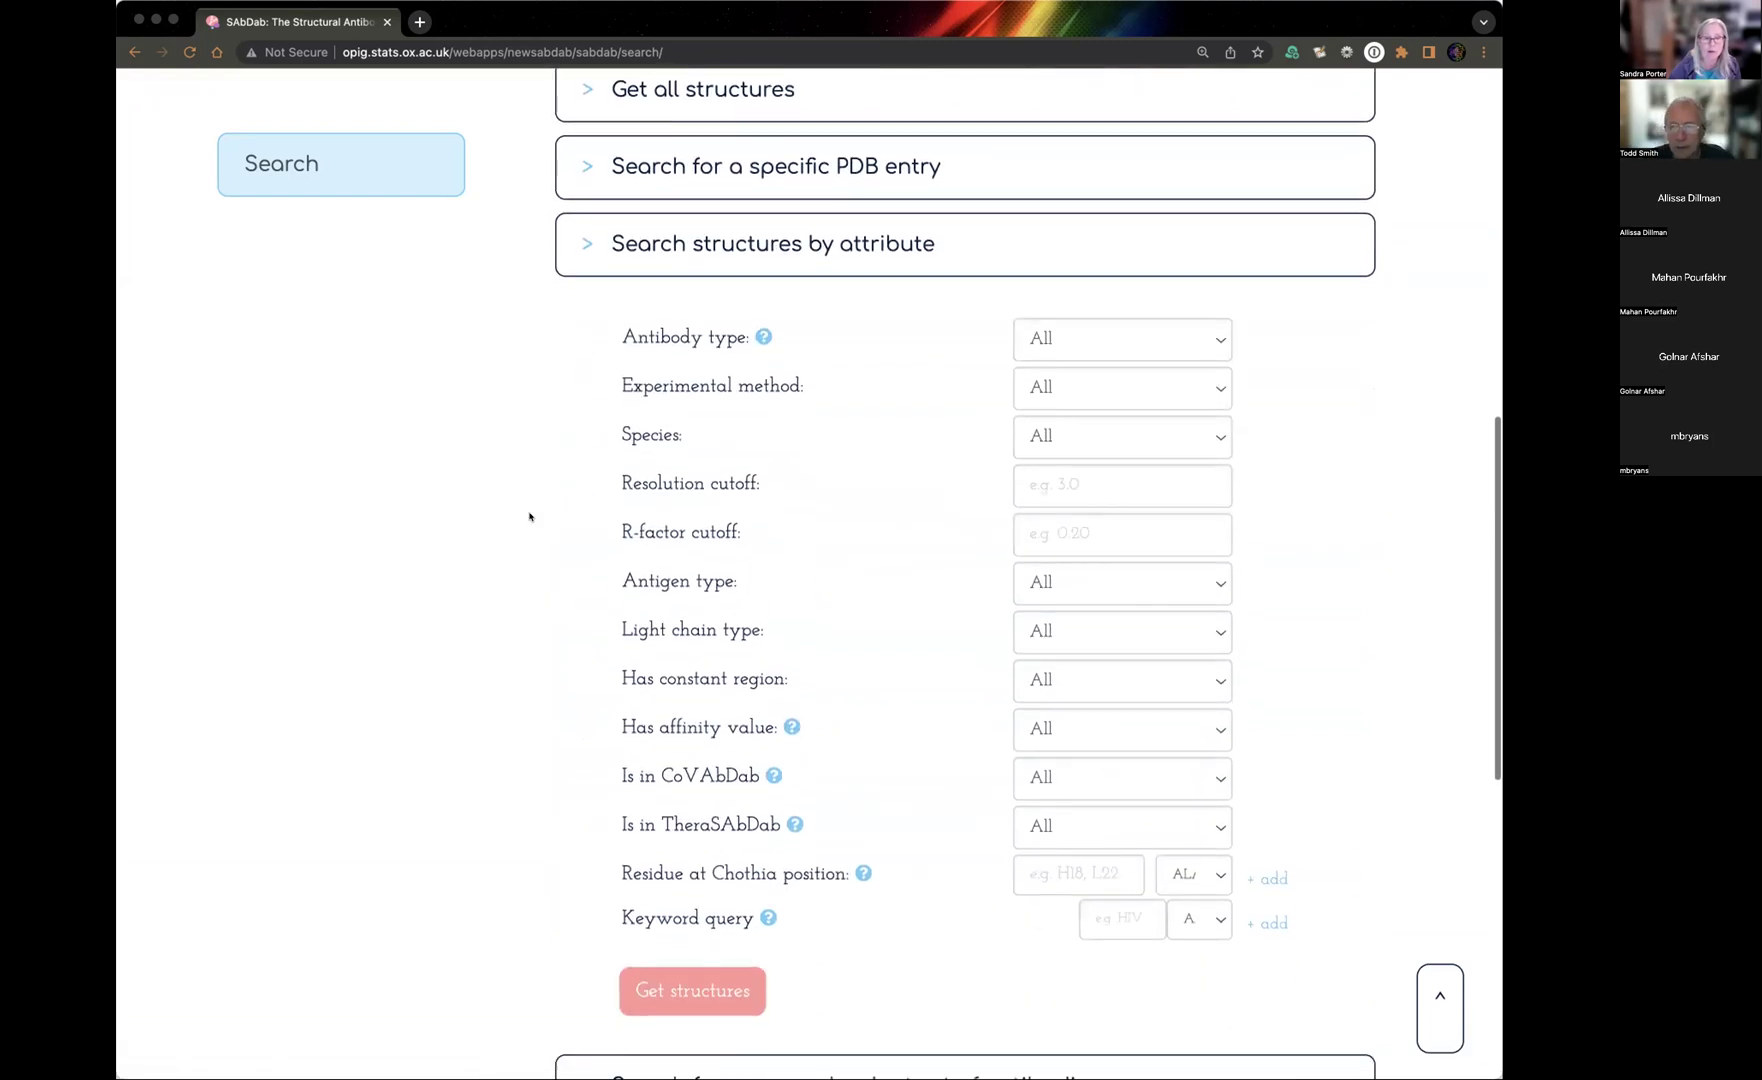
click(1186, 389)
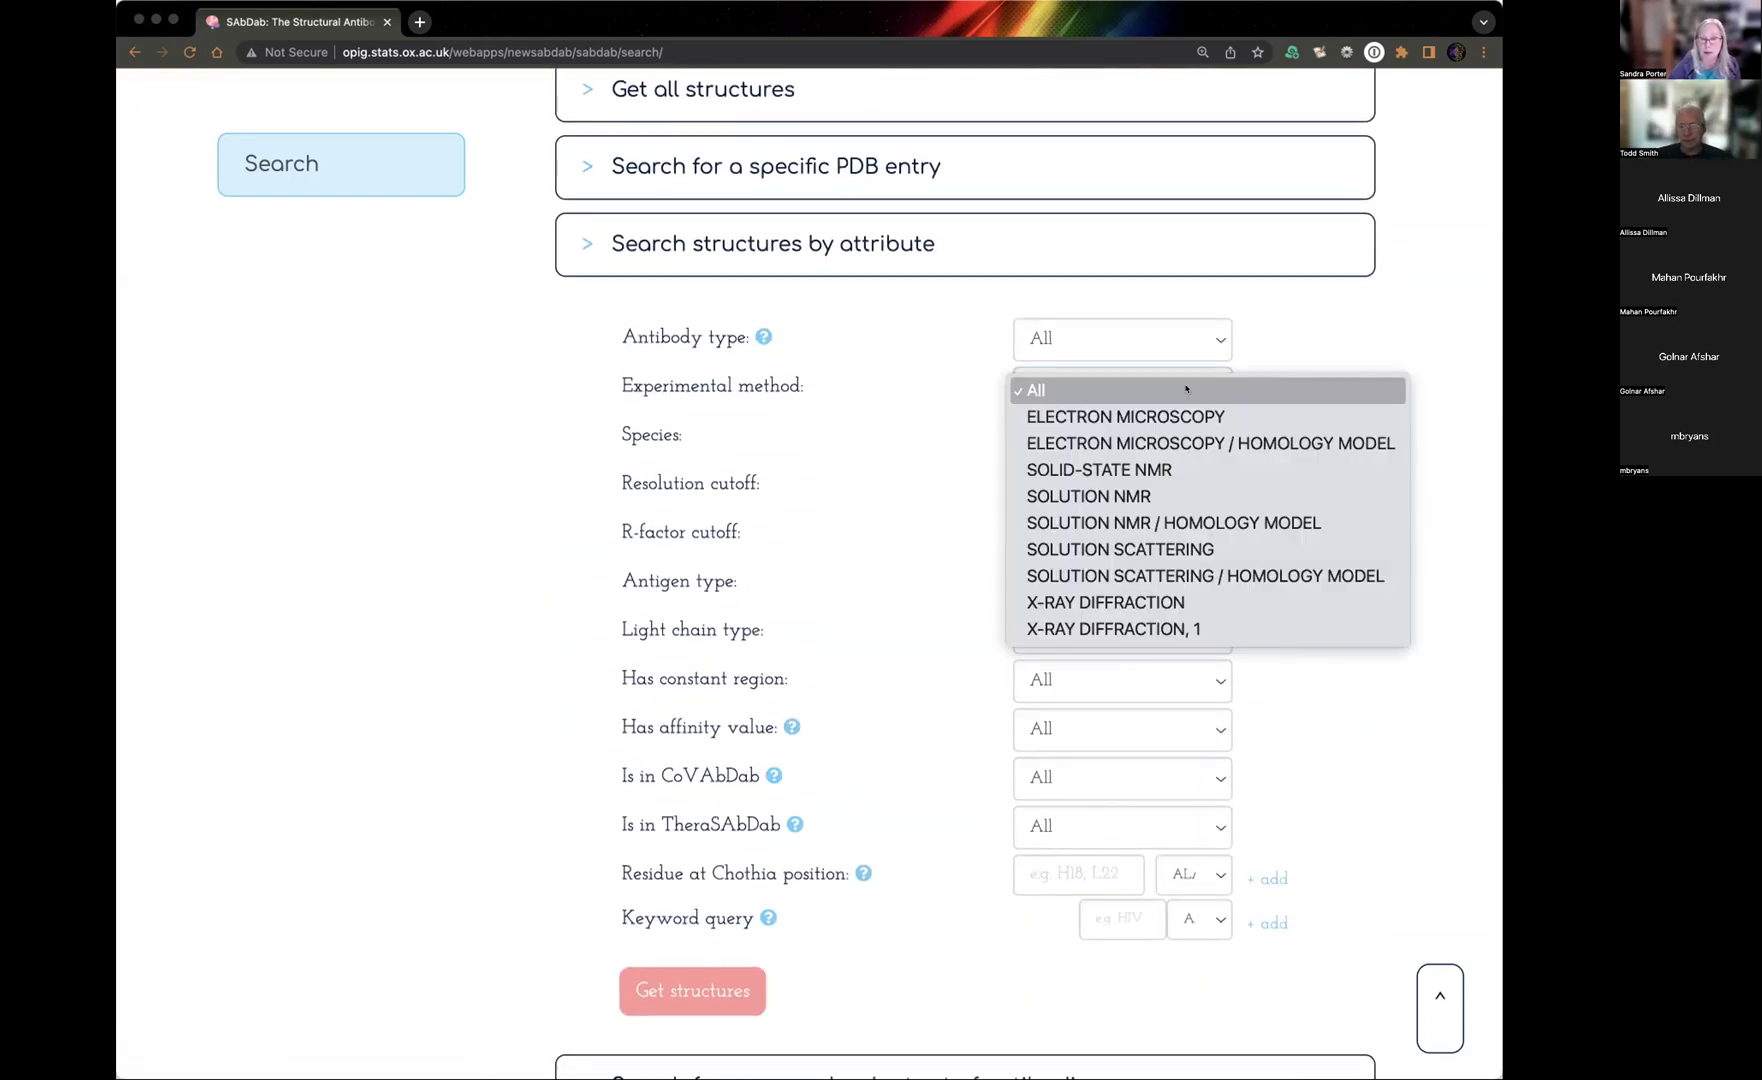
click(1217, 341)
click(1217, 341)
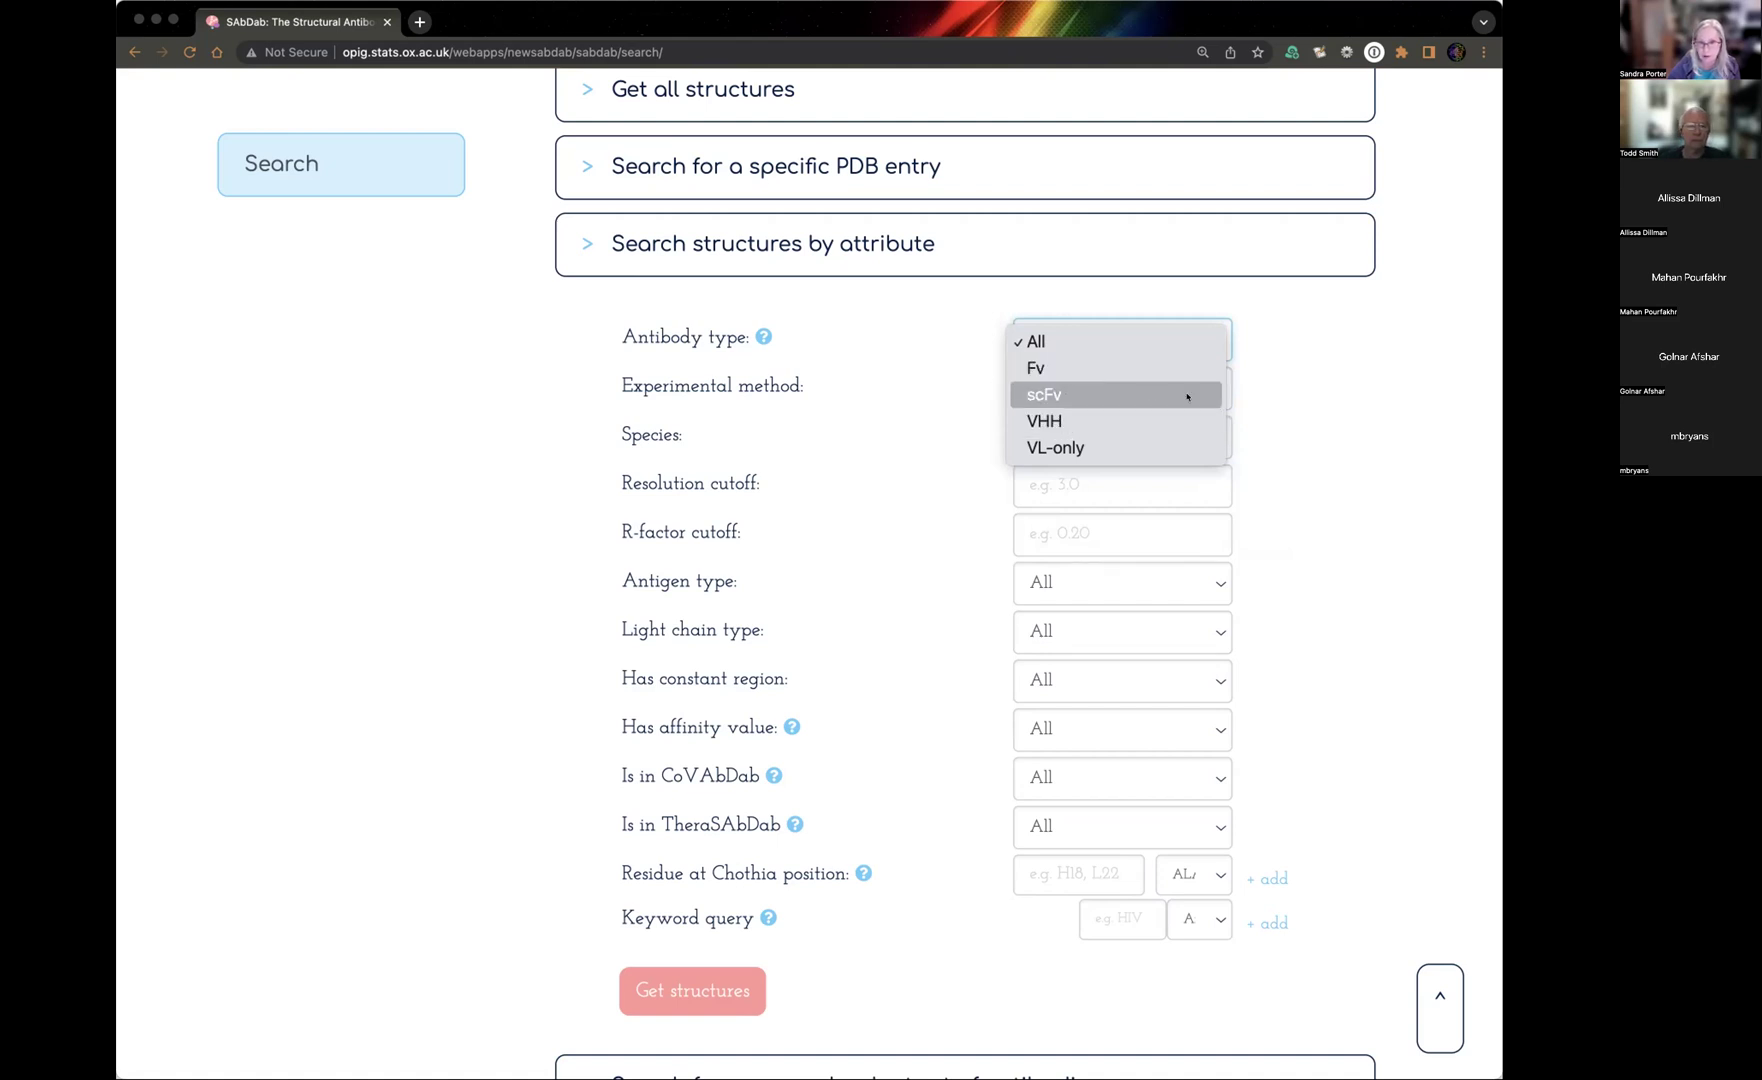
click(481, 421)
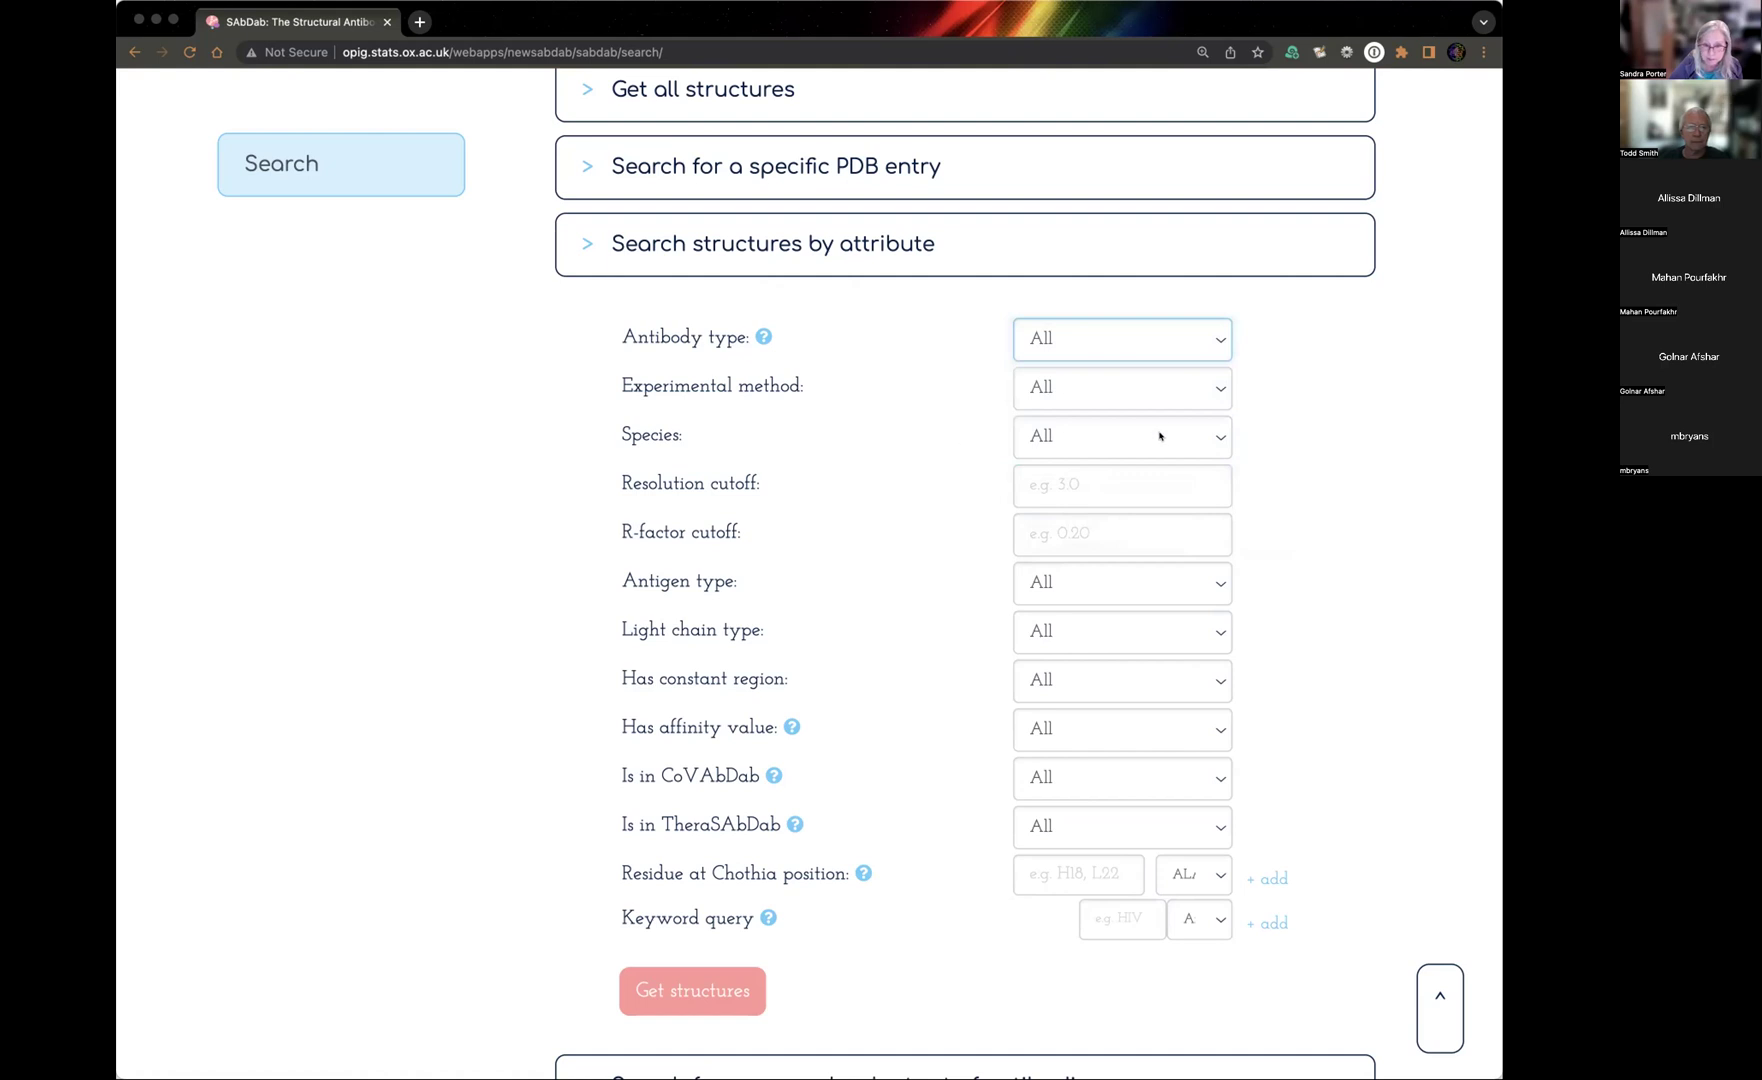
click(1160, 436)
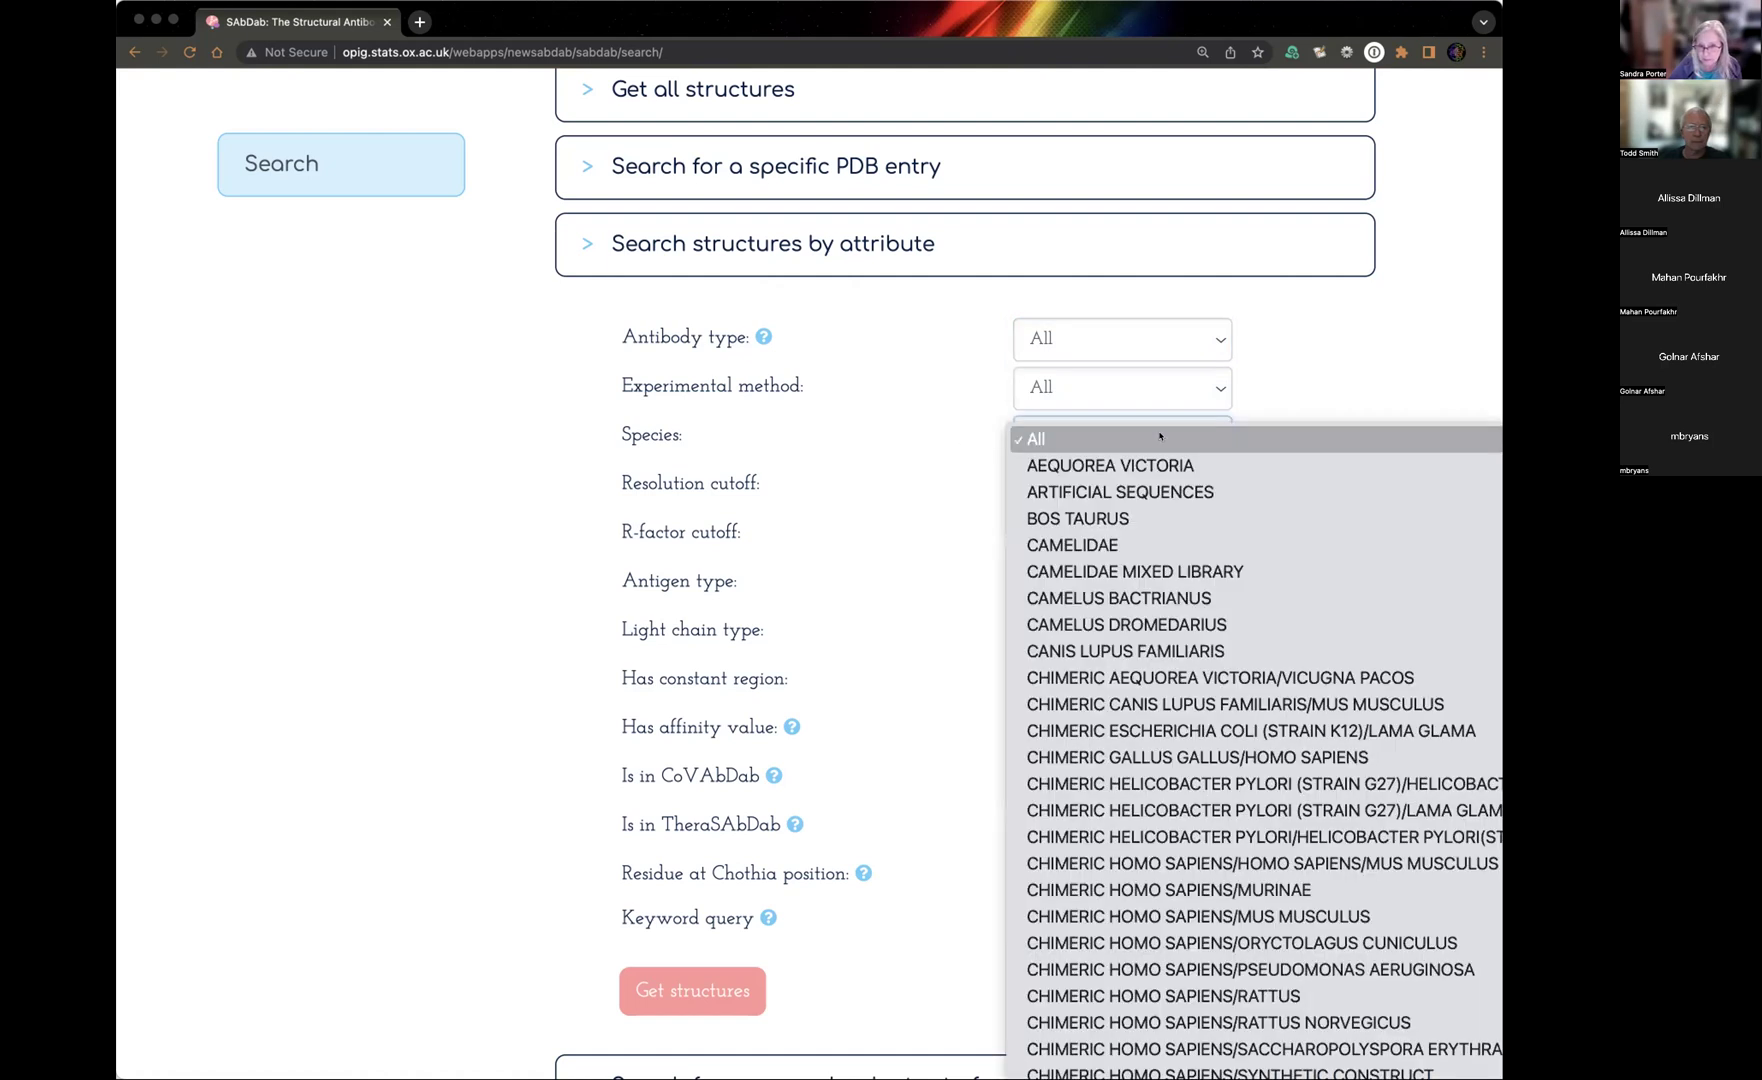
click(469, 534)
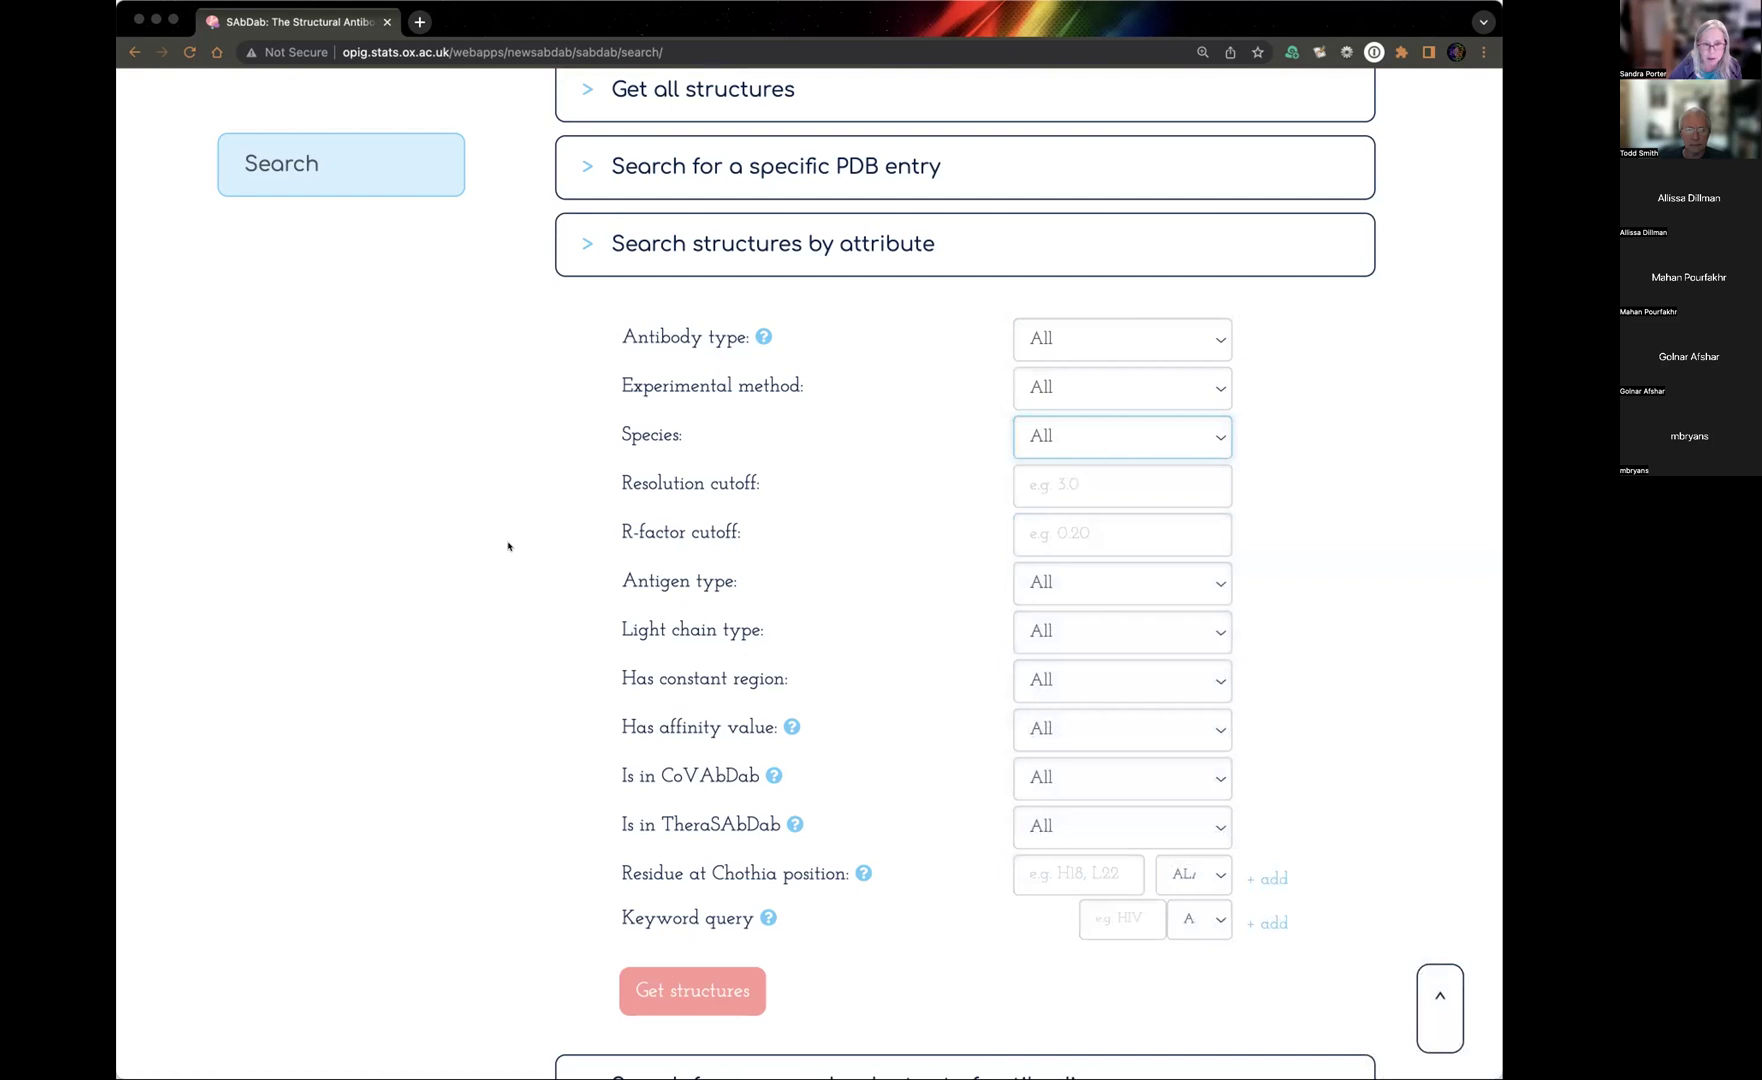
Examine the available choices for antigen type, light chain type and constant region in the attribute search form.
click(1098, 587)
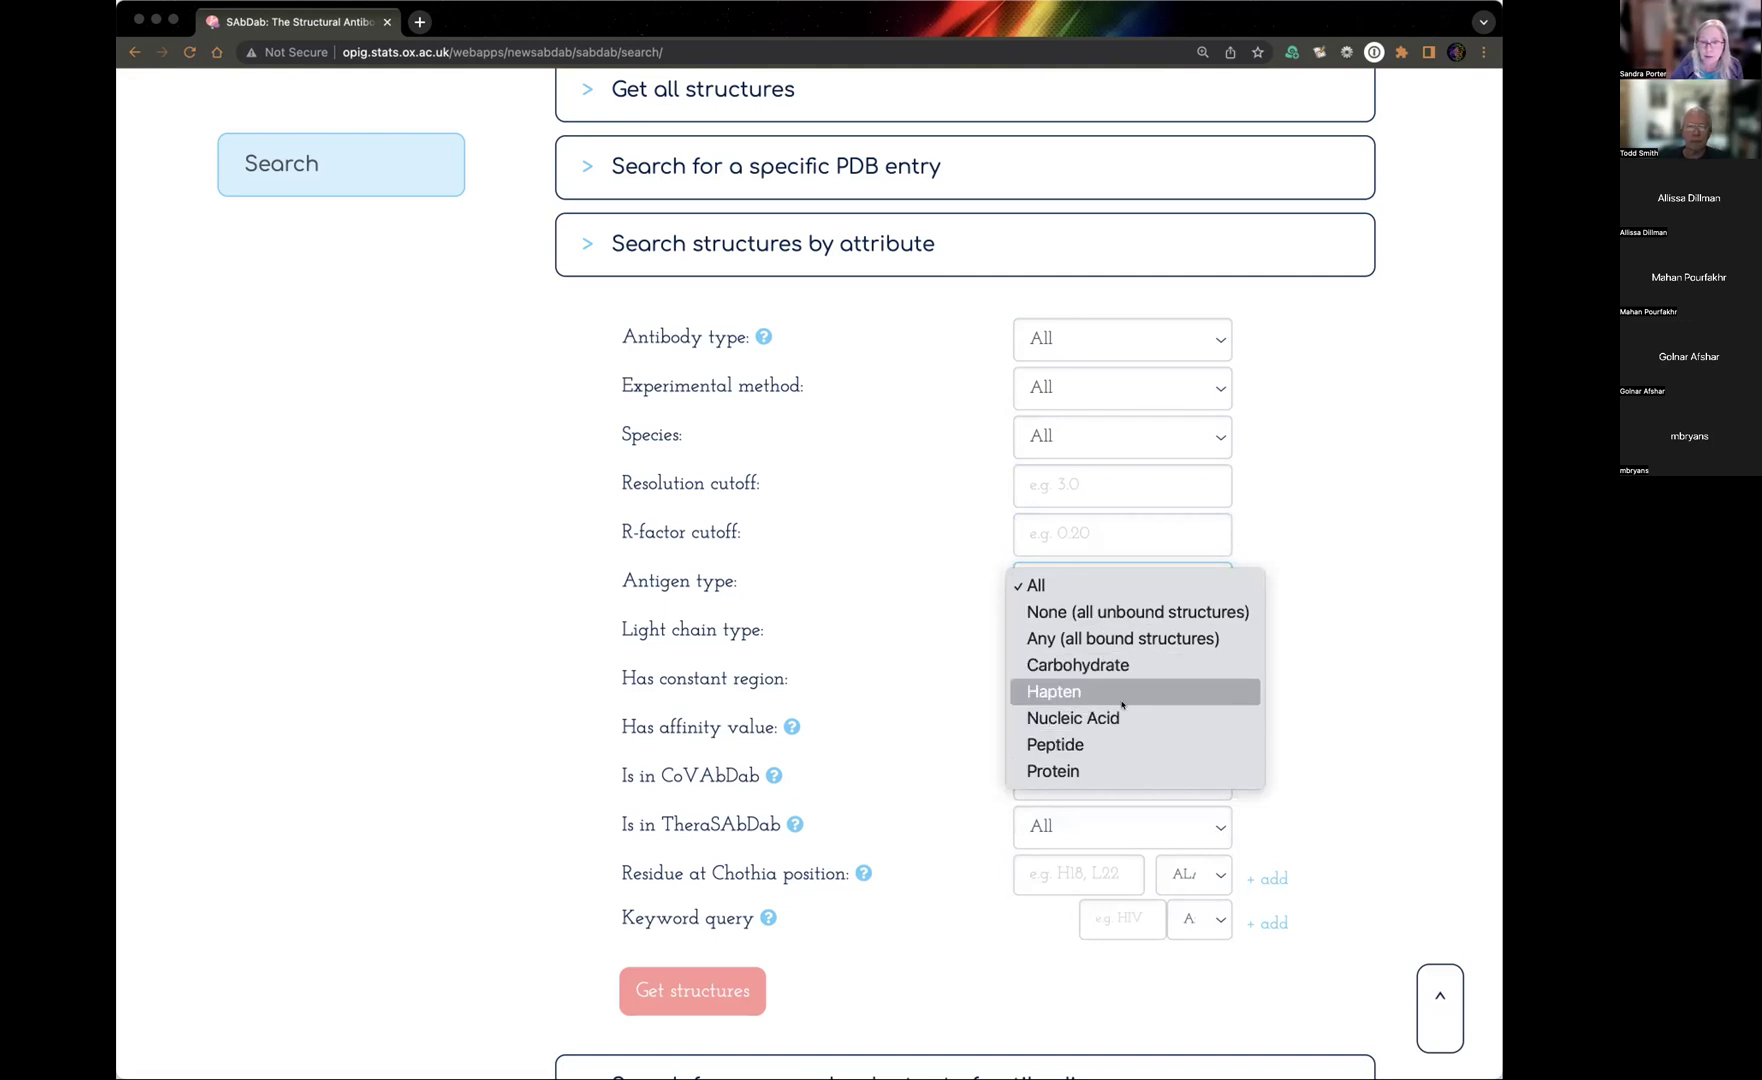
click(438, 554)
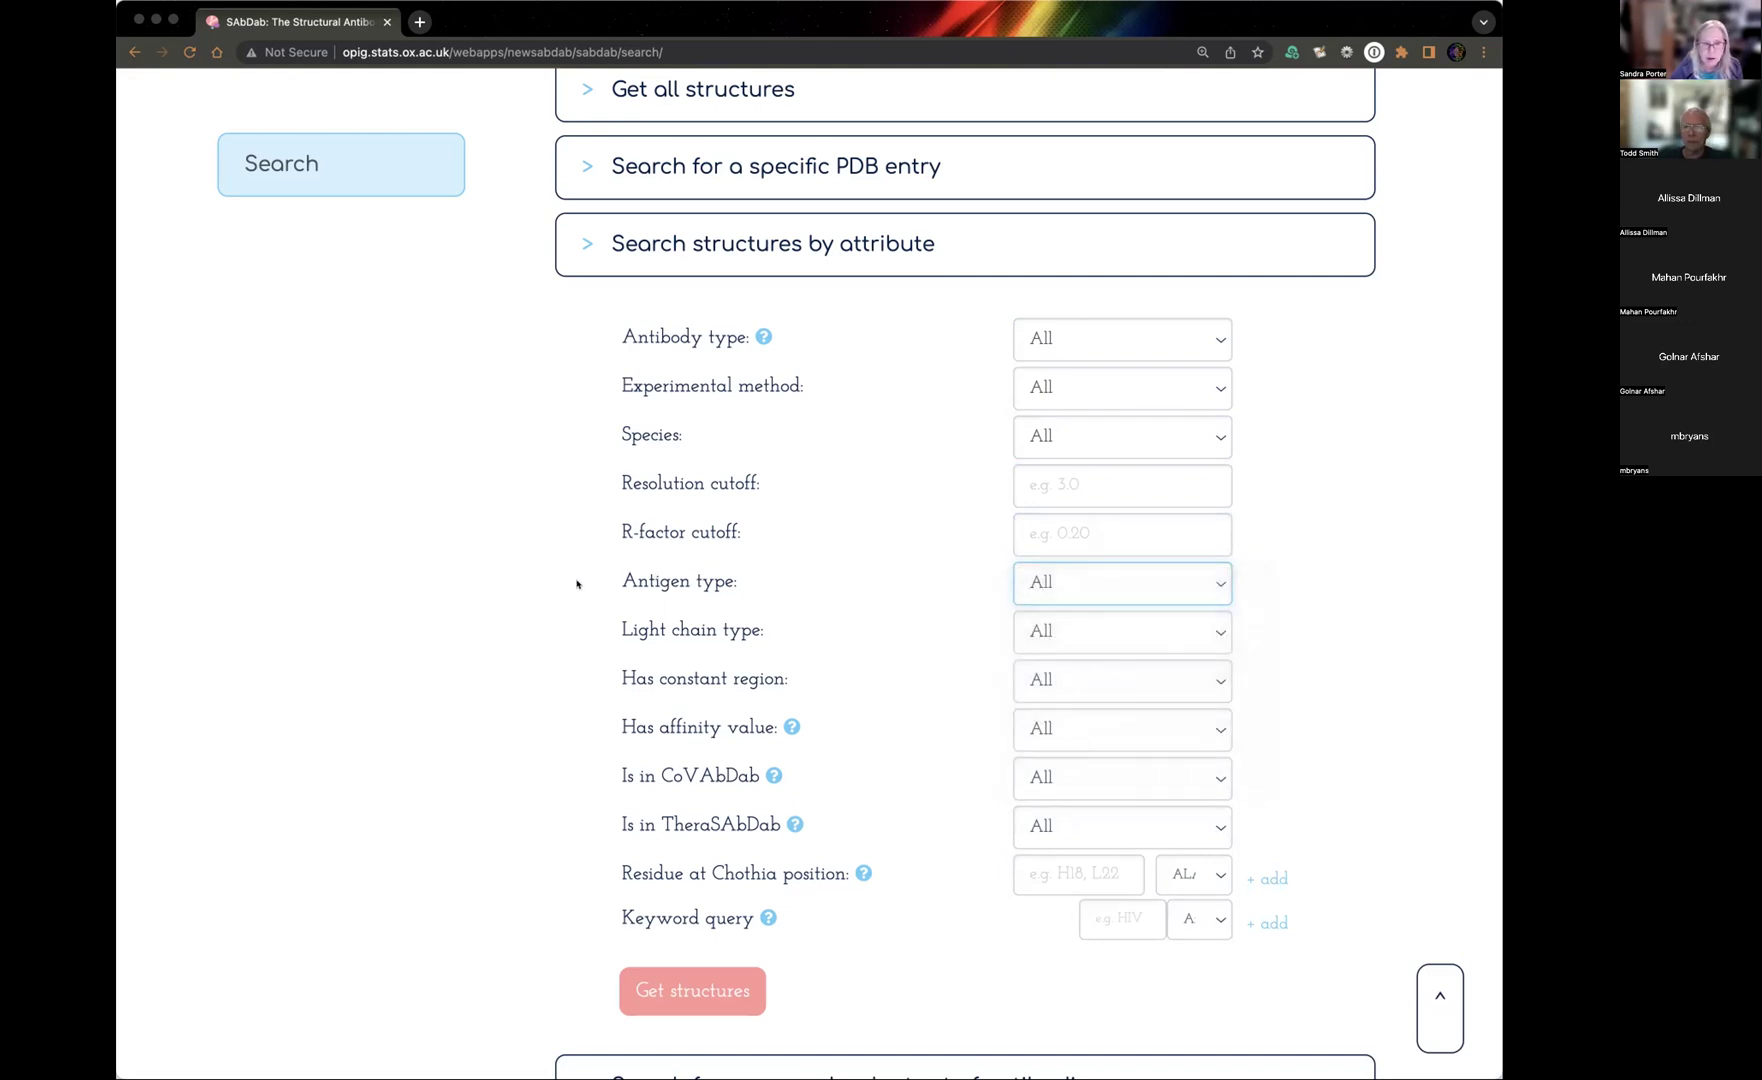
click(1185, 640)
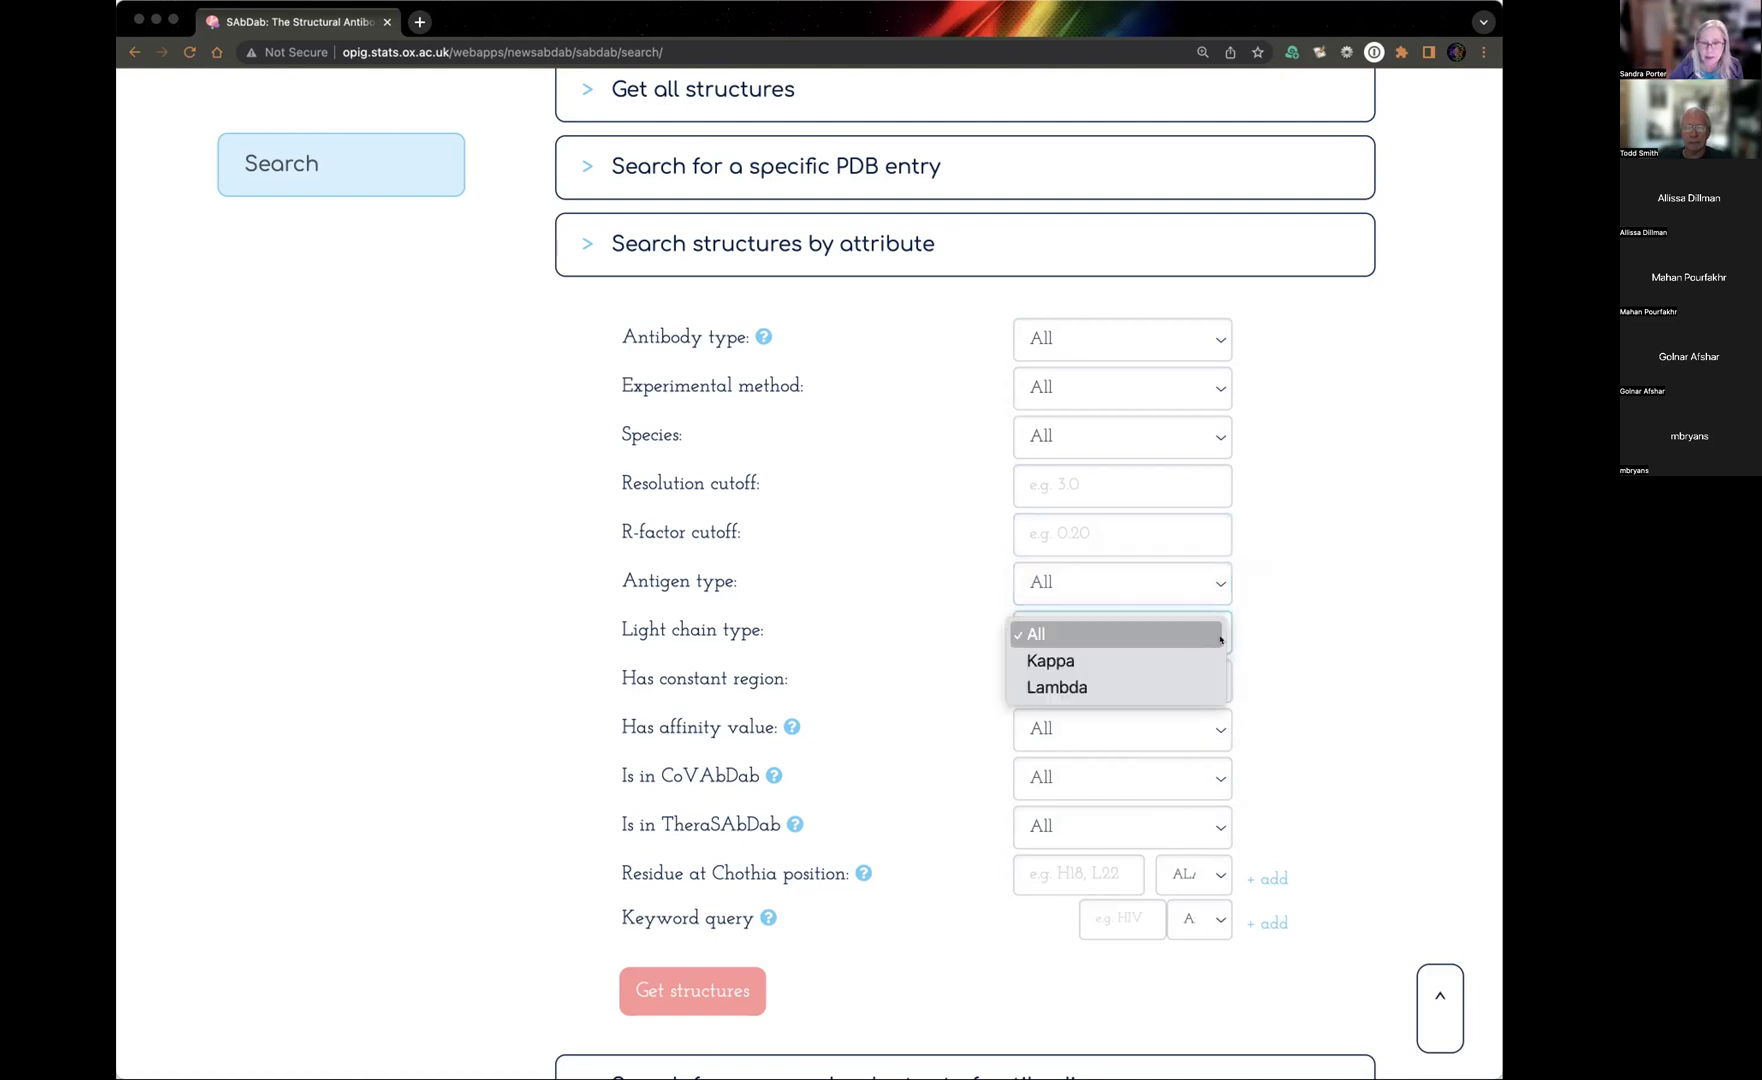
click(1353, 650)
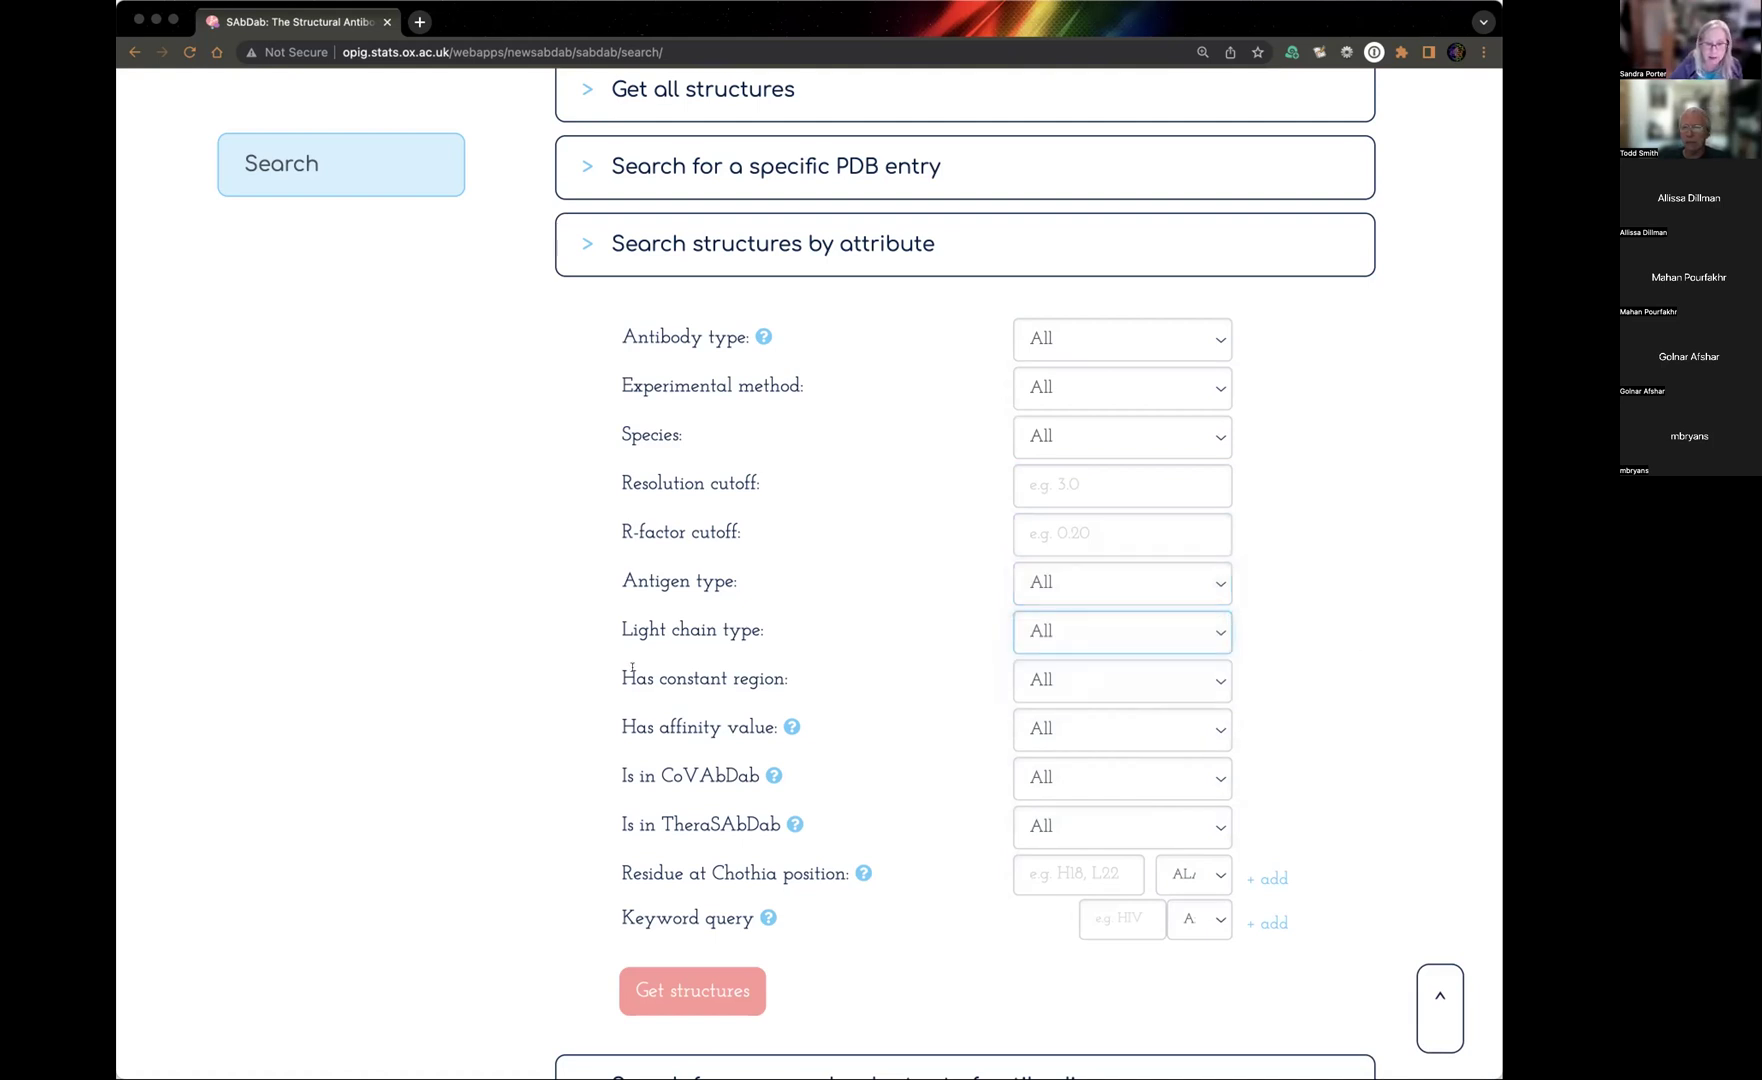
click(1118, 680)
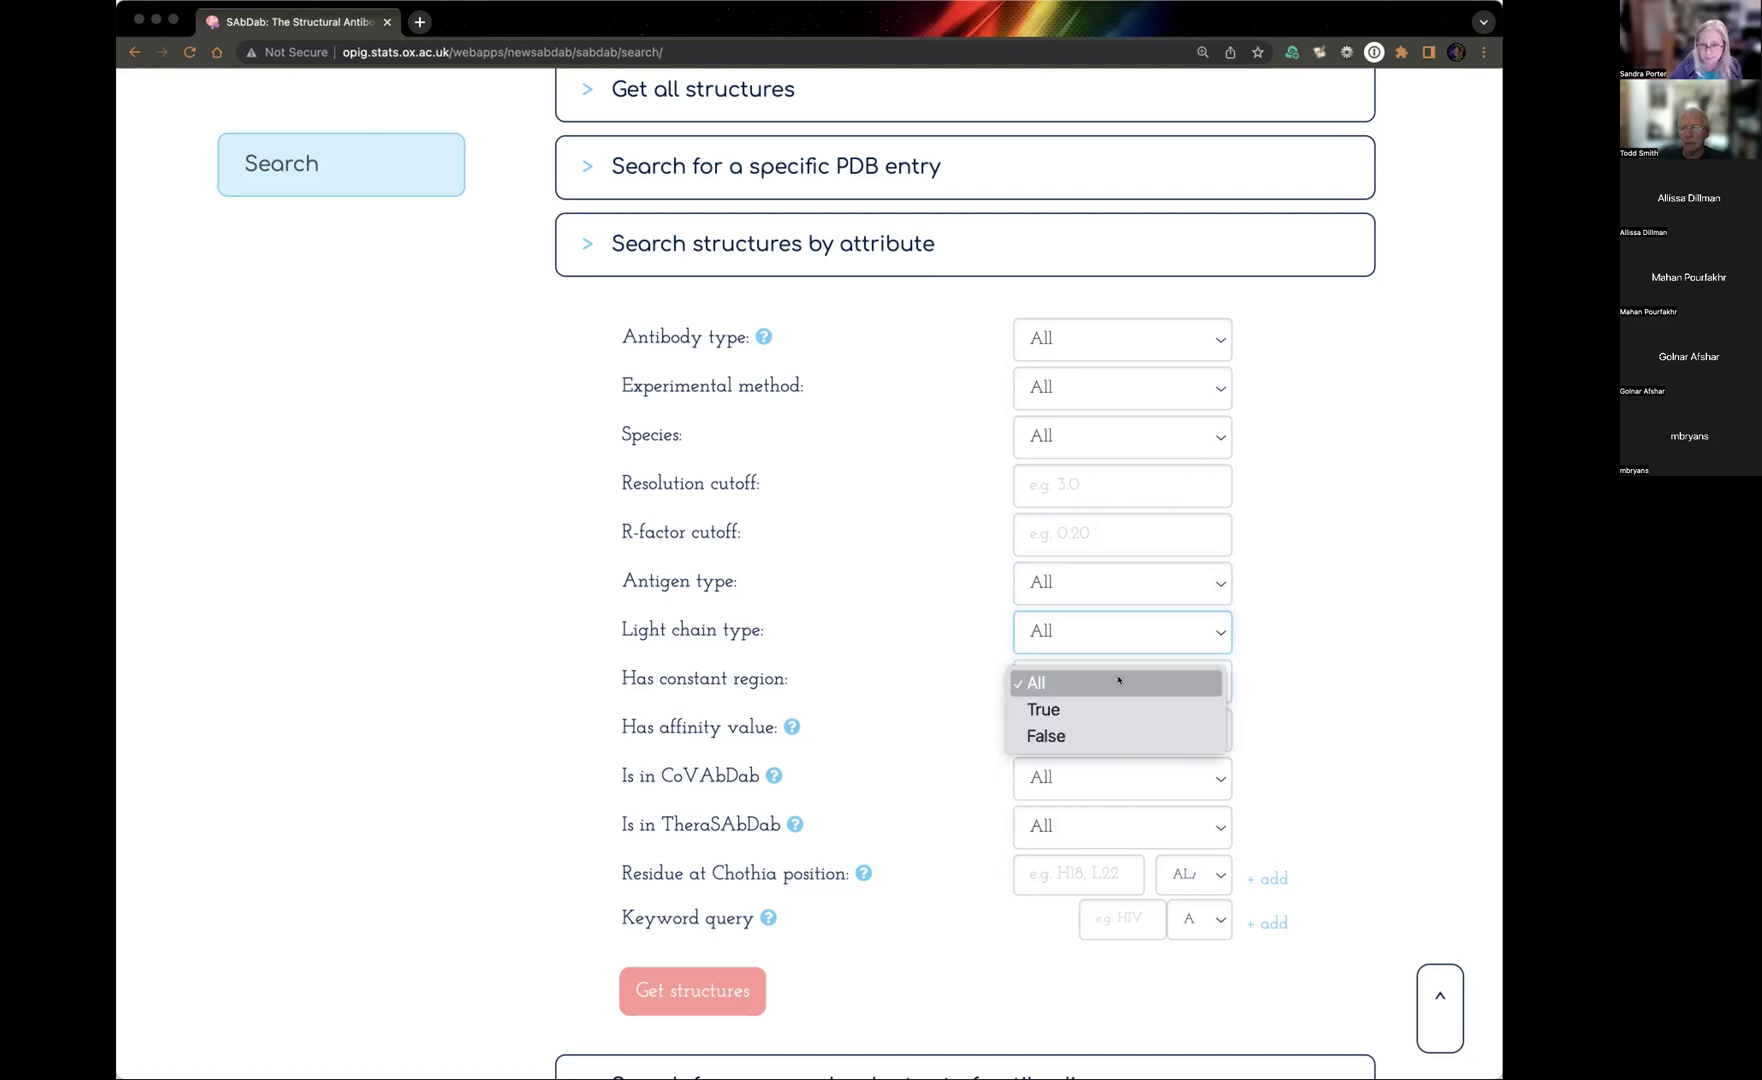
click(1340, 670)
click(550, 727)
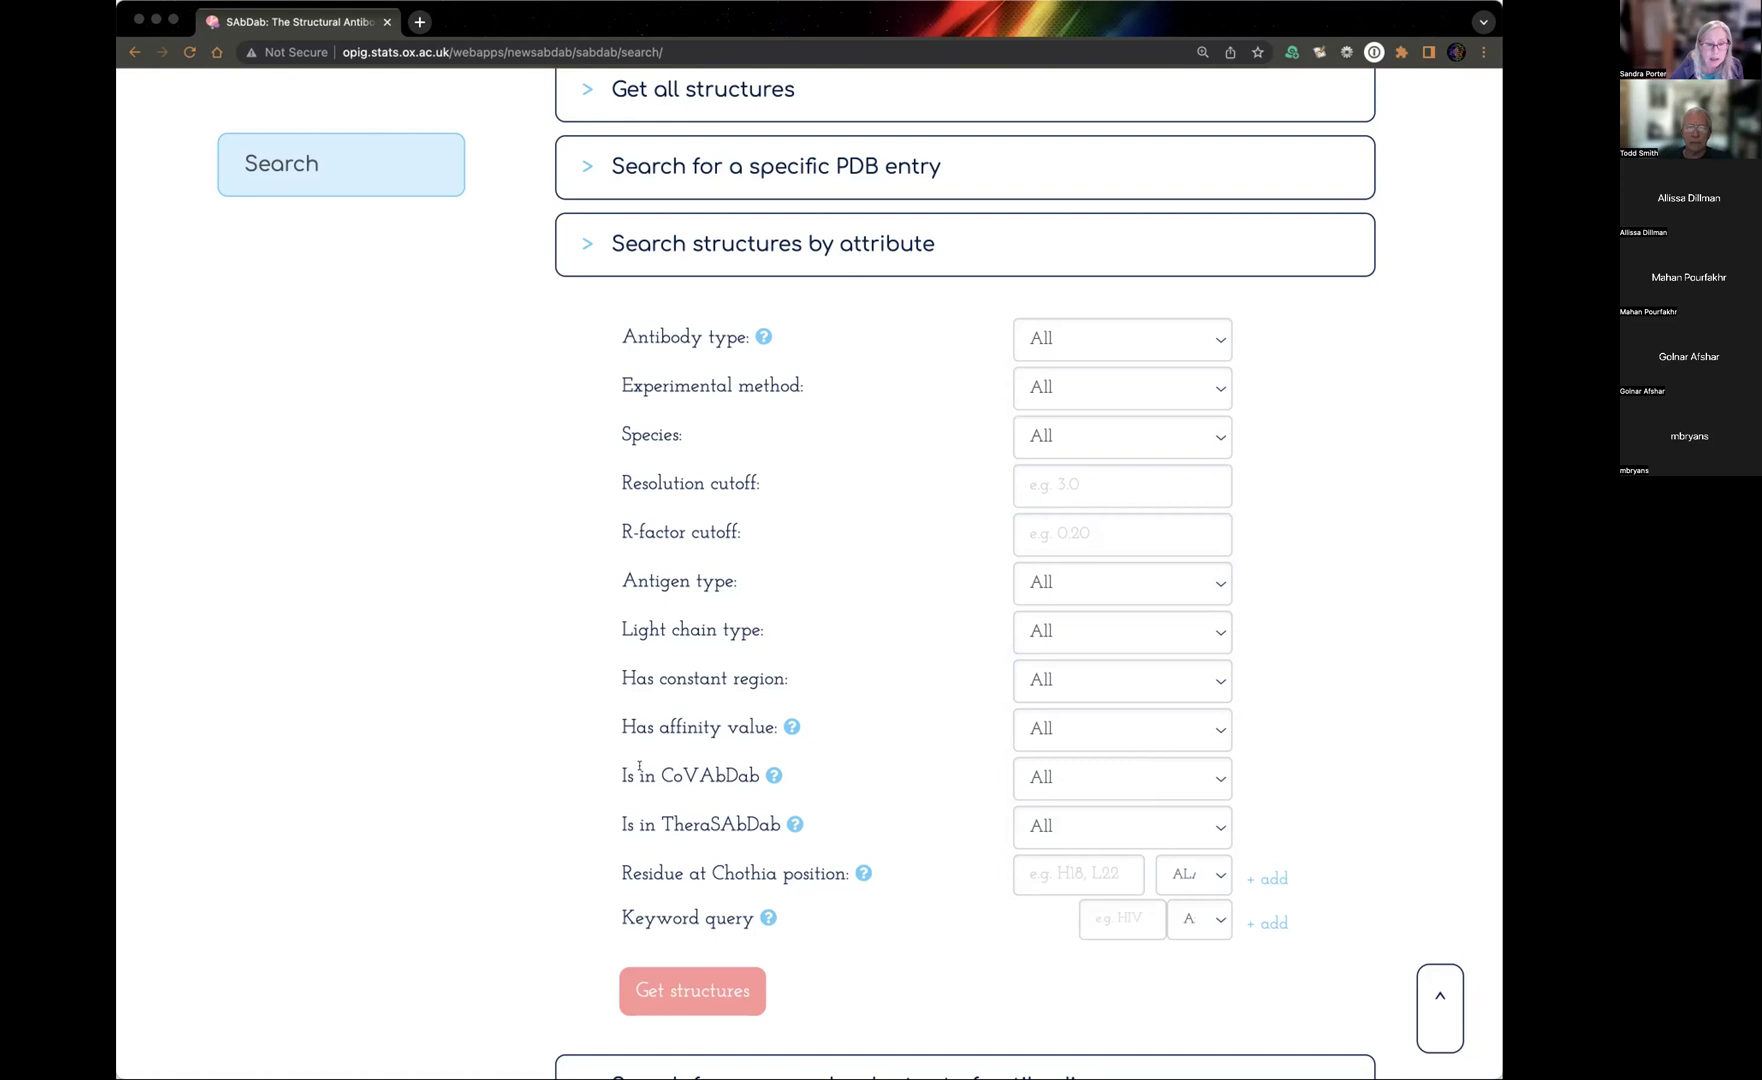
Highlight the database names CoVAbDab and TheraSAbDab in the attribute search filters, then clear the highlight.
drag(657, 773, 756, 775)
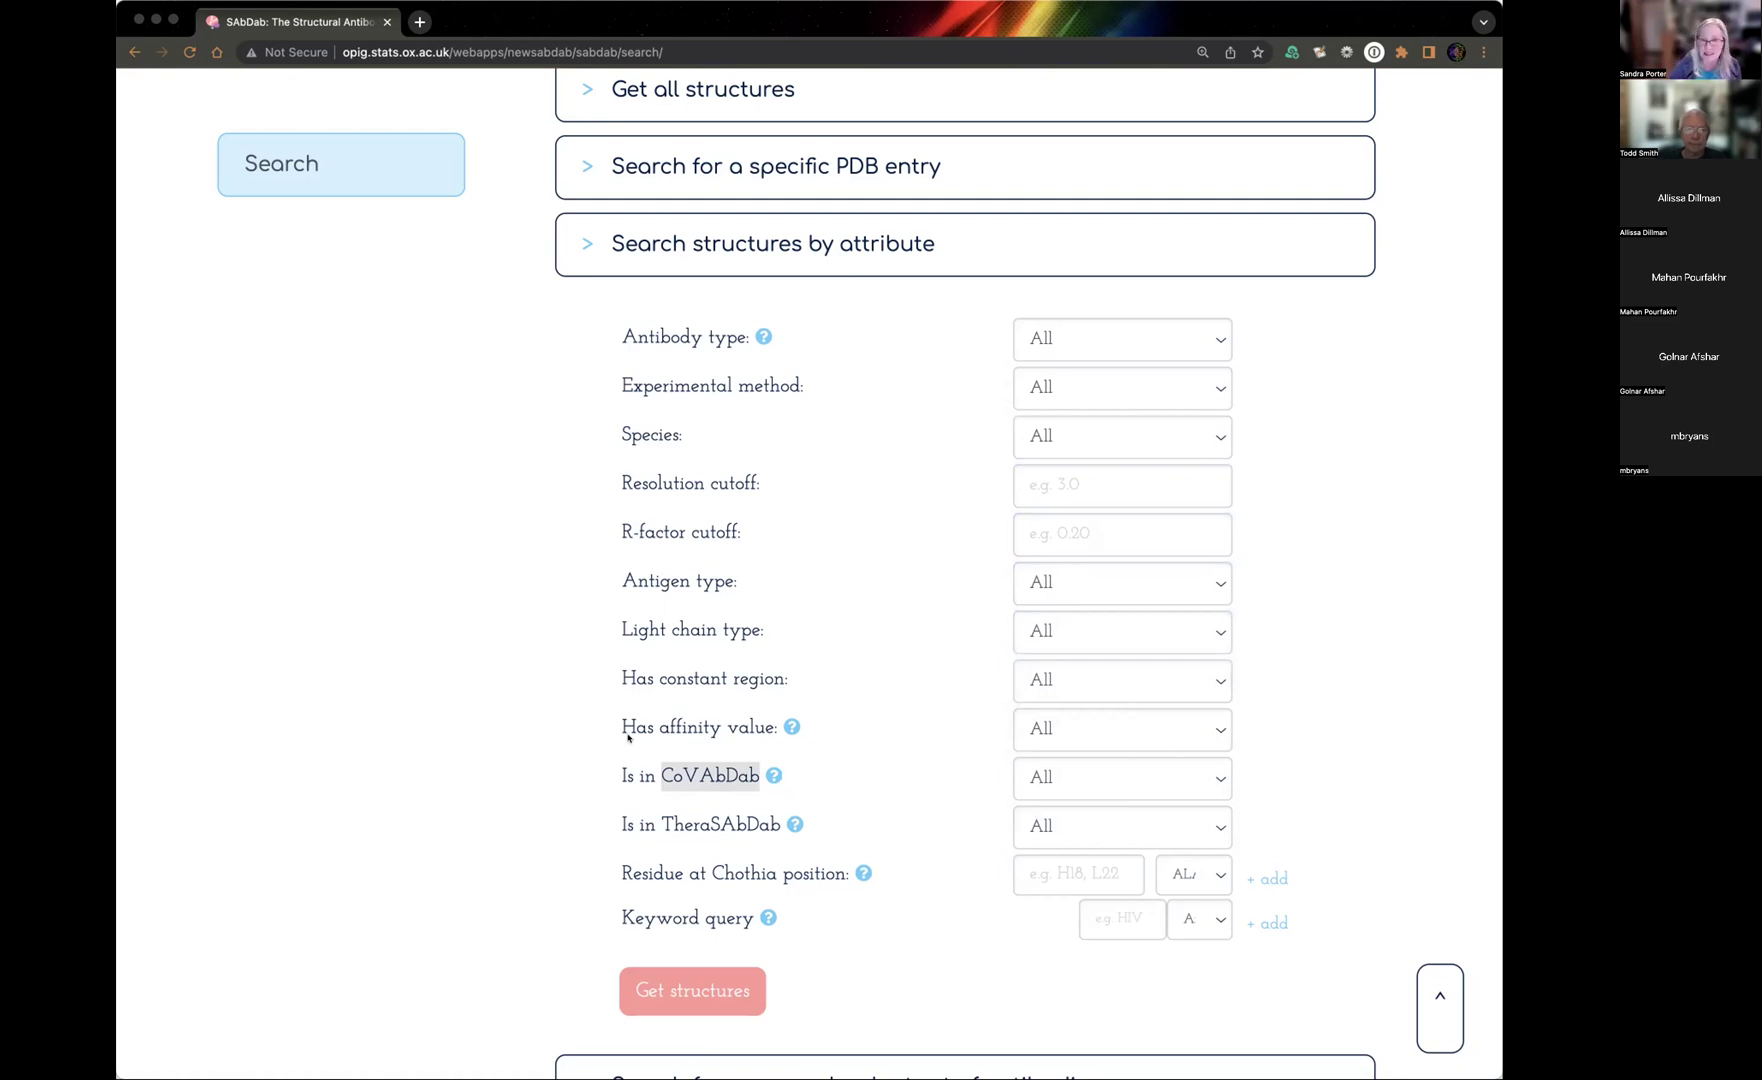
drag(661, 825, 776, 822)
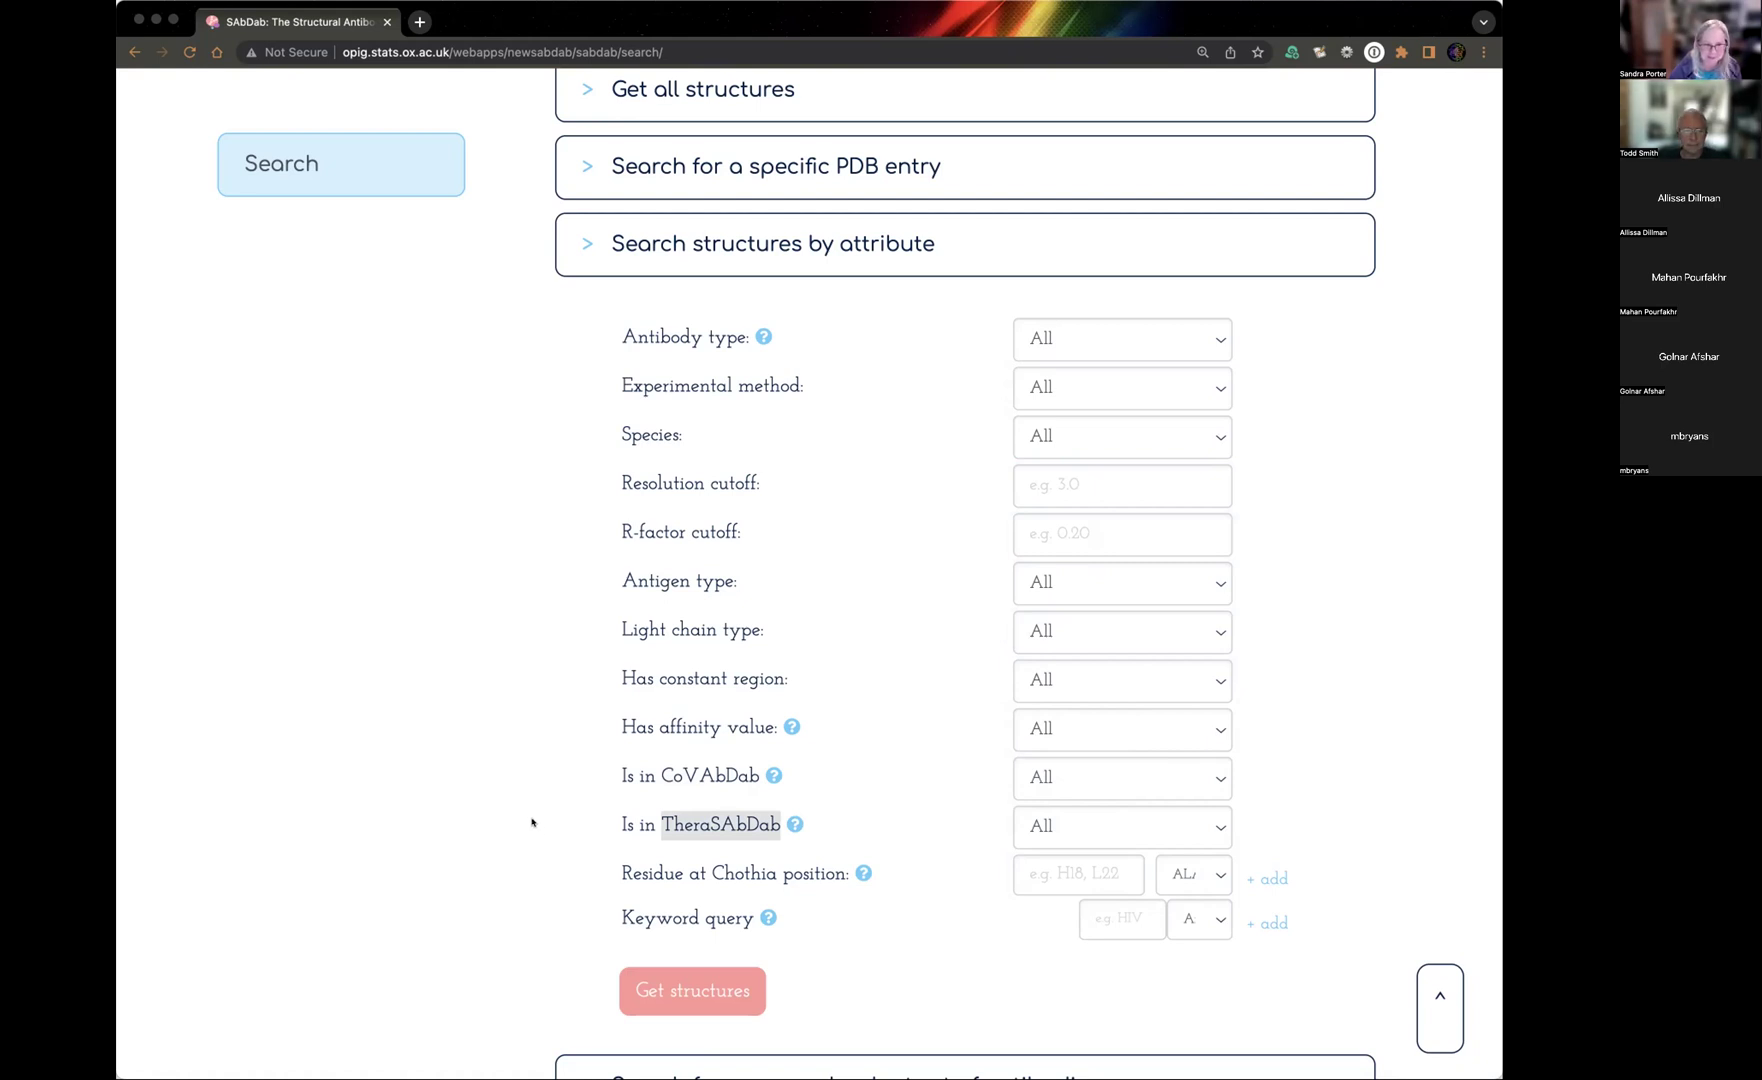
click(452, 786)
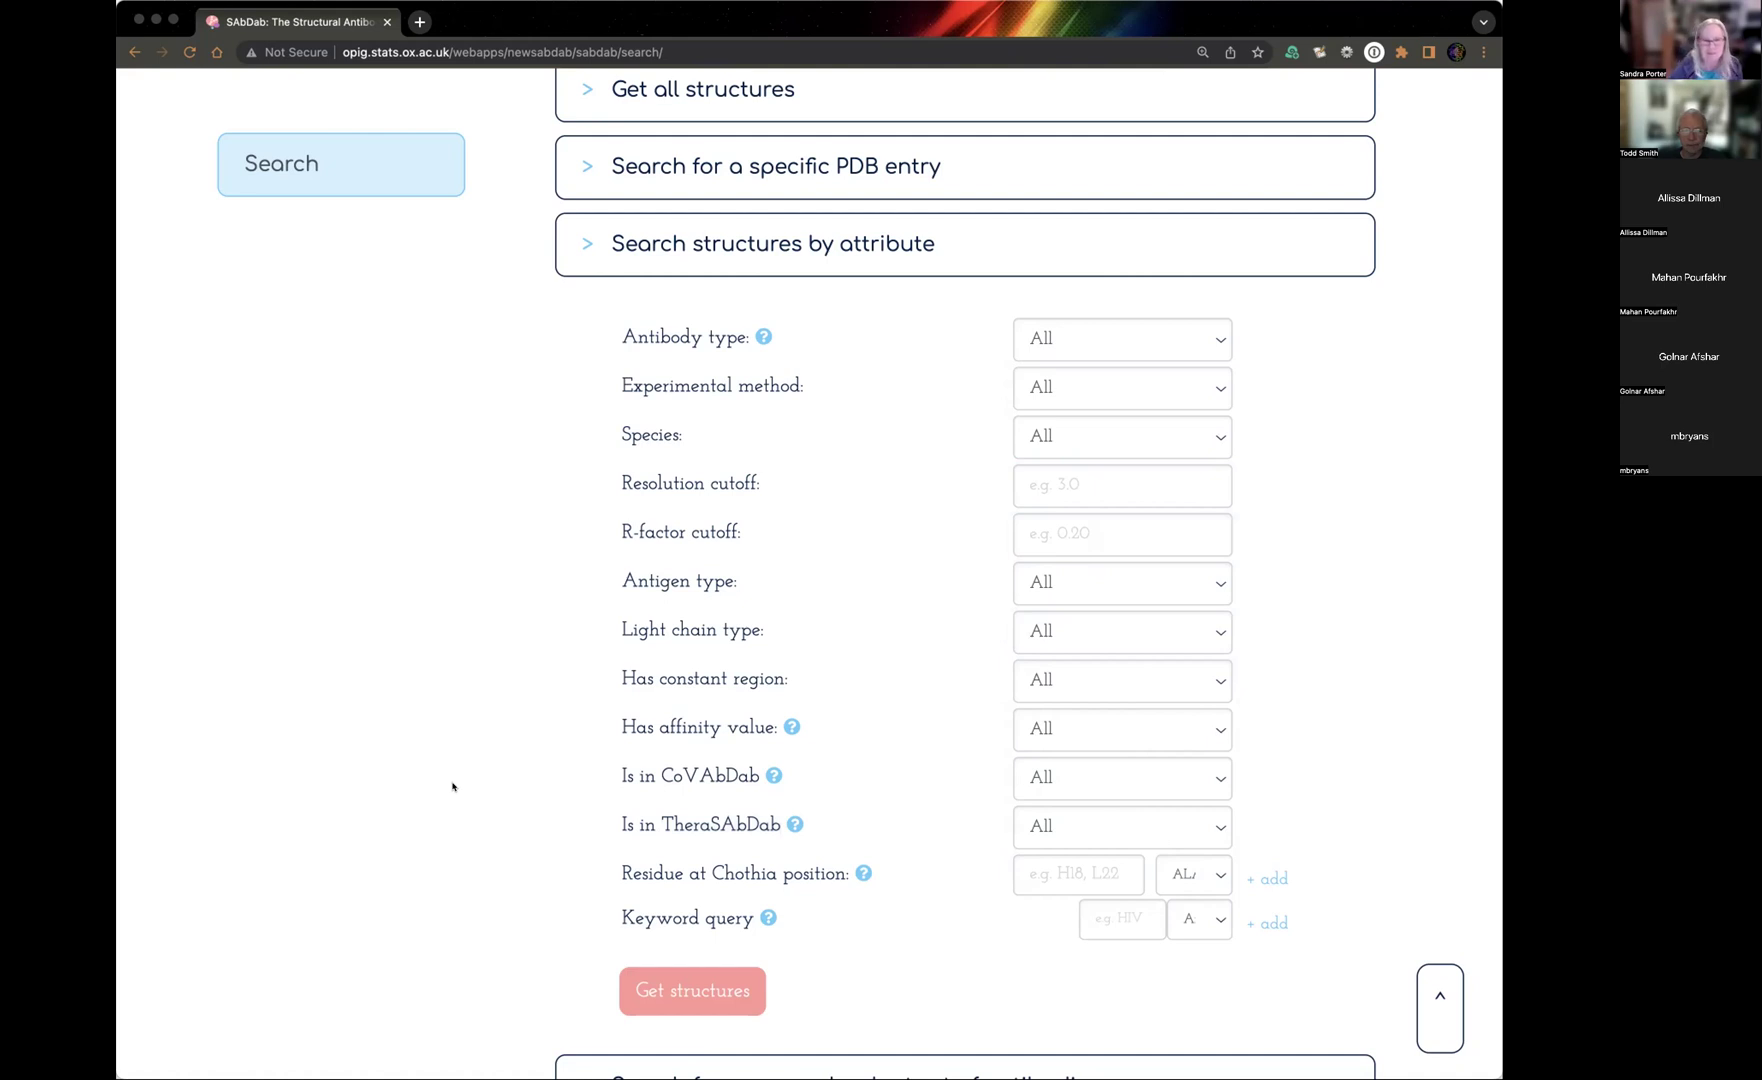
scroll(452, 786, up, 3)
scroll(452, 786, up, 1)
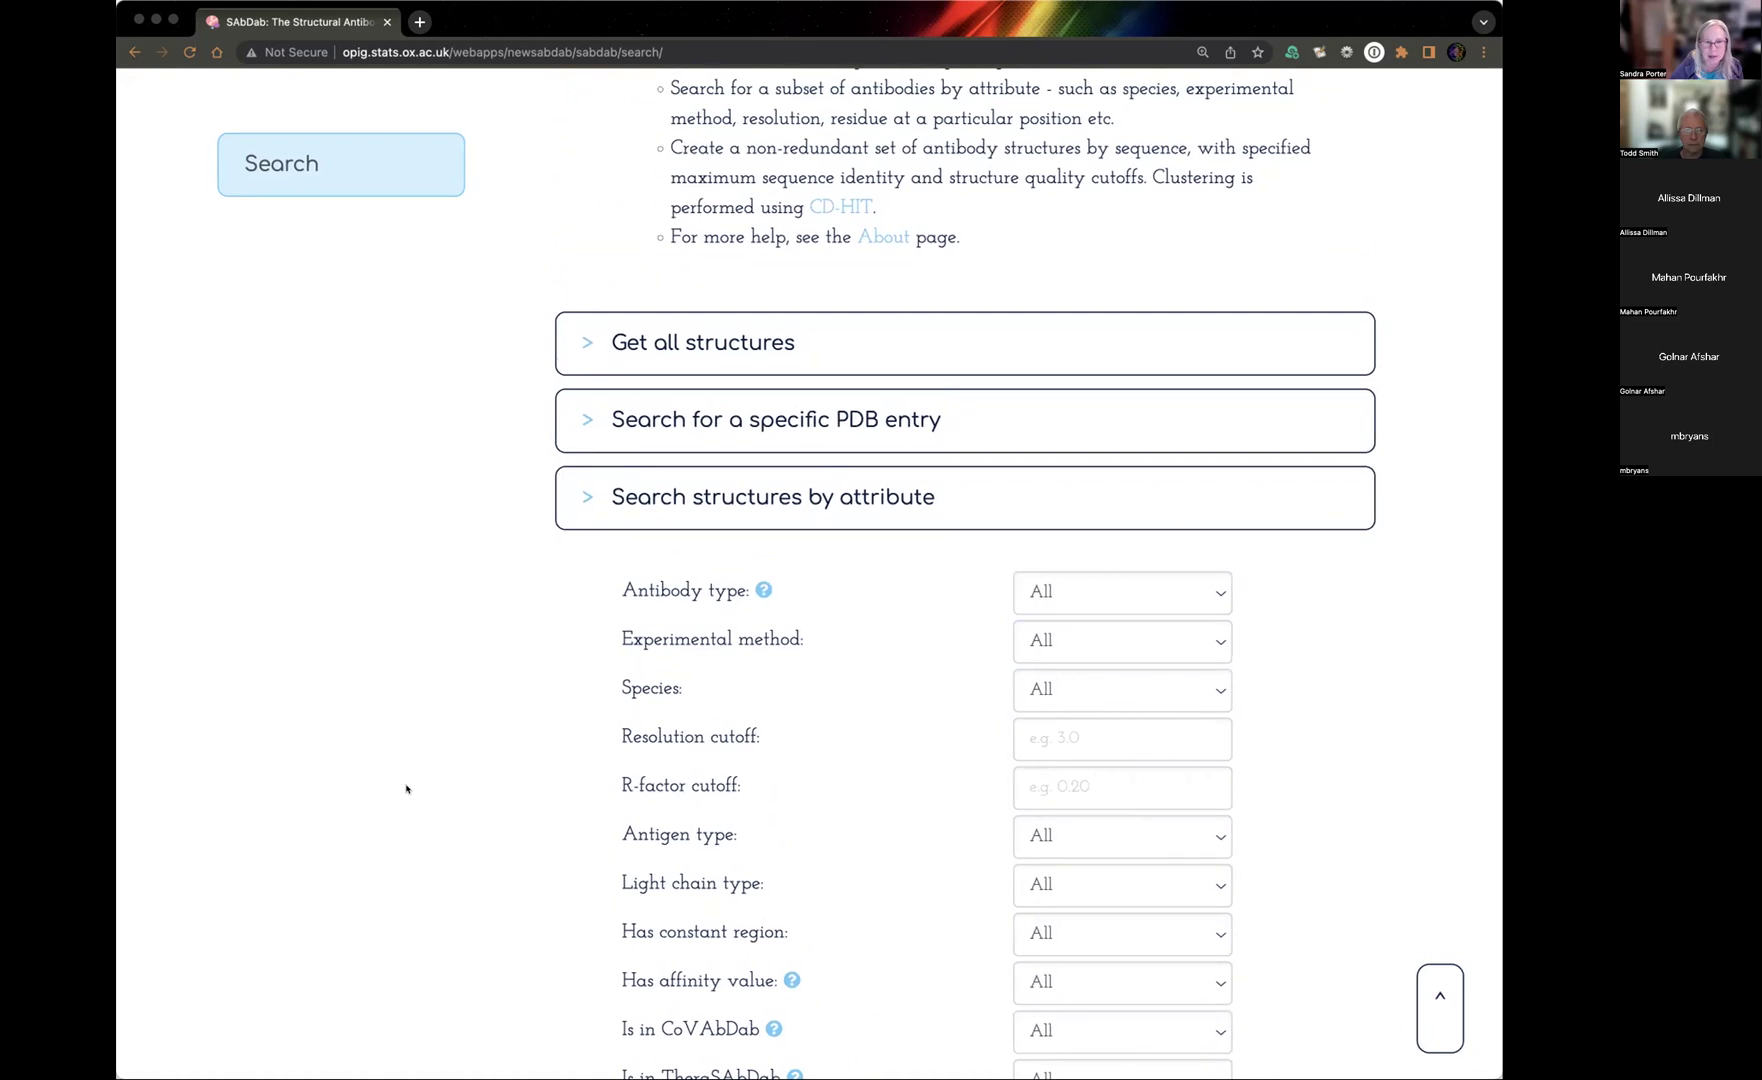
scroll(406, 789, up, 4)
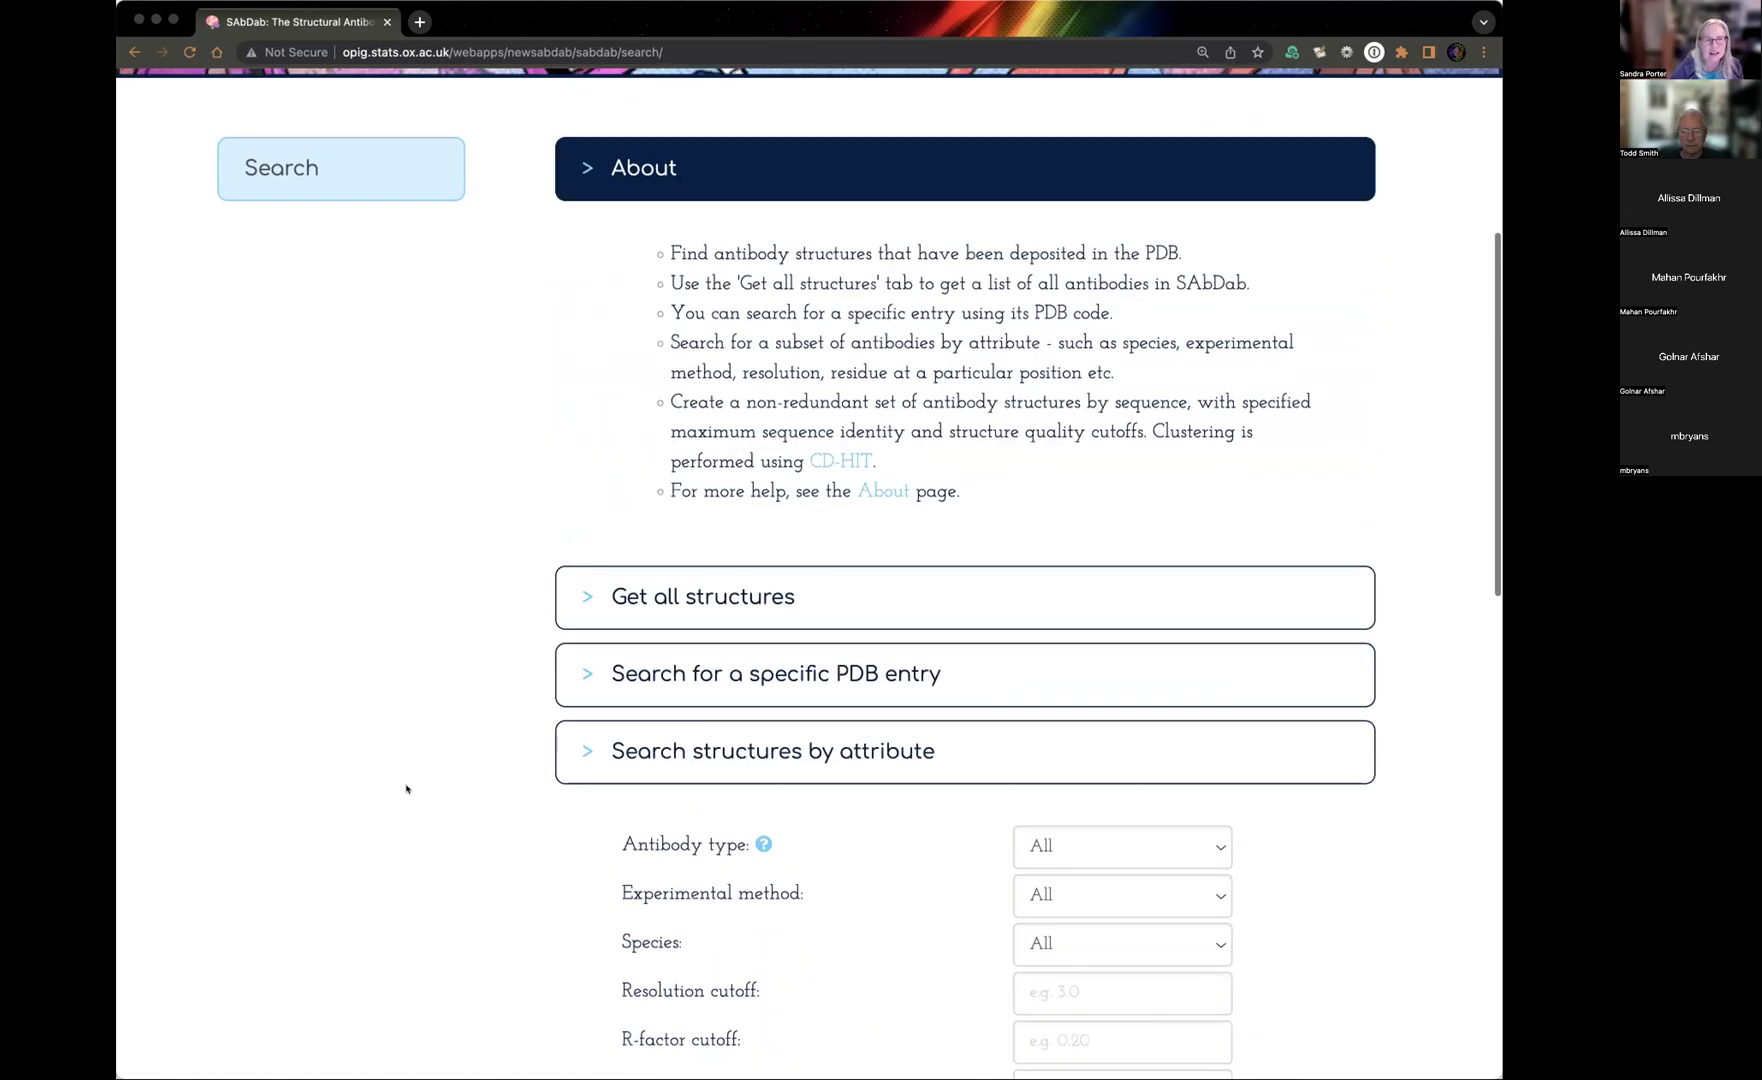
scroll(406, 789, up, 4)
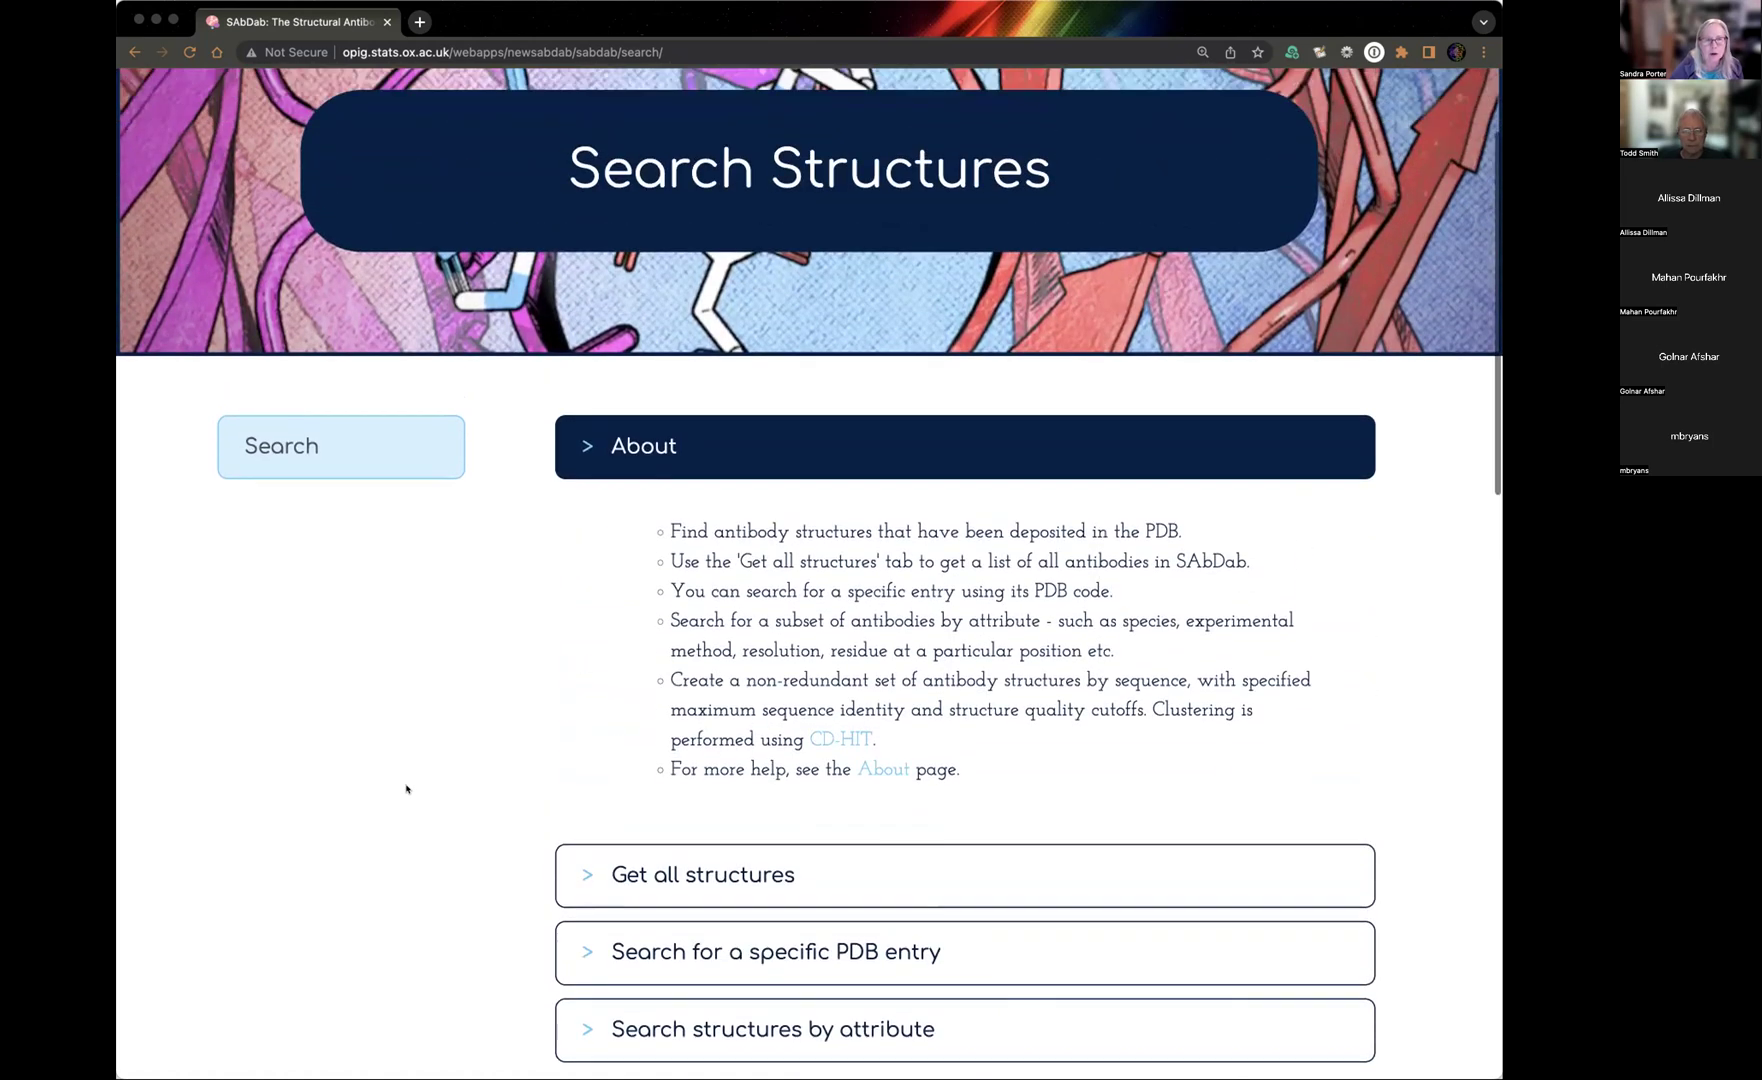
scroll(406, 789, up, 1)
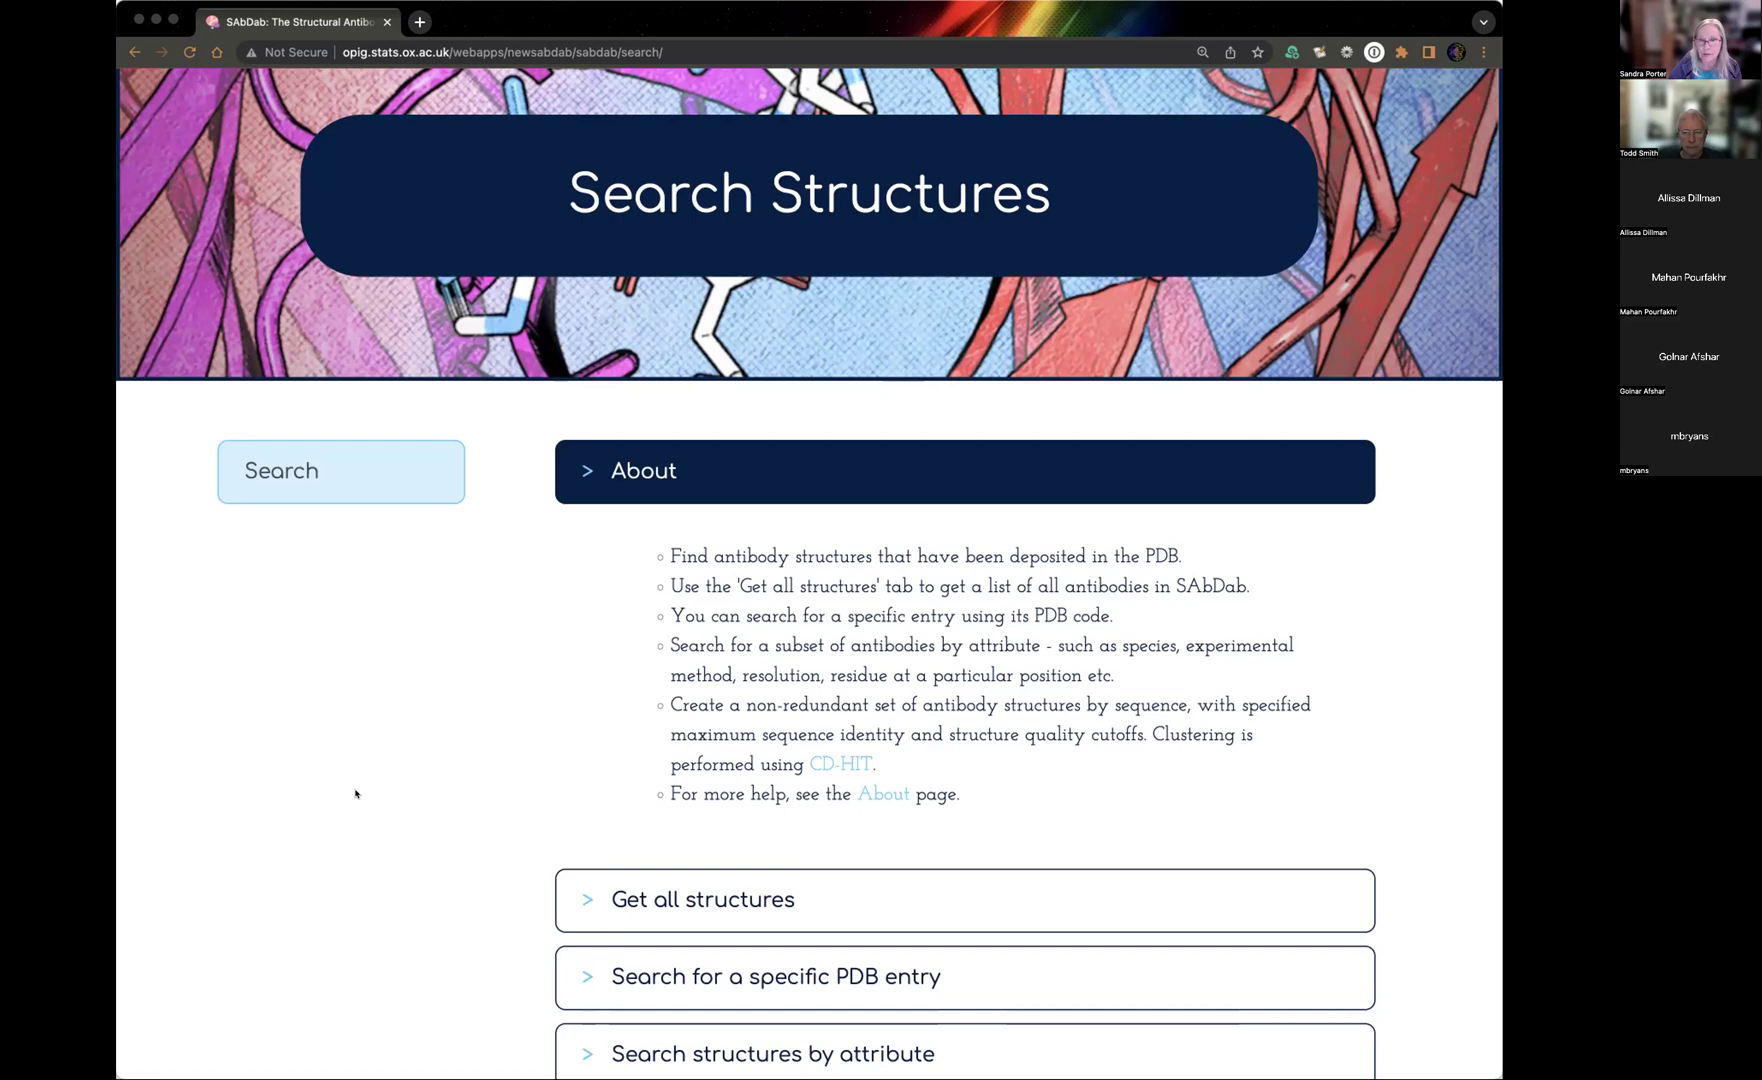
Review the list of search types that SAbDab offers from the Search Structures page.
scroll(355, 792, up, 4)
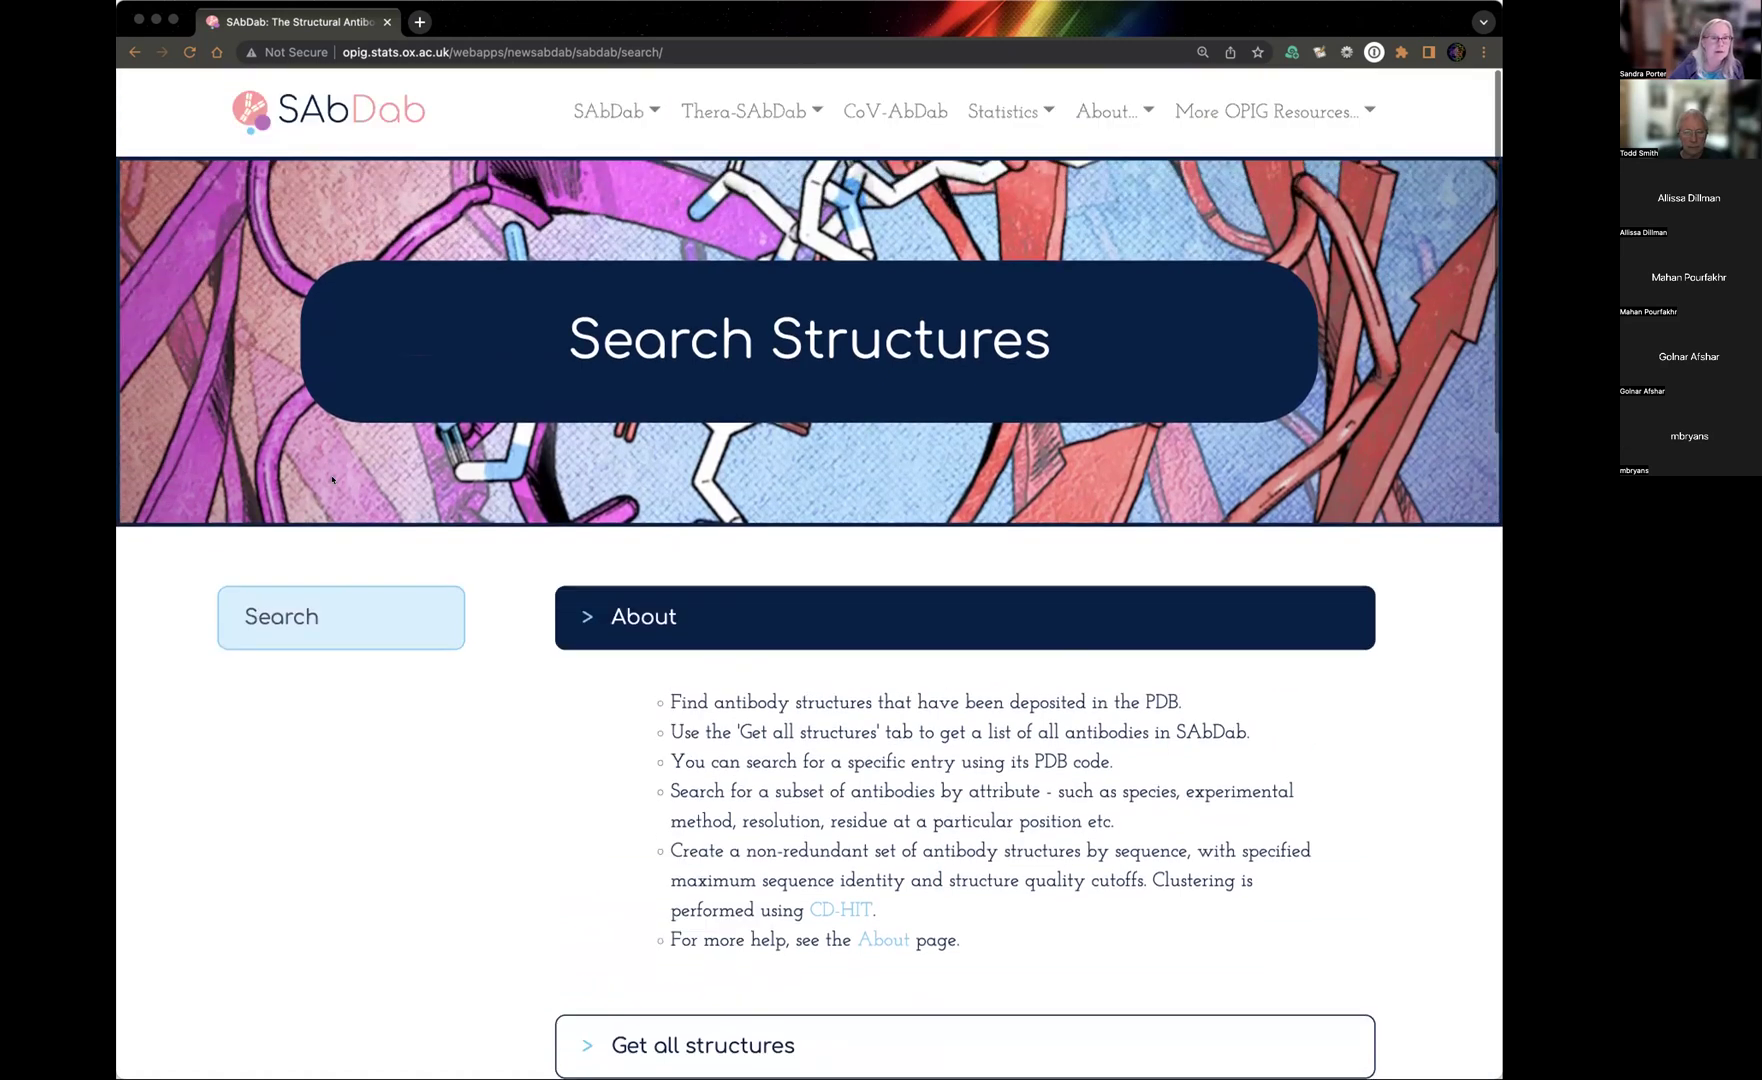
click(624, 109)
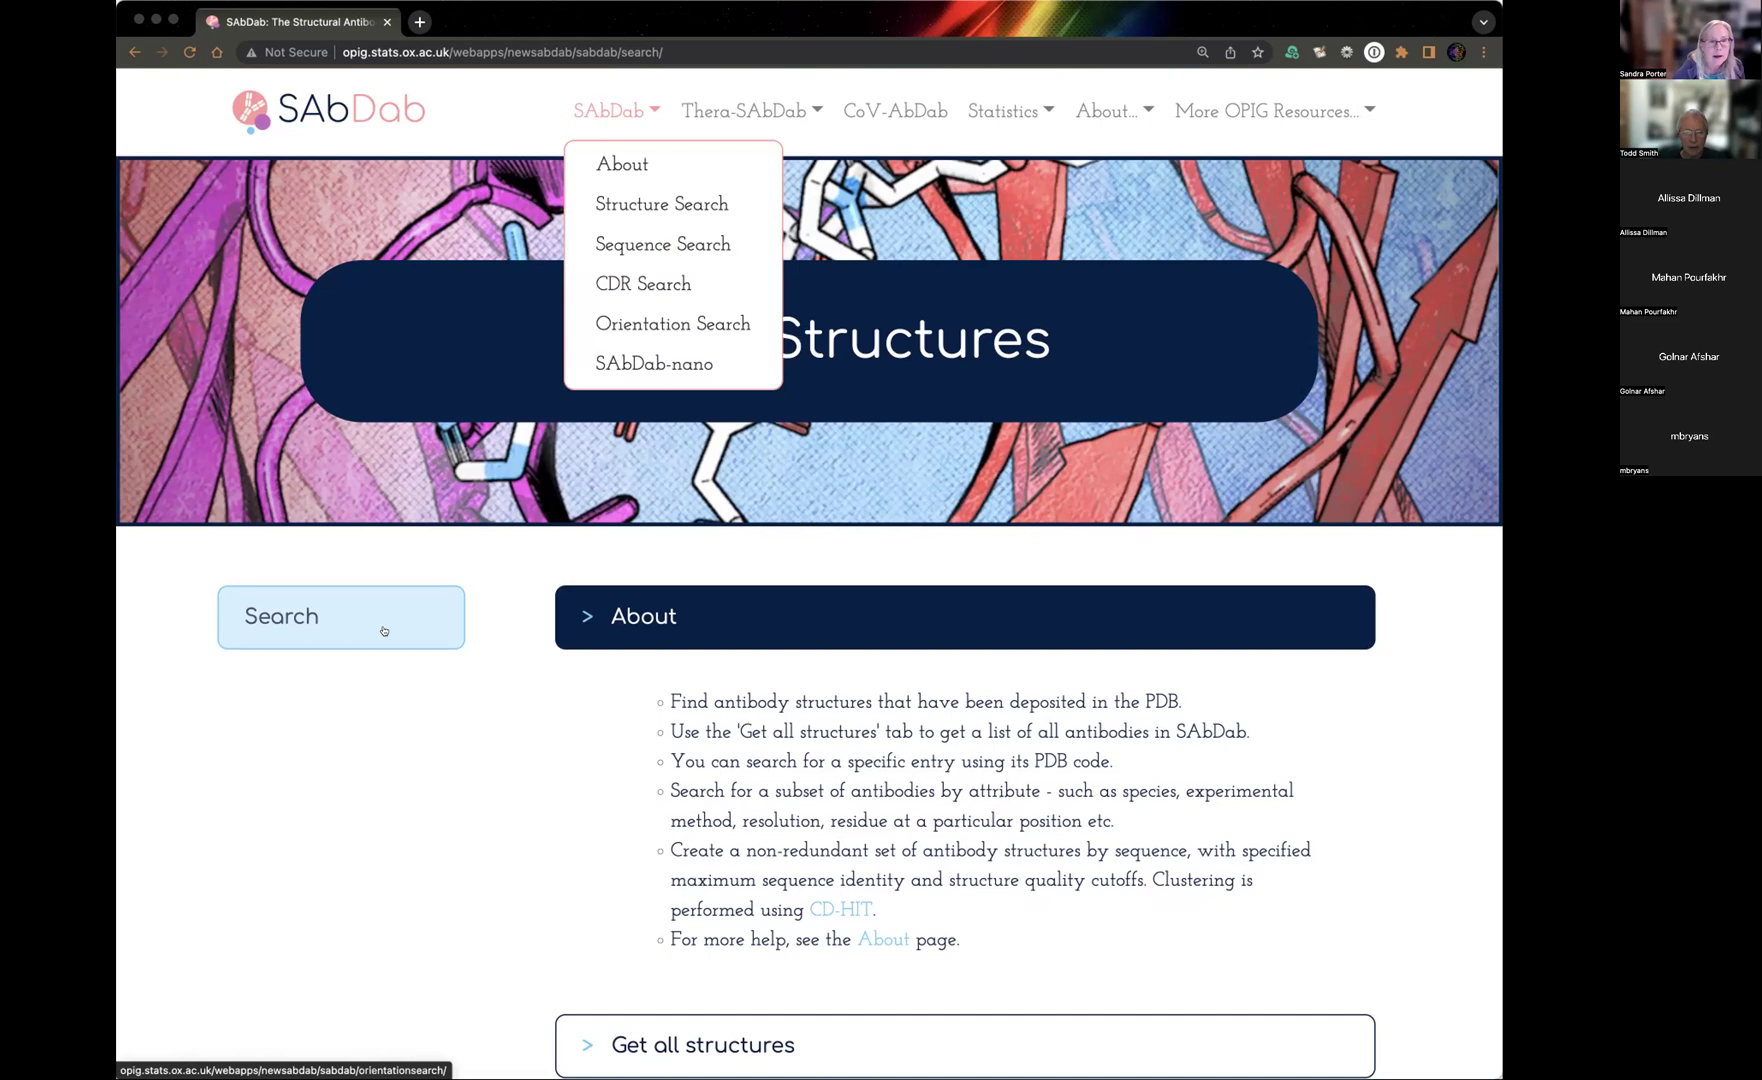
scroll(371, 815, down, 6)
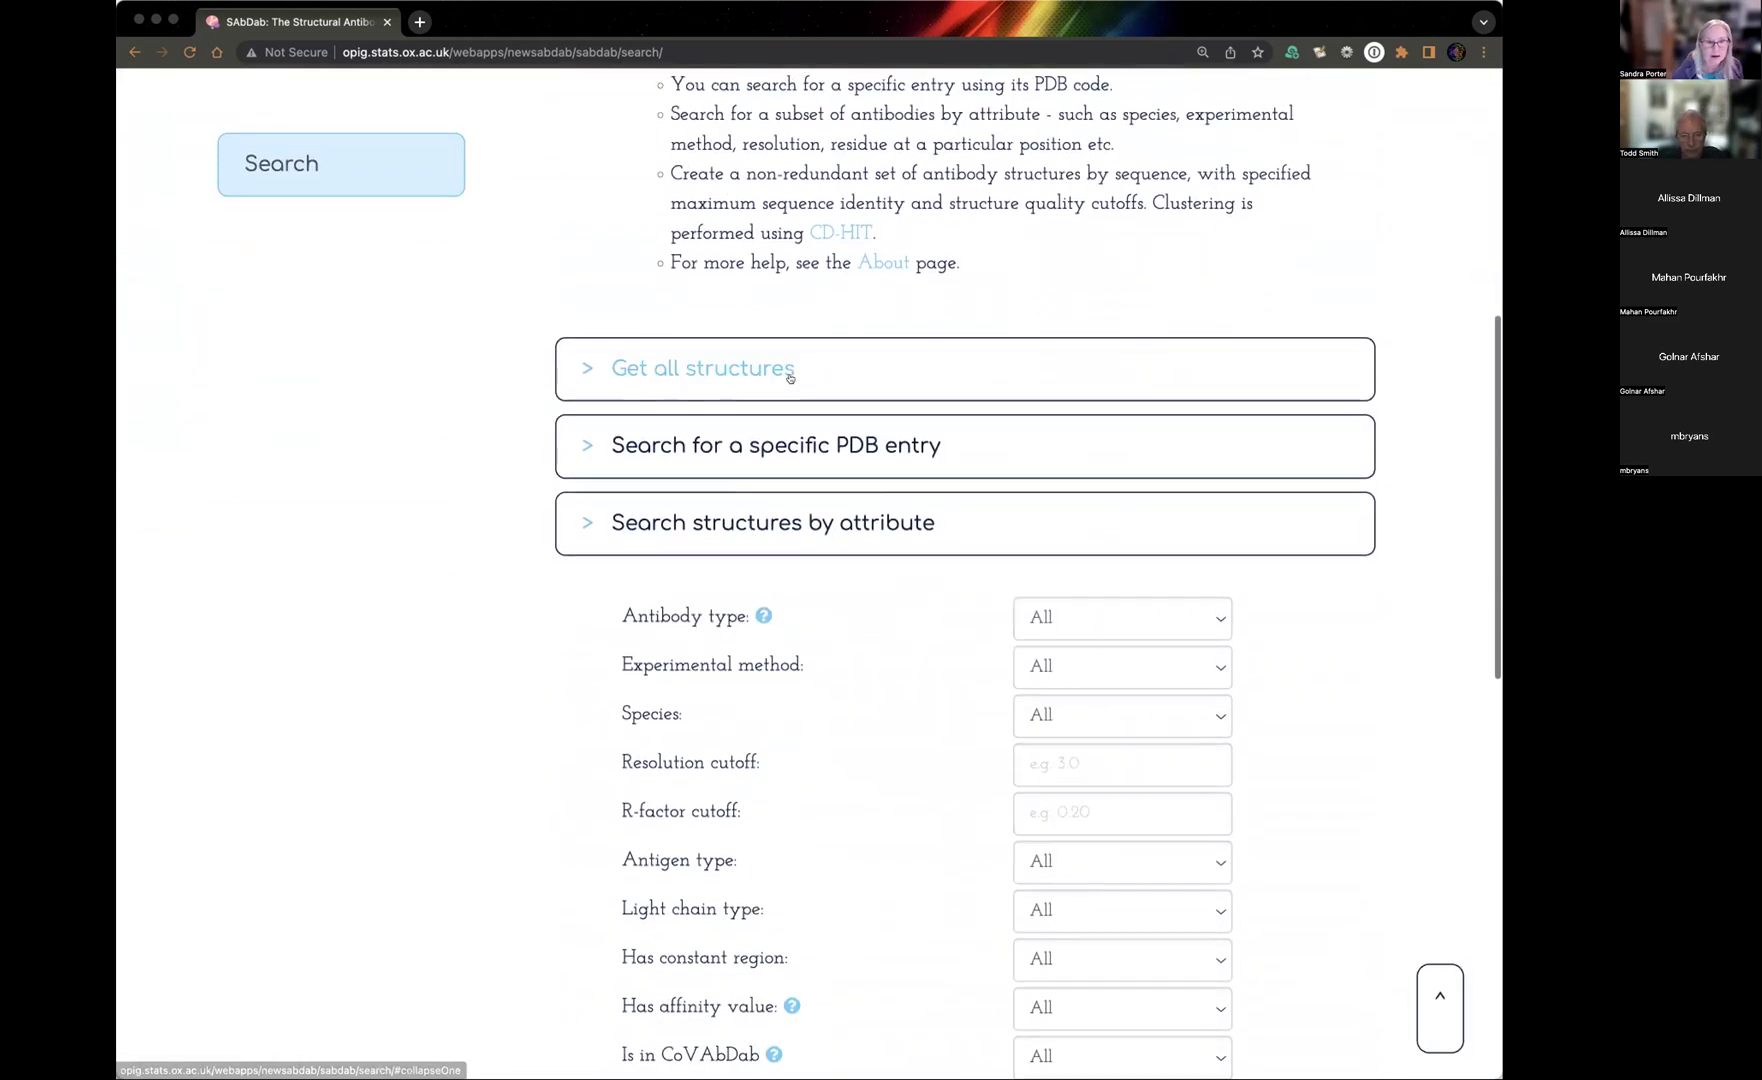
Expand the sections for getting all structures and for a specific PDB entry, and get the structure with PDB code 1IGY.
click(747, 370)
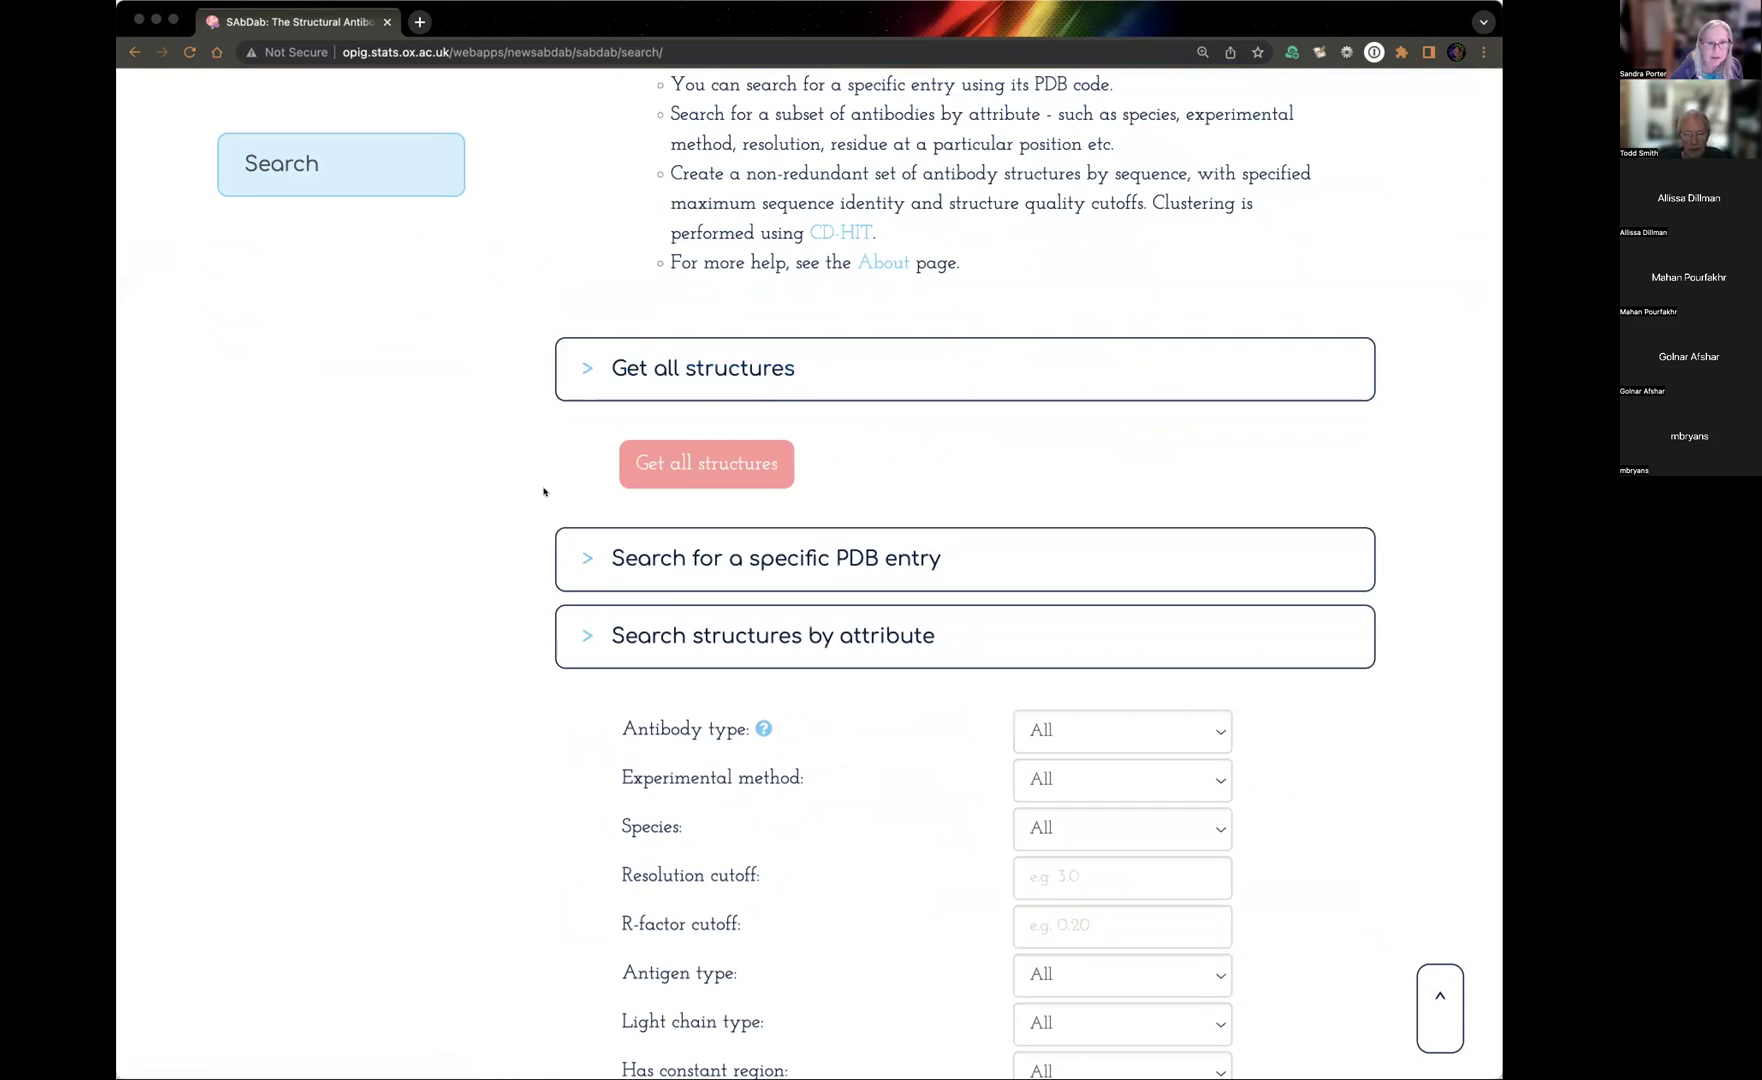
click(759, 560)
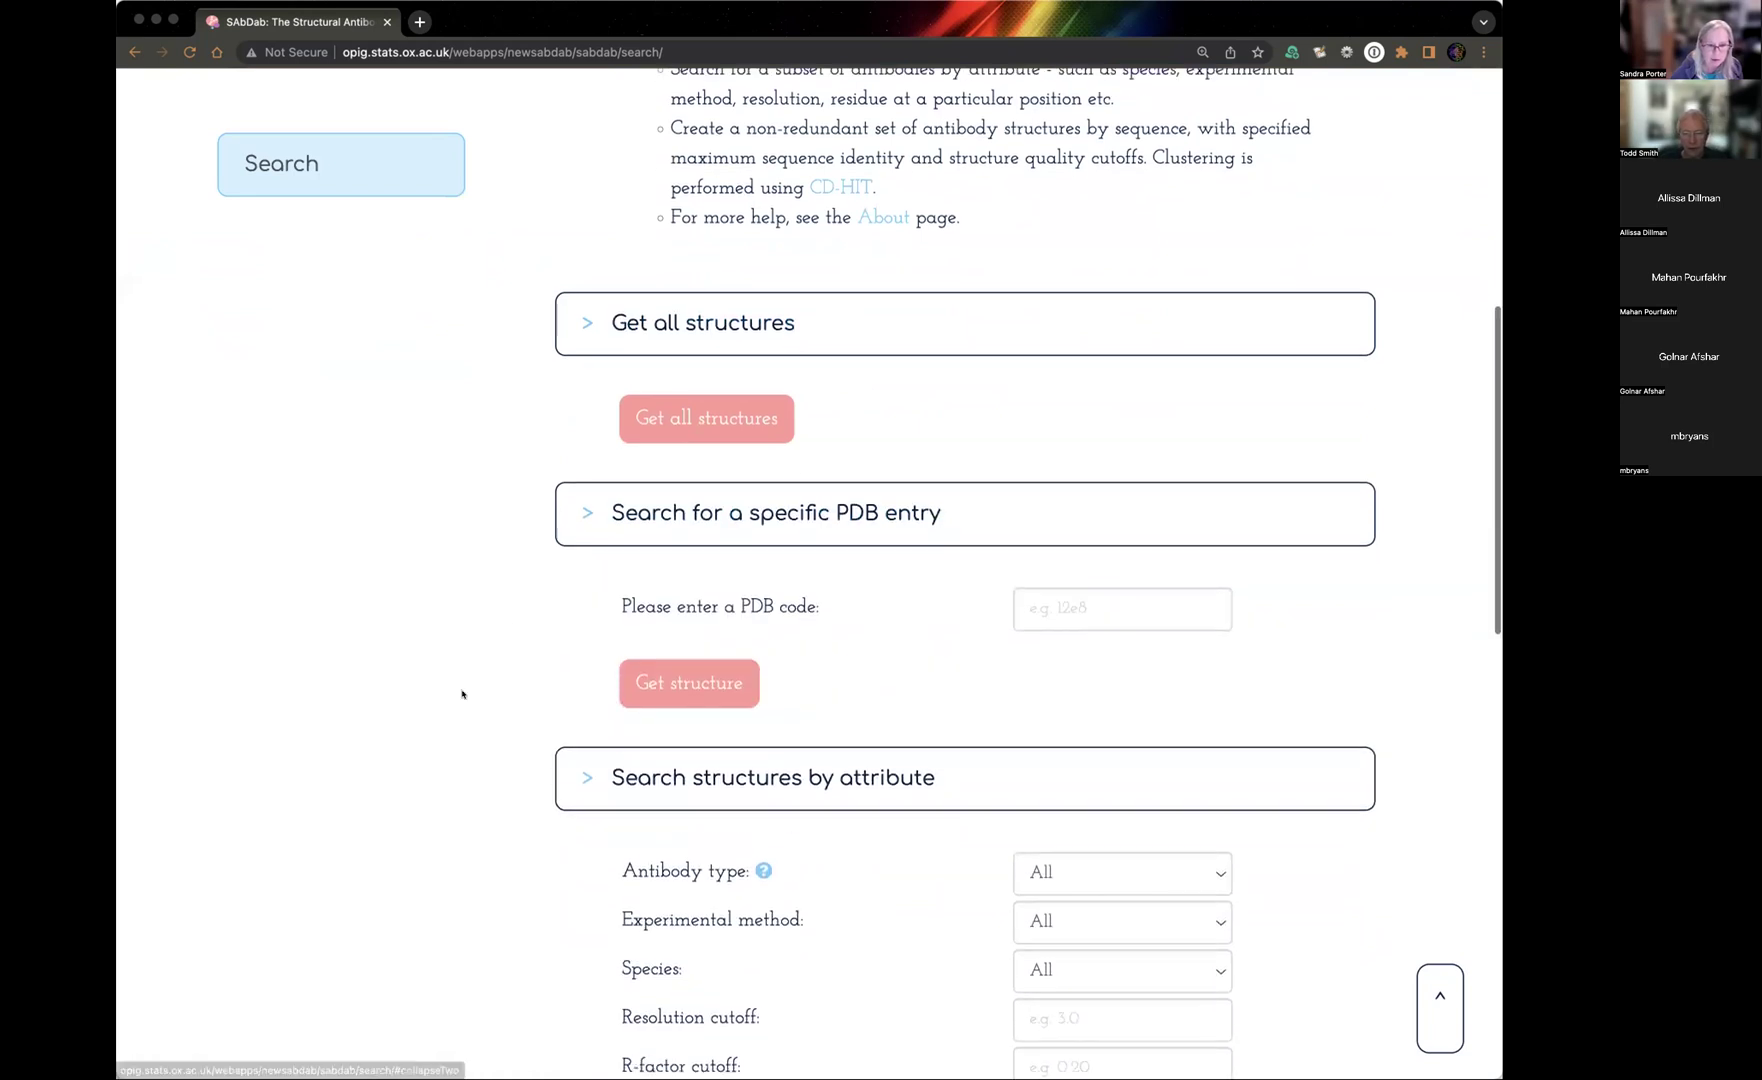
scroll(857, 472, down, 2)
click(1079, 477)
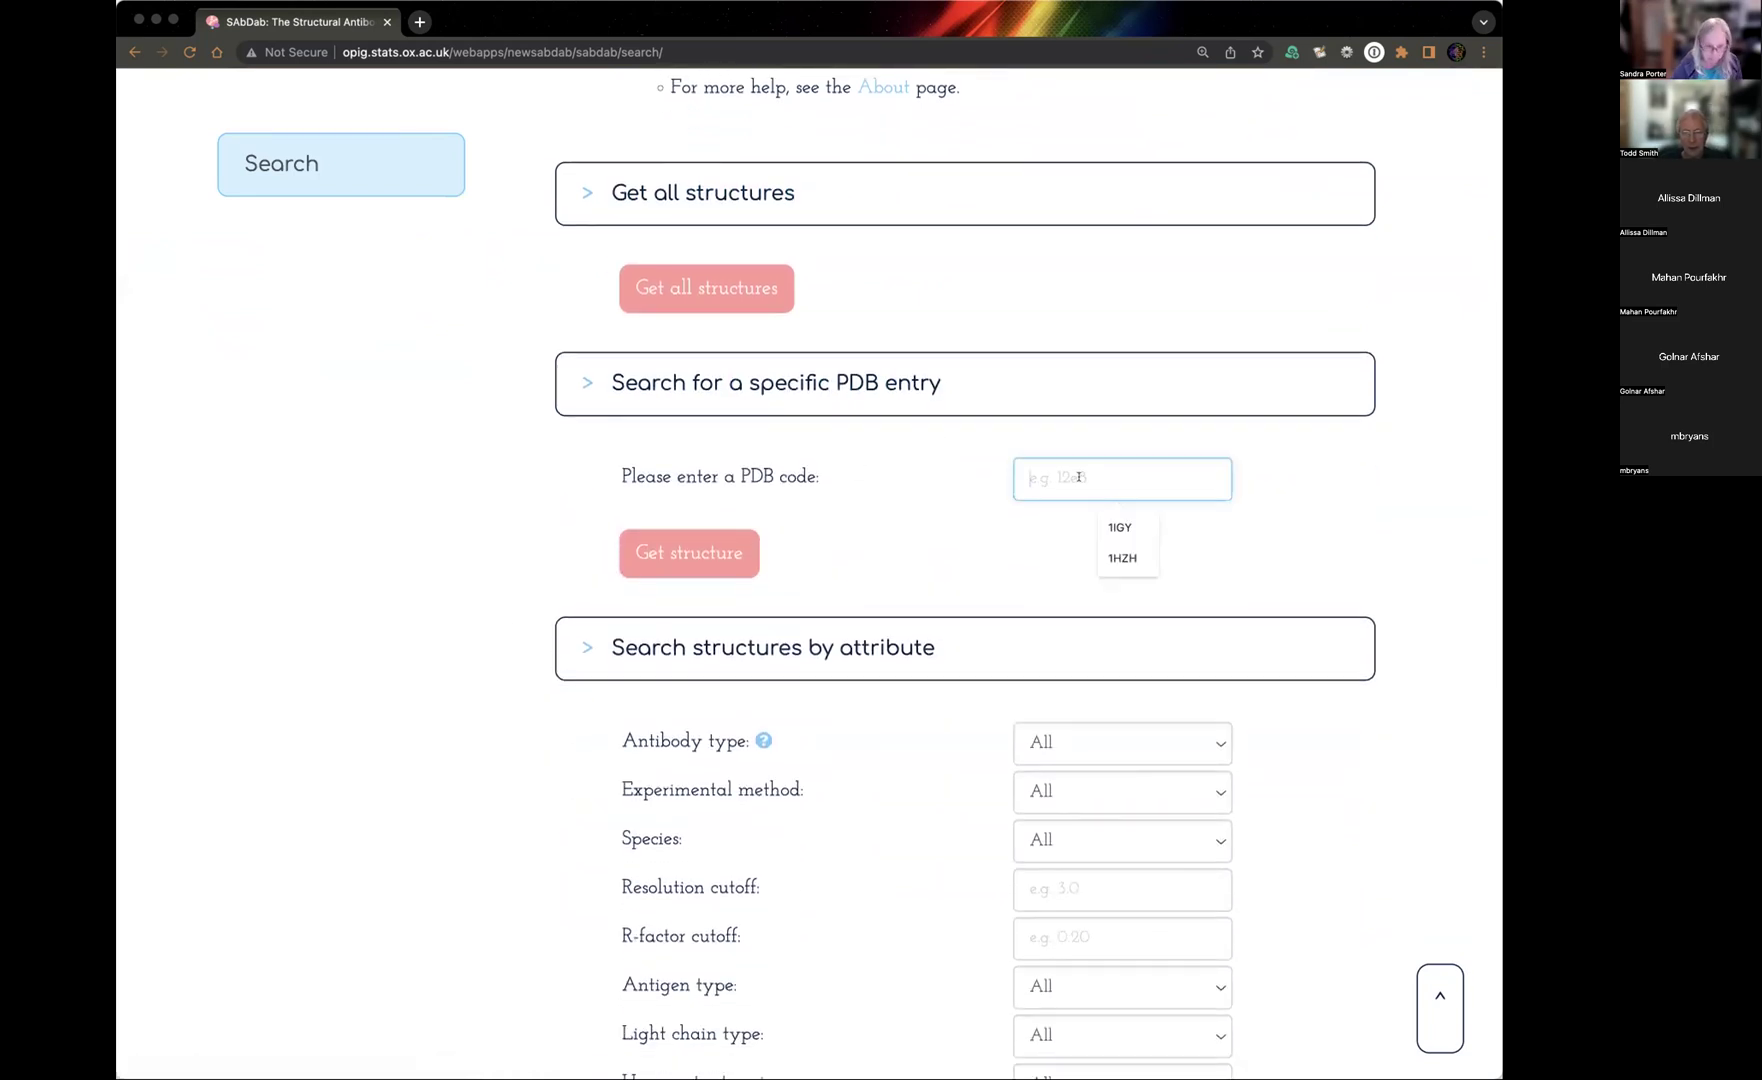
text(1IGY)
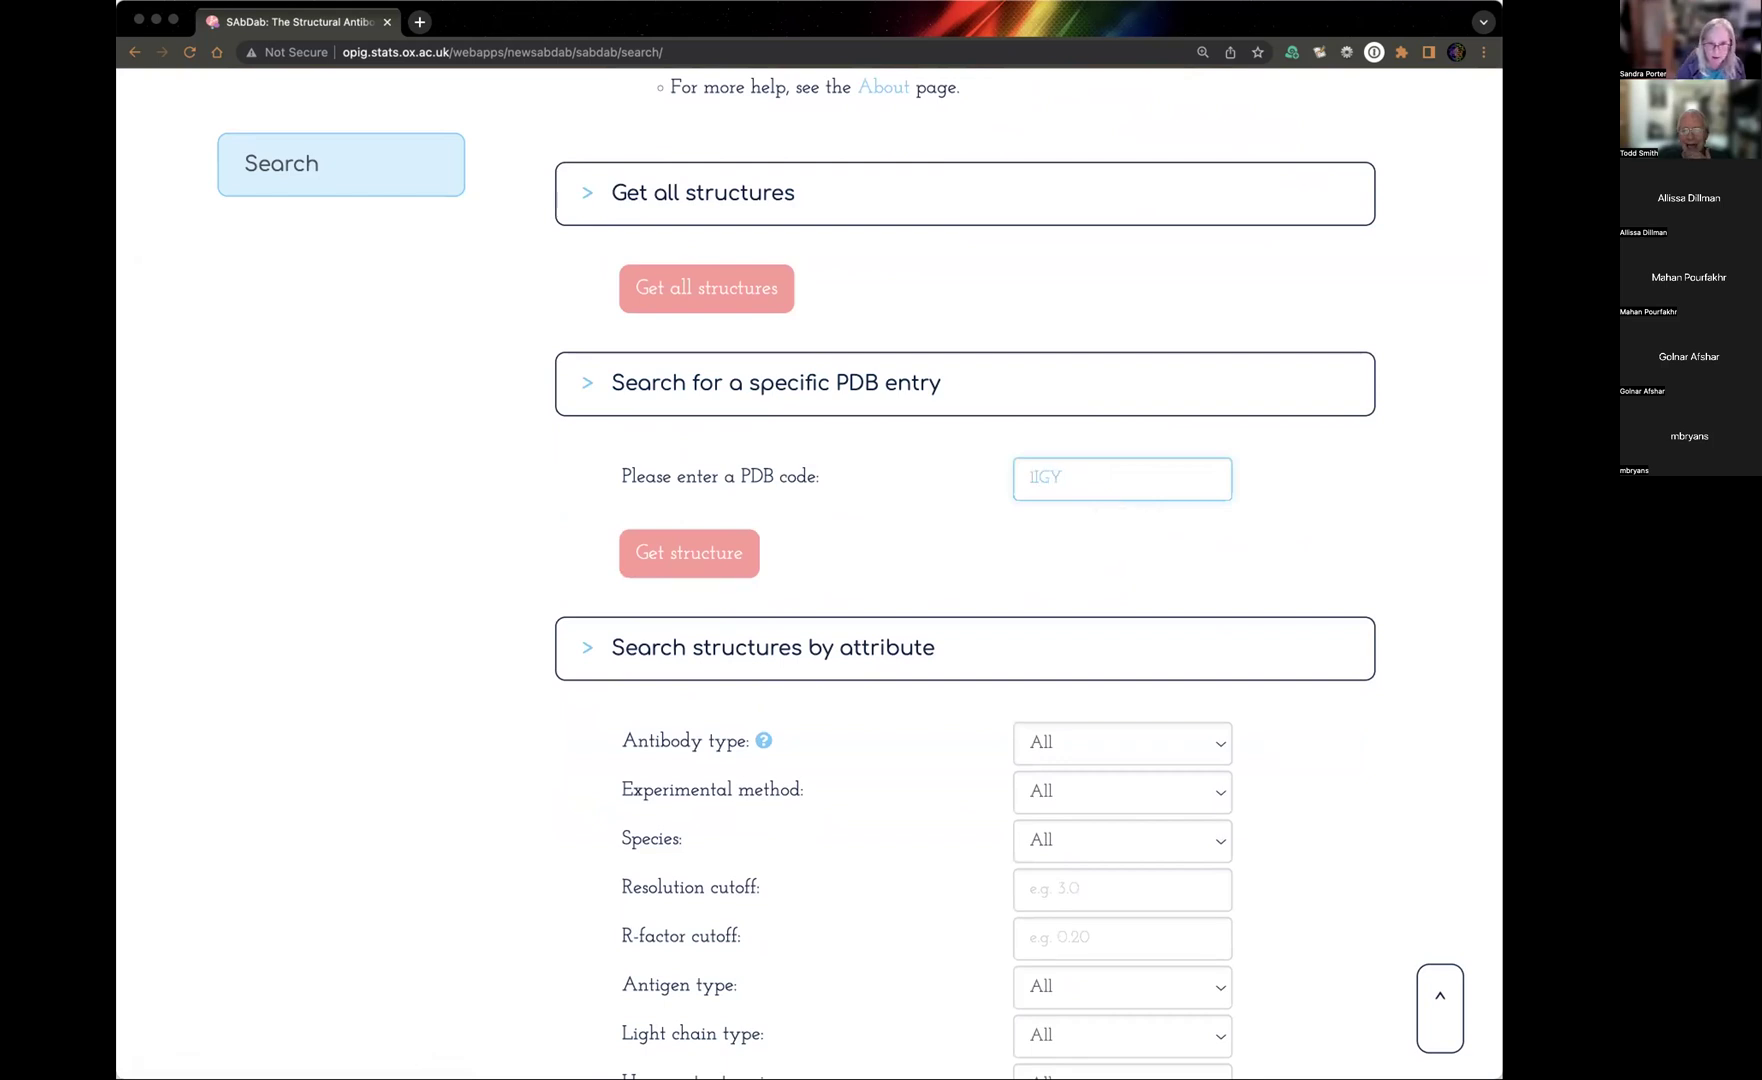
click(686, 555)
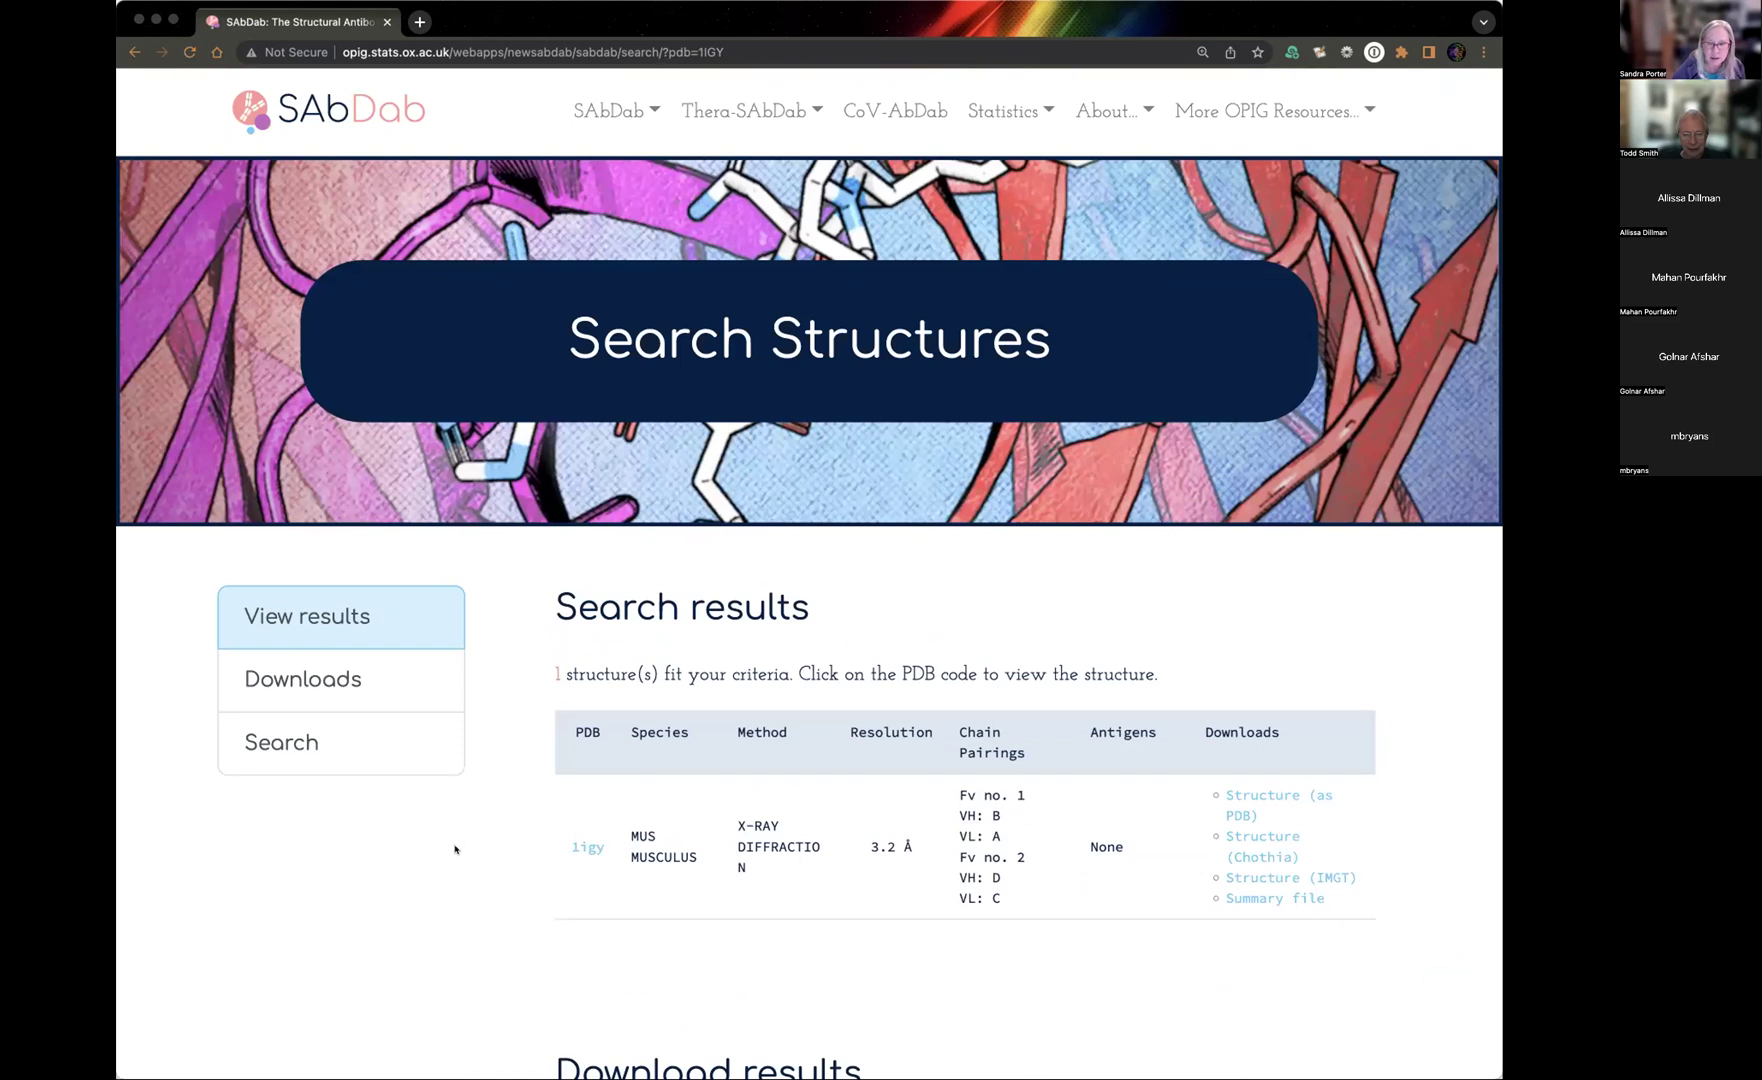
Open the 1igy entry from the search results and examine its structure details, visualisation, Fv information, auxiliary databases and available downloads.
scroll(458, 845, down, 4)
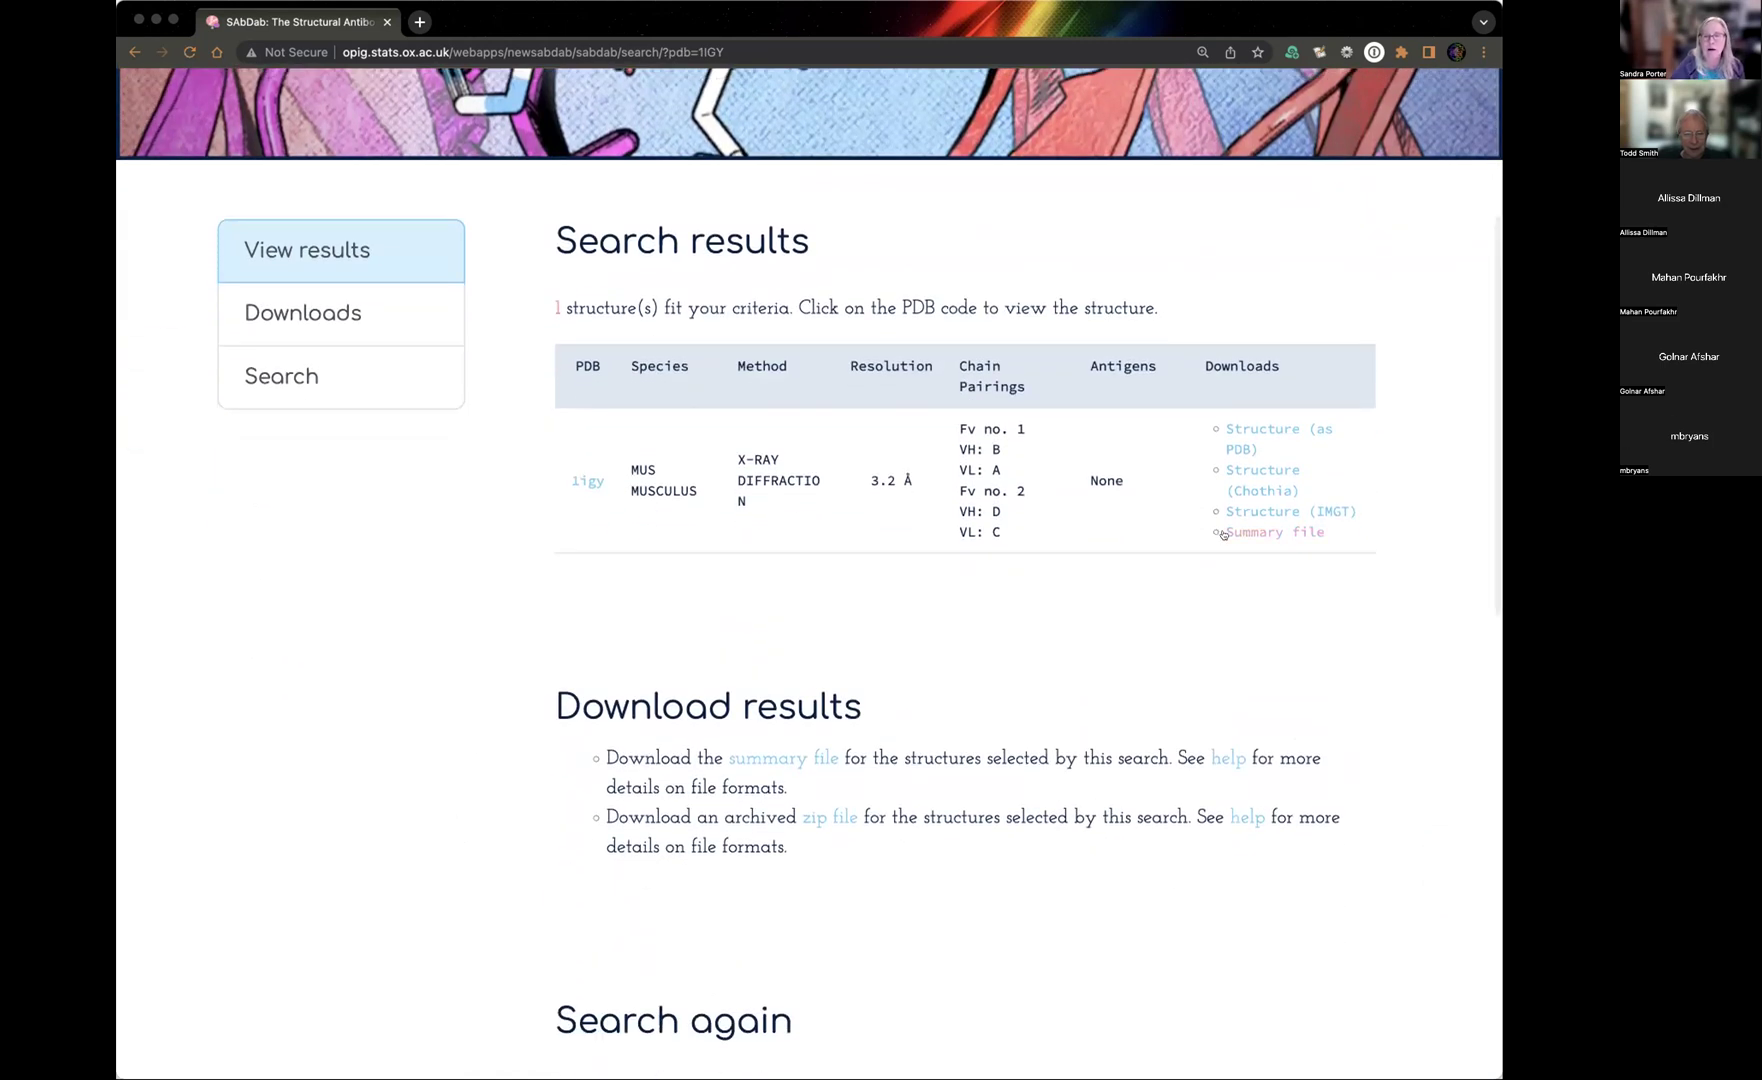
click(589, 483)
scroll(491, 694, down, 10)
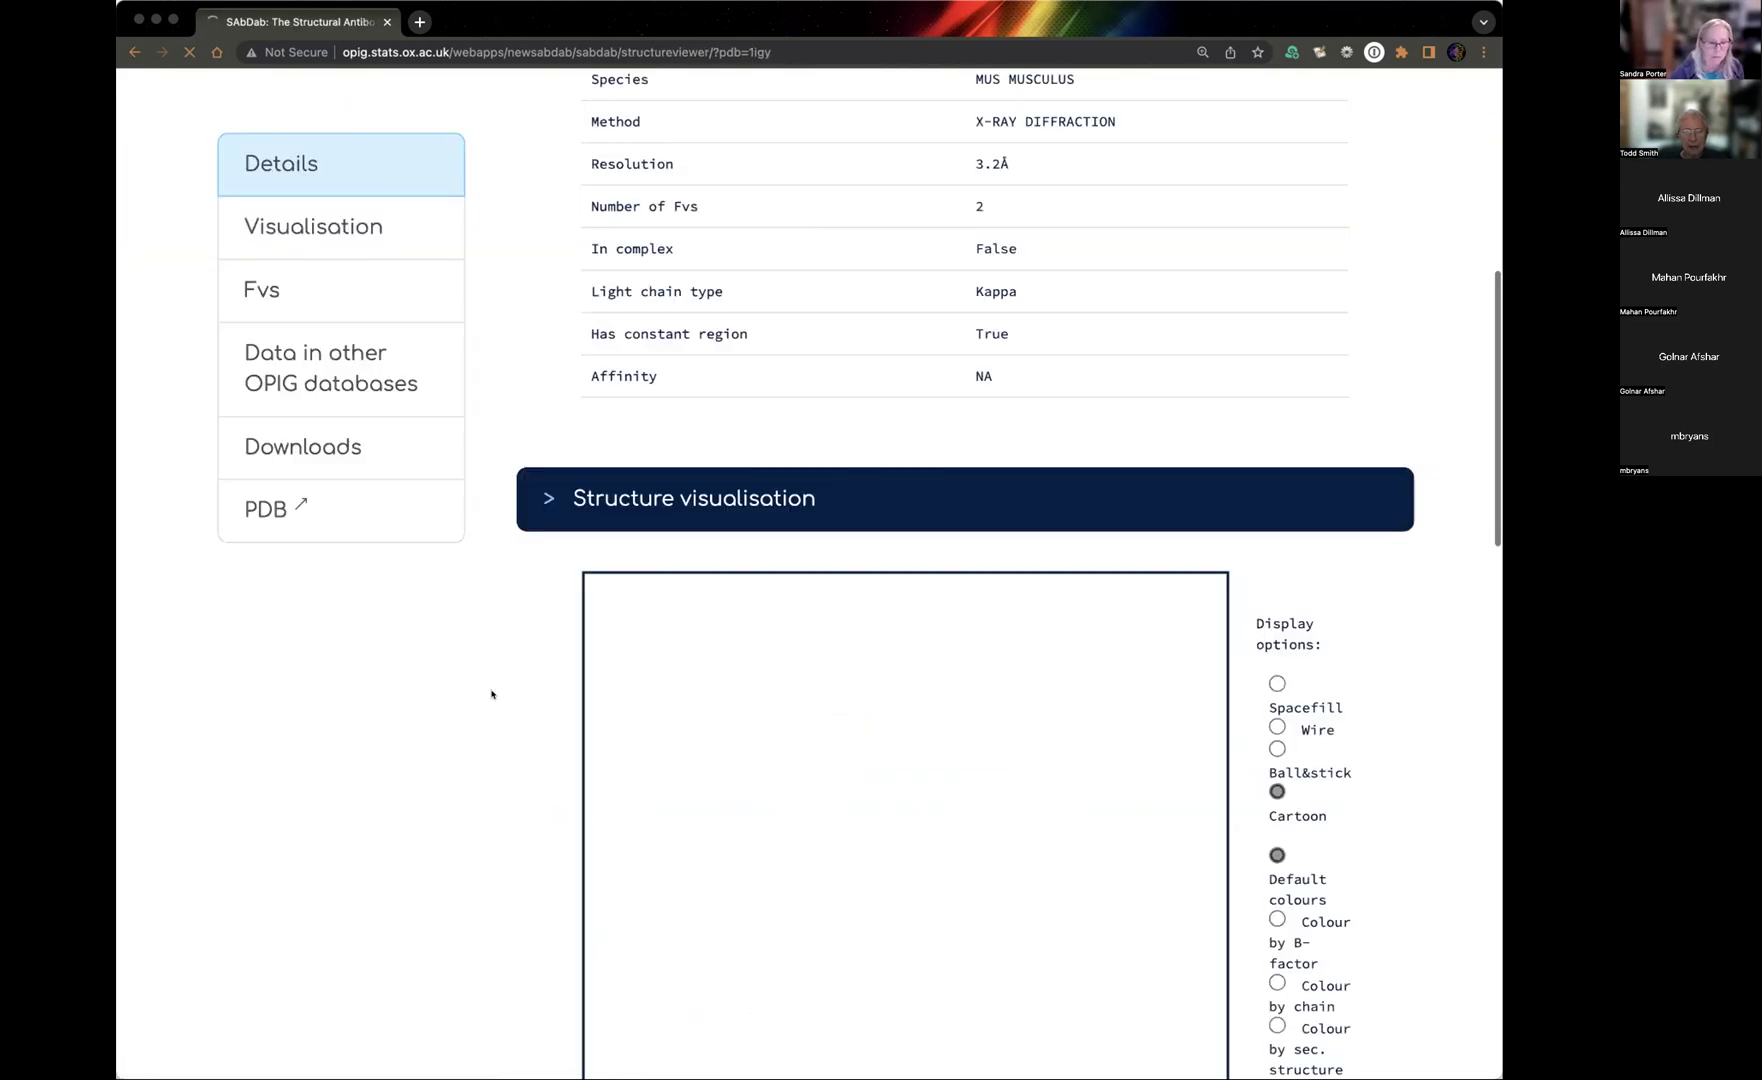
scroll(516, 759, up, 5)
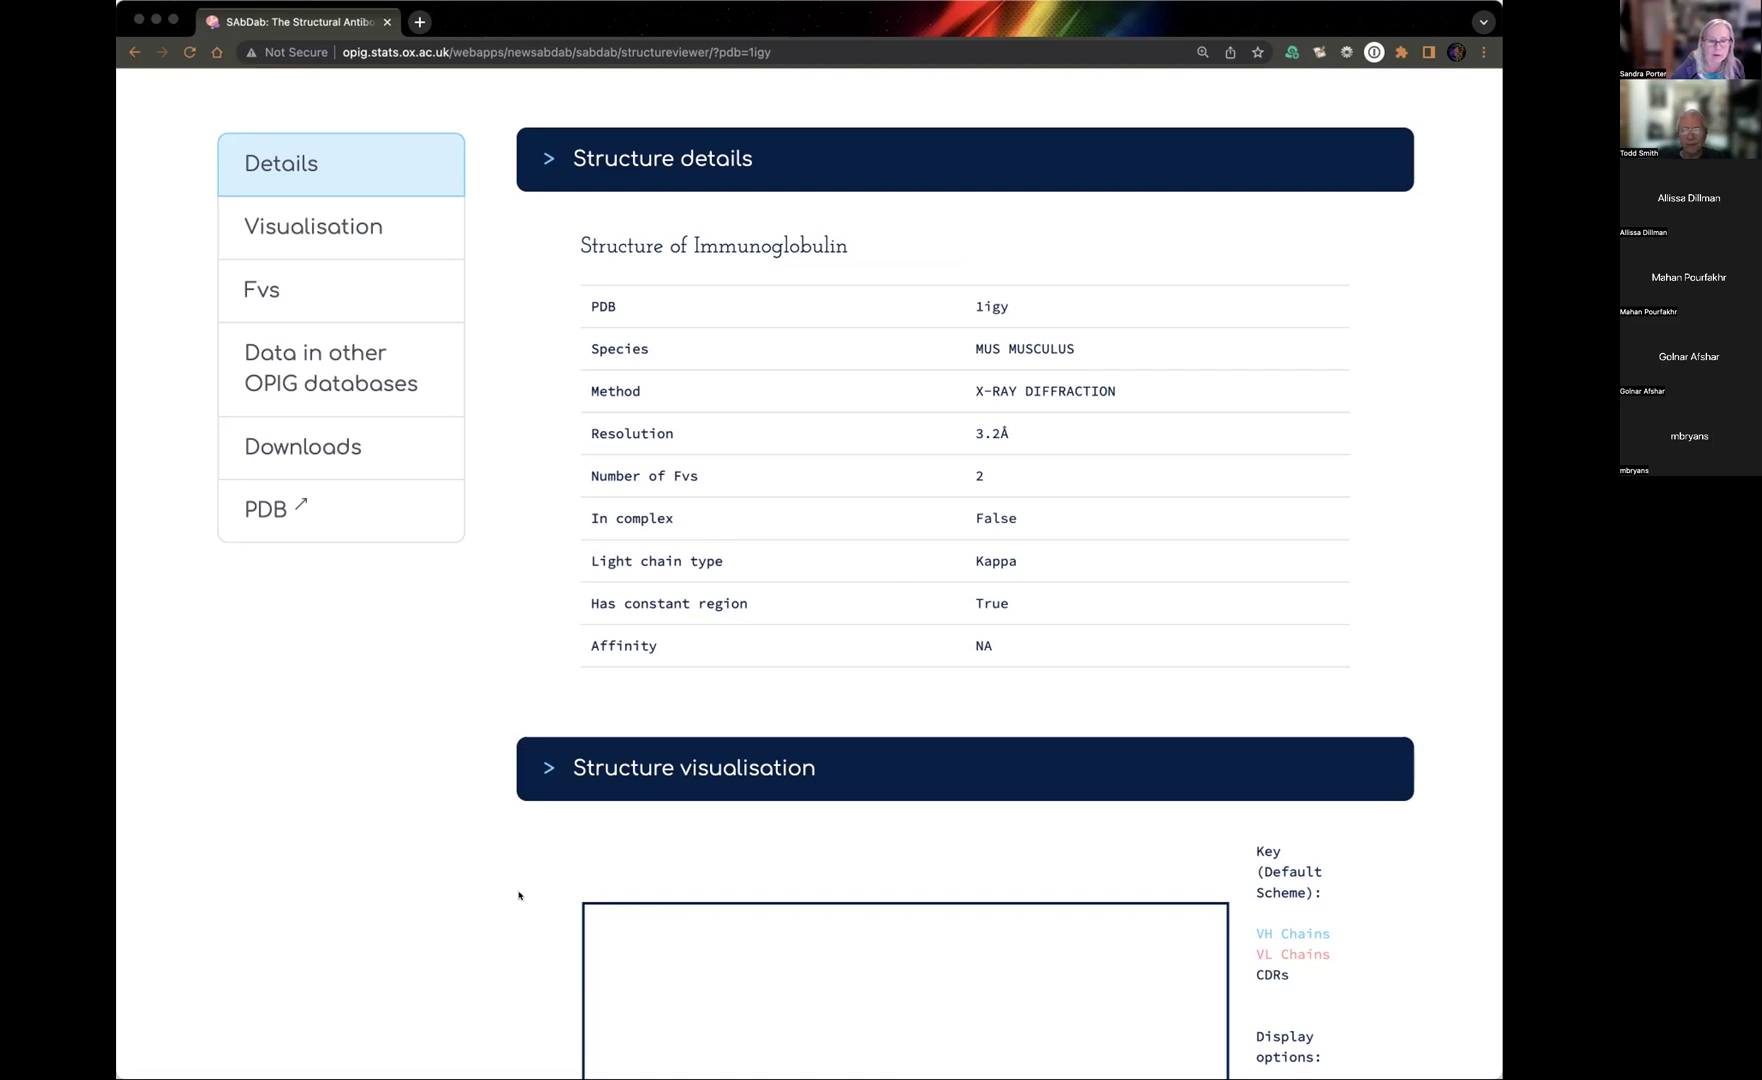
scroll(518, 895, down, 18)
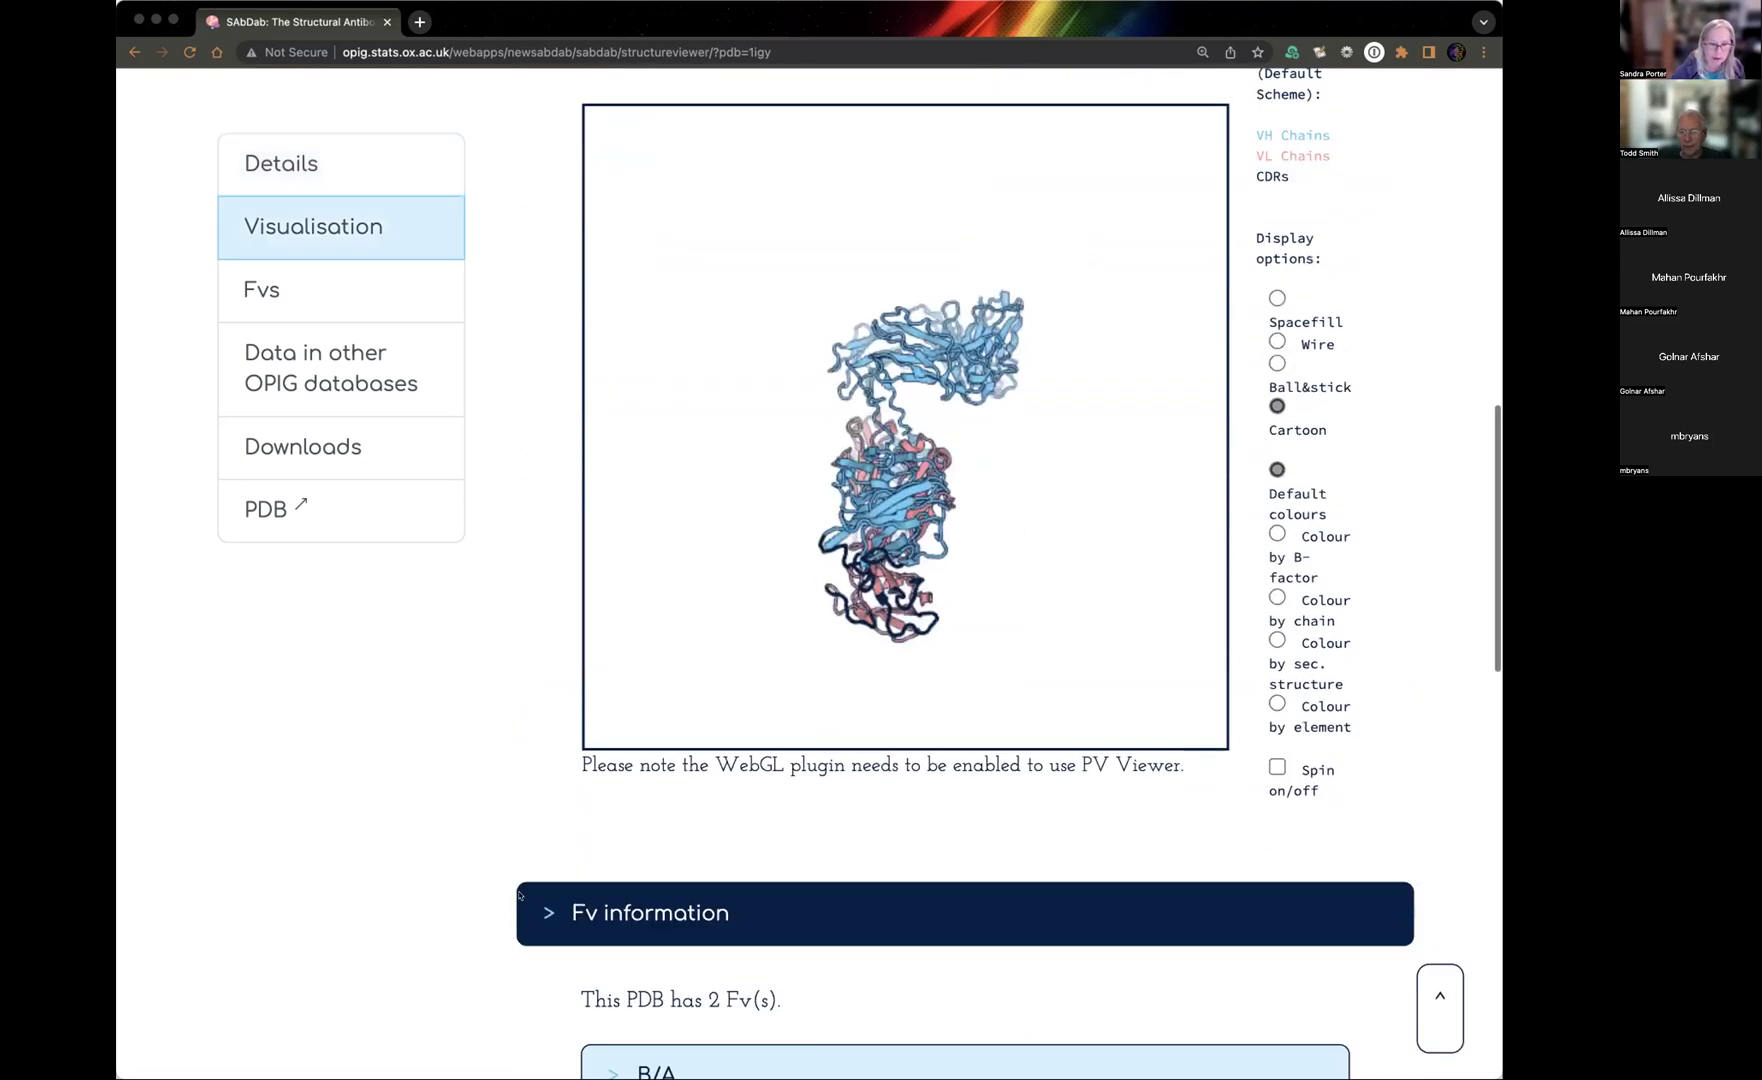
scroll(518, 895, down, 10)
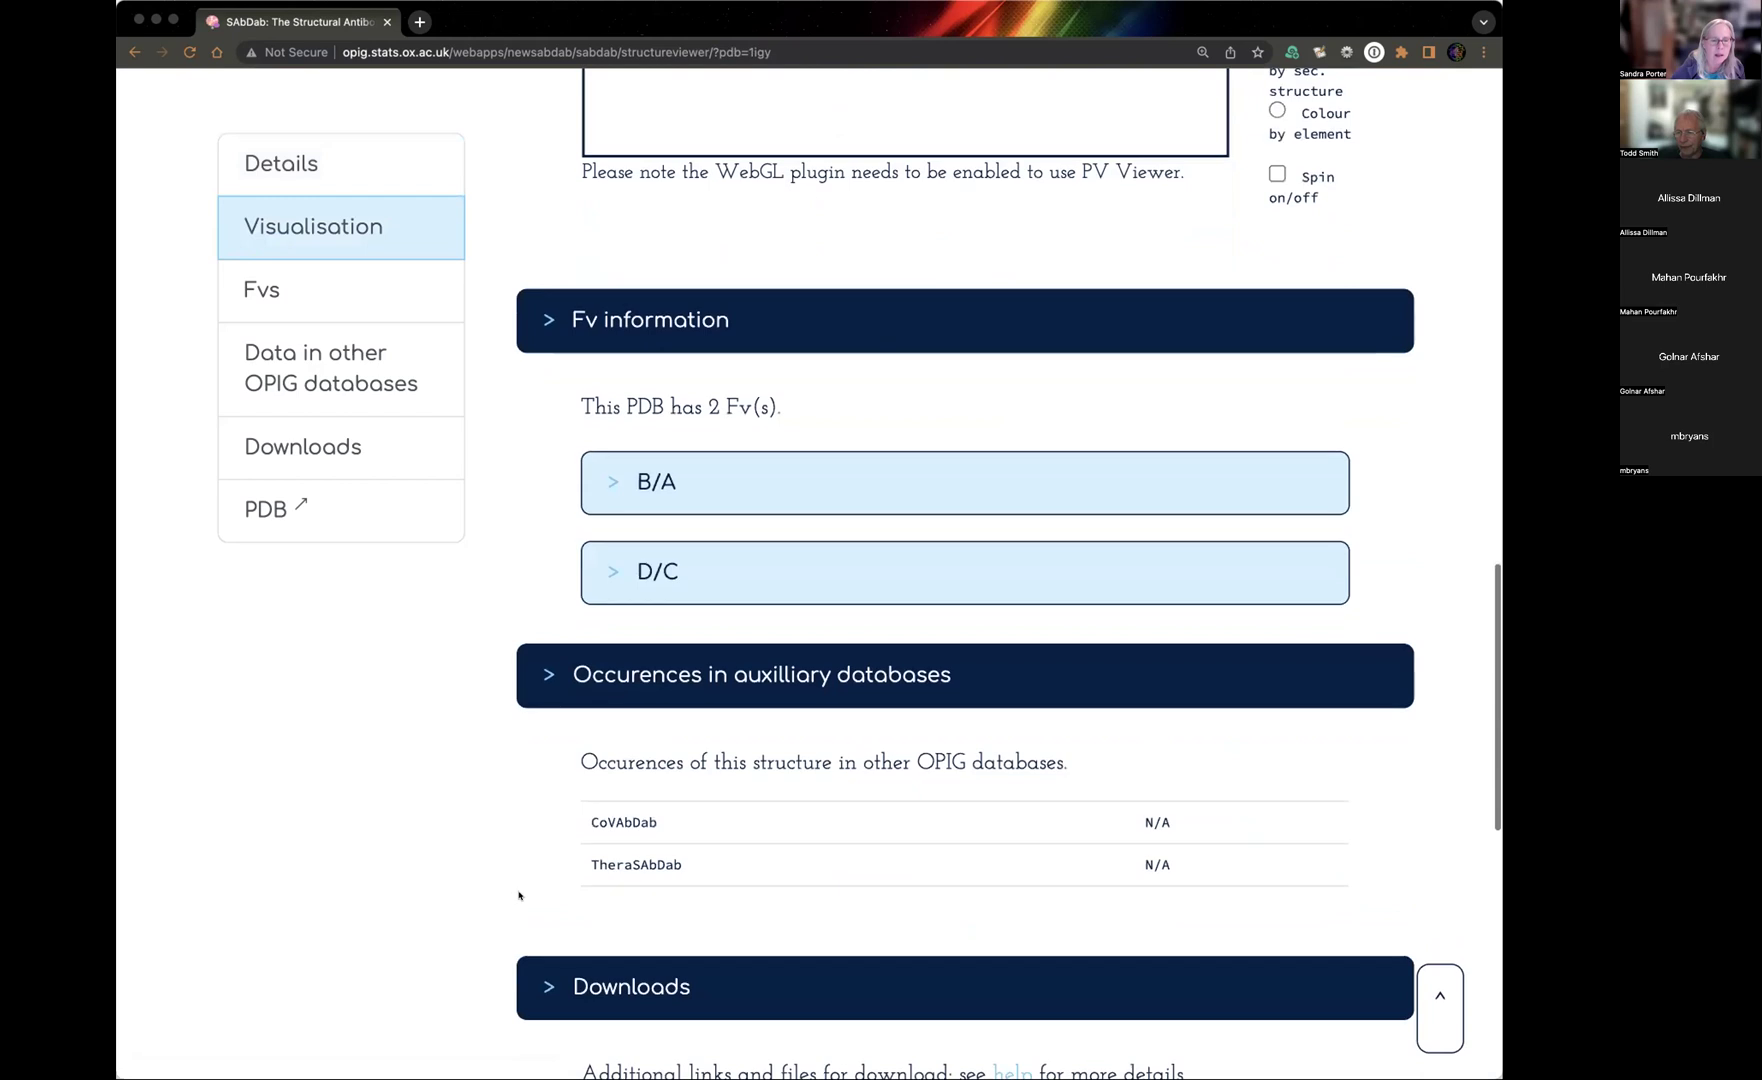
scroll(518, 895, down, 5)
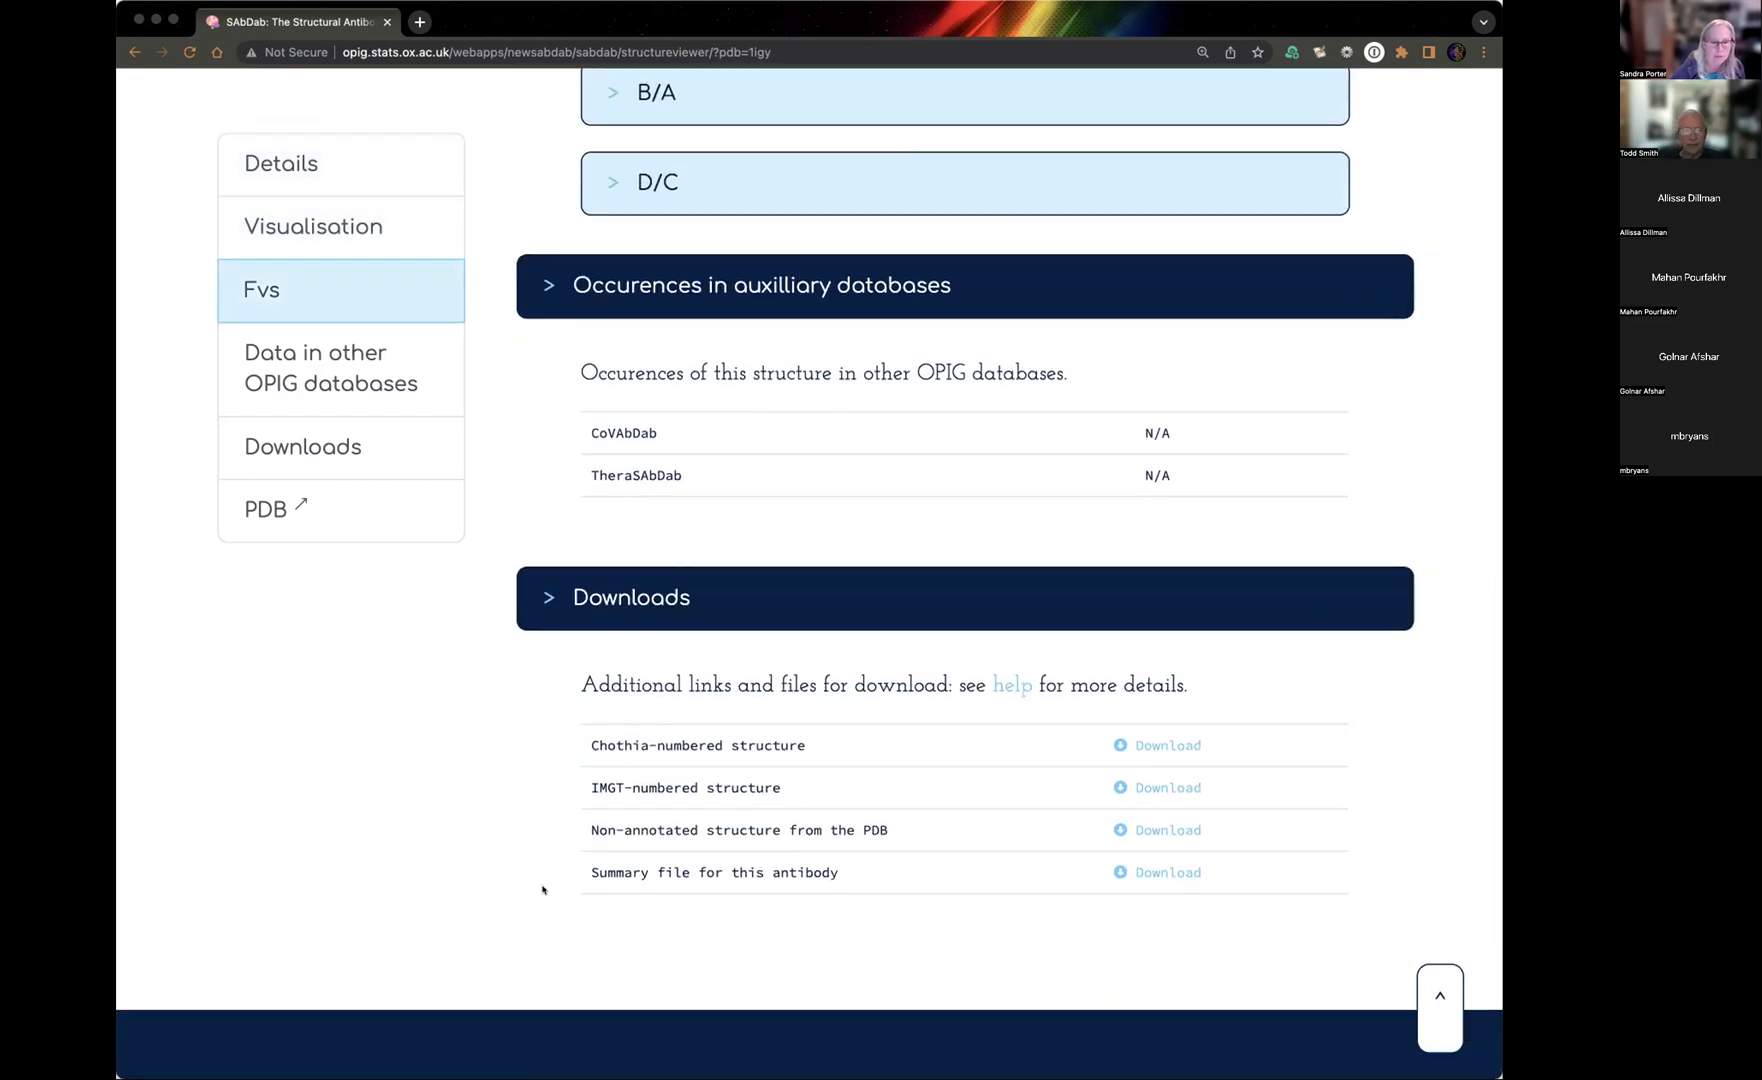
scroll(543, 889, down, 1)
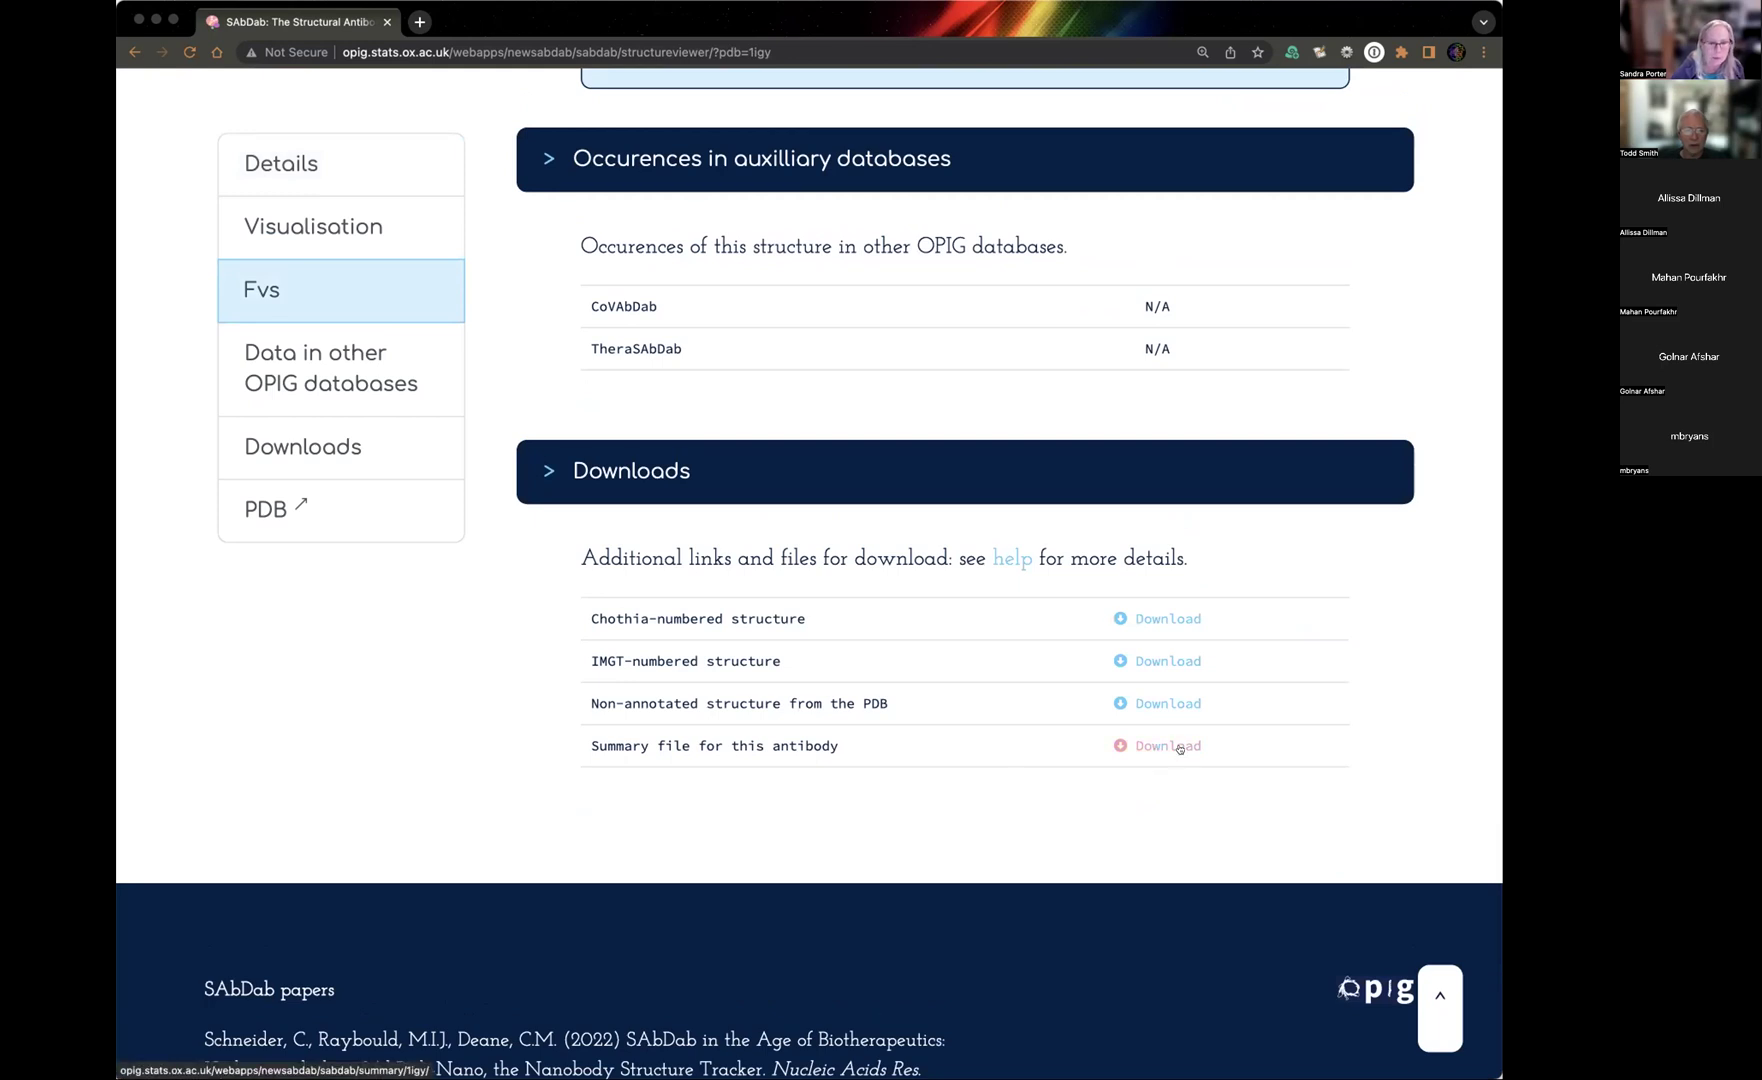
Download the summary file for this antibody and open the downloaded 1igy.tsv.
click(1180, 748)
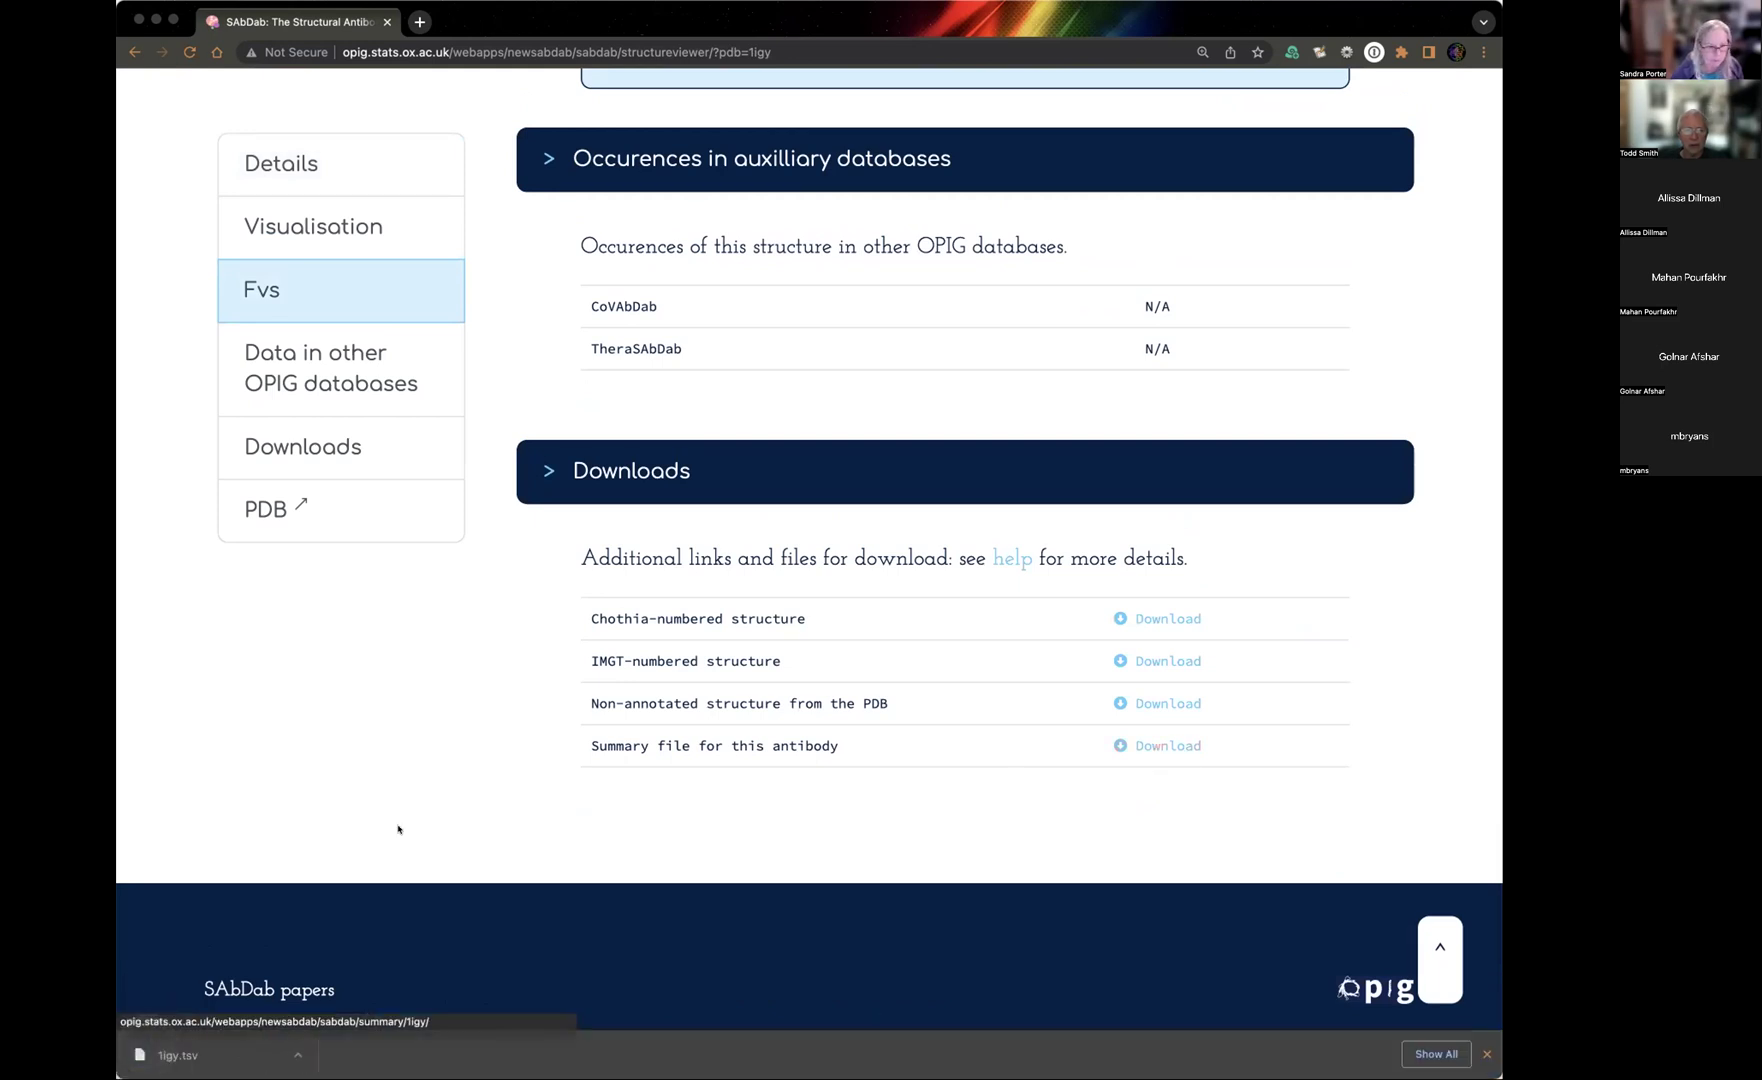
click(175, 1053)
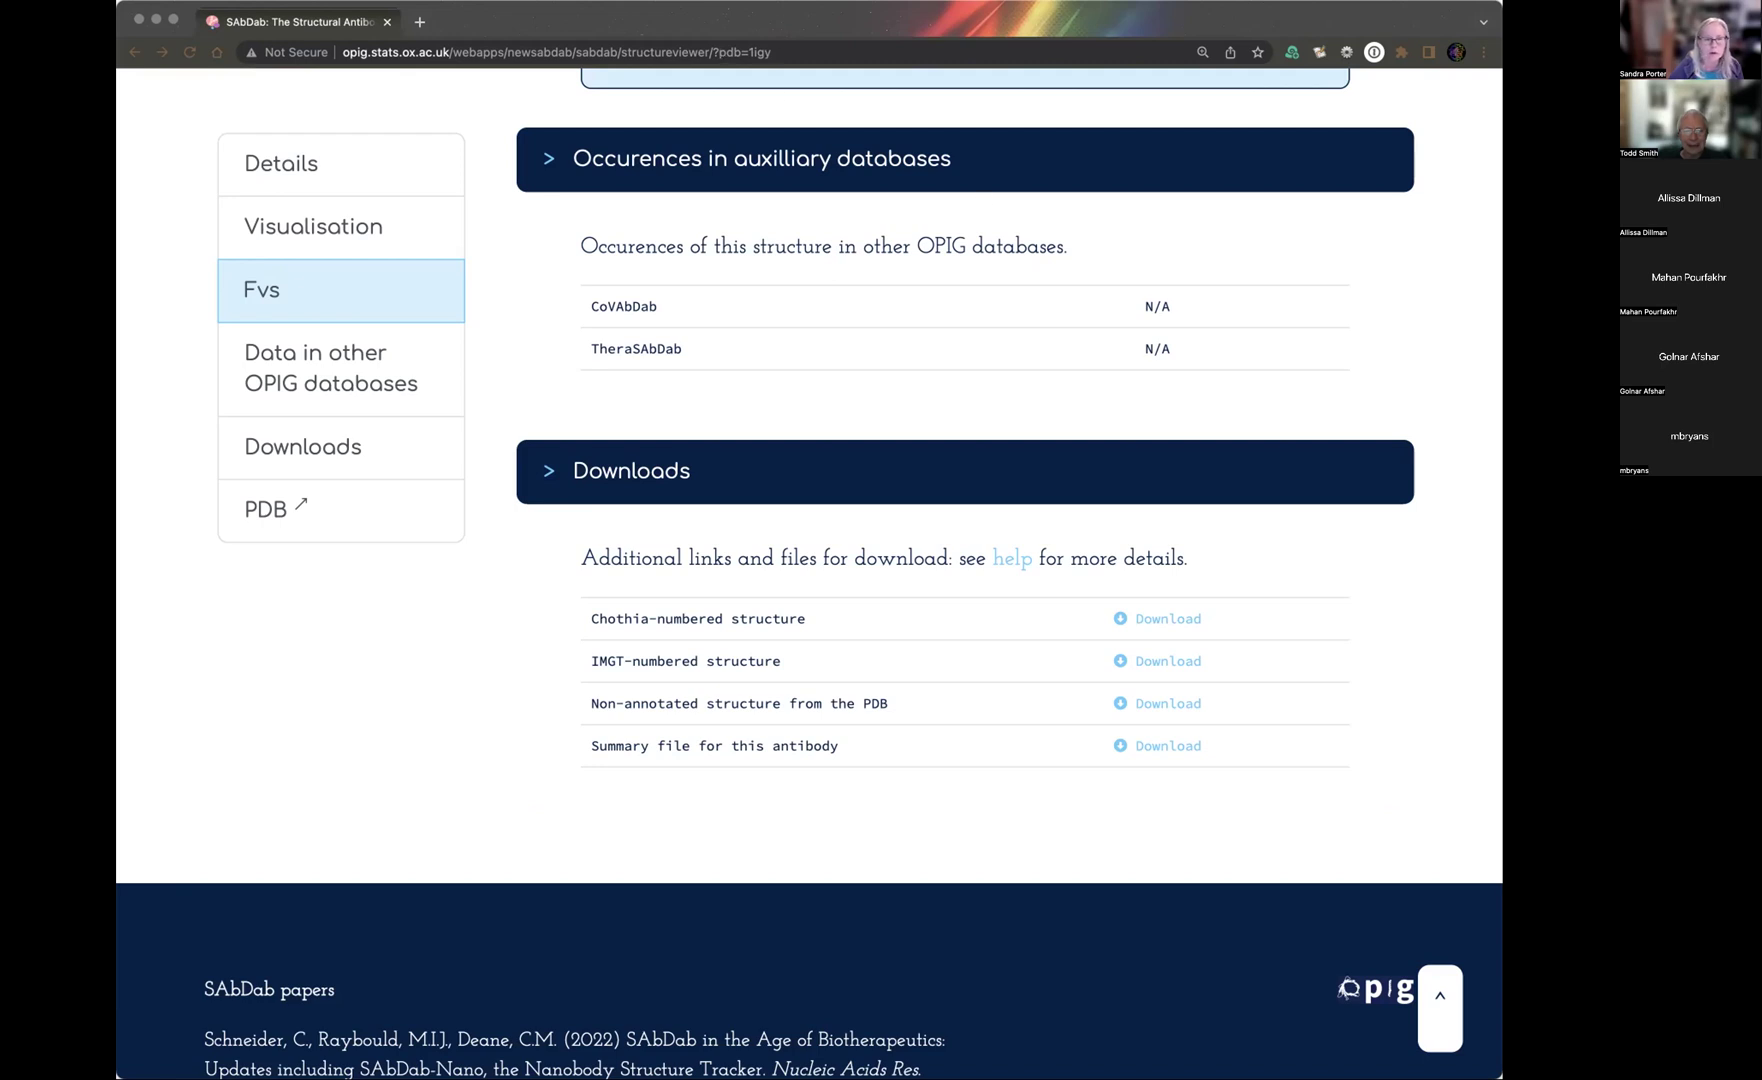
scroll(187, 656, up, 5)
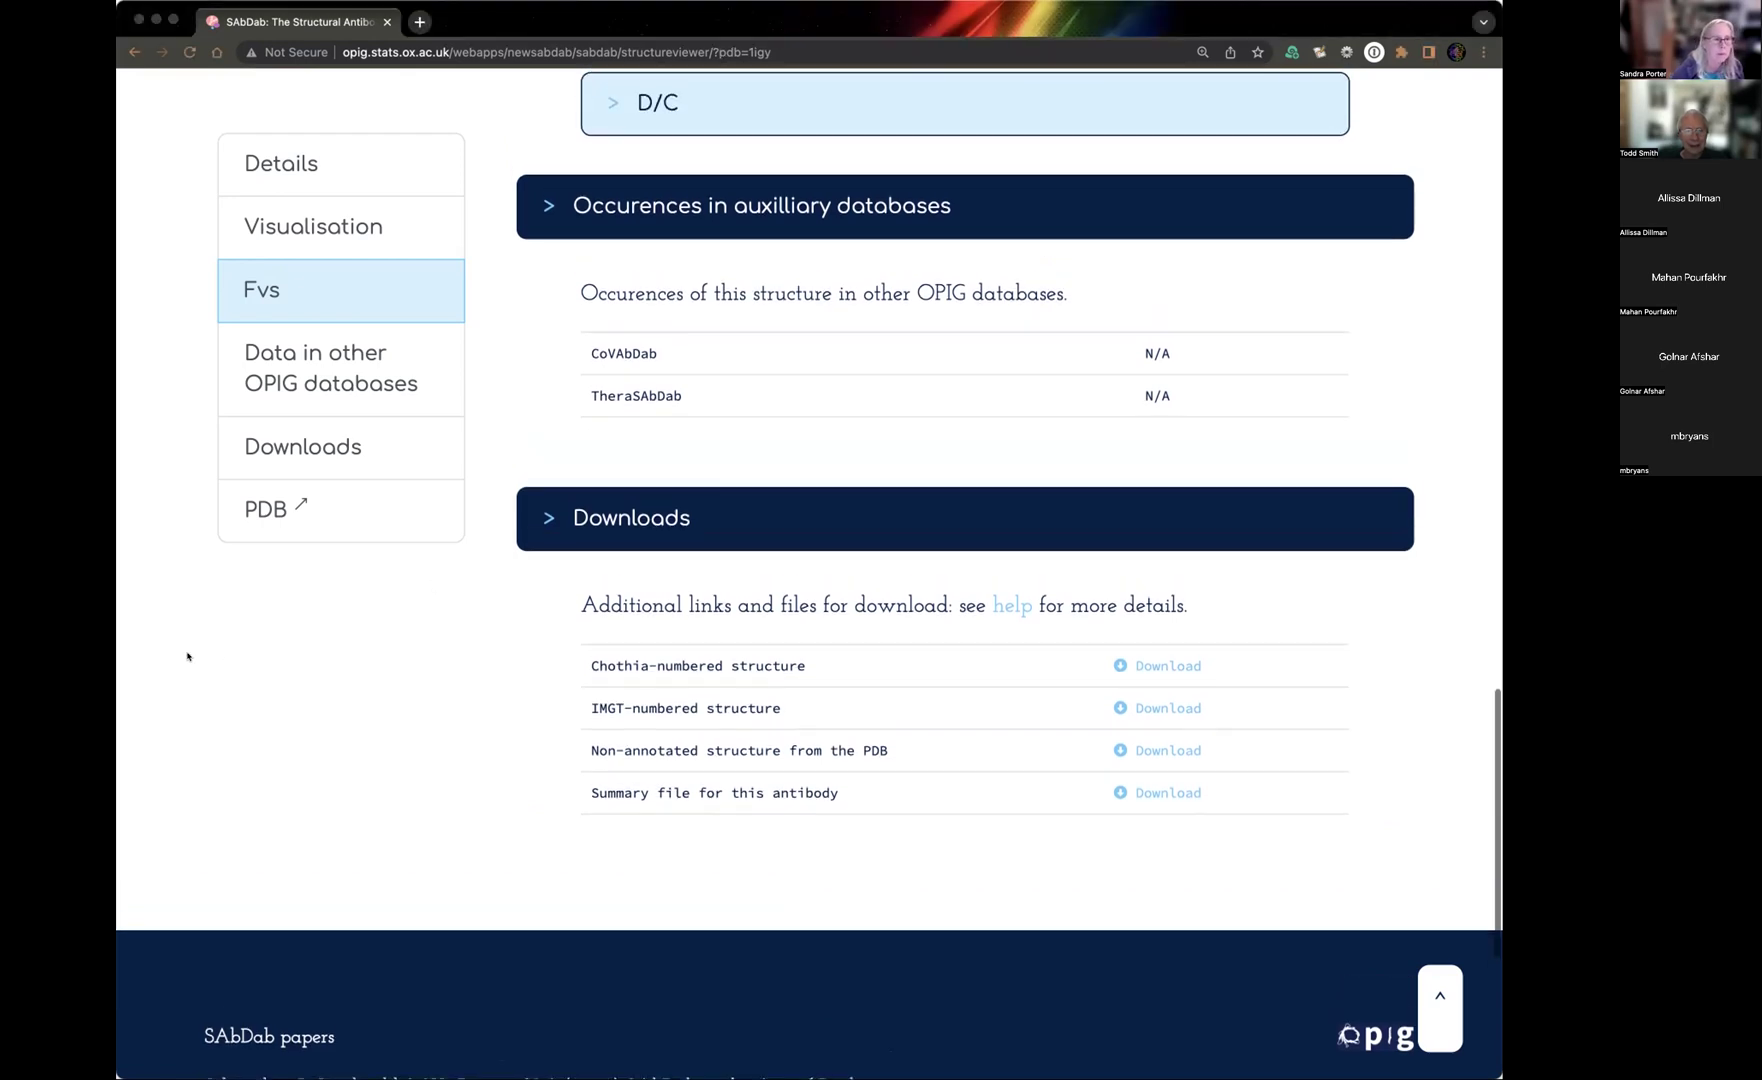
scroll(187, 656, up, 9)
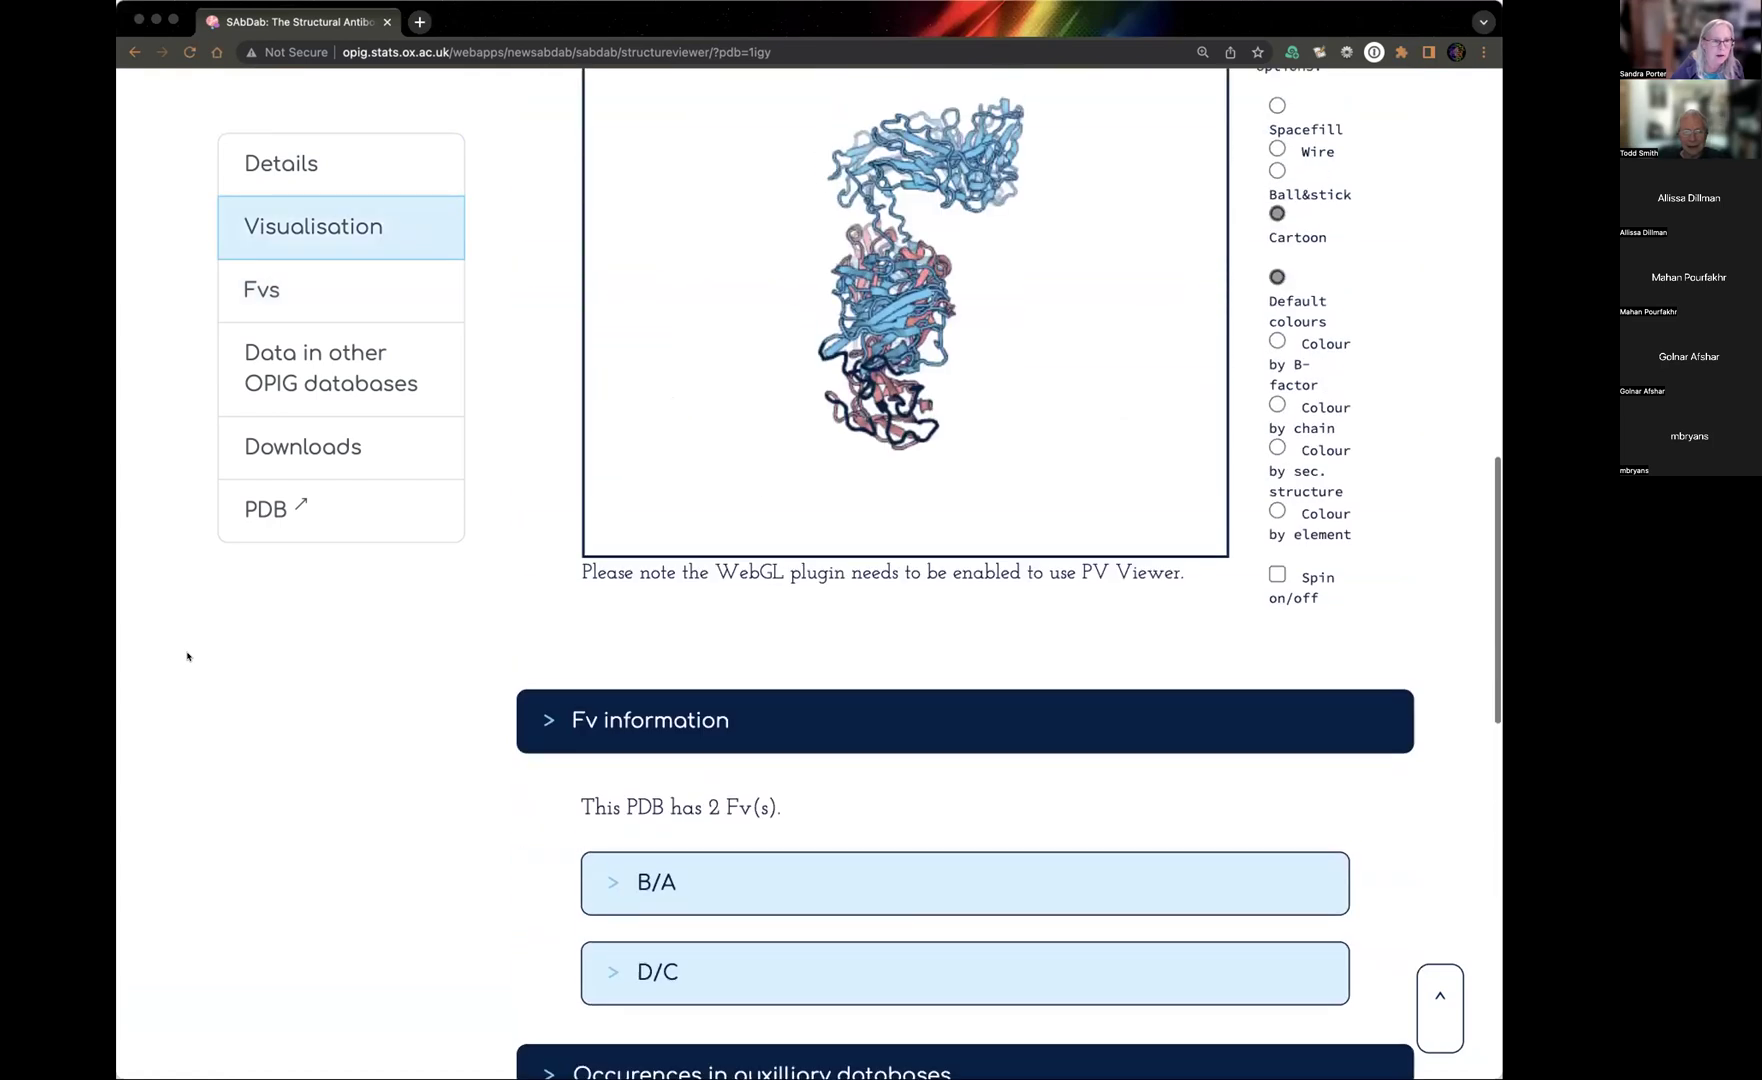
scroll(187, 656, up, 6)
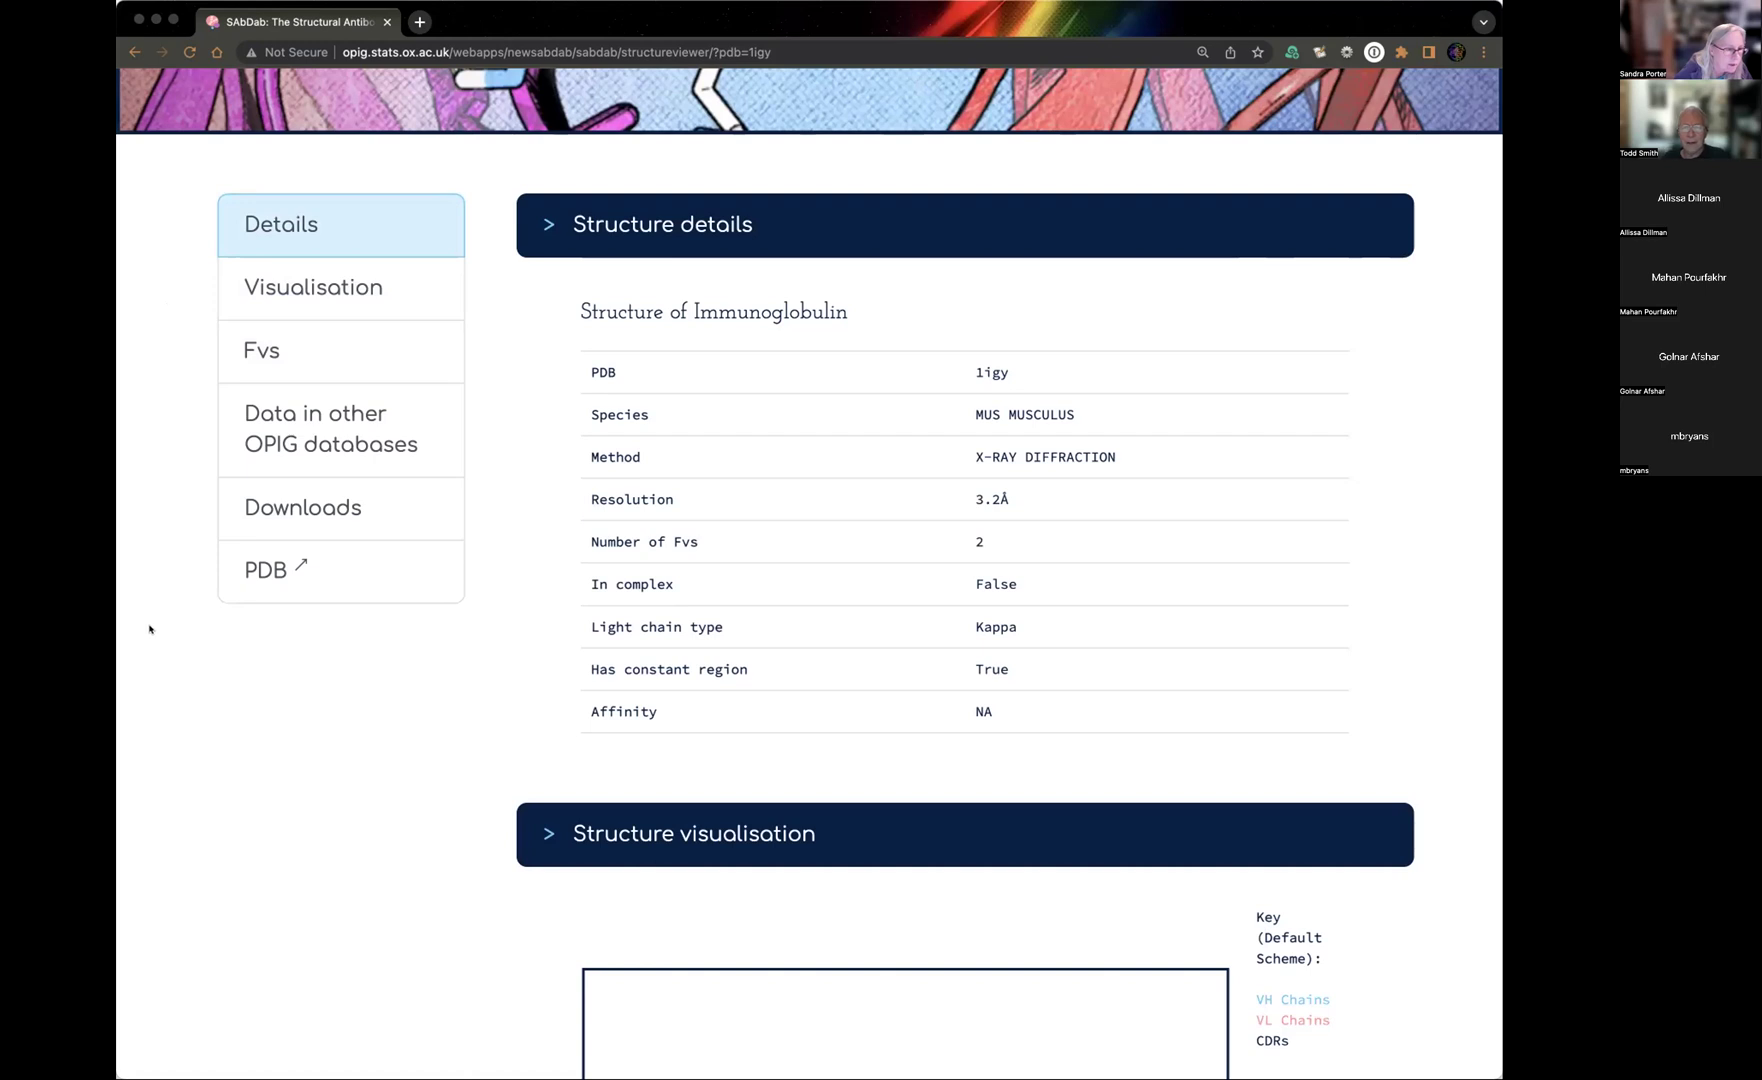
Open the NCBI website at ncbi.nlm.nih.gov in a new browser tab.
click(419, 21)
text(ncbi.nlm.nih.gov)
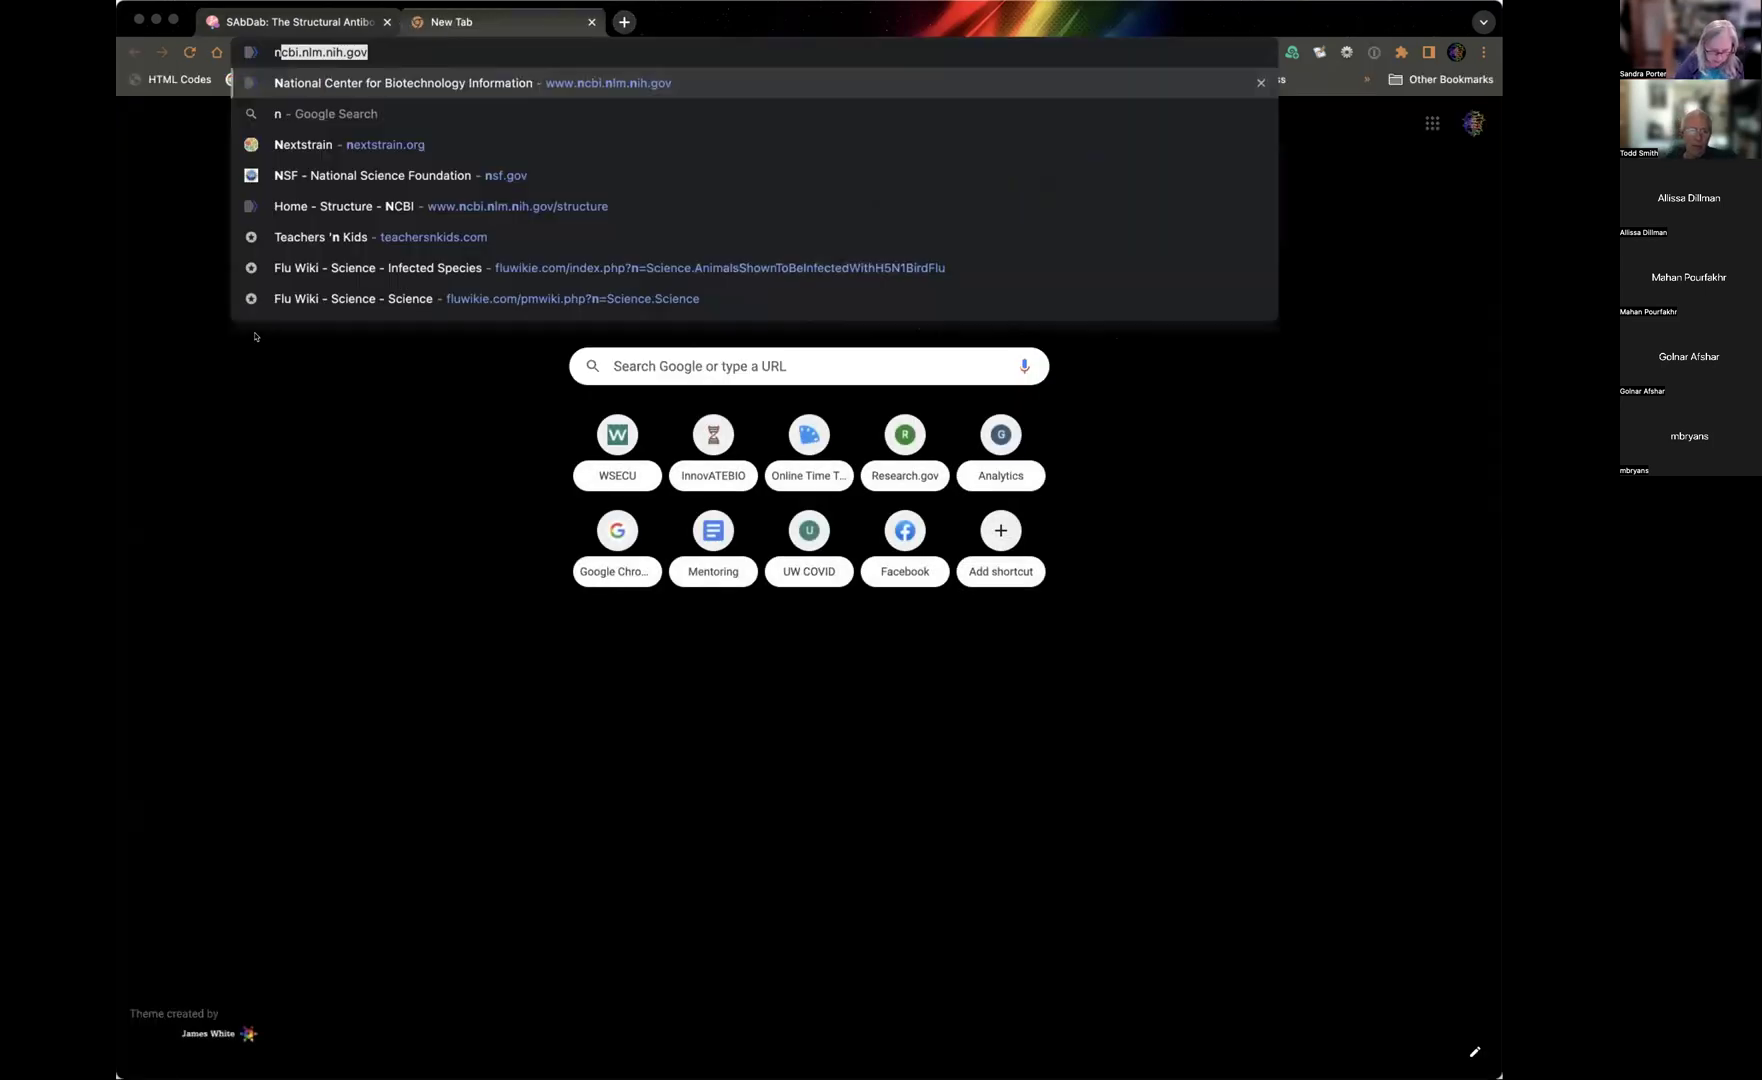
key(Return)
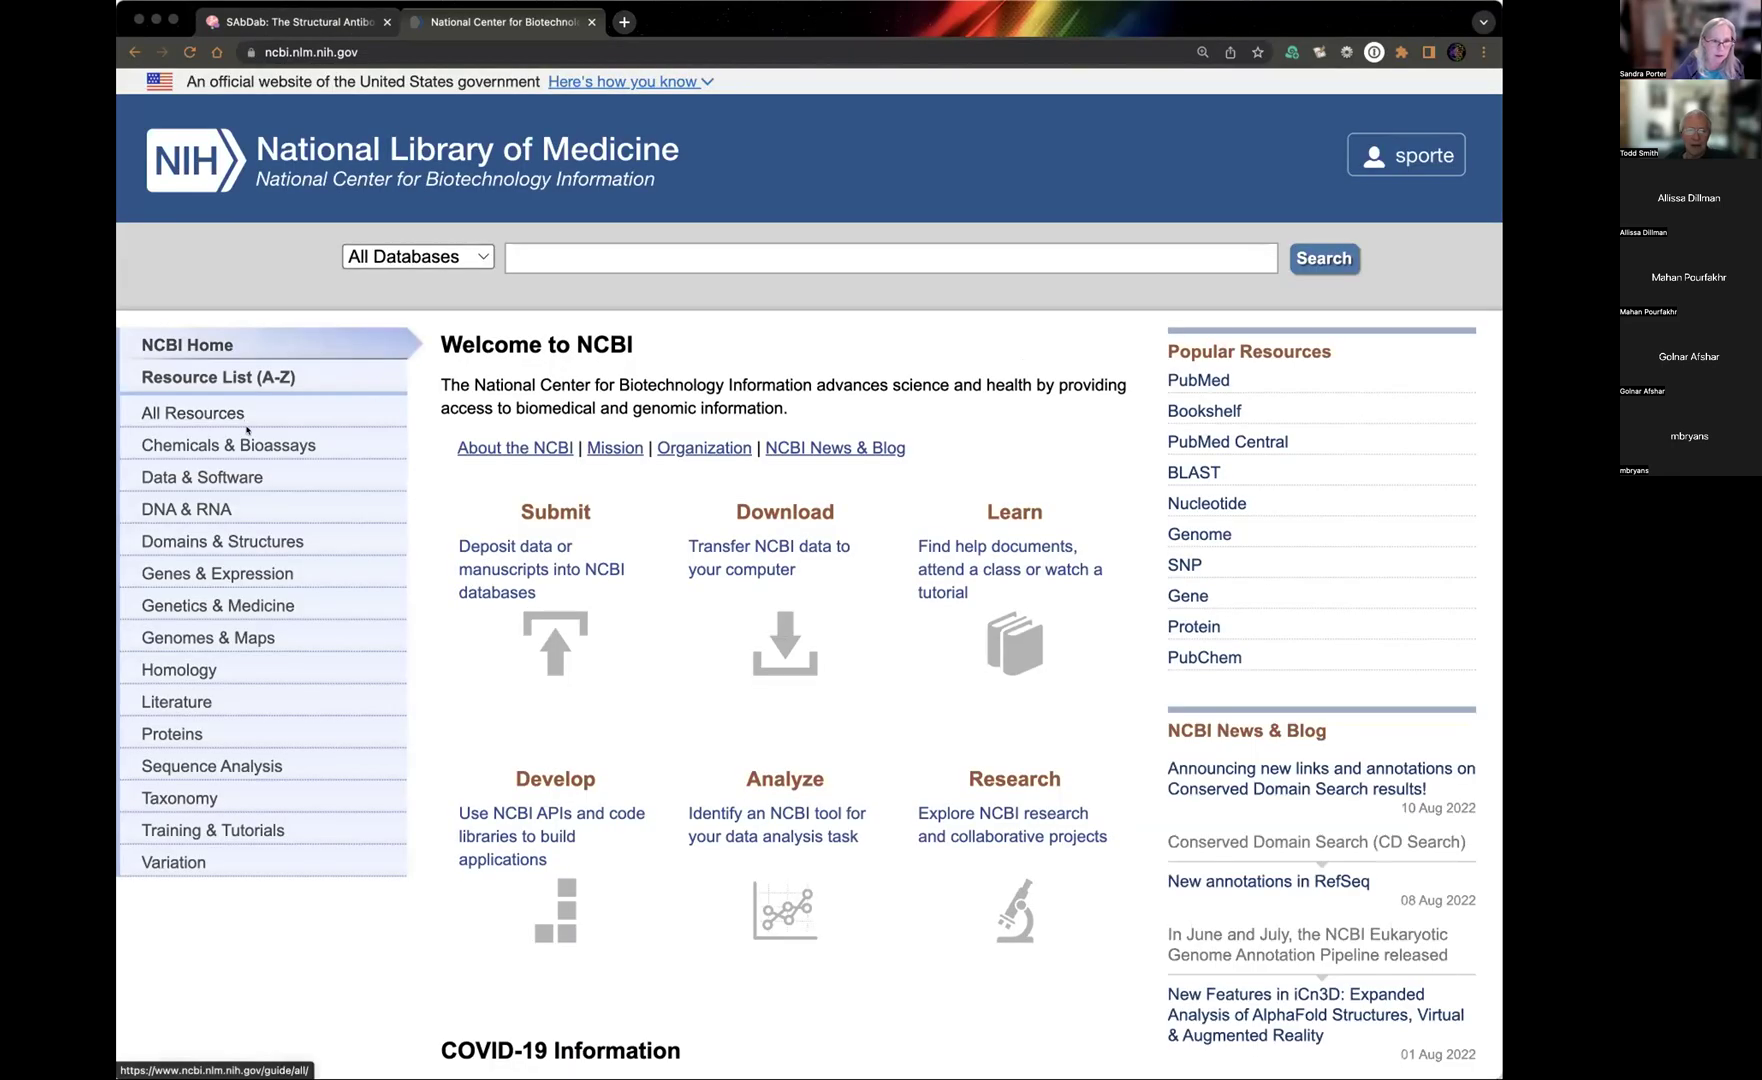
Search all NCBI databases for 1IGY and open the summary page of the immunoglobulin structure.
text(igy)
key(BackSpace)
key(BackSpace)
key(BackSpace)
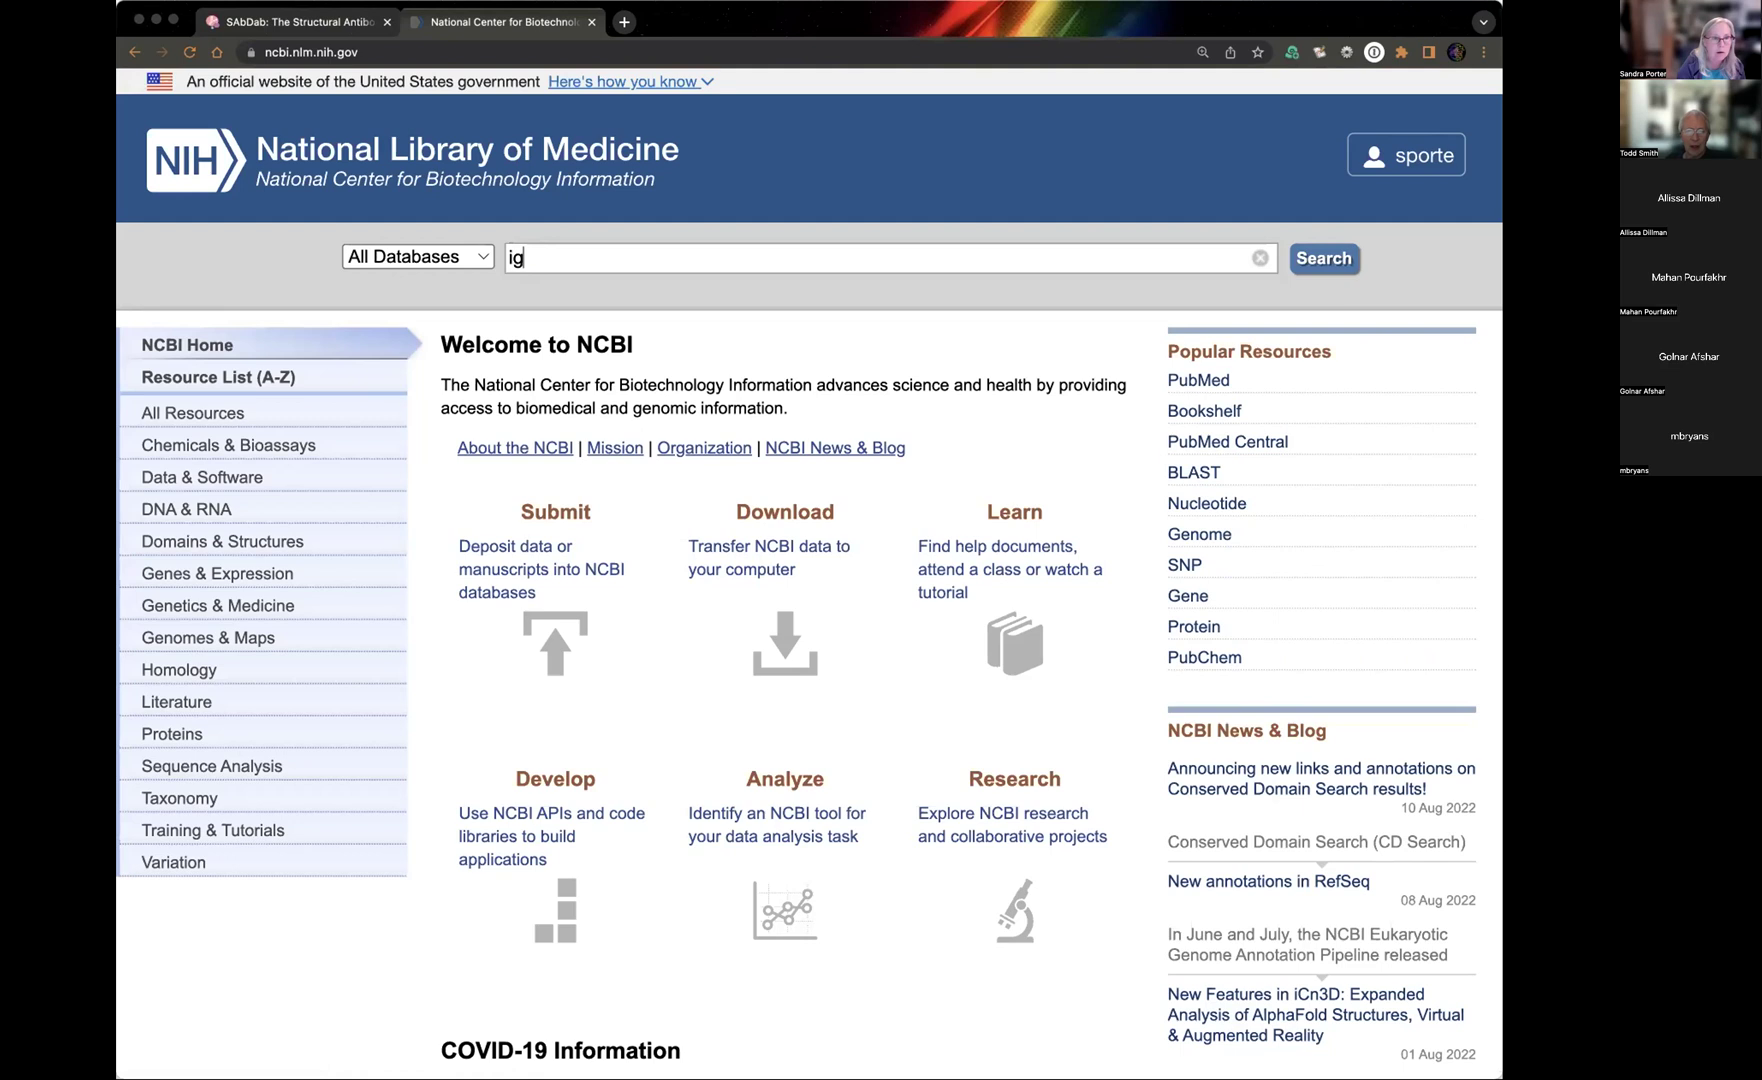
text(1IGY)
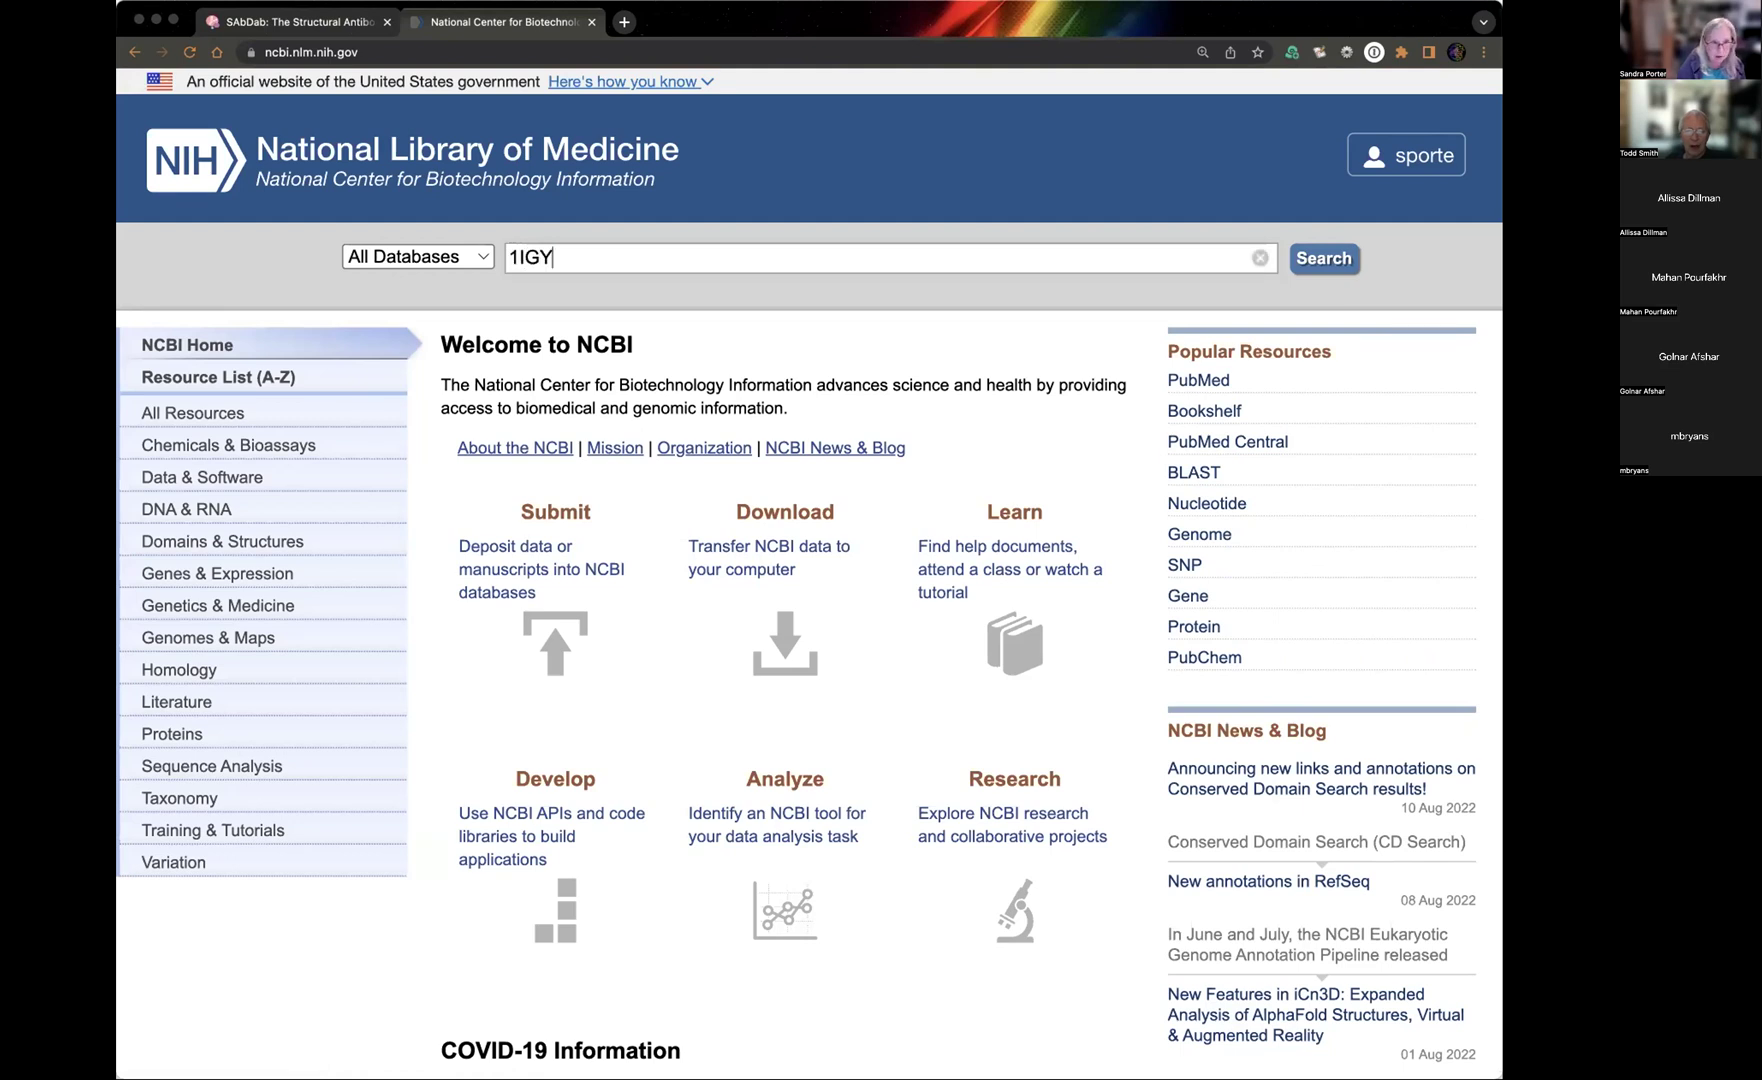
key(Return)
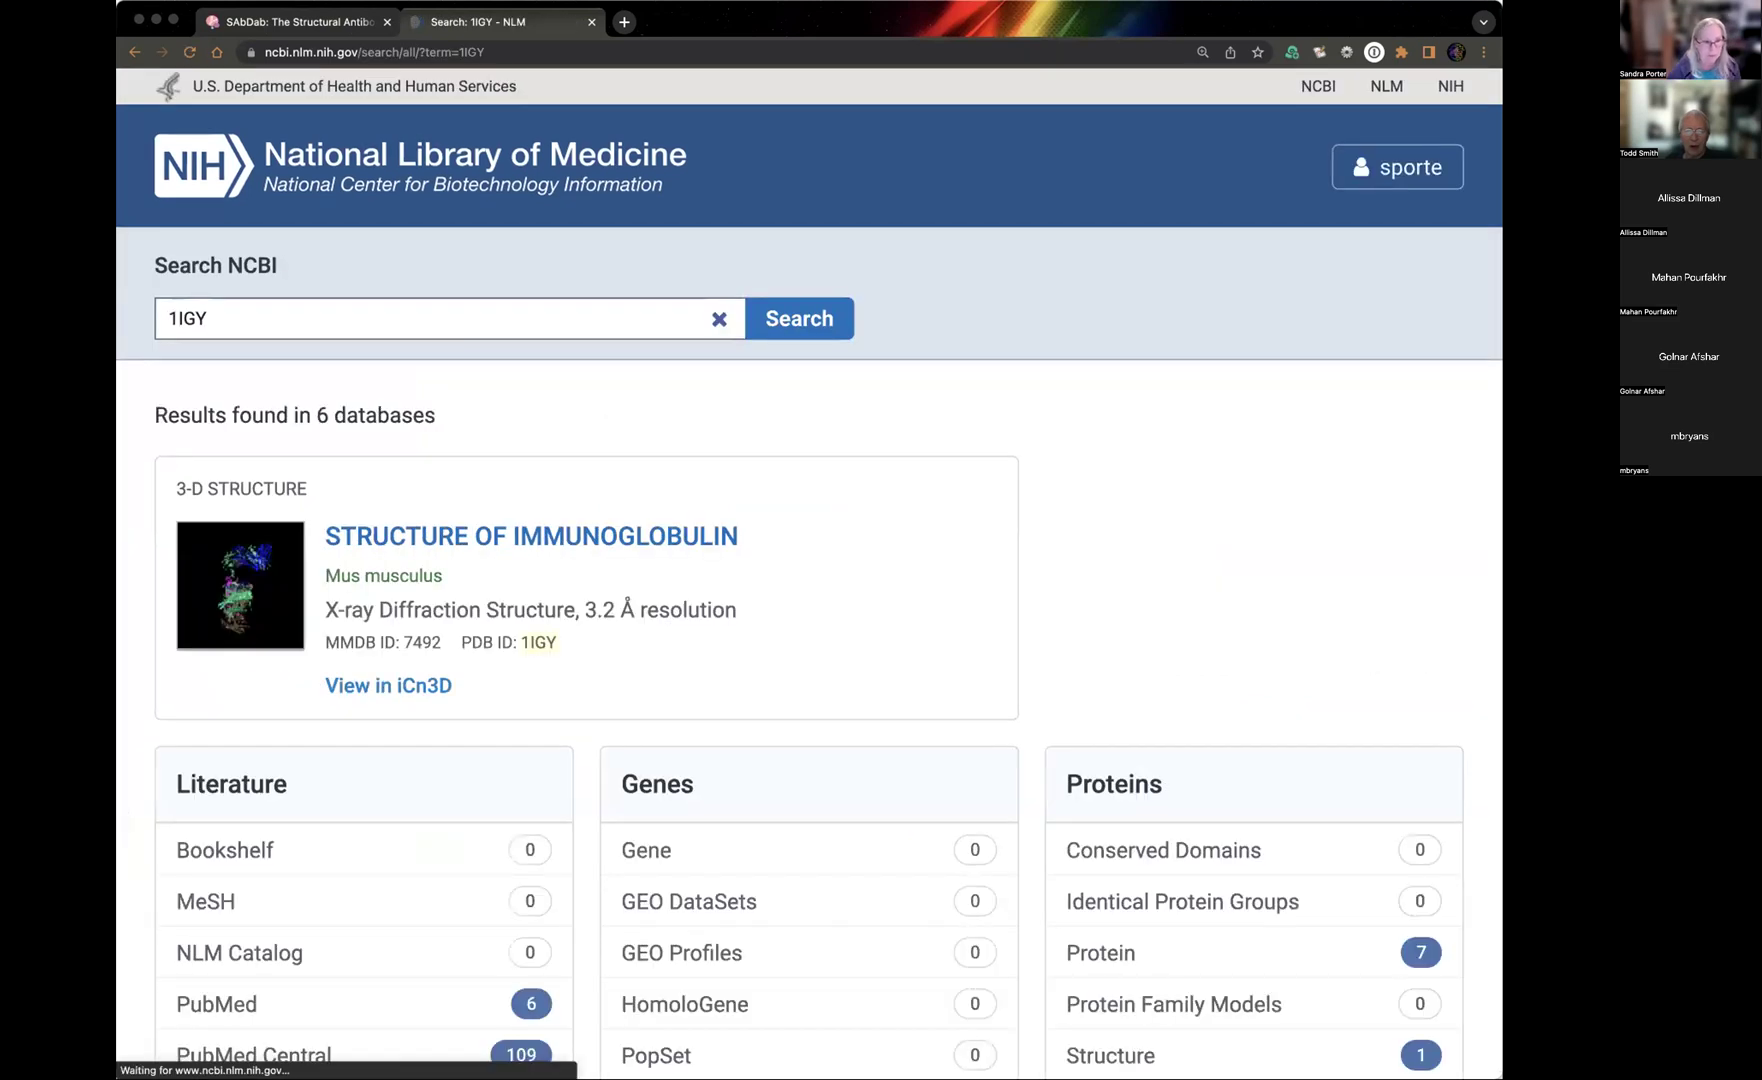
click(541, 535)
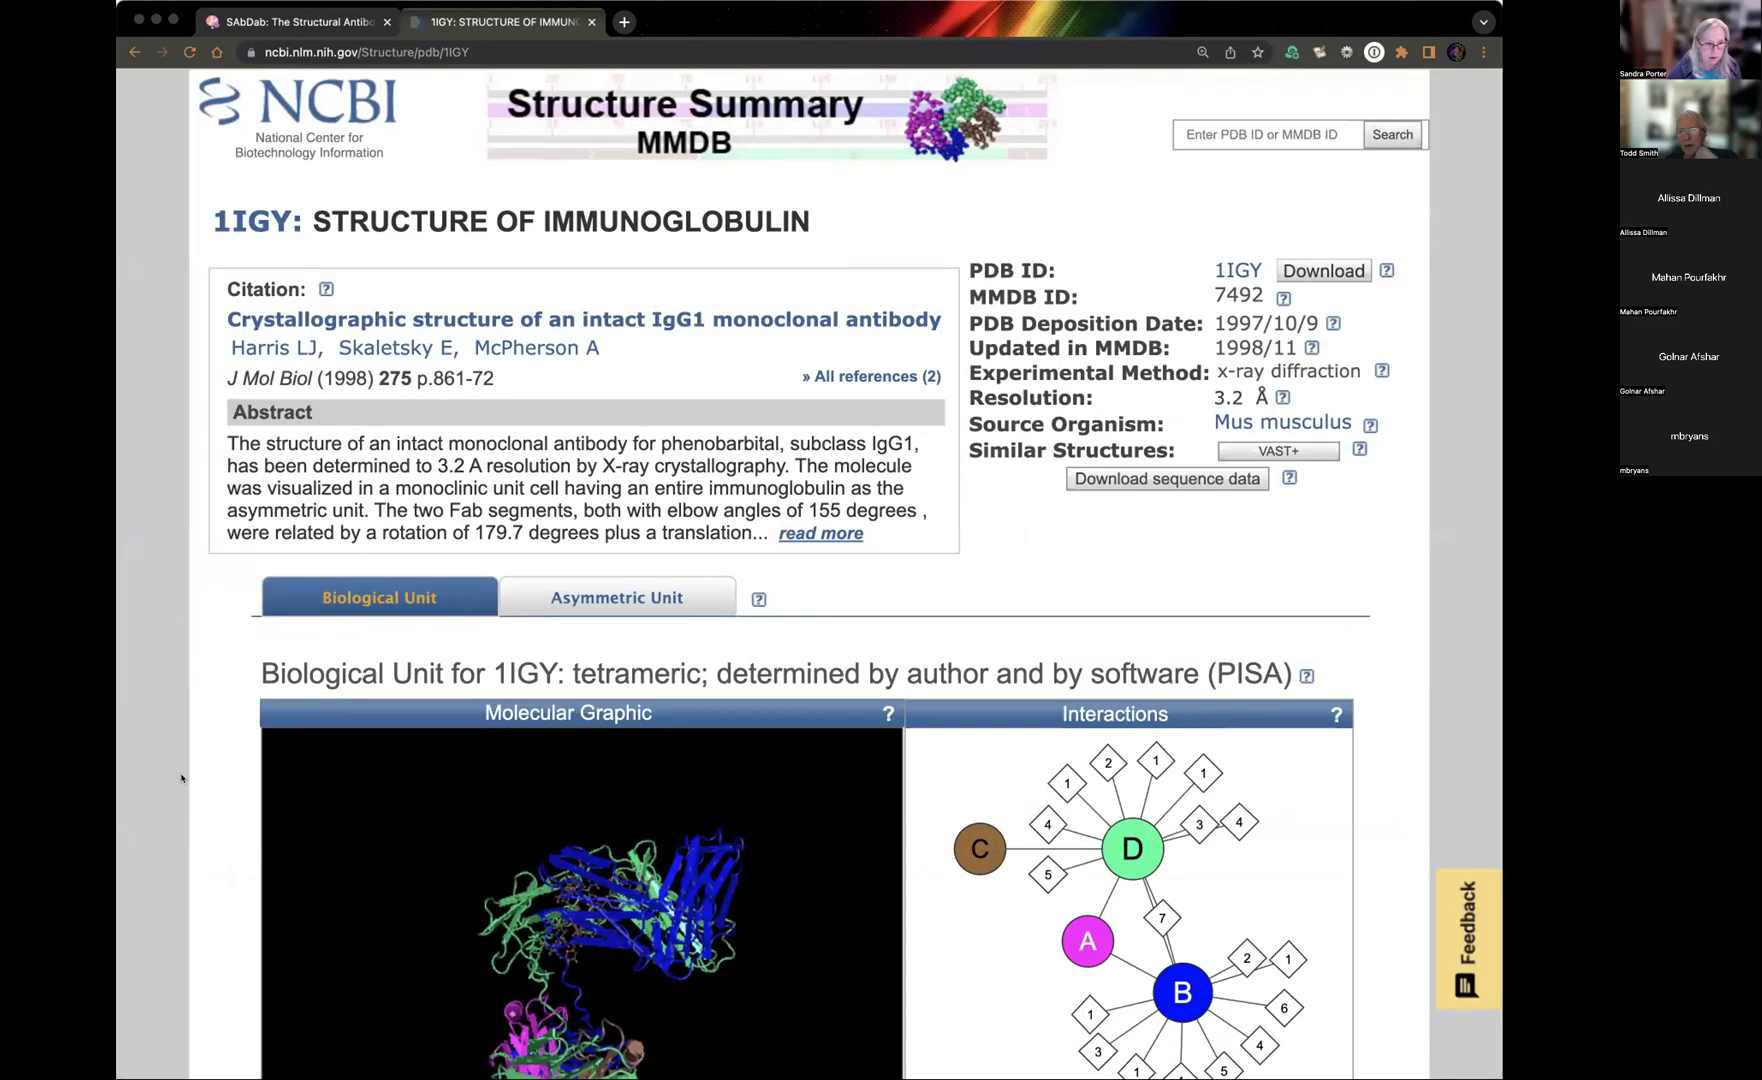
Open the chain B protein record from the molecular components in FASTA format and select its whole amino acid sequence.
scroll(181, 778, down, 10)
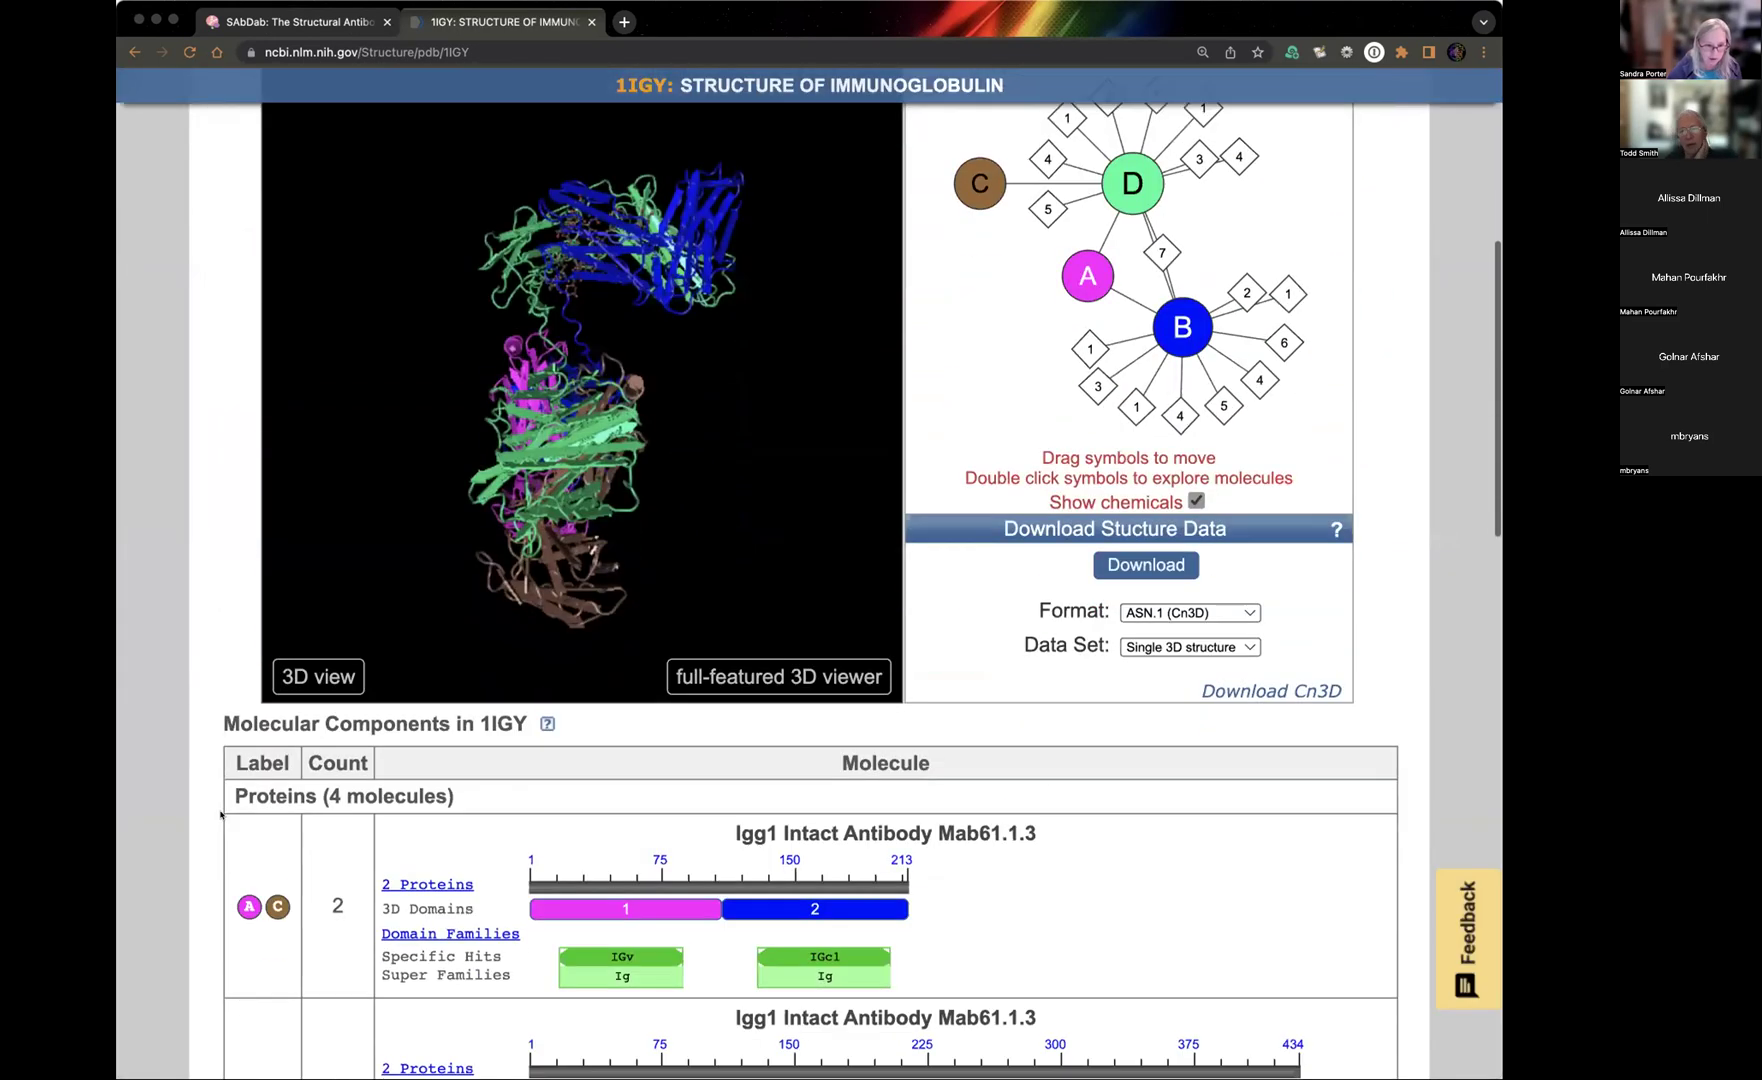
scroll(221, 815, down, 5)
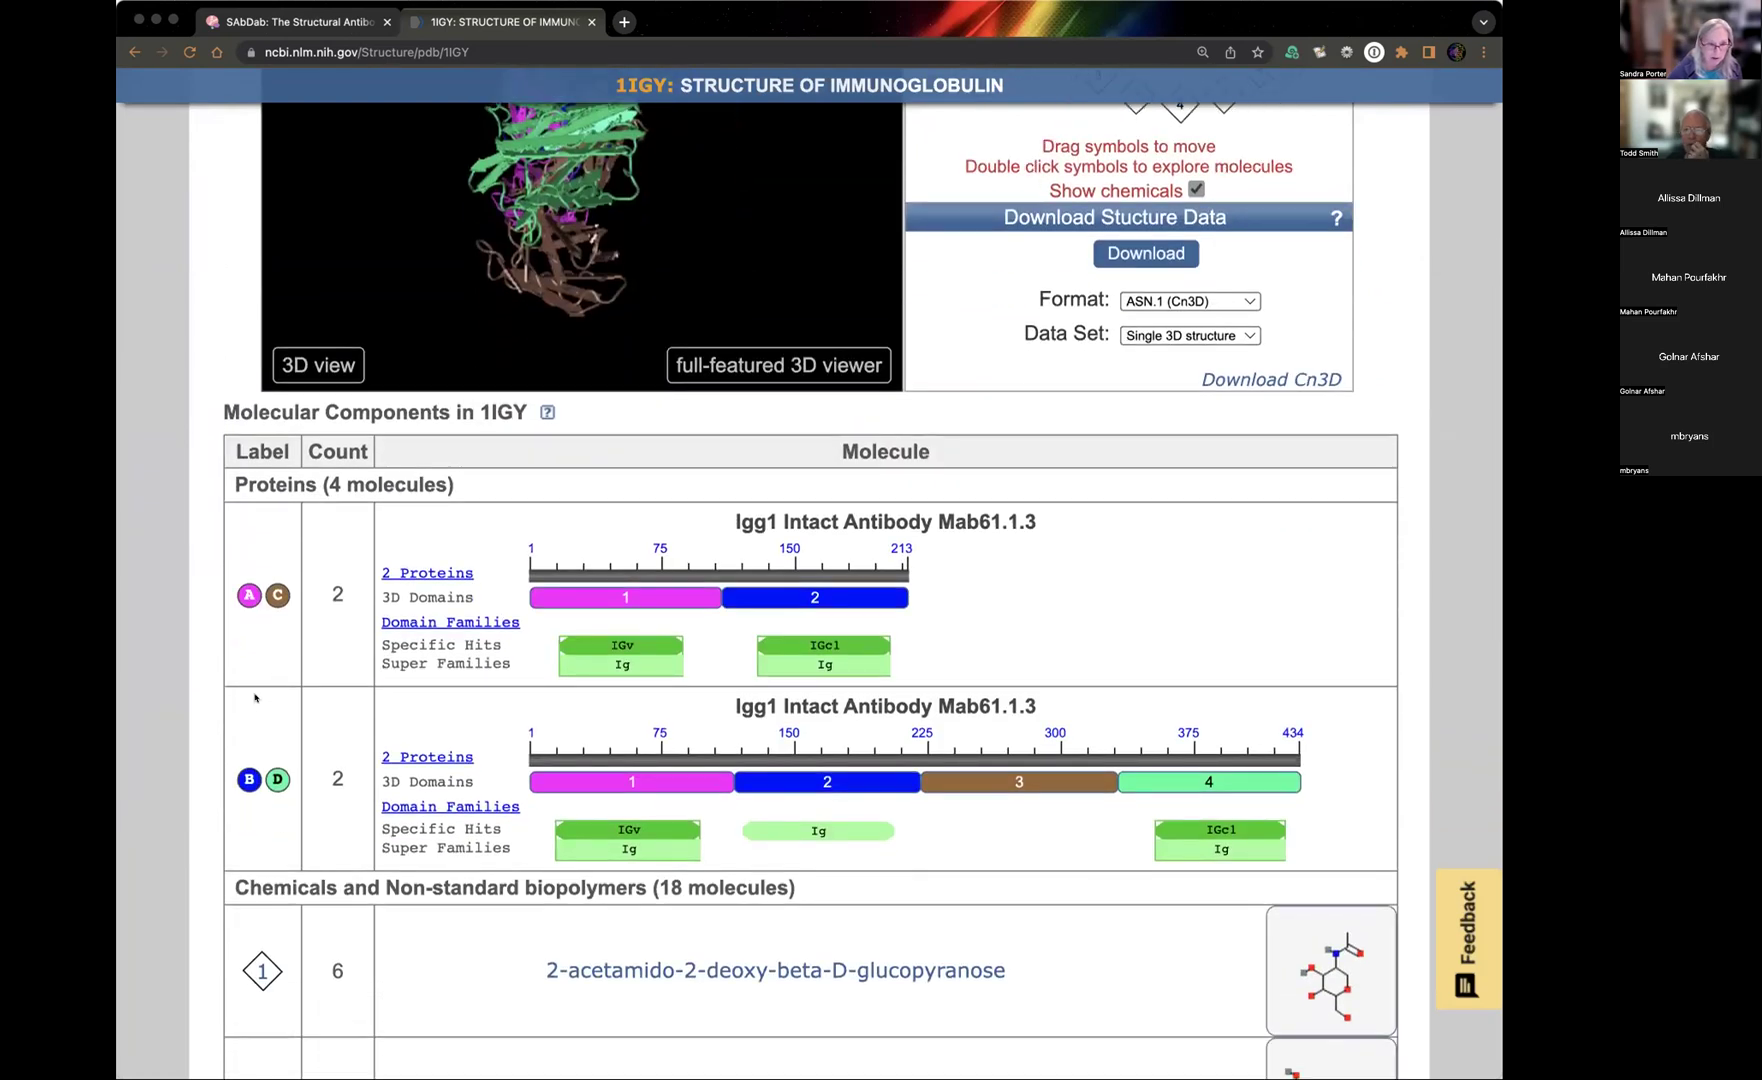
scroll(204, 727, down, 2)
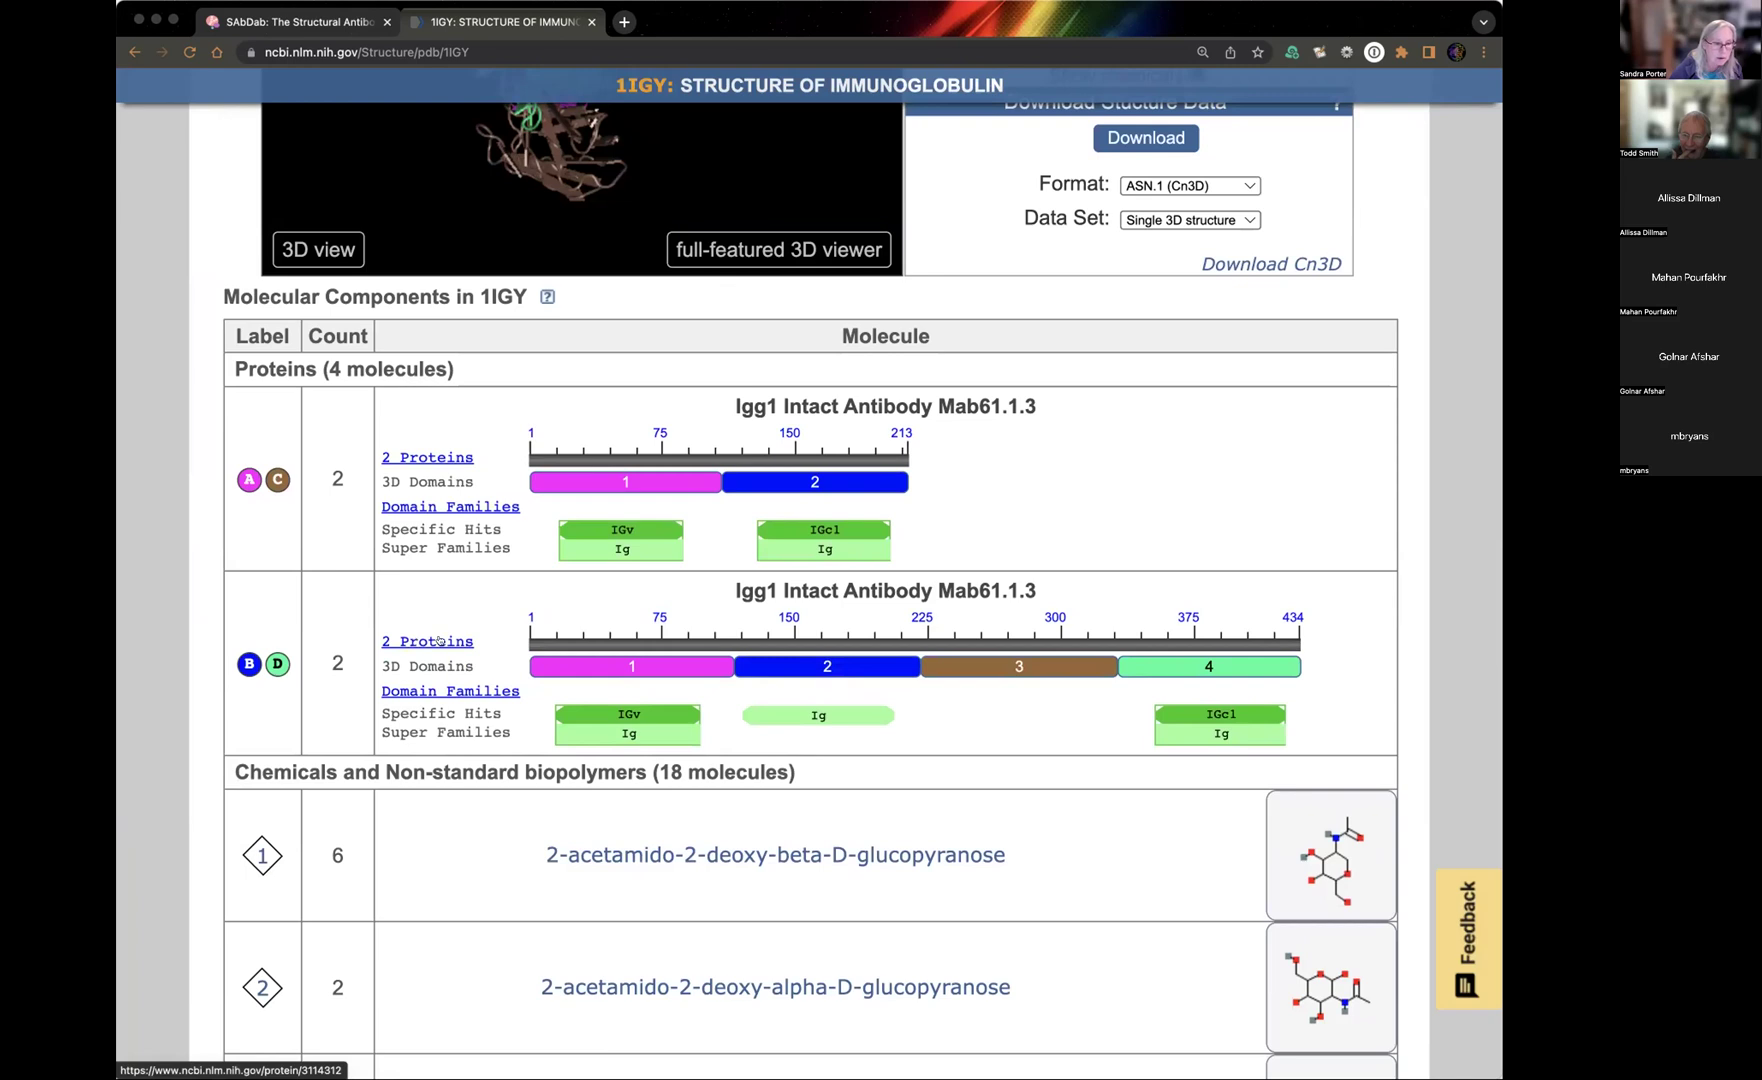
click(429, 641)
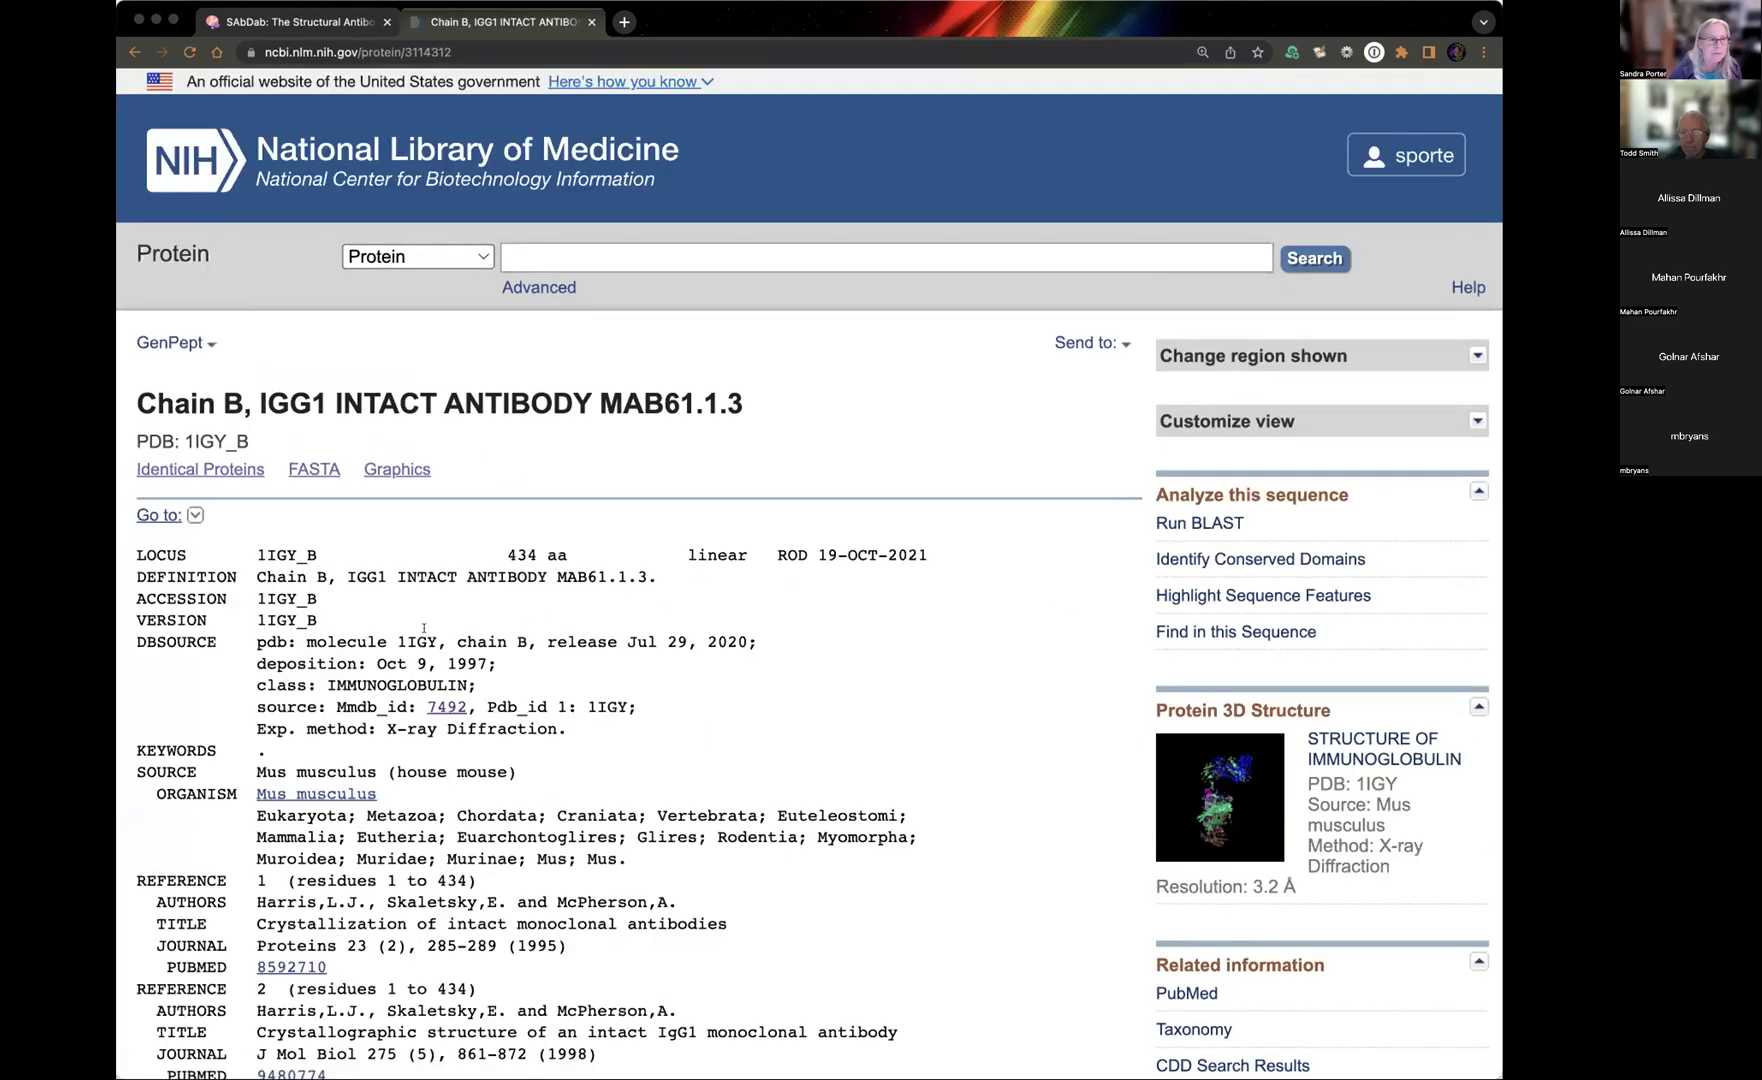
click(312, 468)
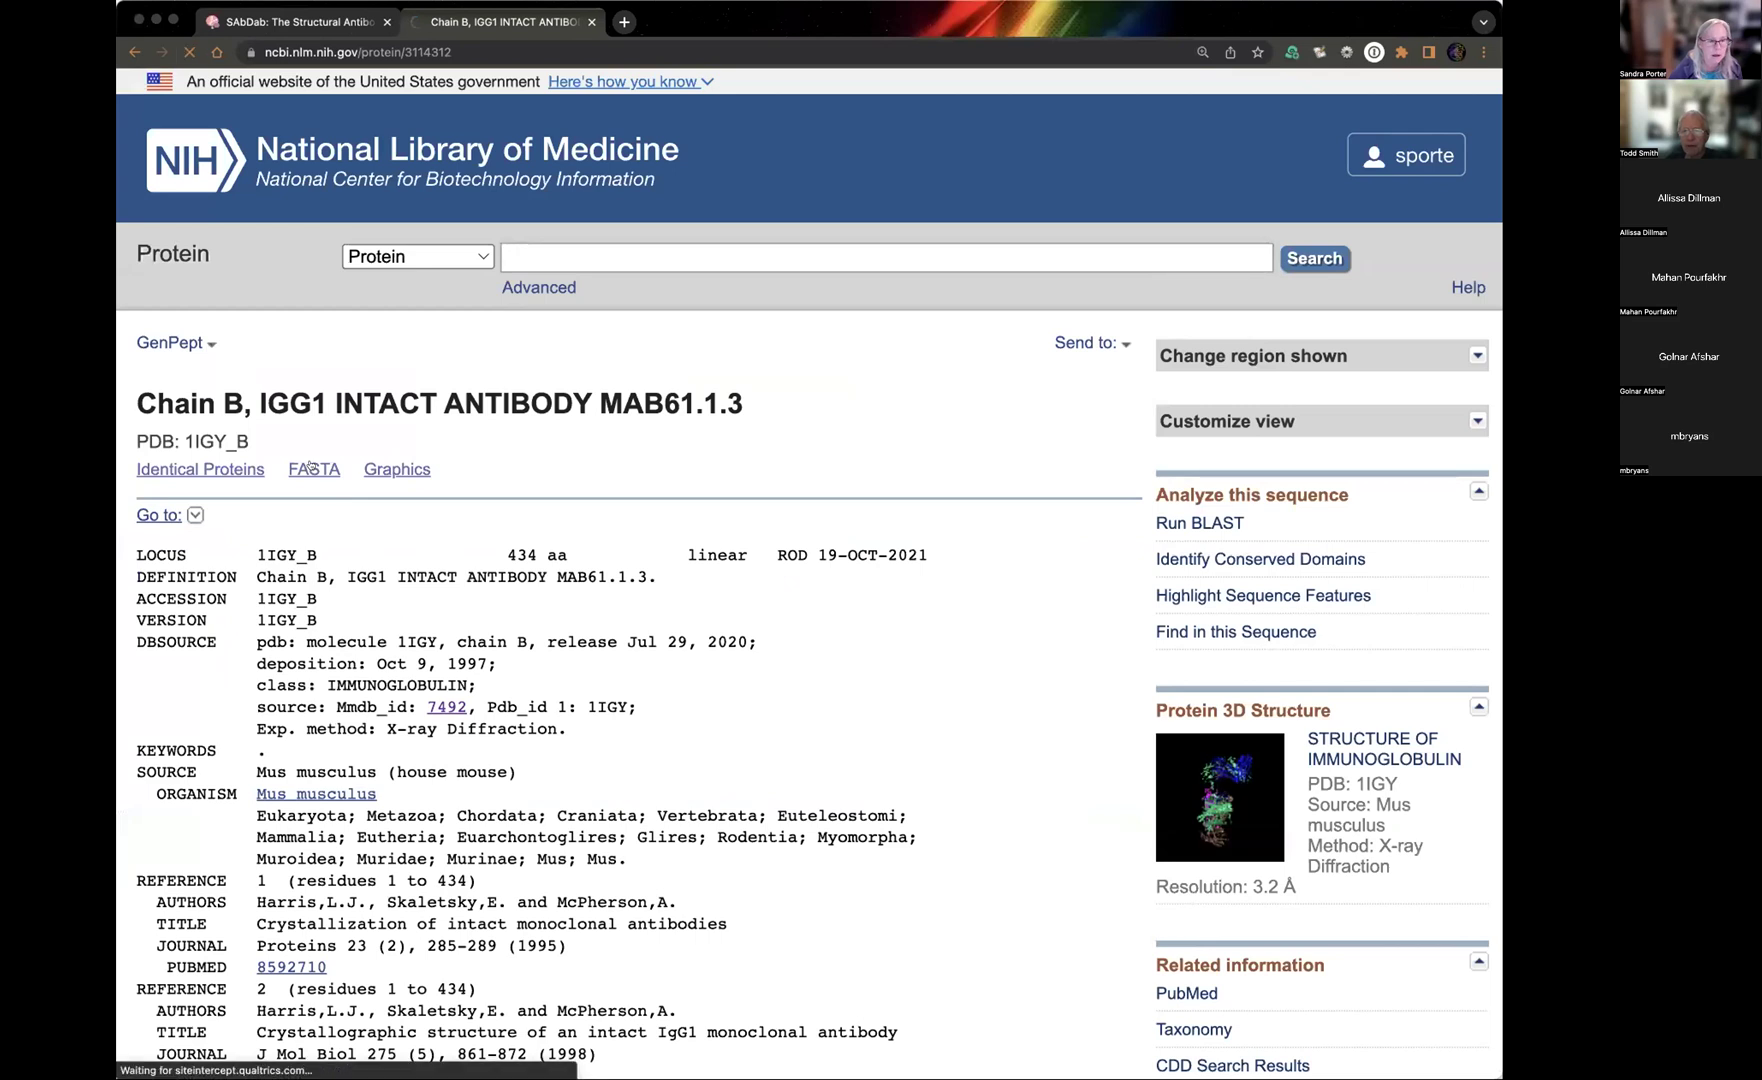
drag(283, 655, 127, 514)
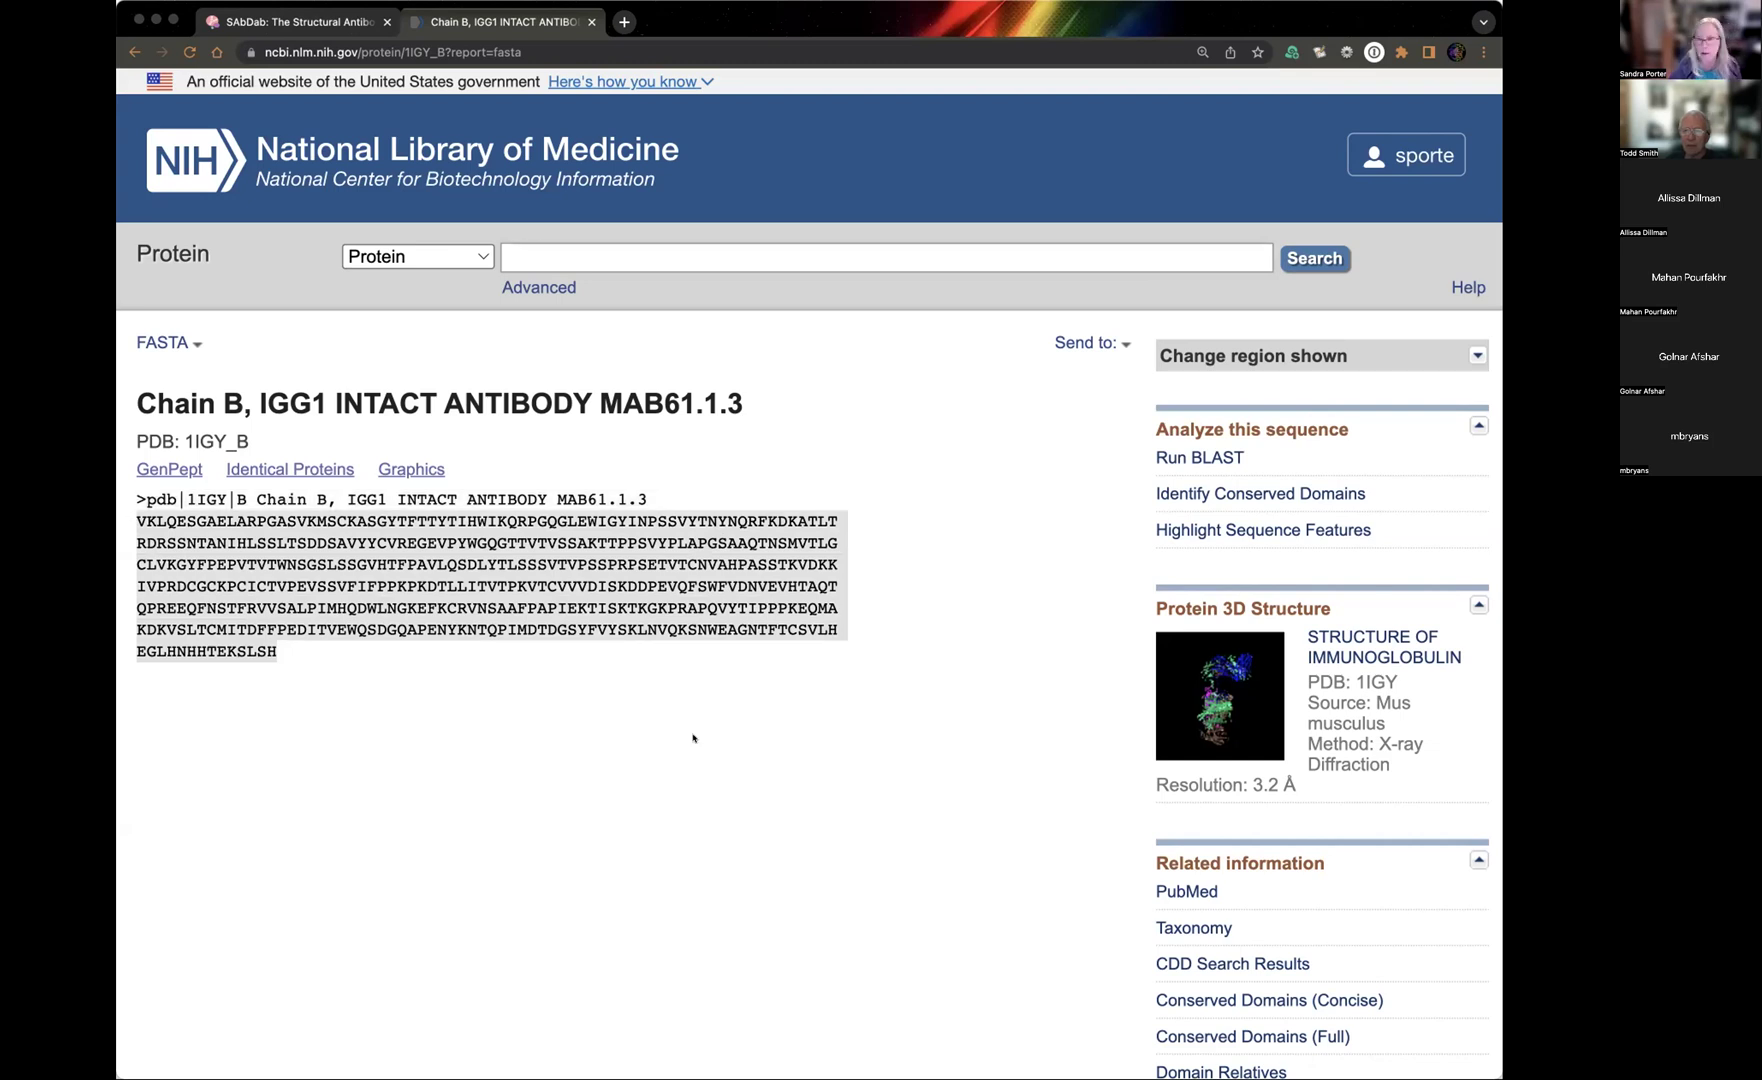
Return to the SAbDab site and open its CDR search page.
click(288, 14)
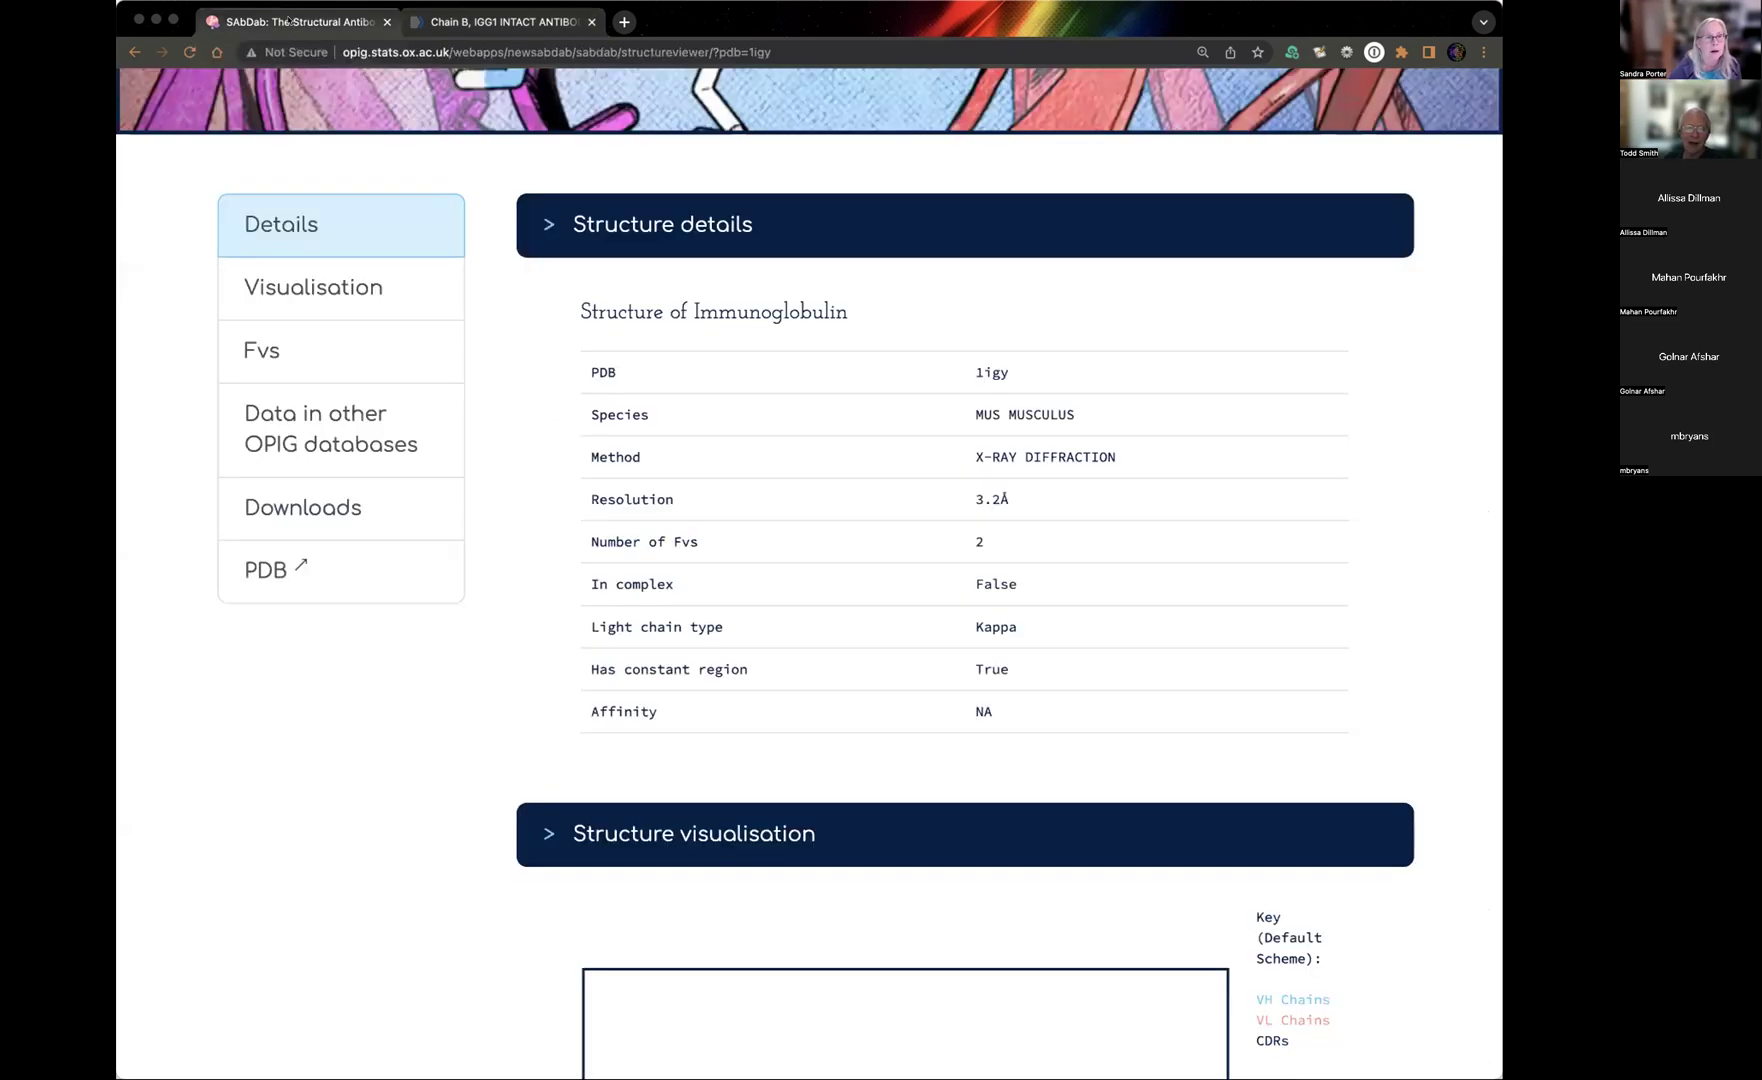
scroll(537, 526, up, 4)
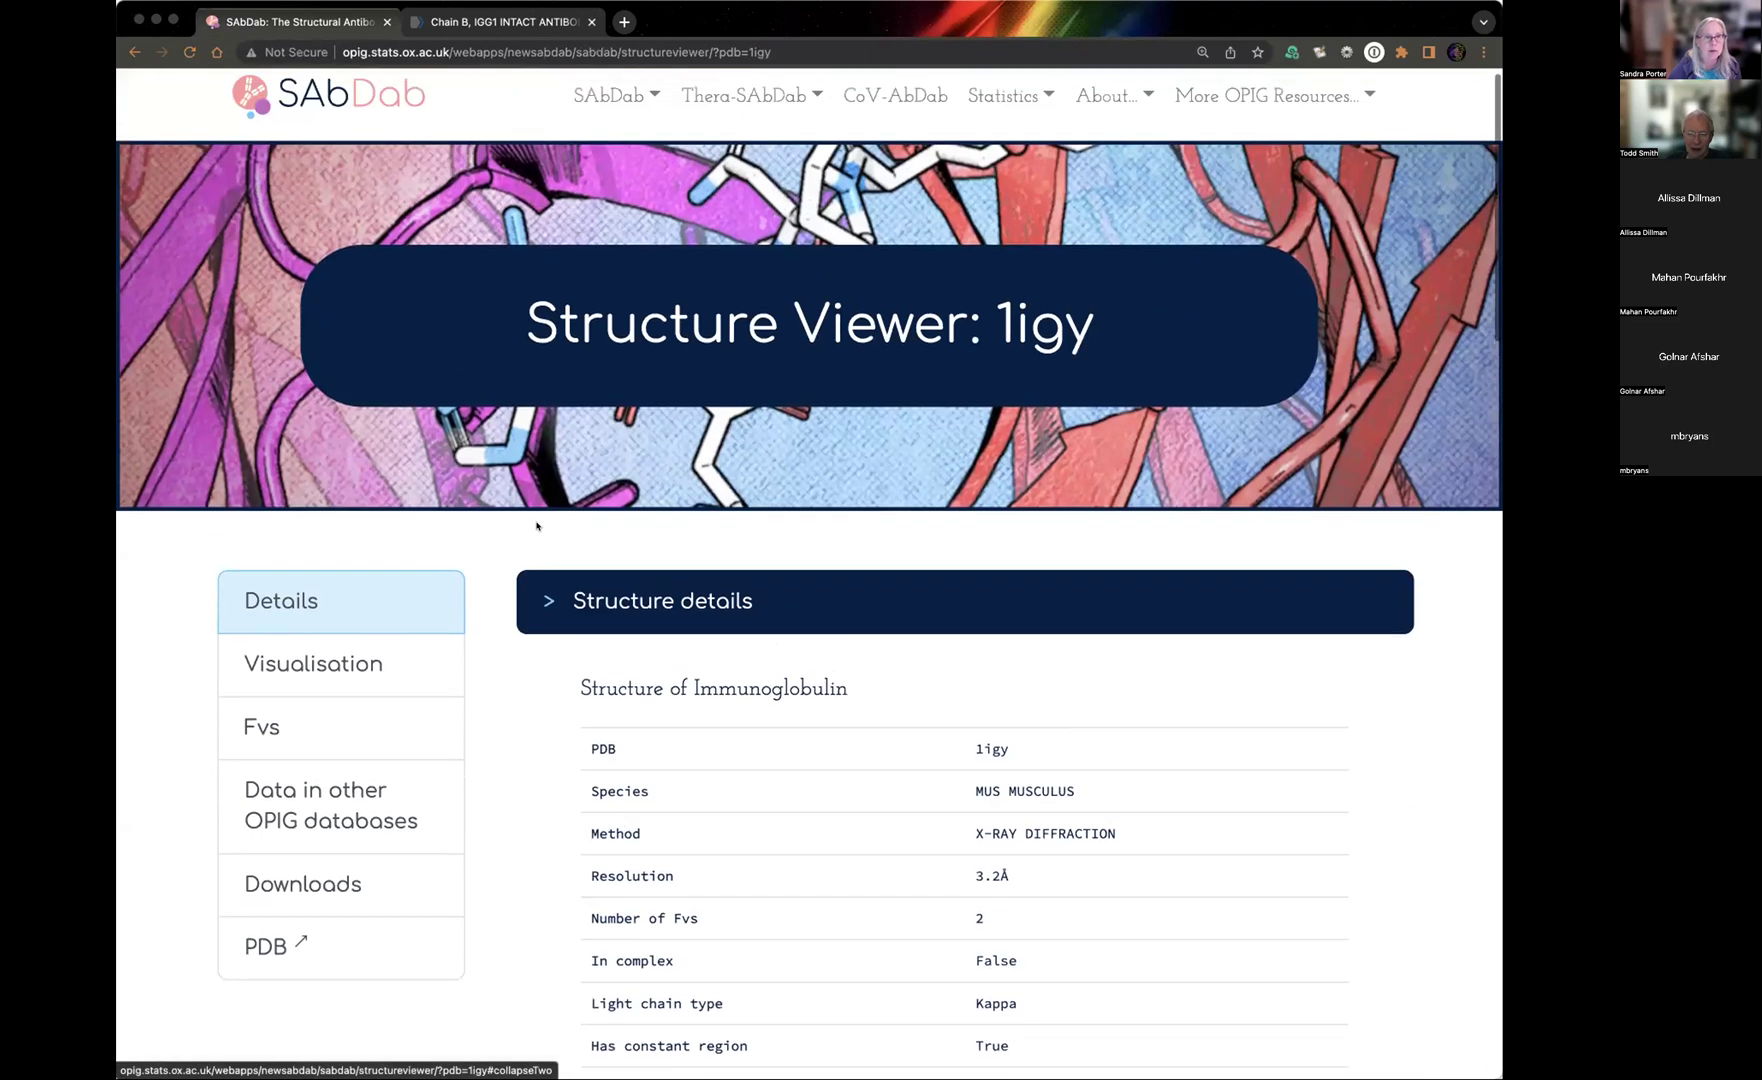
click(603, 110)
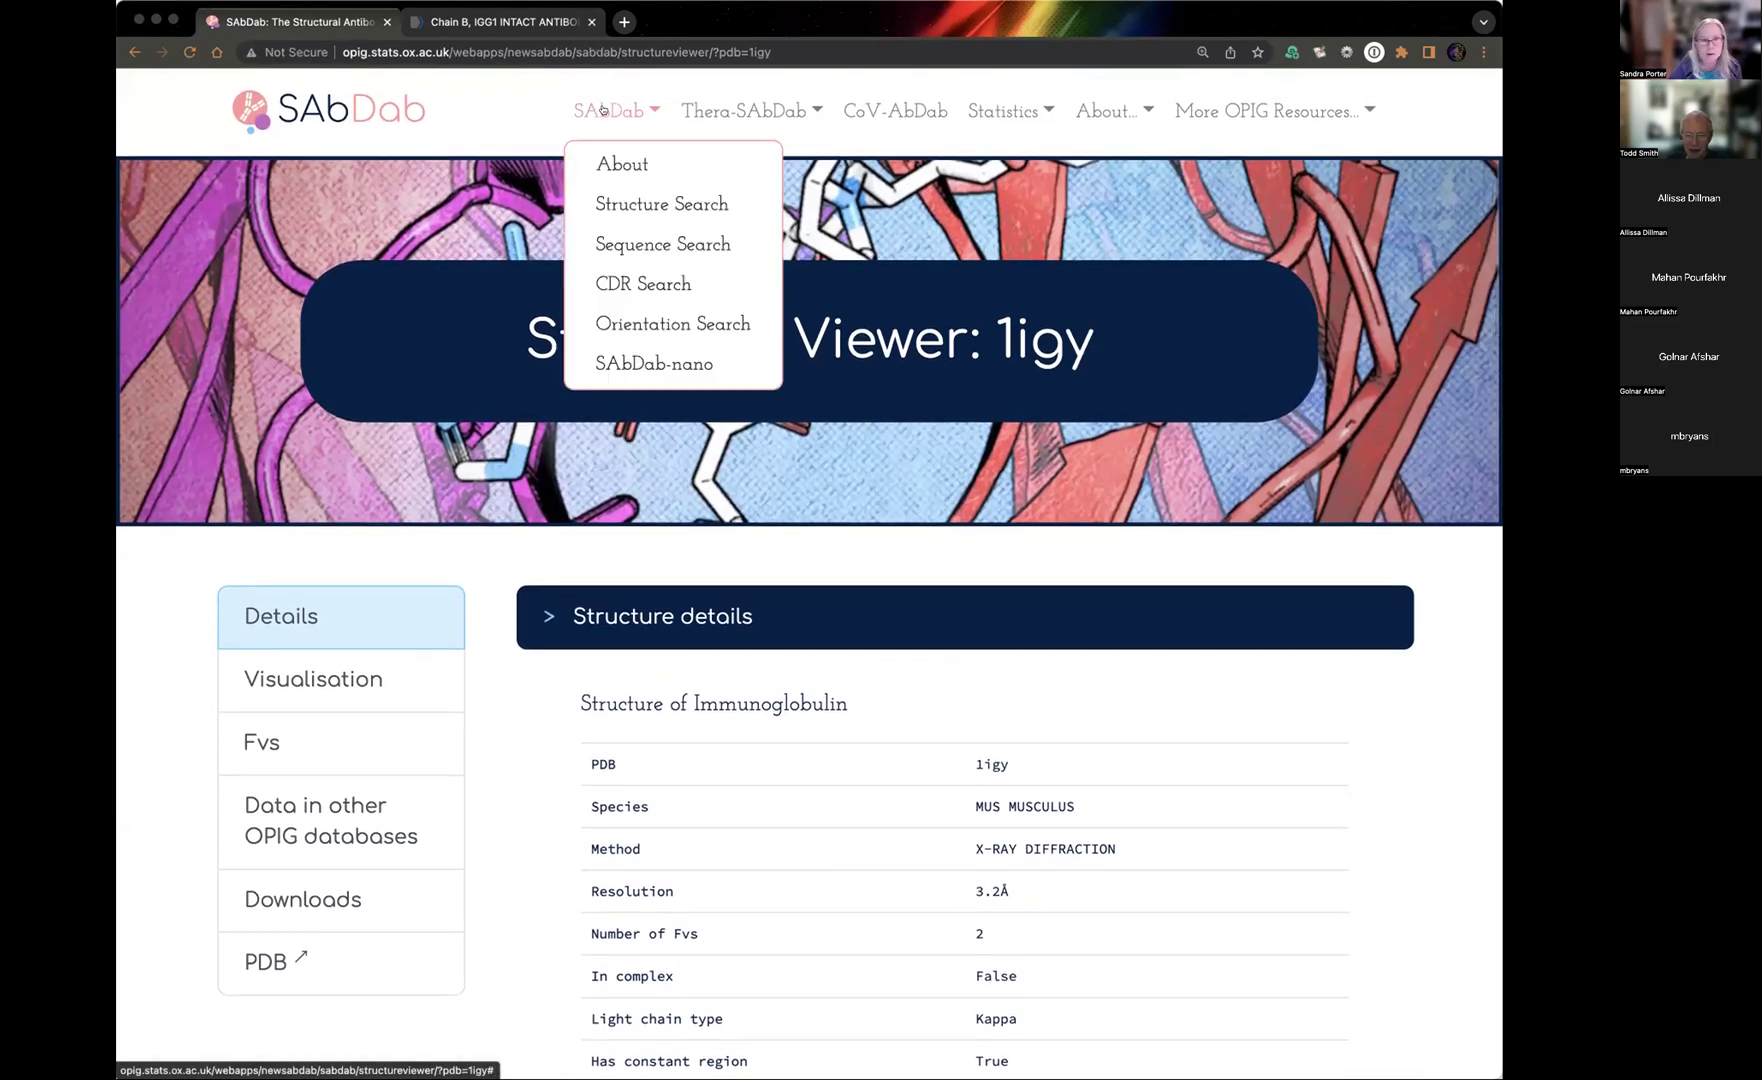
click(657, 284)
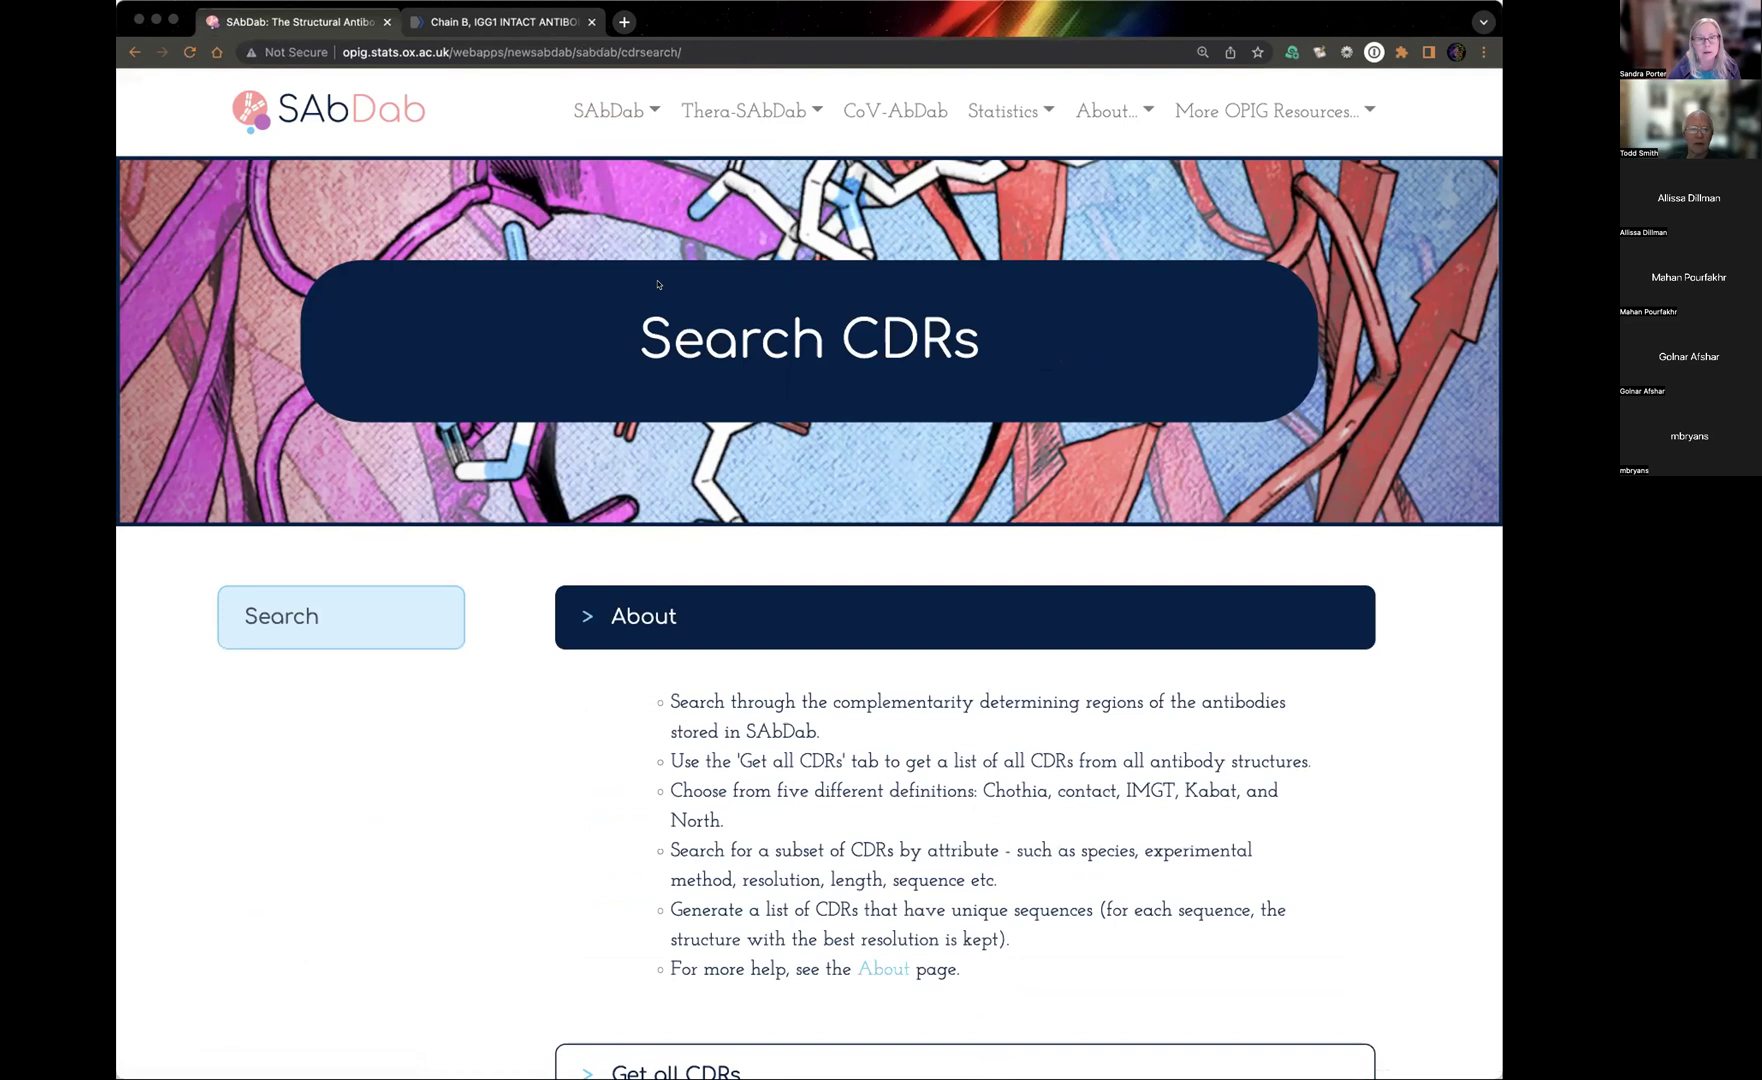
Get the CDRs of PDB entry 1IGY with the Chothia definition and select the H3 sequence EGEVPY of Fab BA.
scroll(365, 830, down, 5)
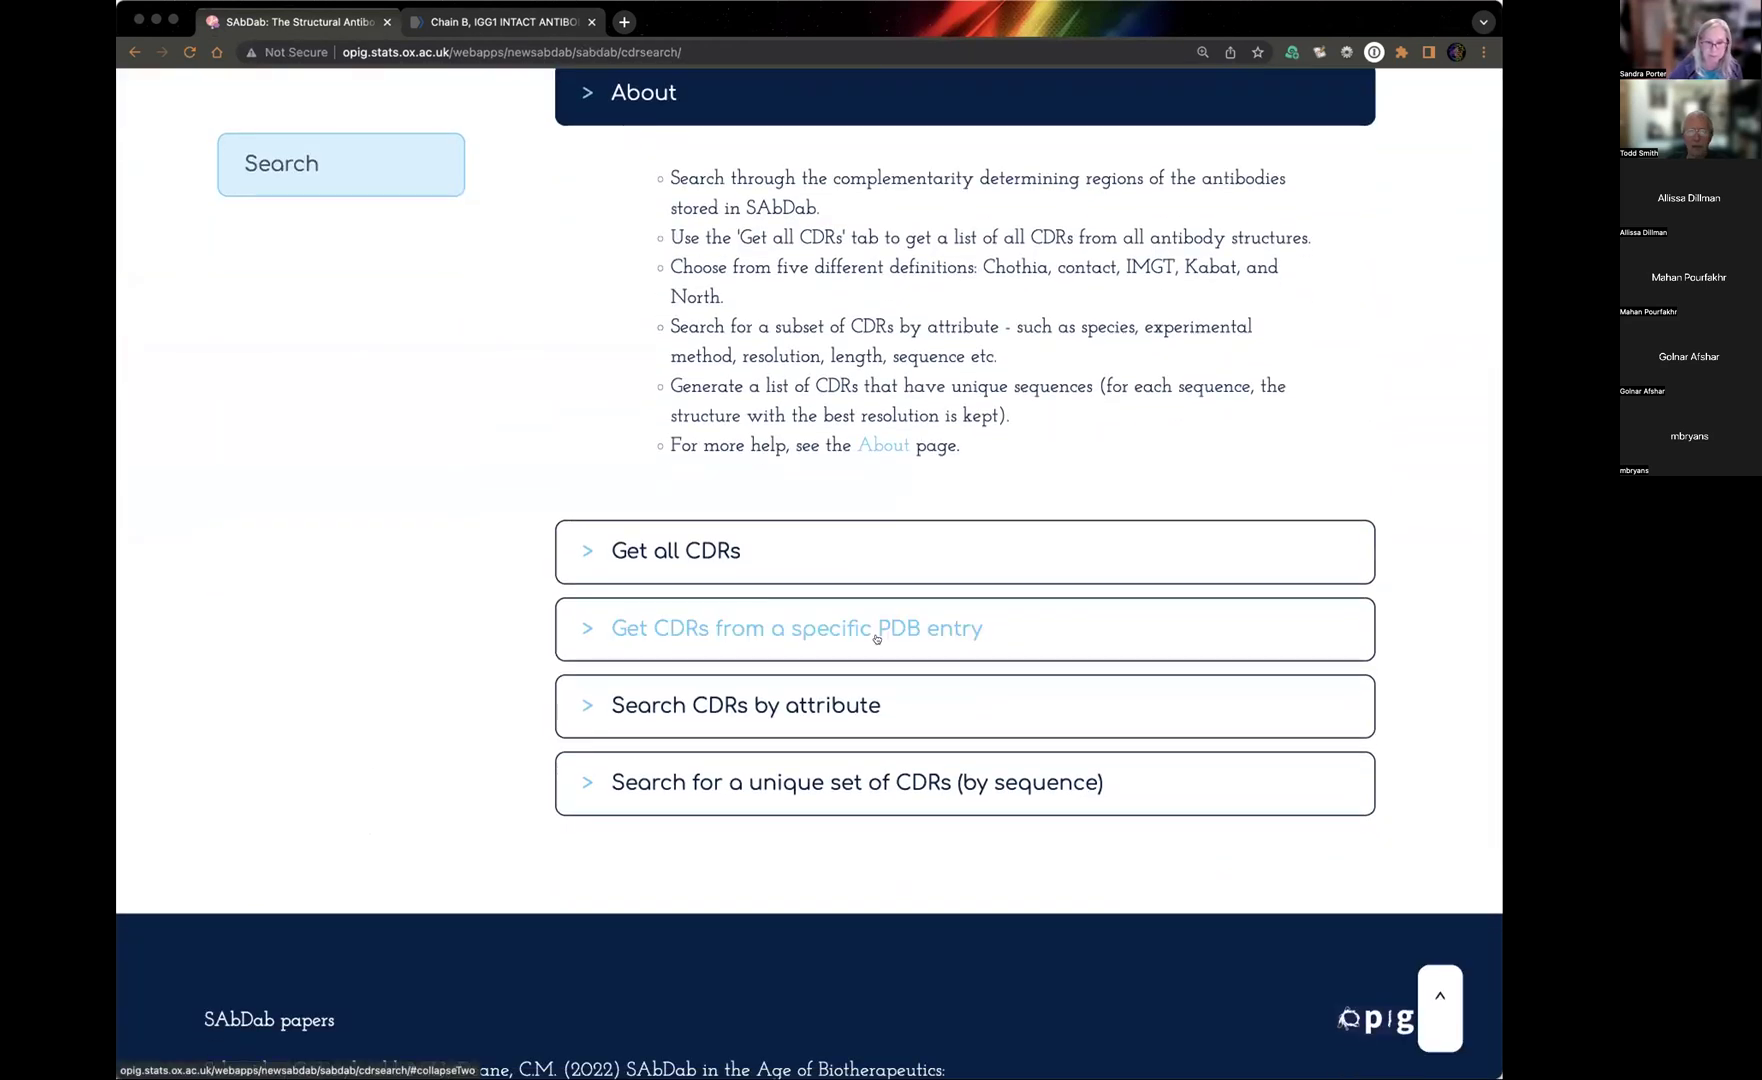
click(830, 628)
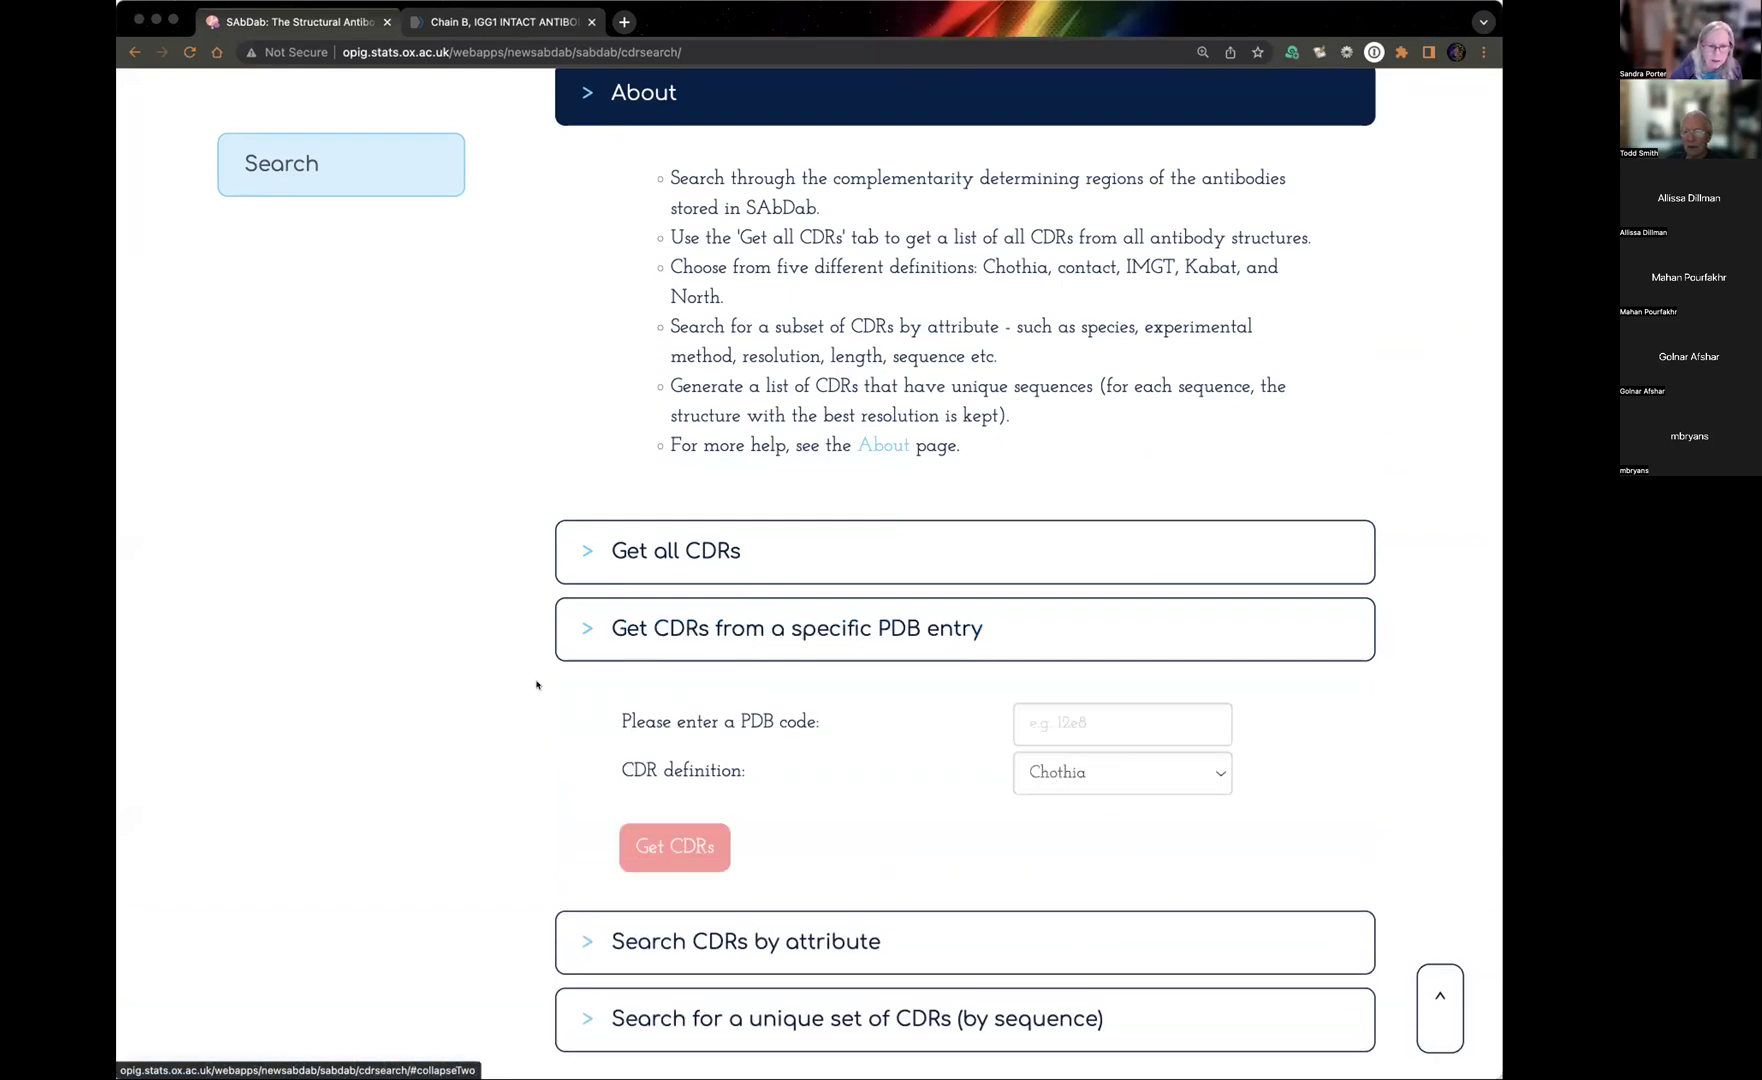
click(1053, 720)
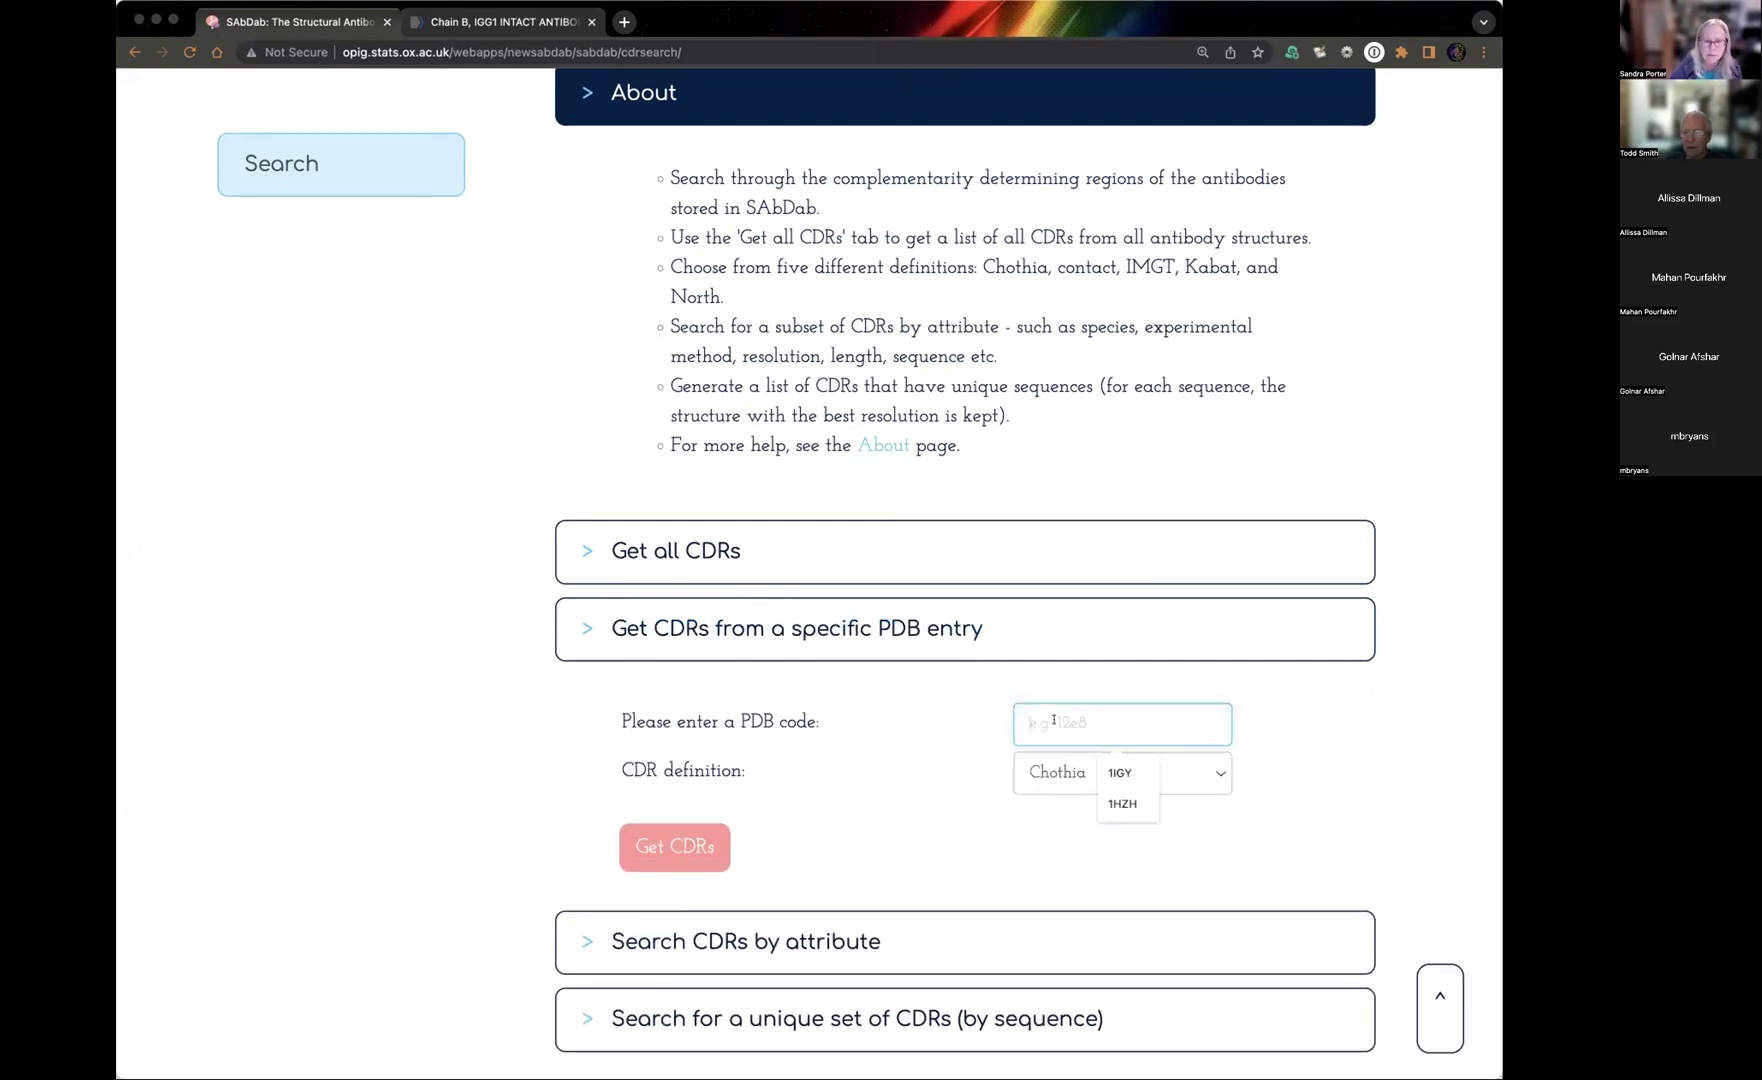
click(1111, 774)
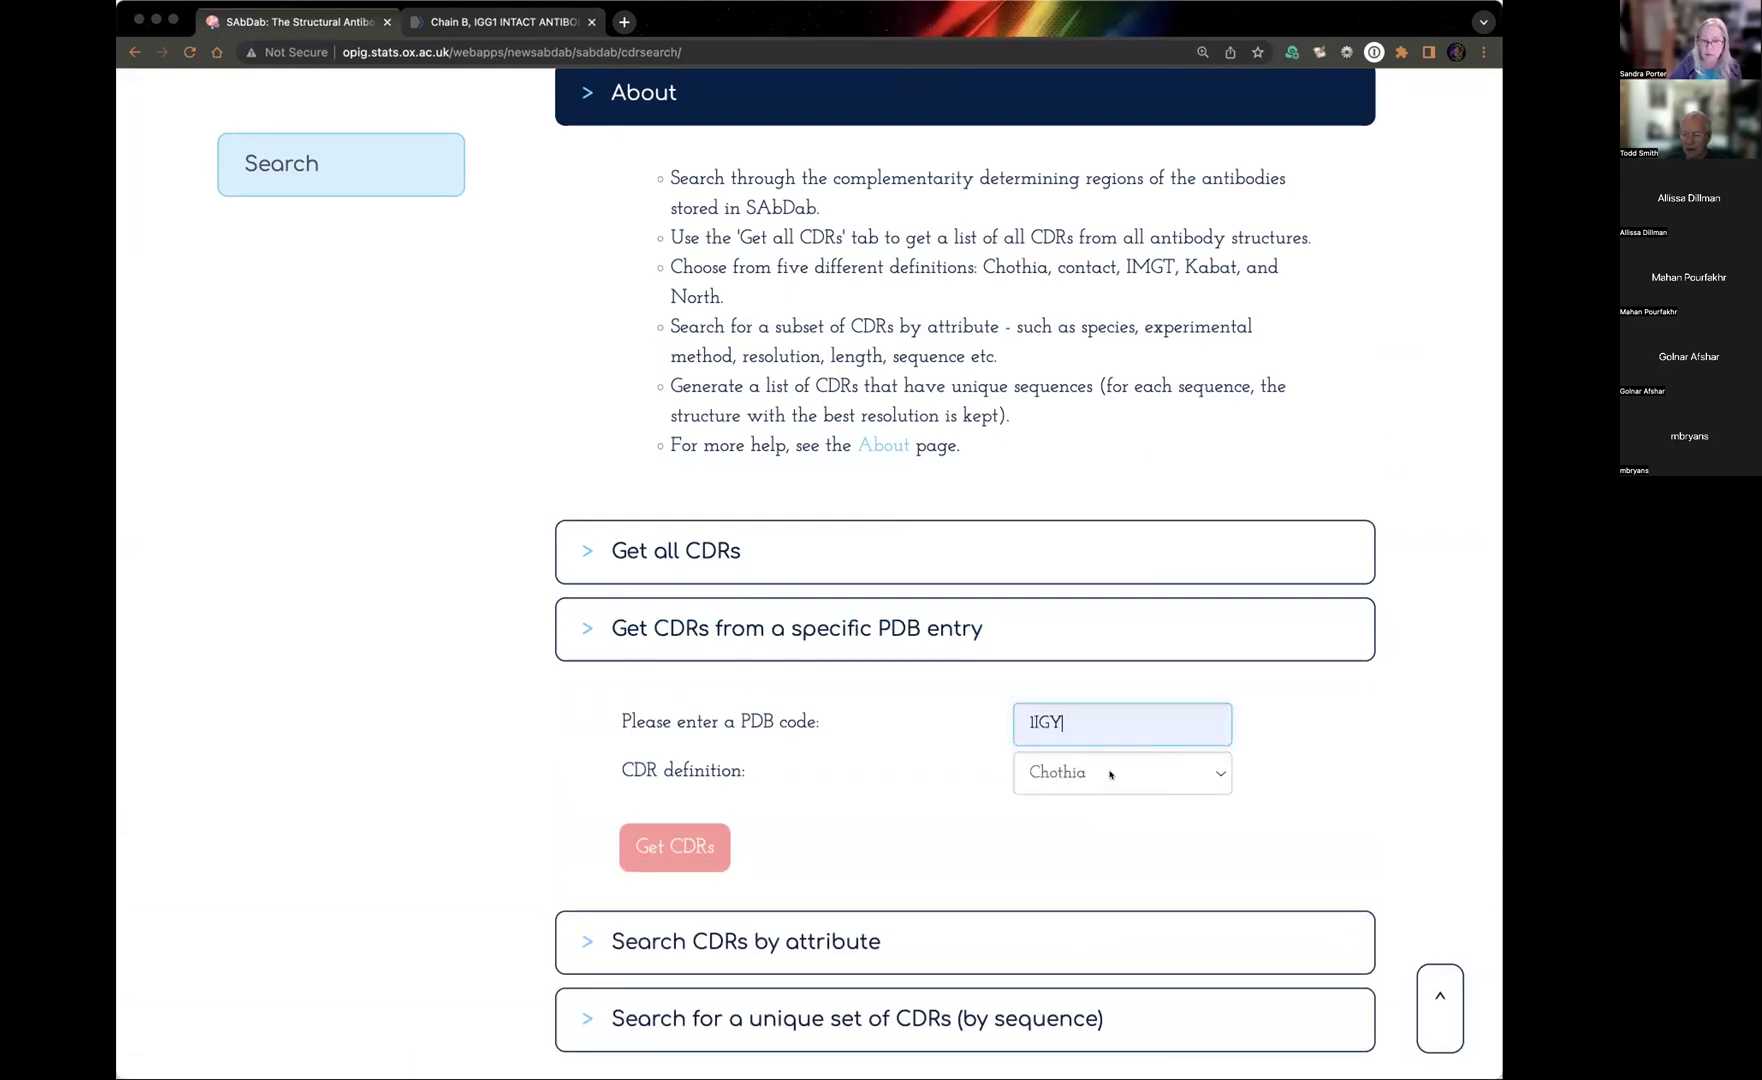
click(678, 848)
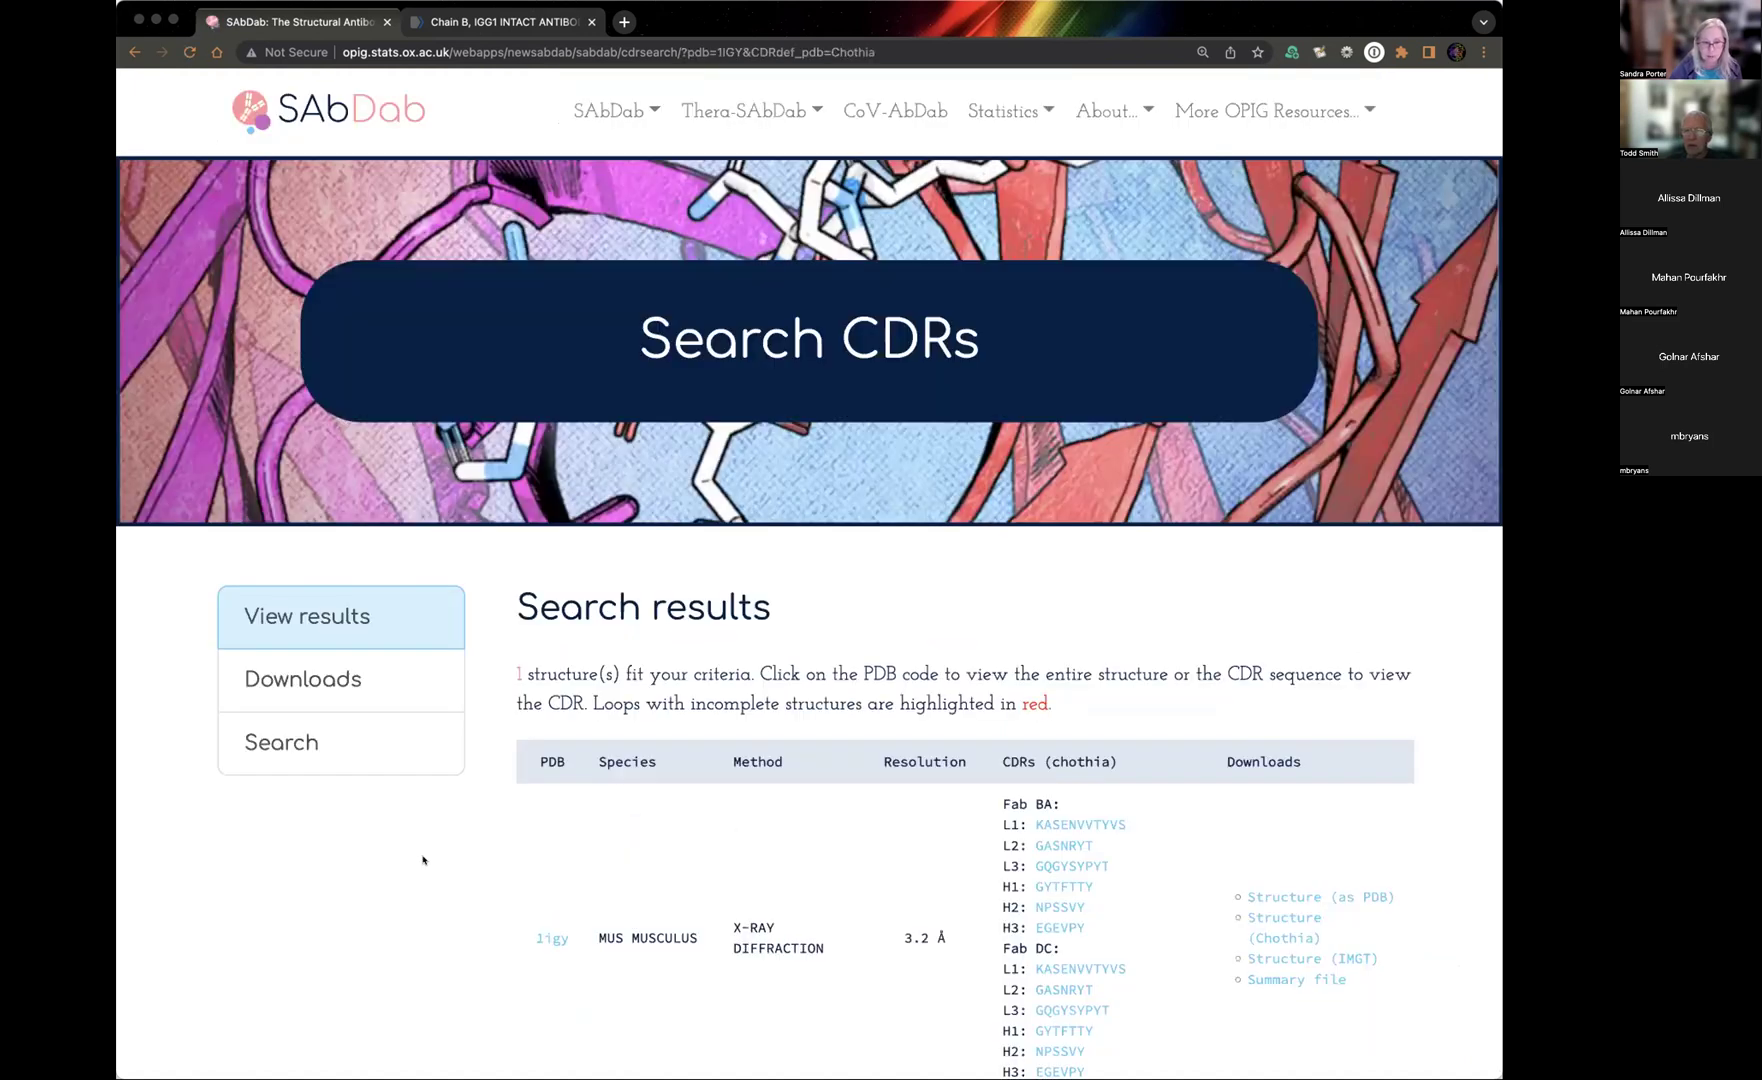
scroll(422, 859, down, 5)
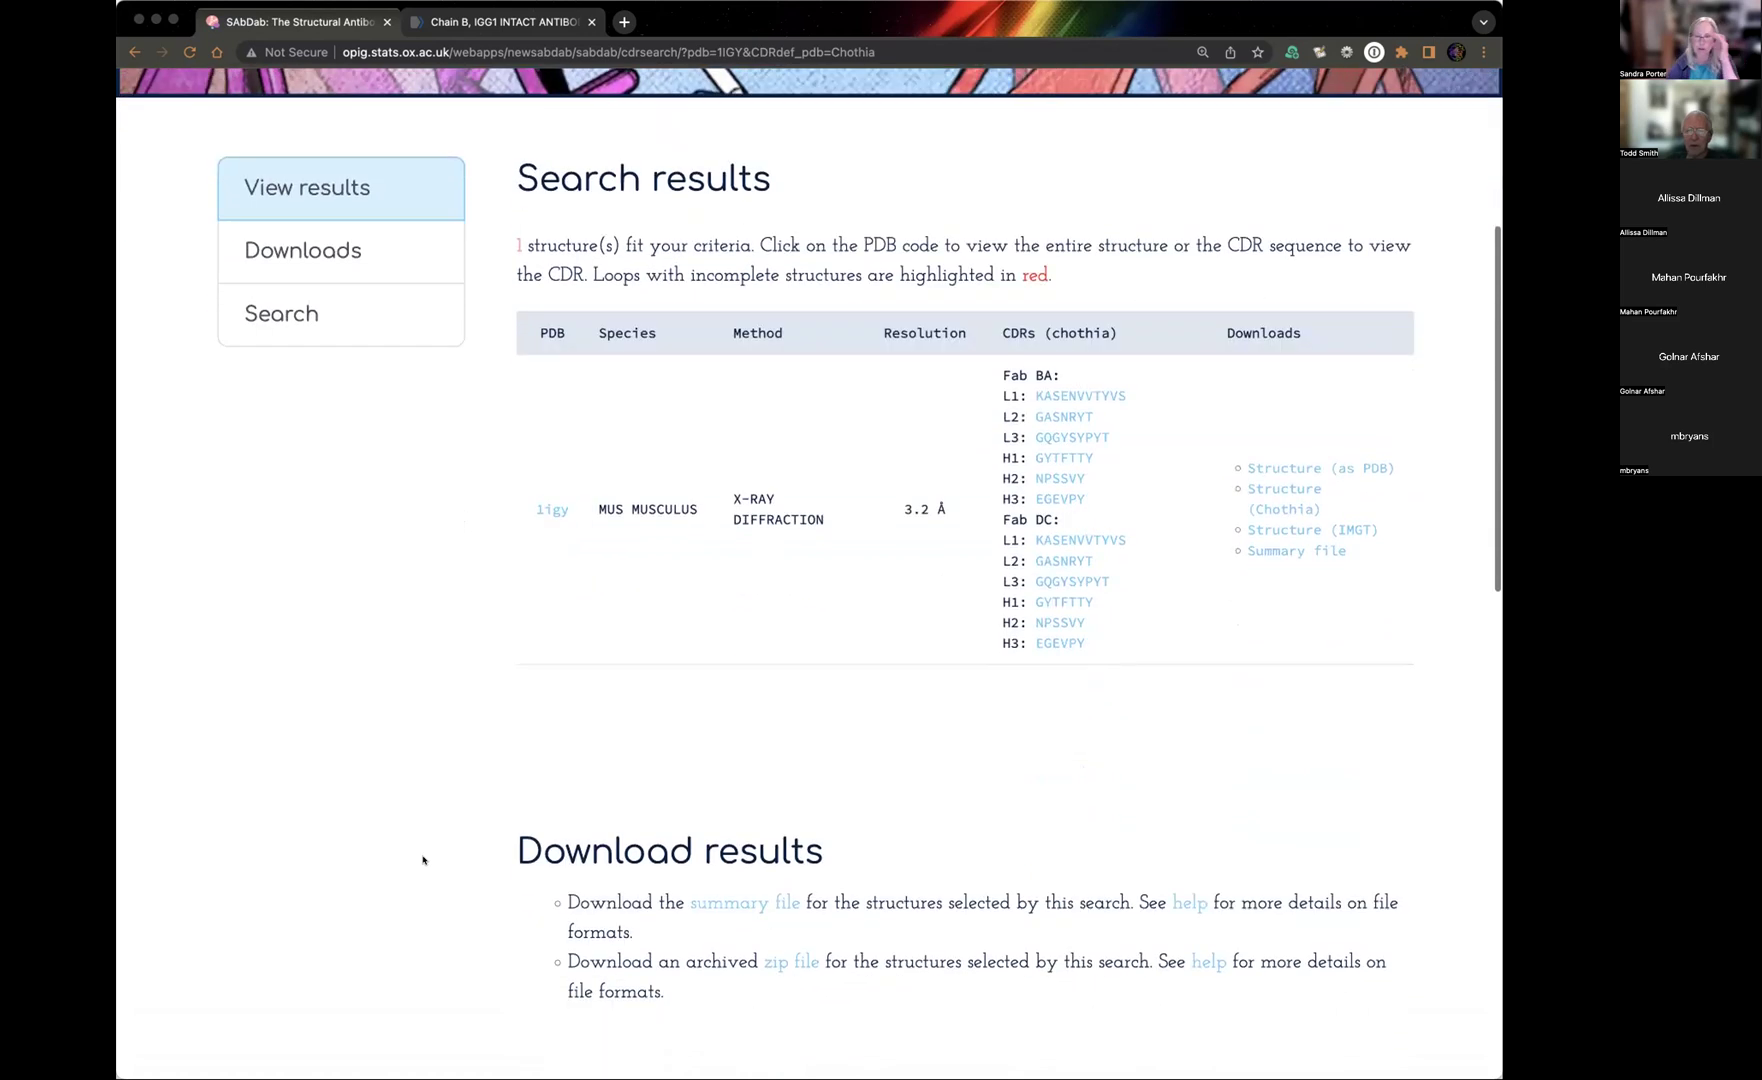
scroll(423, 858, down, 1)
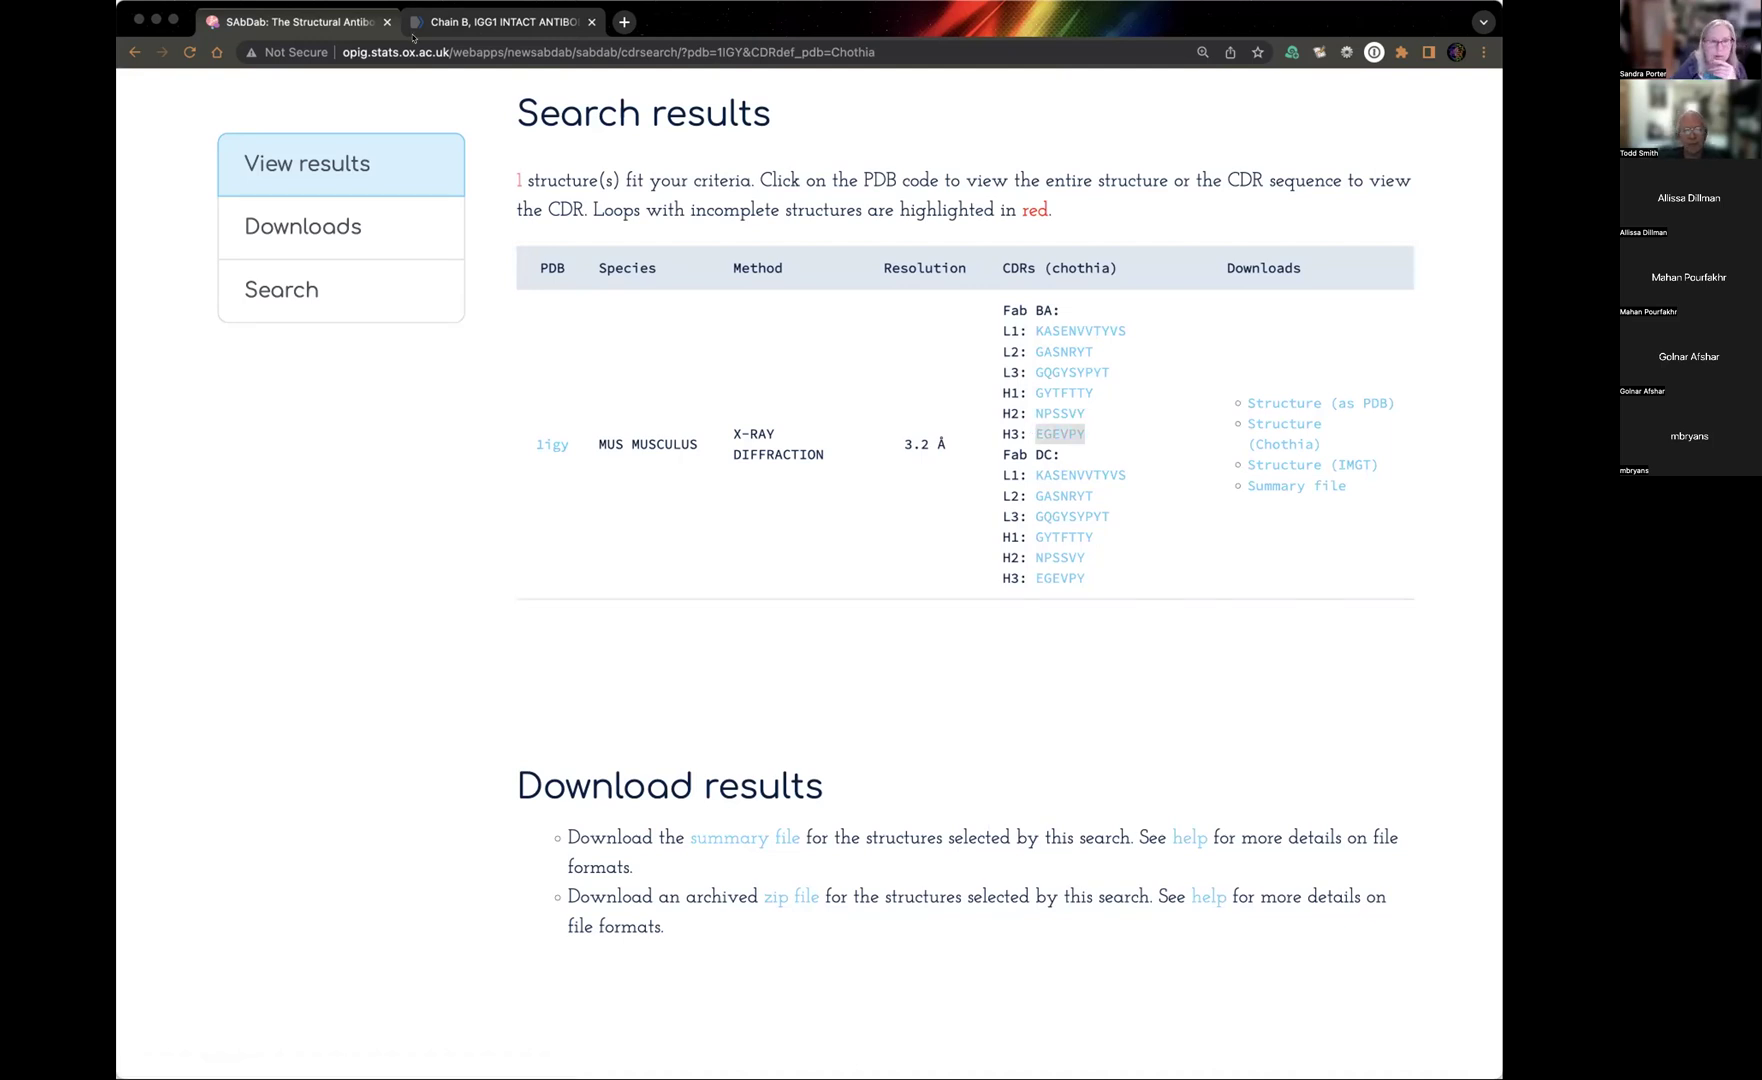
From the NCBI chain B protein record, open the 1IGY structure summary and launch its full-featured 3D viewer.
click(512, 22)
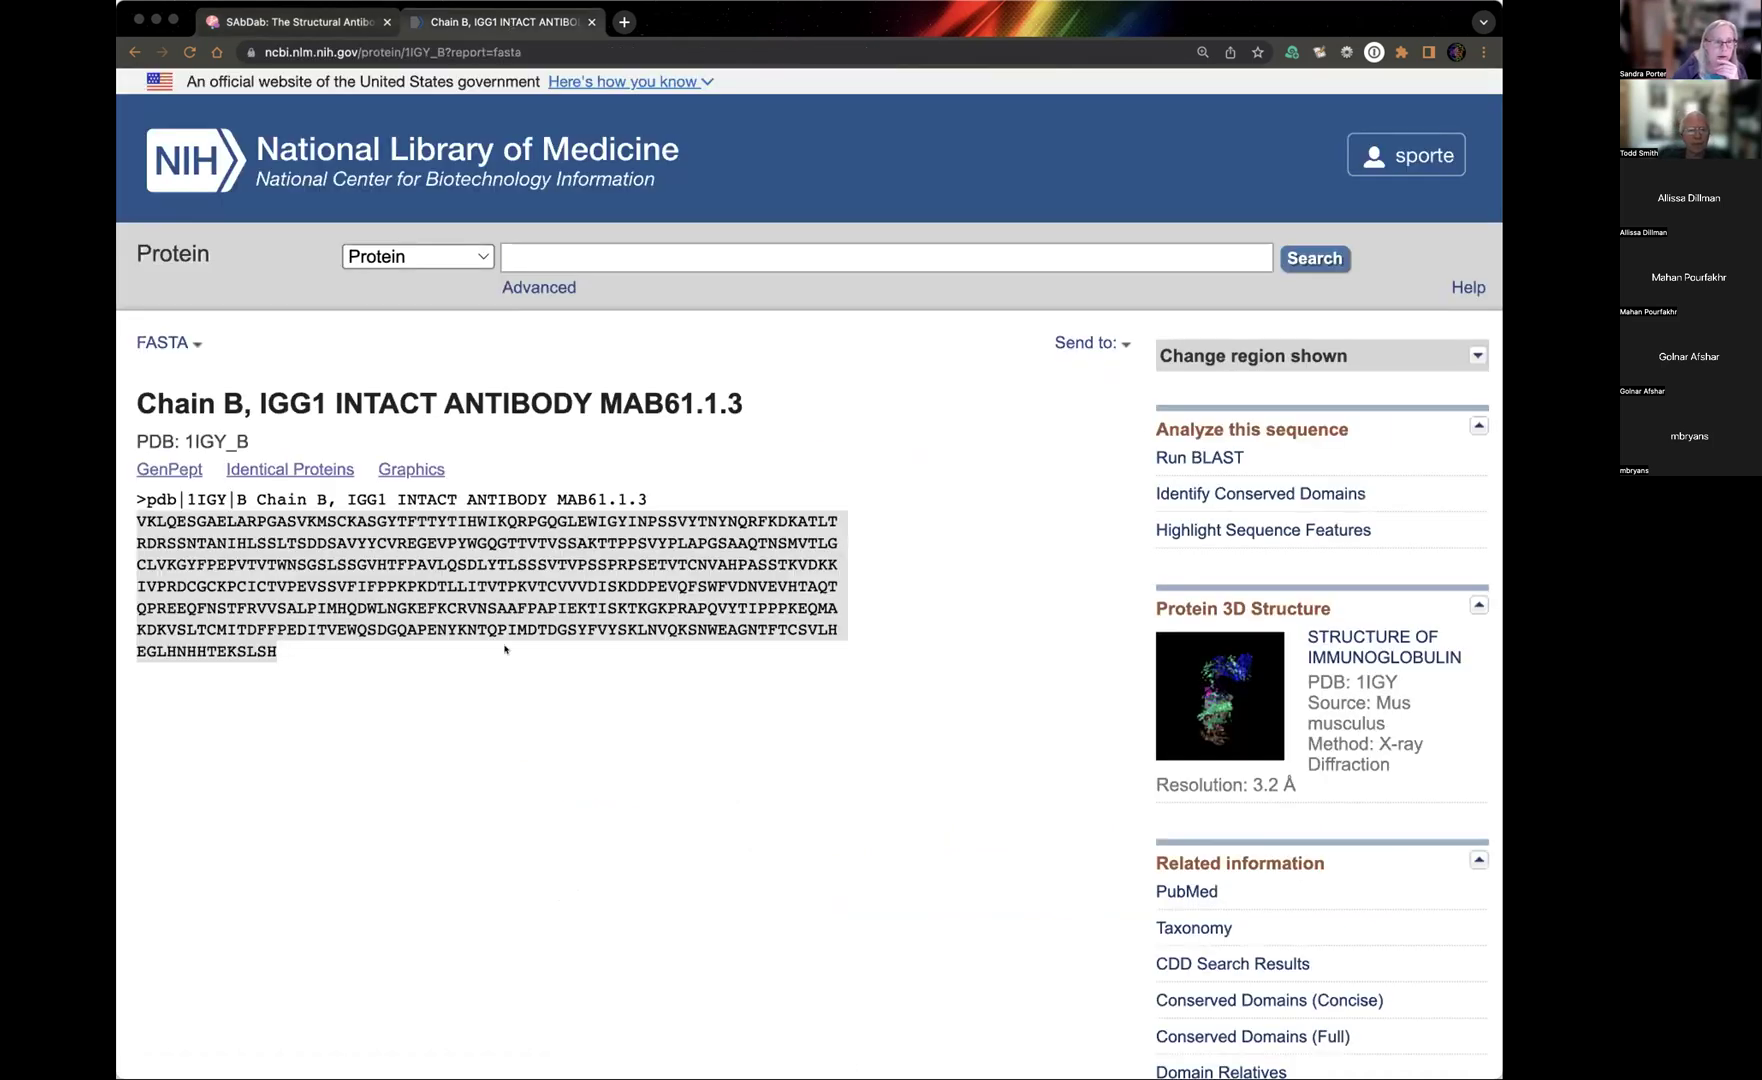
click(669, 760)
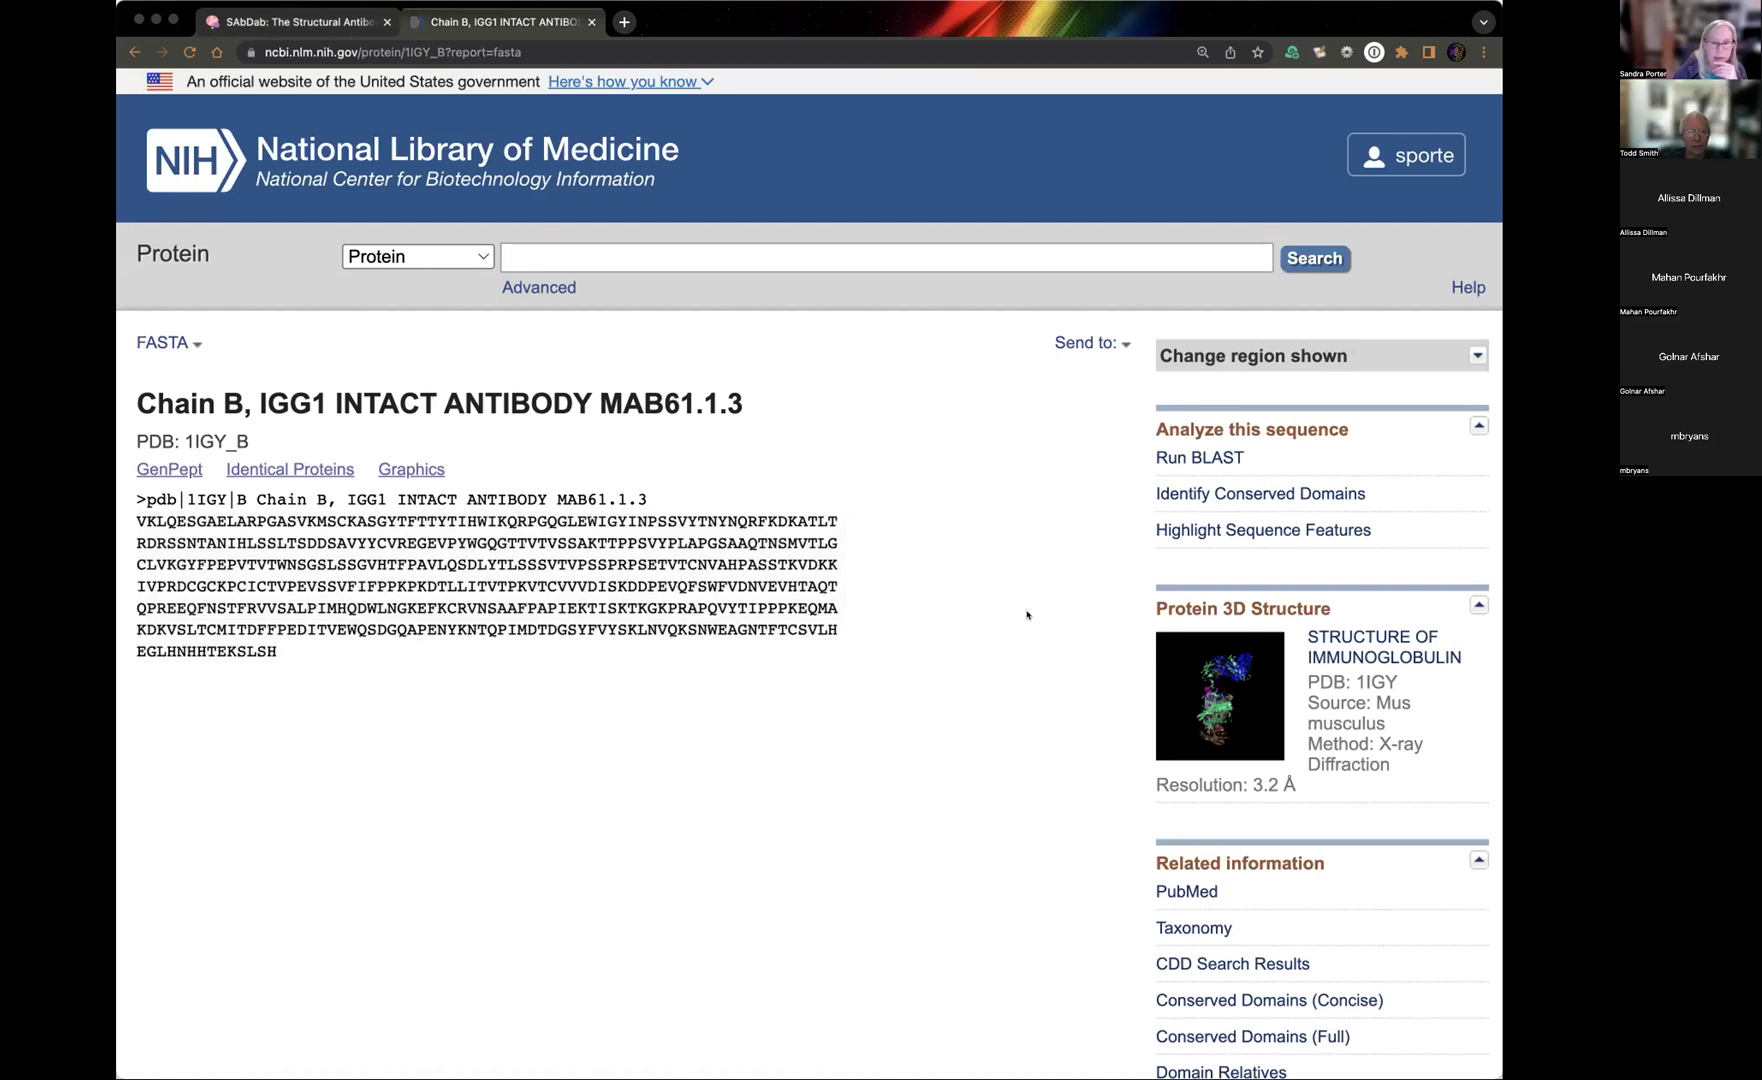
click(1207, 681)
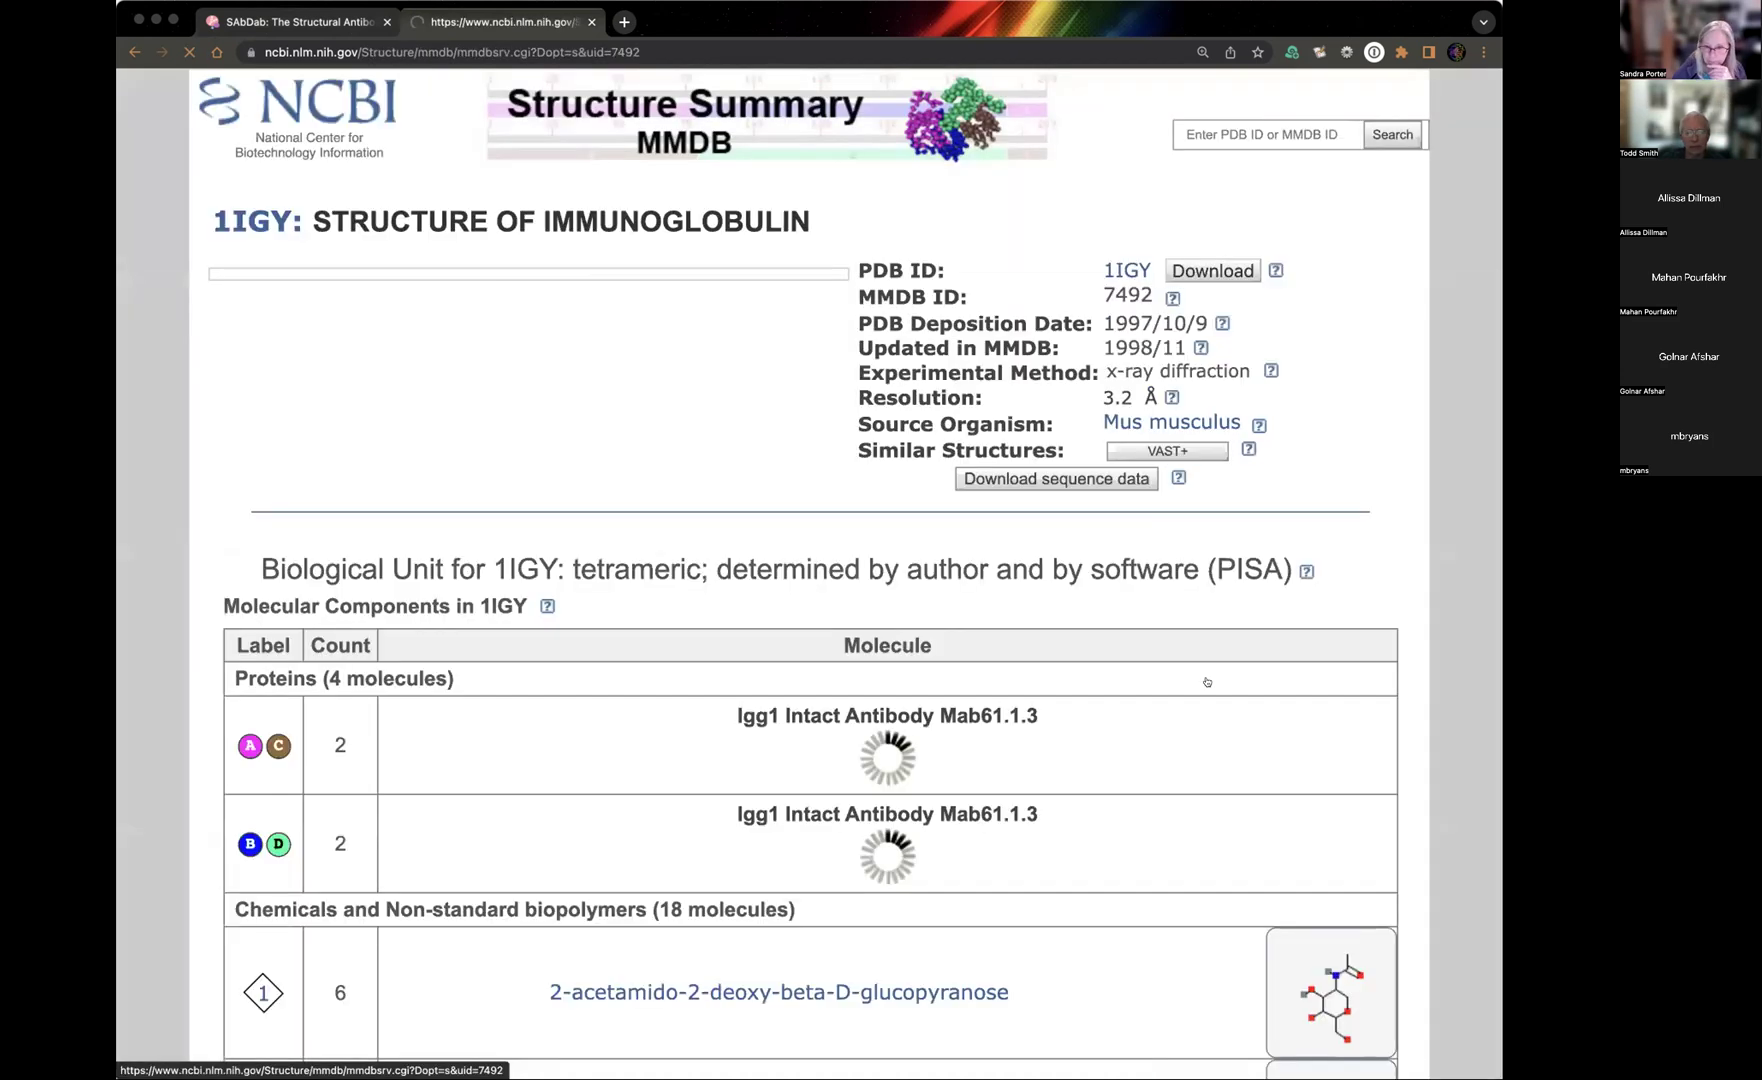
scroll(781, 873, down, 6)
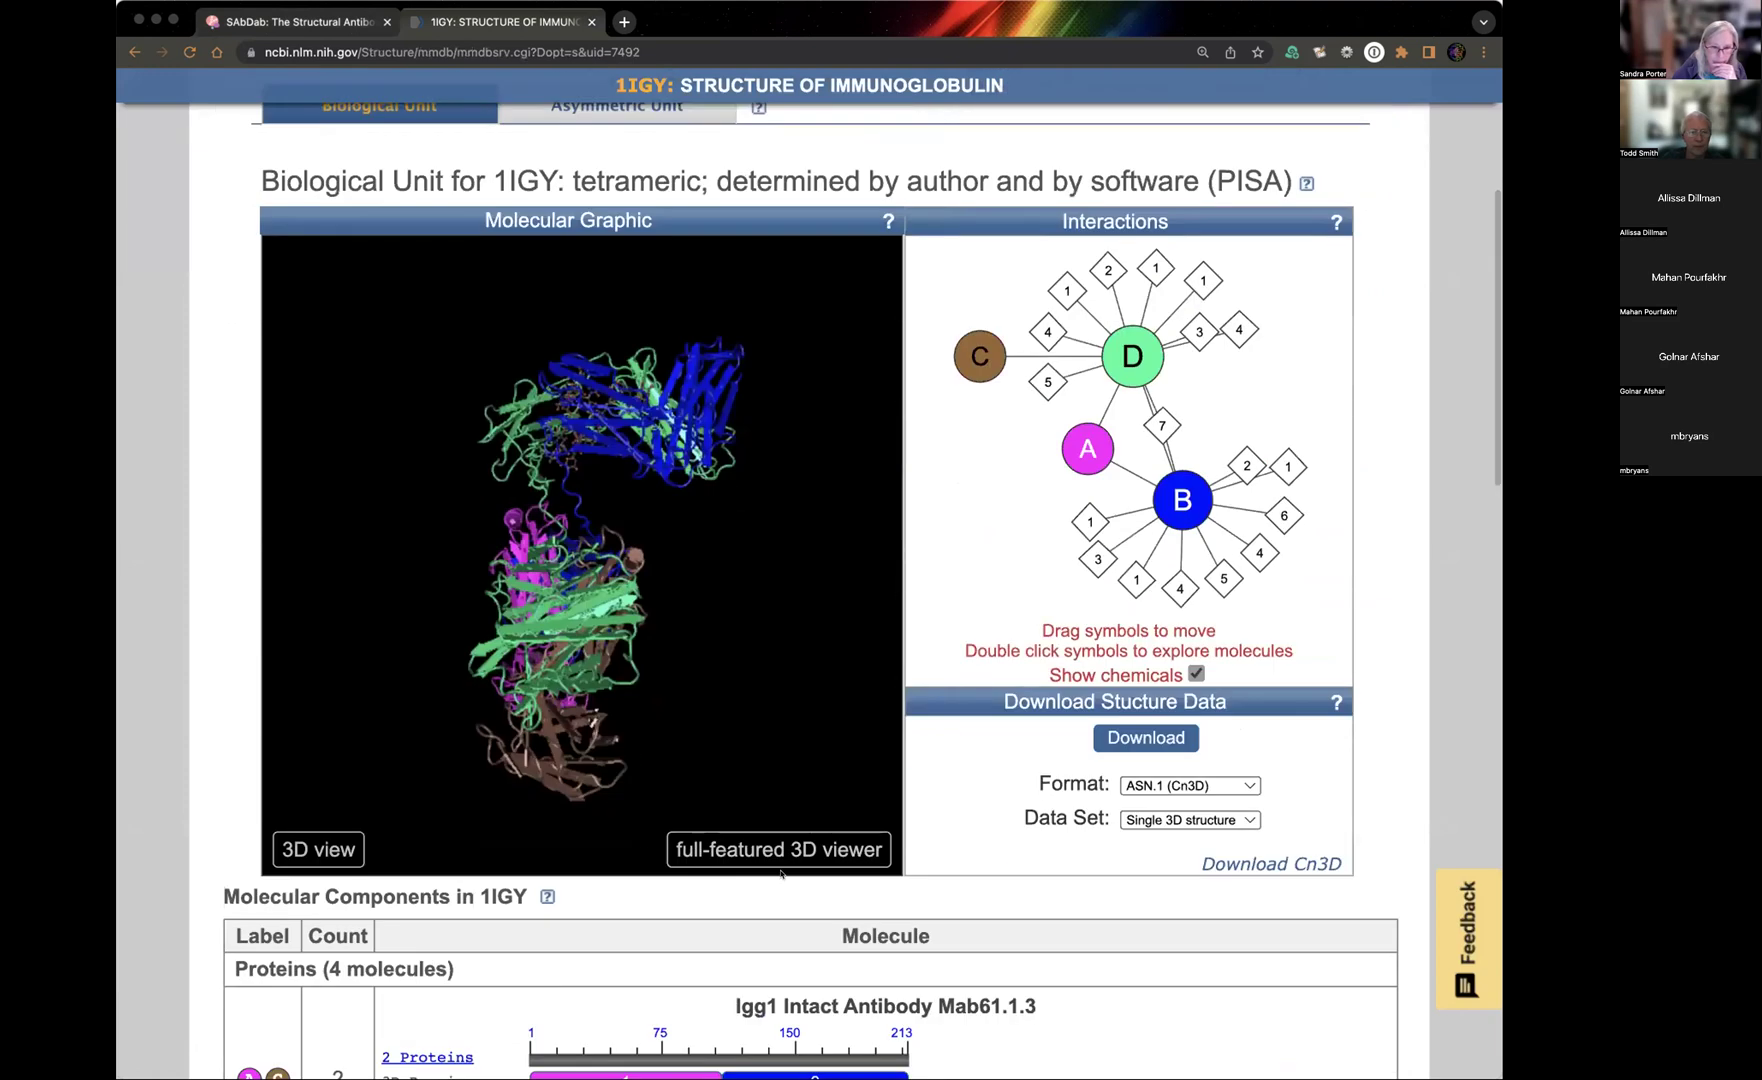
click(780, 858)
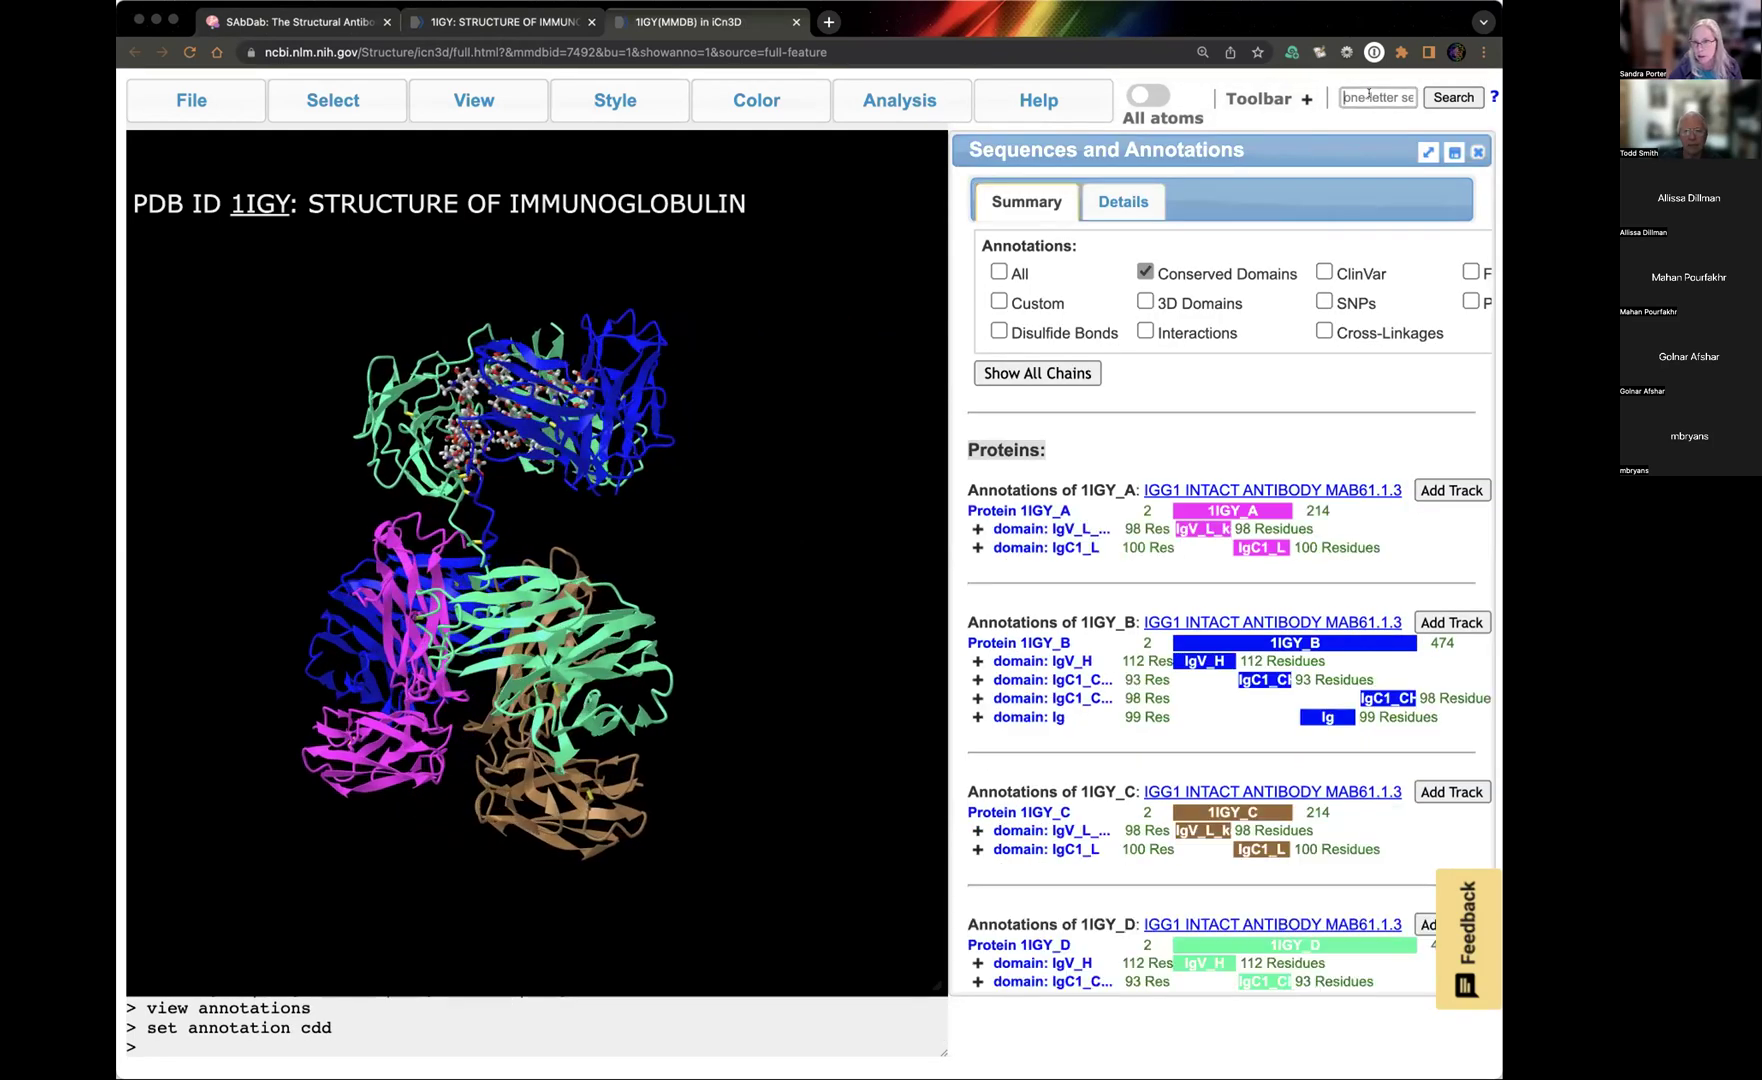
Search the 1IGY structure for the sequence EGEVPY and examine where the selected residues lie on the antibody.
text(EGEVPY)
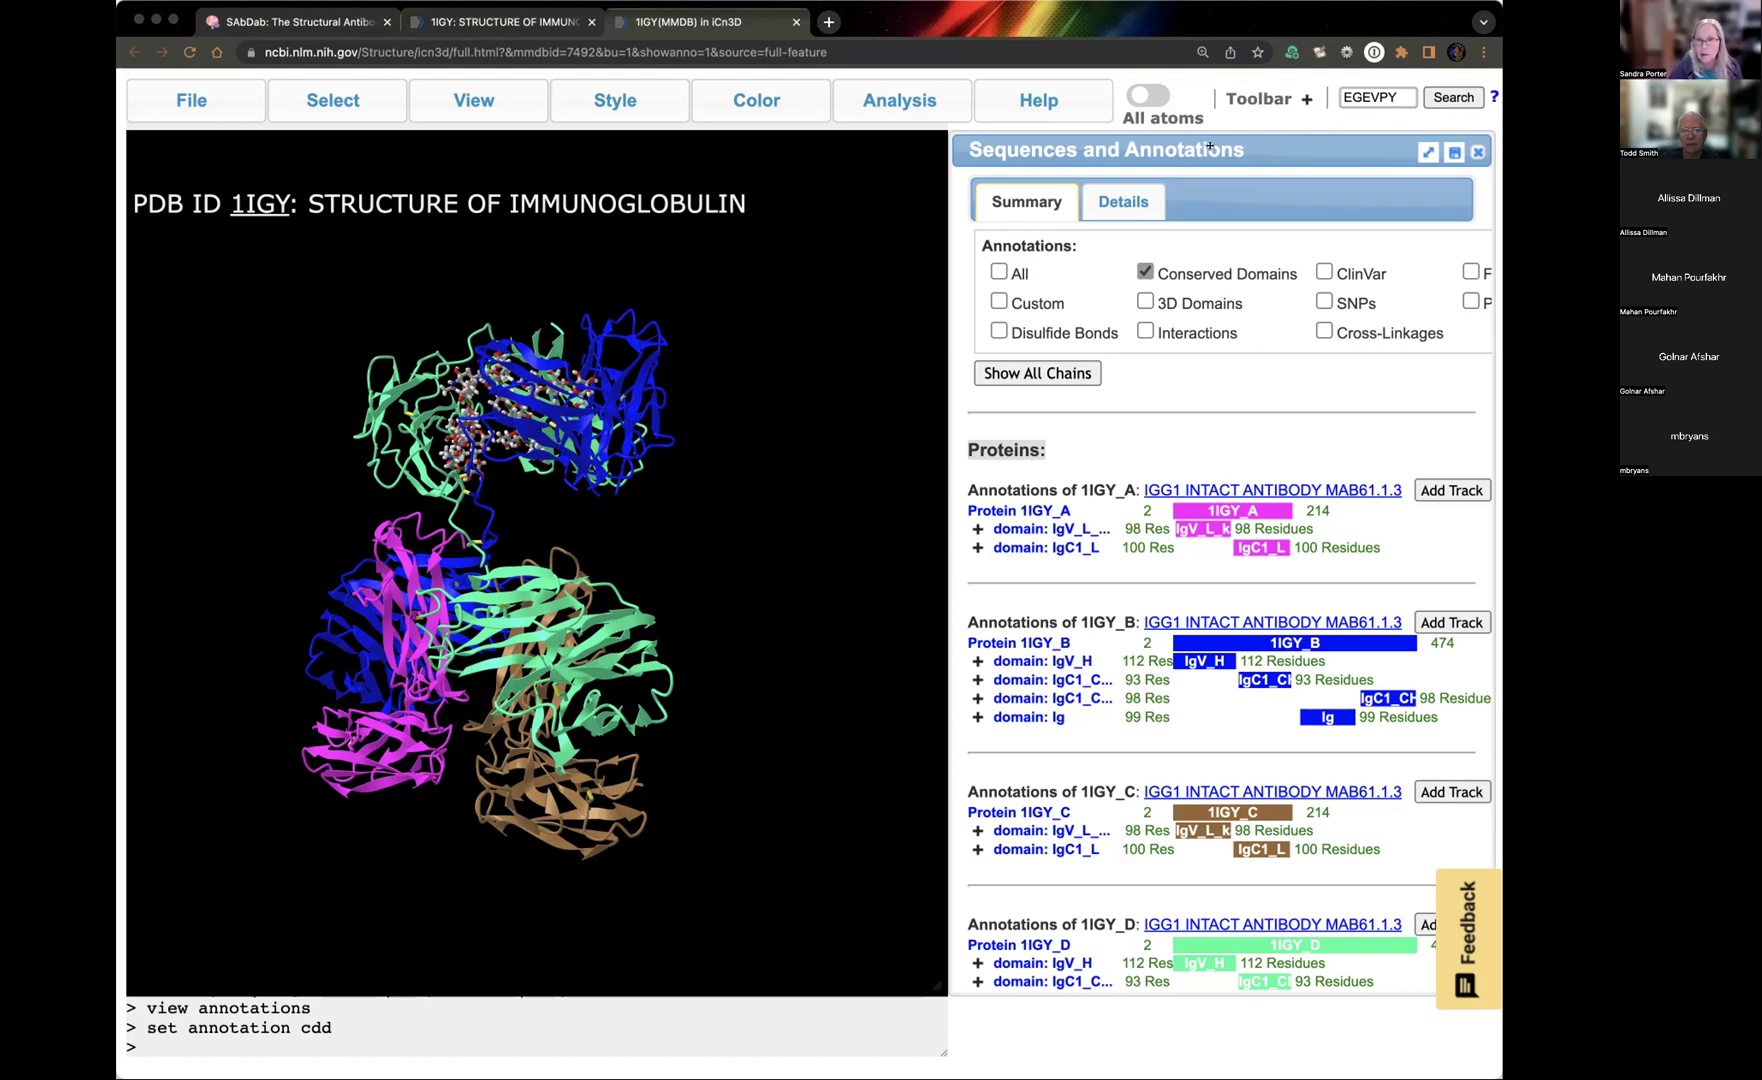
click(1445, 95)
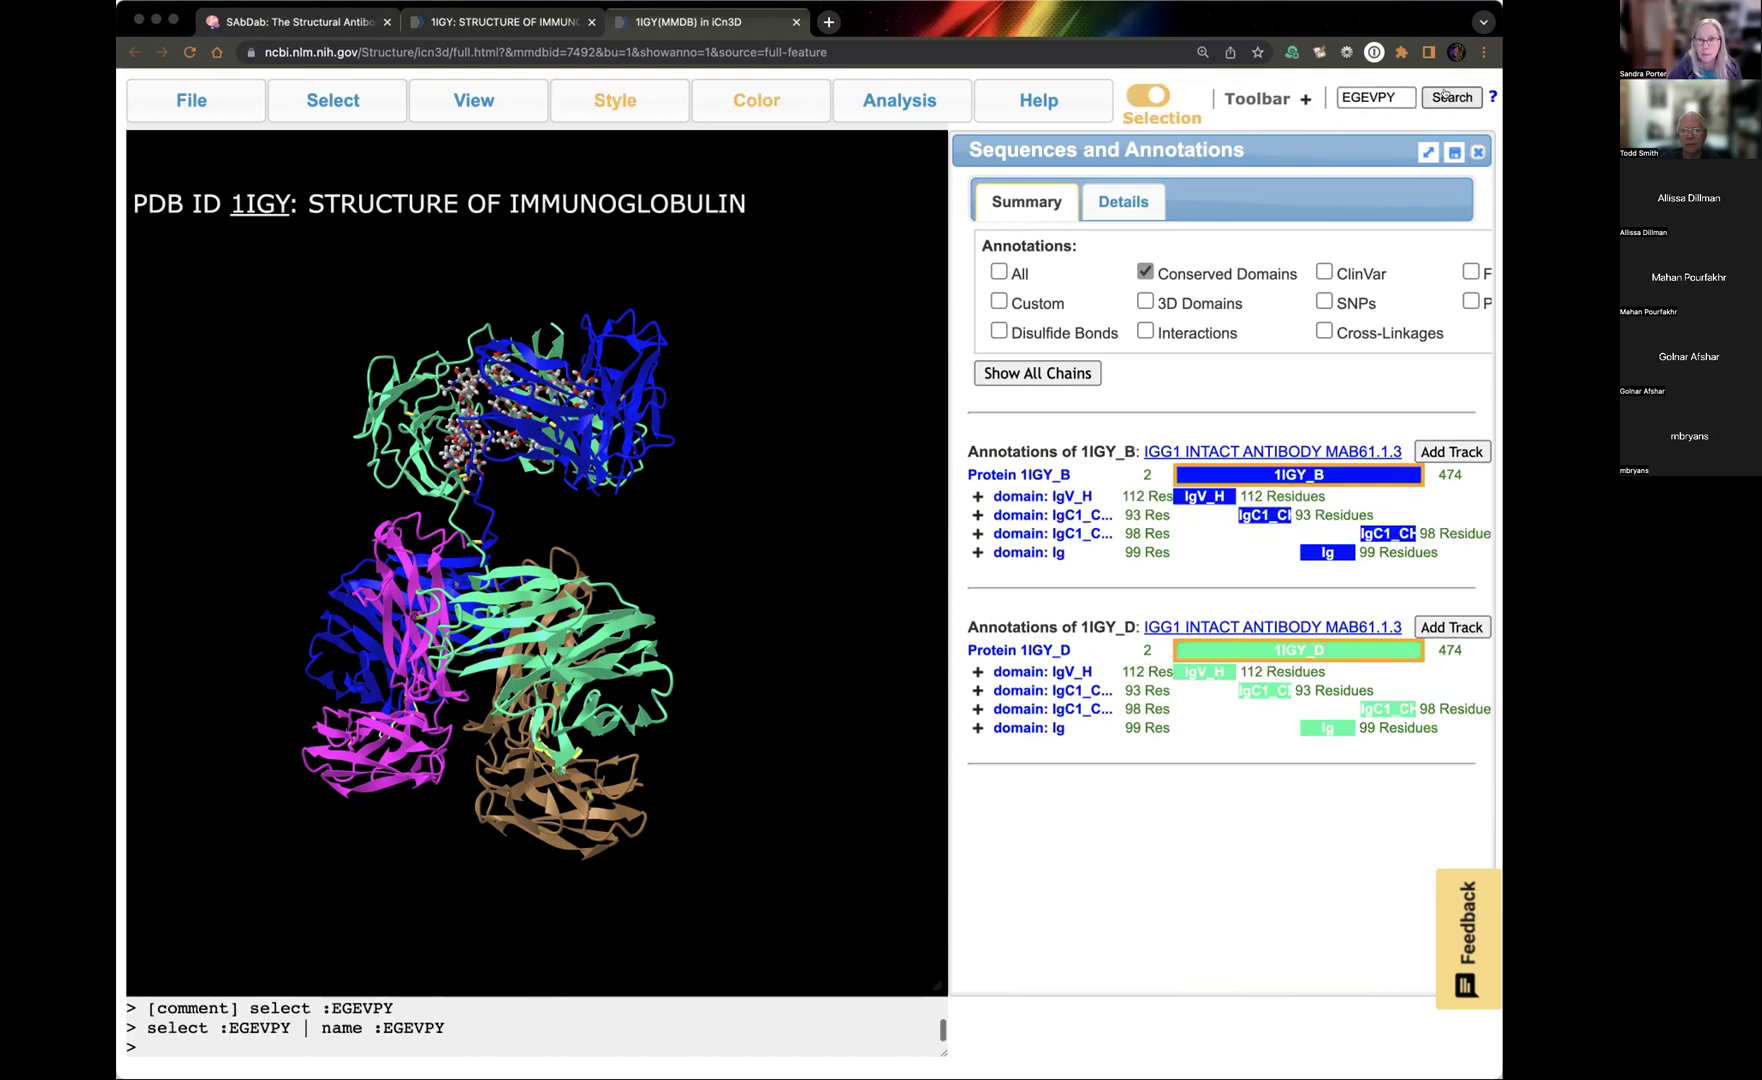
drag(562, 402, 385, 600)
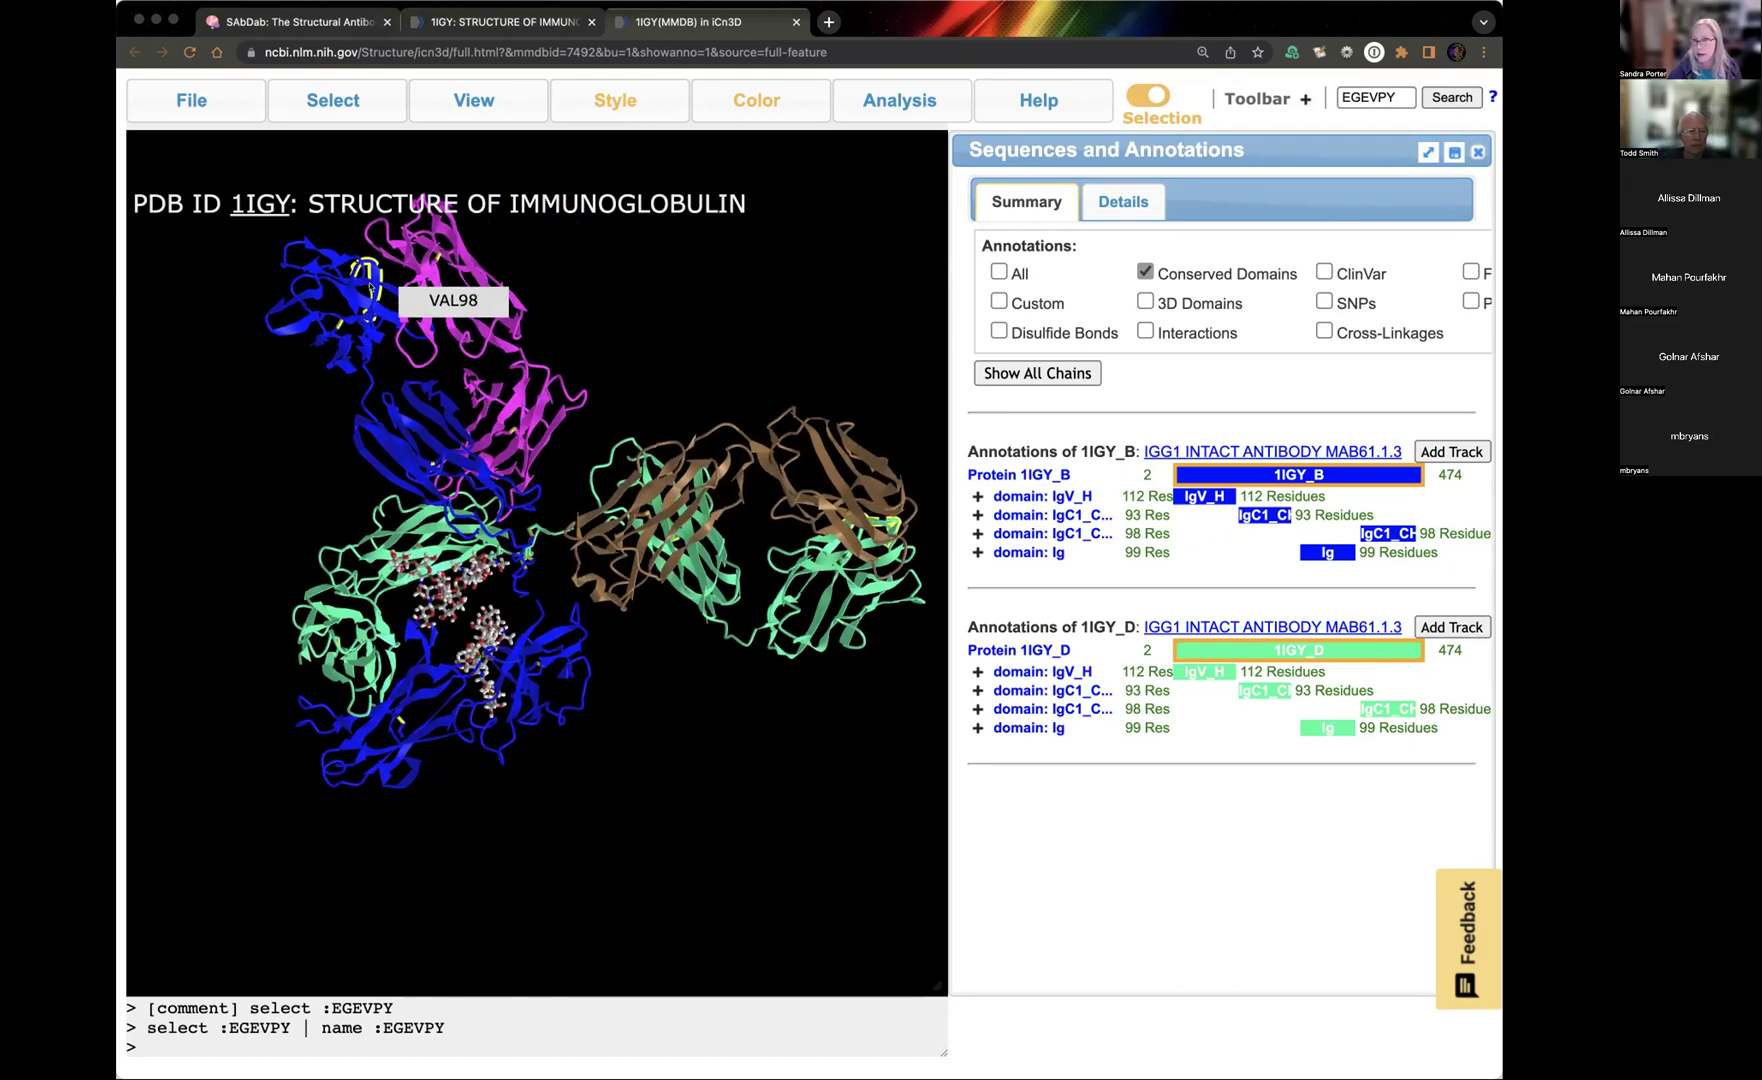
drag(339, 296, 504, 489)
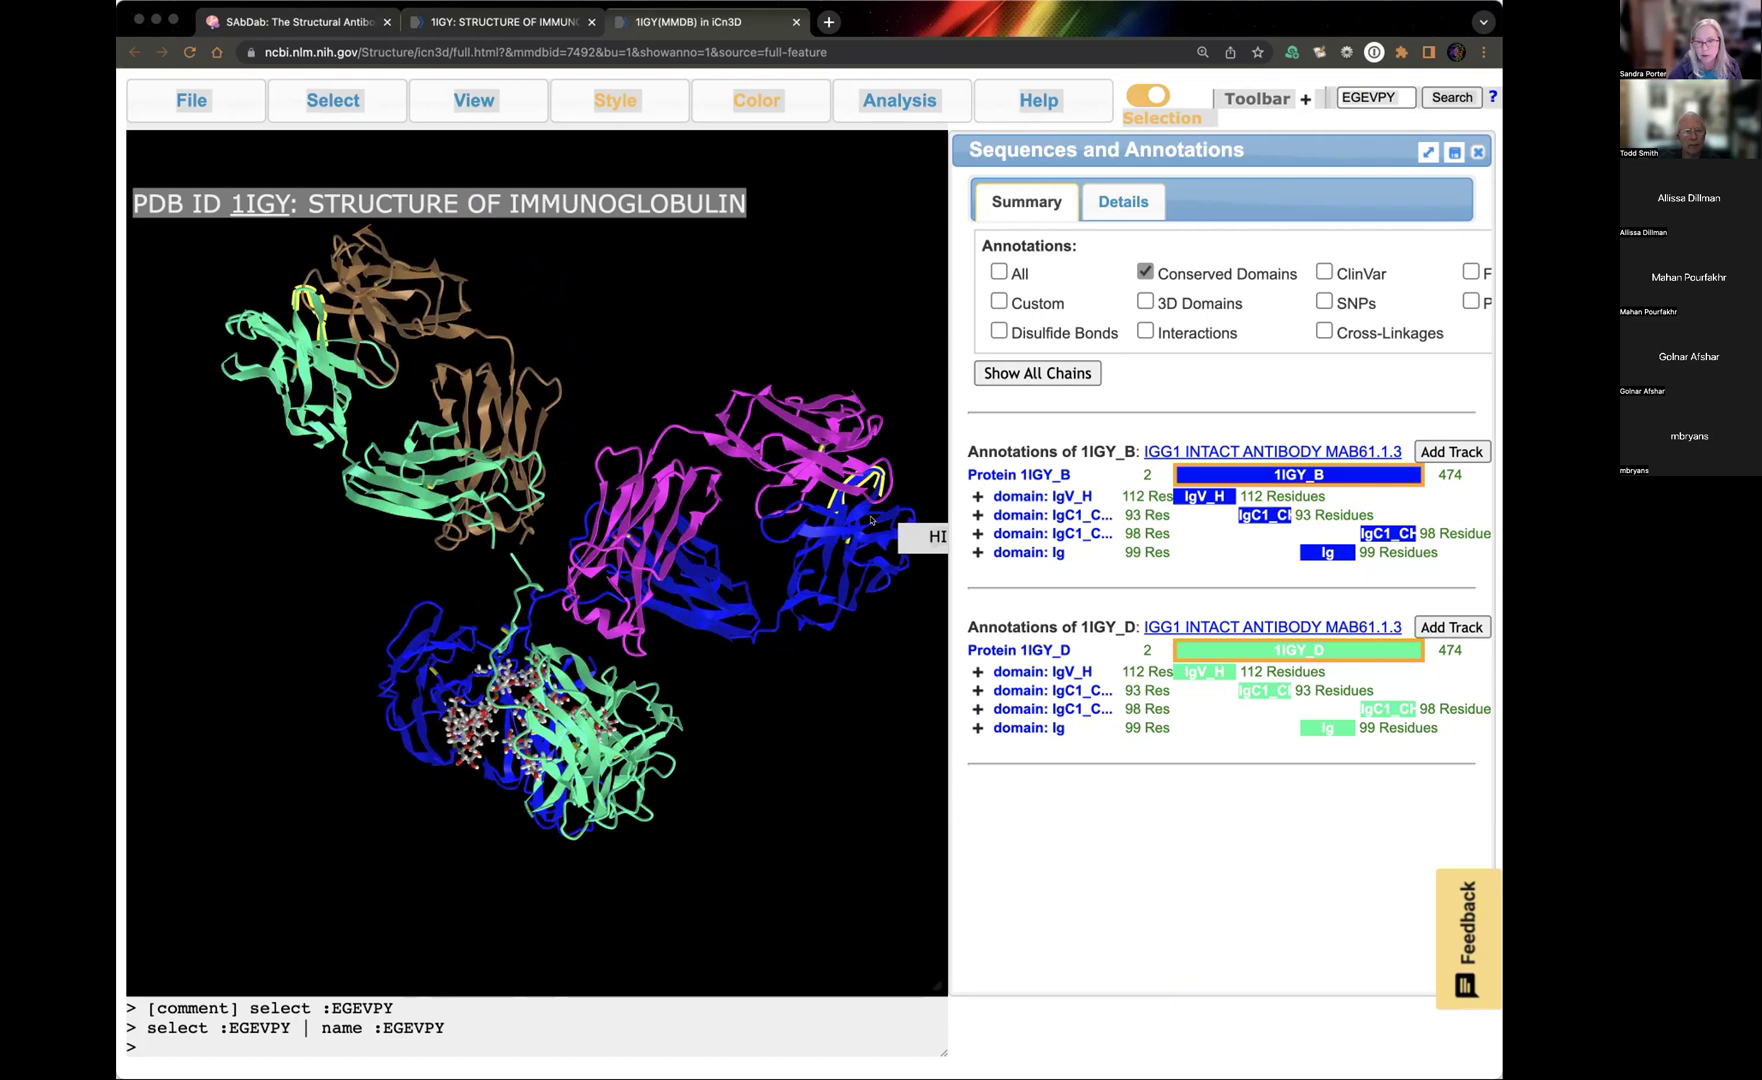
drag(871, 520, 629, 460)
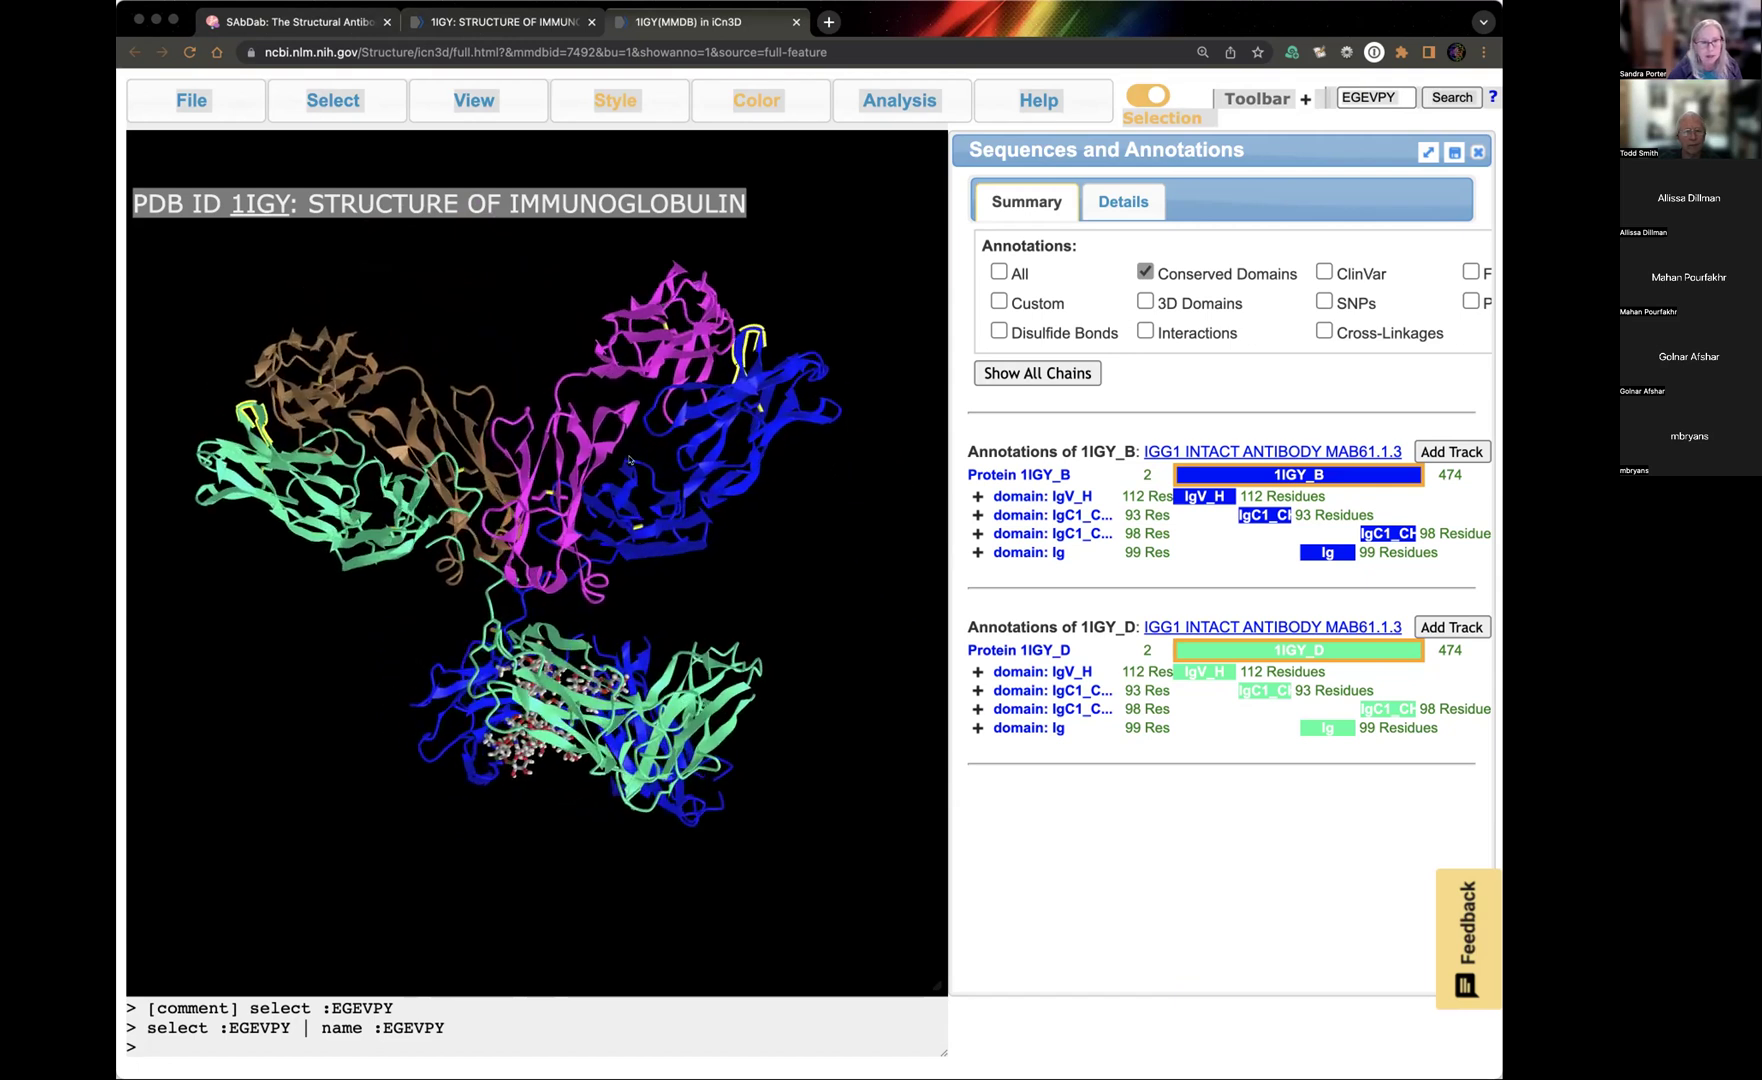
click(193, 394)
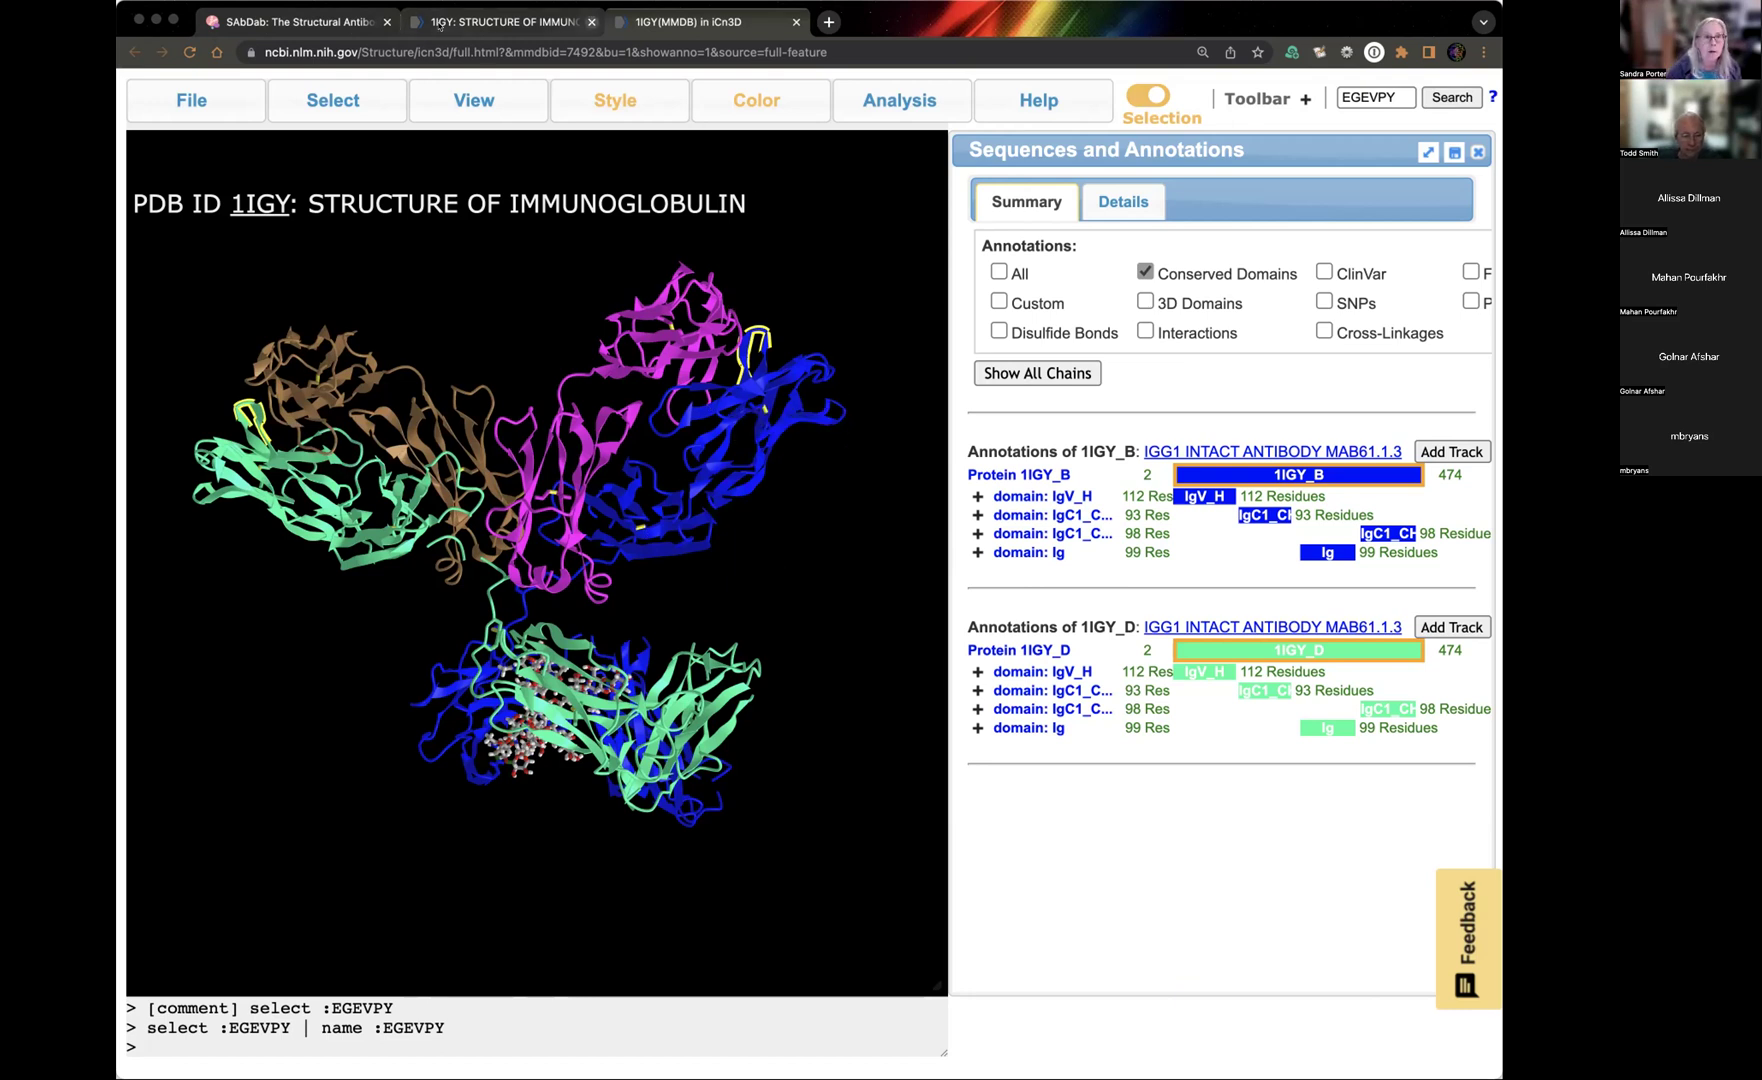
Return to the SAbDab CDR results and open the Thera-SAbDab search page.
click(327, 20)
scroll(175, 450, up, 5)
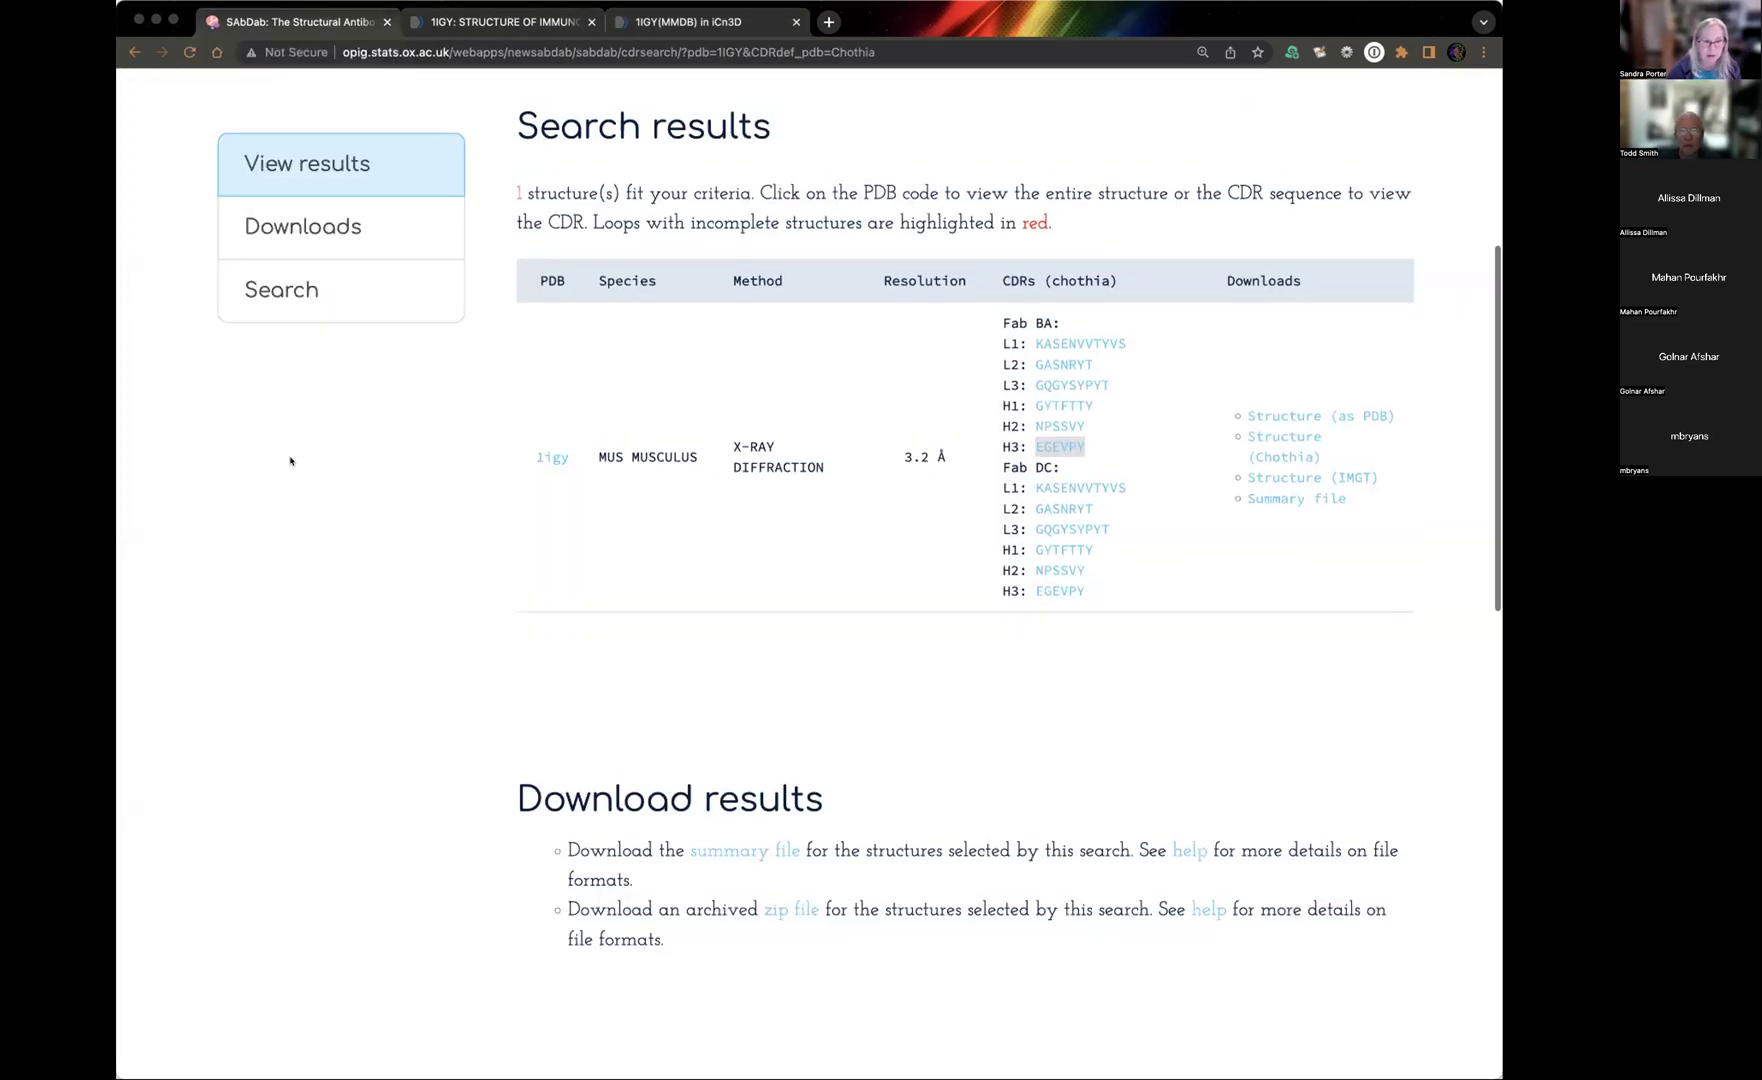
scroll(175, 450, up, 1)
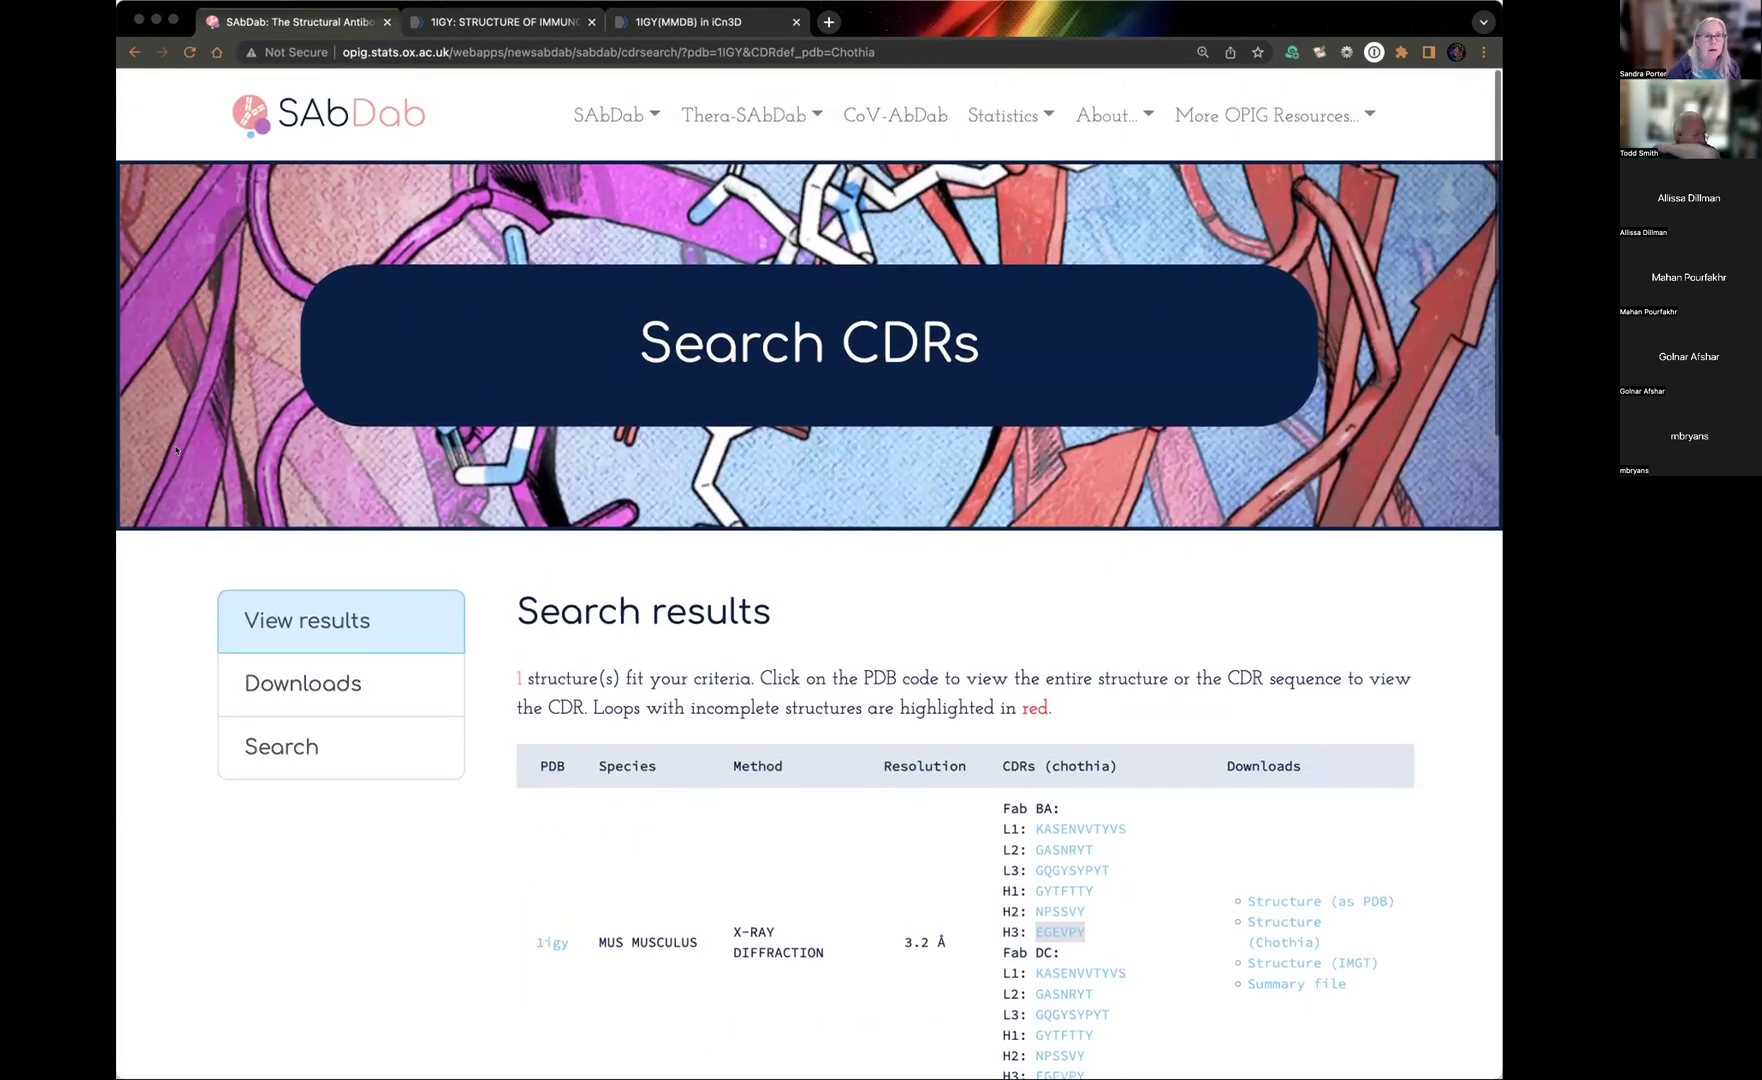
click(775, 109)
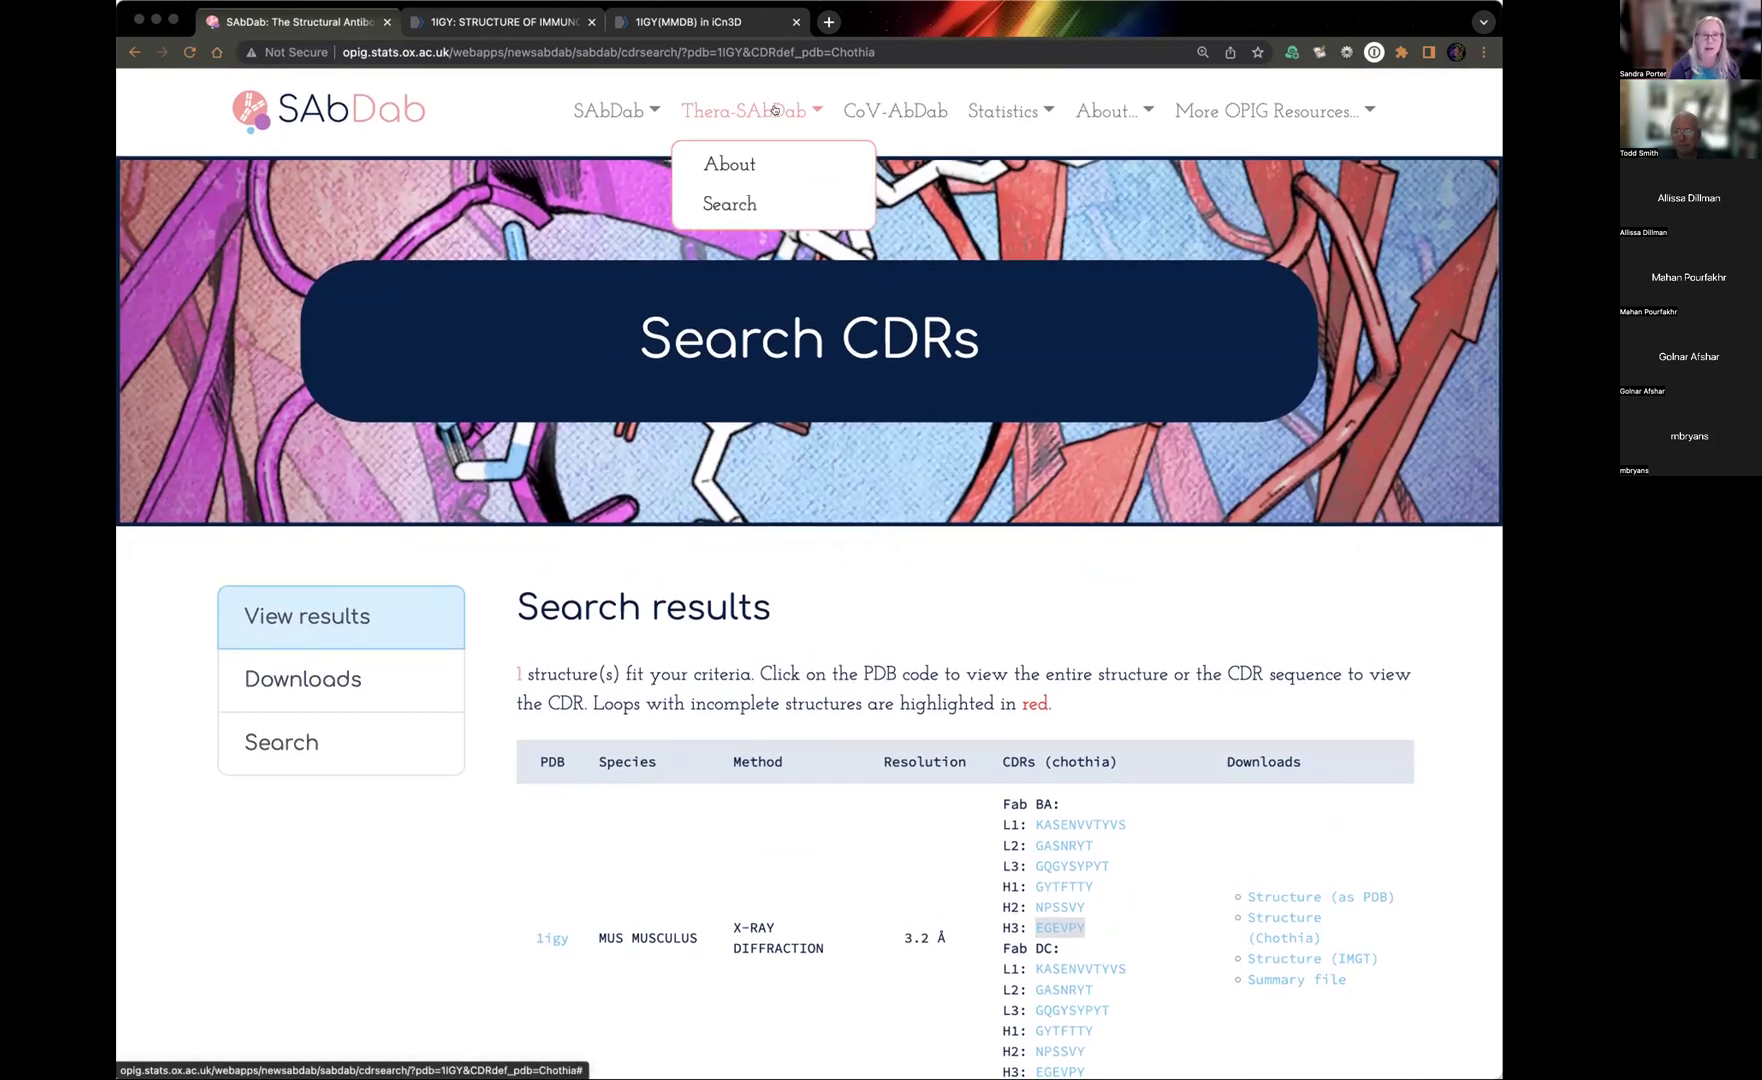
click(733, 205)
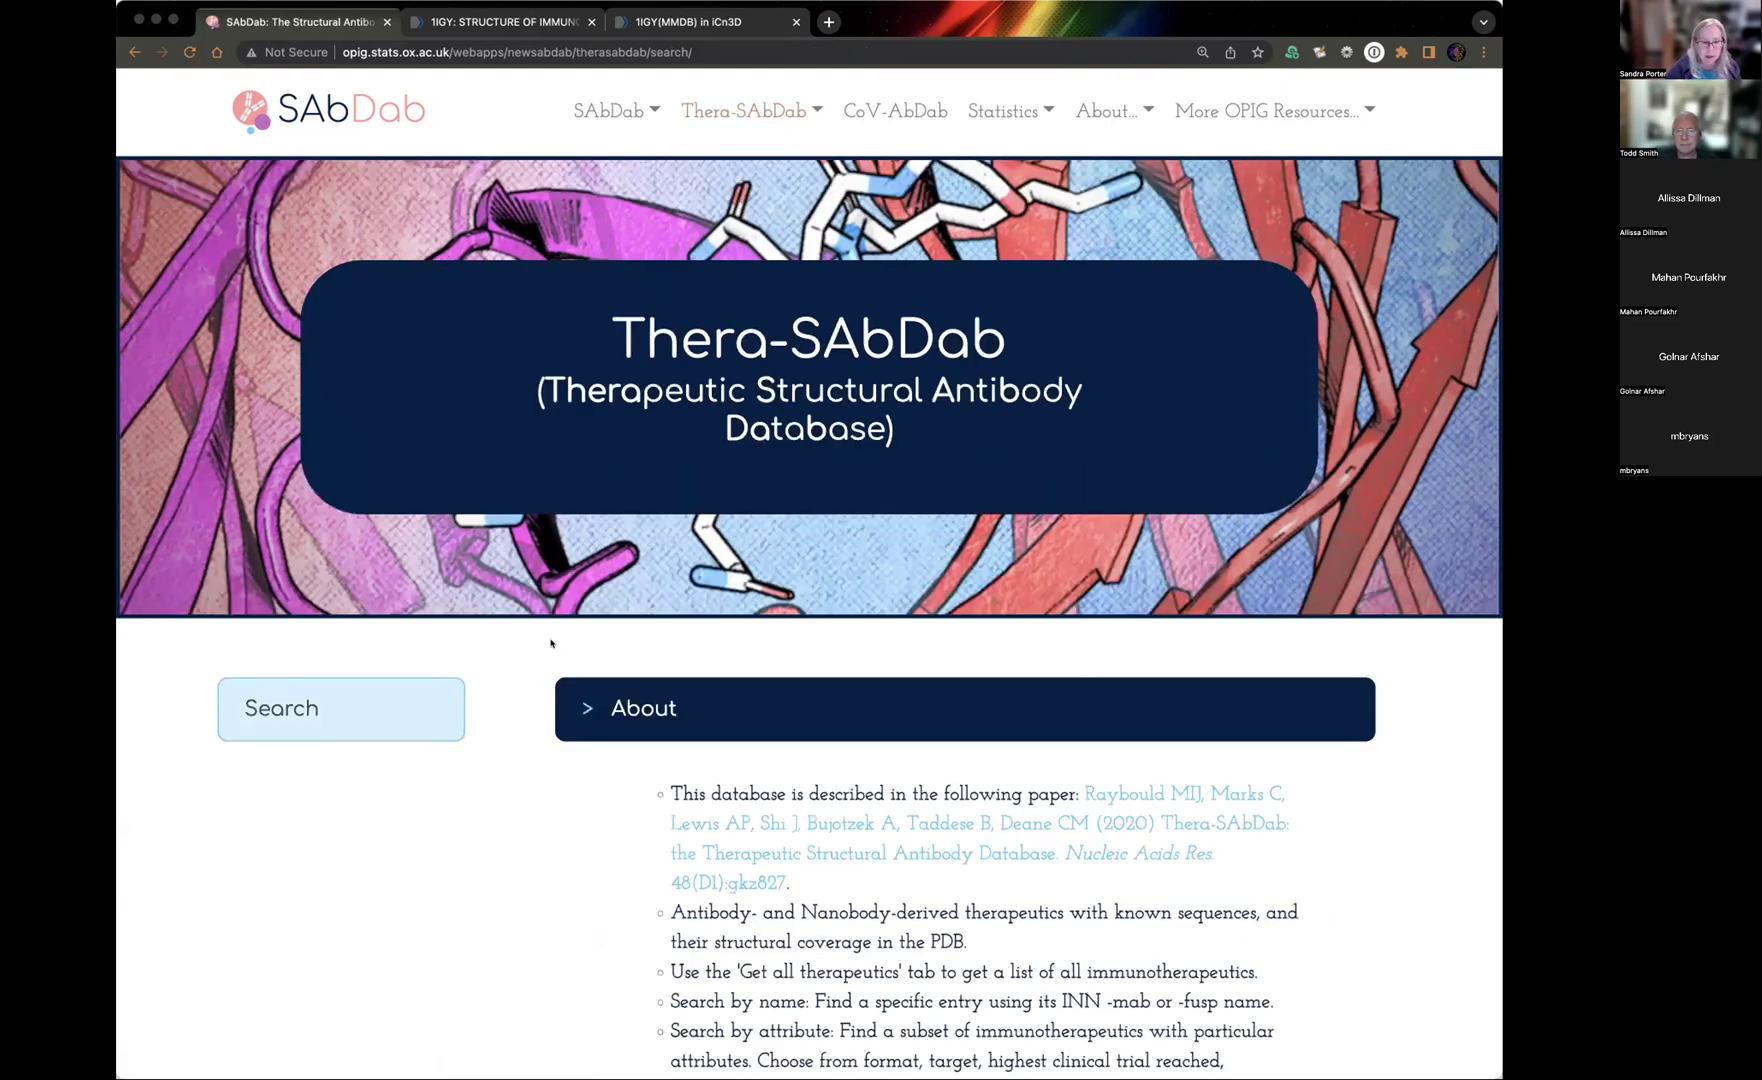
Review the available therapeutic search types and expand the search by attribute form.
scroll(507, 814, down, 8)
scroll(507, 814, down, 6)
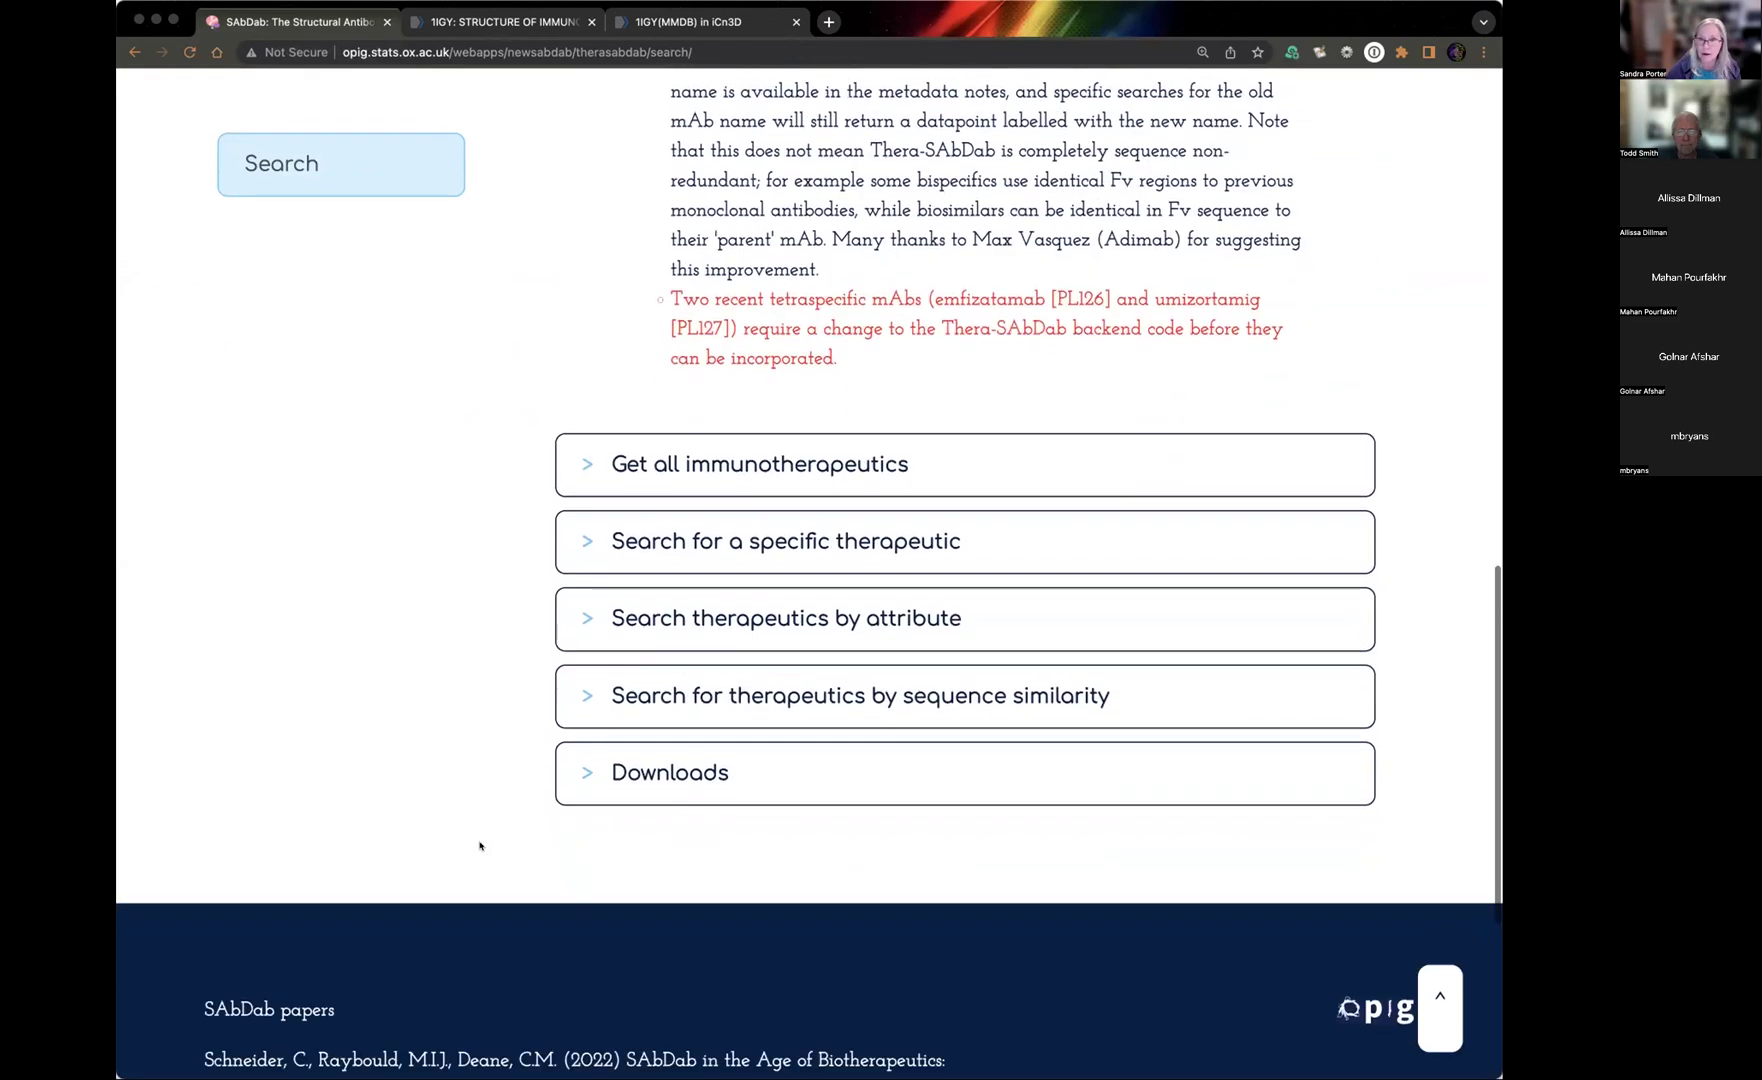
scroll(417, 690, down, 1)
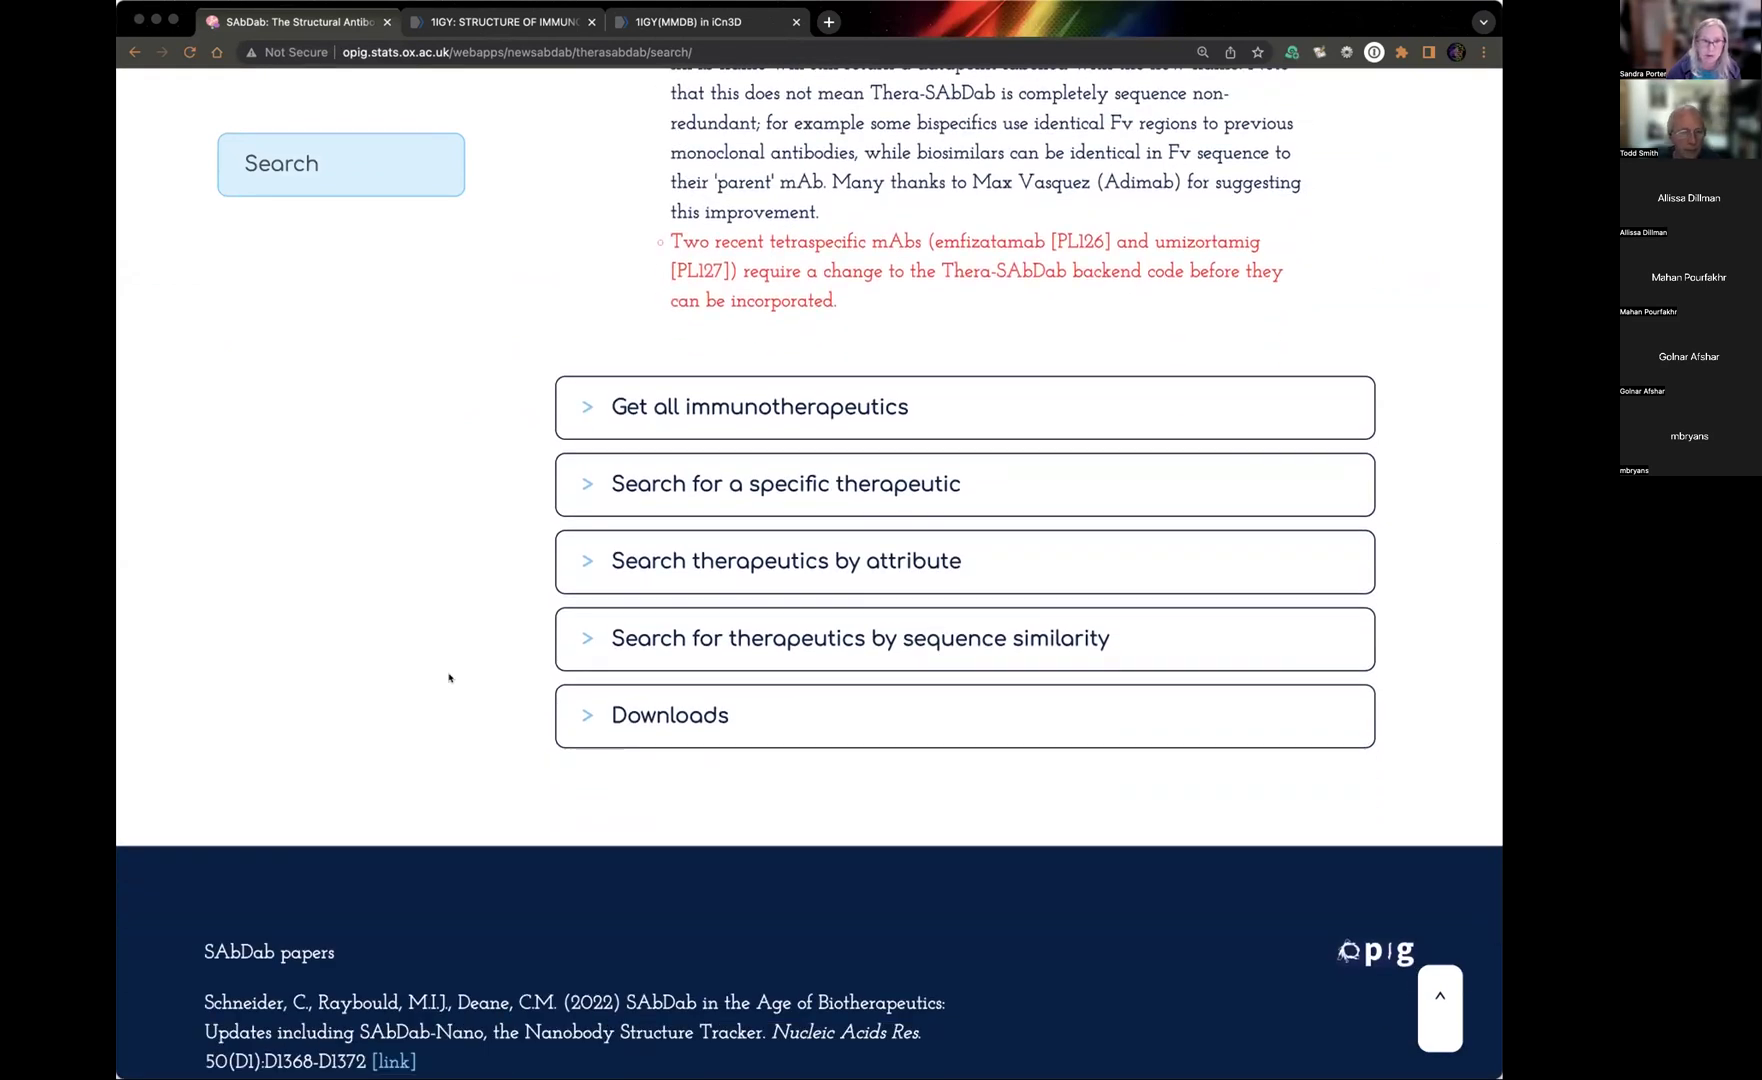
scroll(407, 667, down, 1)
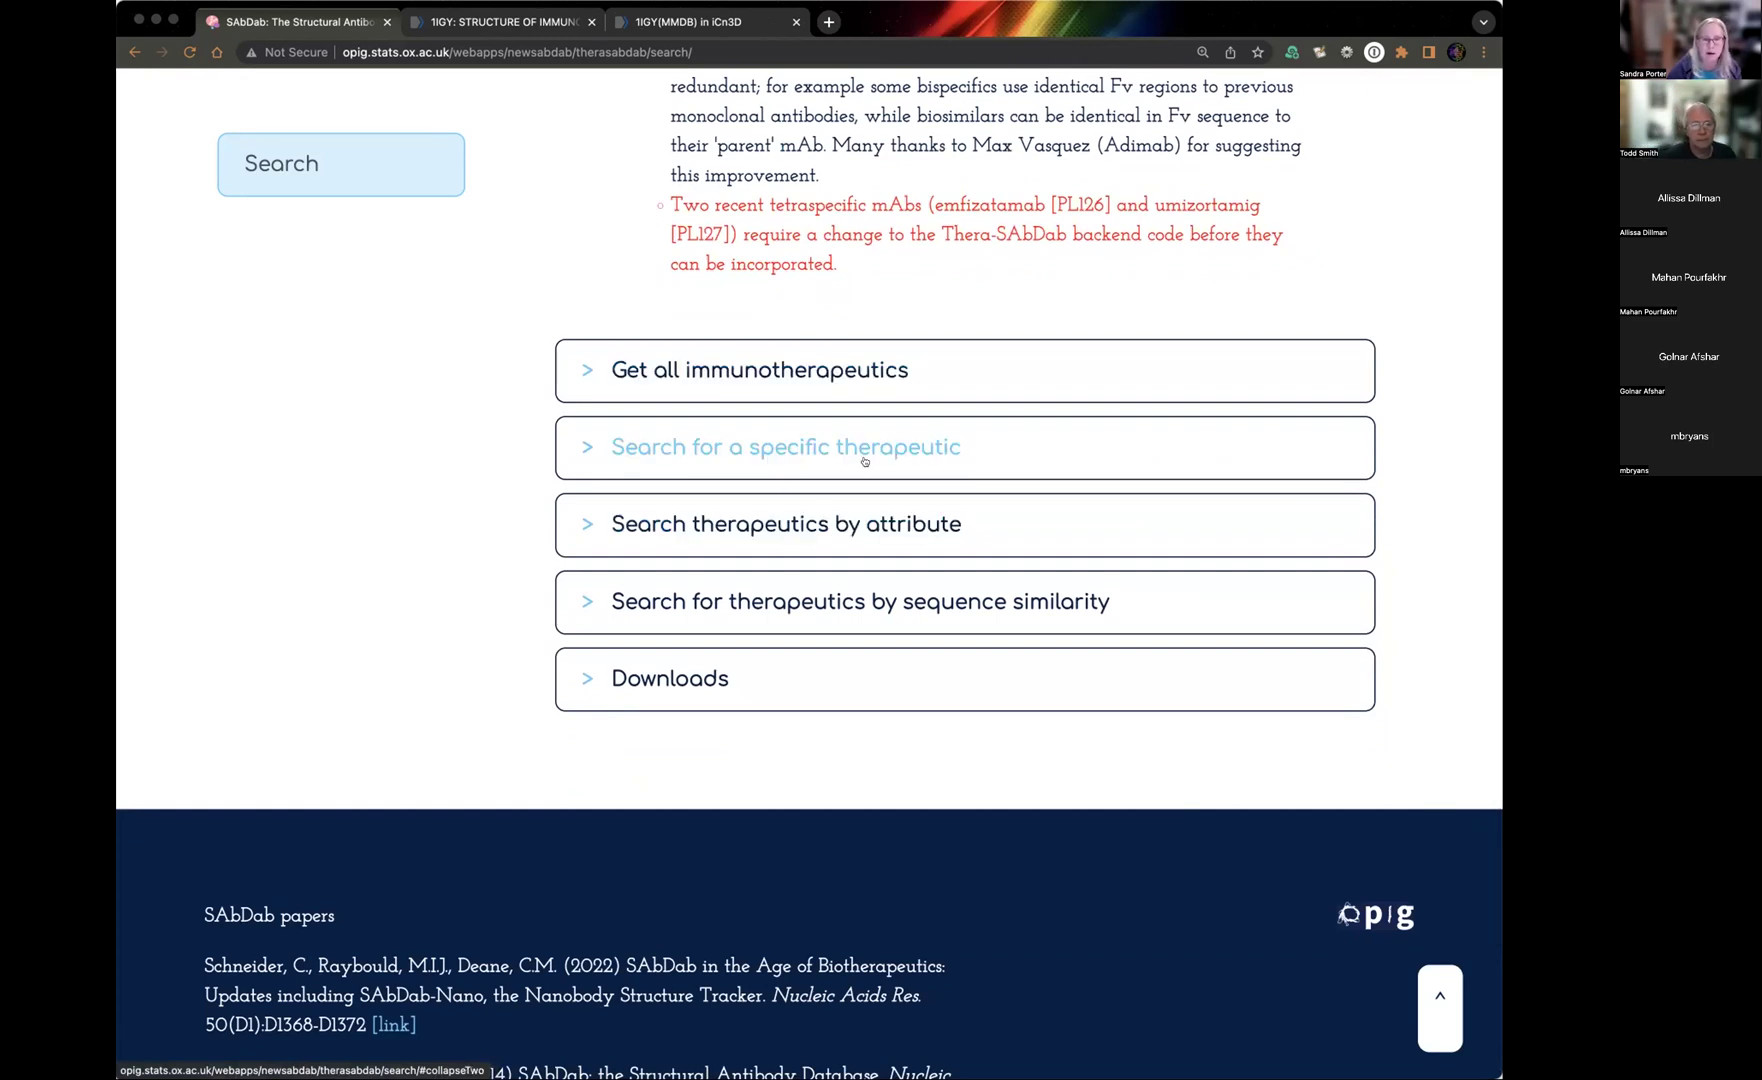
click(809, 523)
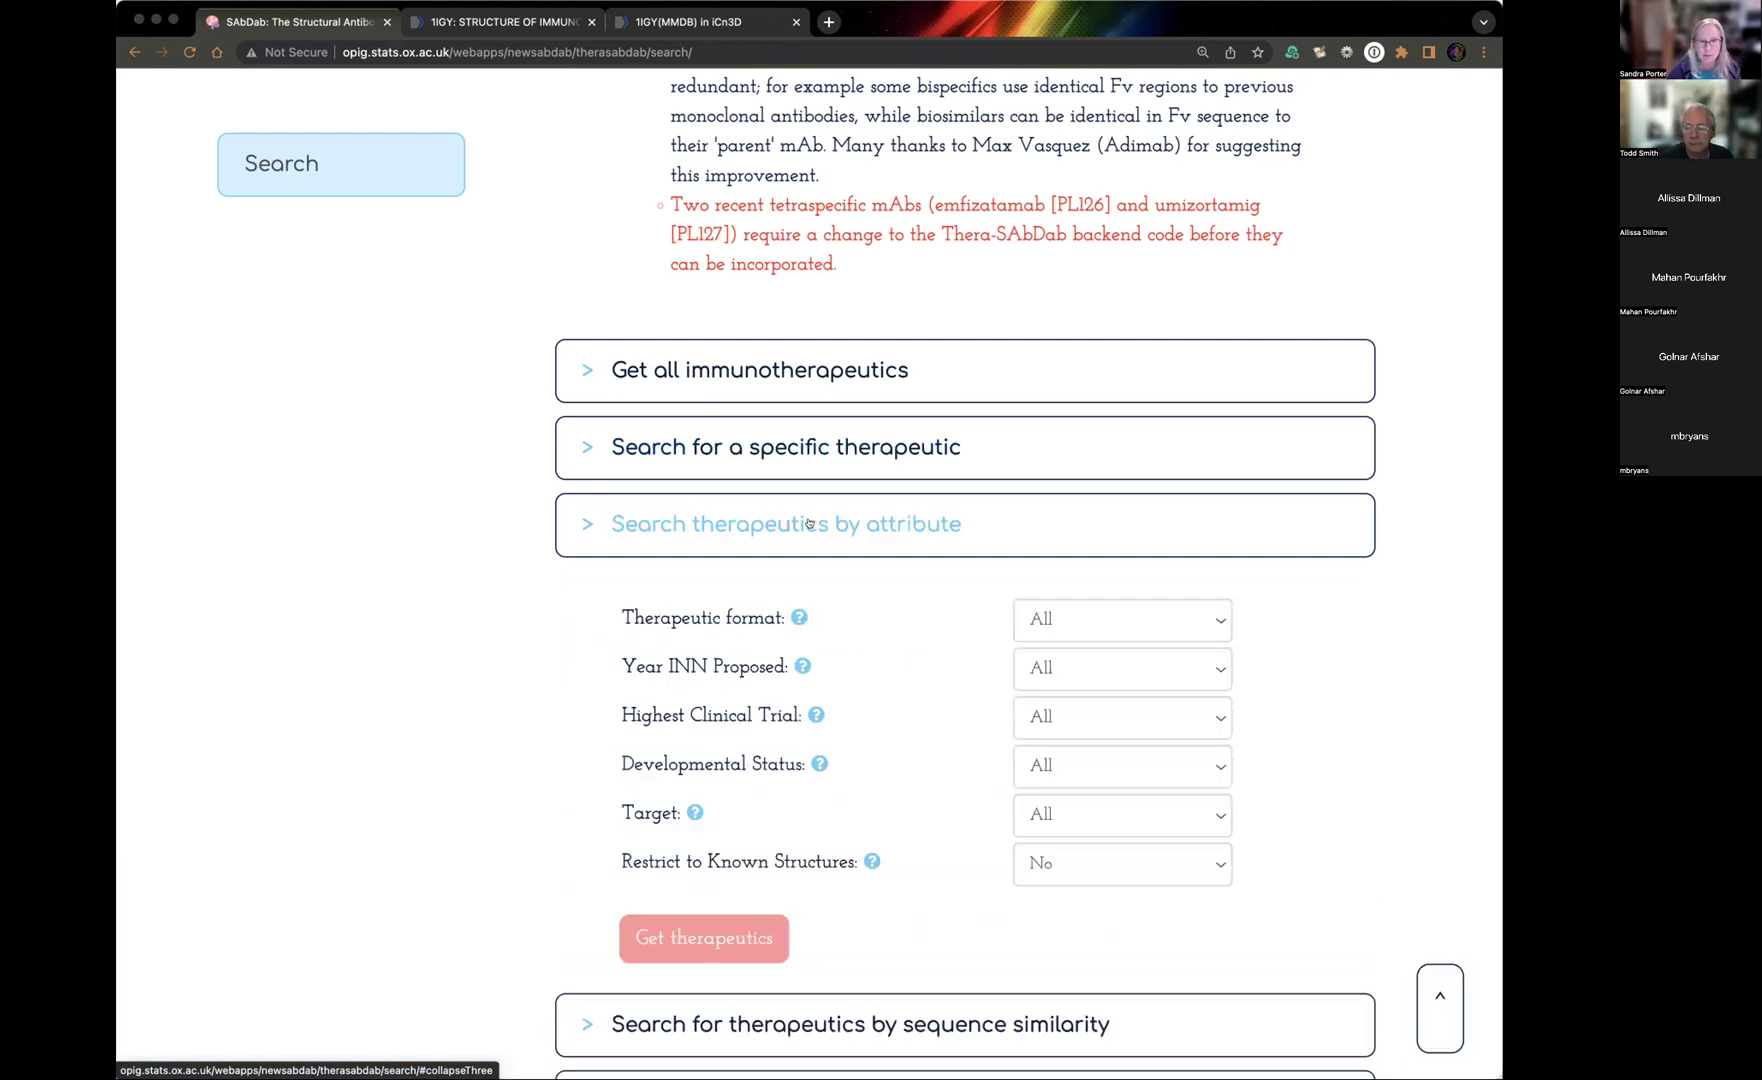
Search the therapeutics by attribute with SARS-CoV-2 Spike RBD as the target, leaving every other criterion at its default.
click(1161, 816)
click(429, 746)
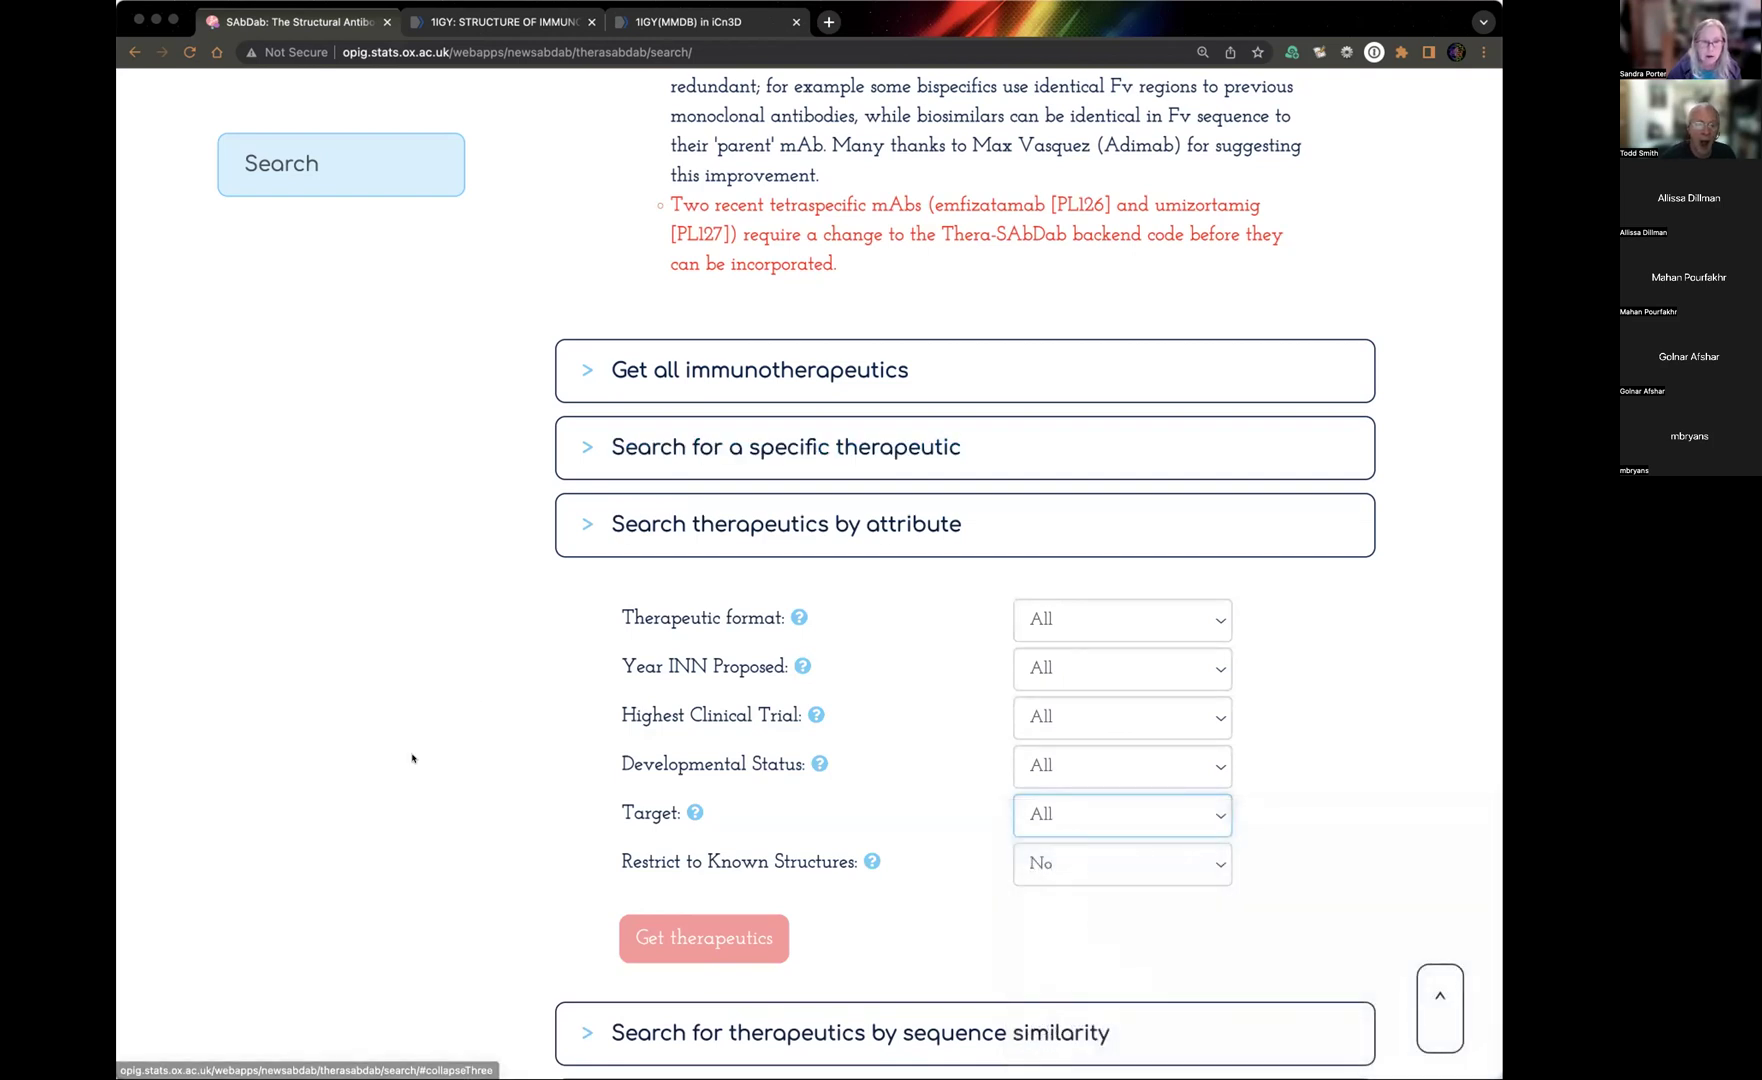
scroll(413, 755, down, 3)
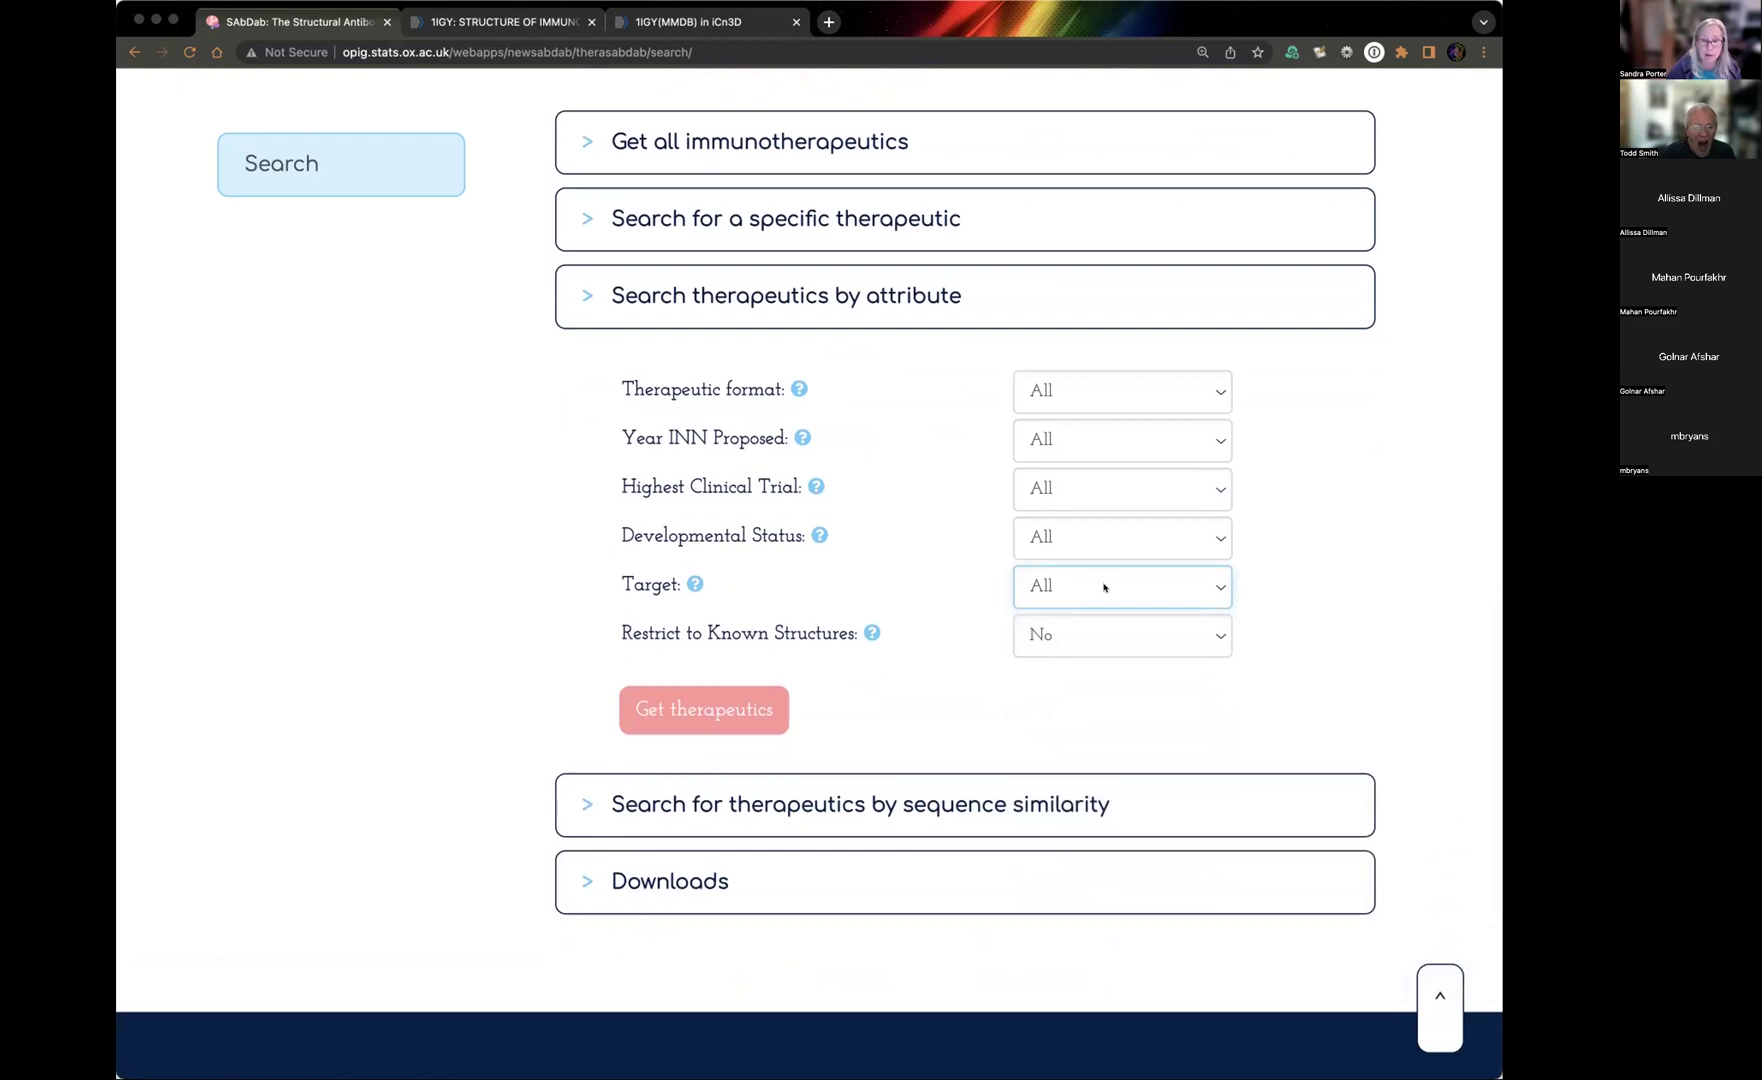
click(1104, 587)
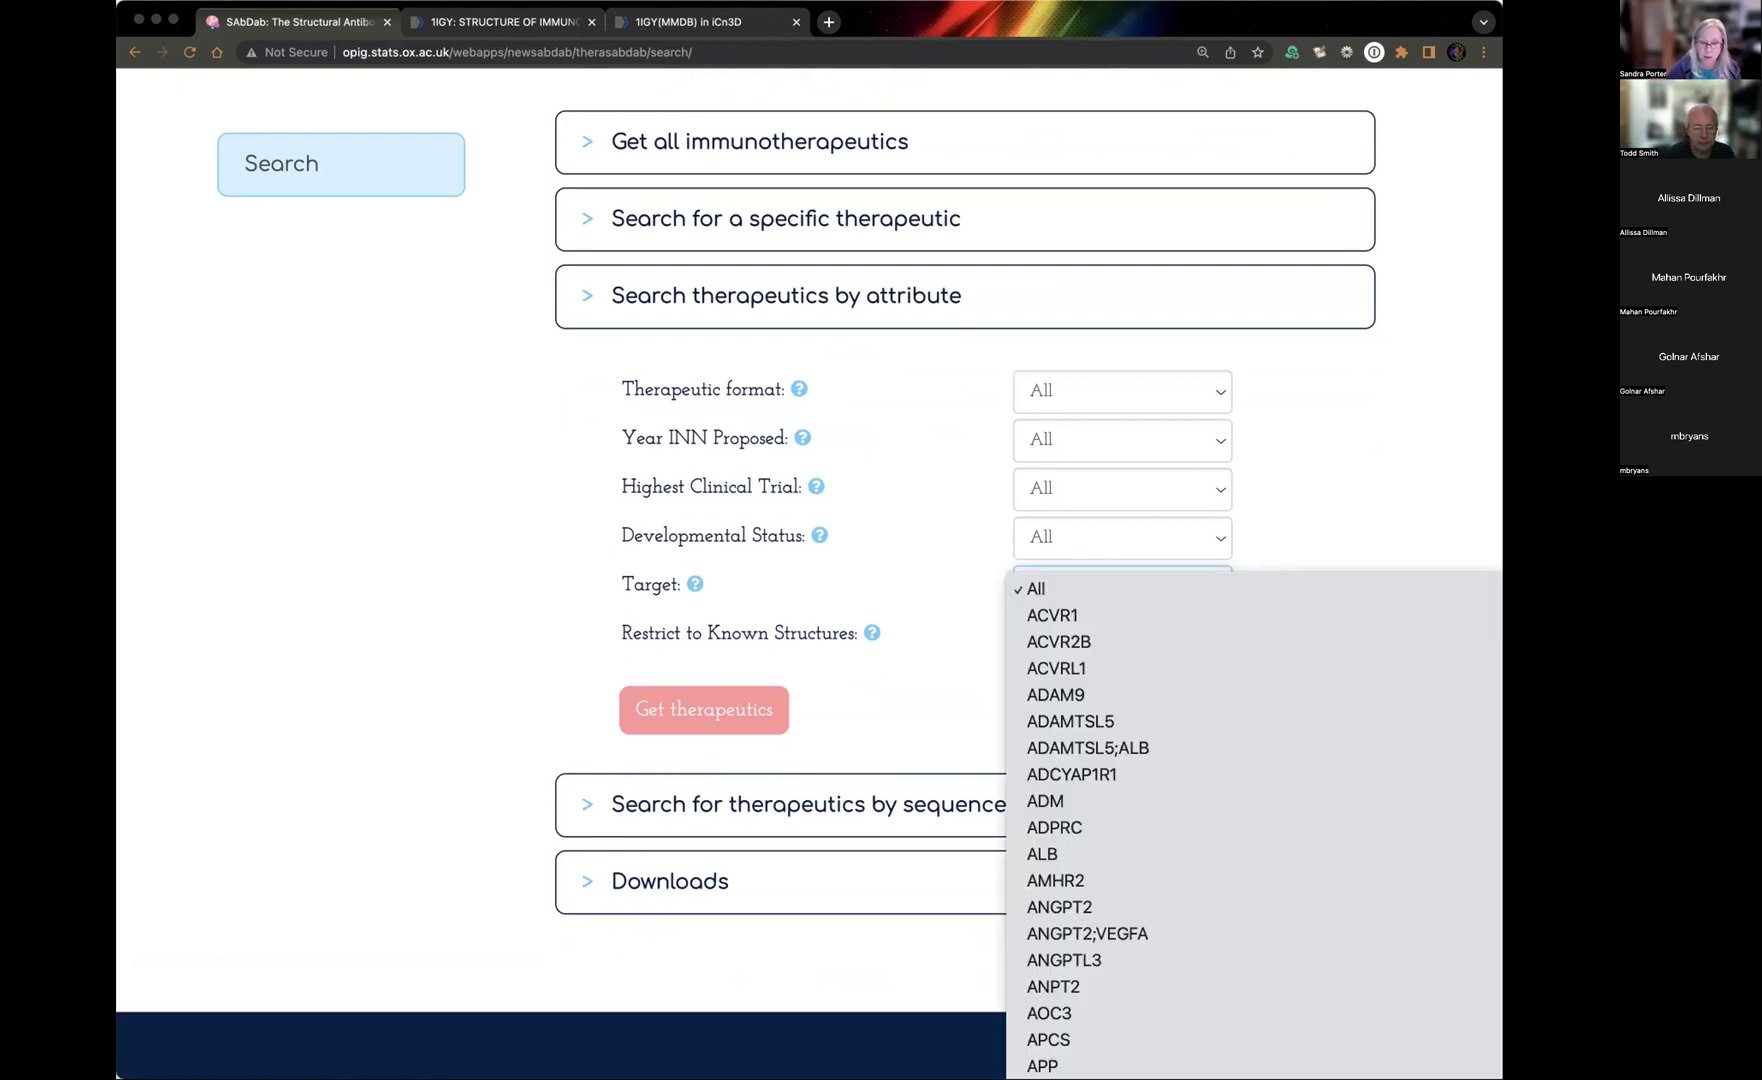
scroll(1104, 853, down, 10)
scroll(1104, 853, down, 5)
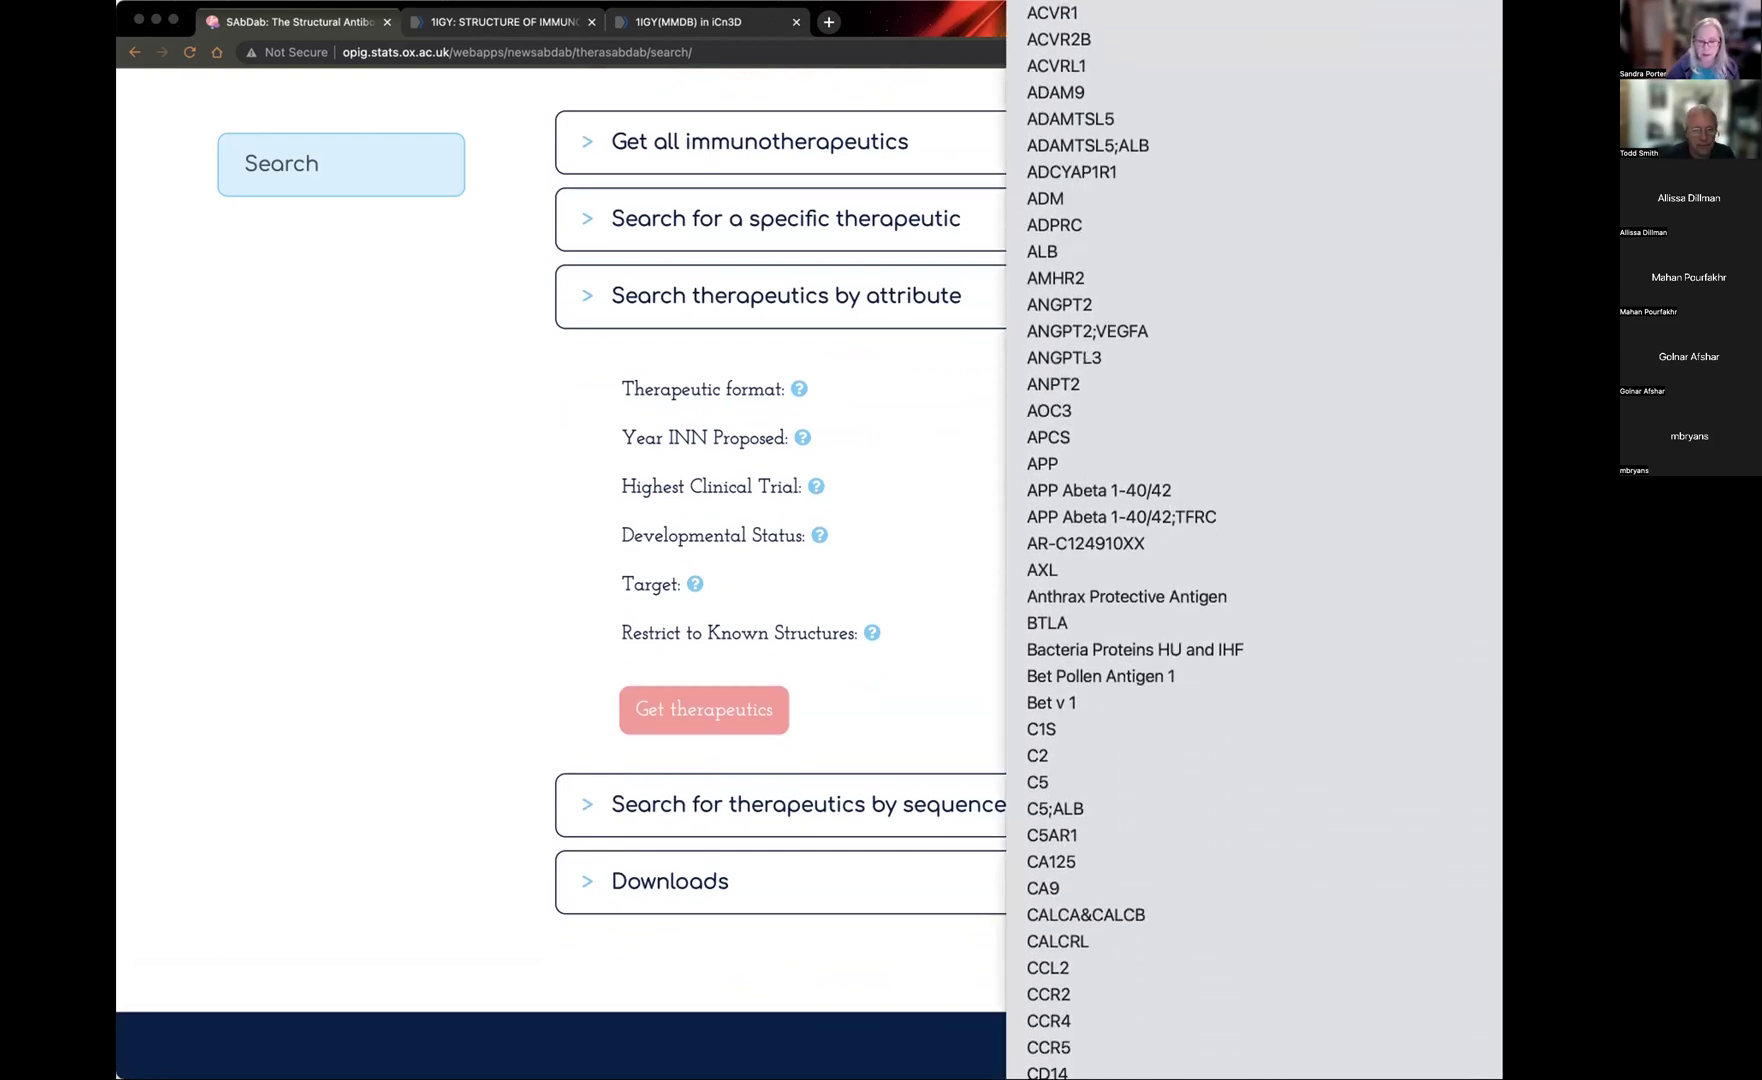
scroll(1215, 703, down, 15)
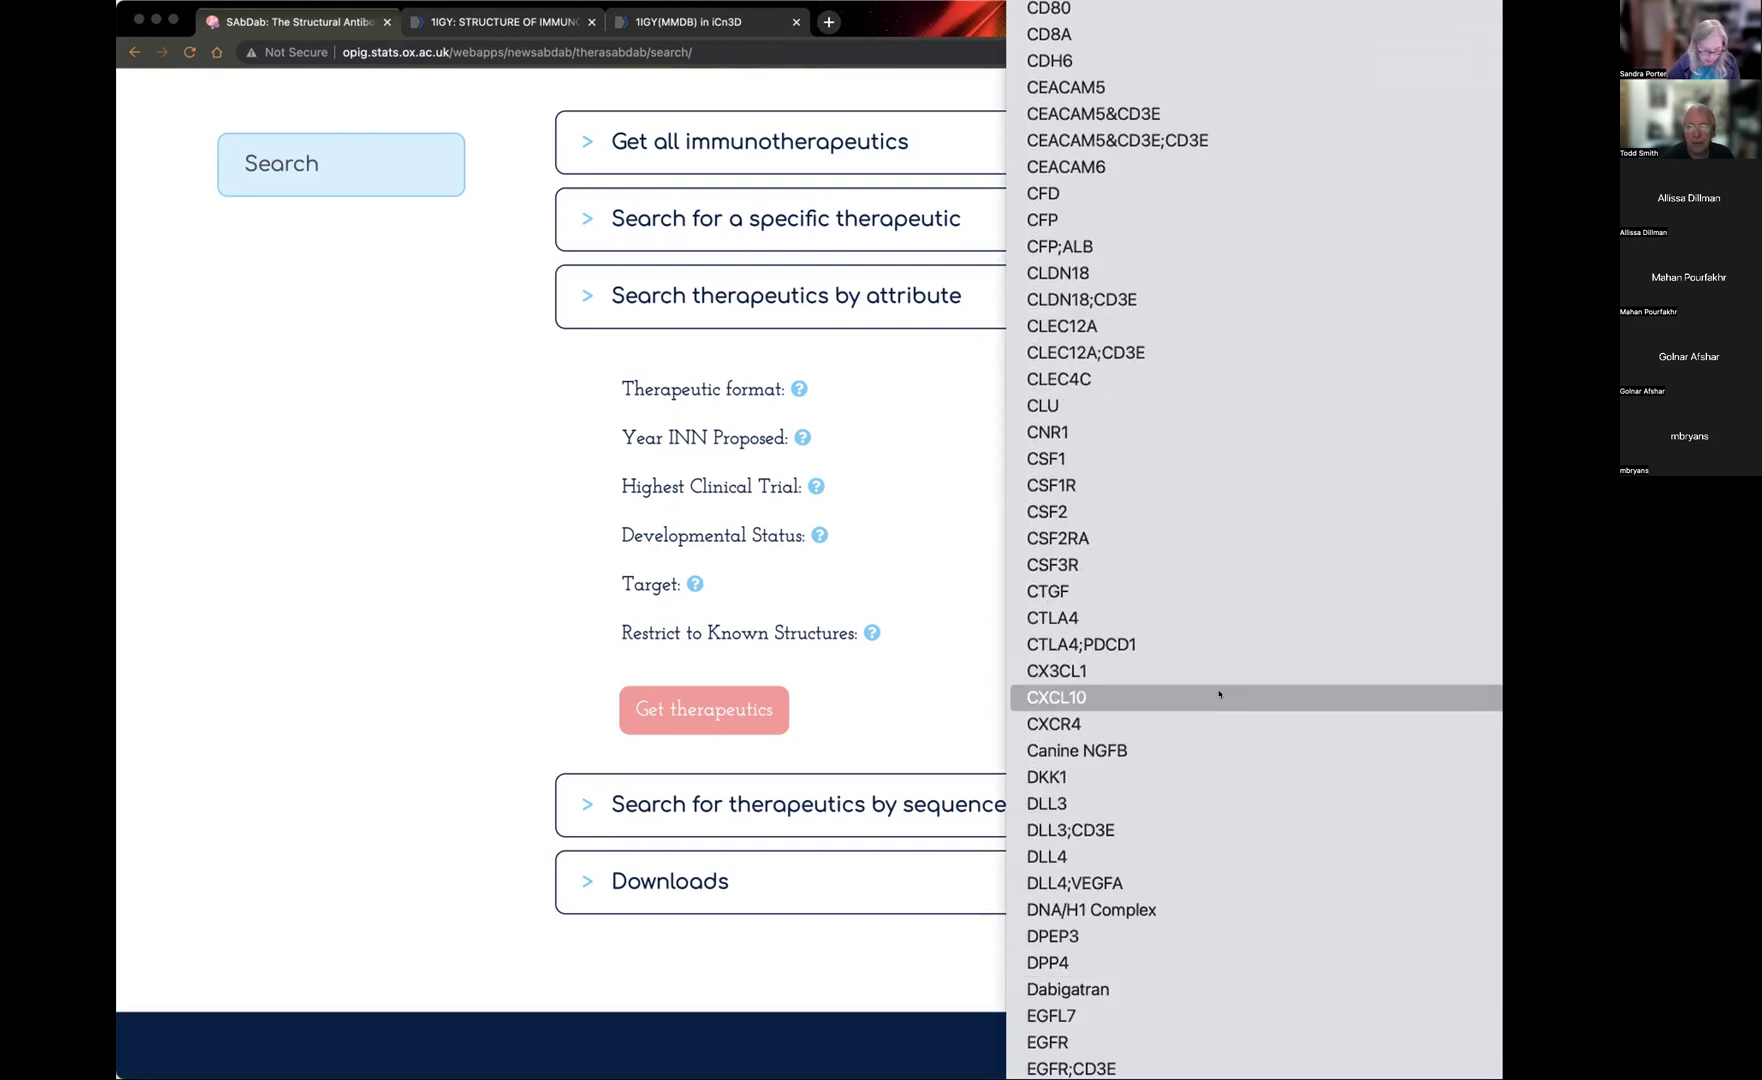
scroll(1219, 693, down, 20)
click(1138, 588)
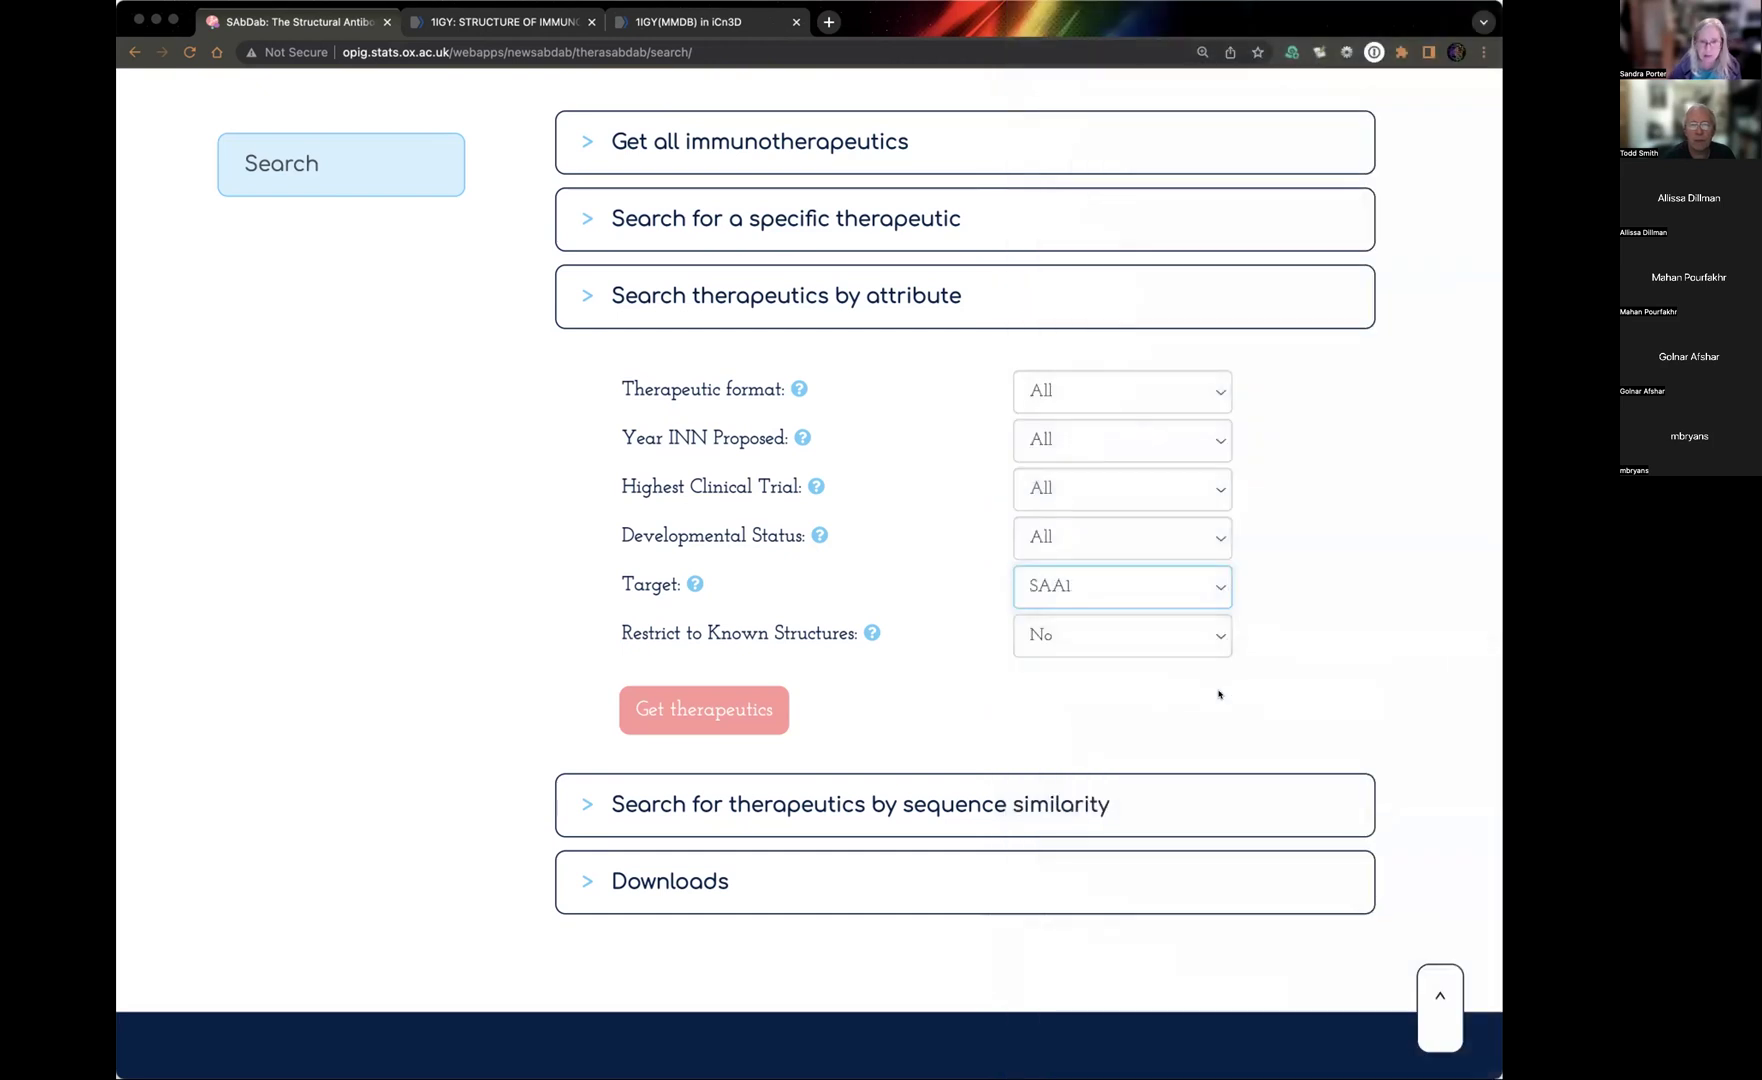
click(1138, 586)
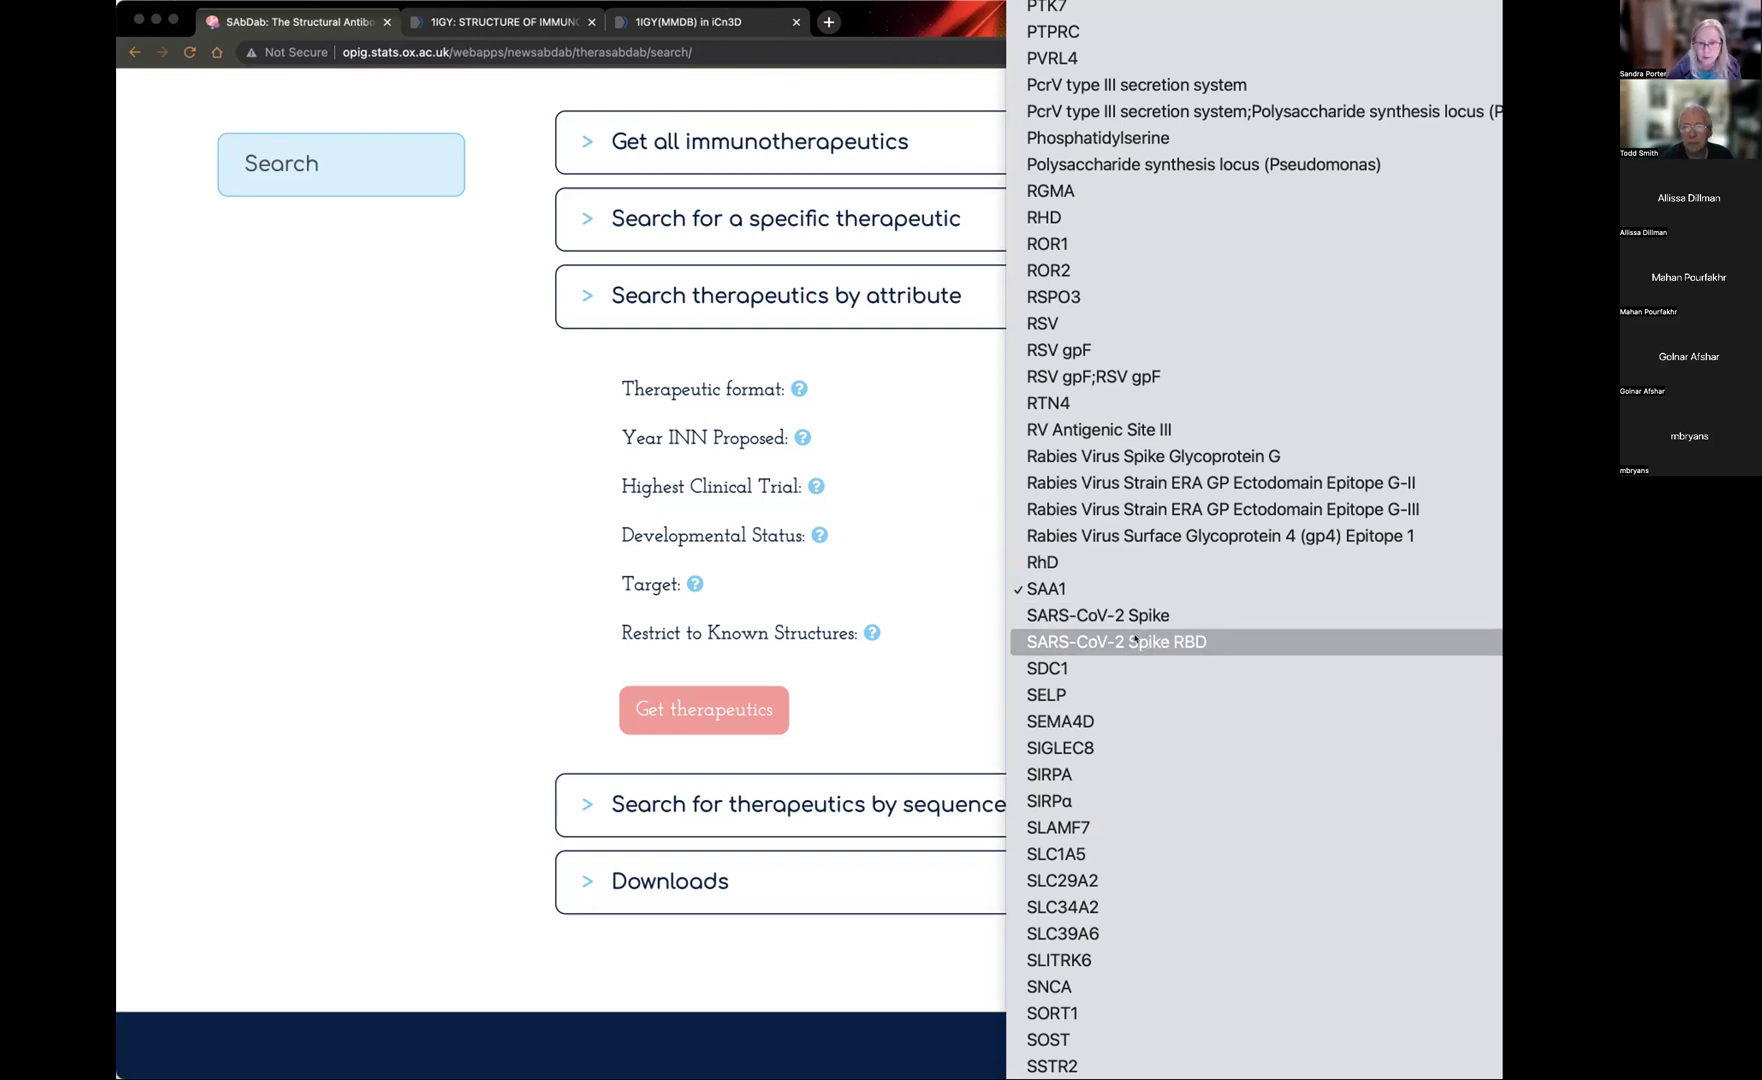
click(1137, 632)
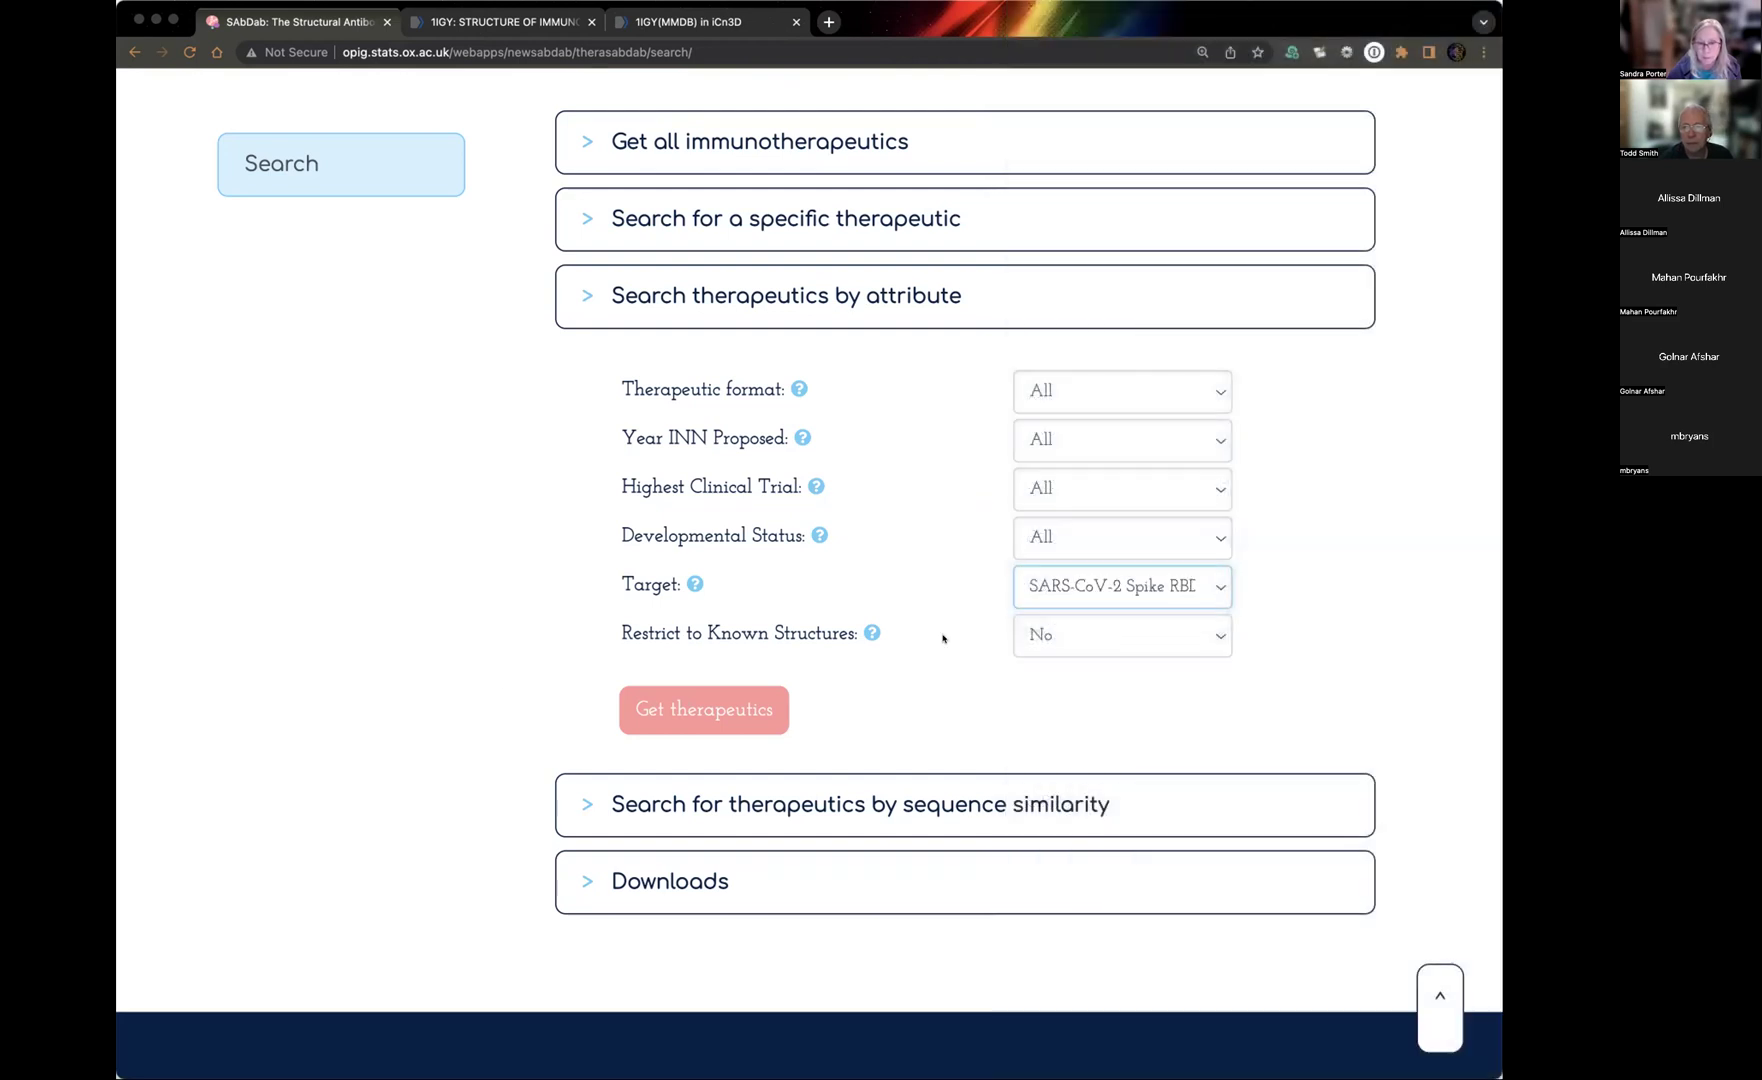
click(705, 710)
Examine the matching SARS-CoV-2 Spike RBD therapeutics, comparing their formats, highest clinical trial stages and estimated development statuses.
scroll(423, 888, down, 6)
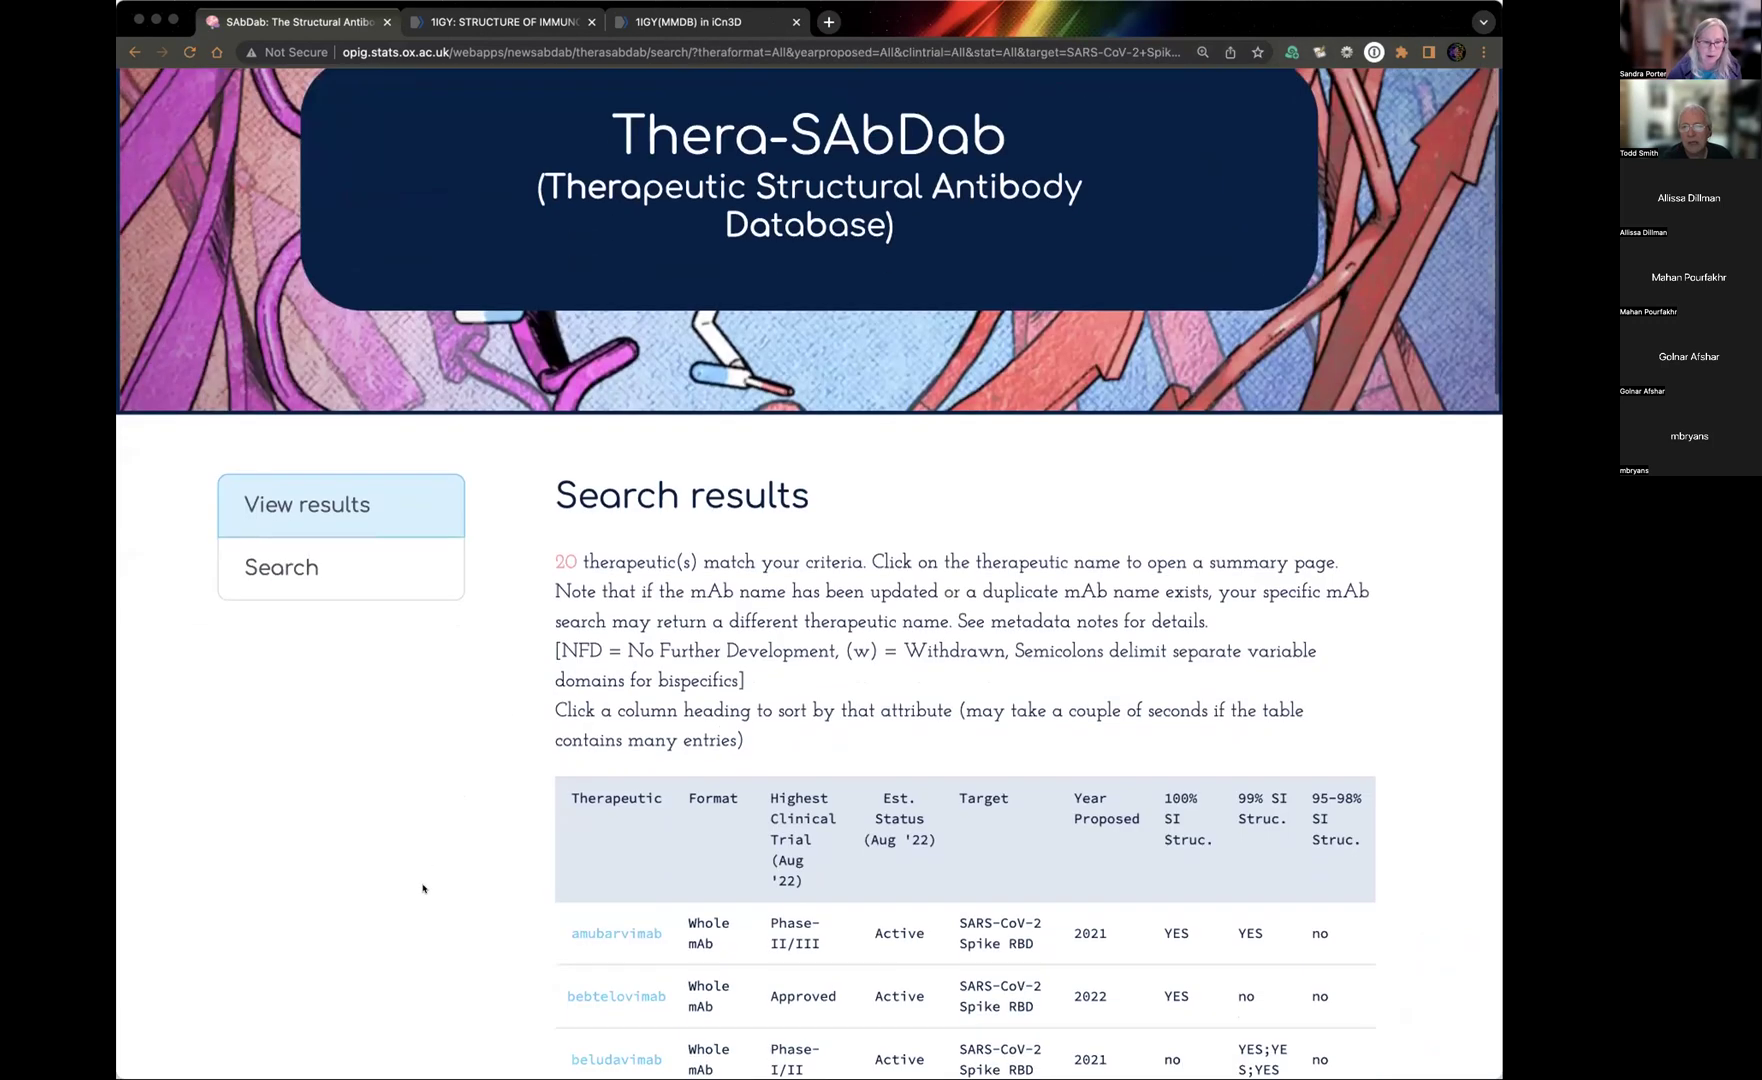
scroll(423, 888, down, 3)
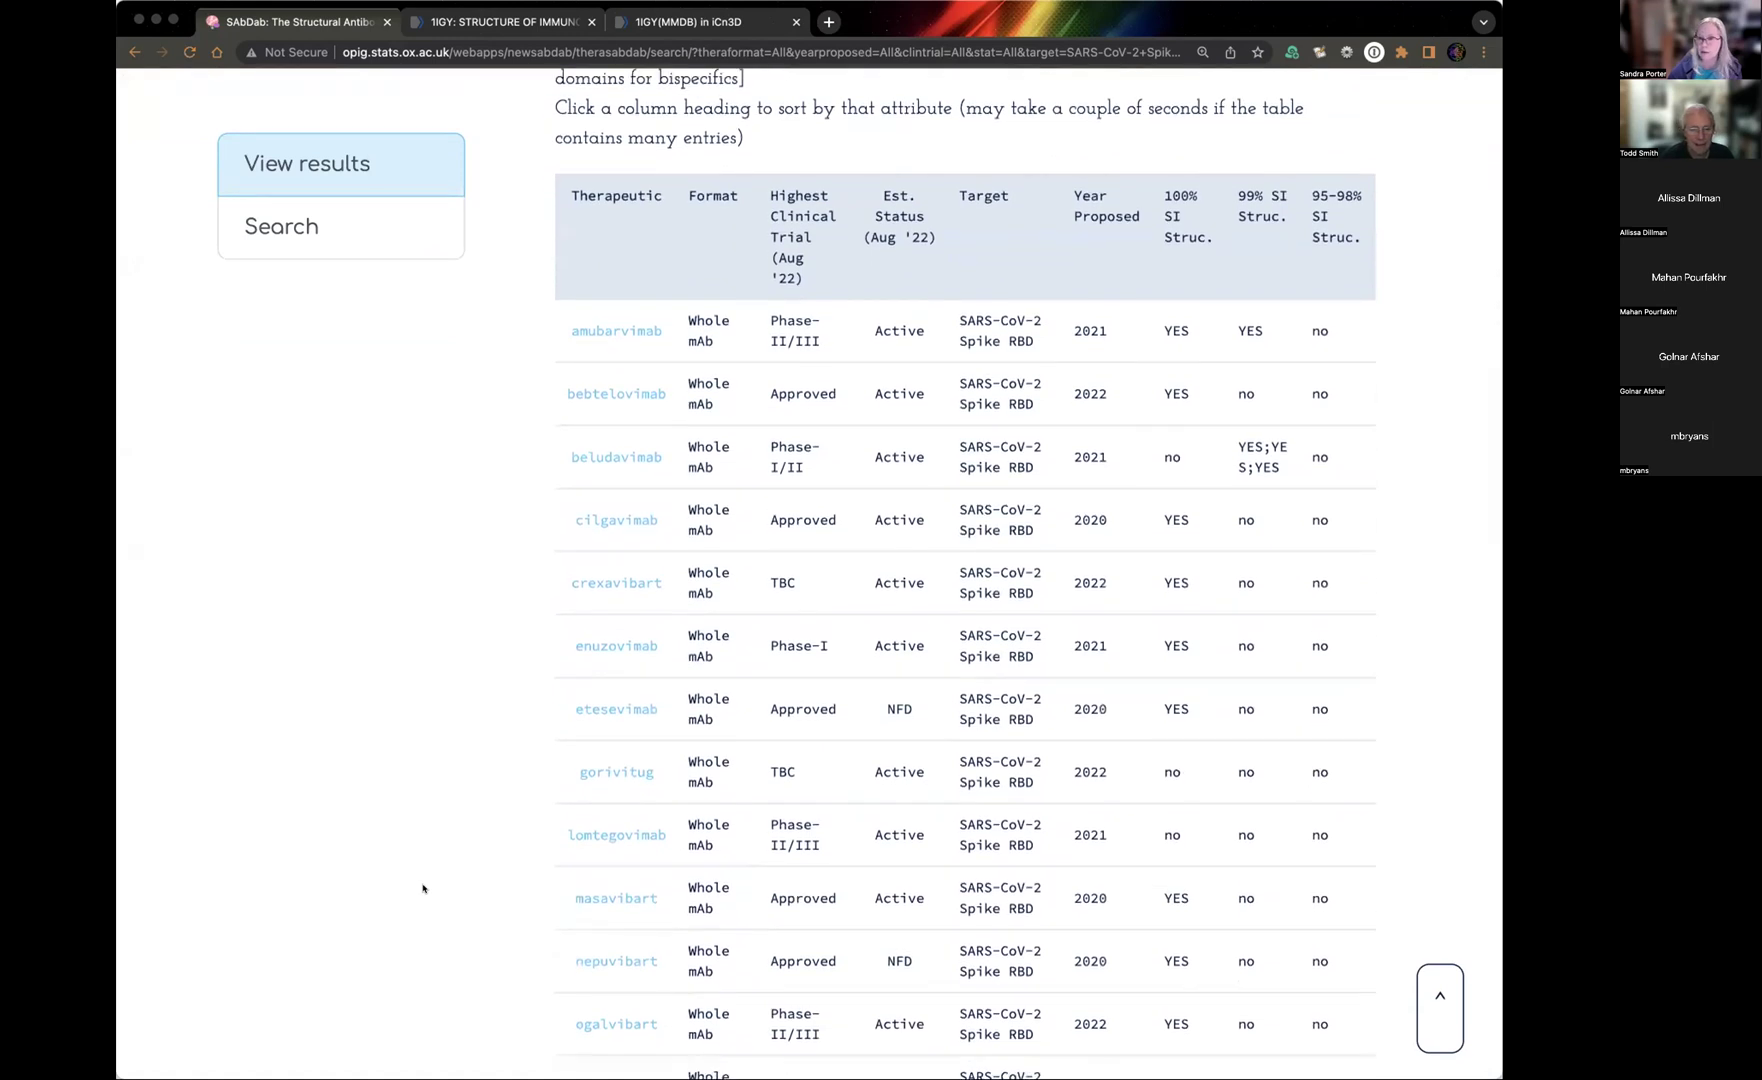
scroll(411, 888, down, 1)
scroll(411, 888, up, 1)
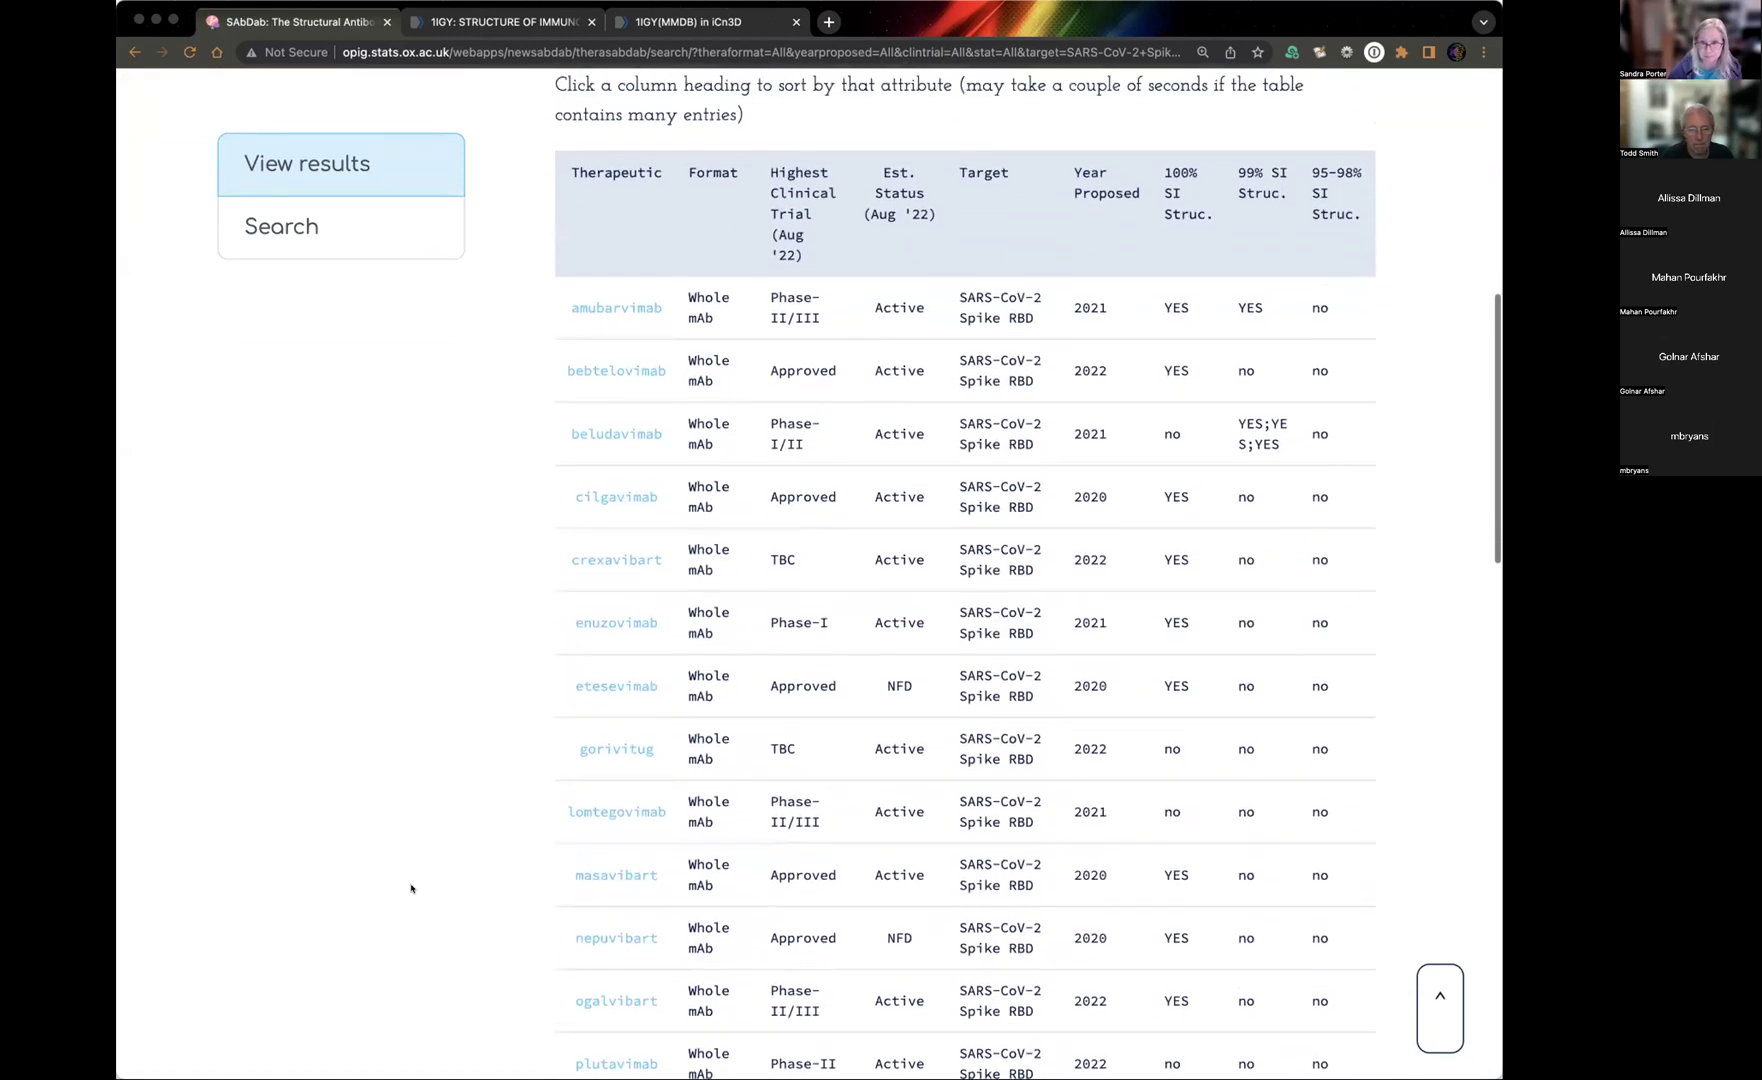
scroll(411, 888, down, 3)
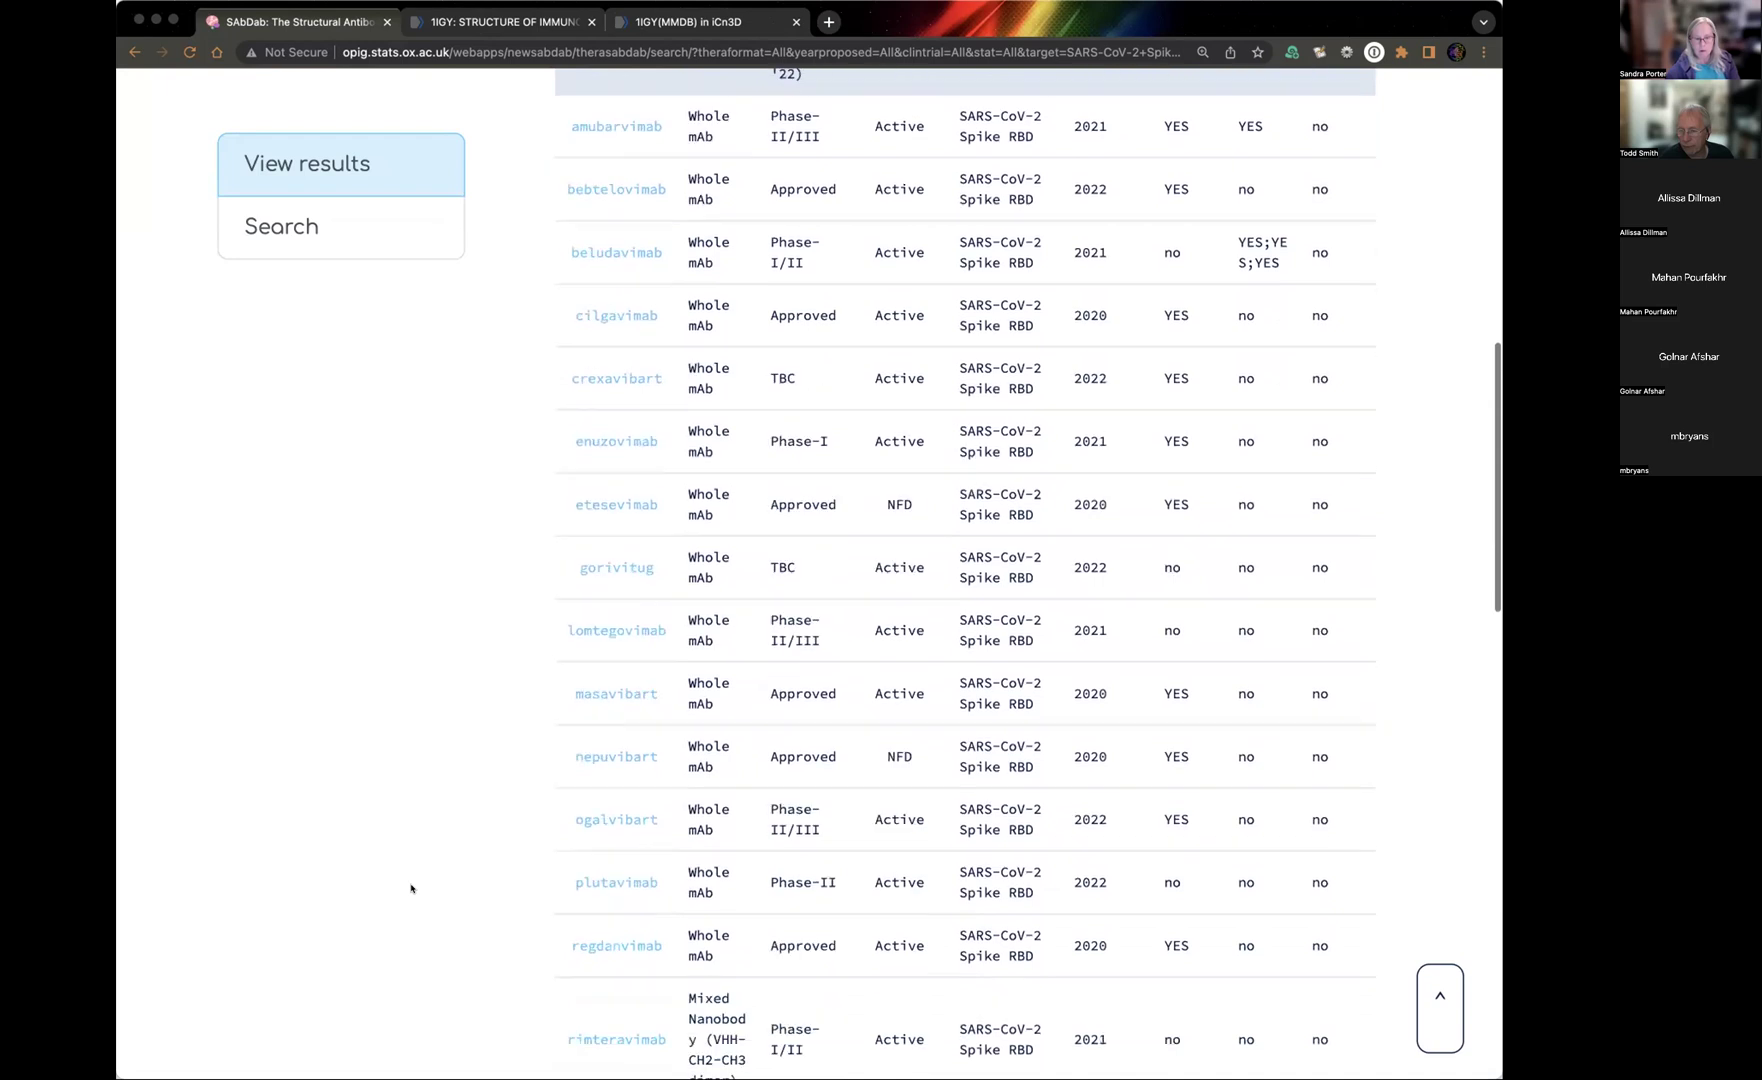
scroll(411, 888, down, 5)
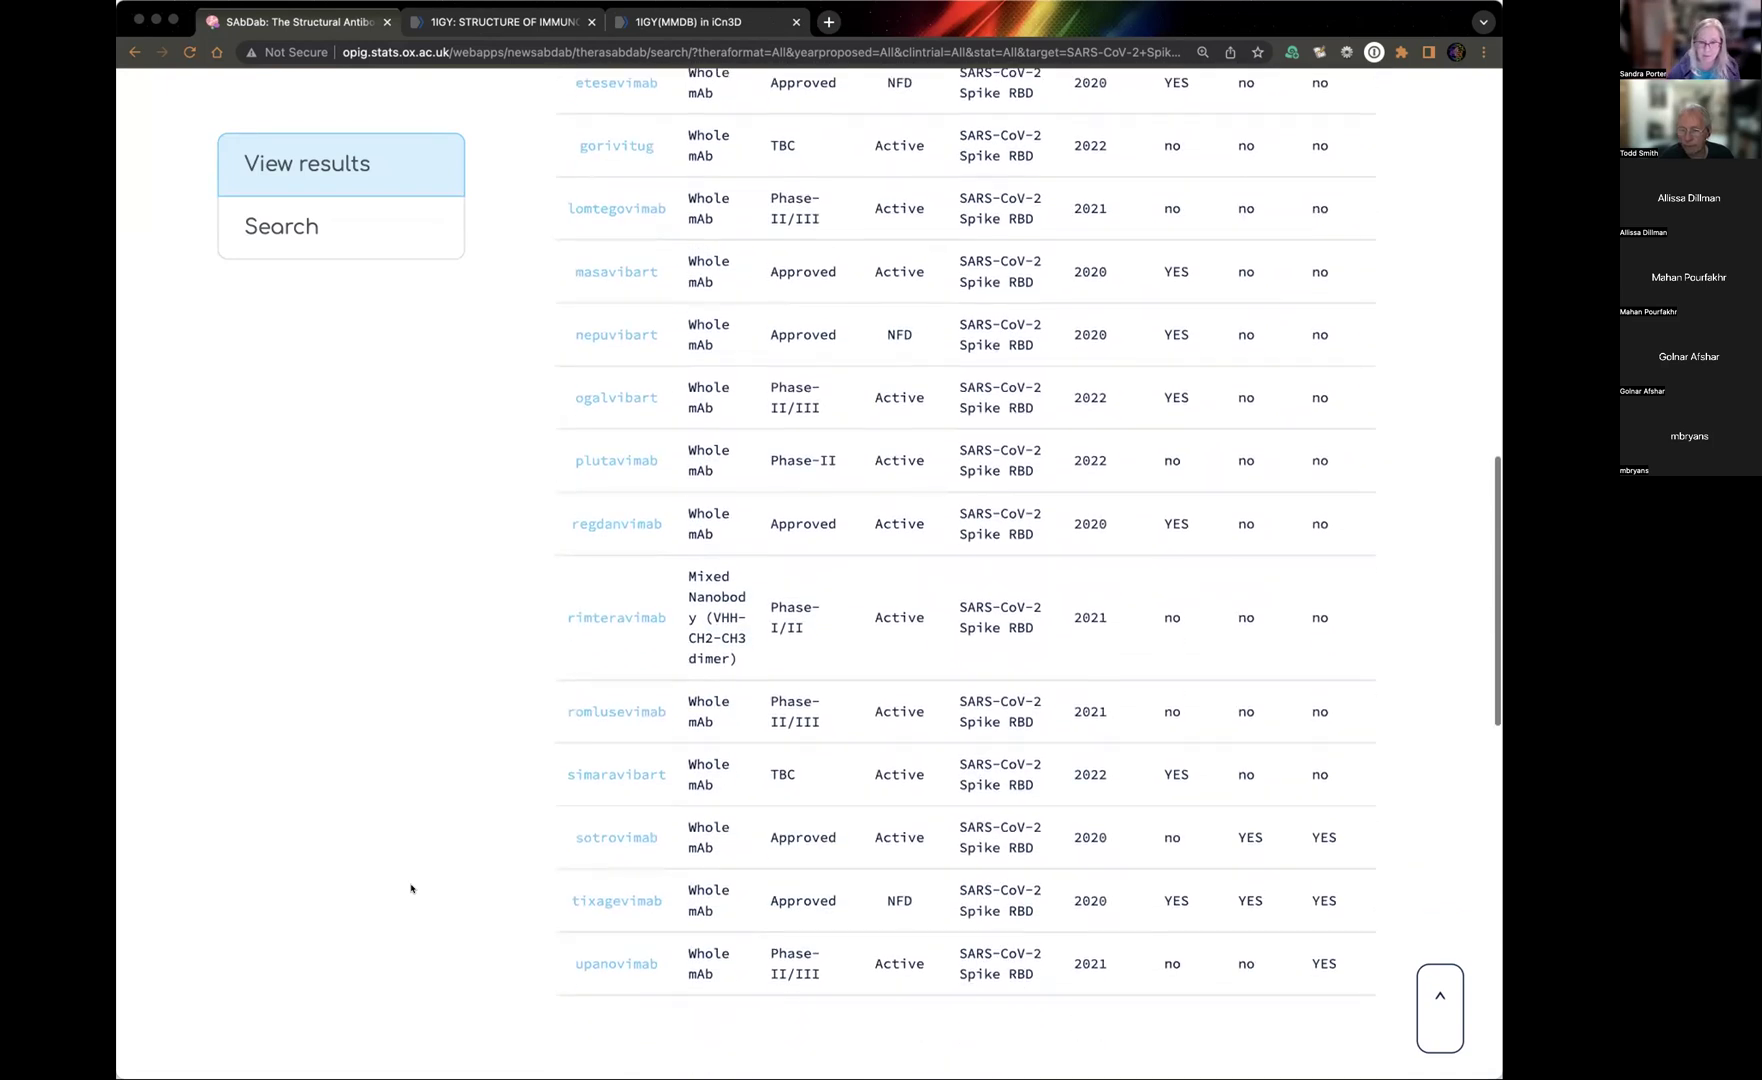
scroll(409, 888, up, 2)
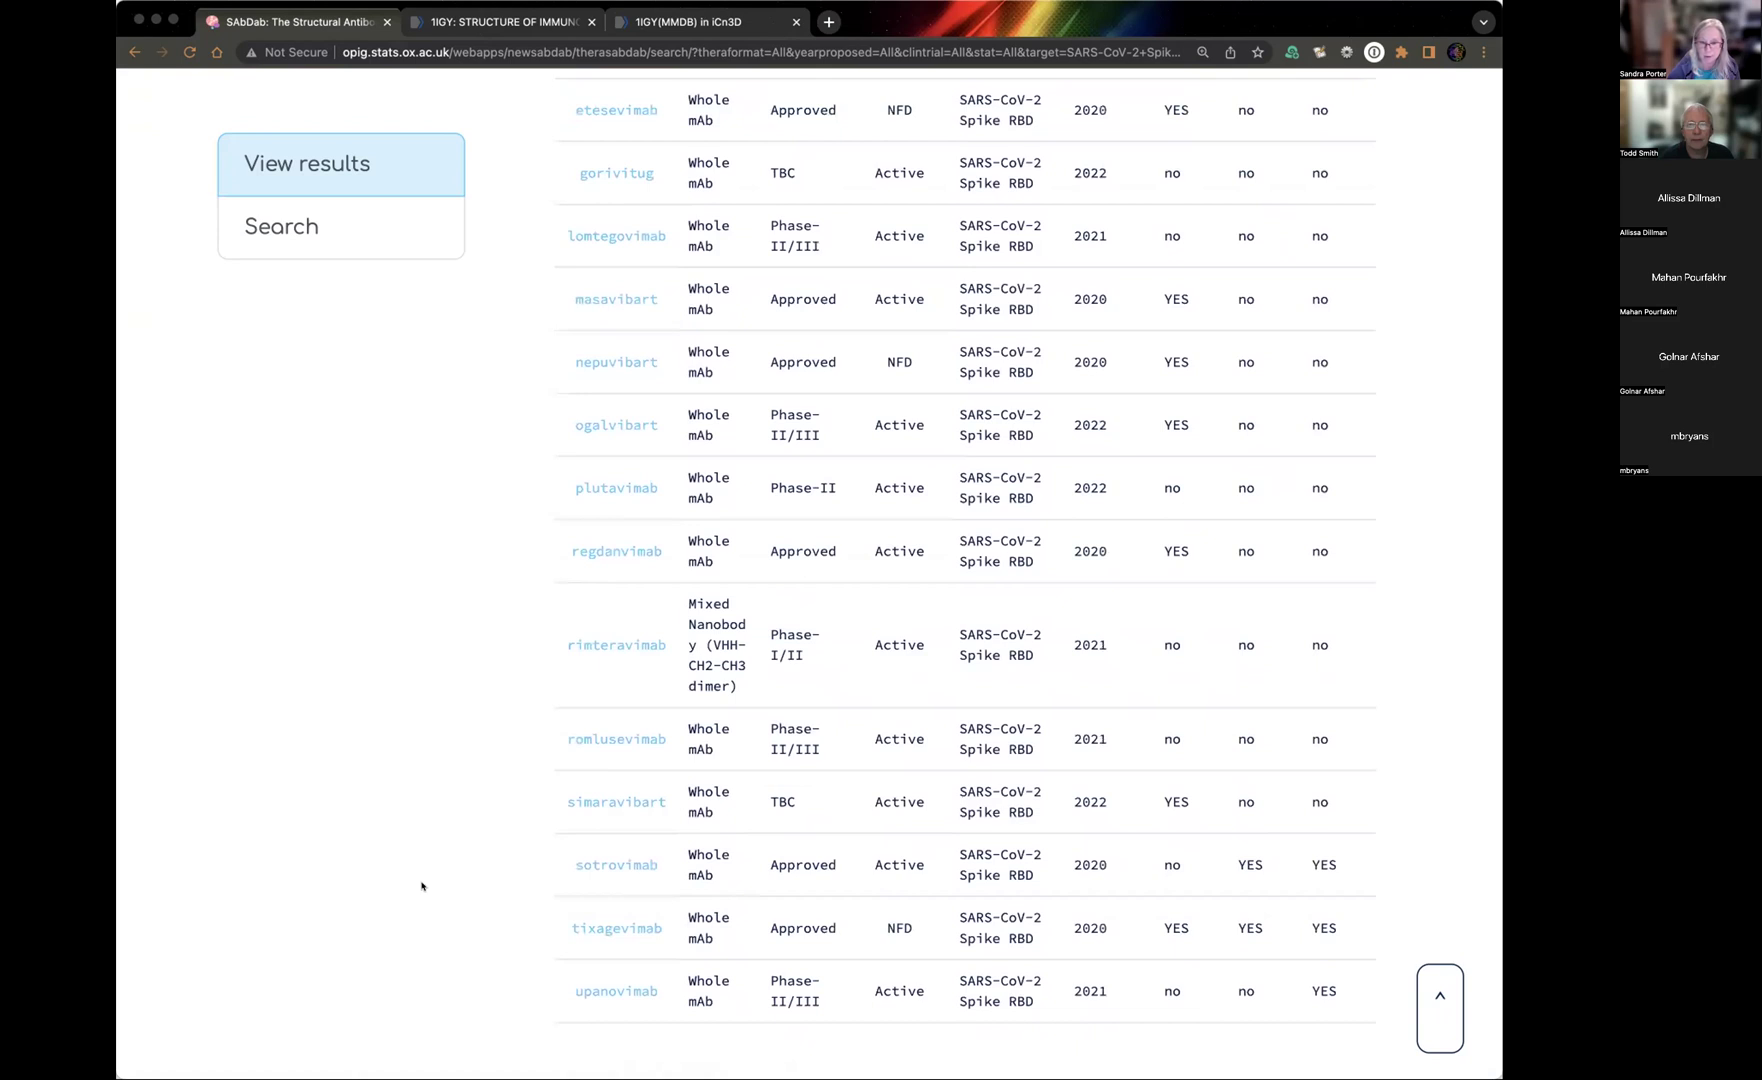
scroll(421, 886, up, 2)
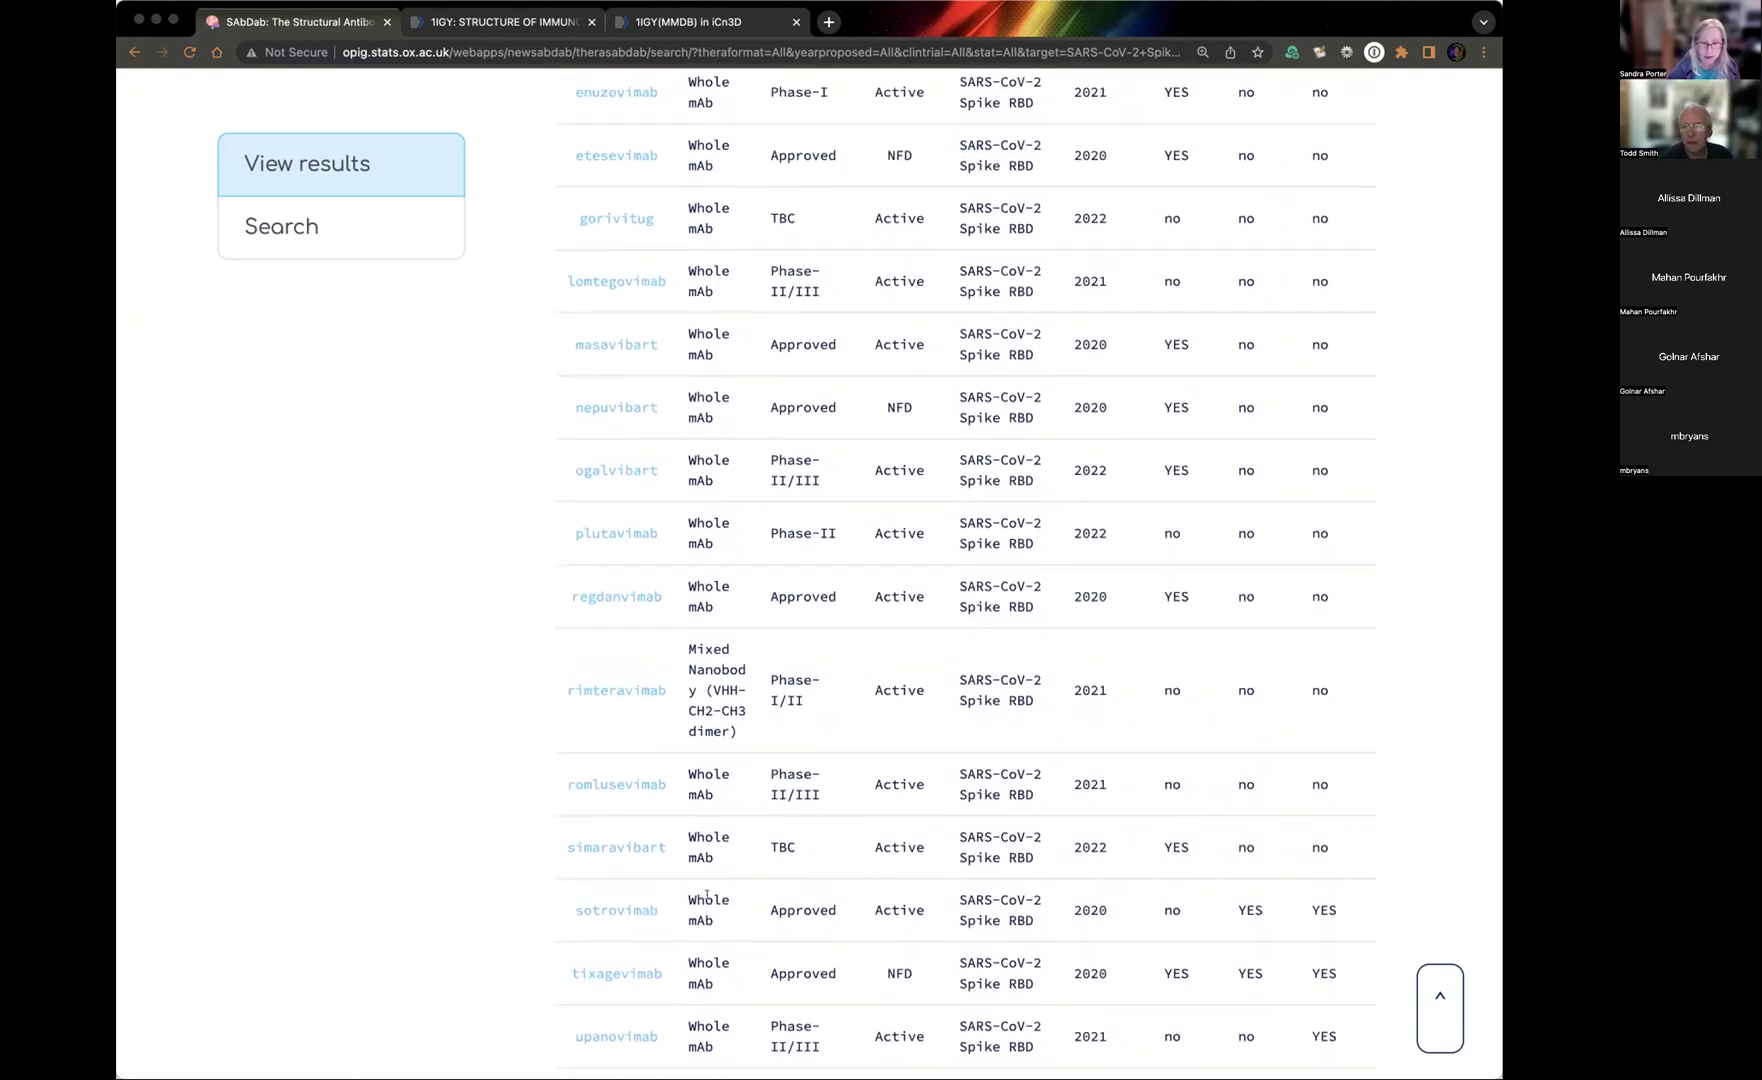
scroll(821, 666, up, 5)
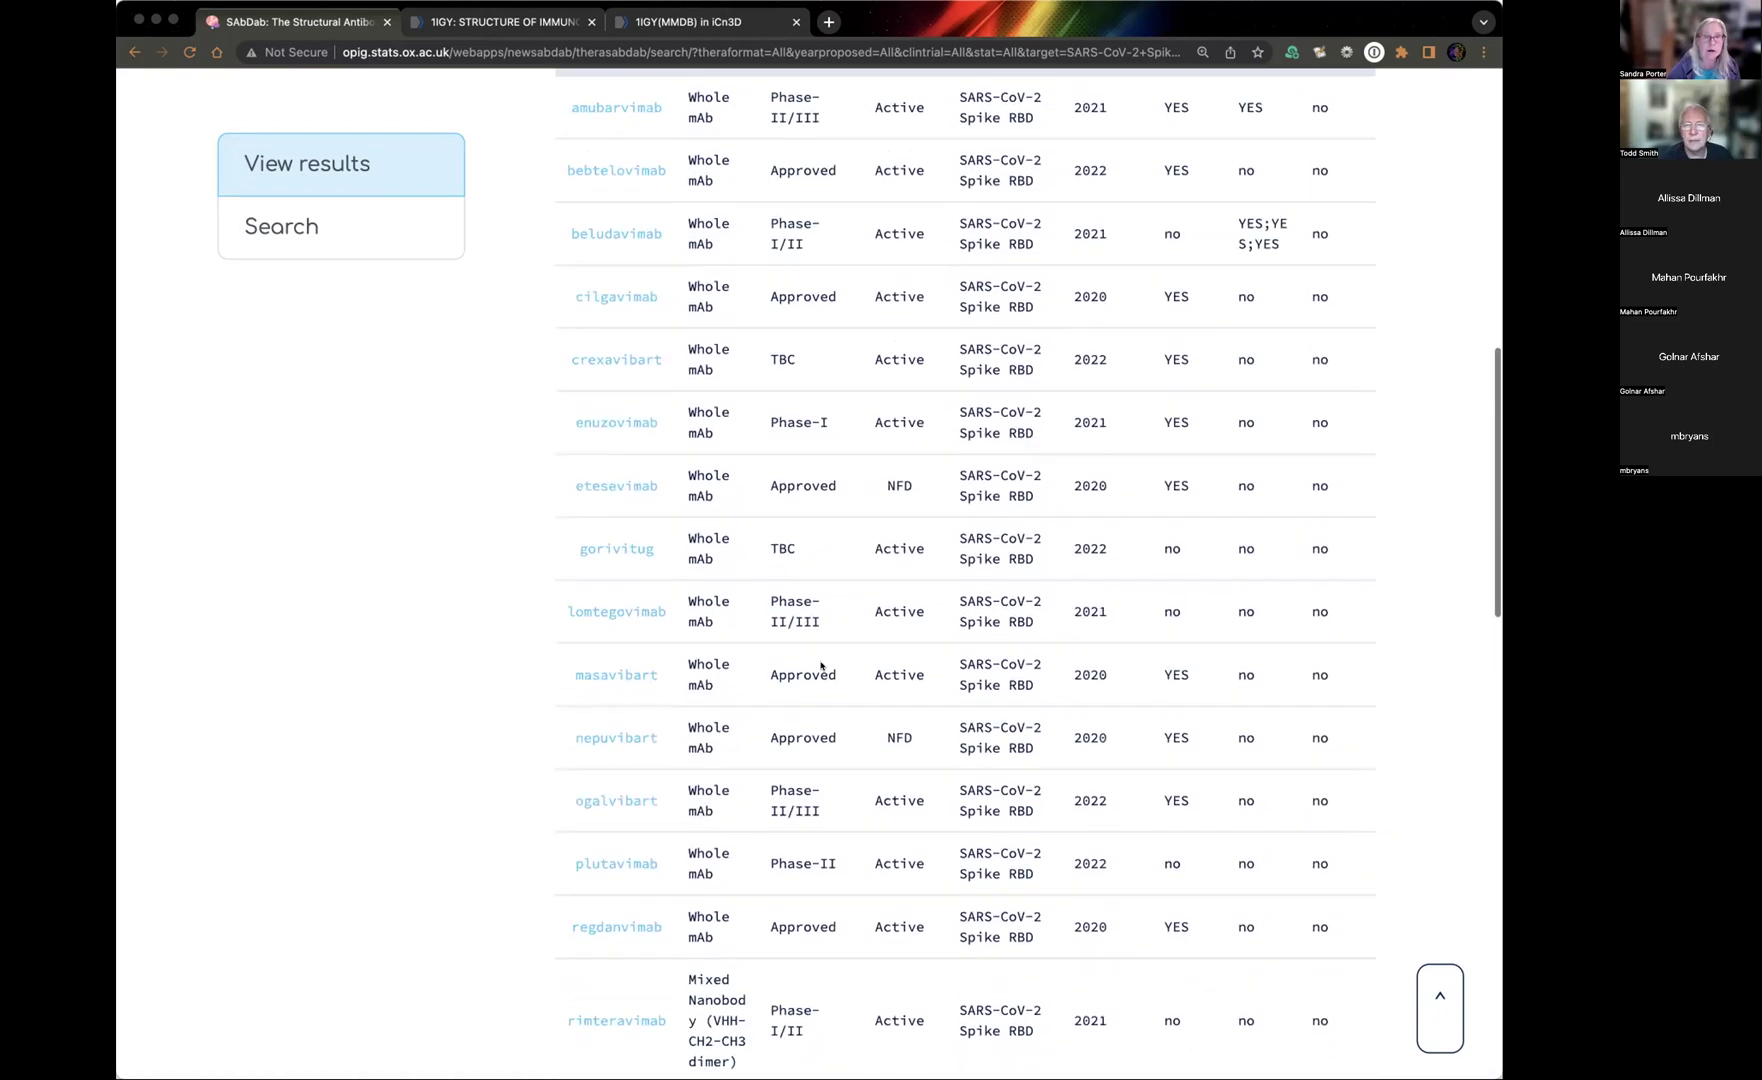
scroll(821, 666, up, 4)
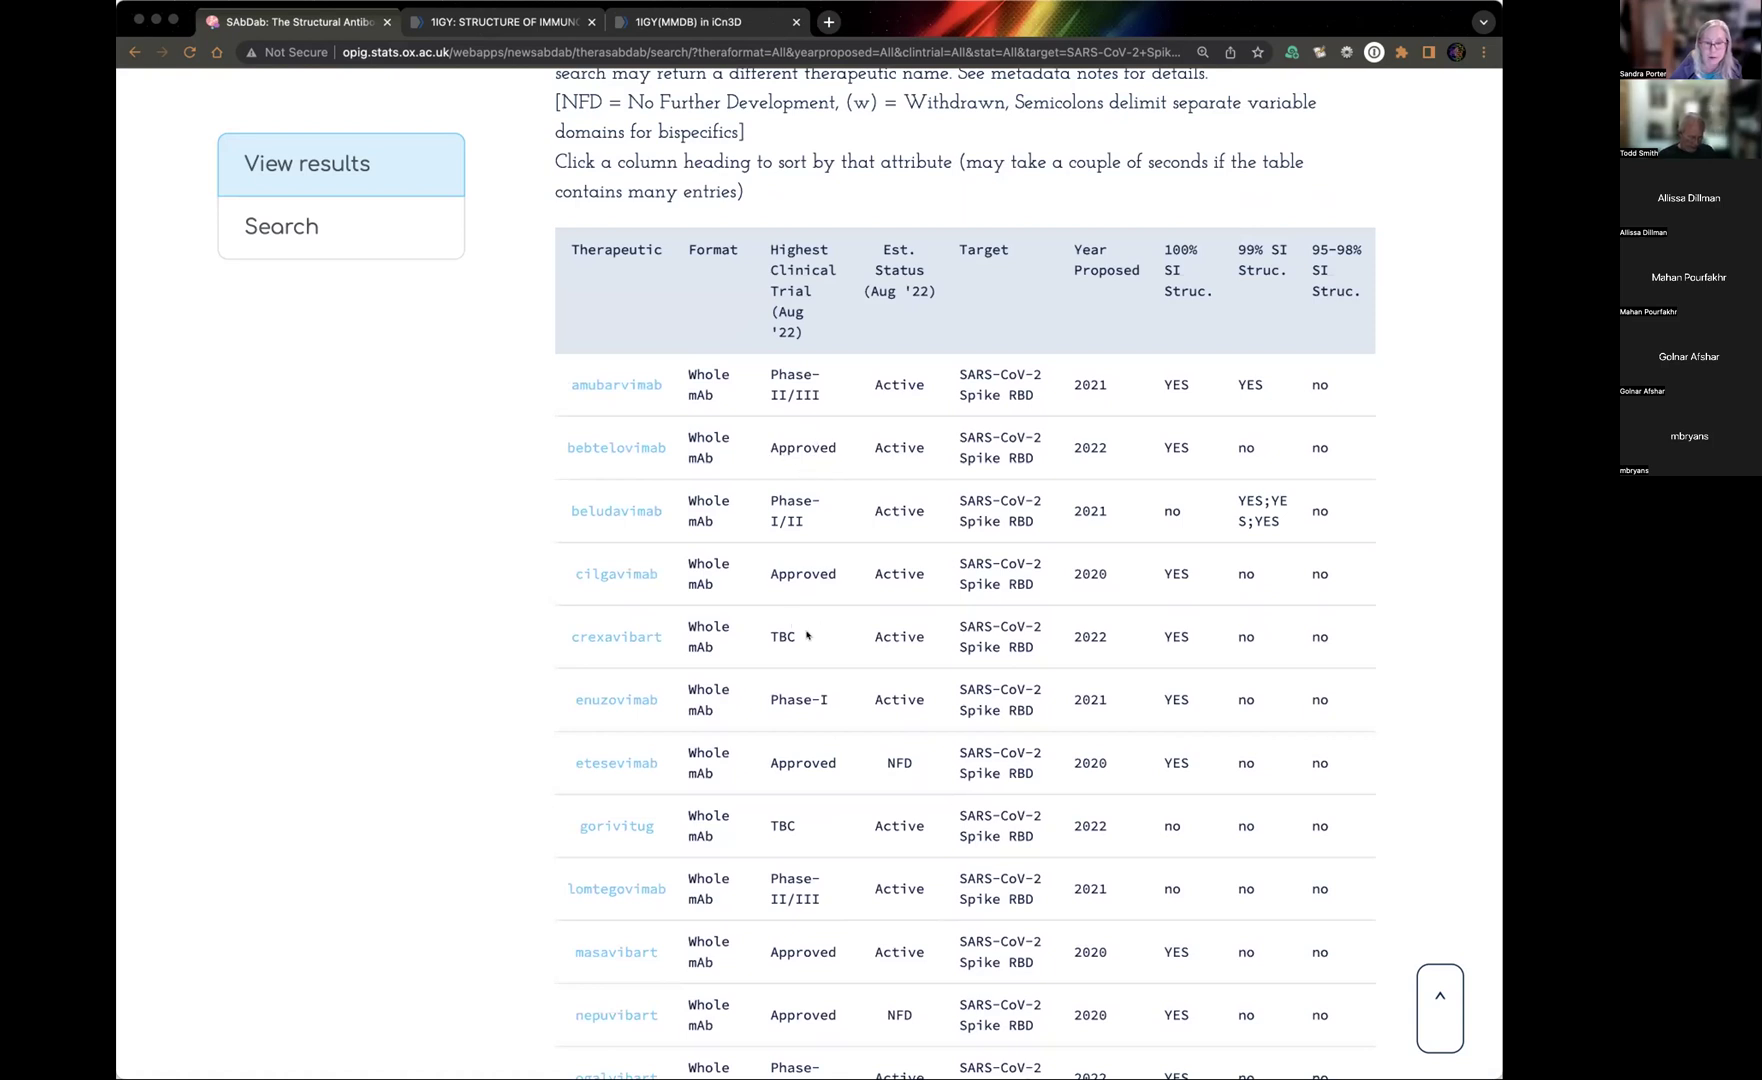
scroll(807, 634, down, 2)
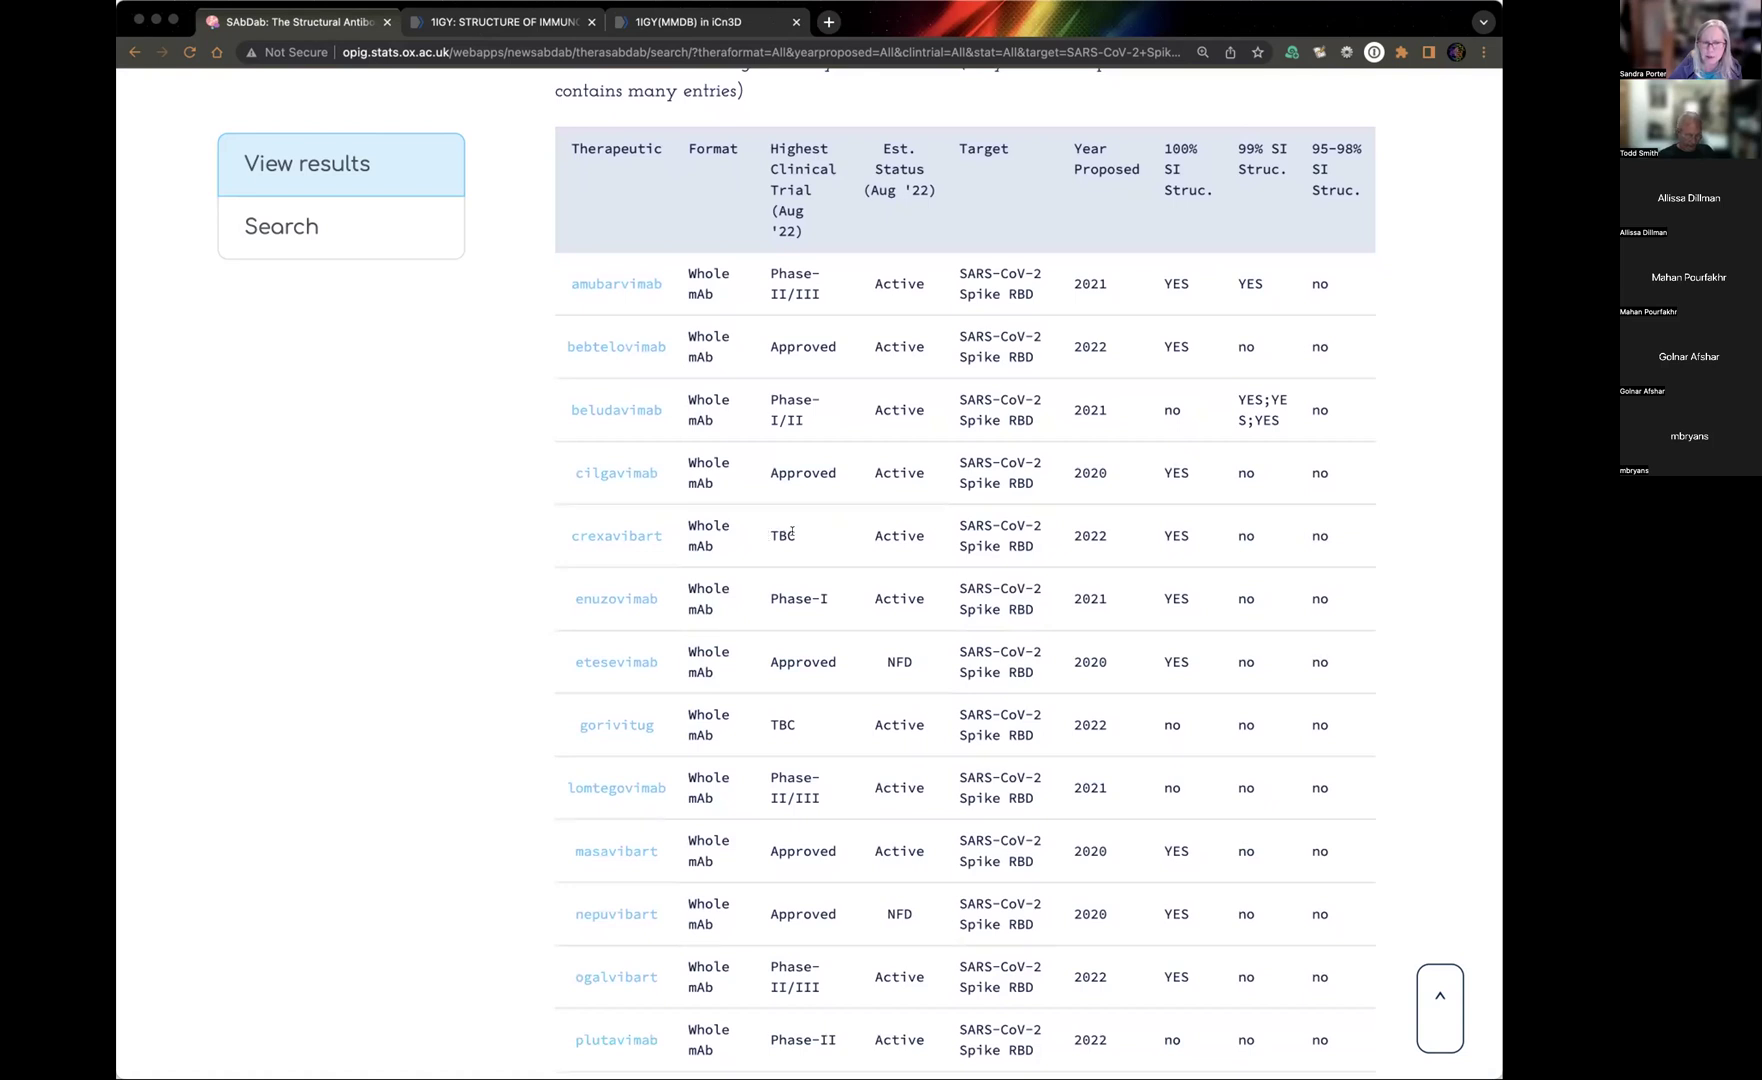
scroll(824, 652, down, 8)
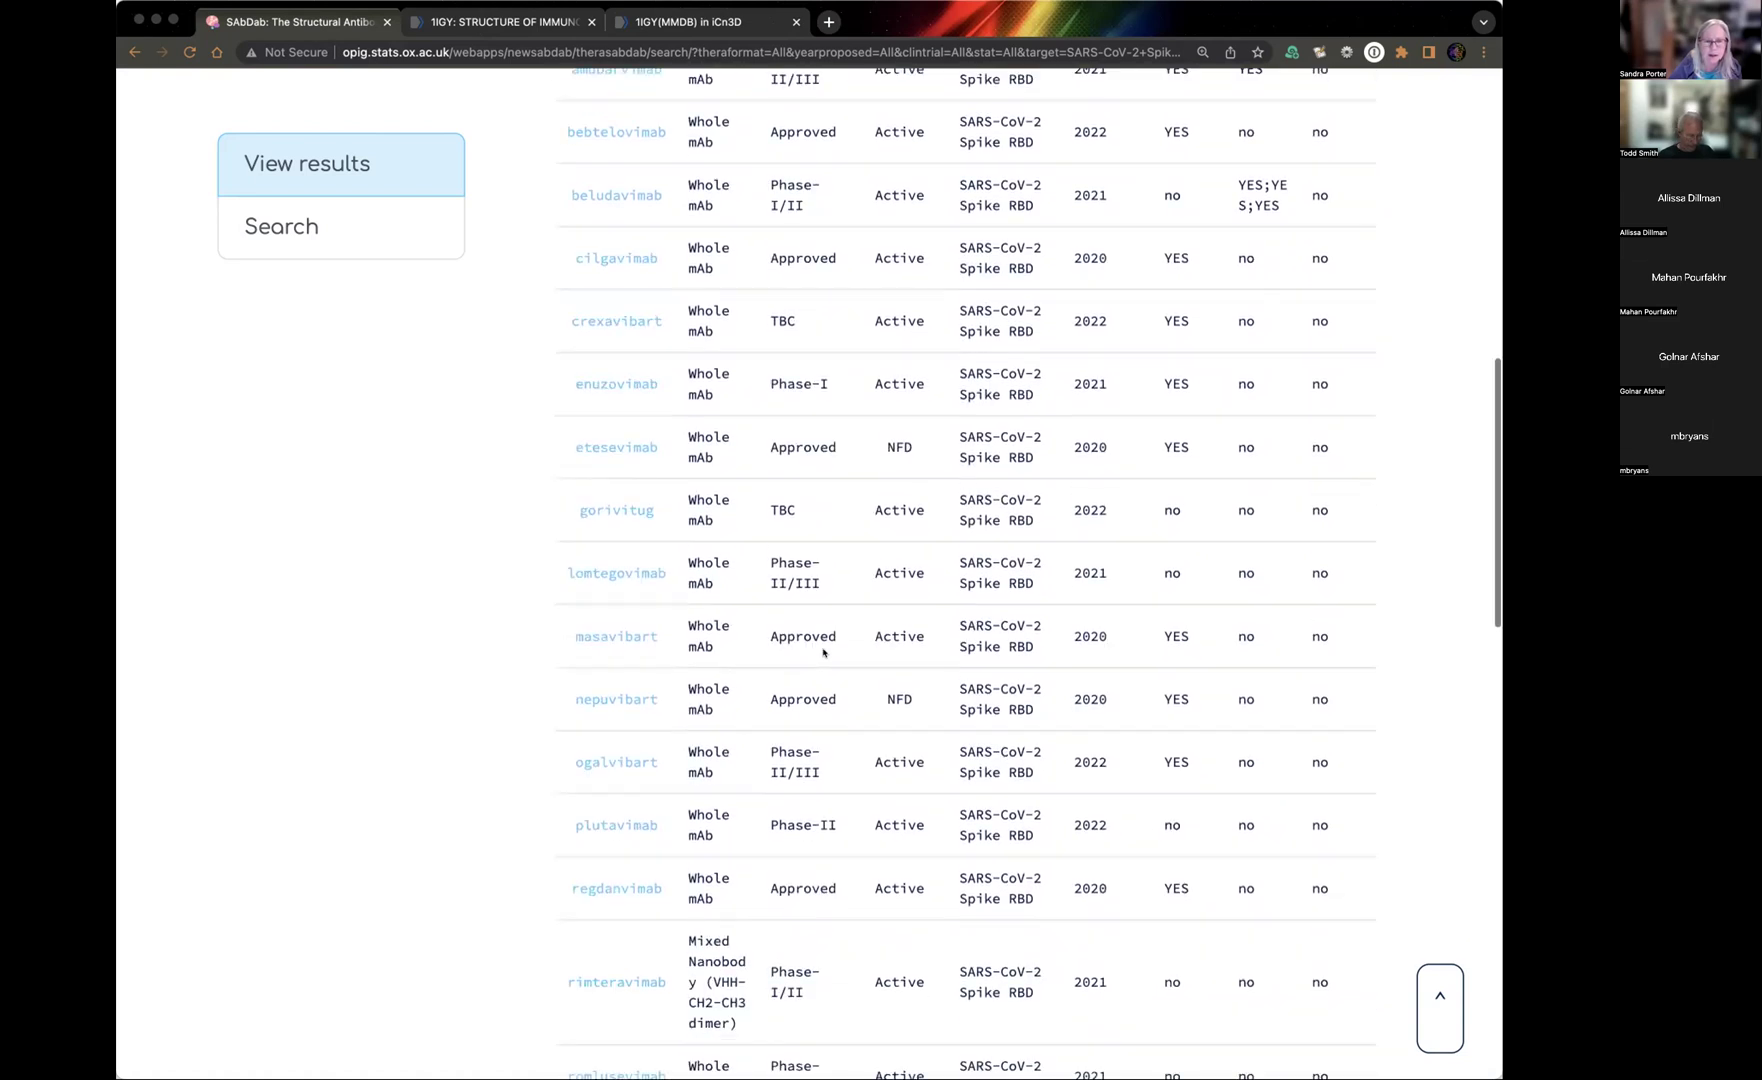
scroll(824, 652, down, 9)
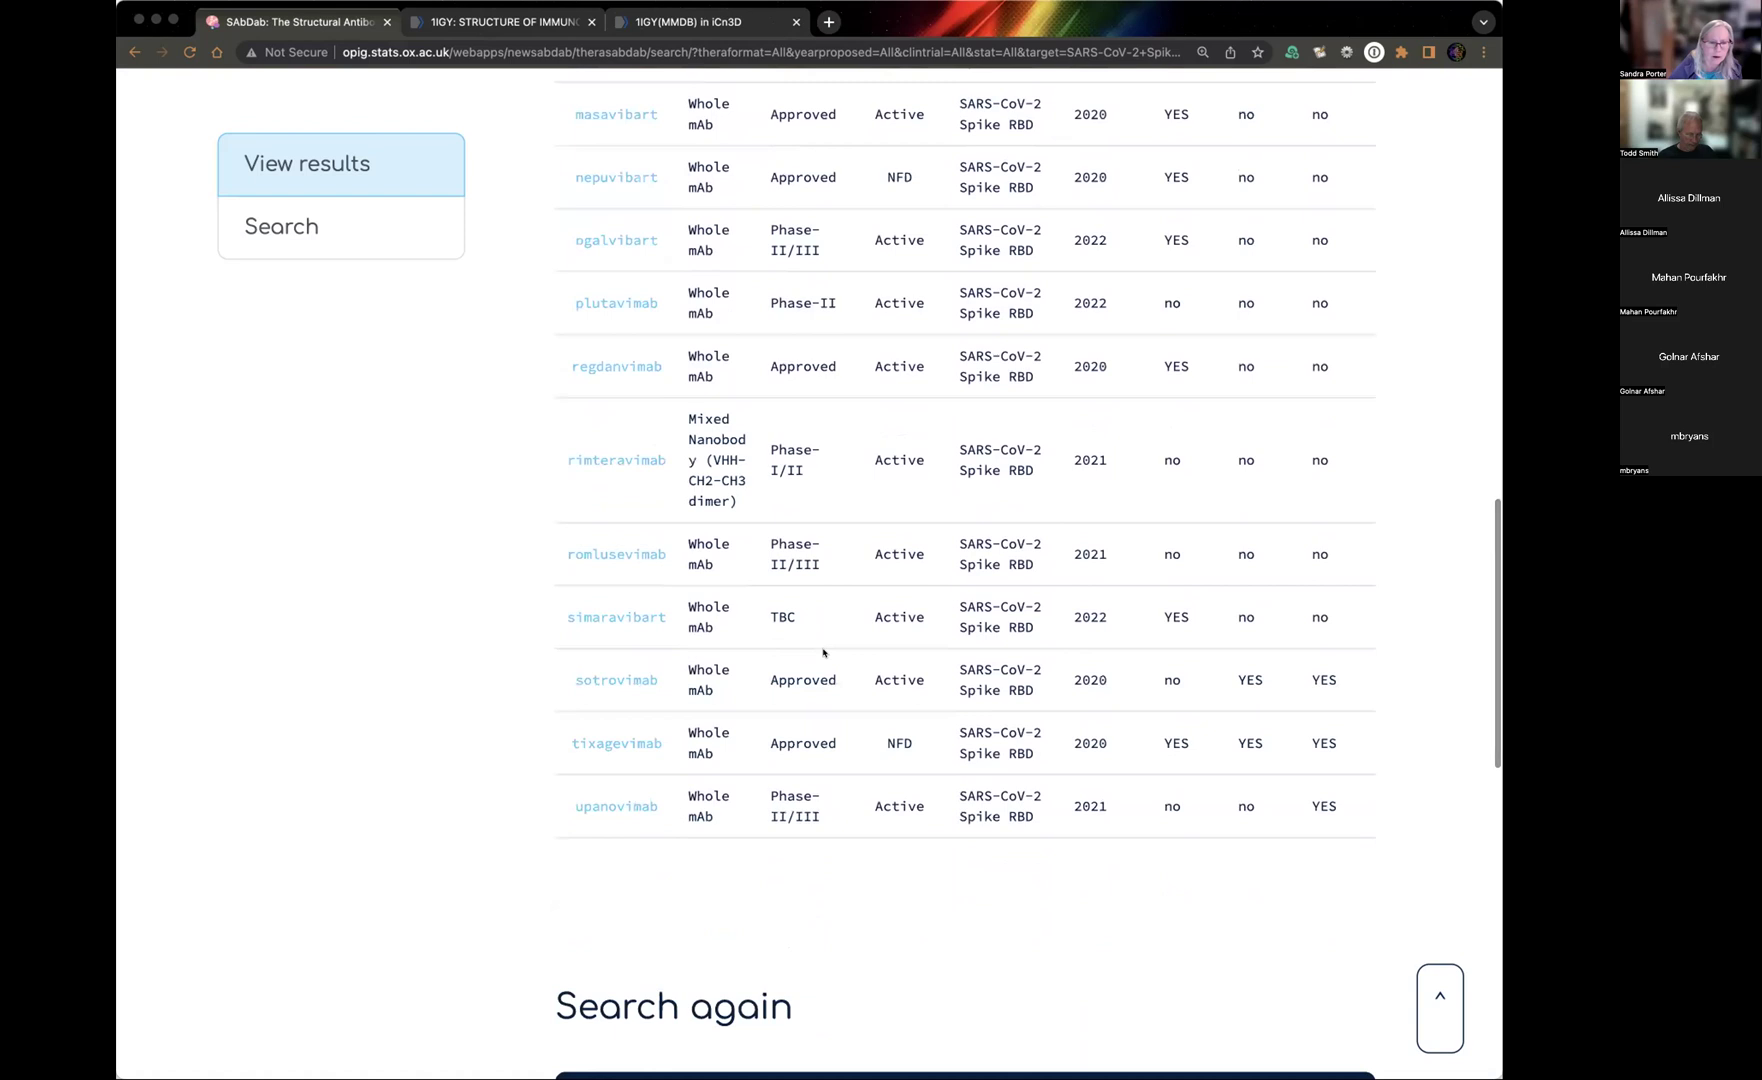
scroll(824, 652, up, 3)
scroll(824, 652, up, 2)
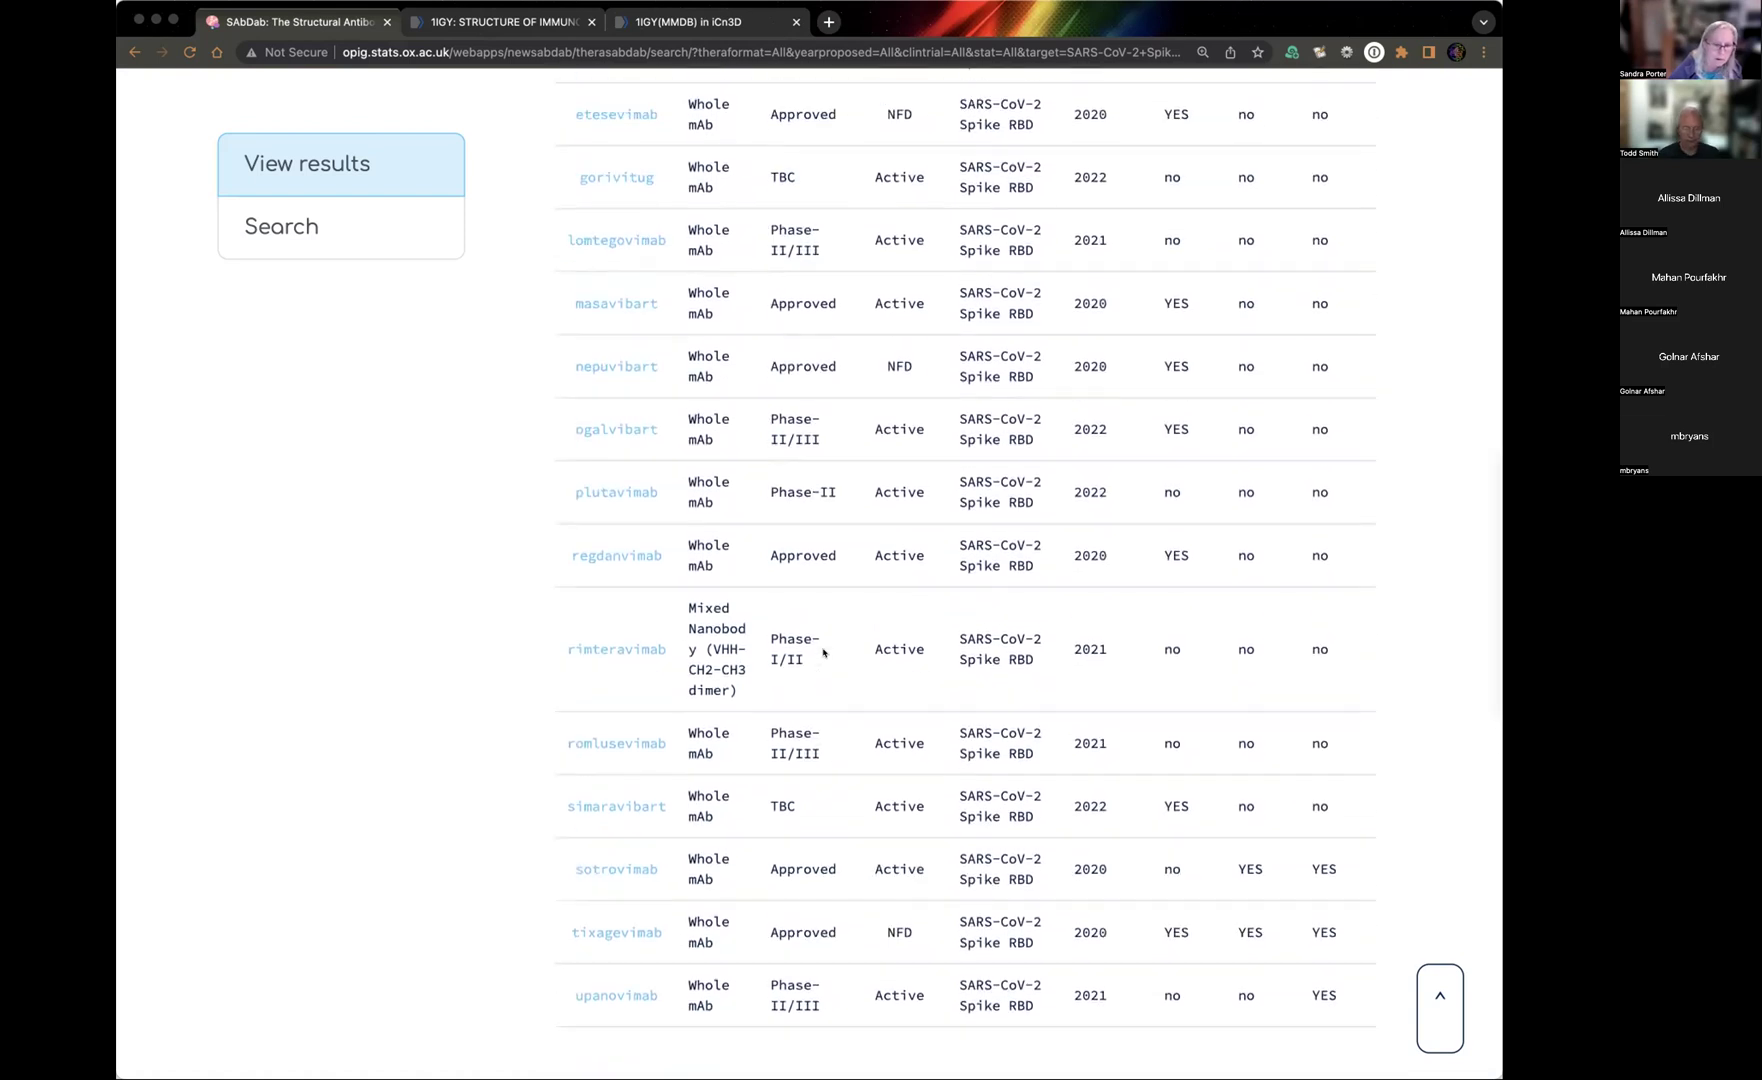
scroll(824, 652, up, 9)
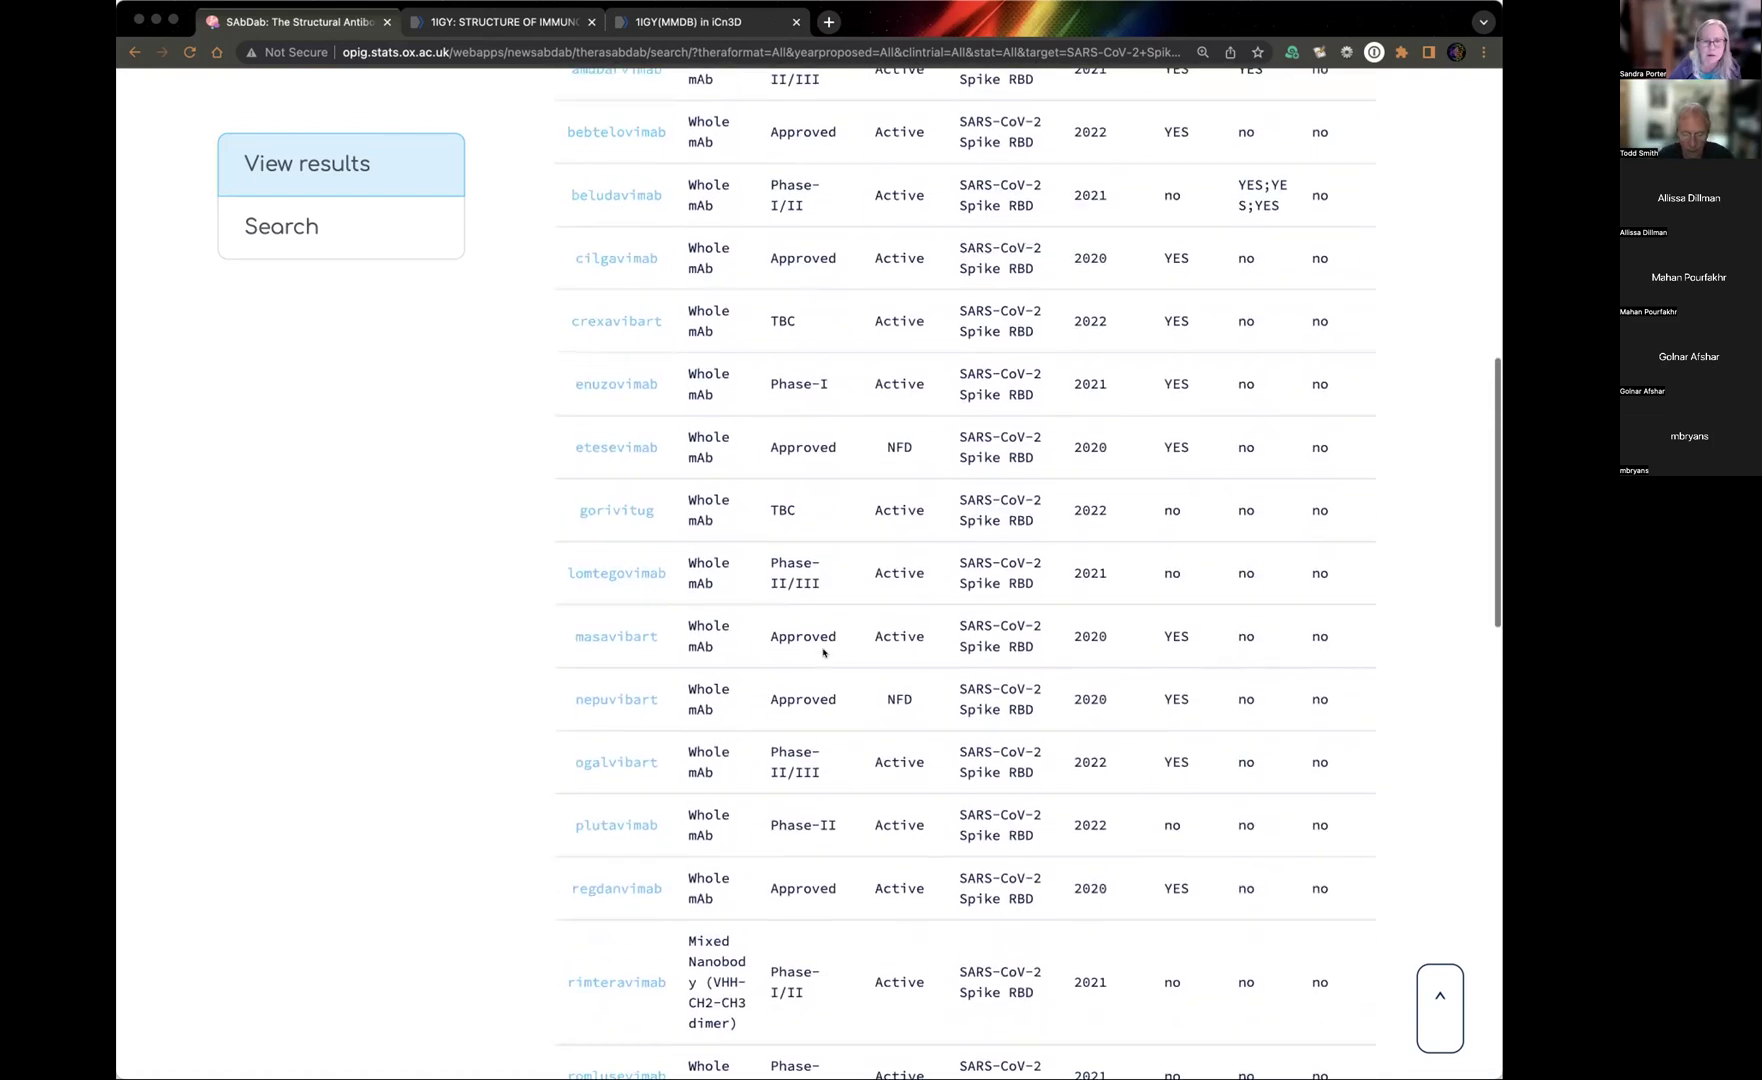
scroll(824, 652, up, 4)
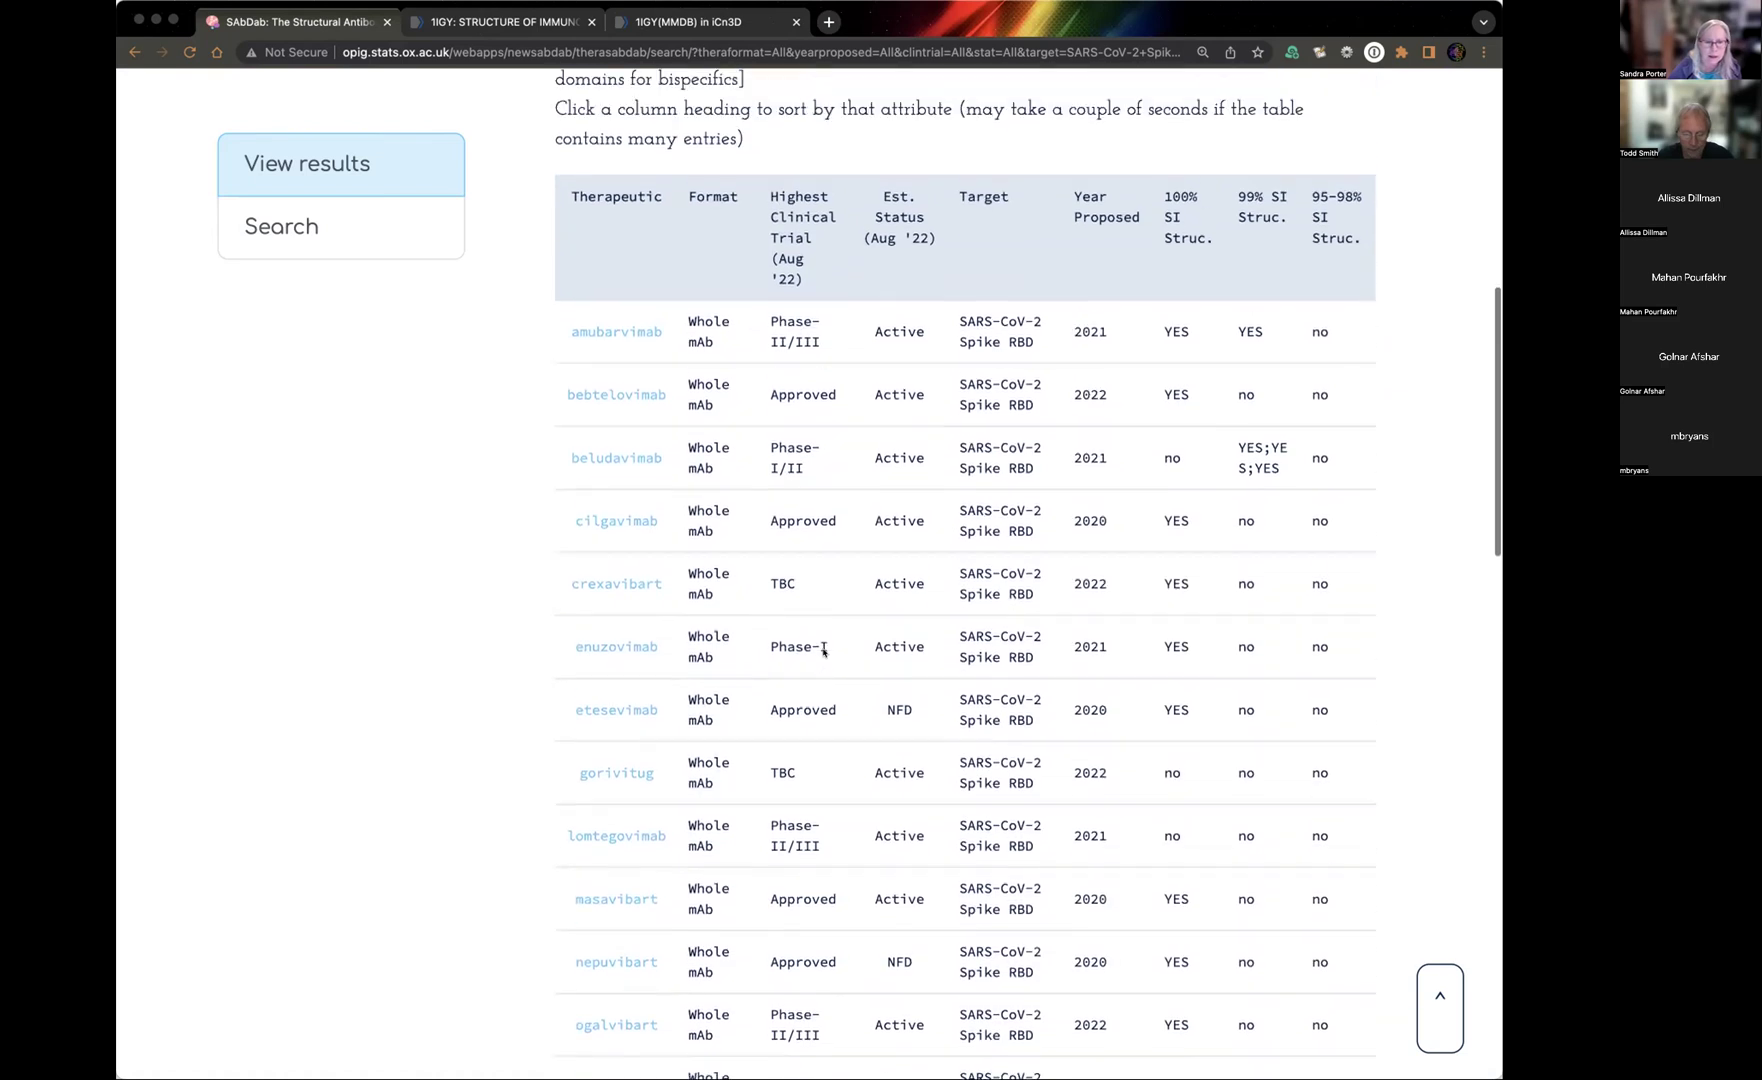
scroll(824, 652, up, 4)
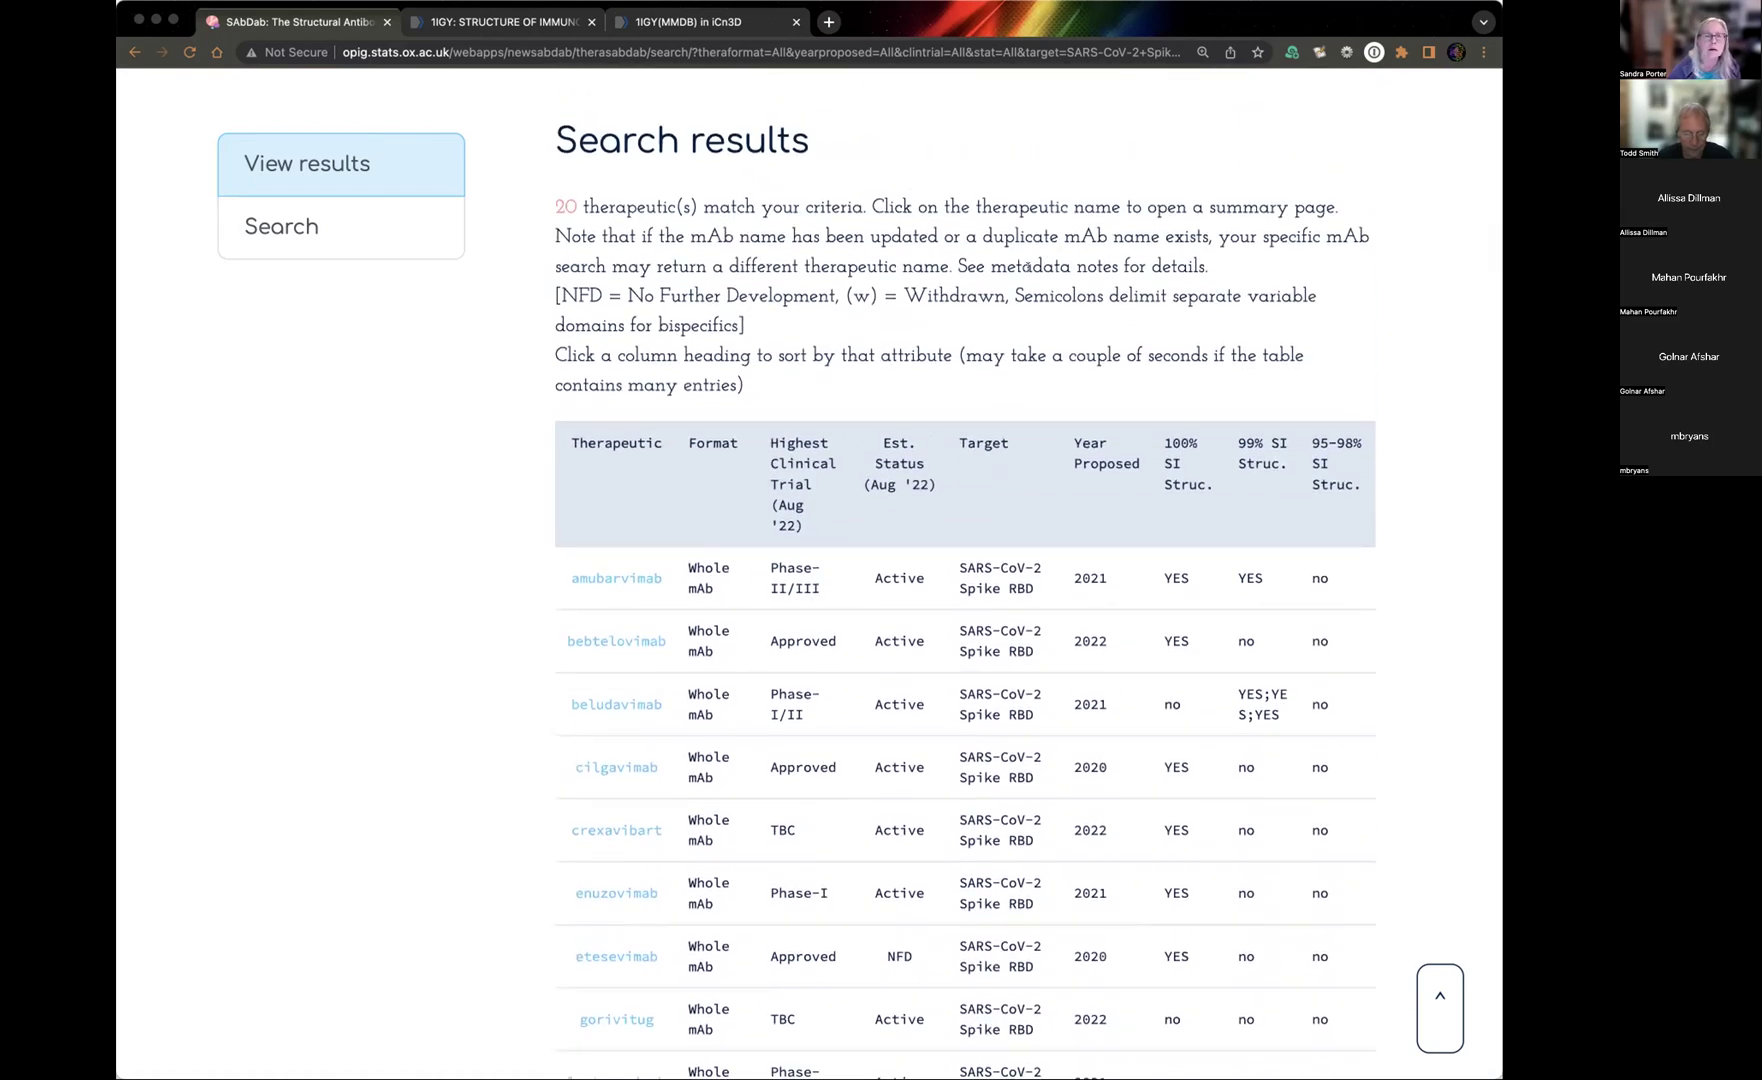
Highlight the NFD definition in the results notes and the NFD status entries for etesevimab and nepuvibart.
drag(560, 290, 709, 296)
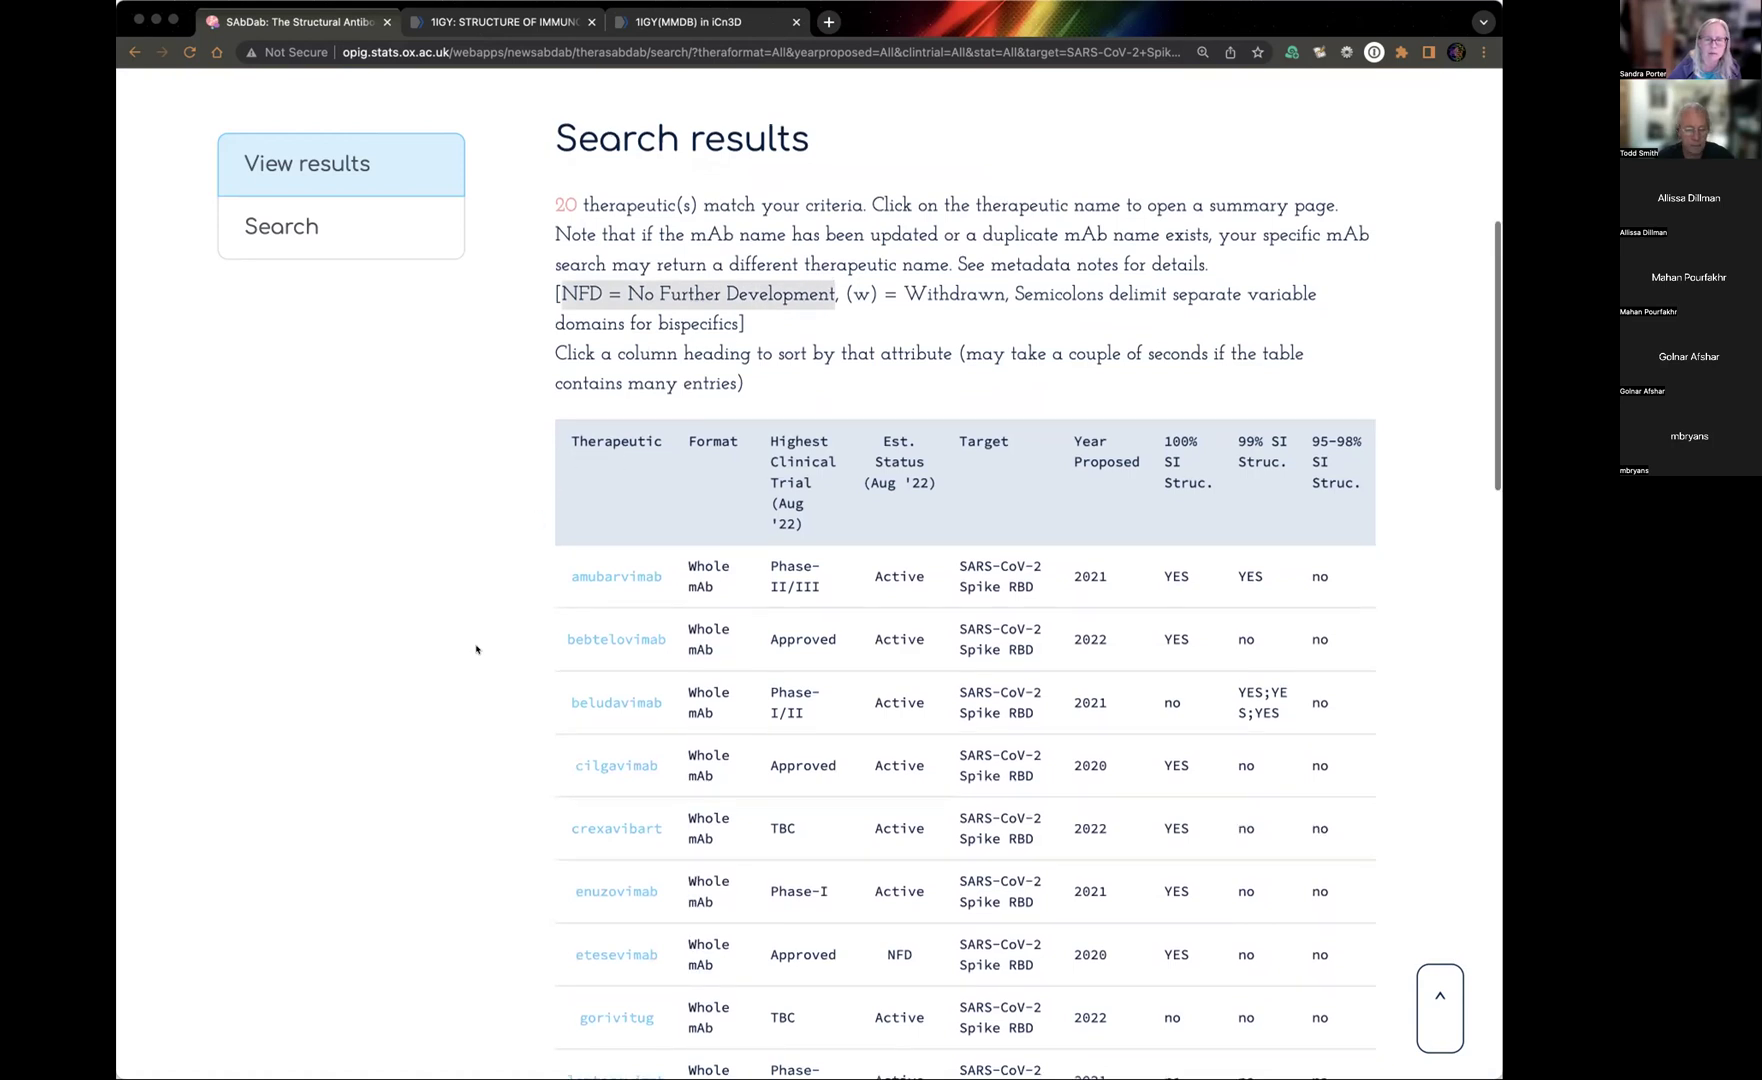
scroll(476, 650, down, 4)
scroll(476, 650, down, 5)
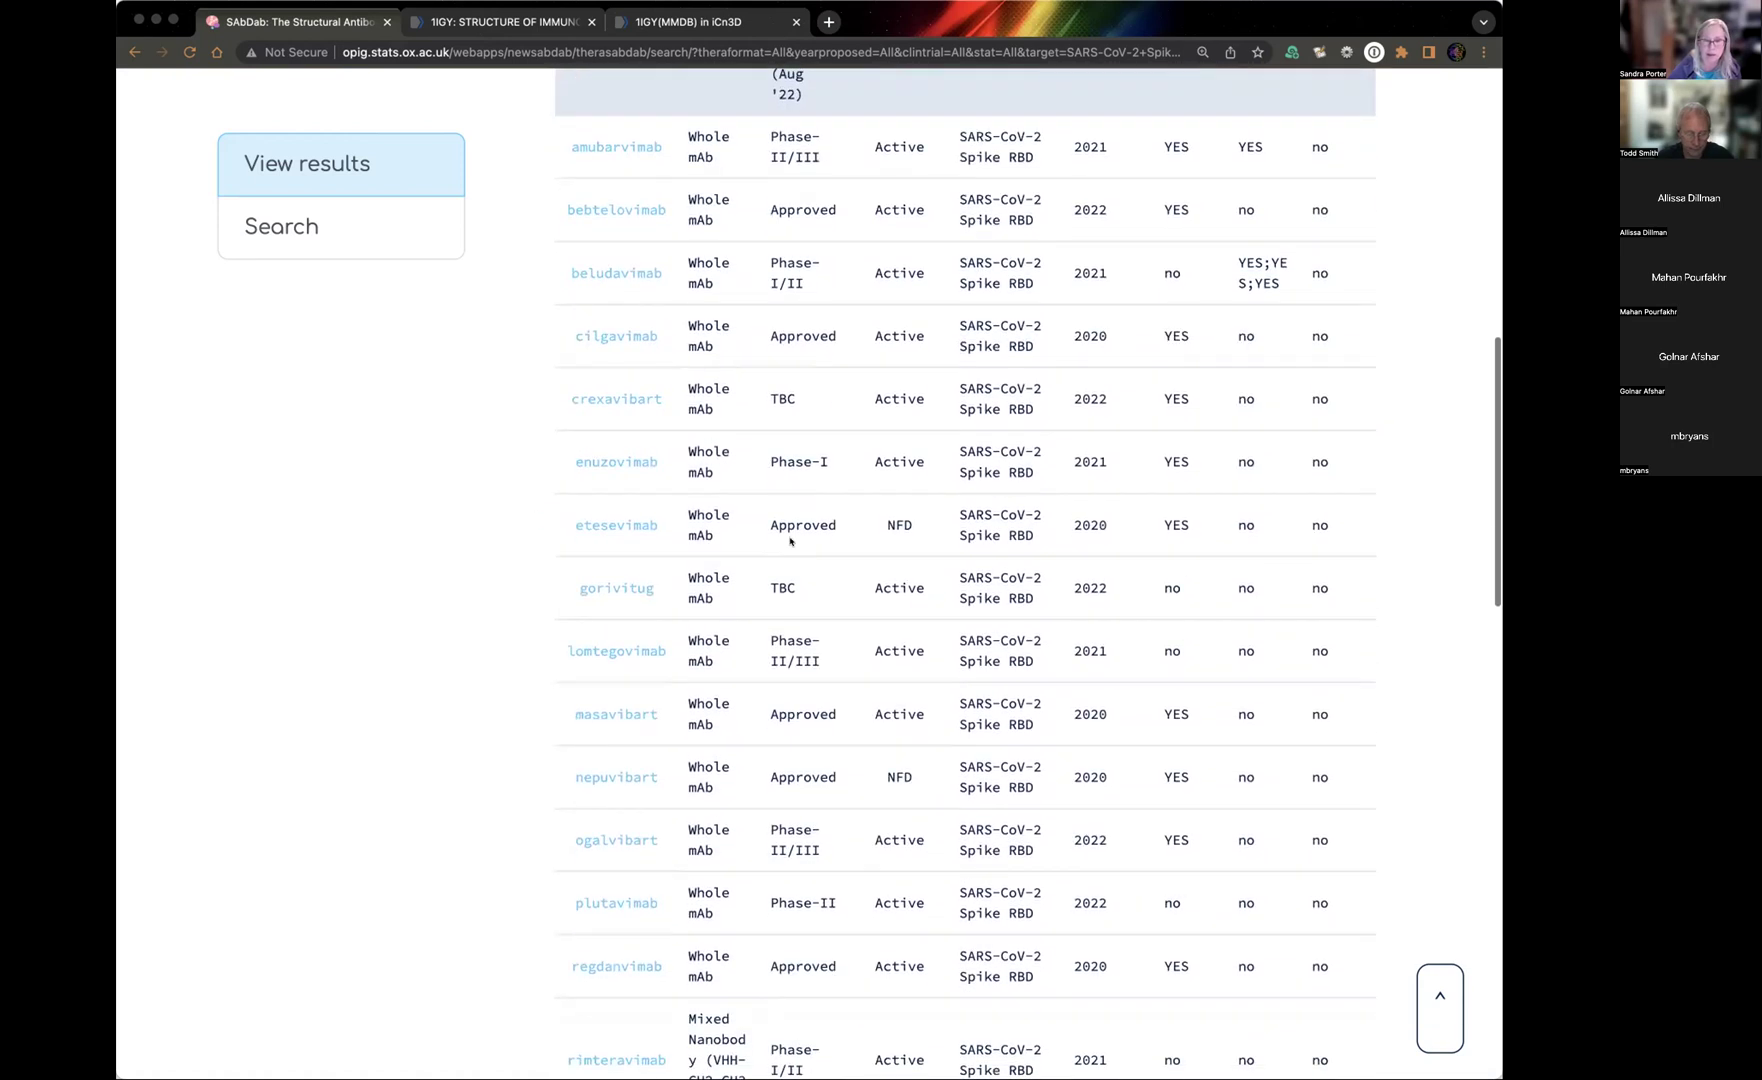
drag(884, 517, 913, 527)
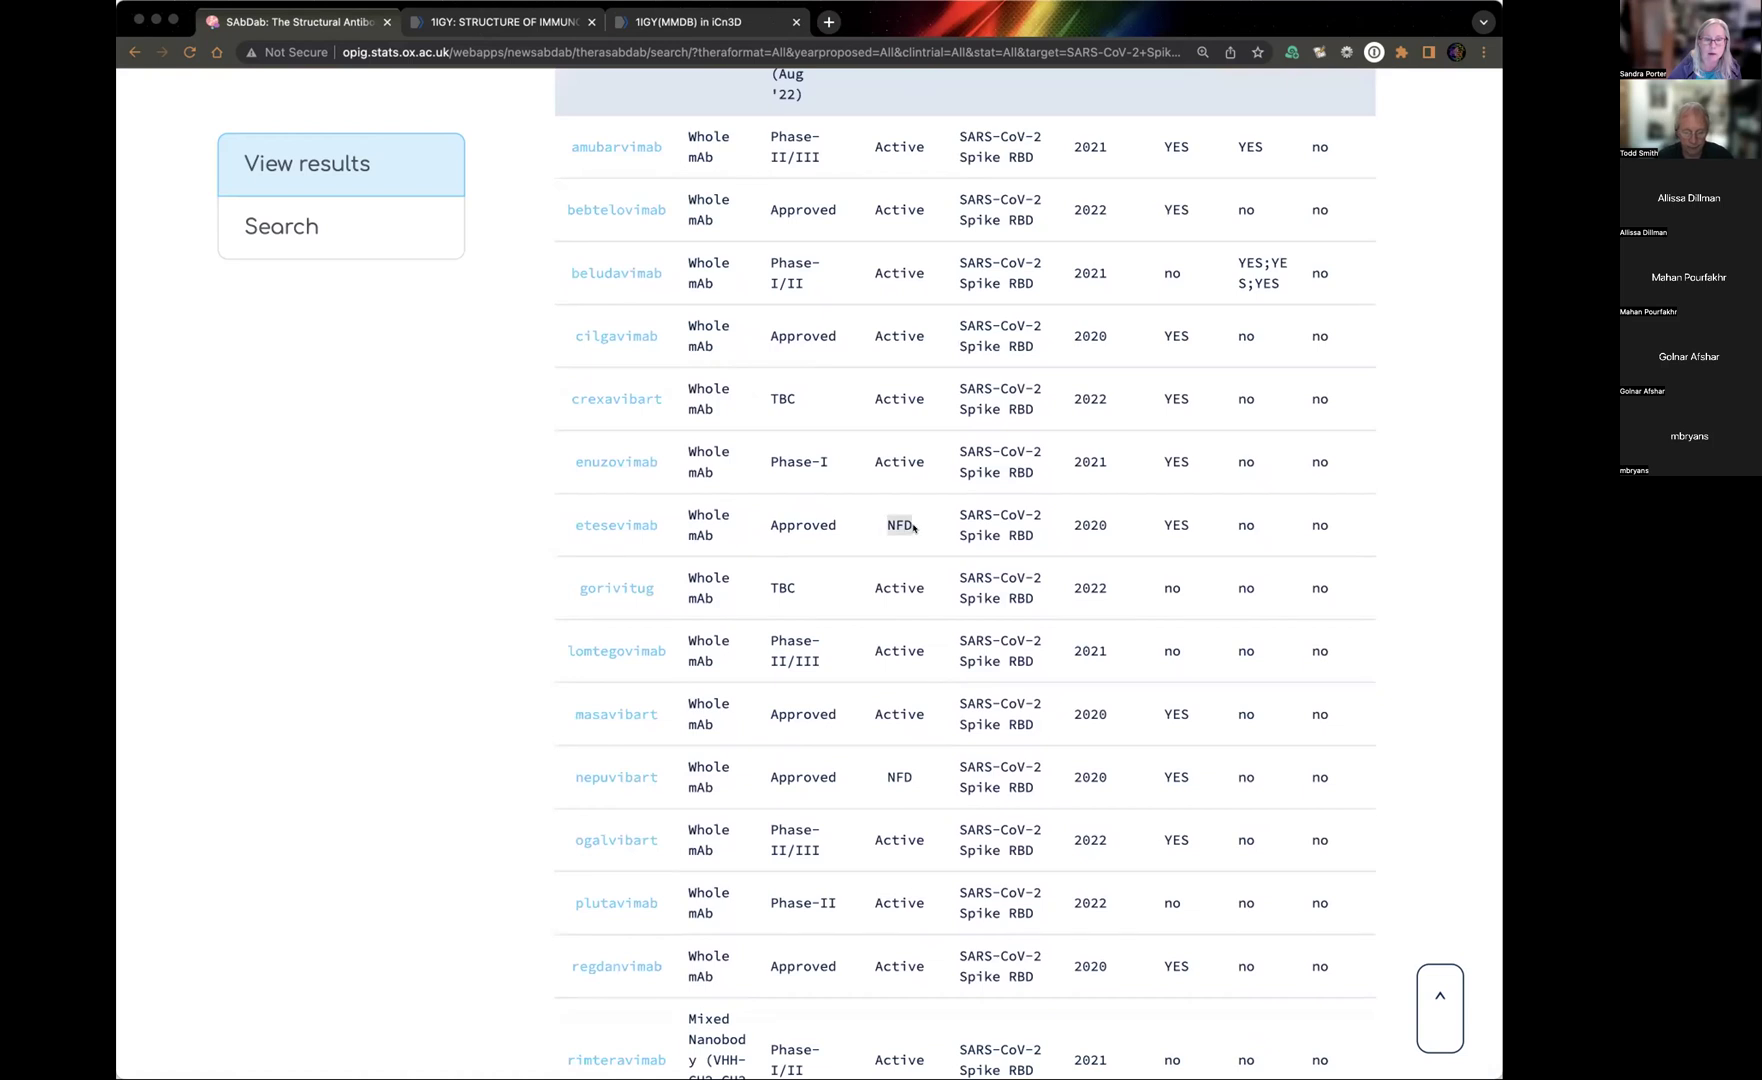
drag(885, 771, 914, 778)
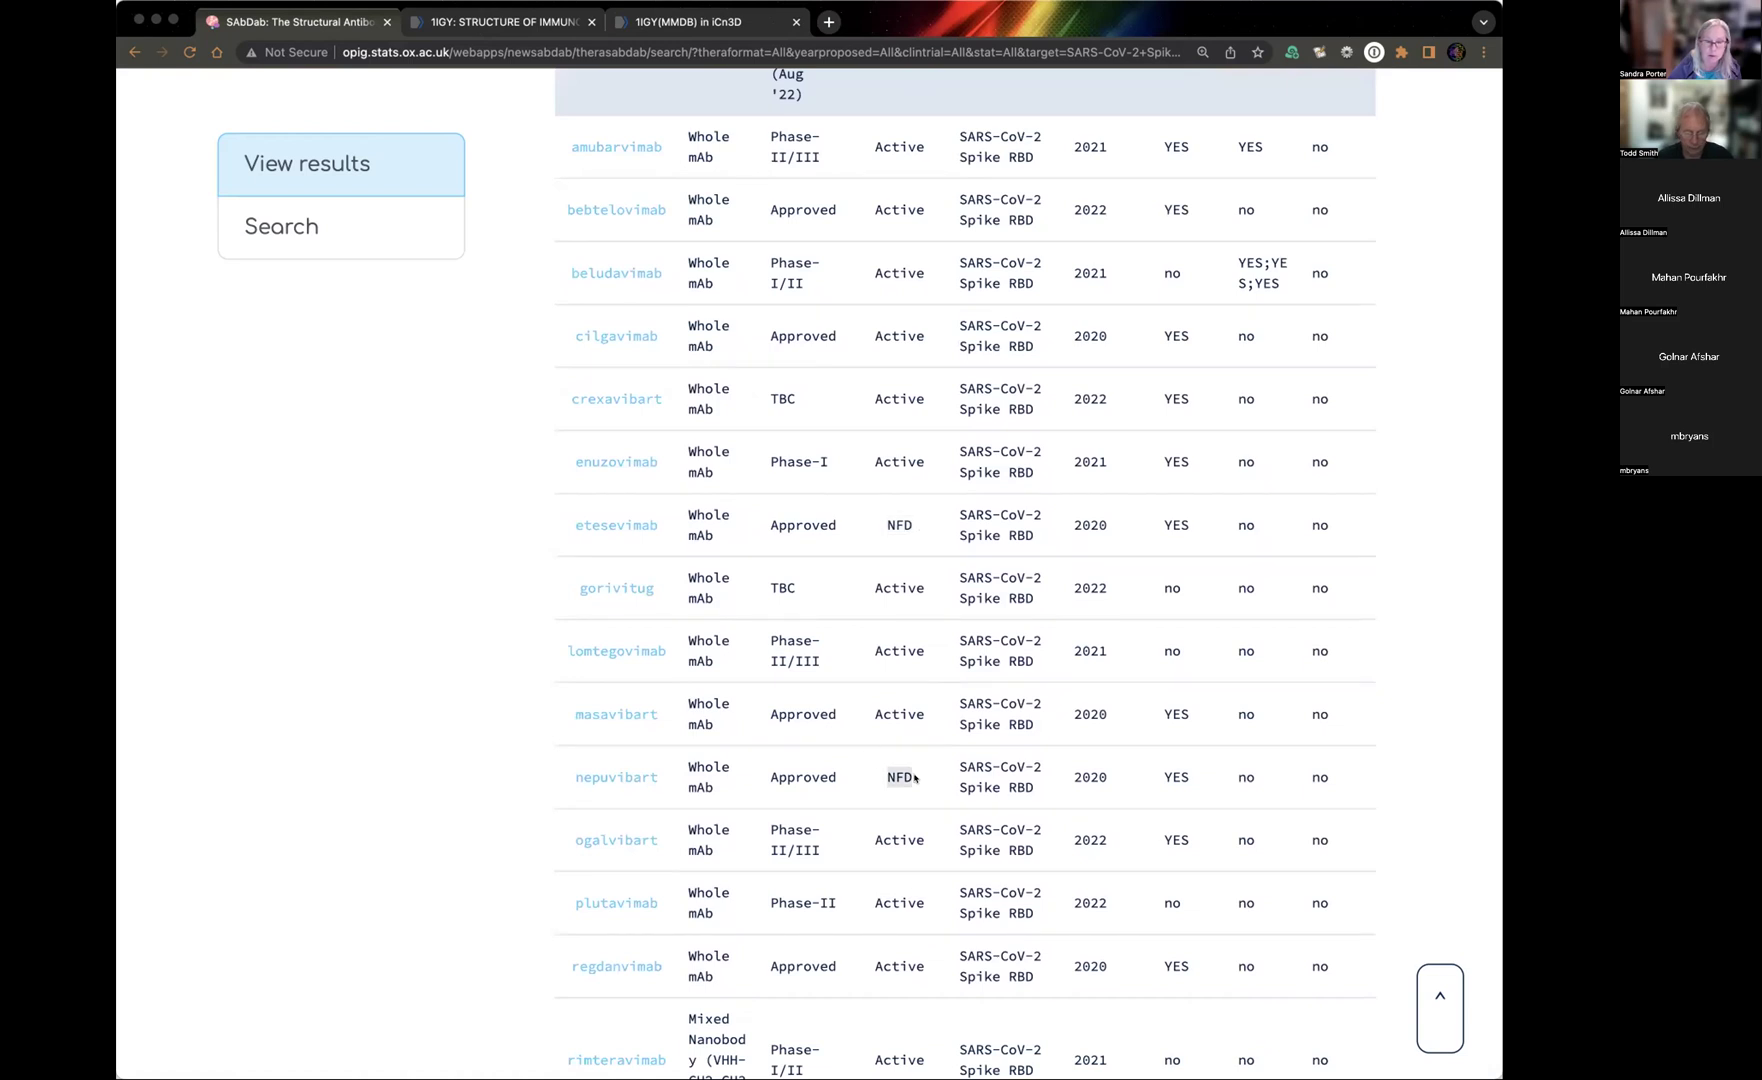
Review the start of the therapeutic results, including the search notes, column headings and site-wide navigation options.
scroll(491, 802, up, 3)
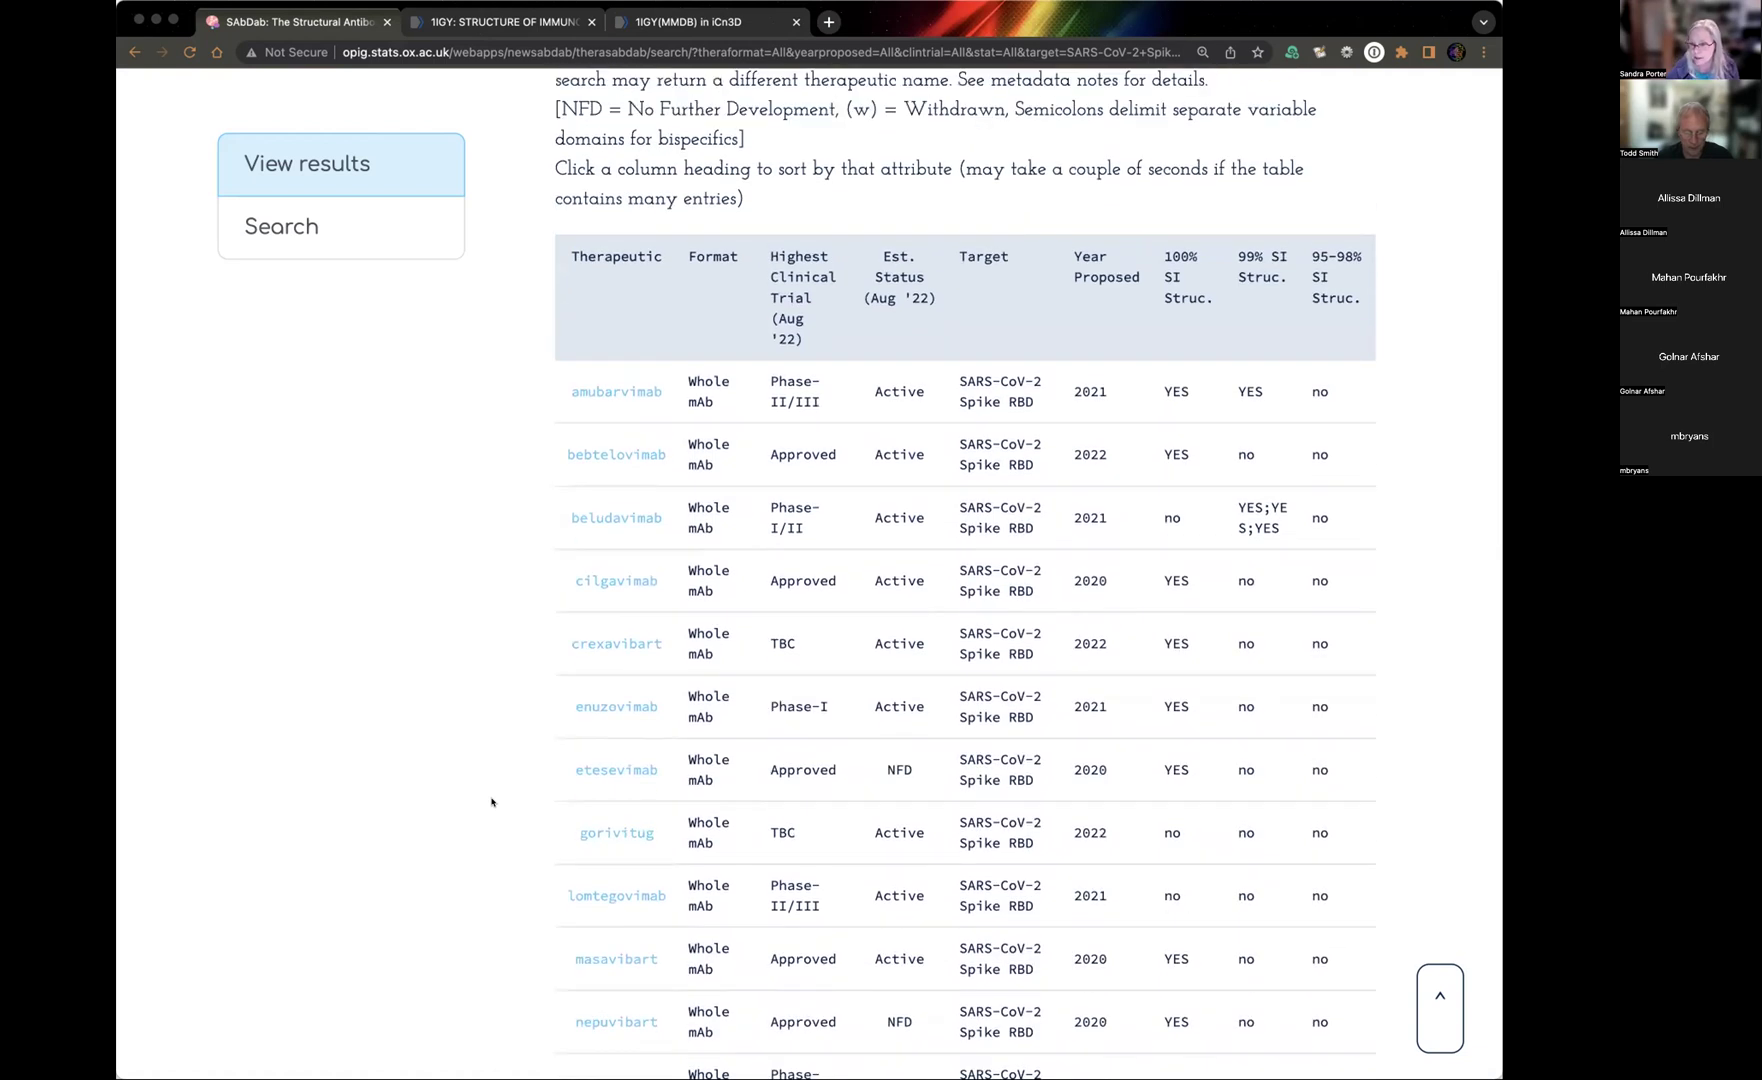
scroll(491, 802, up, 1)
scroll(491, 802, up, 5)
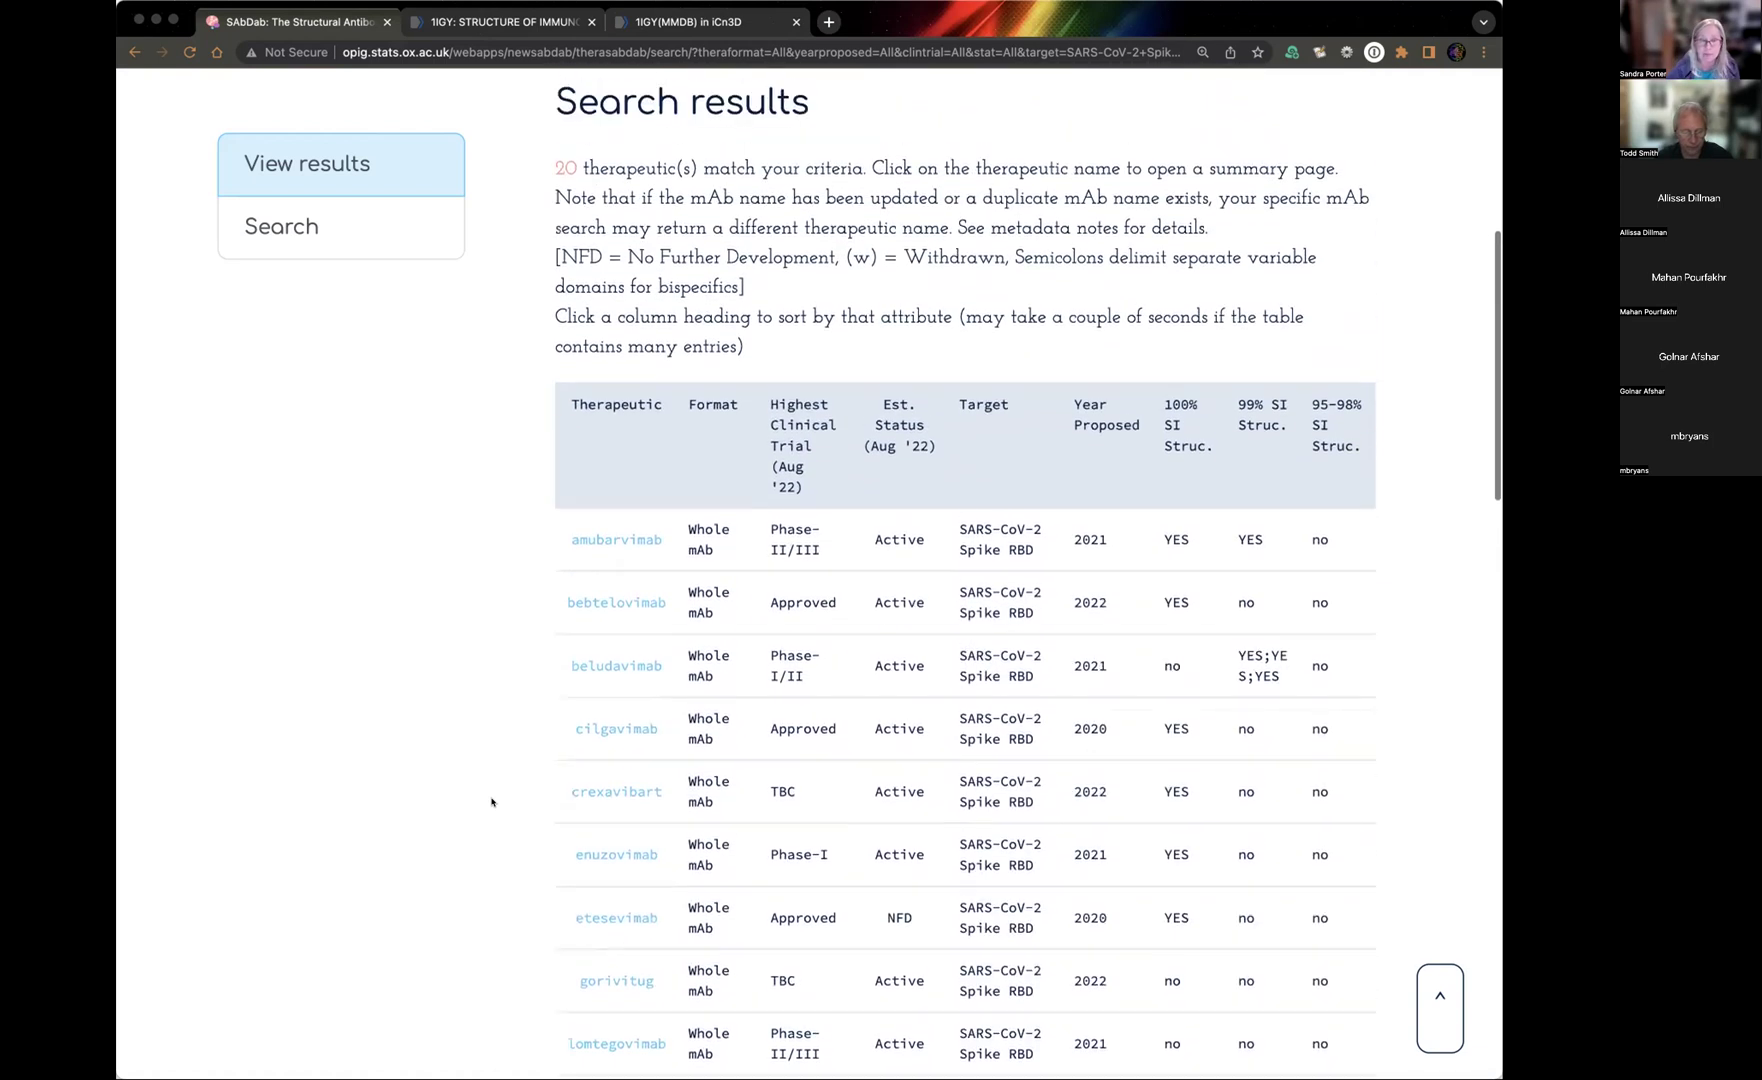
scroll(491, 802, up, 3)
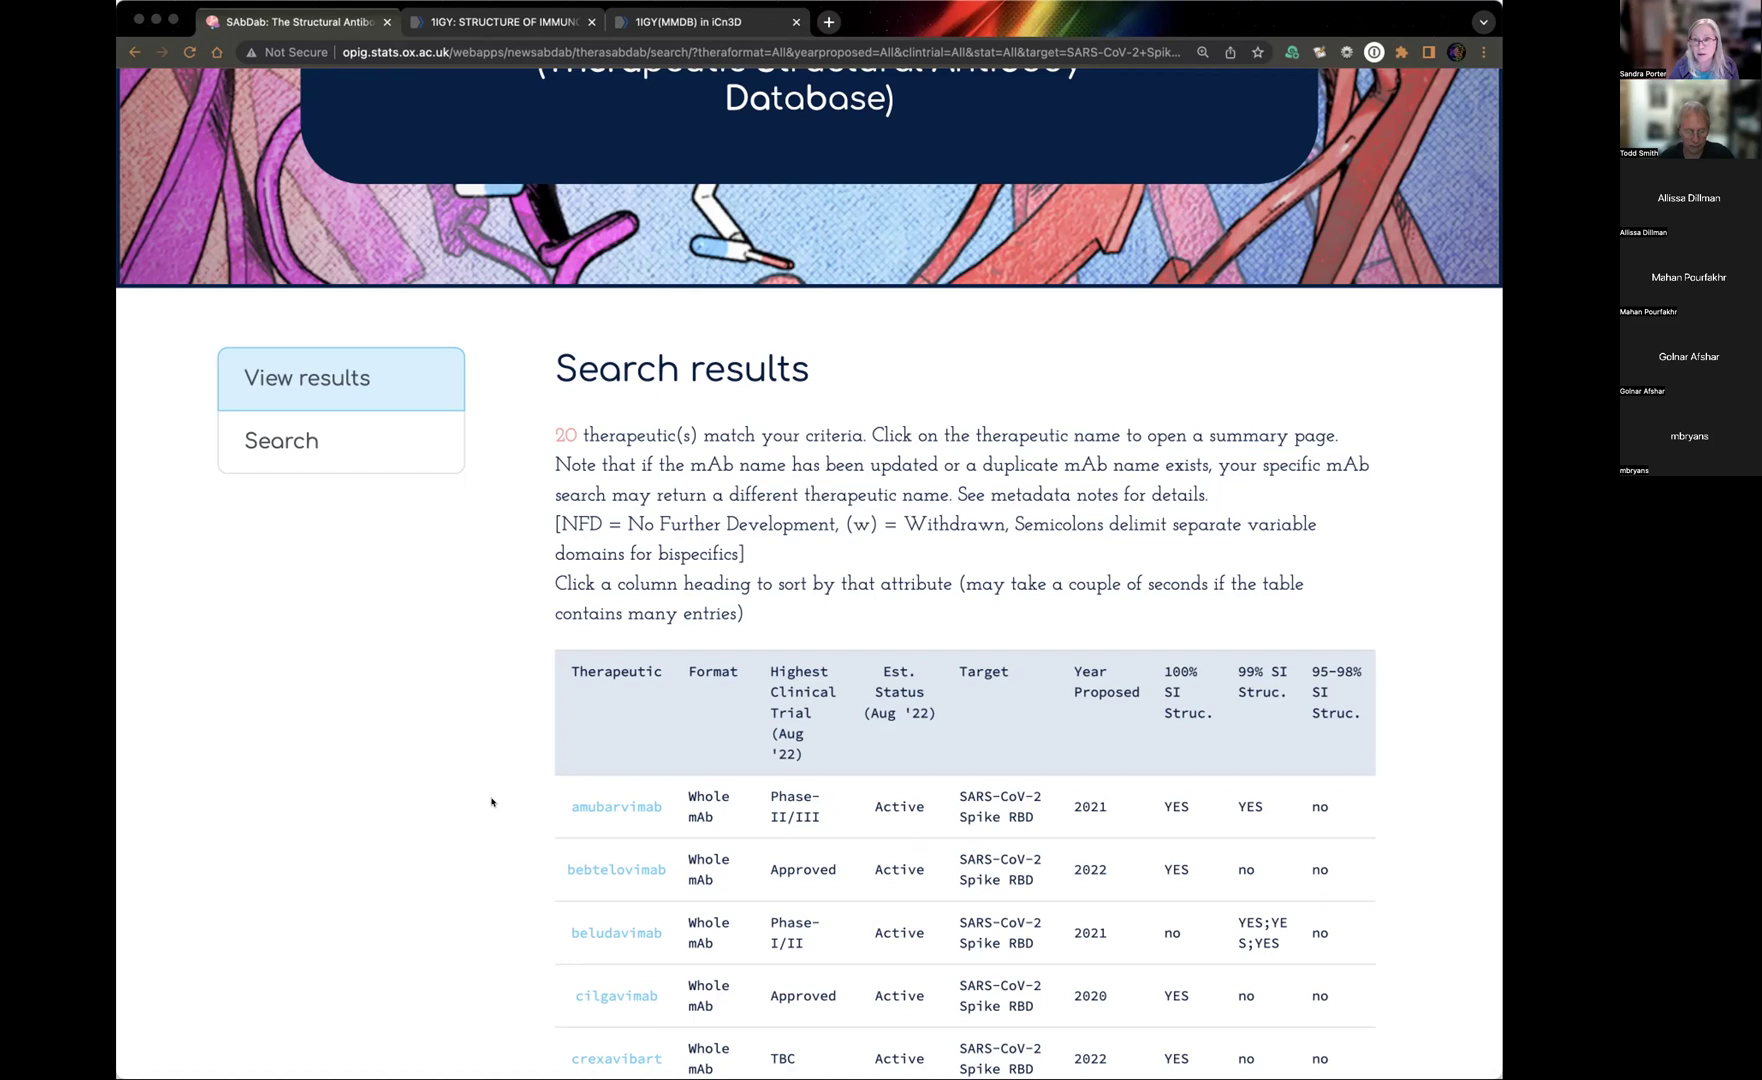
scroll(491, 802, up, 3)
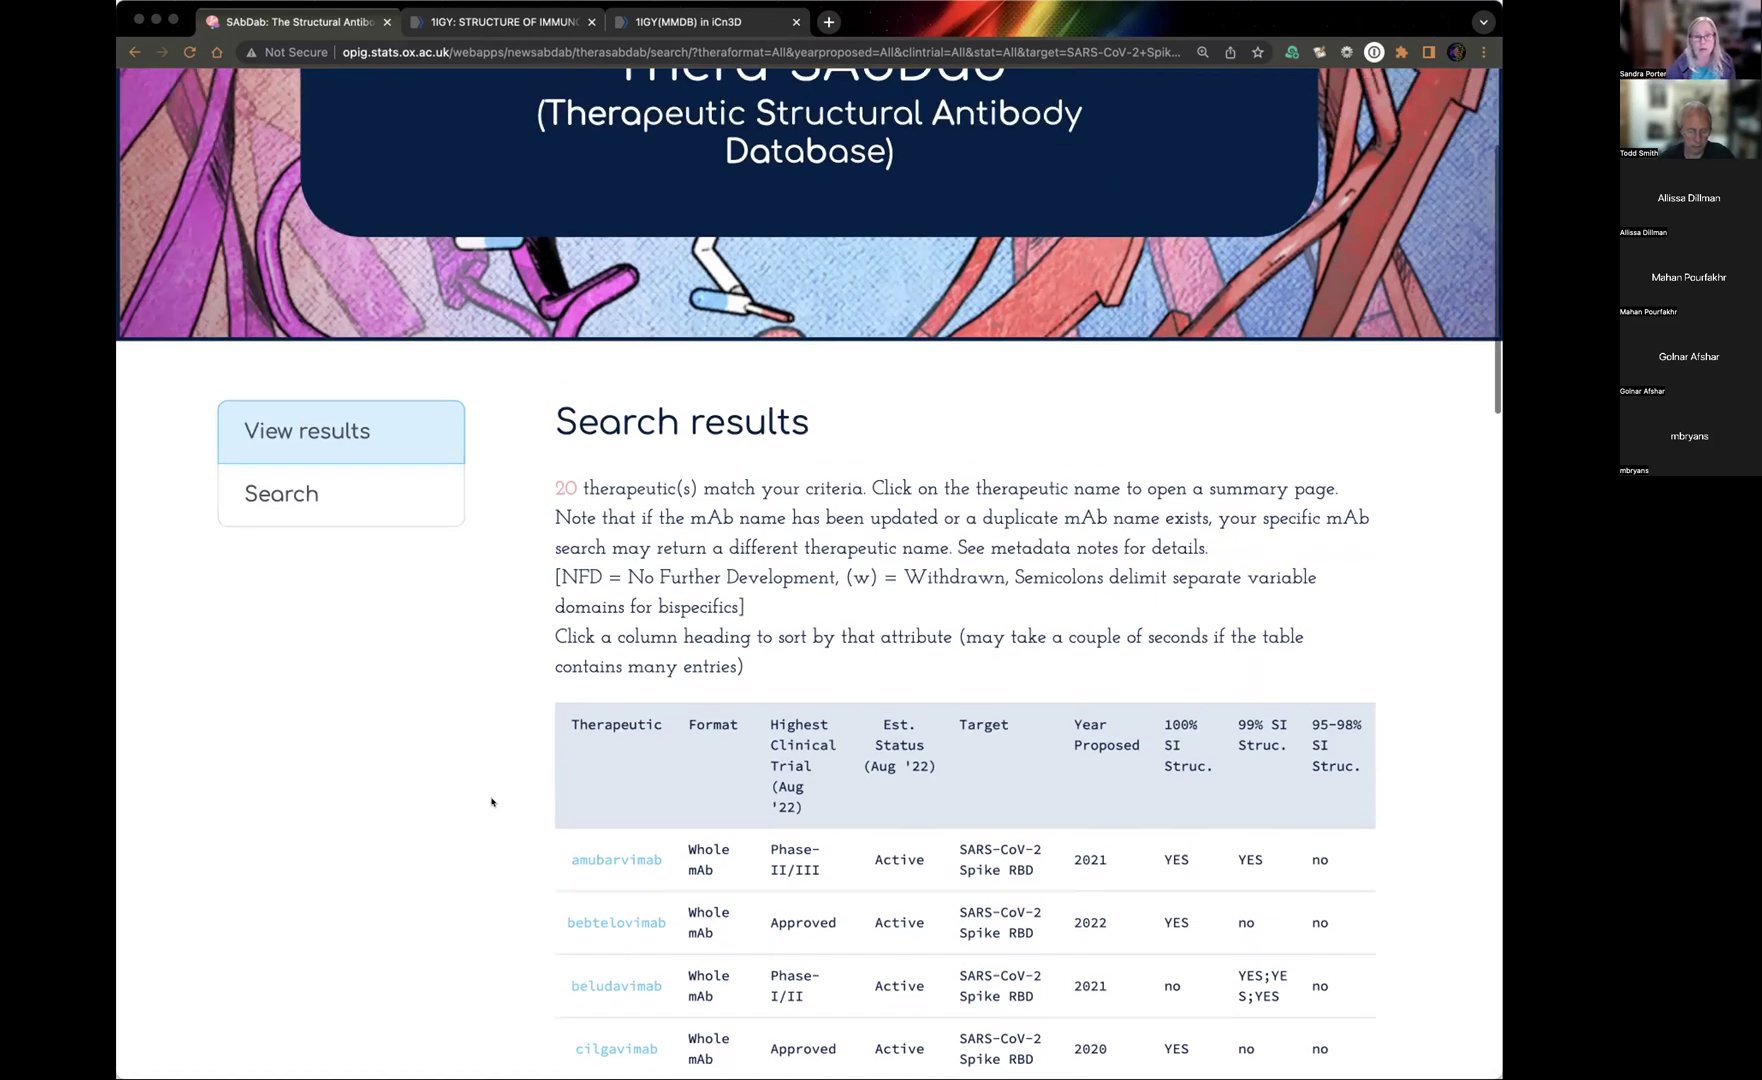
scroll(448, 827, up, 3)
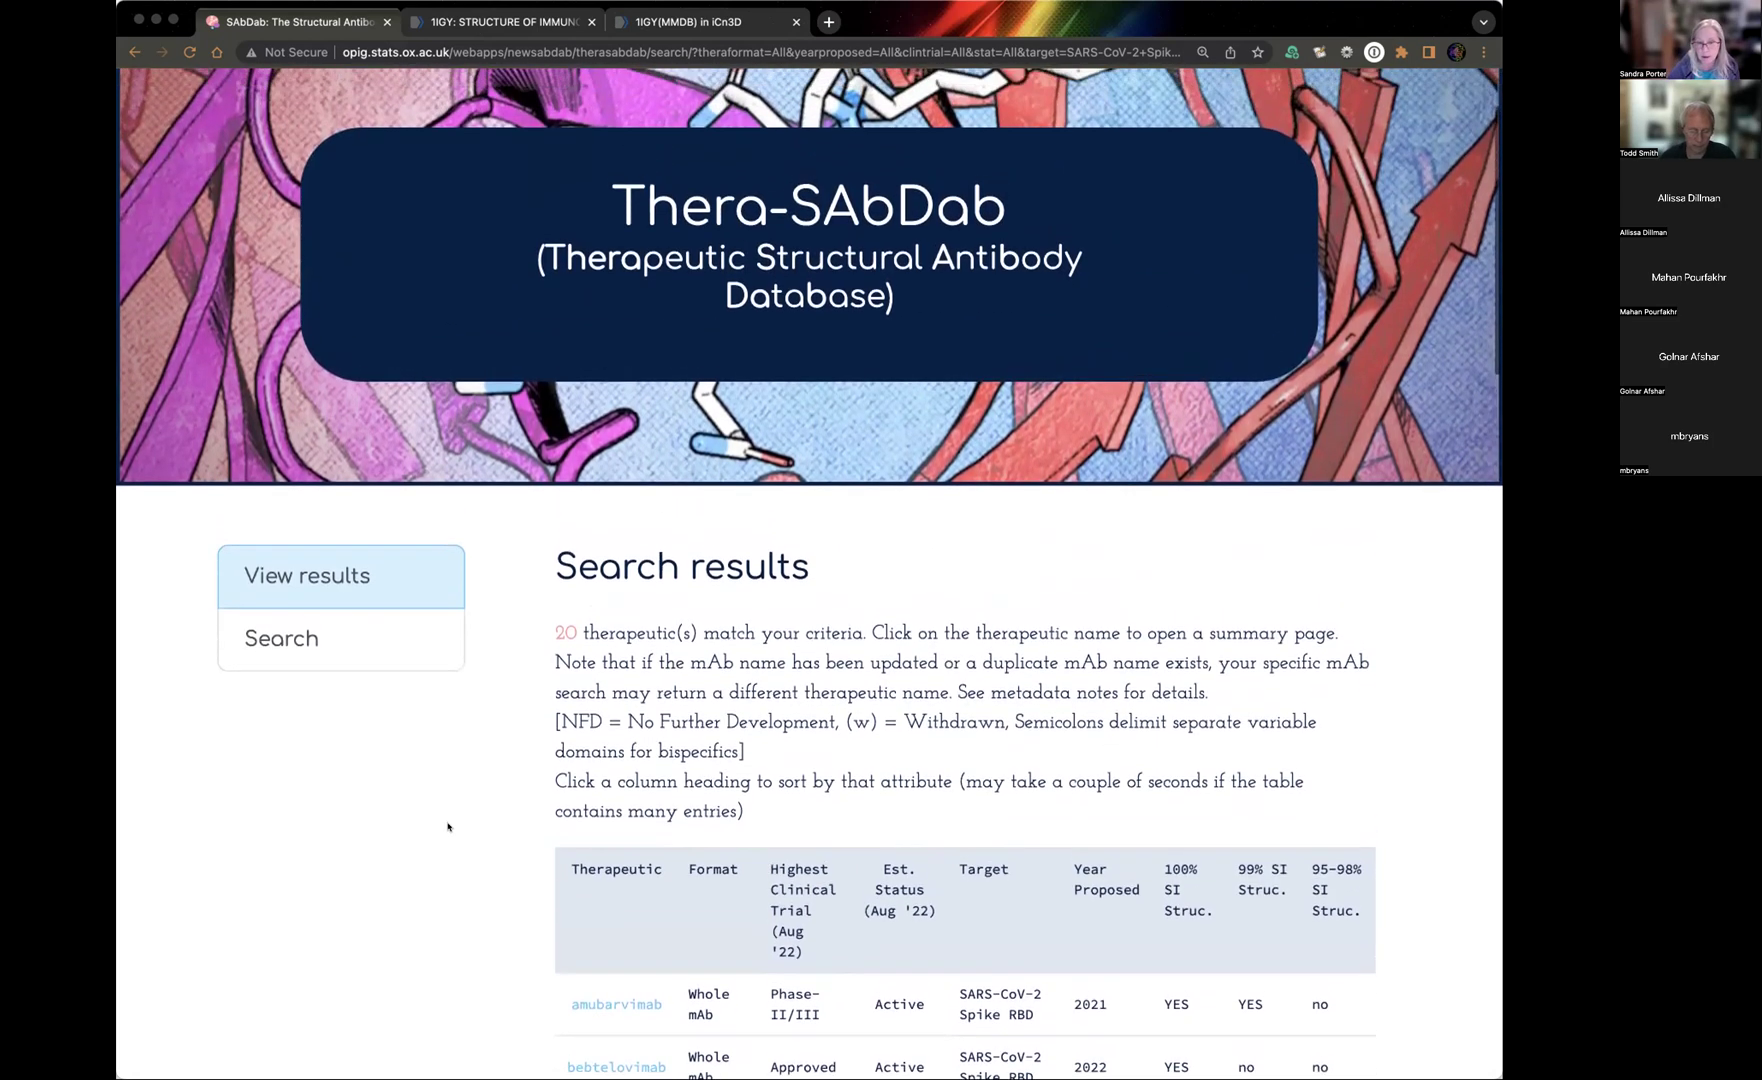
scroll(427, 841, up, 1)
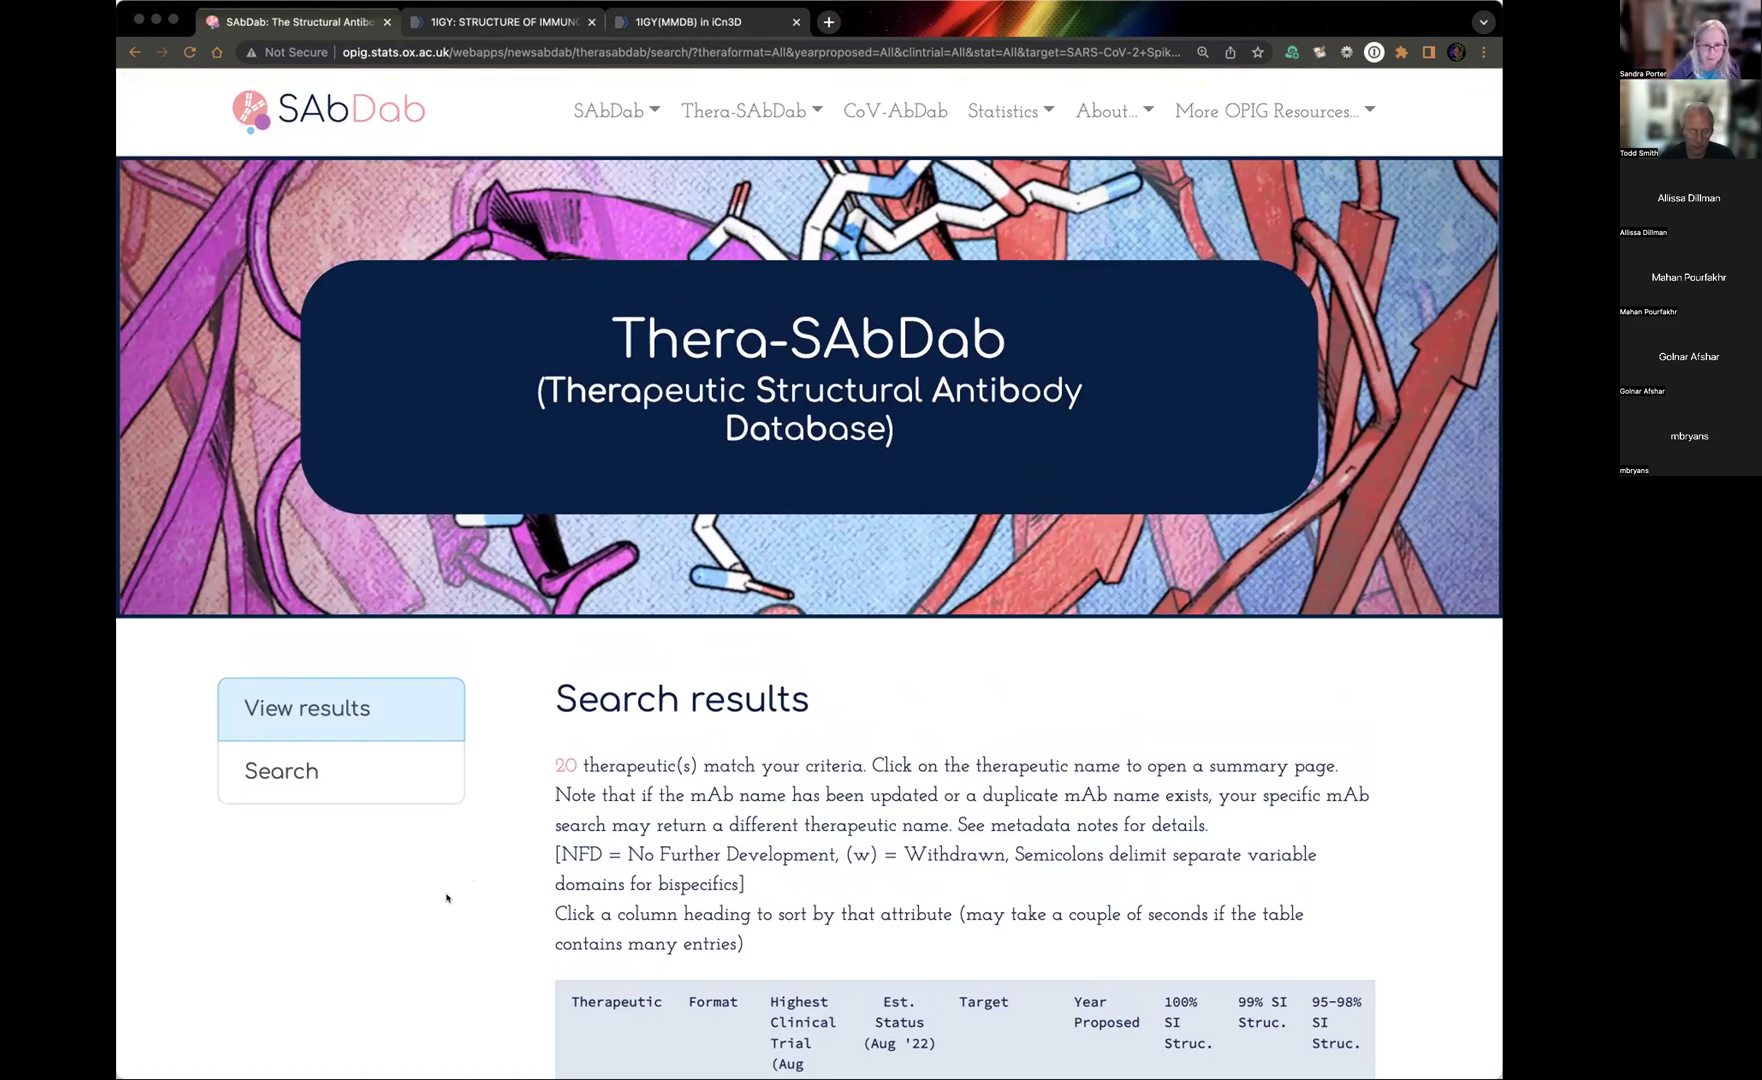
scroll(469, 912, down, 1)
scroll(469, 912, up, 1)
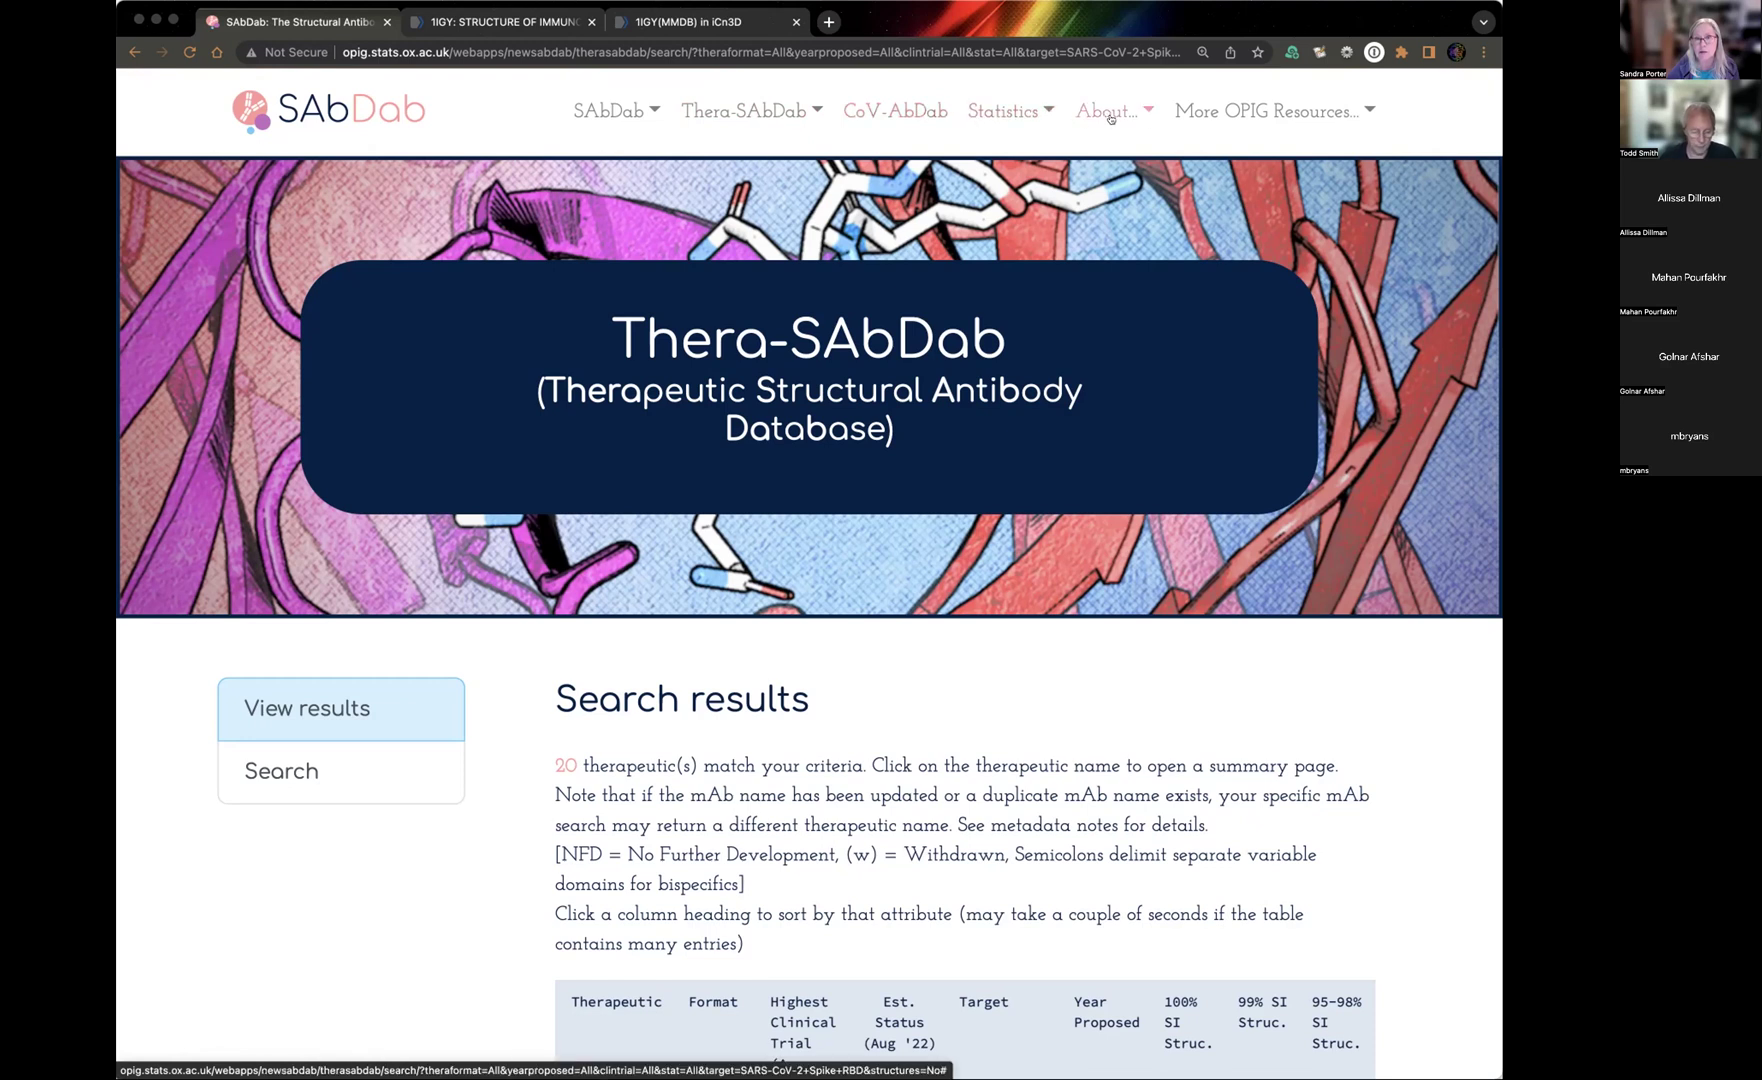
Open the SAbPred prediction toolbox and highlight its developability prediction and antibody humanisation tool entries.
click(1294, 111)
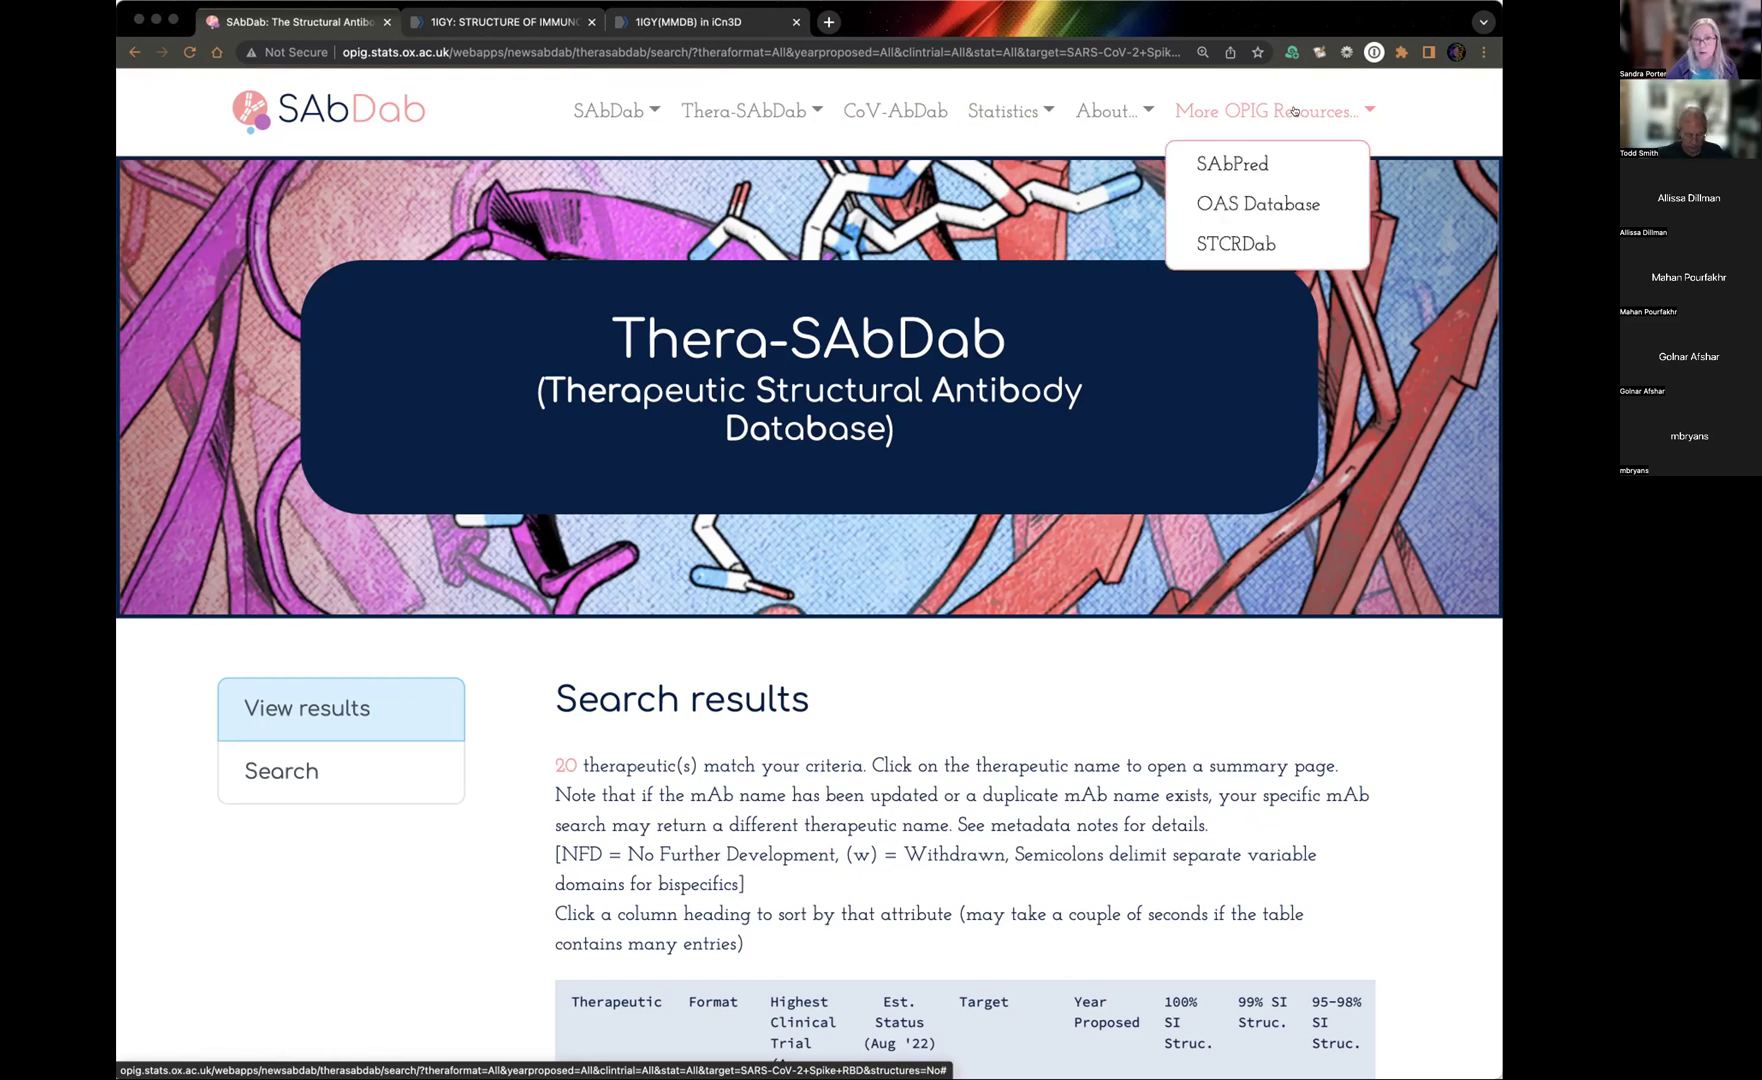
click(1250, 166)
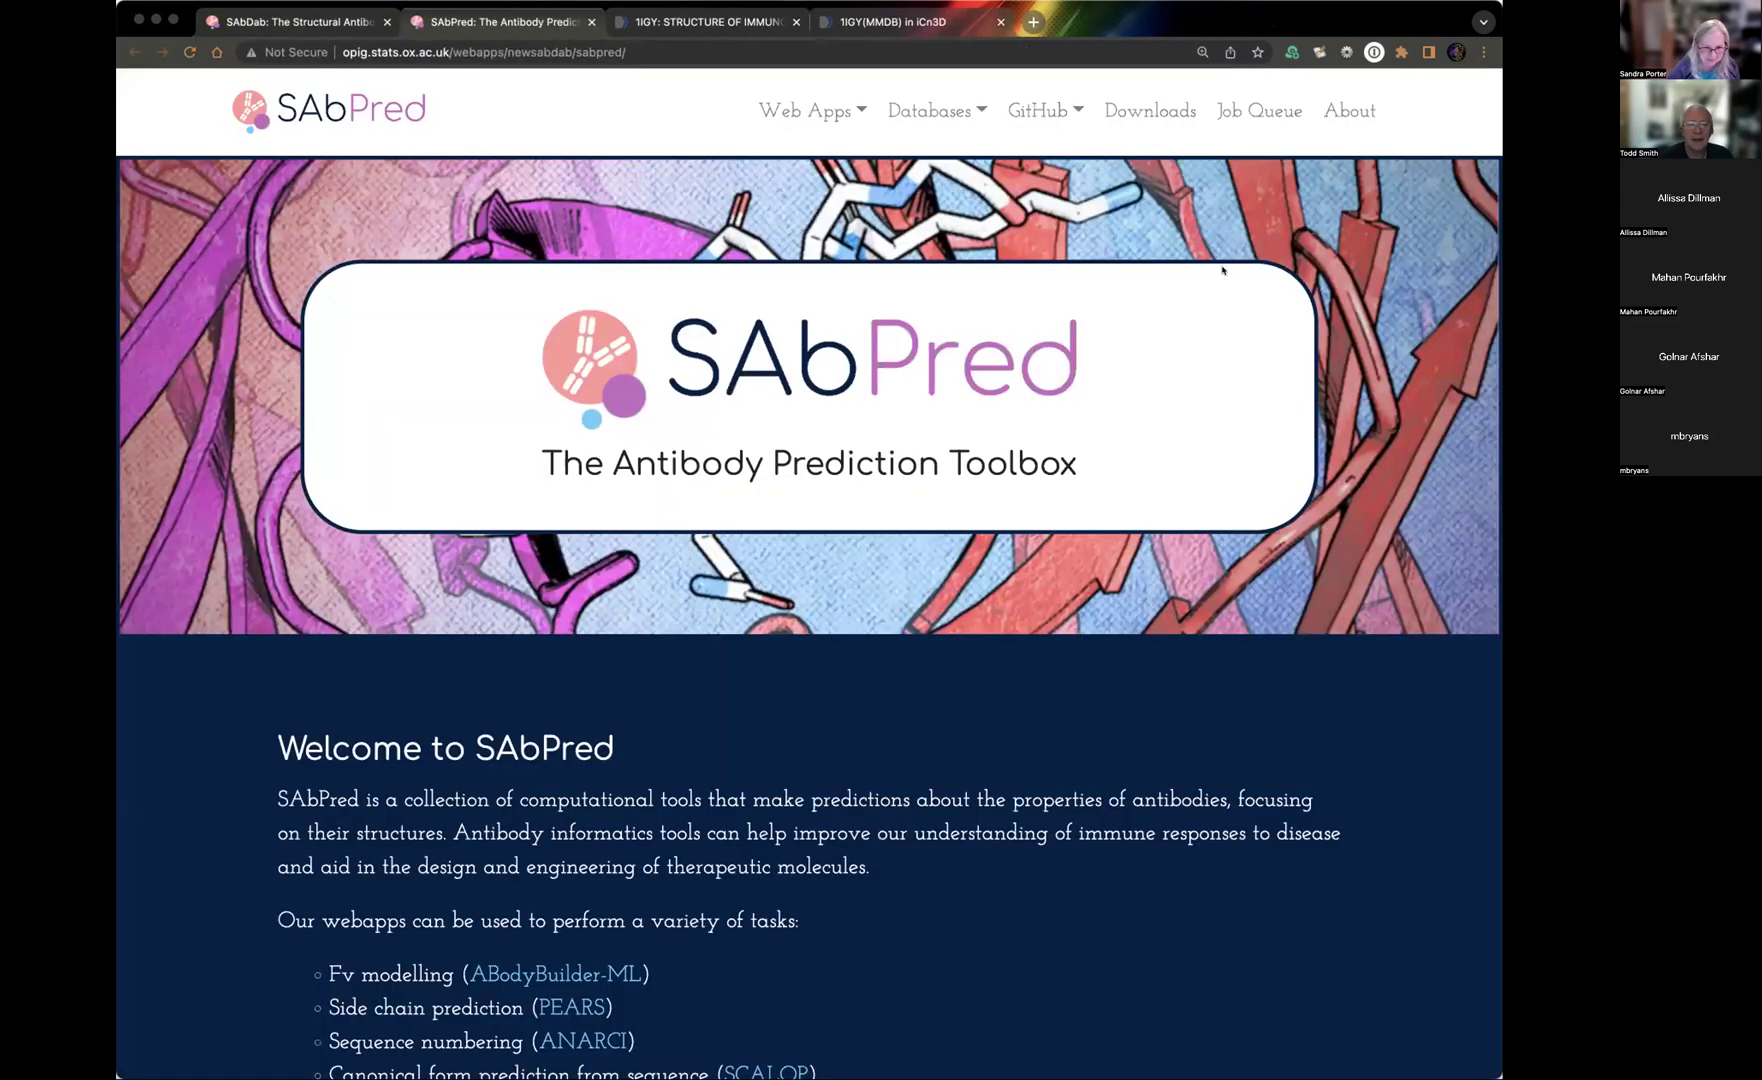
scroll(480, 624, down, 5)
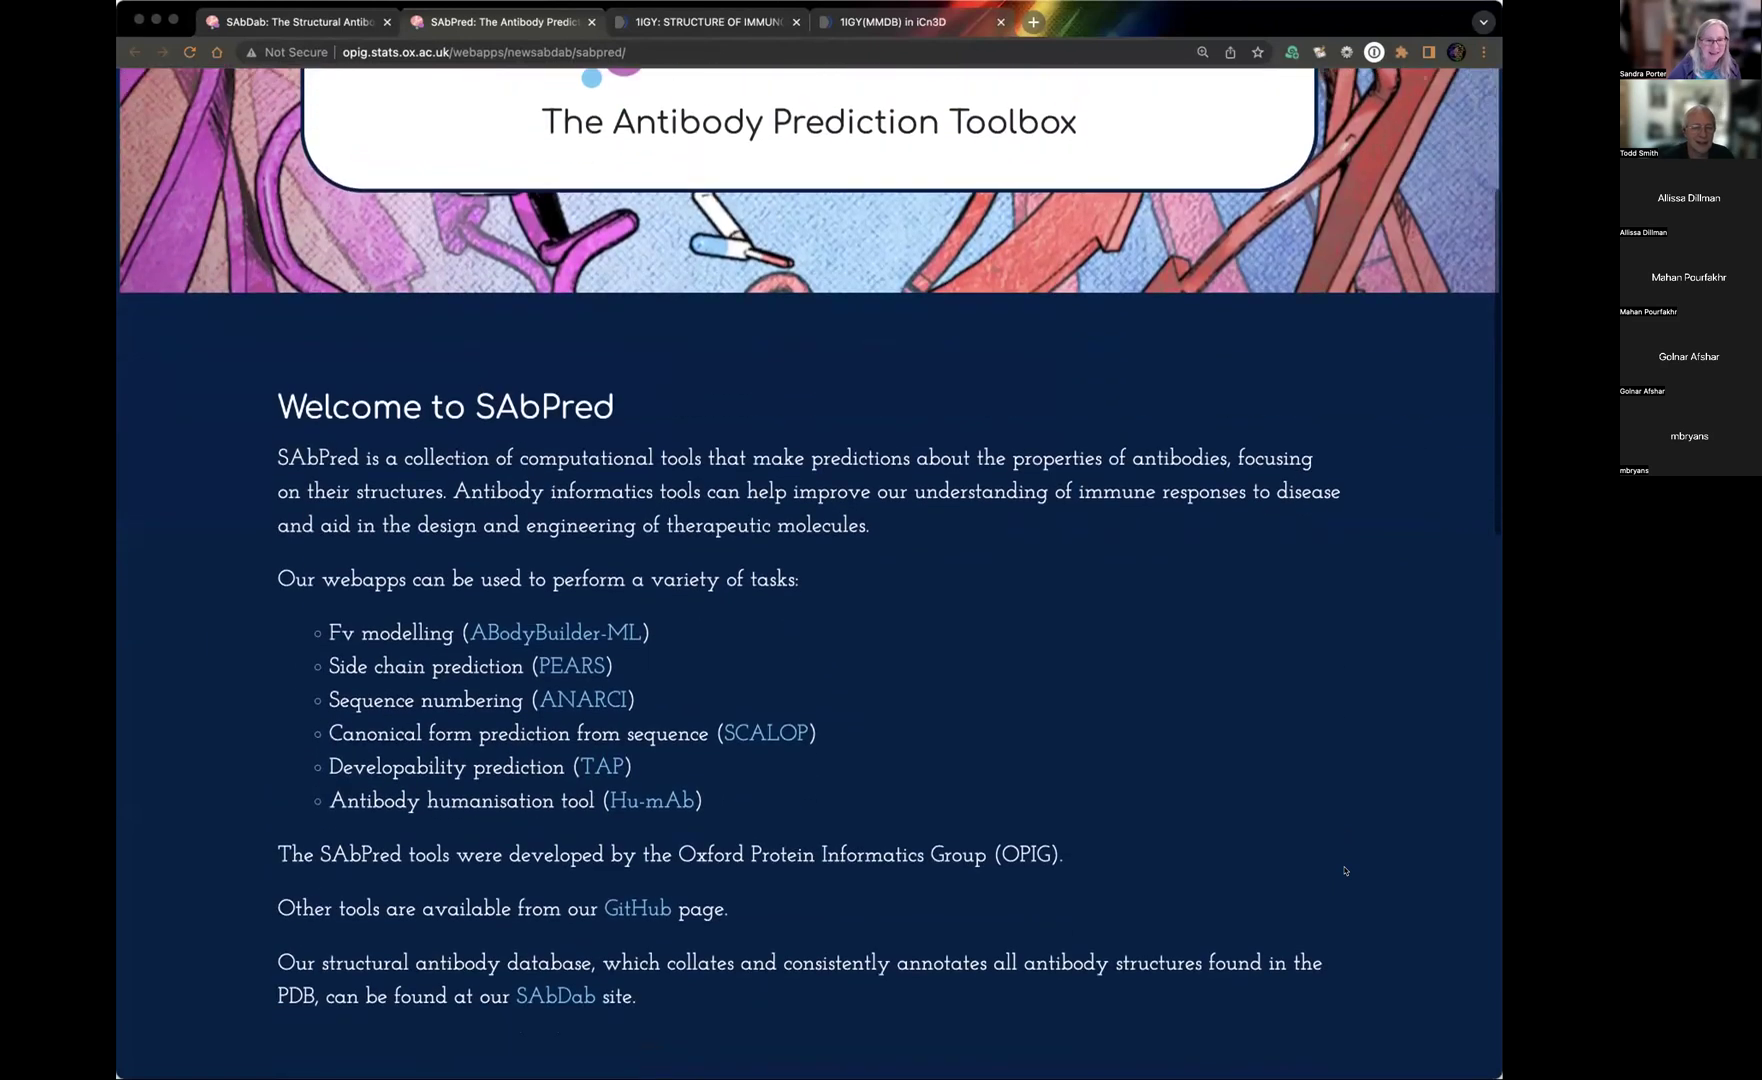
scroll(275, 637, down, 2)
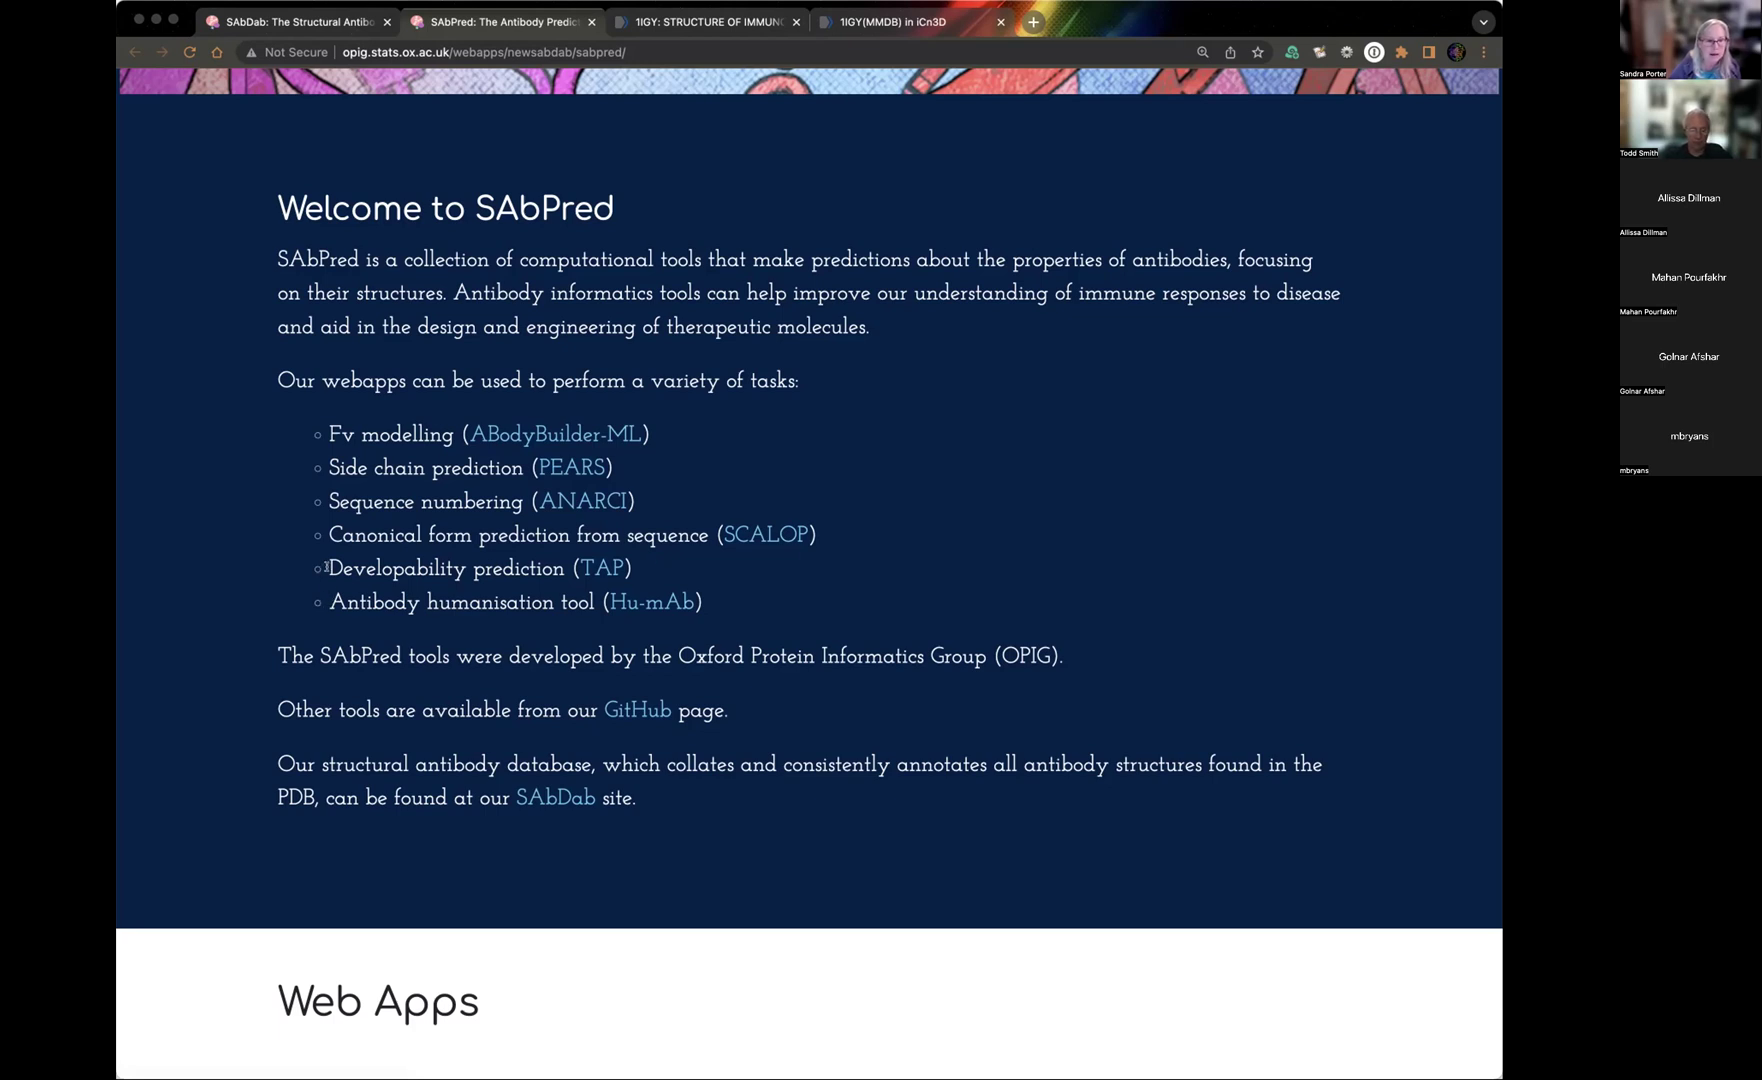
drag(327, 567, 562, 568)
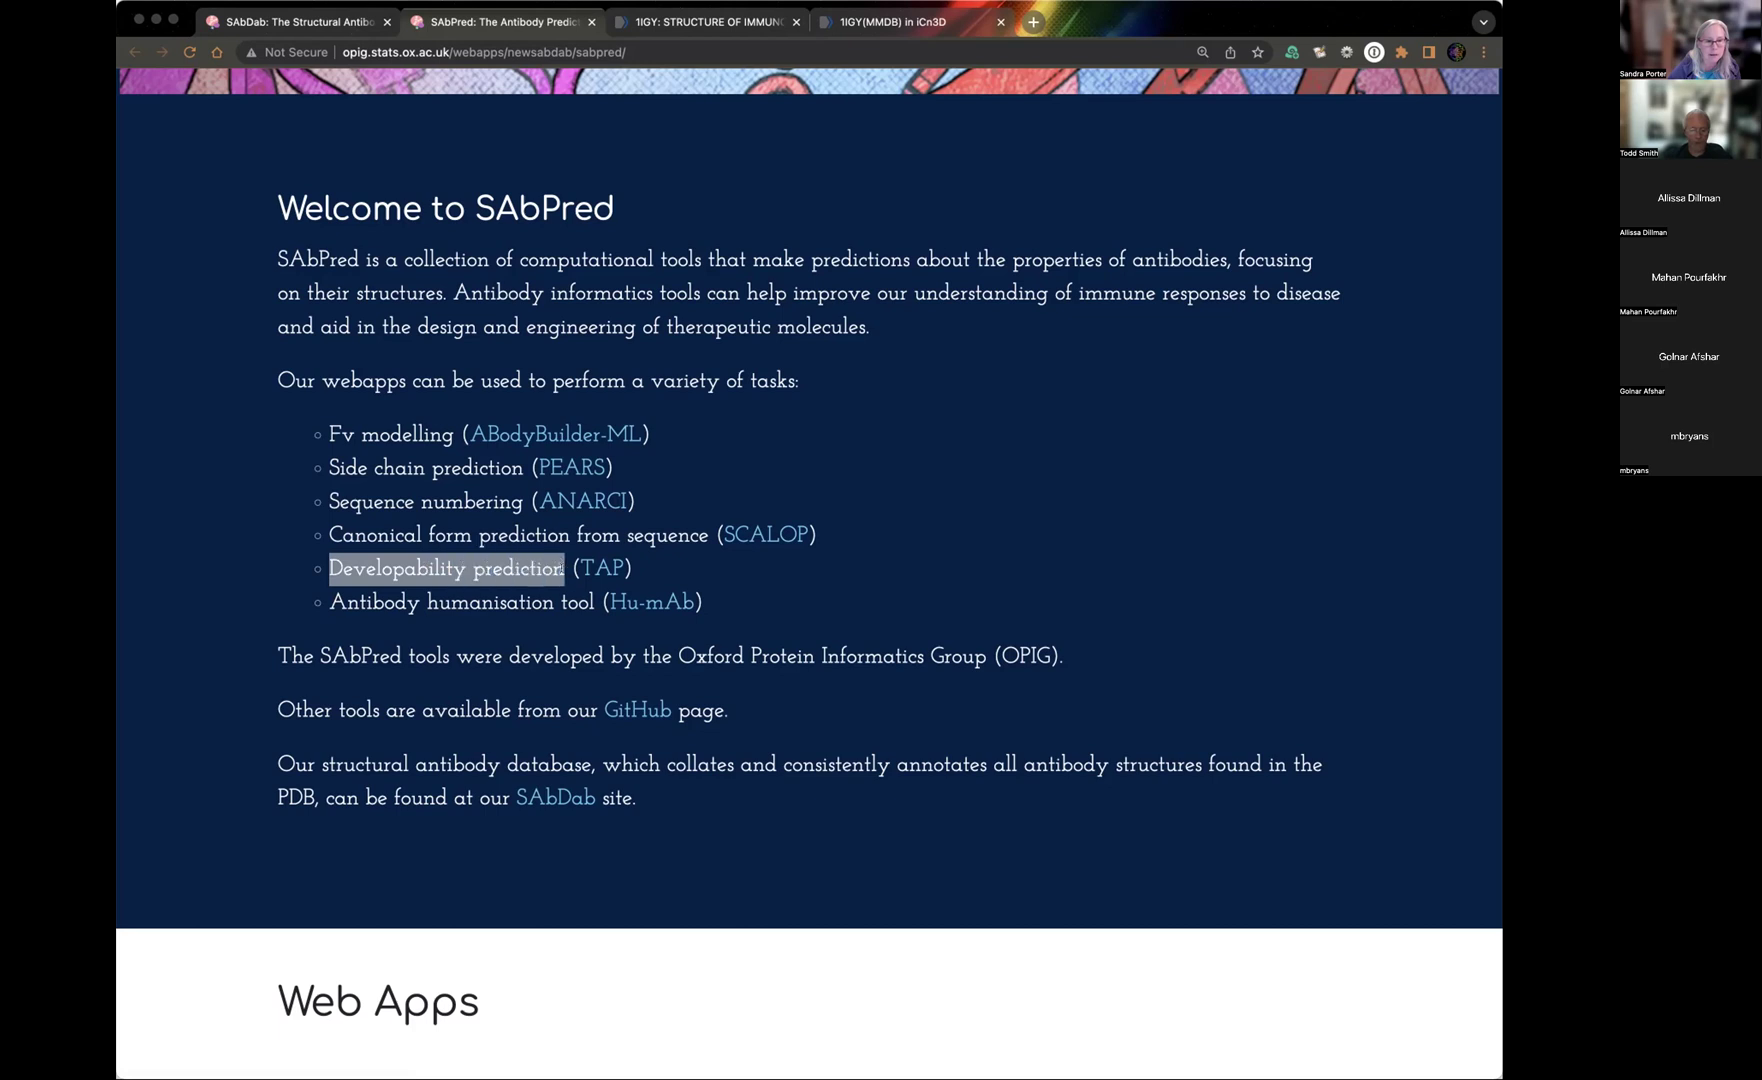
drag(329, 602, 595, 603)
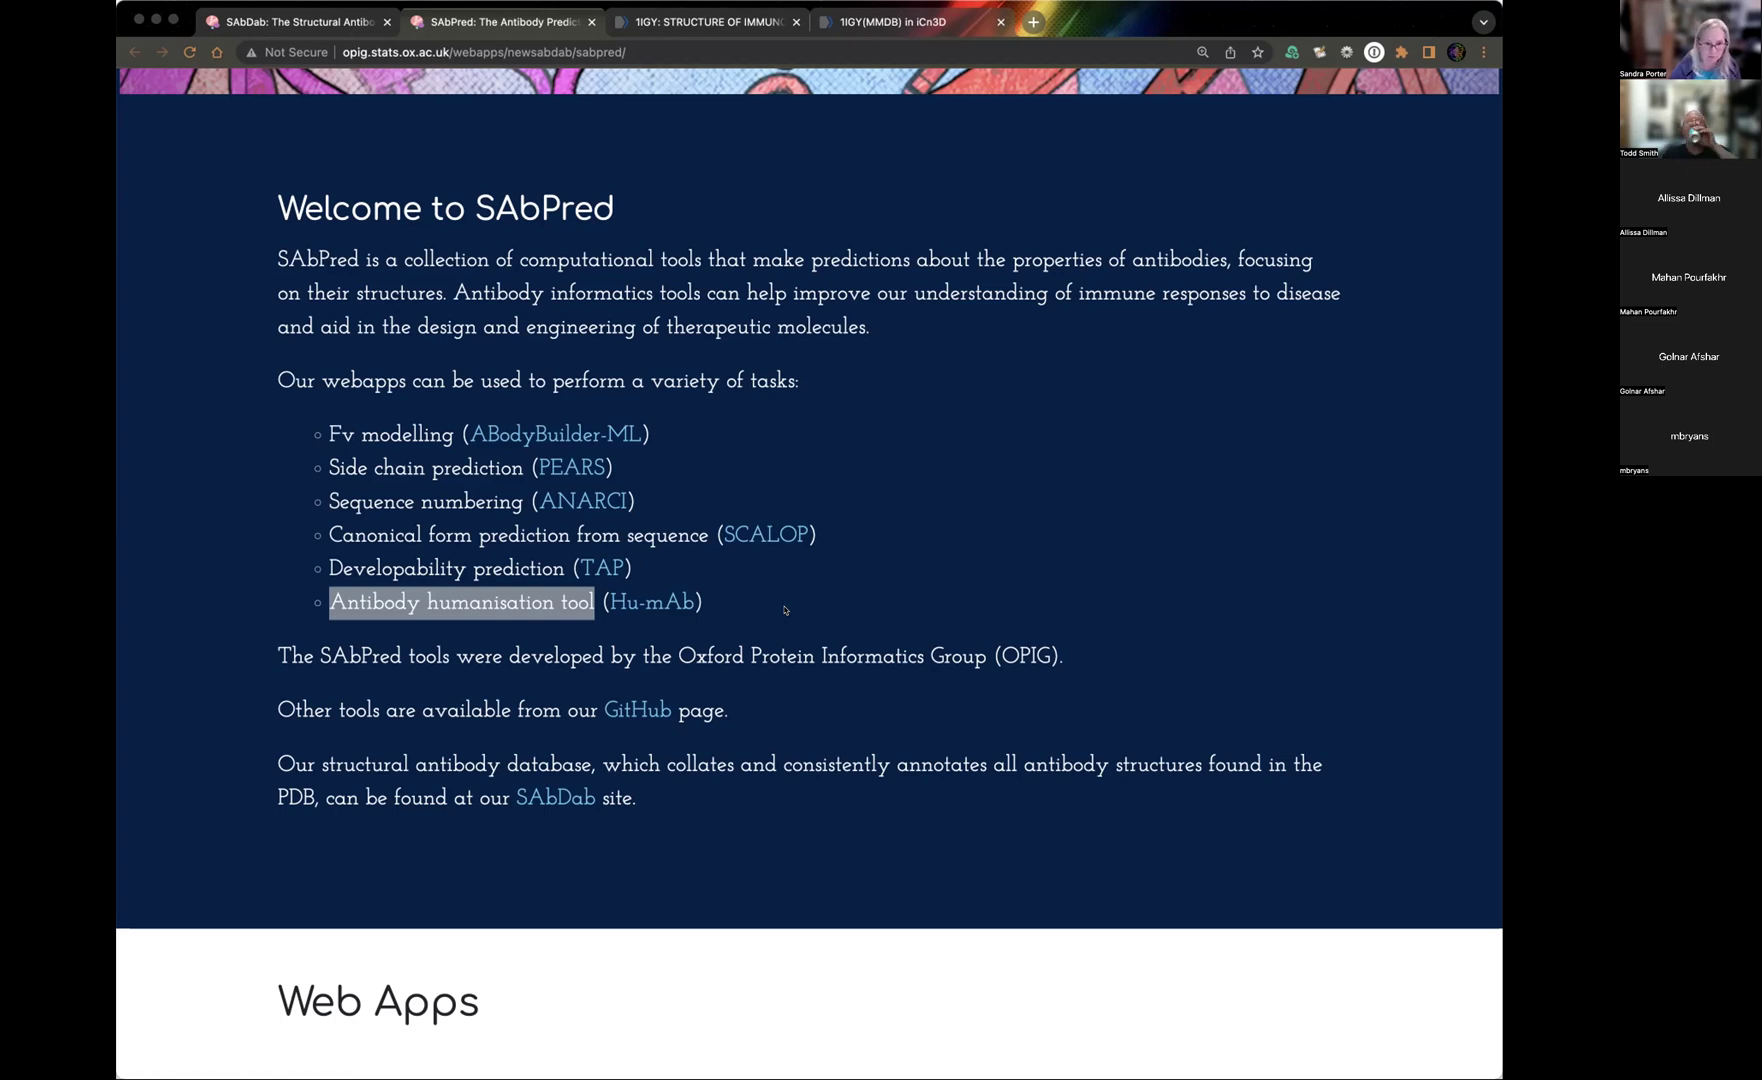
Open the Hu-mAb humanisation tool and read its description through to the humanness scoring form.
click(650, 602)
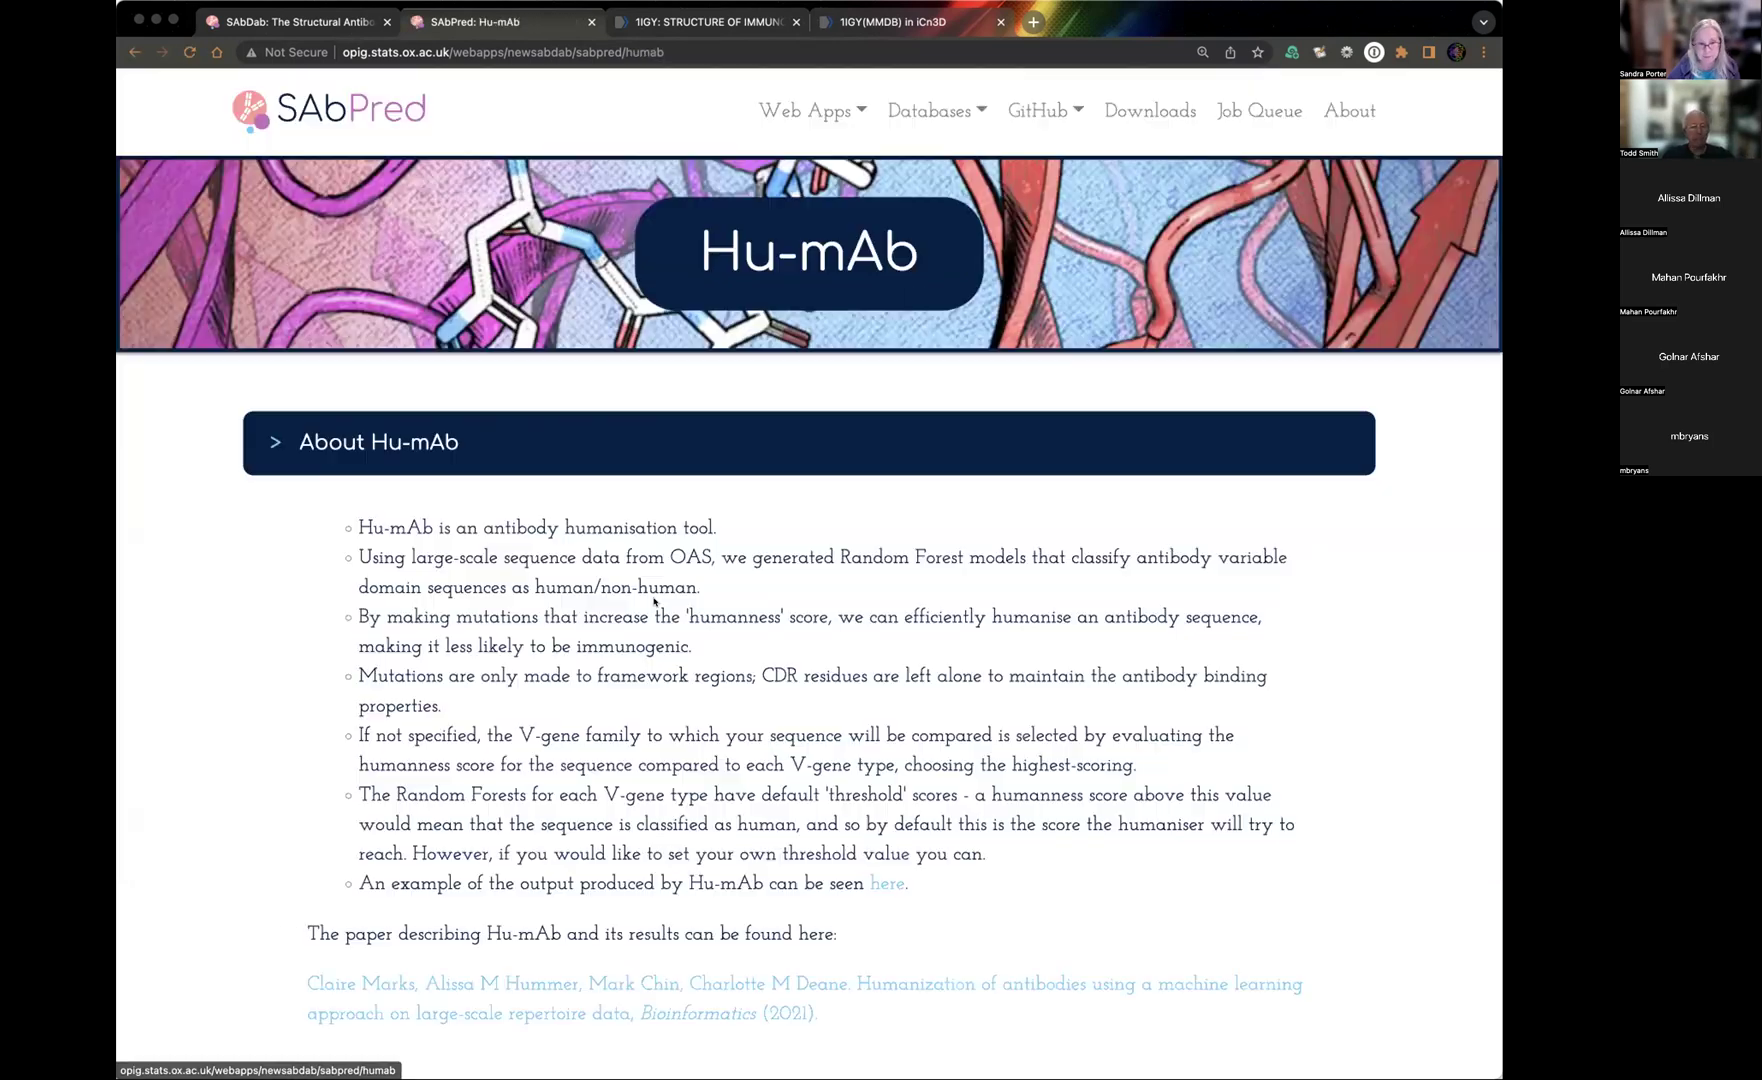
scroll(215, 642, down, 6)
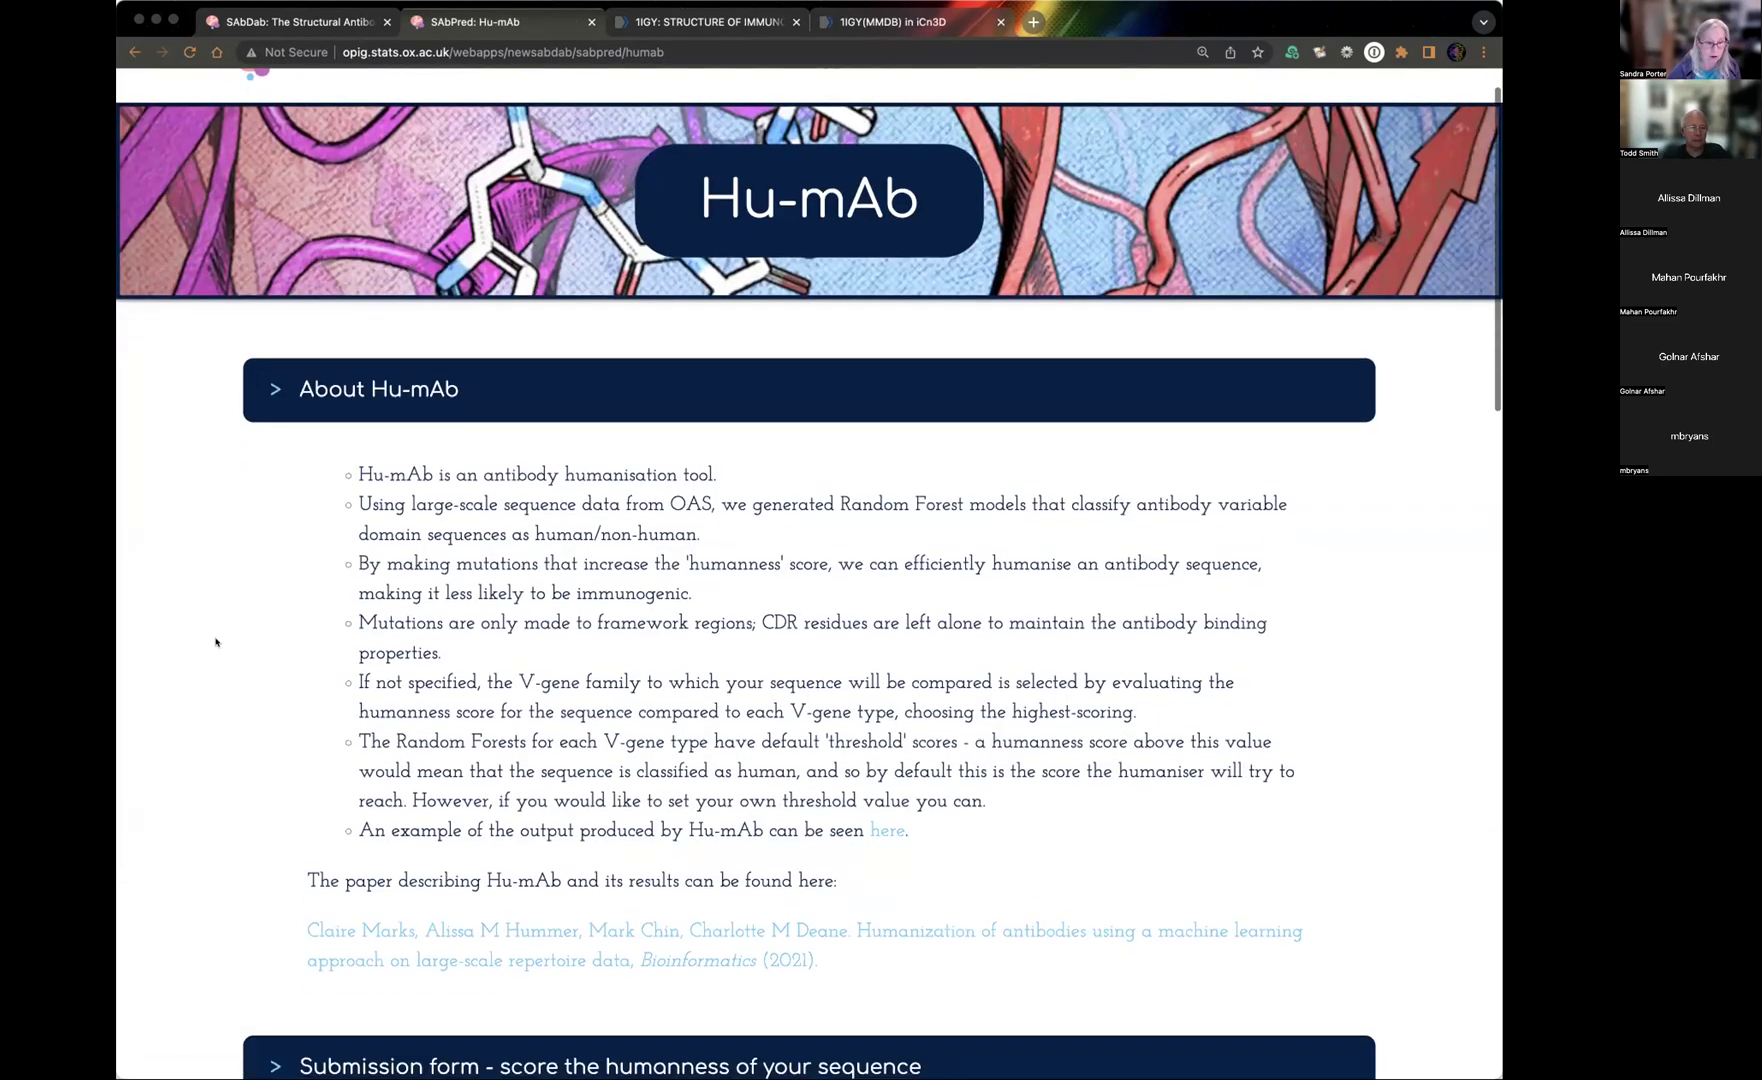
scroll(215, 642, down, 2)
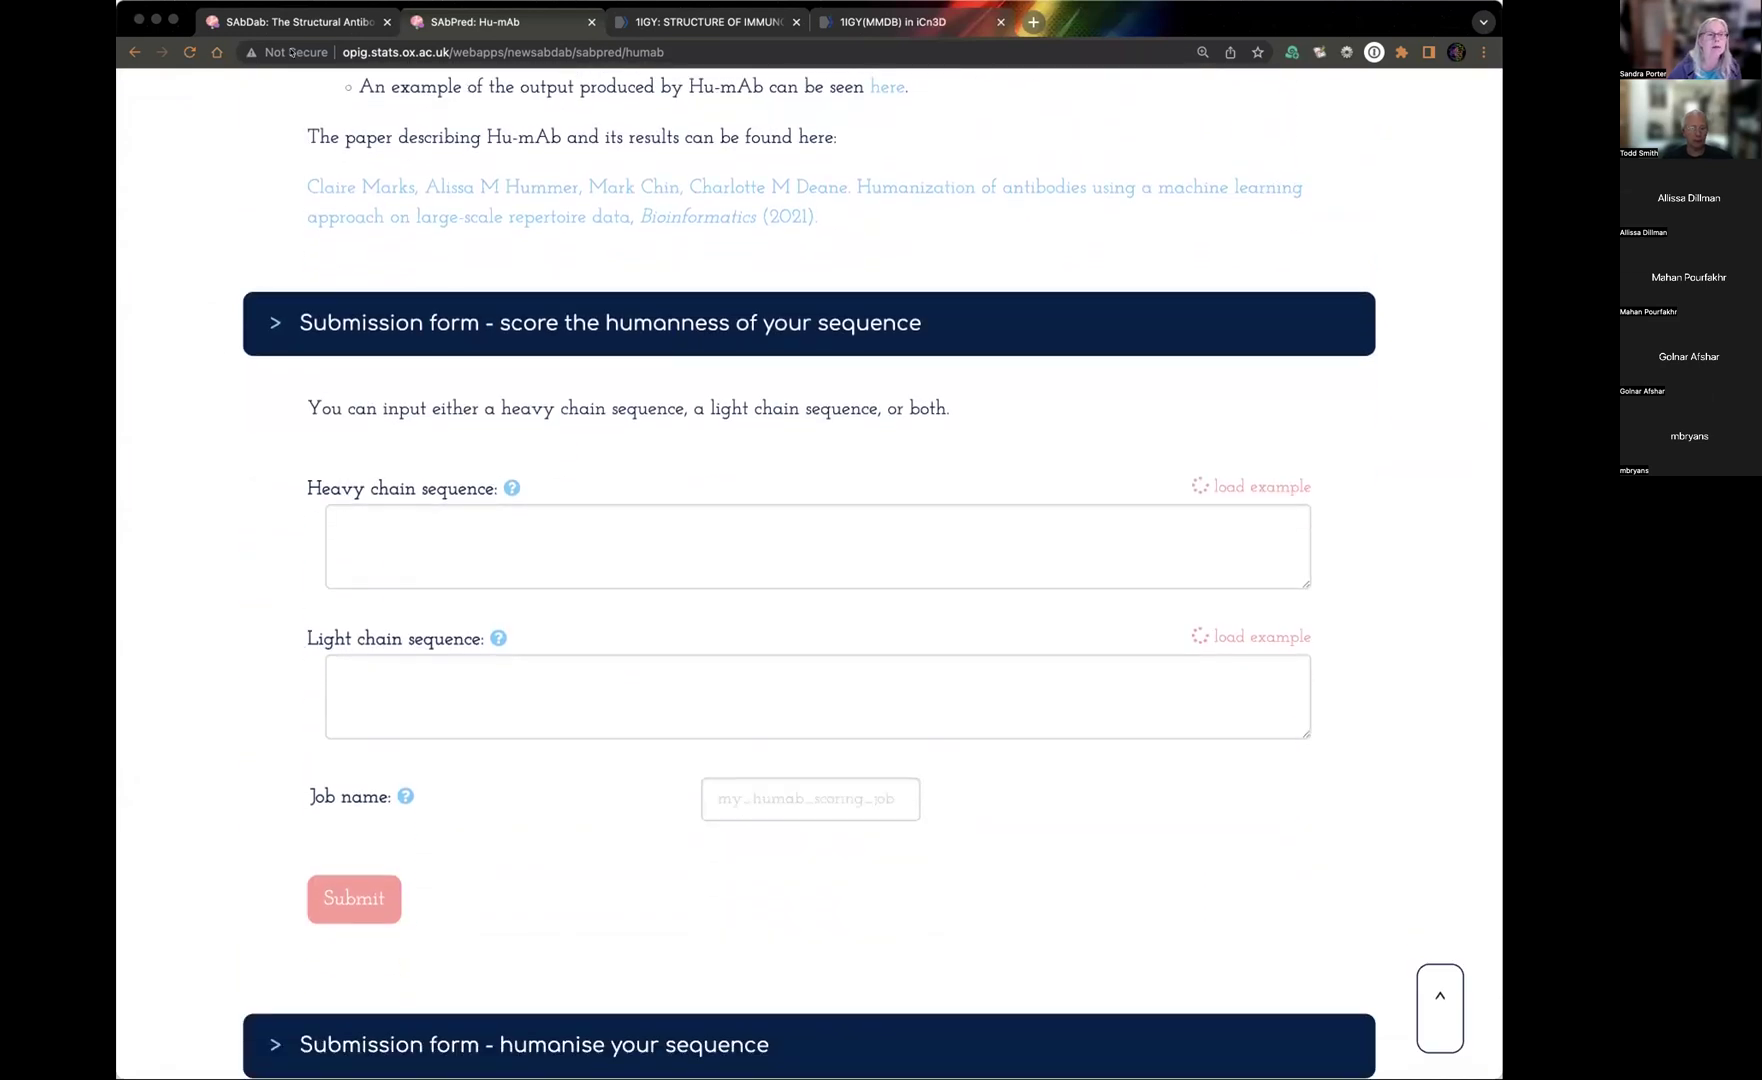
Return to the NCBI FASTA page for 1IGY chain B and copy its residues without the header line.
click(698, 20)
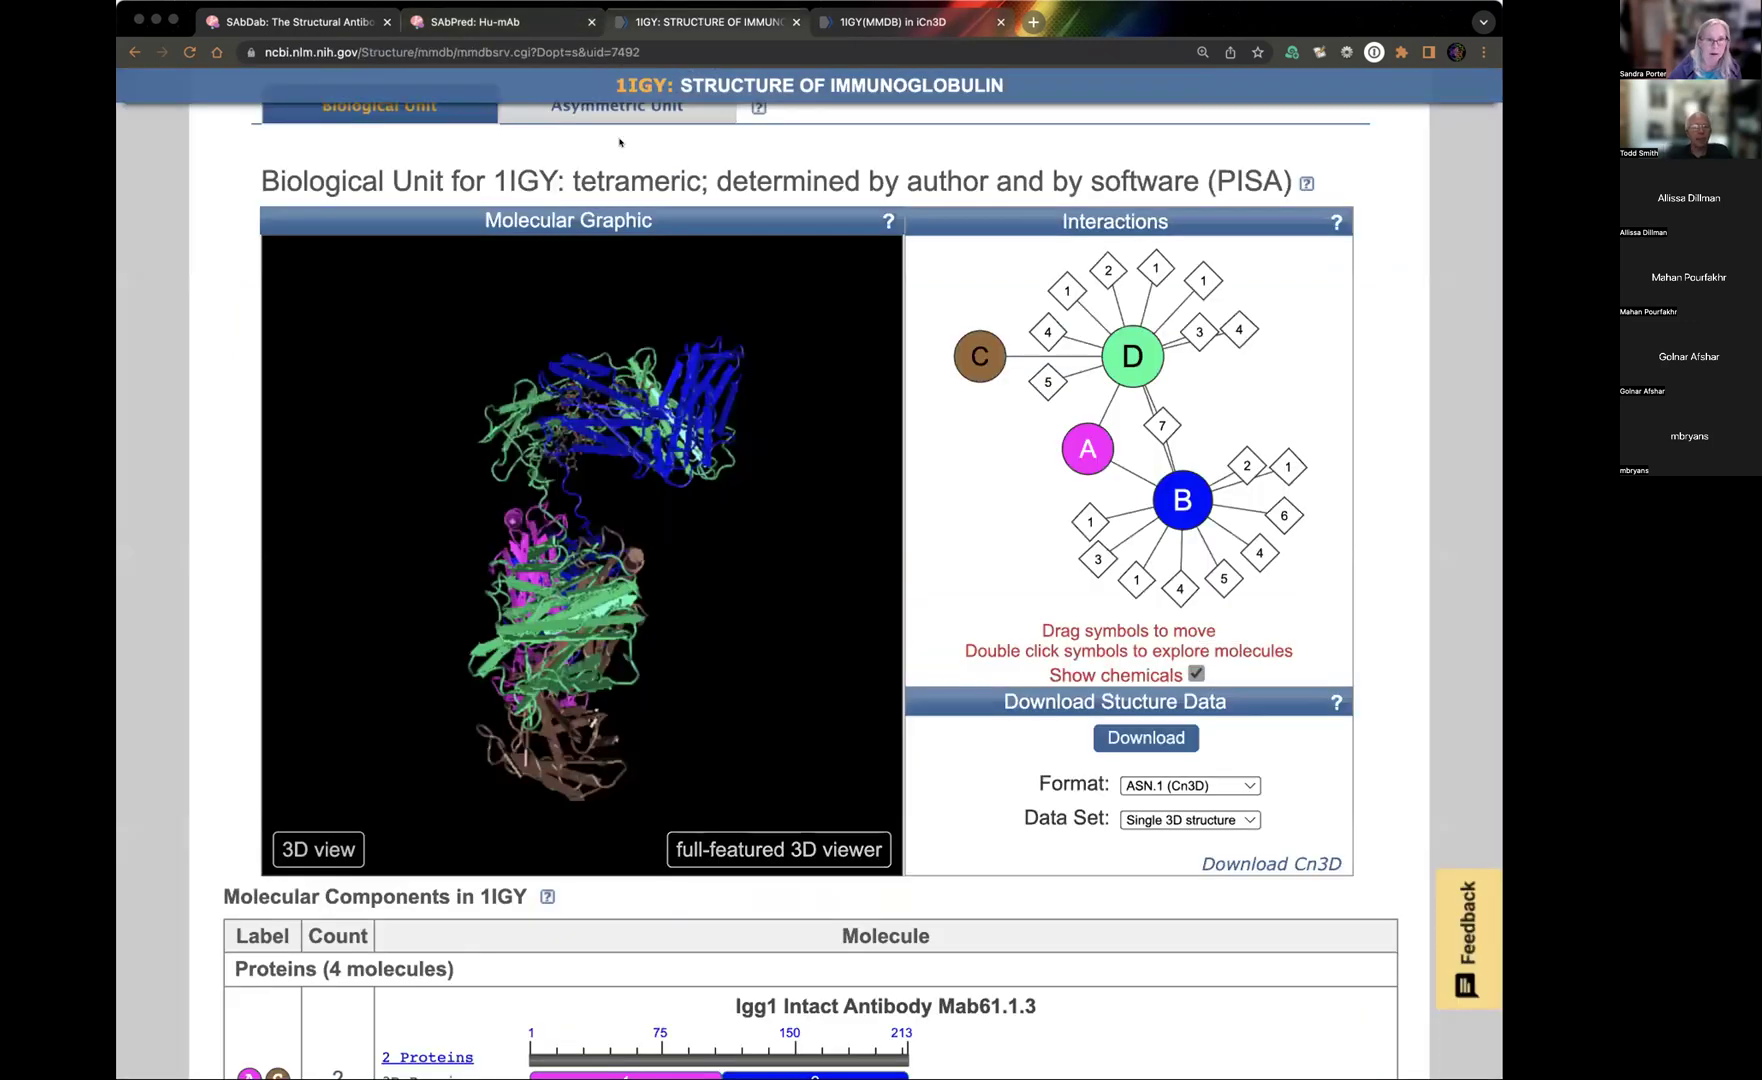
click(876, 20)
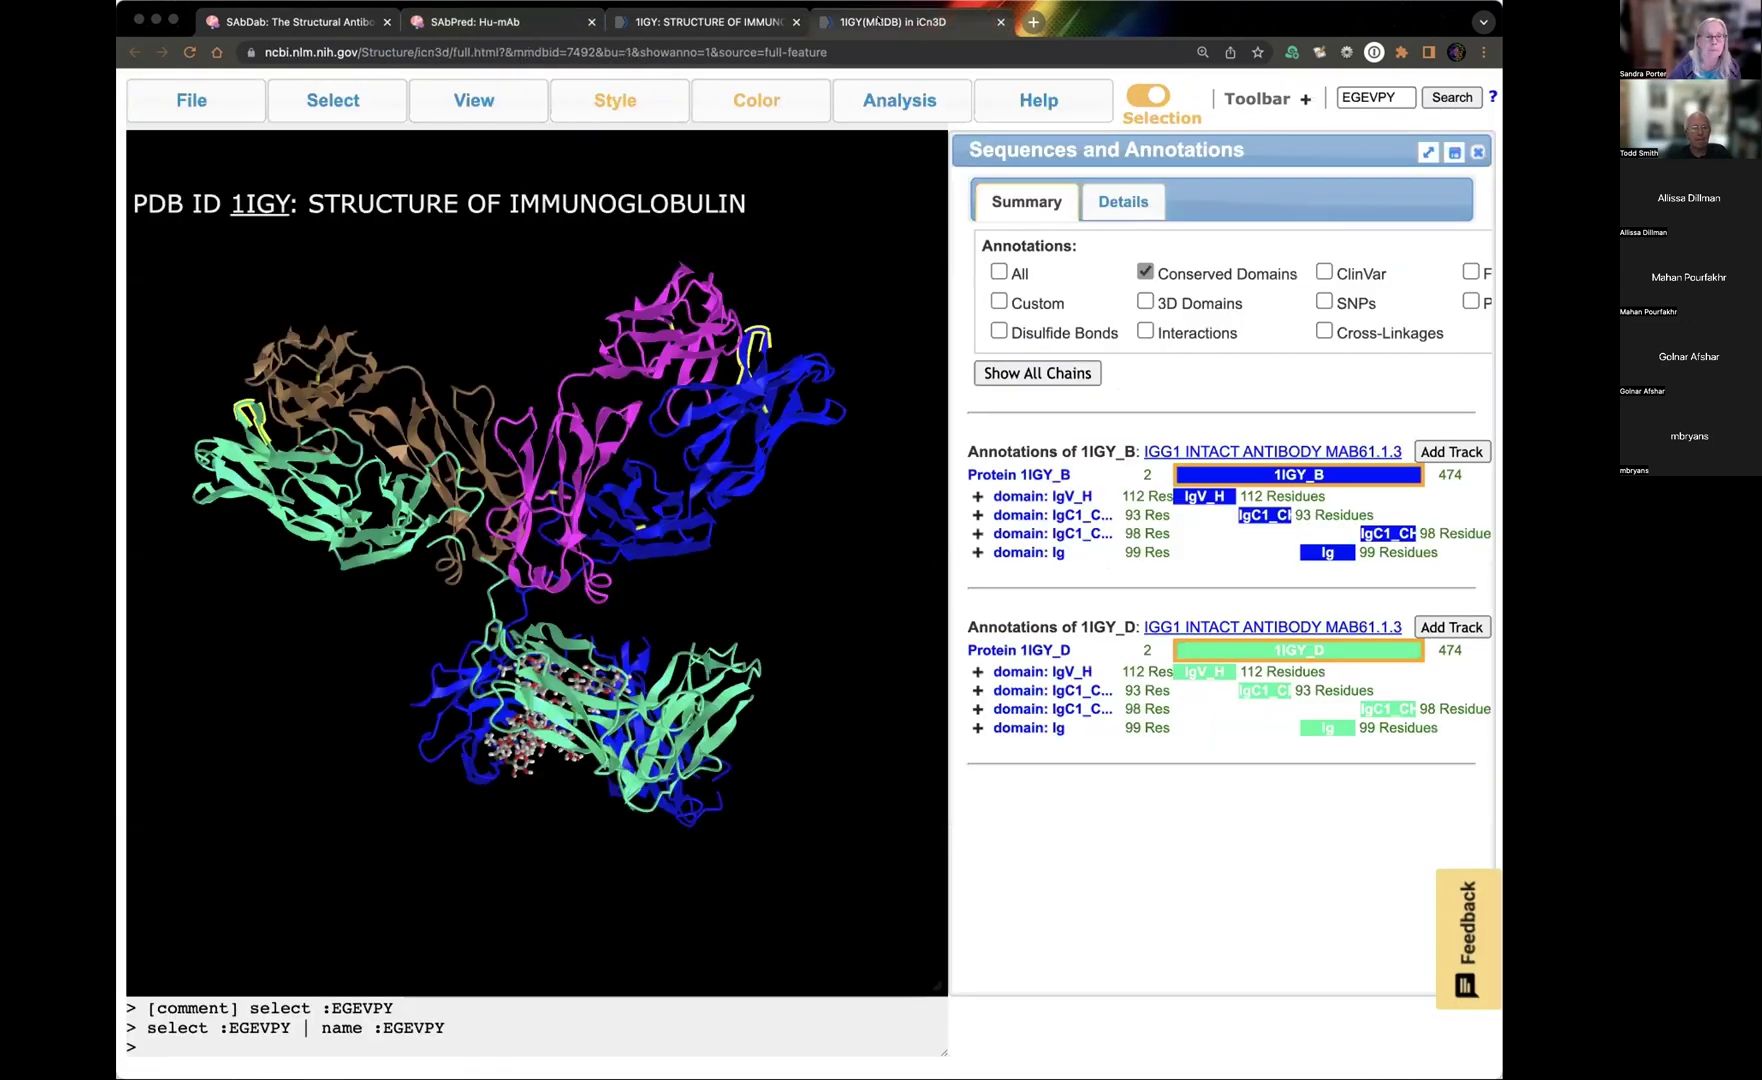
click(713, 22)
scroll(182, 180, up, 5)
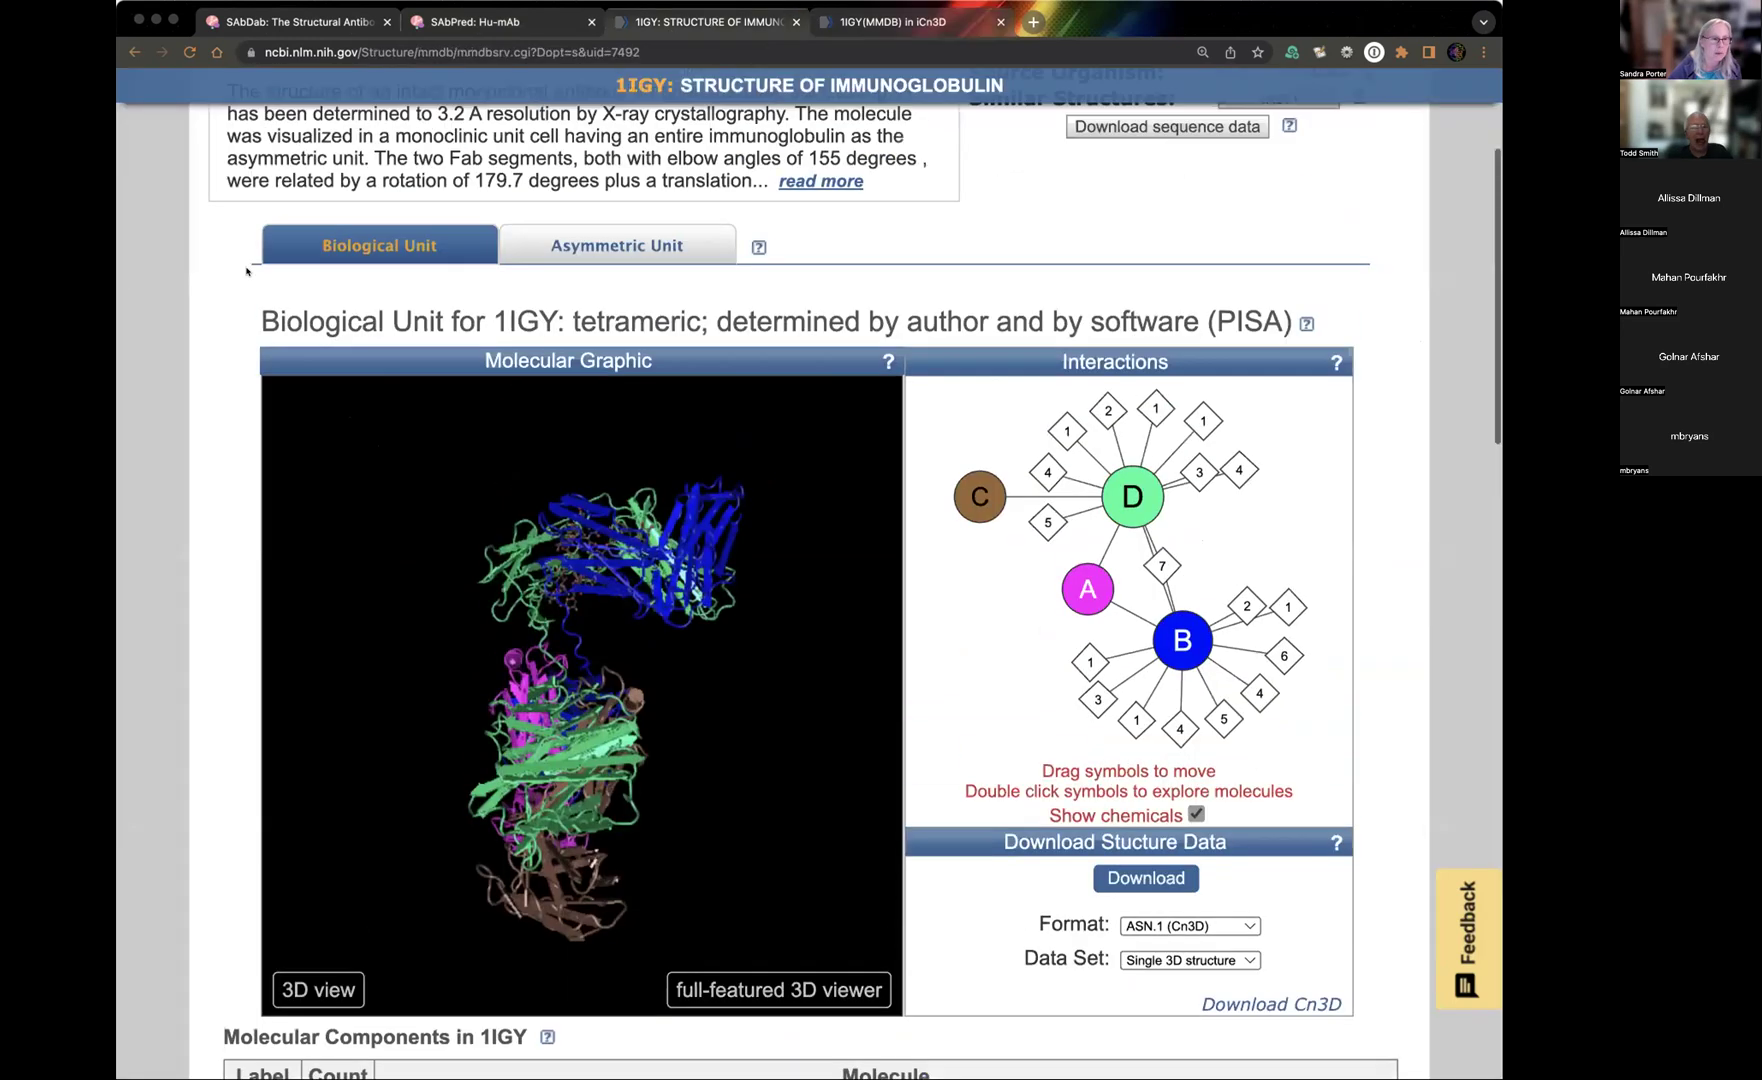
click(133, 51)
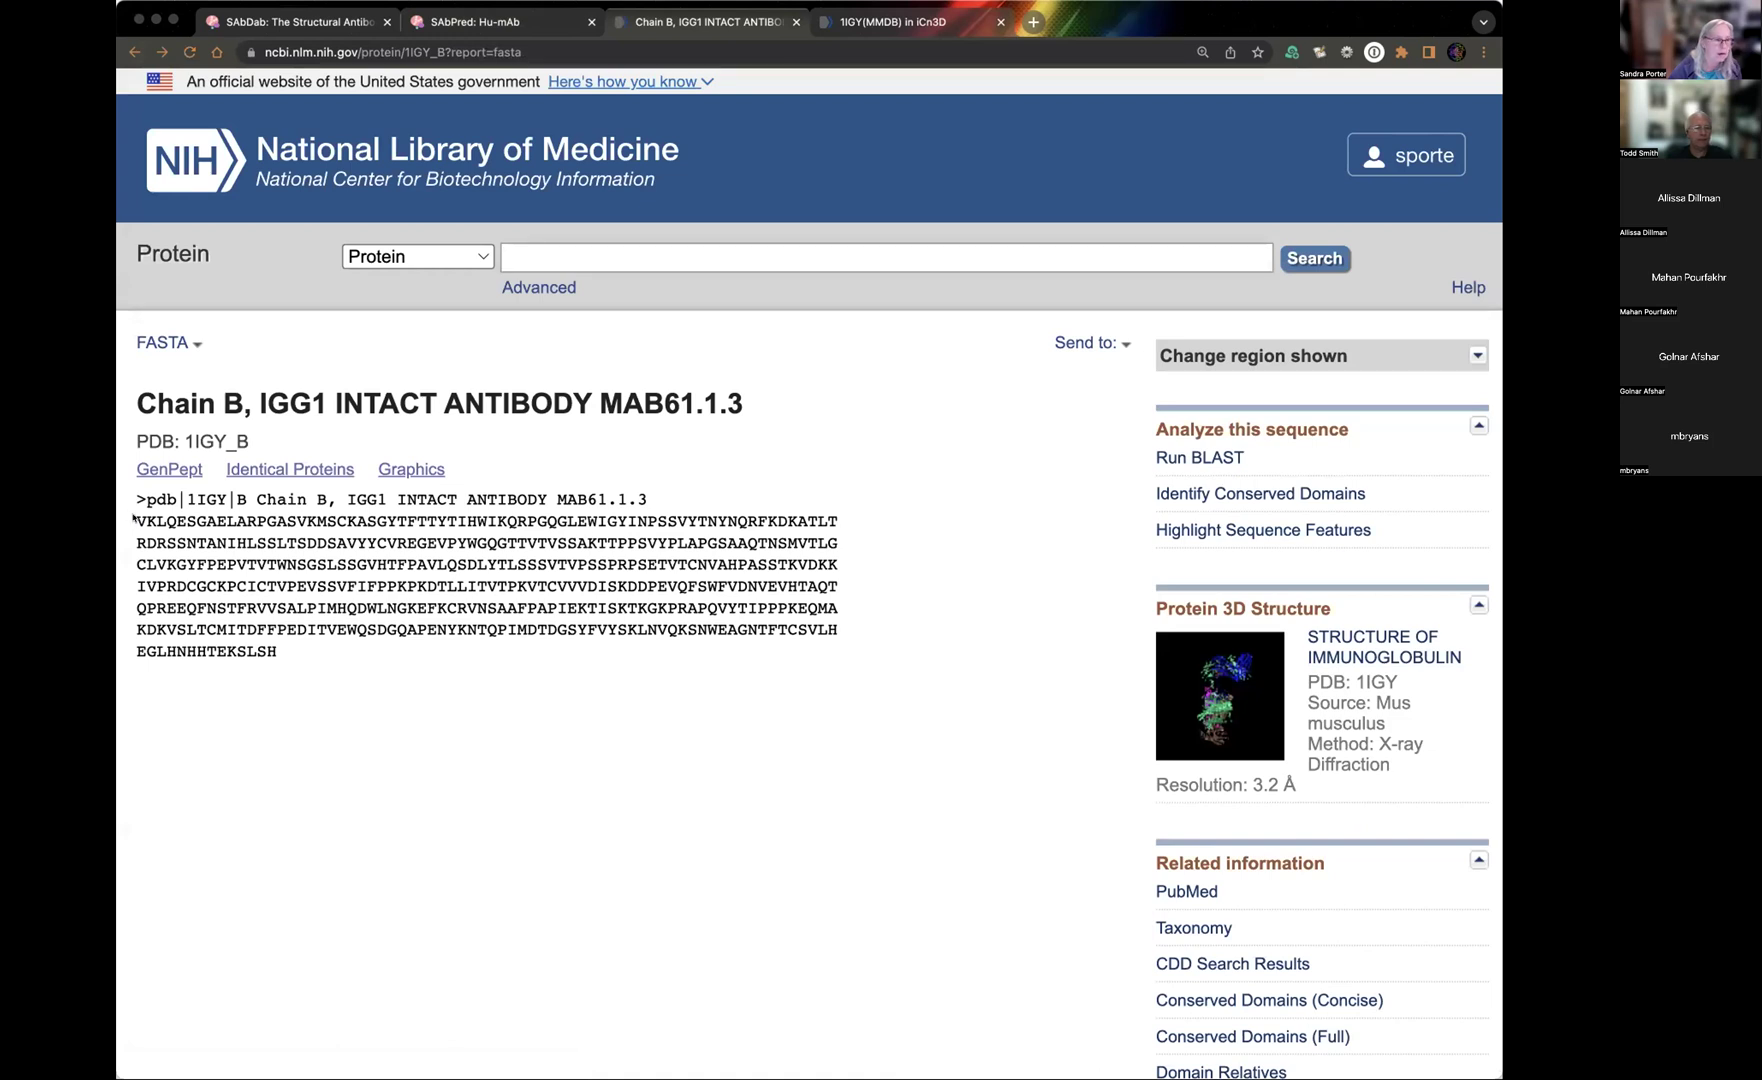
drag(192, 568, 274, 652)
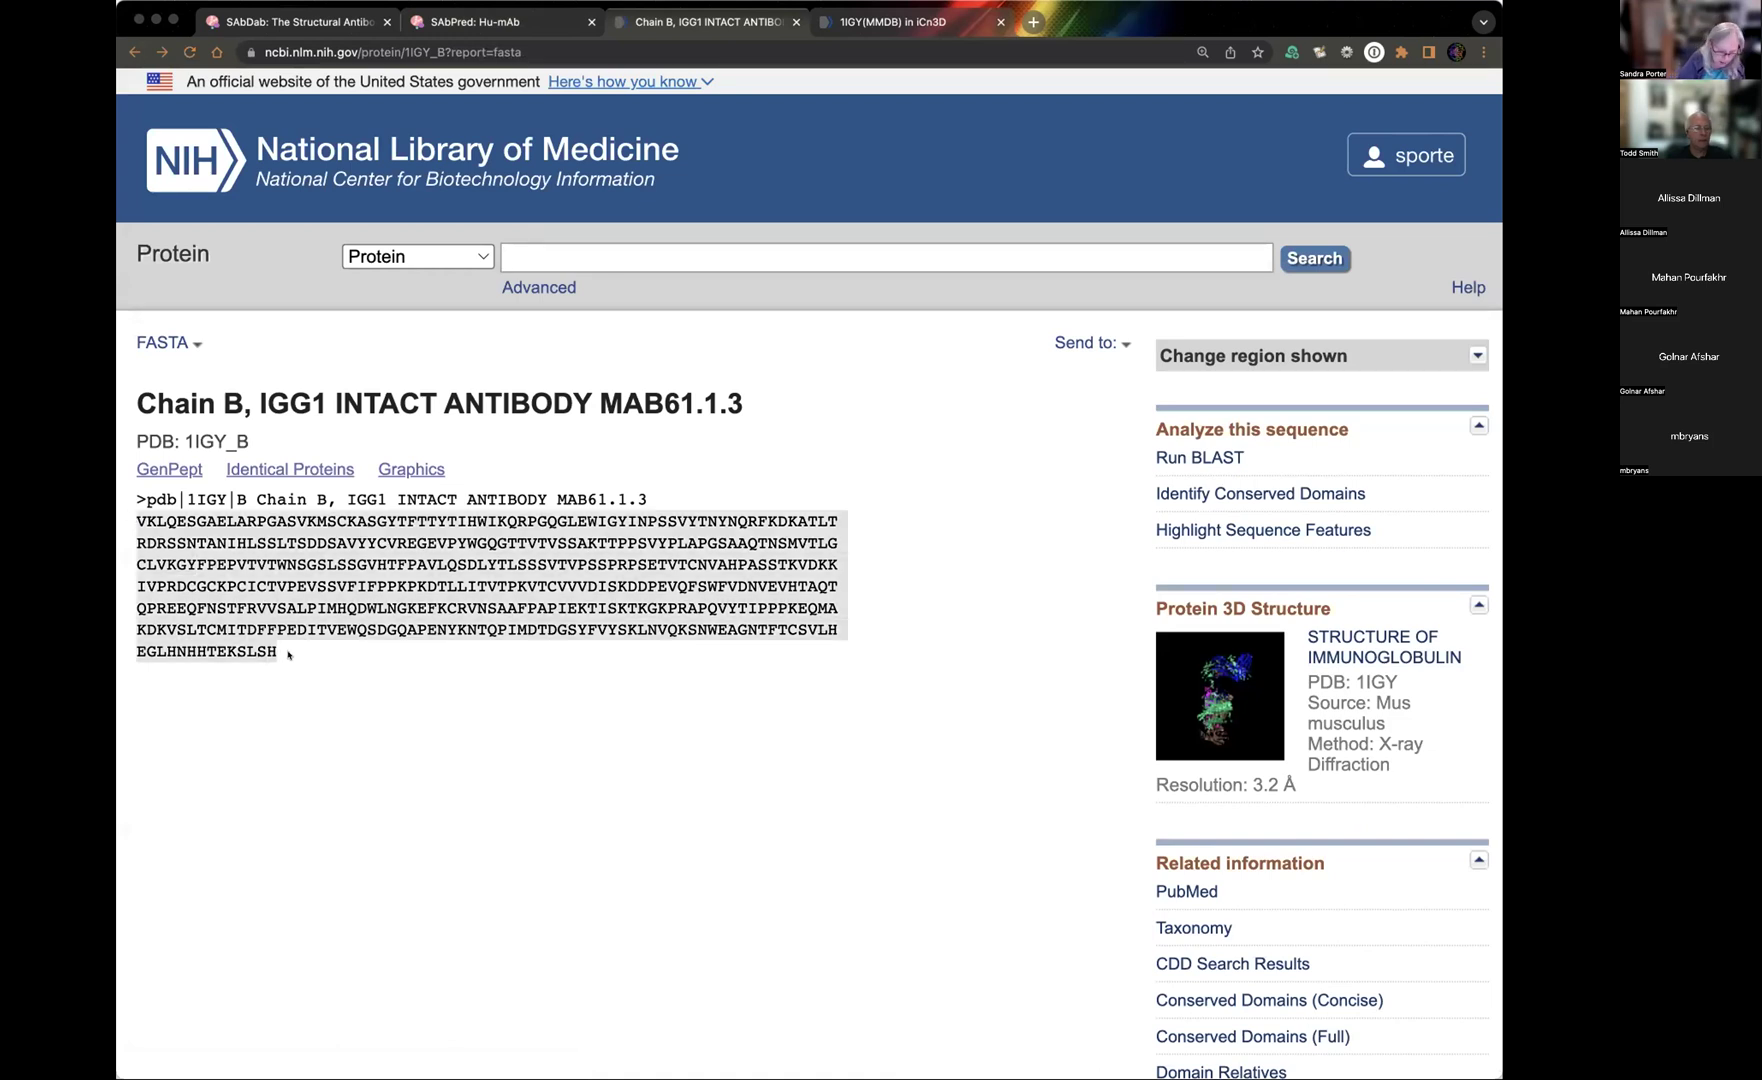
Try to score the copied chain B residues as the heavy chain in Hu-mAb, and return to the form.
click(519, 21)
click(405, 527)
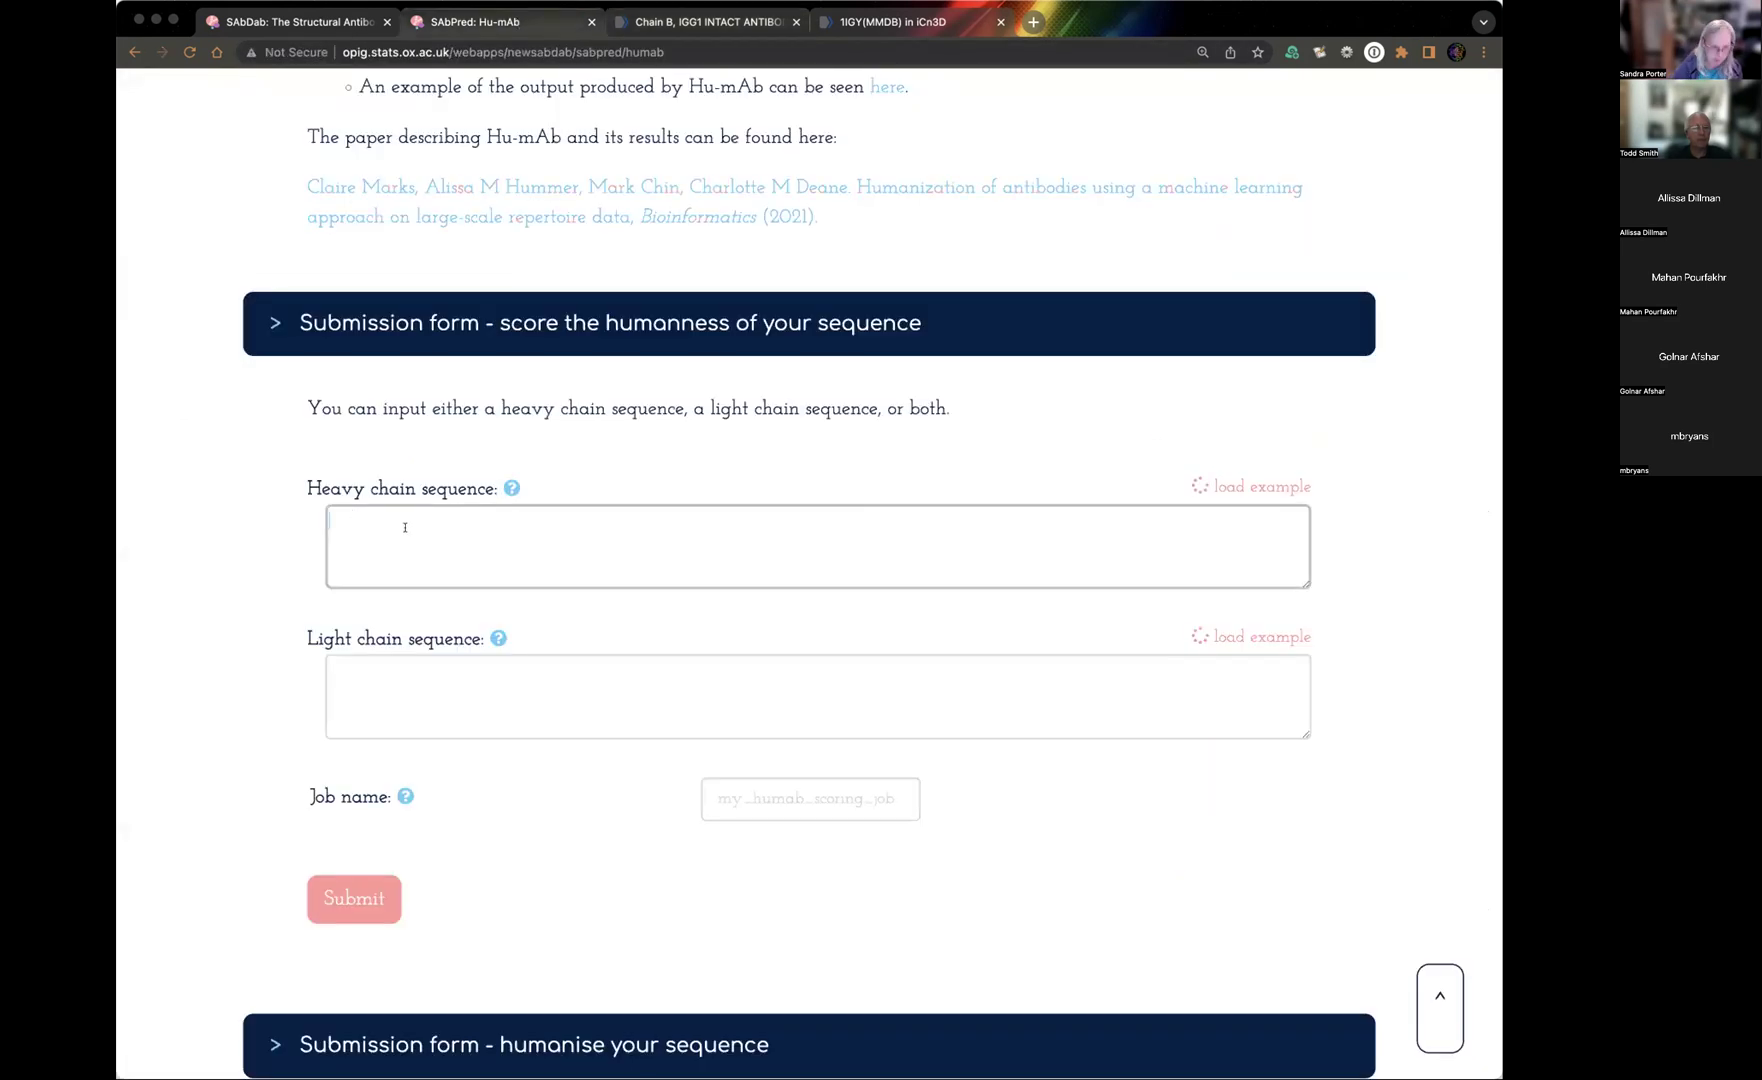
text(QPREEQFNSTFRVVSALPIMHQDWLNGKEFKCRVNSAAFPAPIEKTISKTKGKPRAPQVYTIPPPKEQMAKDKVSLTCMITDFFPEDITVEWQSDGQAPENYKNTQPIMDTDGSYFVYSKLNVQKSNWEAGNTFTCSVLHEGLHNHHTEKSLSH)
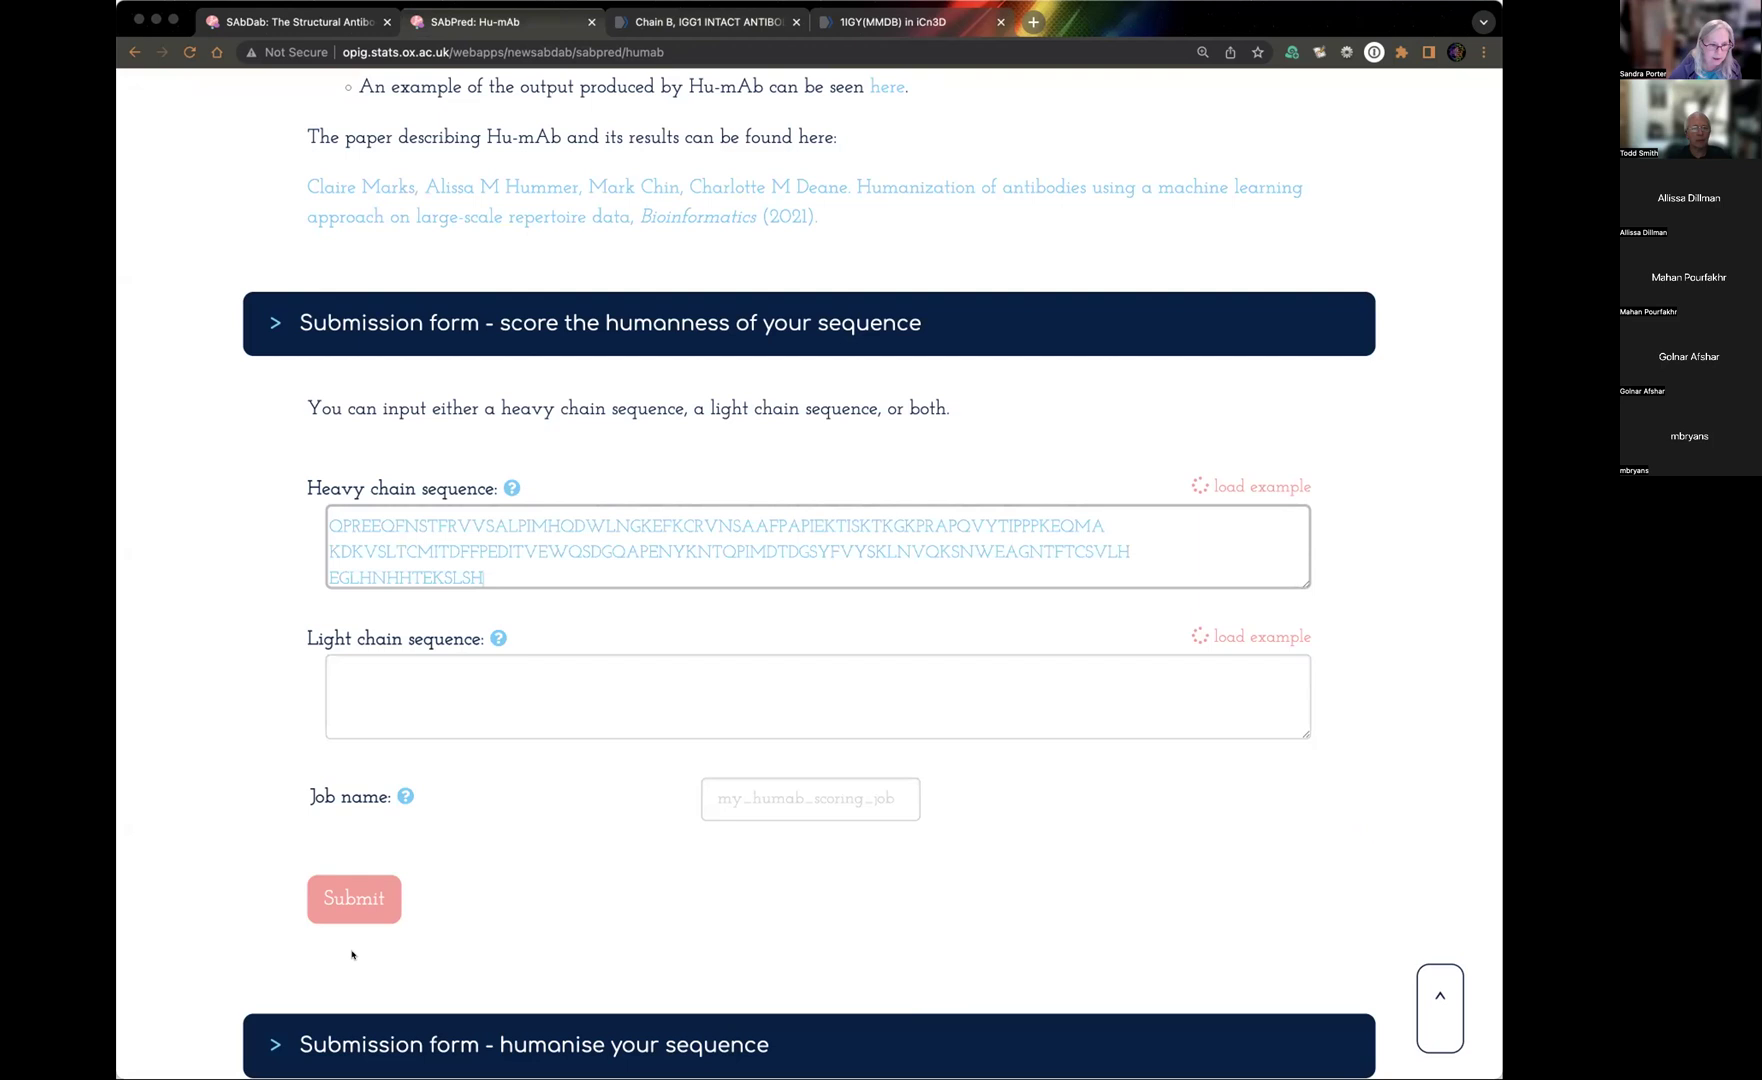
click(352, 902)
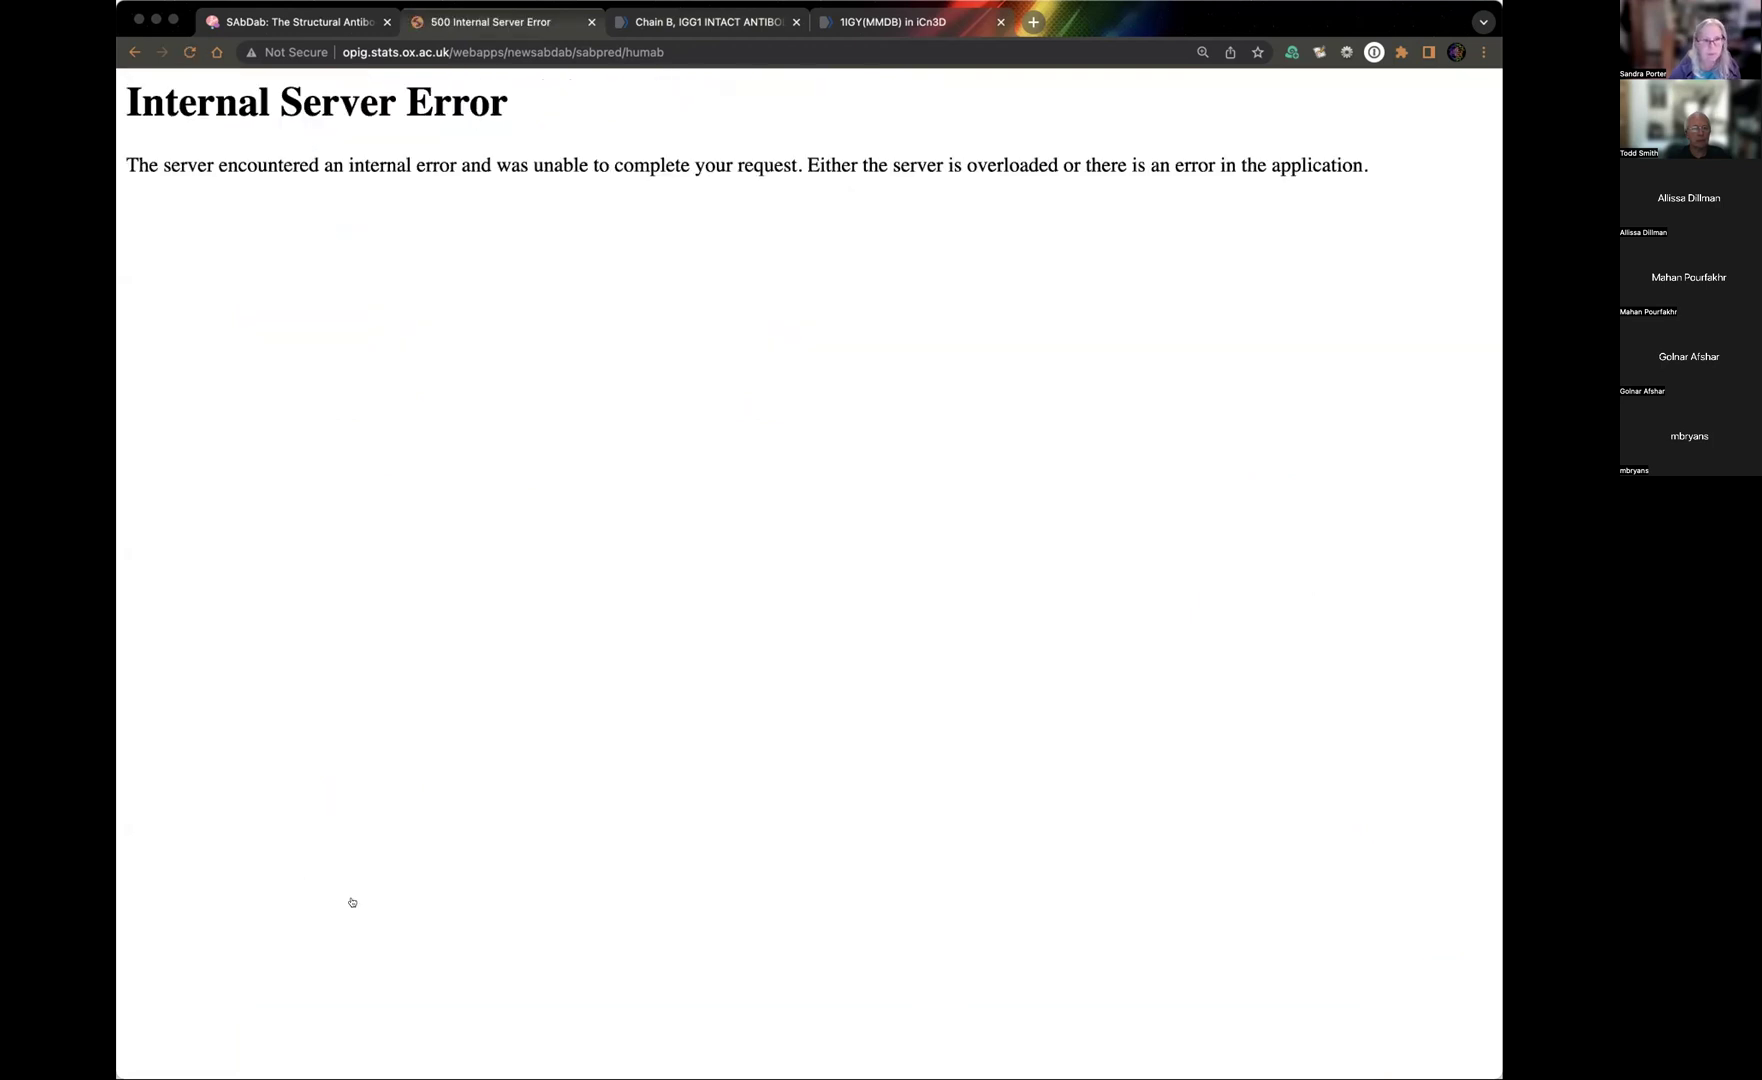
click(132, 52)
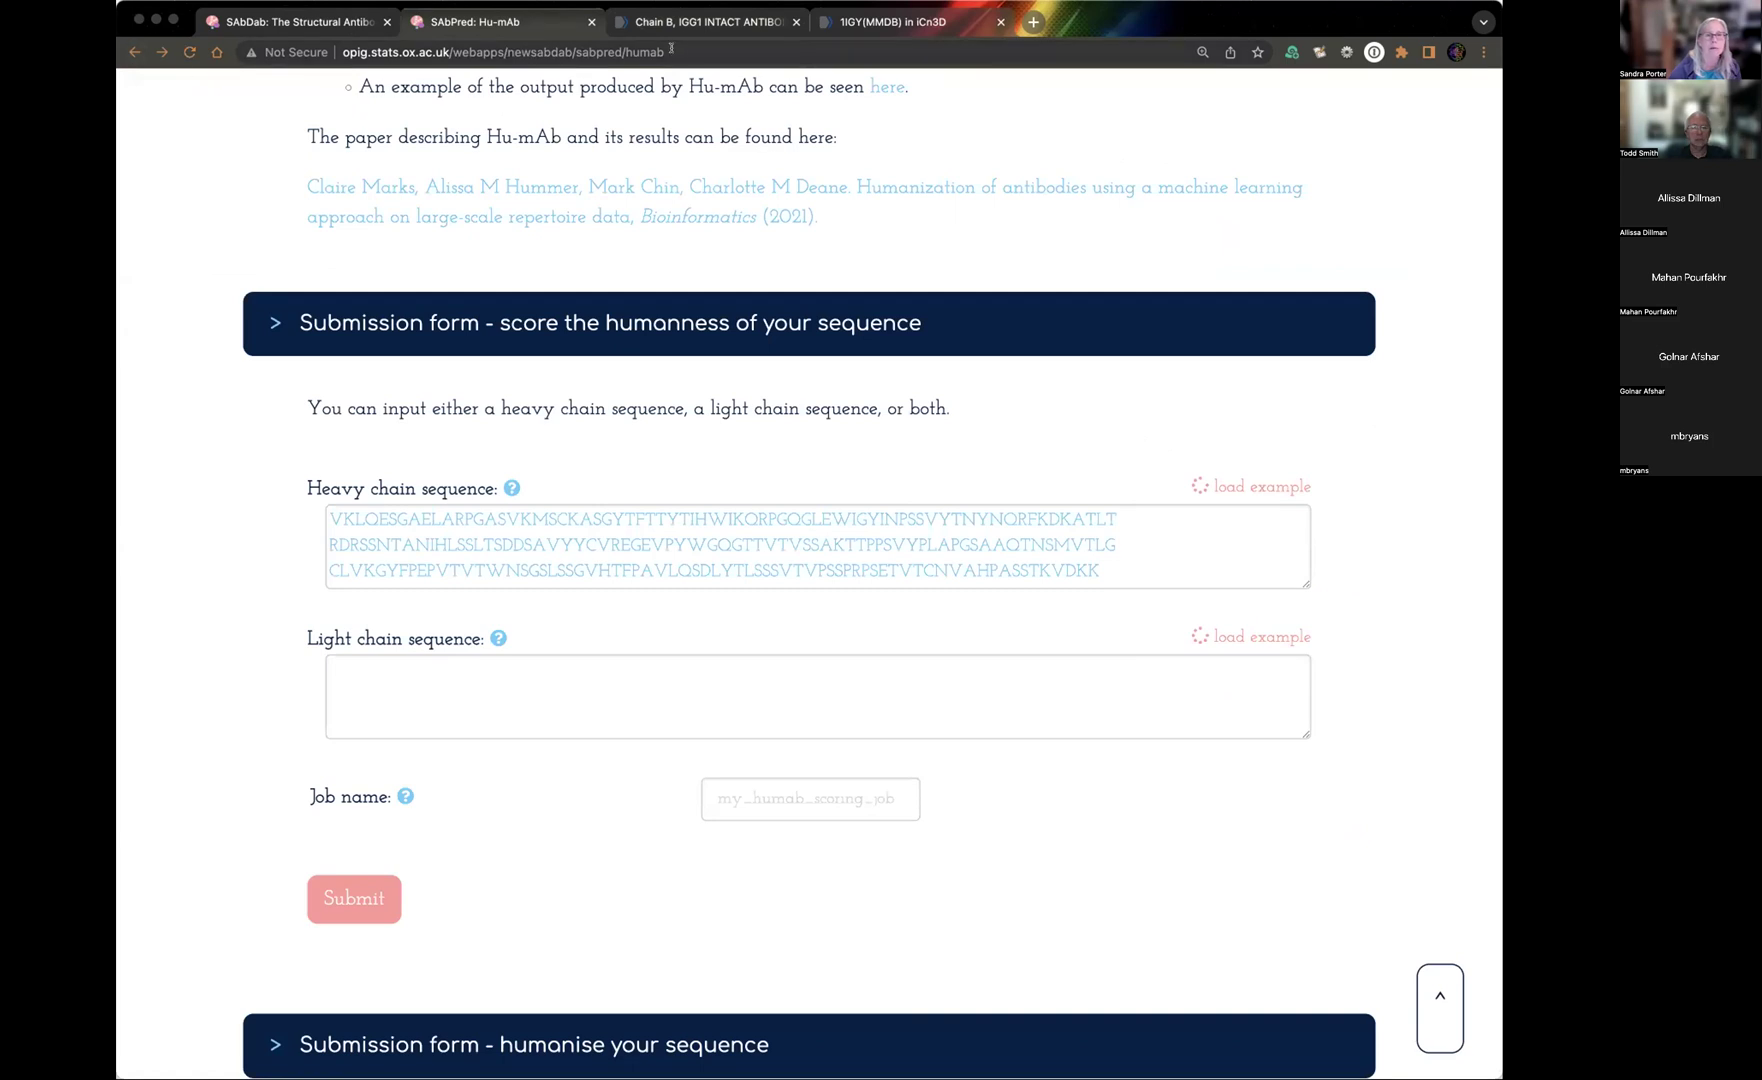
Copy the complete chain B FASTA record with its header and paste it over Hu-mAb's heavy chain sequence.
click(739, 22)
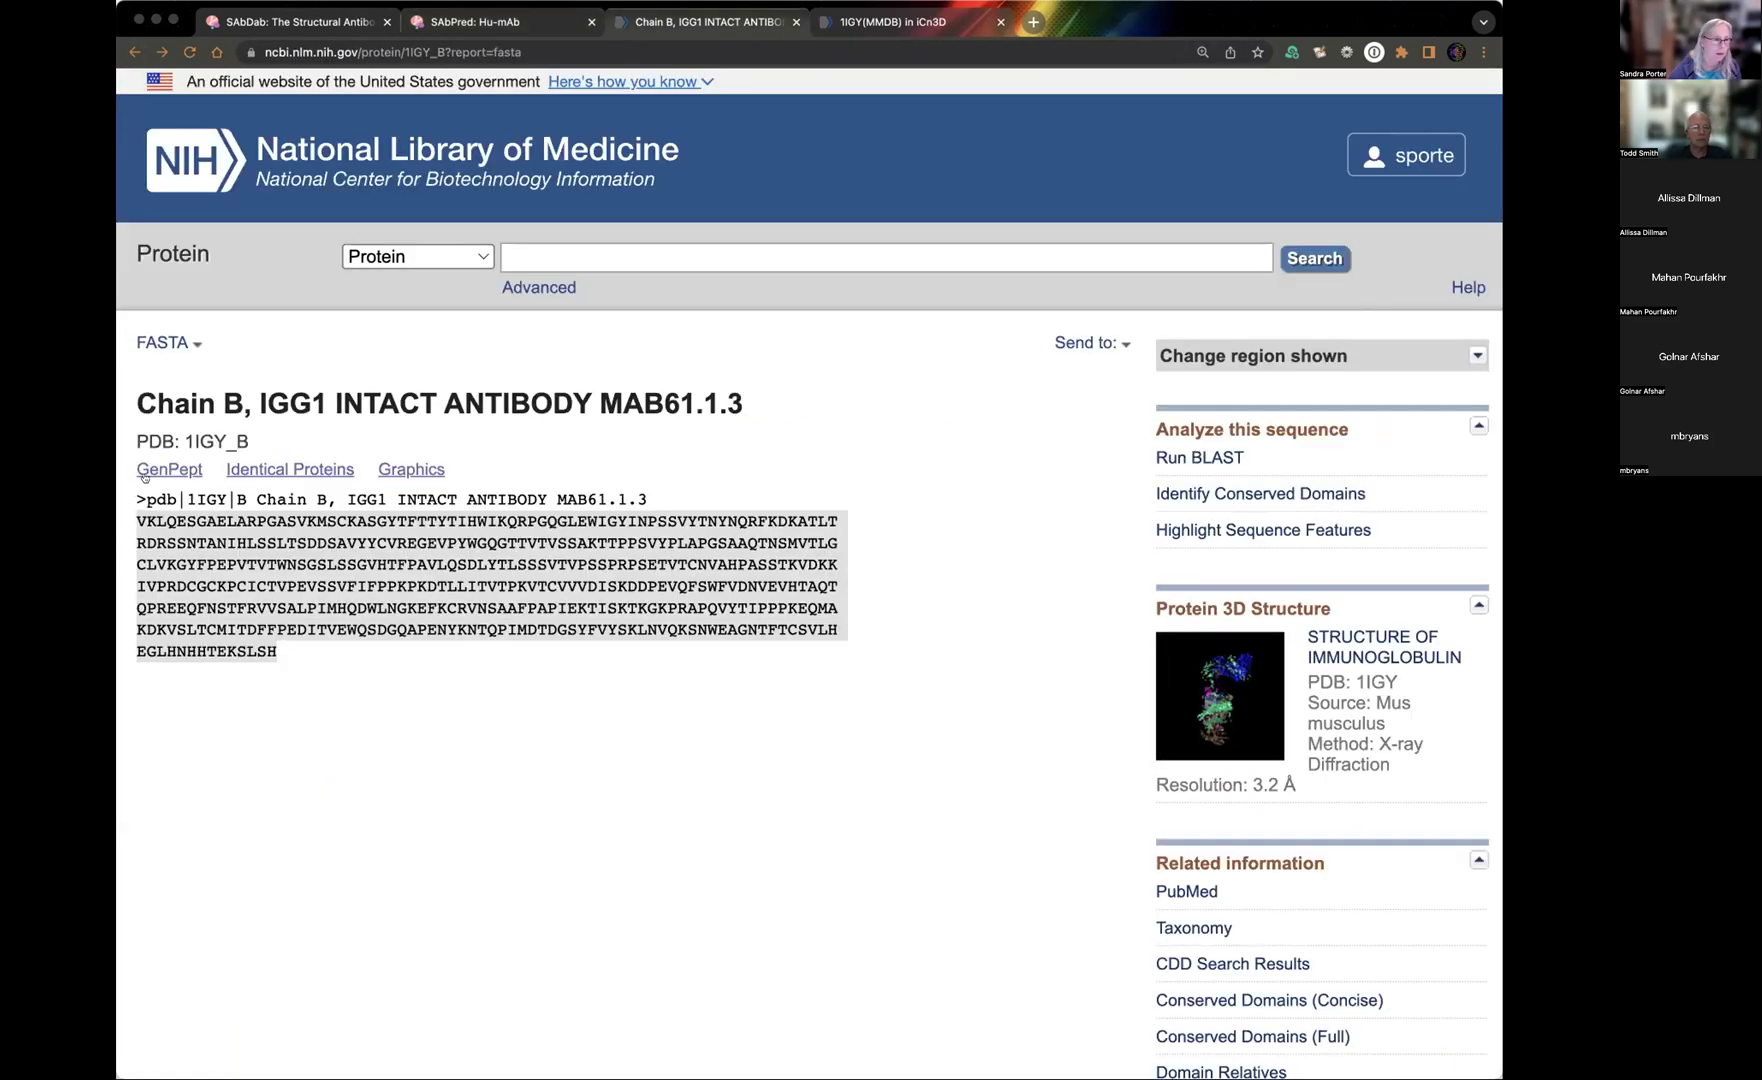
drag(136, 498, 297, 653)
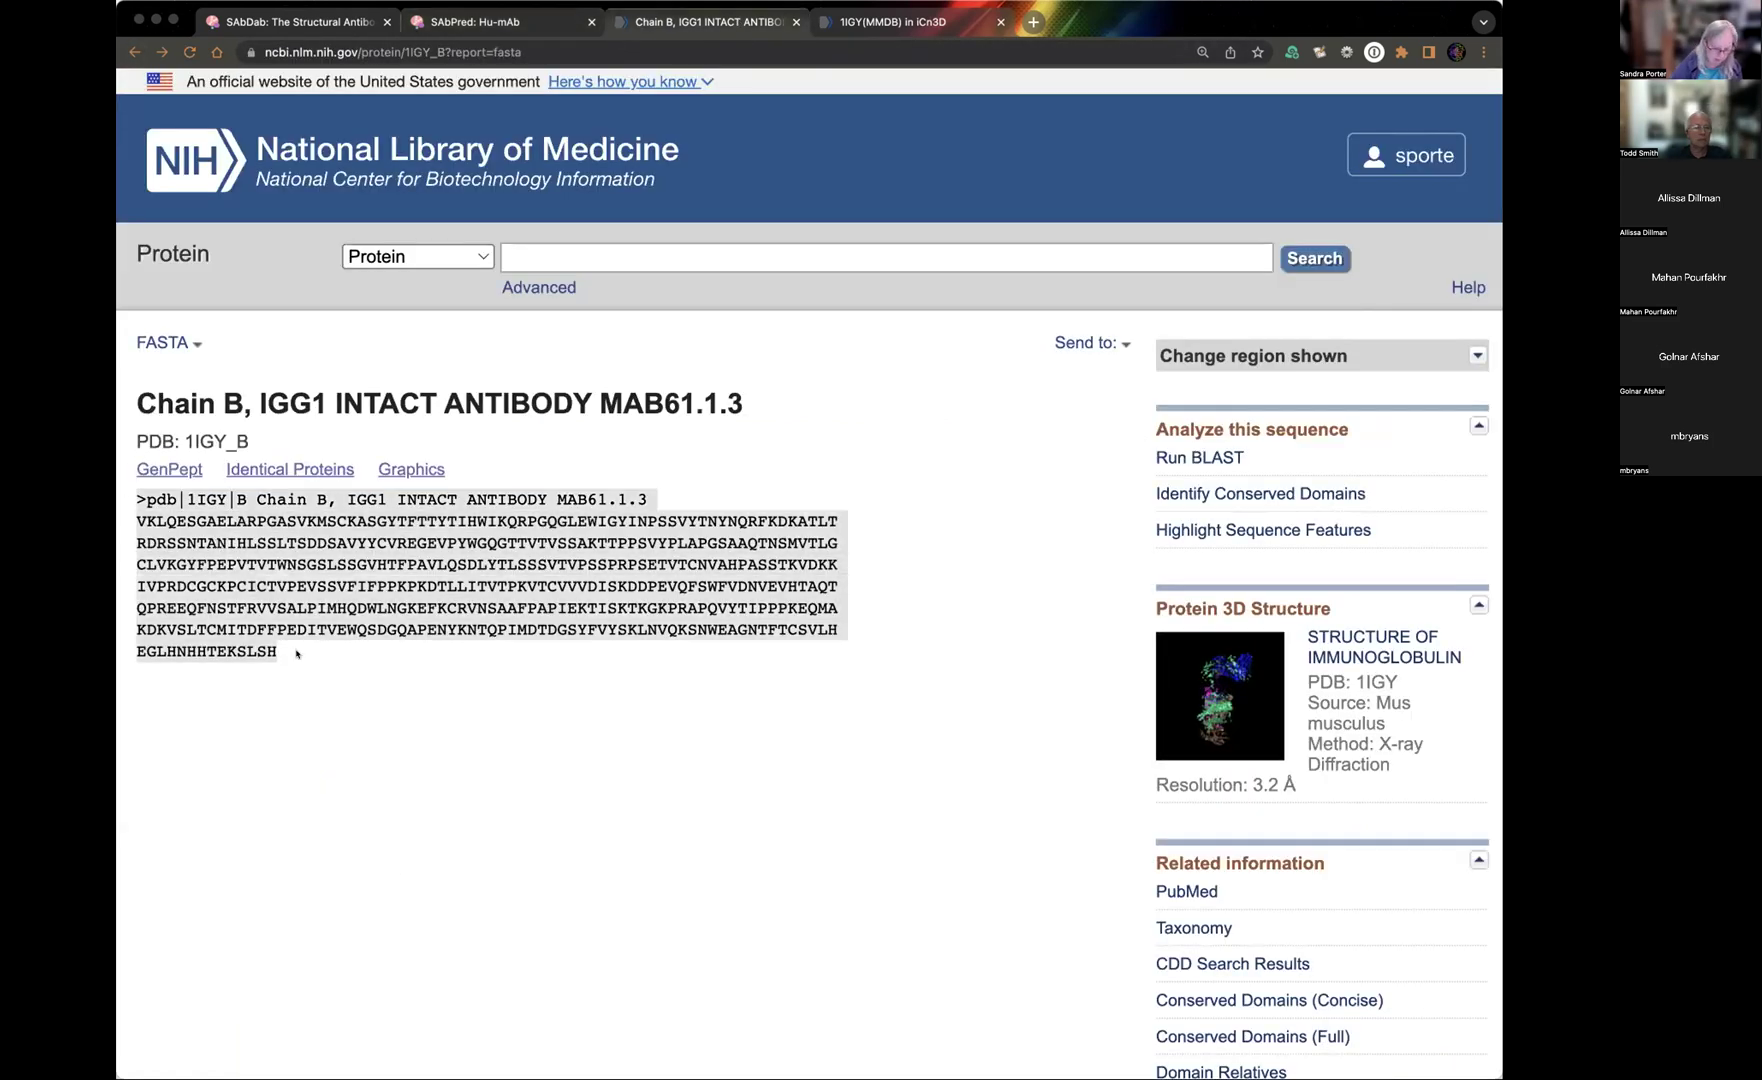
click(453, 20)
drag(1130, 571, 299, 497)
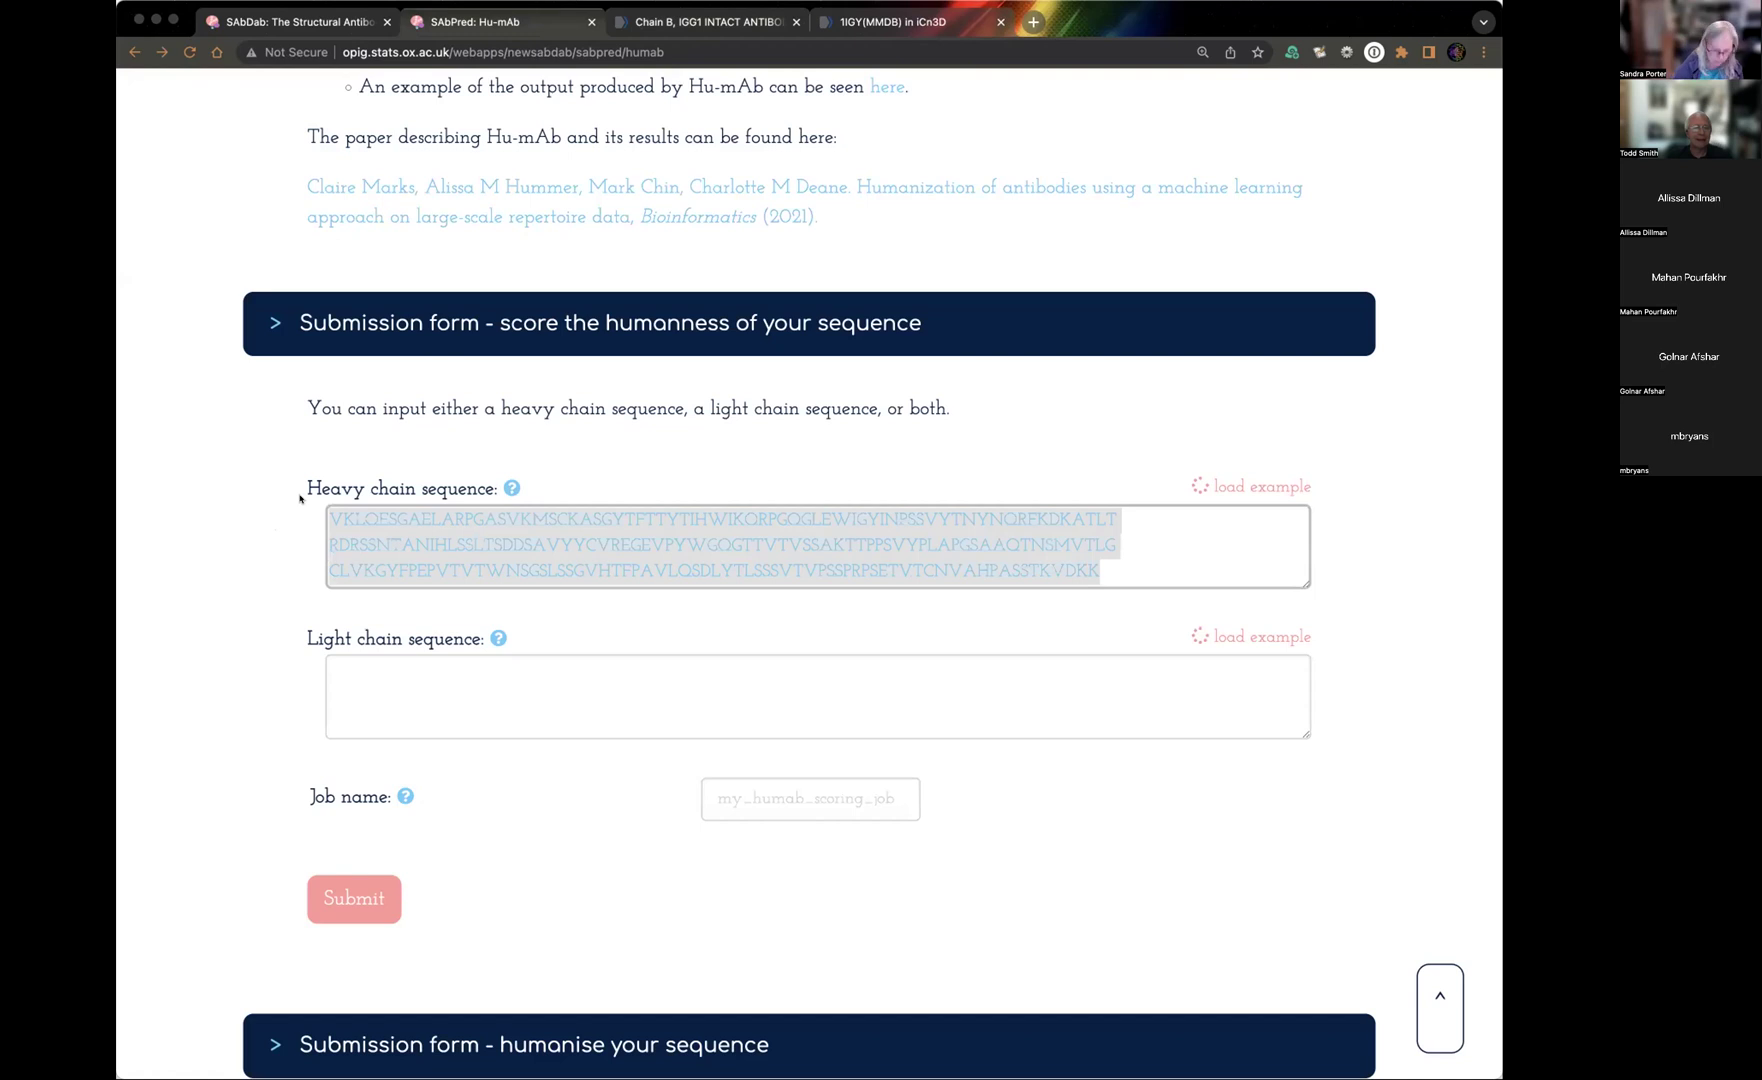
key(super+v)
Clear the heavy chain sequence, re-enter the full chain B FASTA record and try to submit it for humanness scoring.
scroll(476, 520, down, 3)
scroll(476, 520, up, 3)
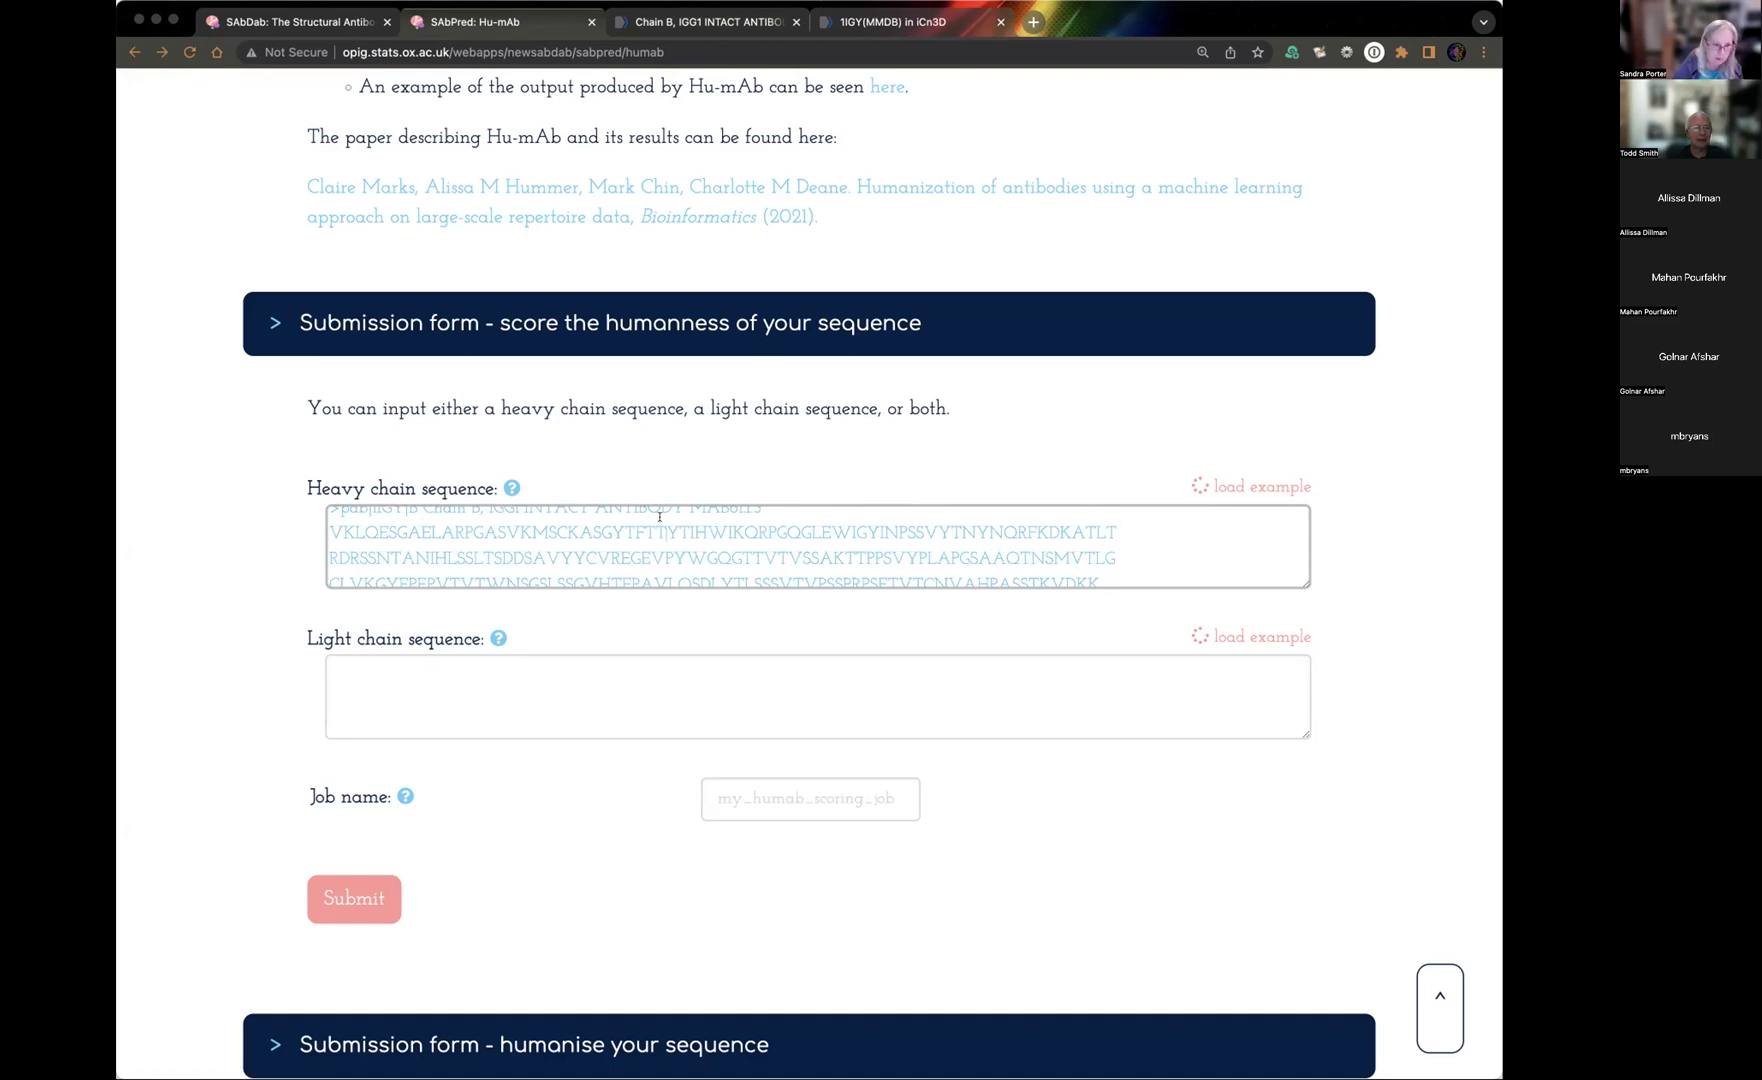
key(super+a)
key(BackSpace)
key(super+v)
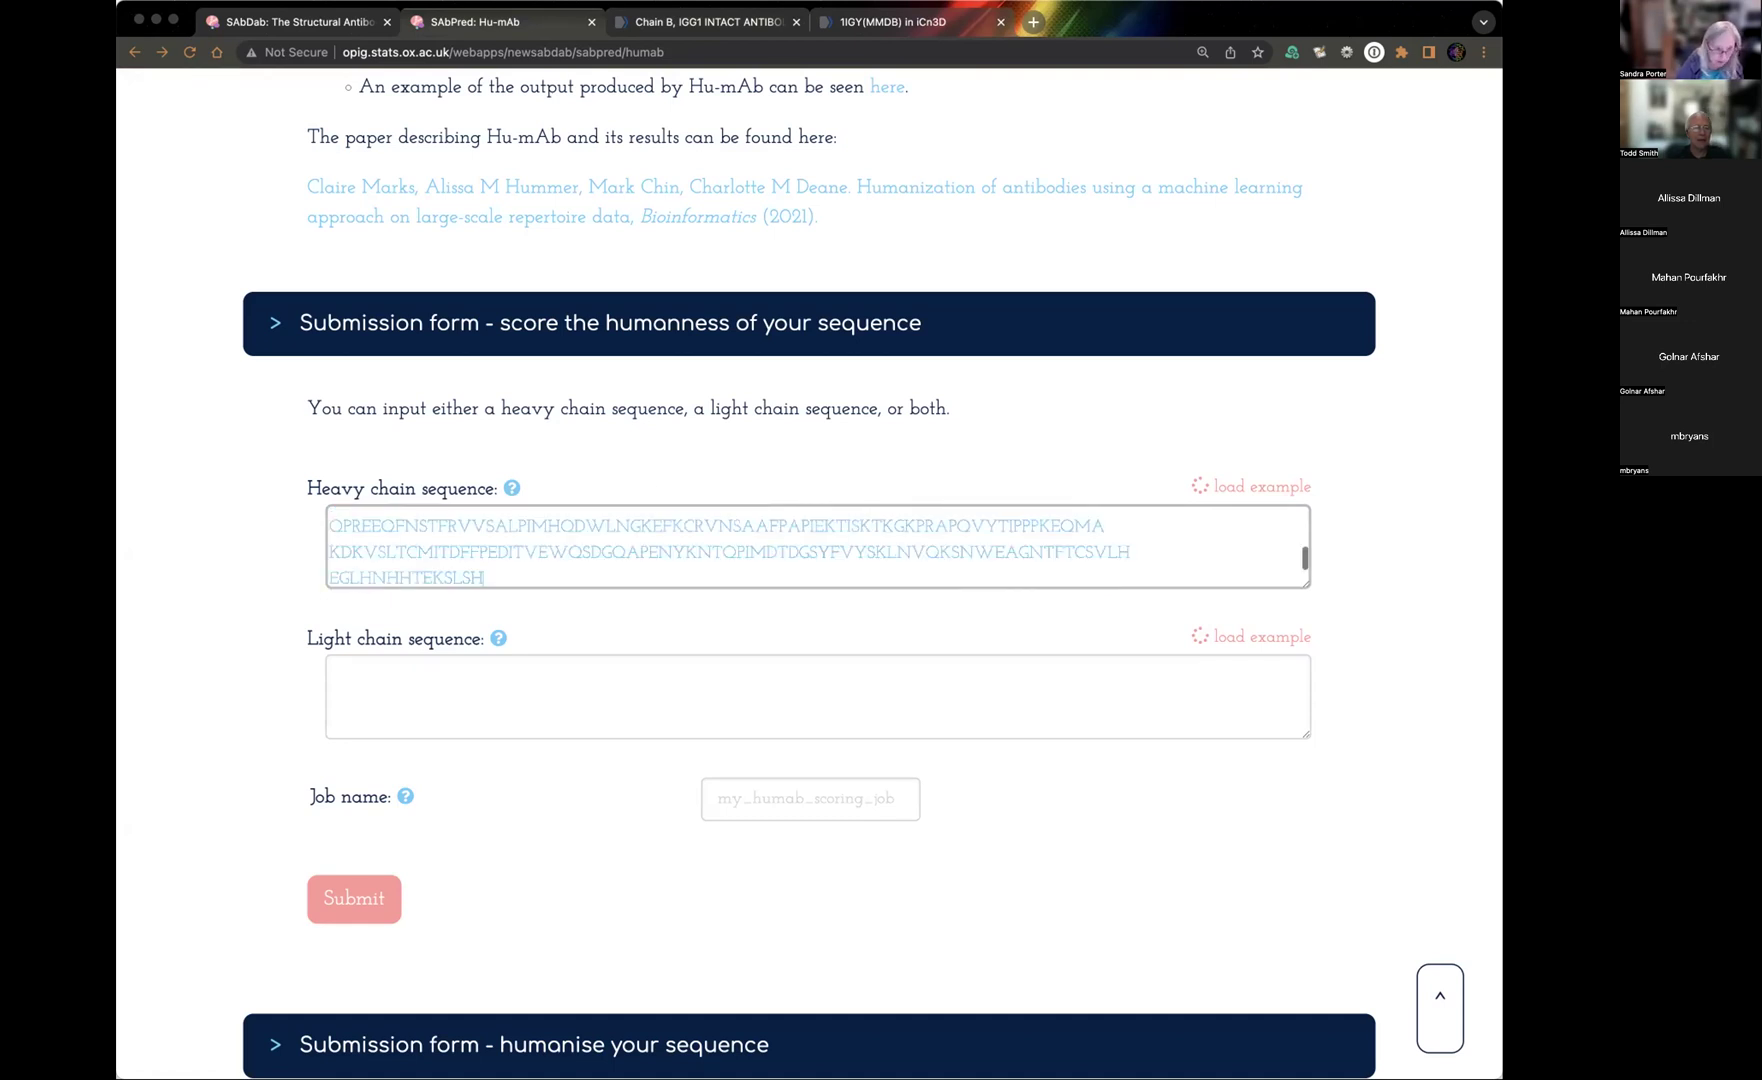
click(316, 902)
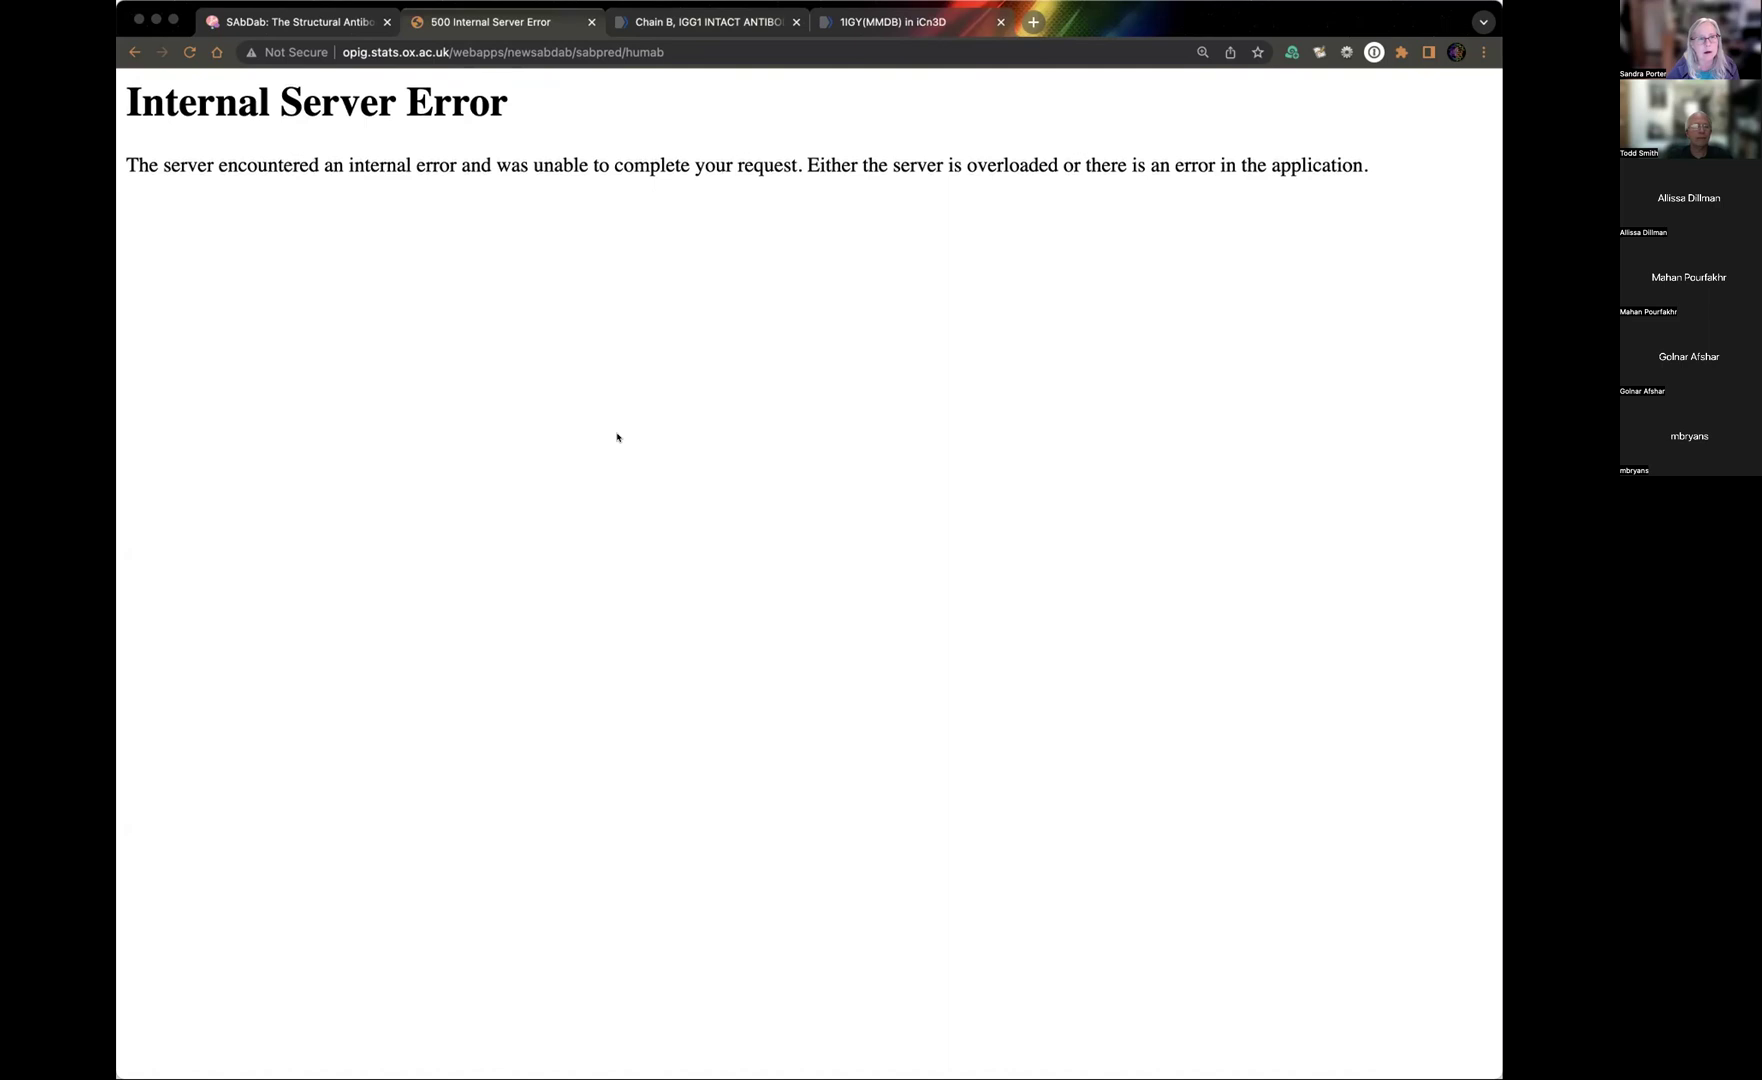
Reopen SAbPred from the Thera-SAbDab results page, highlight developability prediction and open its TAP tool.
key(ctrl+shift+Tab)
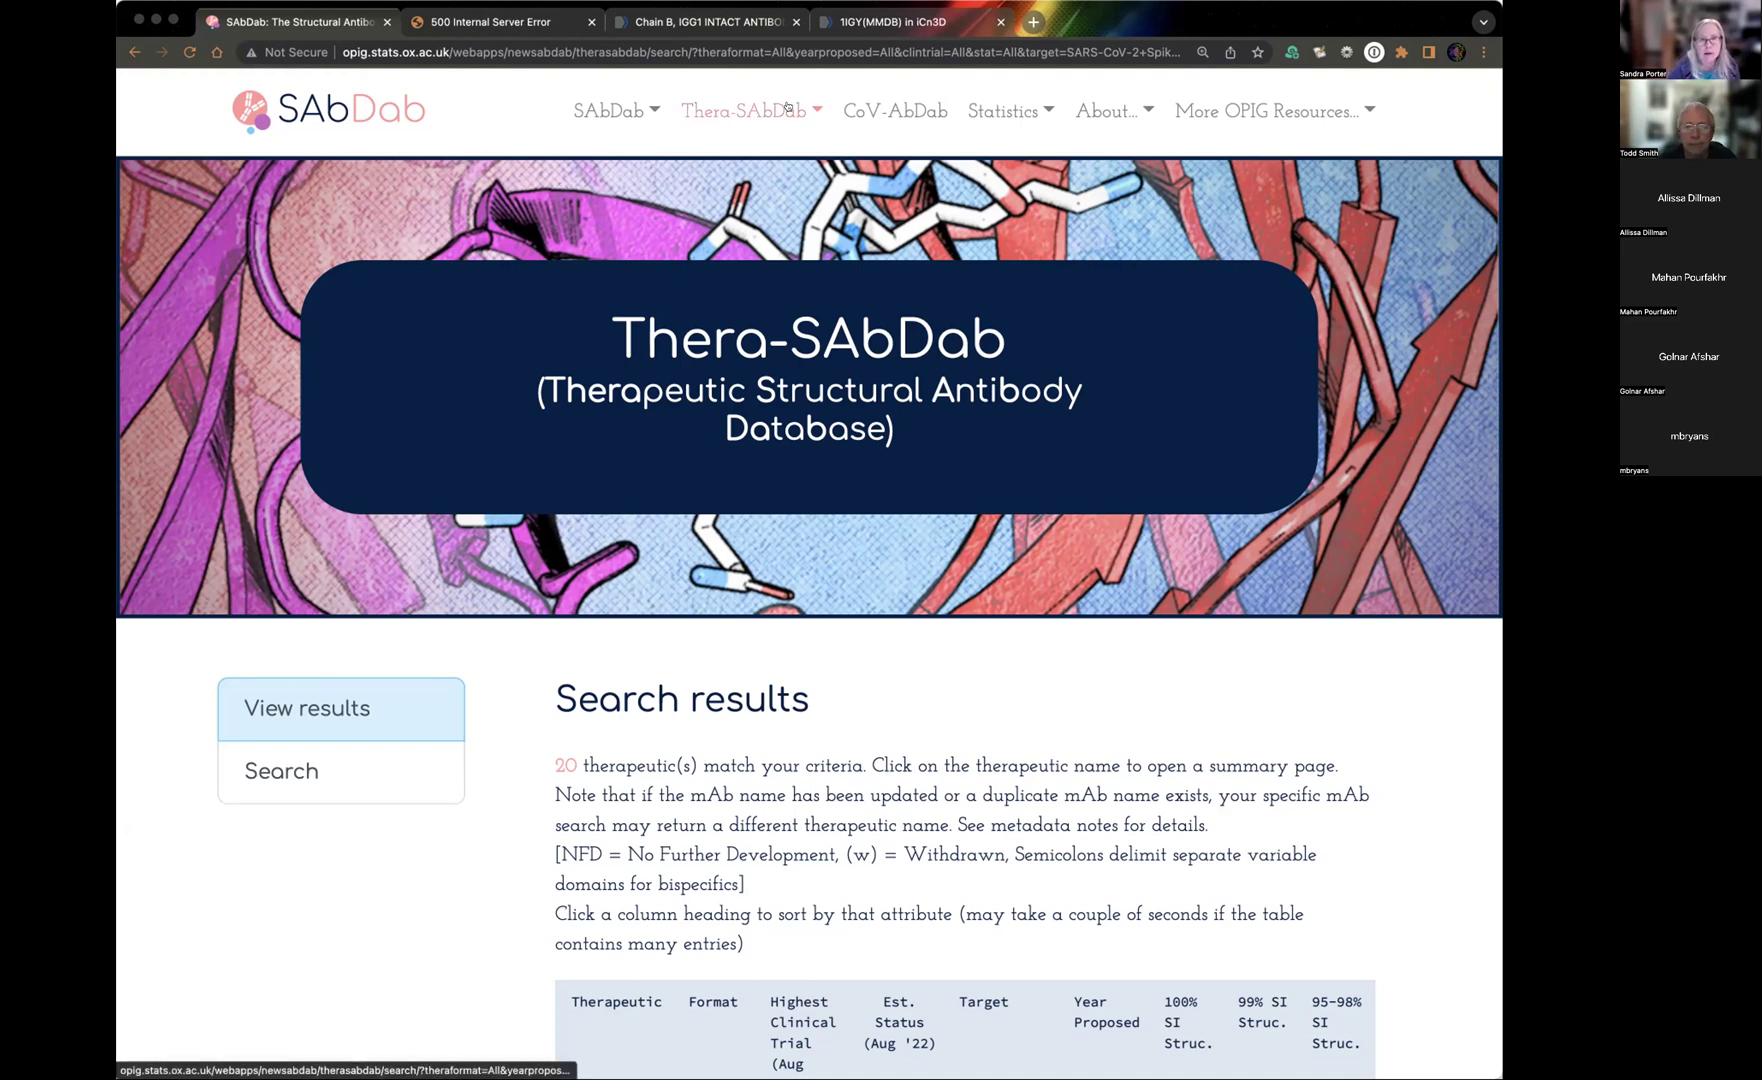
click(1330, 107)
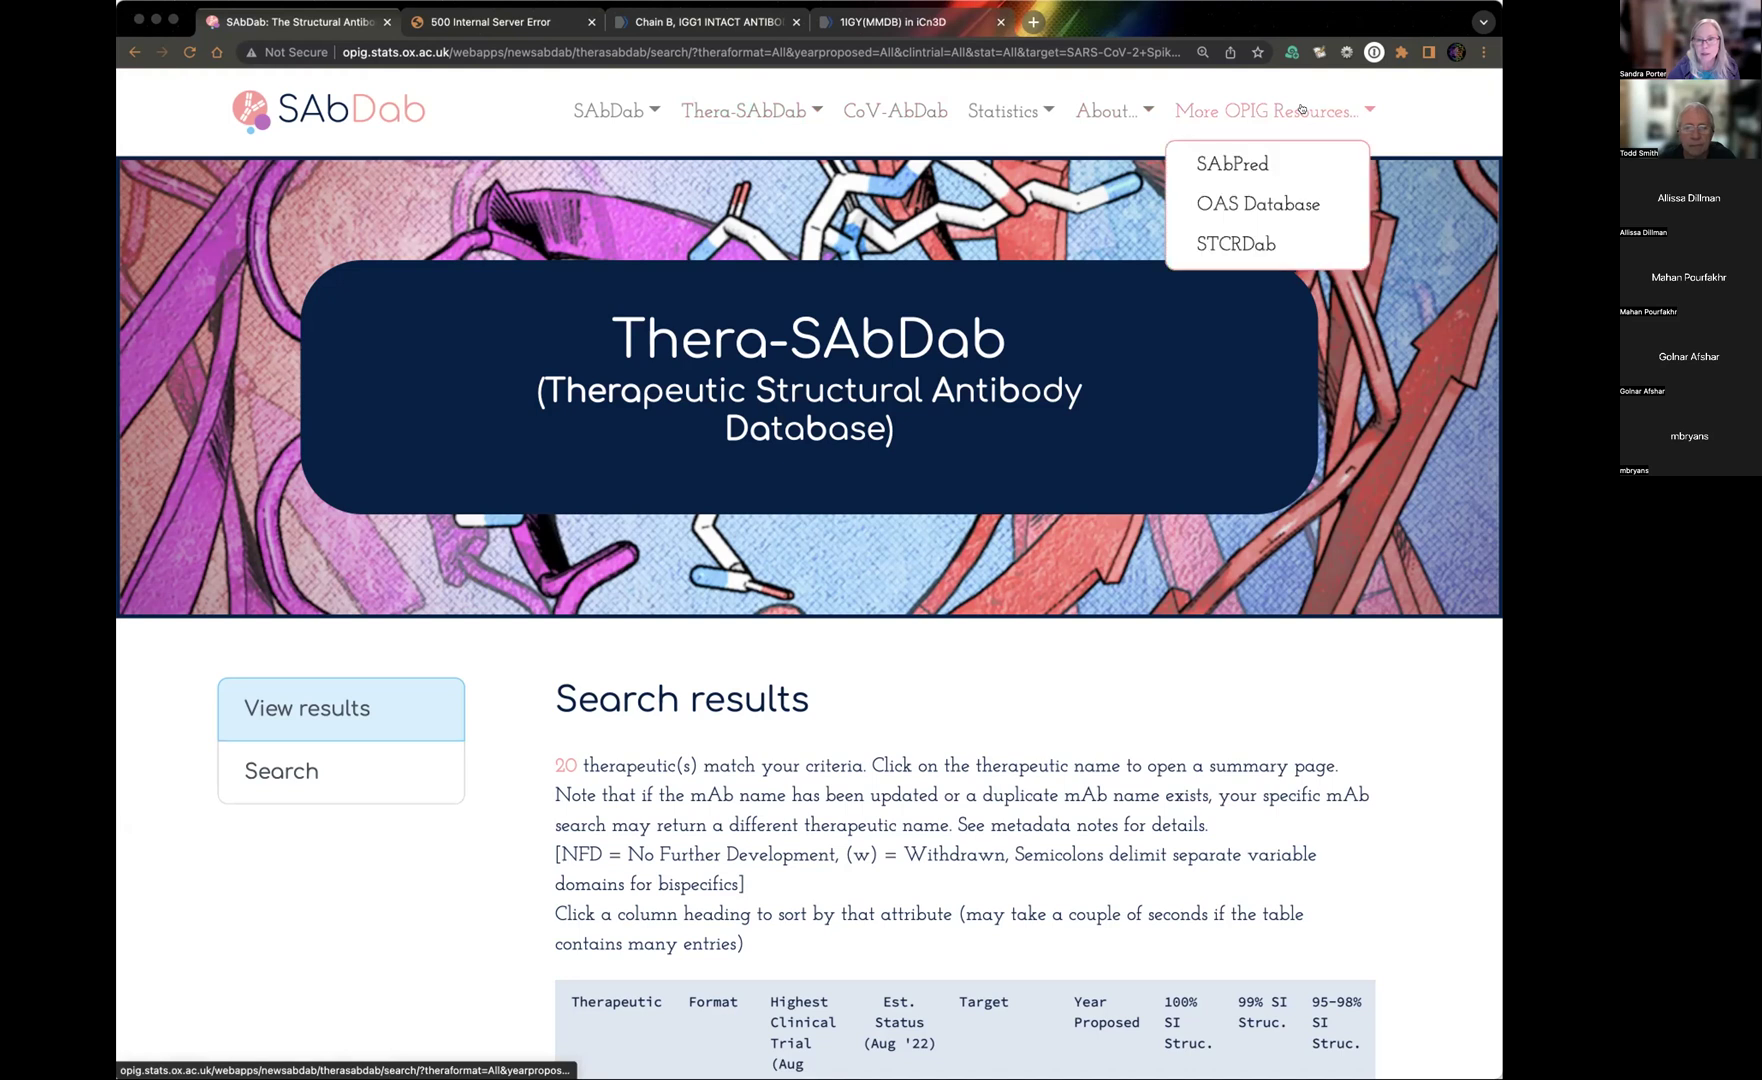
click(1248, 165)
scroll(213, 915, down, 5)
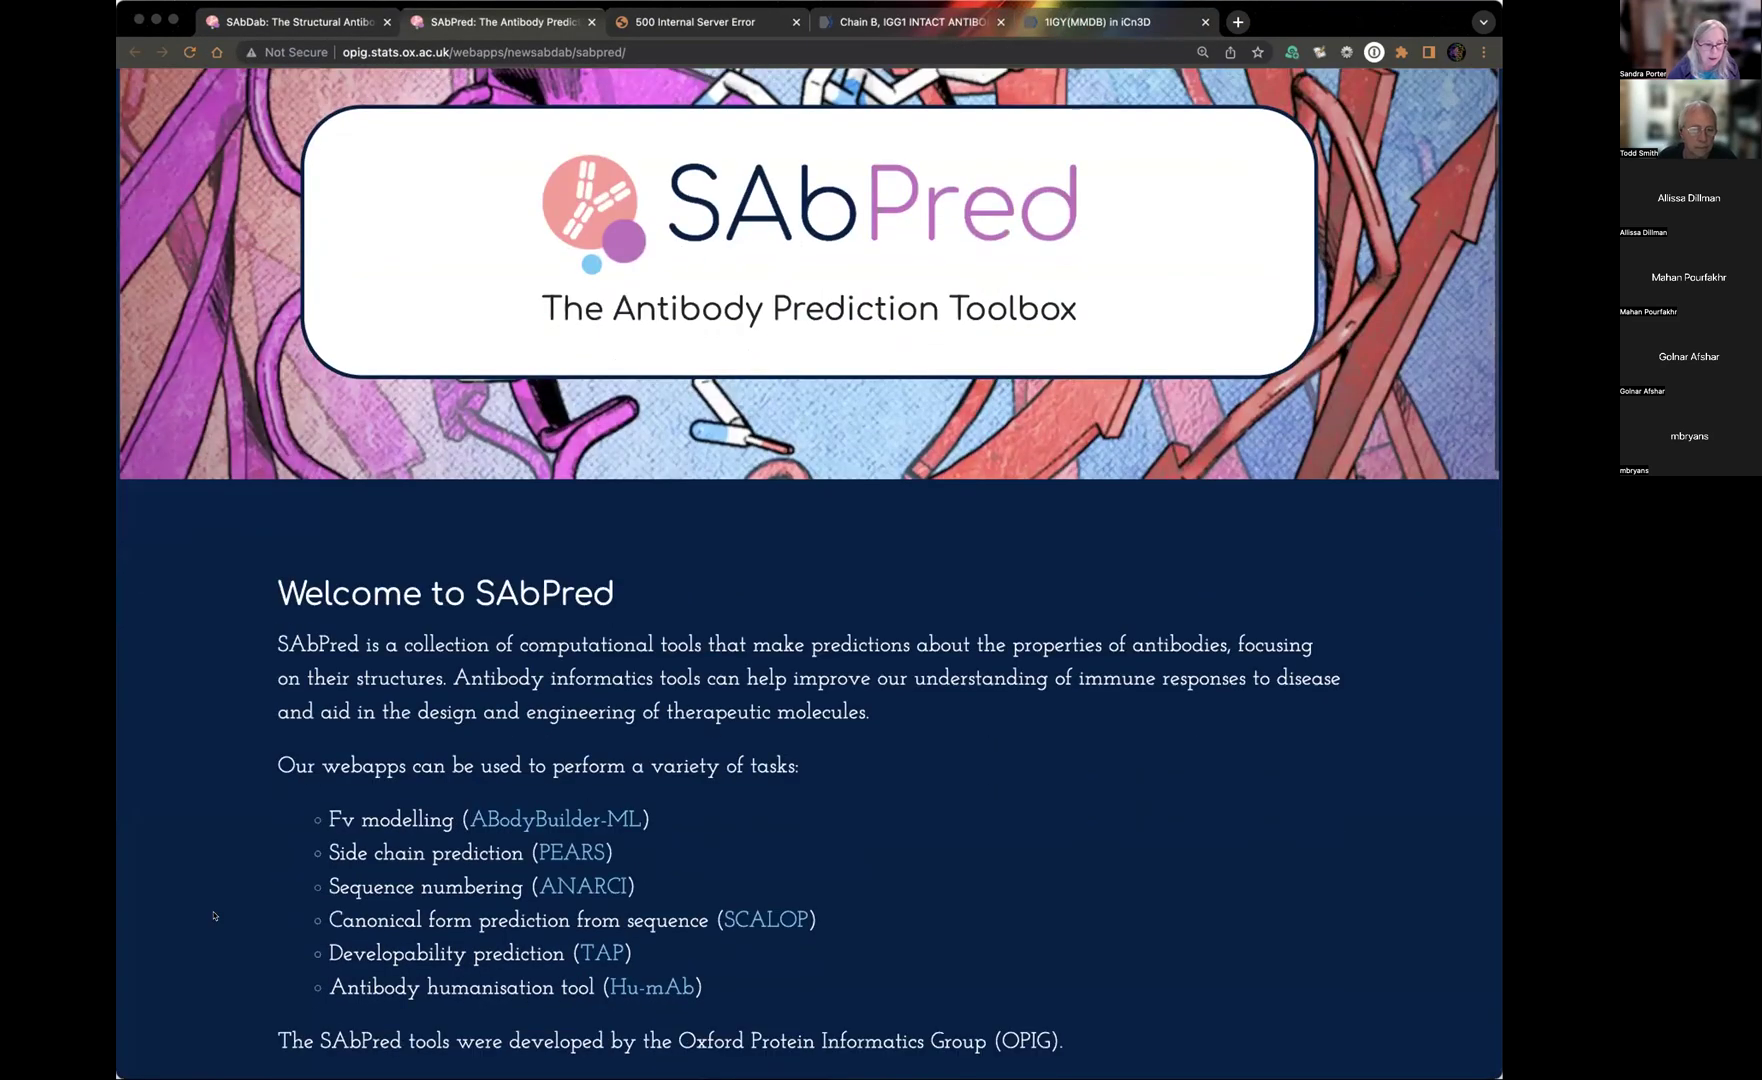
drag(329, 657, 563, 666)
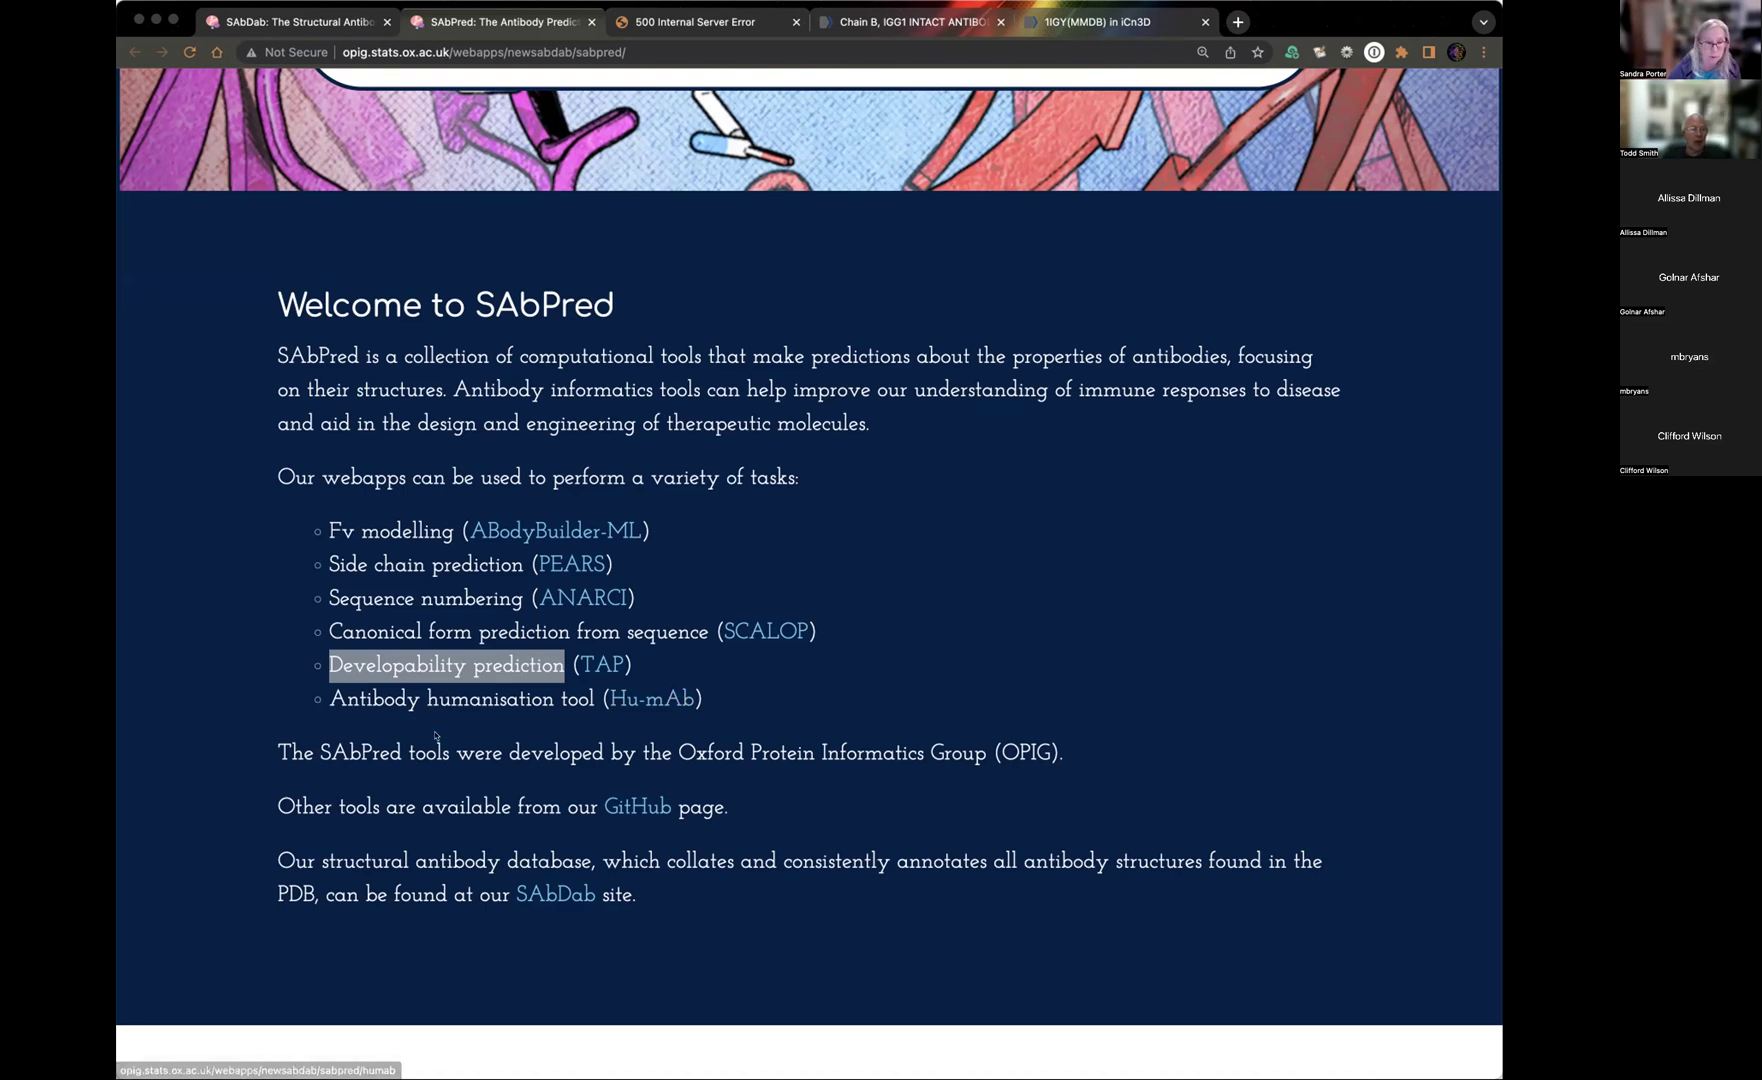
click(594, 662)
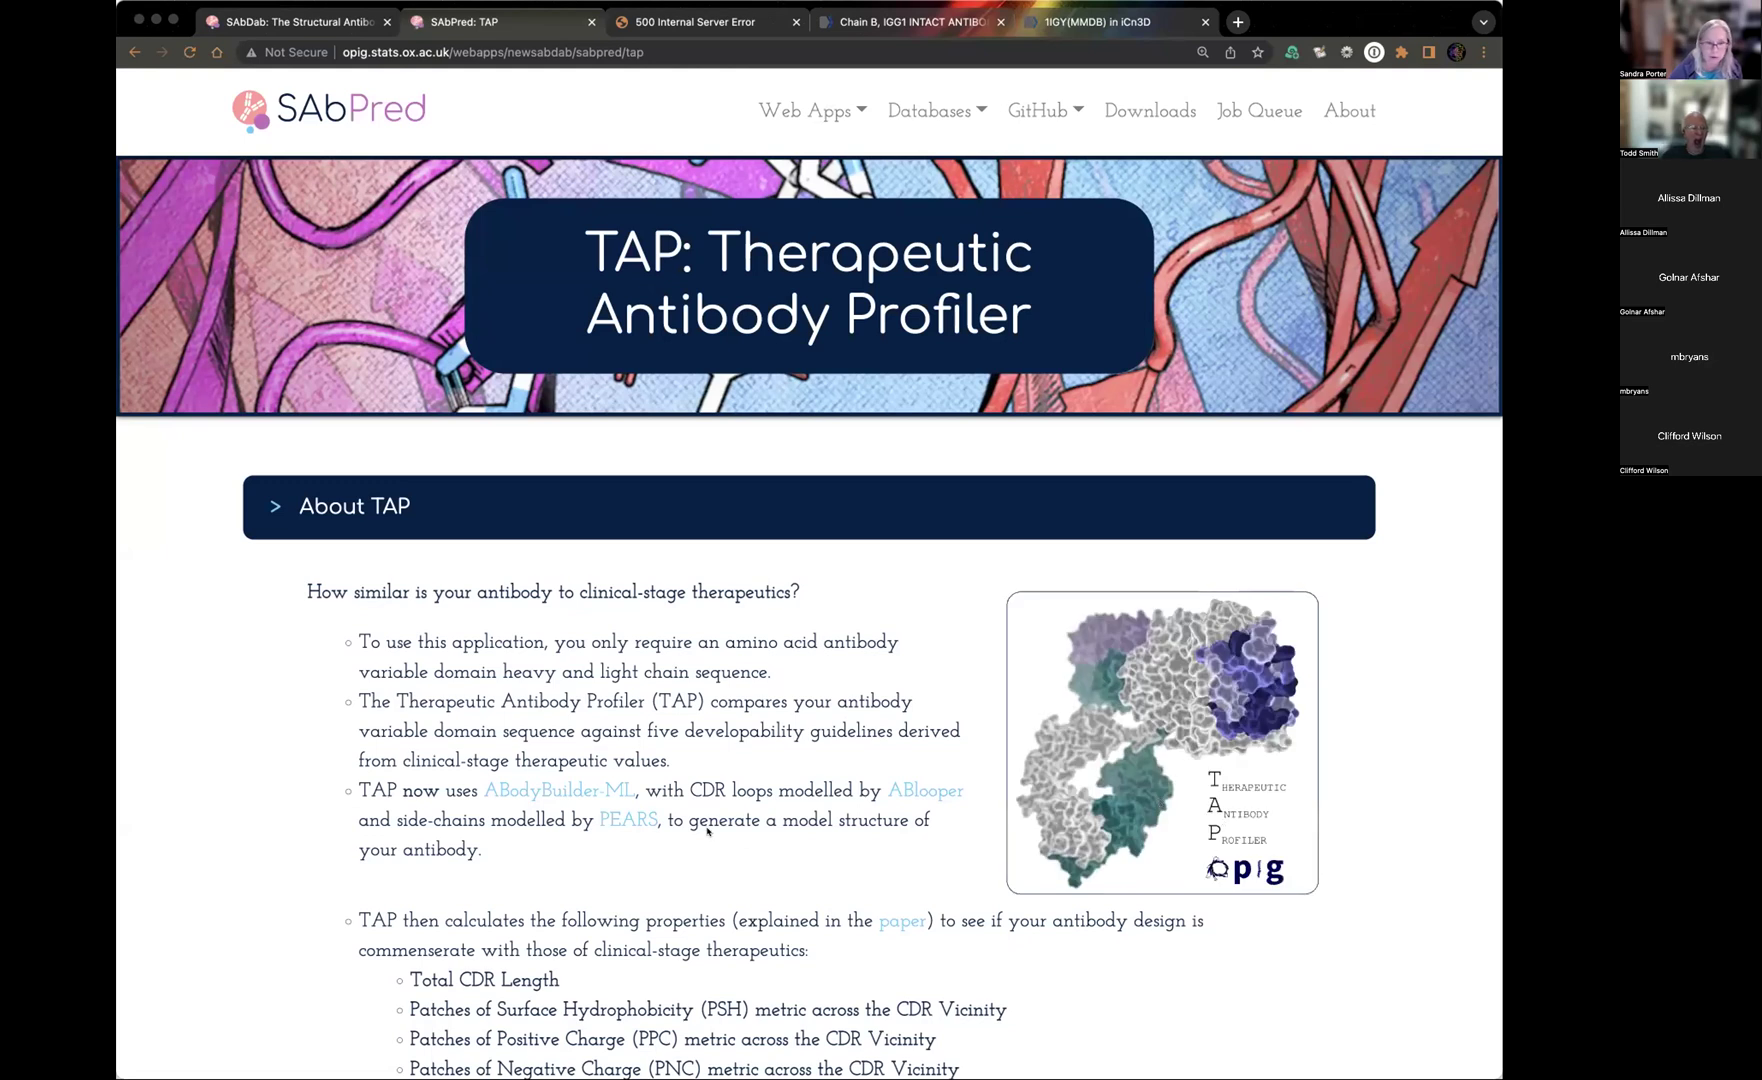
Review the TAP description and paste the 1IGY chain B FASTA record into its sequence submission form.
scroll(268, 849, down, 5)
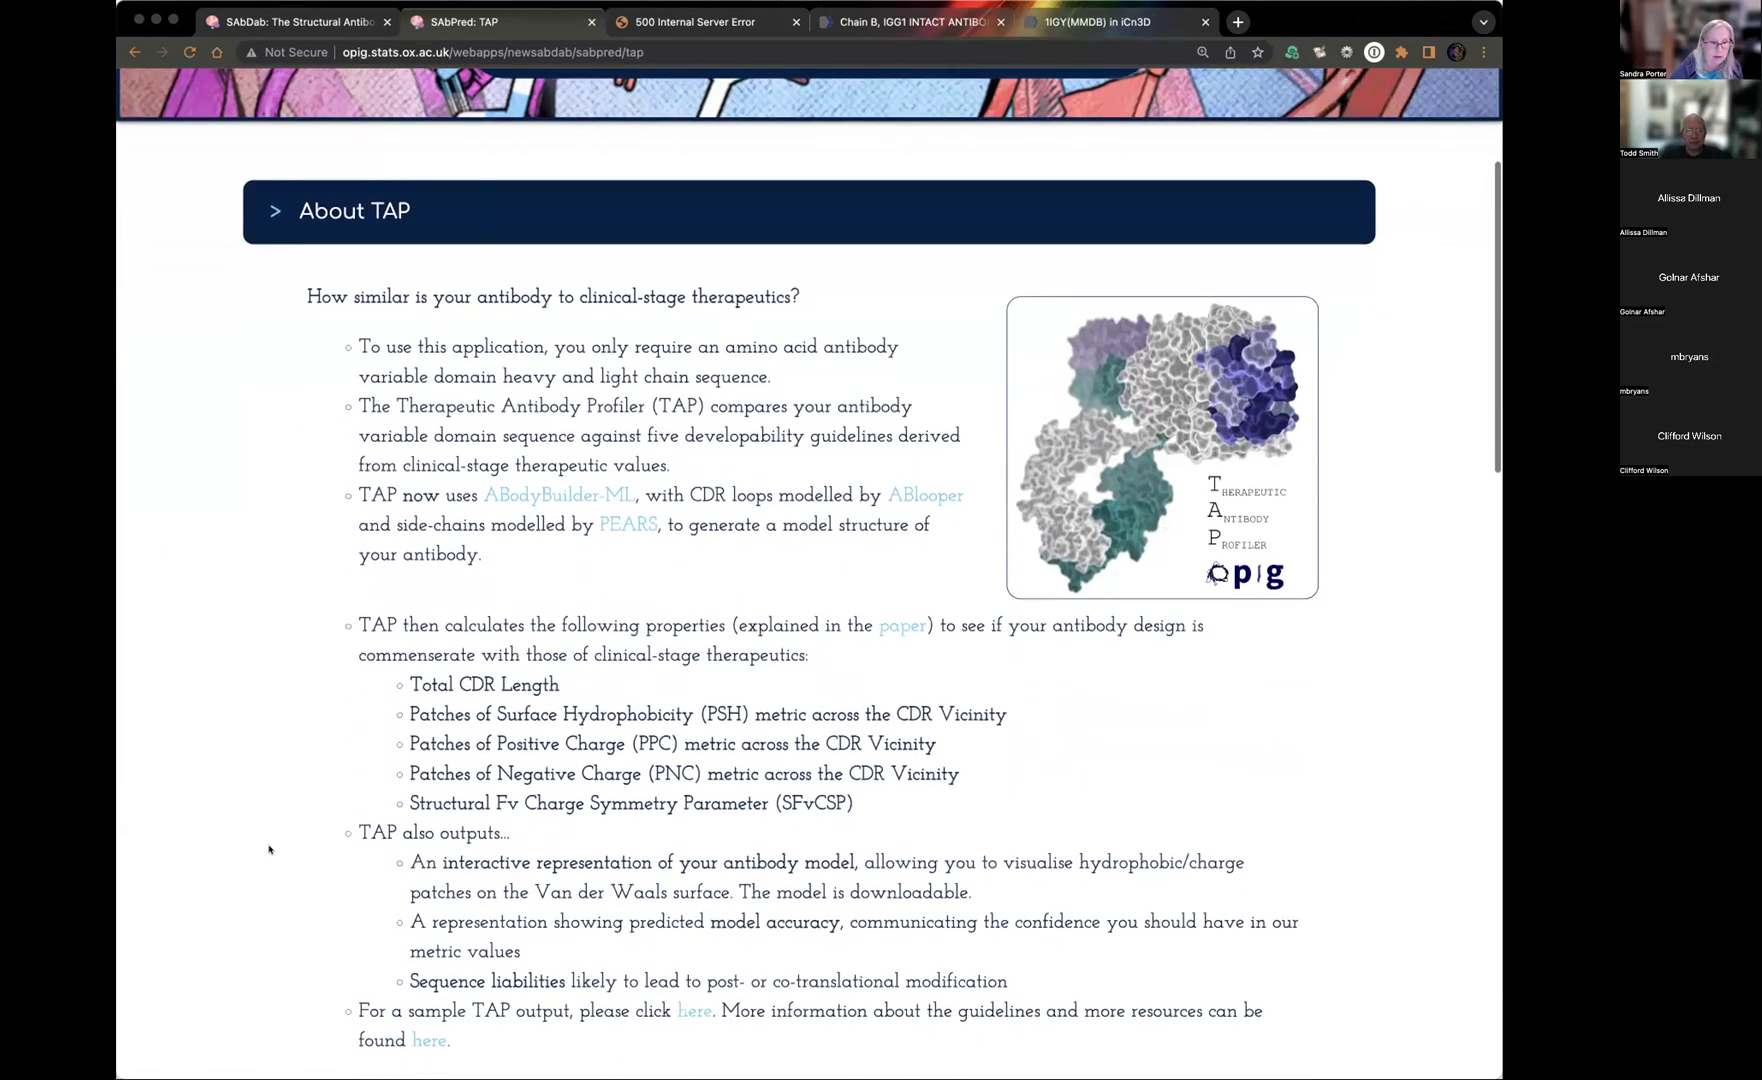
scroll(268, 849, down, 6)
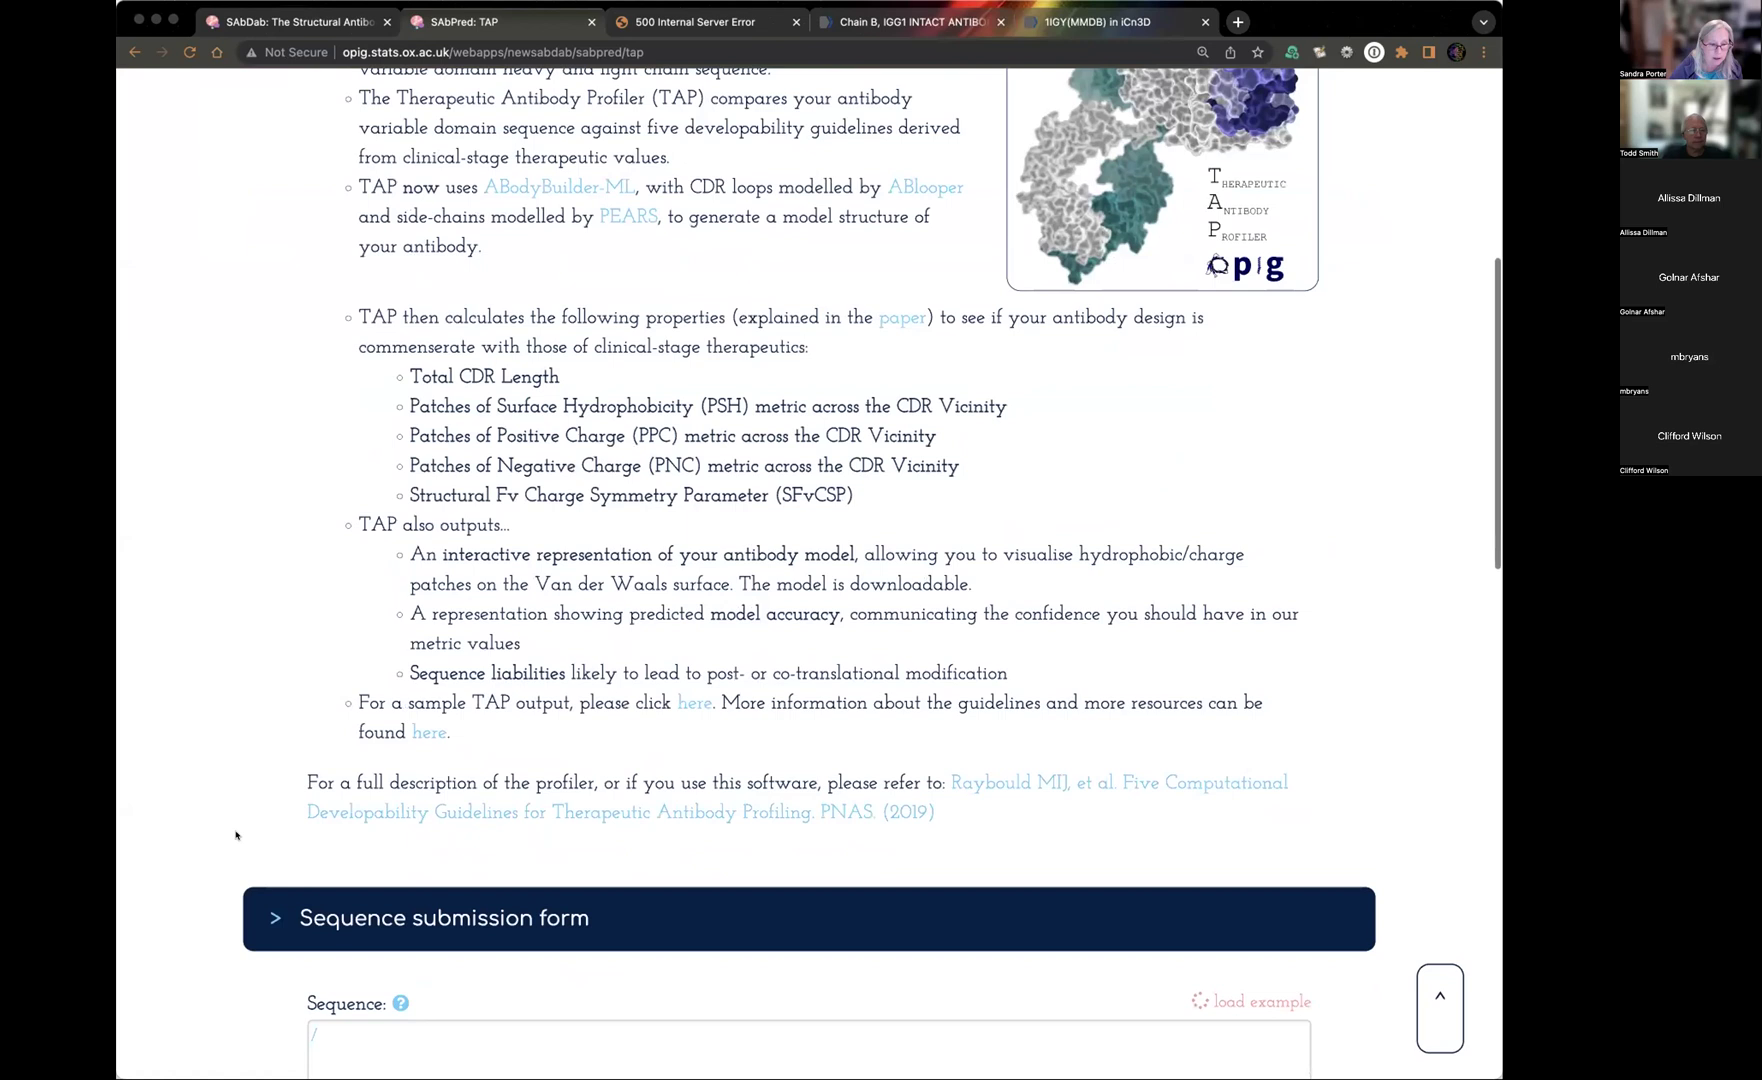
scroll(236, 835, down, 2)
click(380, 656)
text(IVPRDCGCKPCICTVPEVSSVFIFPPKPKDTLLITVTPKVTCVVVDISKDDPEVQFSWFVDNVEVHTAQTQPREEQFNSTFRVVSALPIMHQDWLNGKEFKCRVNSAAFPAPIEKTISKTKGKPRAPQVYTIPPPKEQMAKDKVSLTCMITDFFPEDITVEWQSDGQAPENYKNTQPIMDTDGSYFVYSKLNVQKSNWEAGNTFTCSVLHEGLHNHHTEKSLSH)
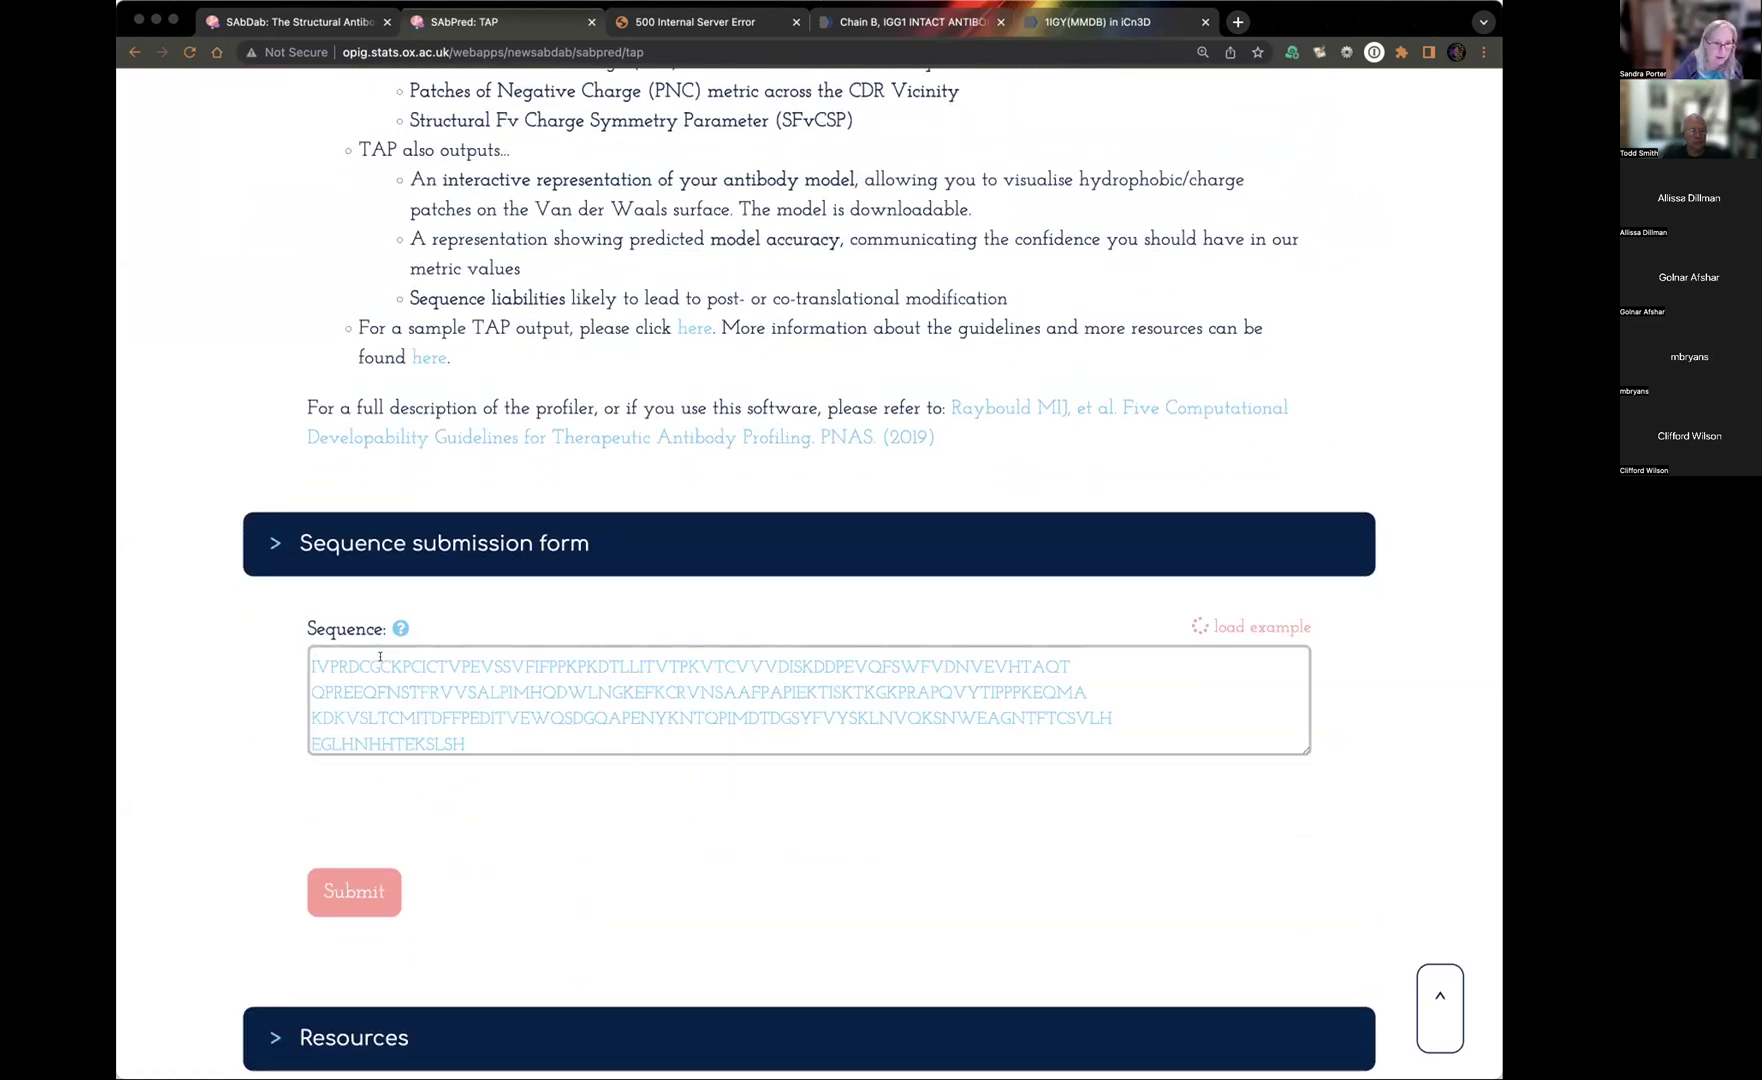
Remove the FASTA header and its line break from the TAP sequence so the residues directly follow the slash.
scroll(427, 679, up, 5)
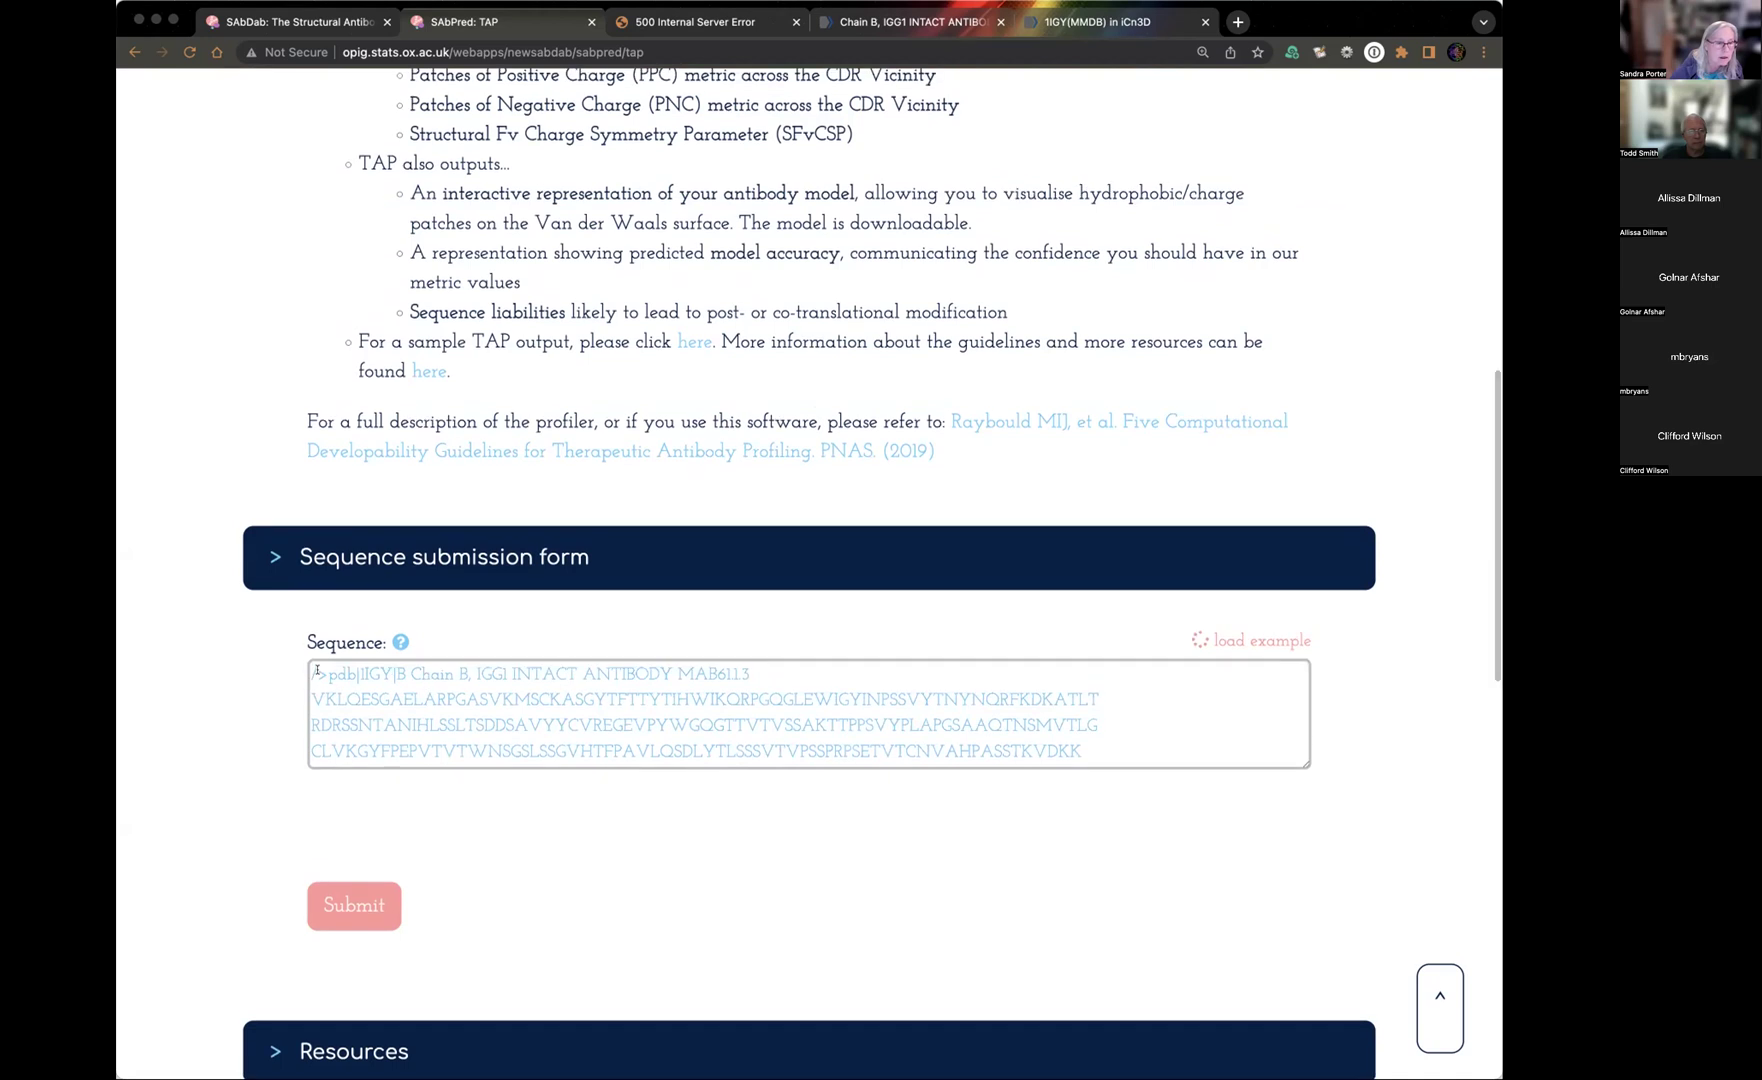
drag(315, 670, 778, 671)
key(BackSpace)
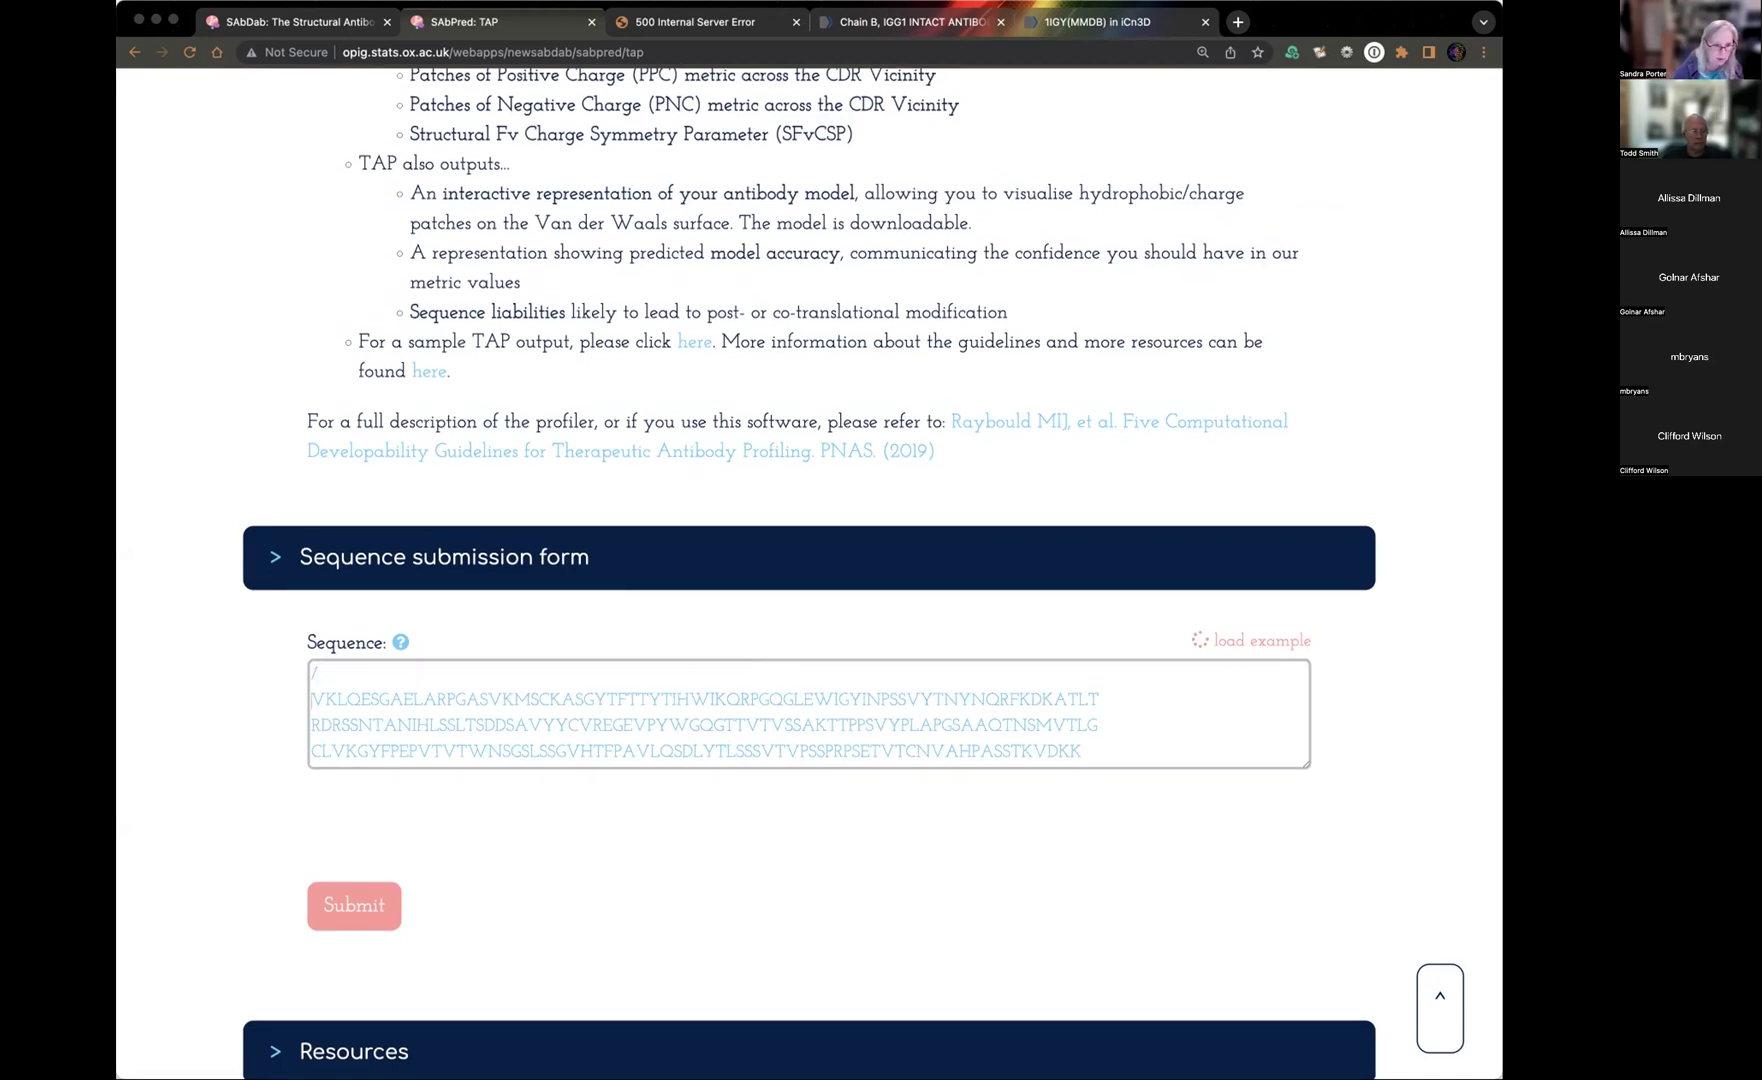
key(Delete)
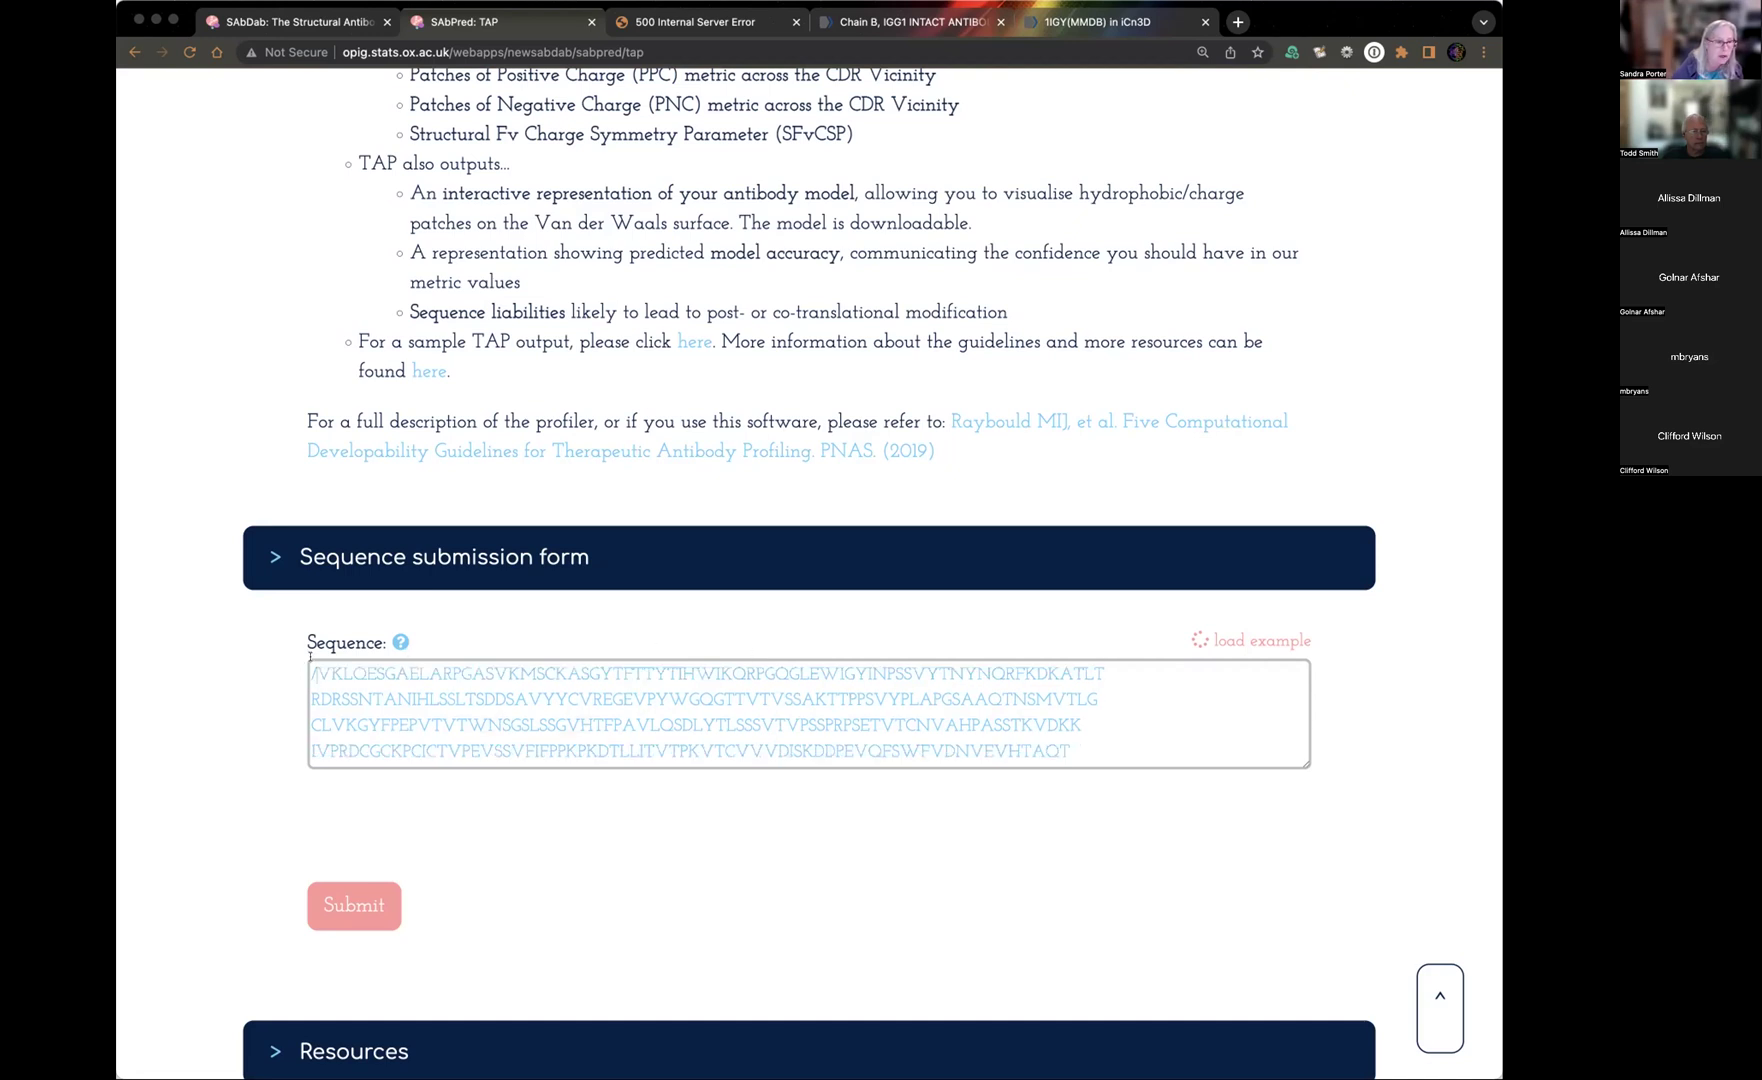
Try to submit the header-free chain B sequence, preceded by a slash, for TAP developability profiling.
click(315, 668)
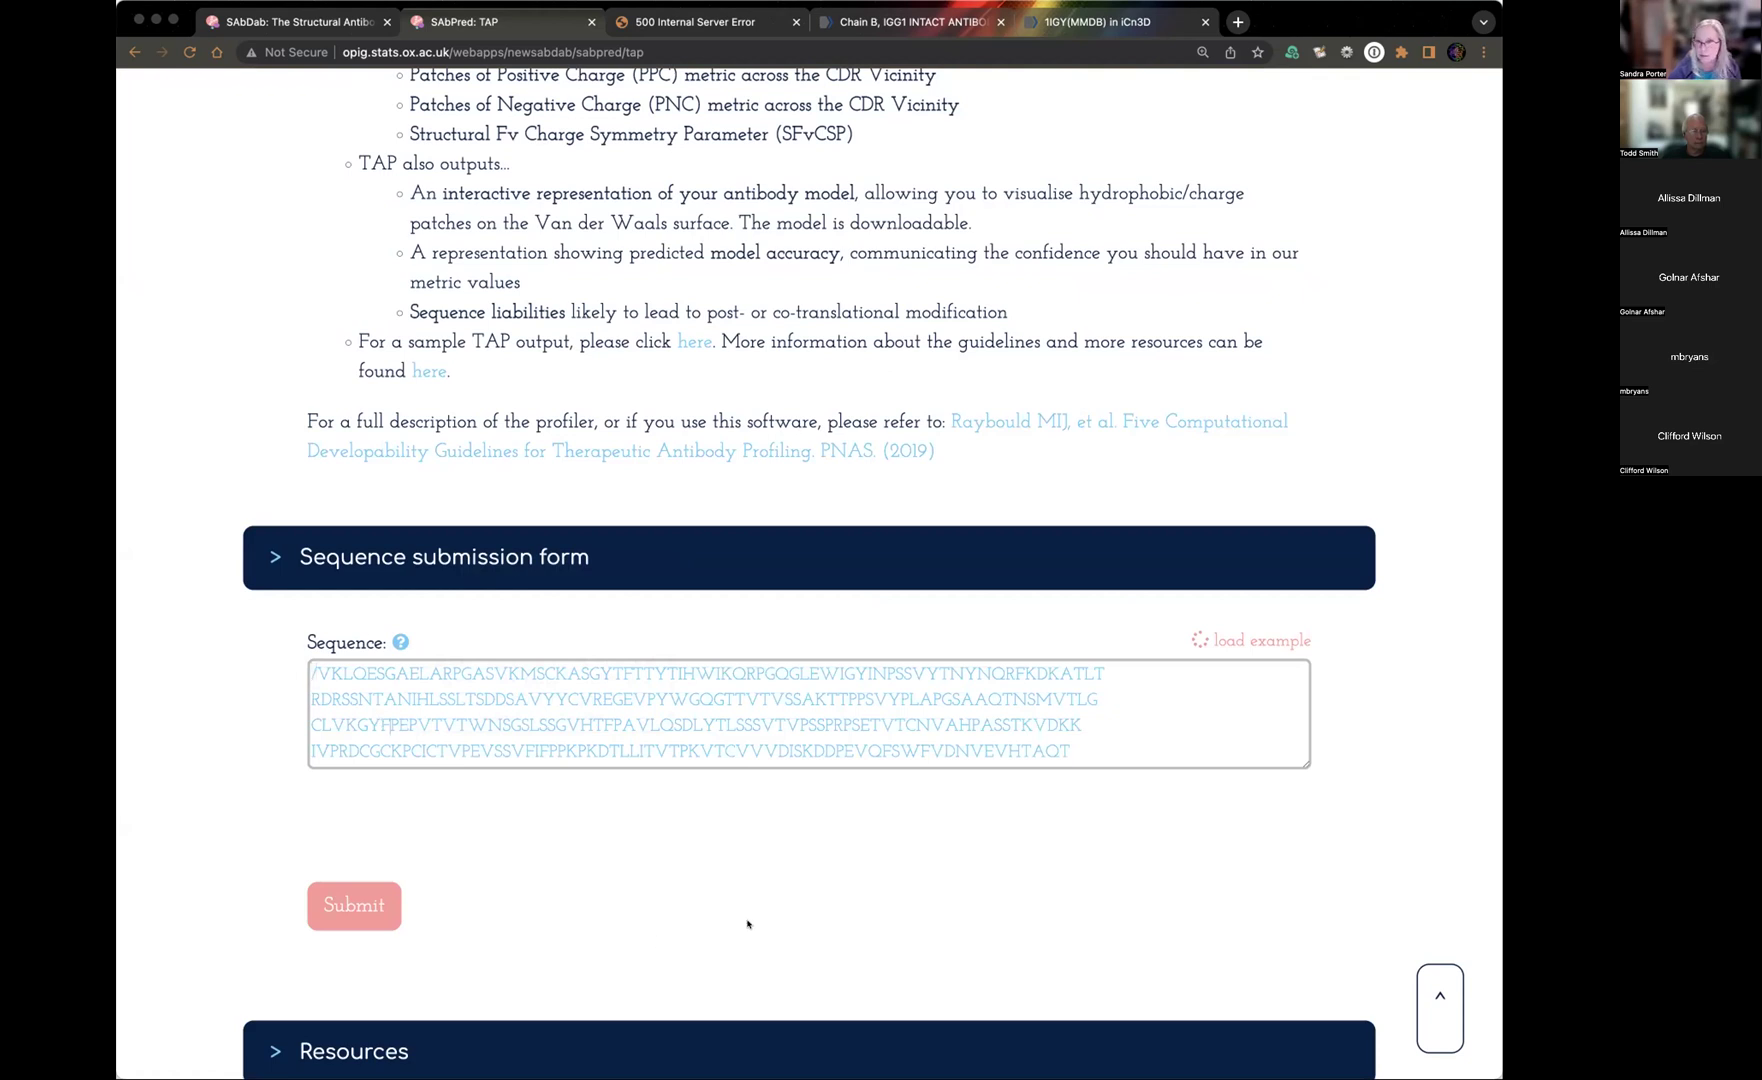
scroll(700, 906, down, 1)
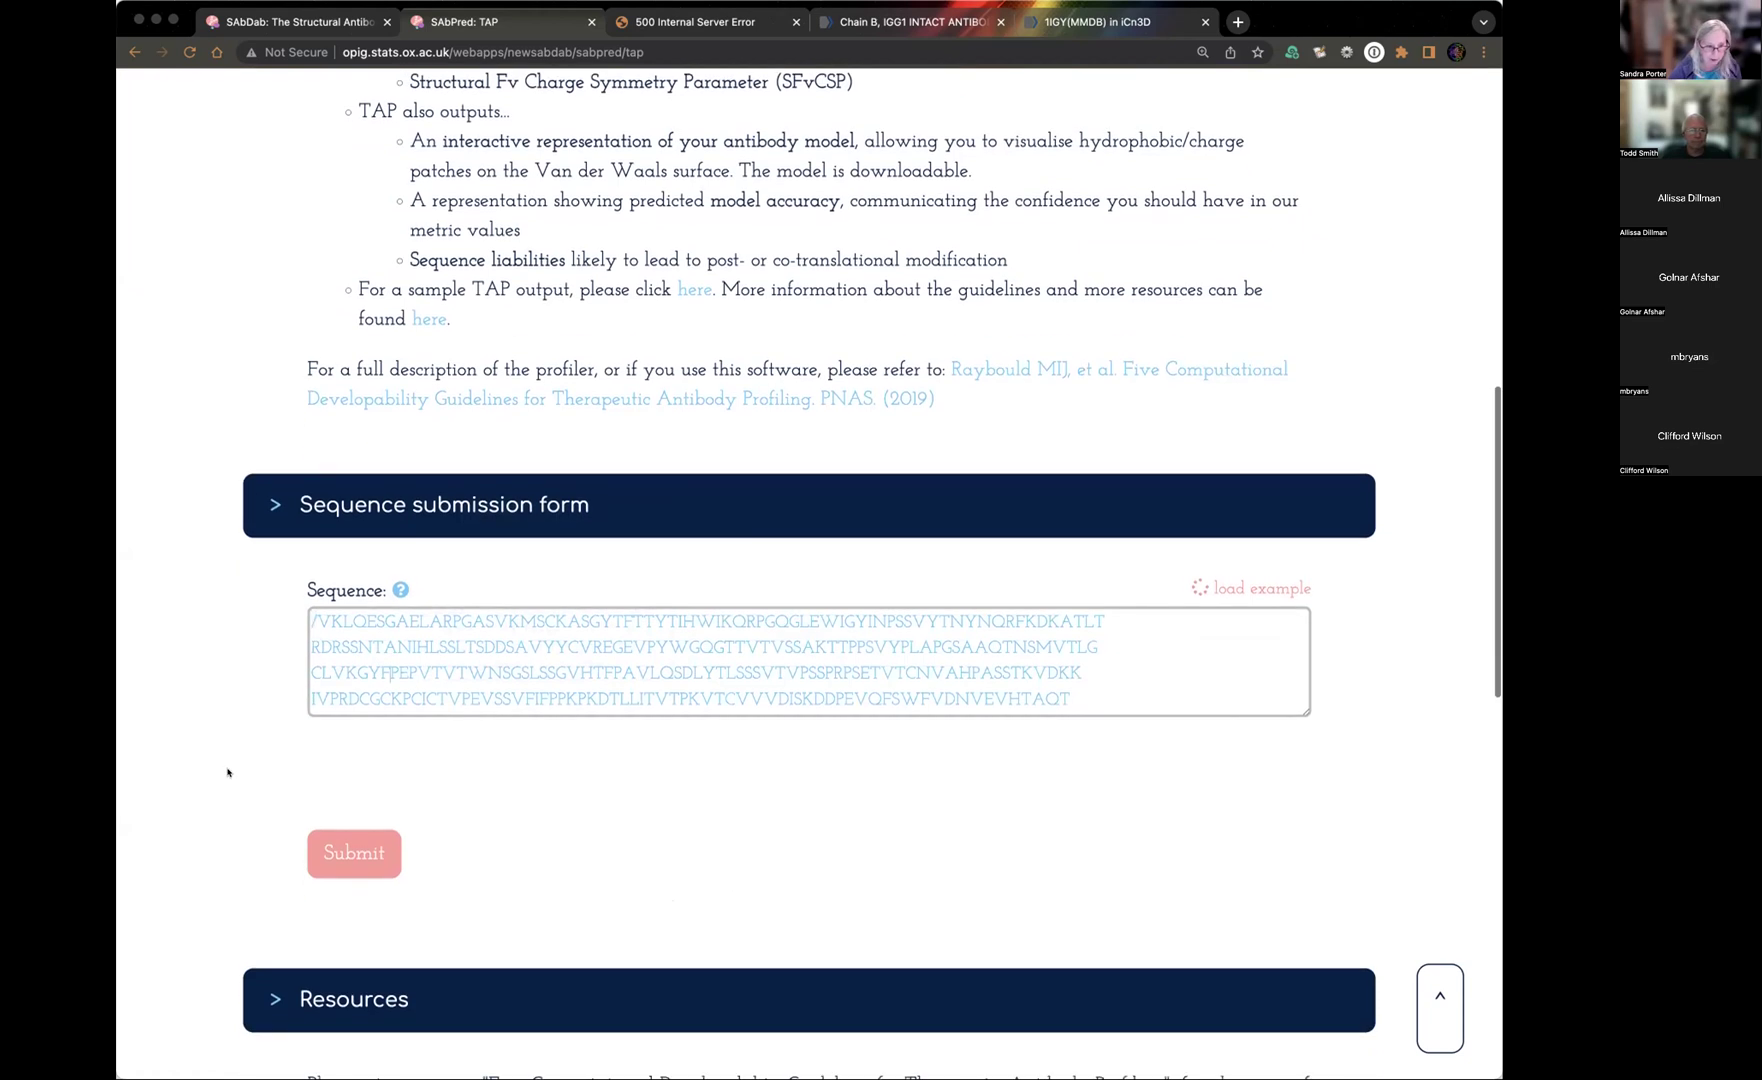
click(336, 851)
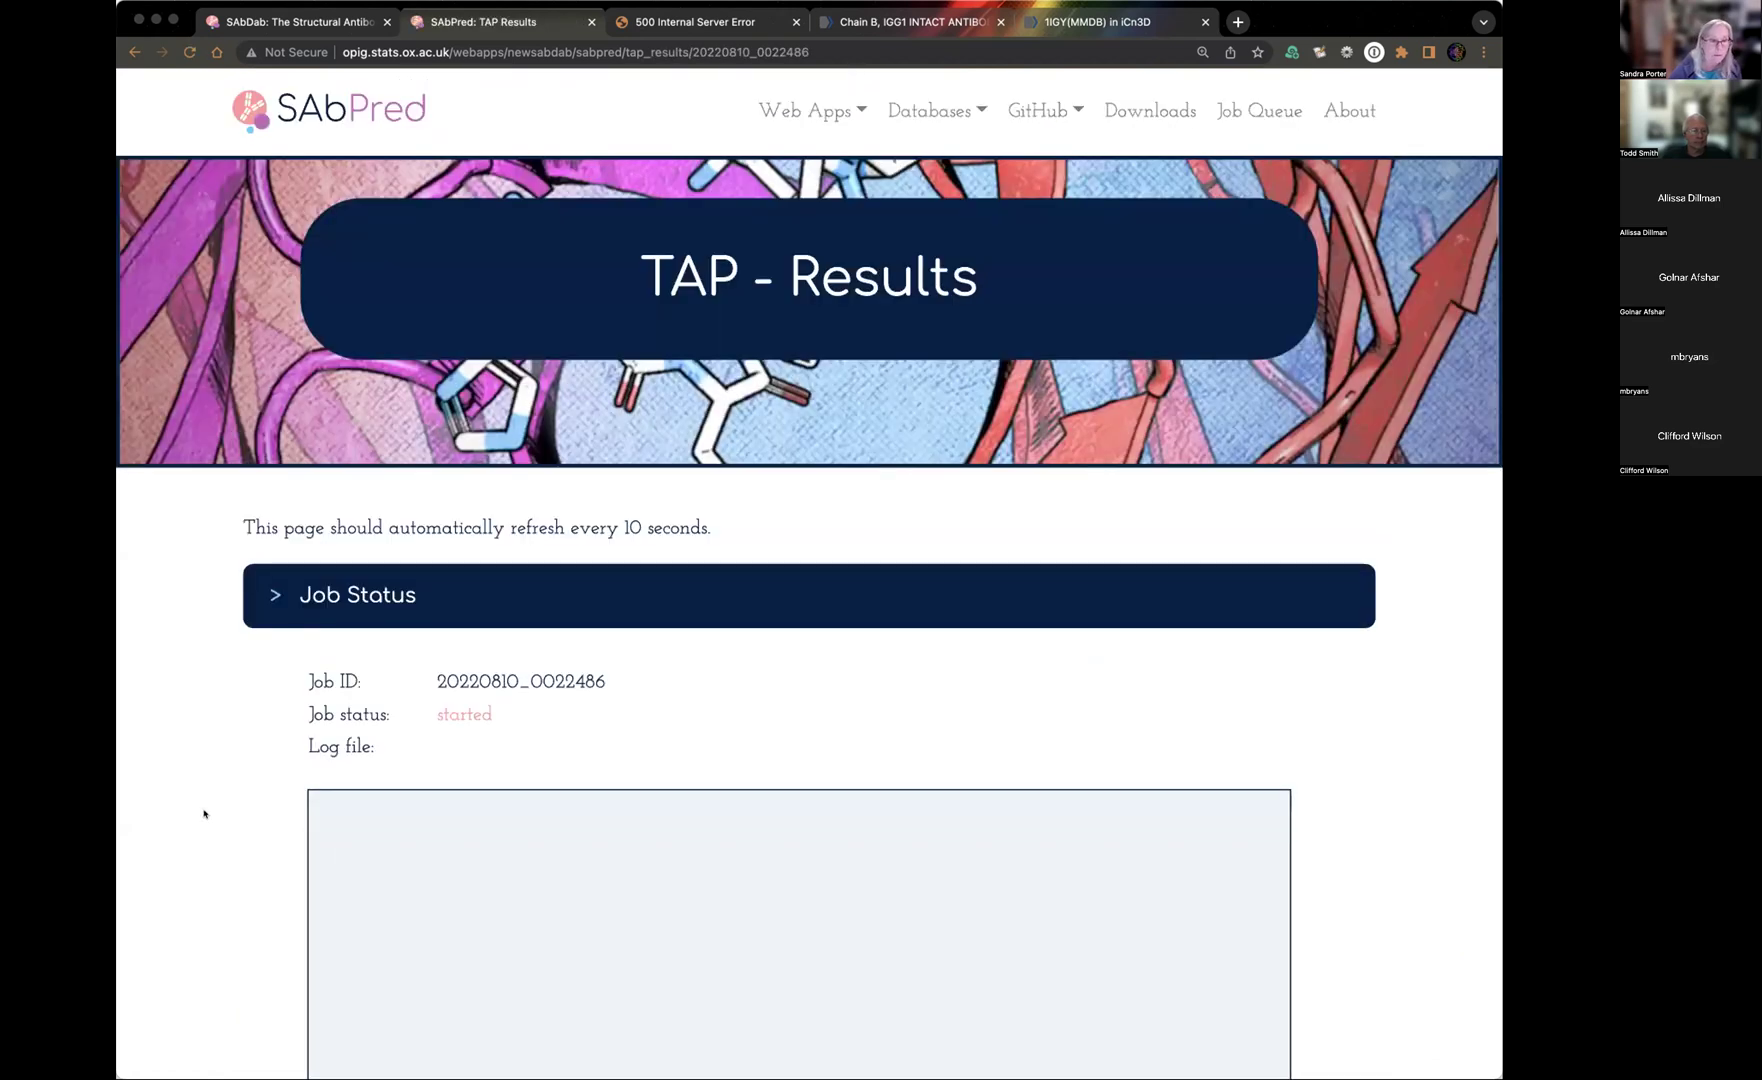
scroll(204, 814, down, 5)
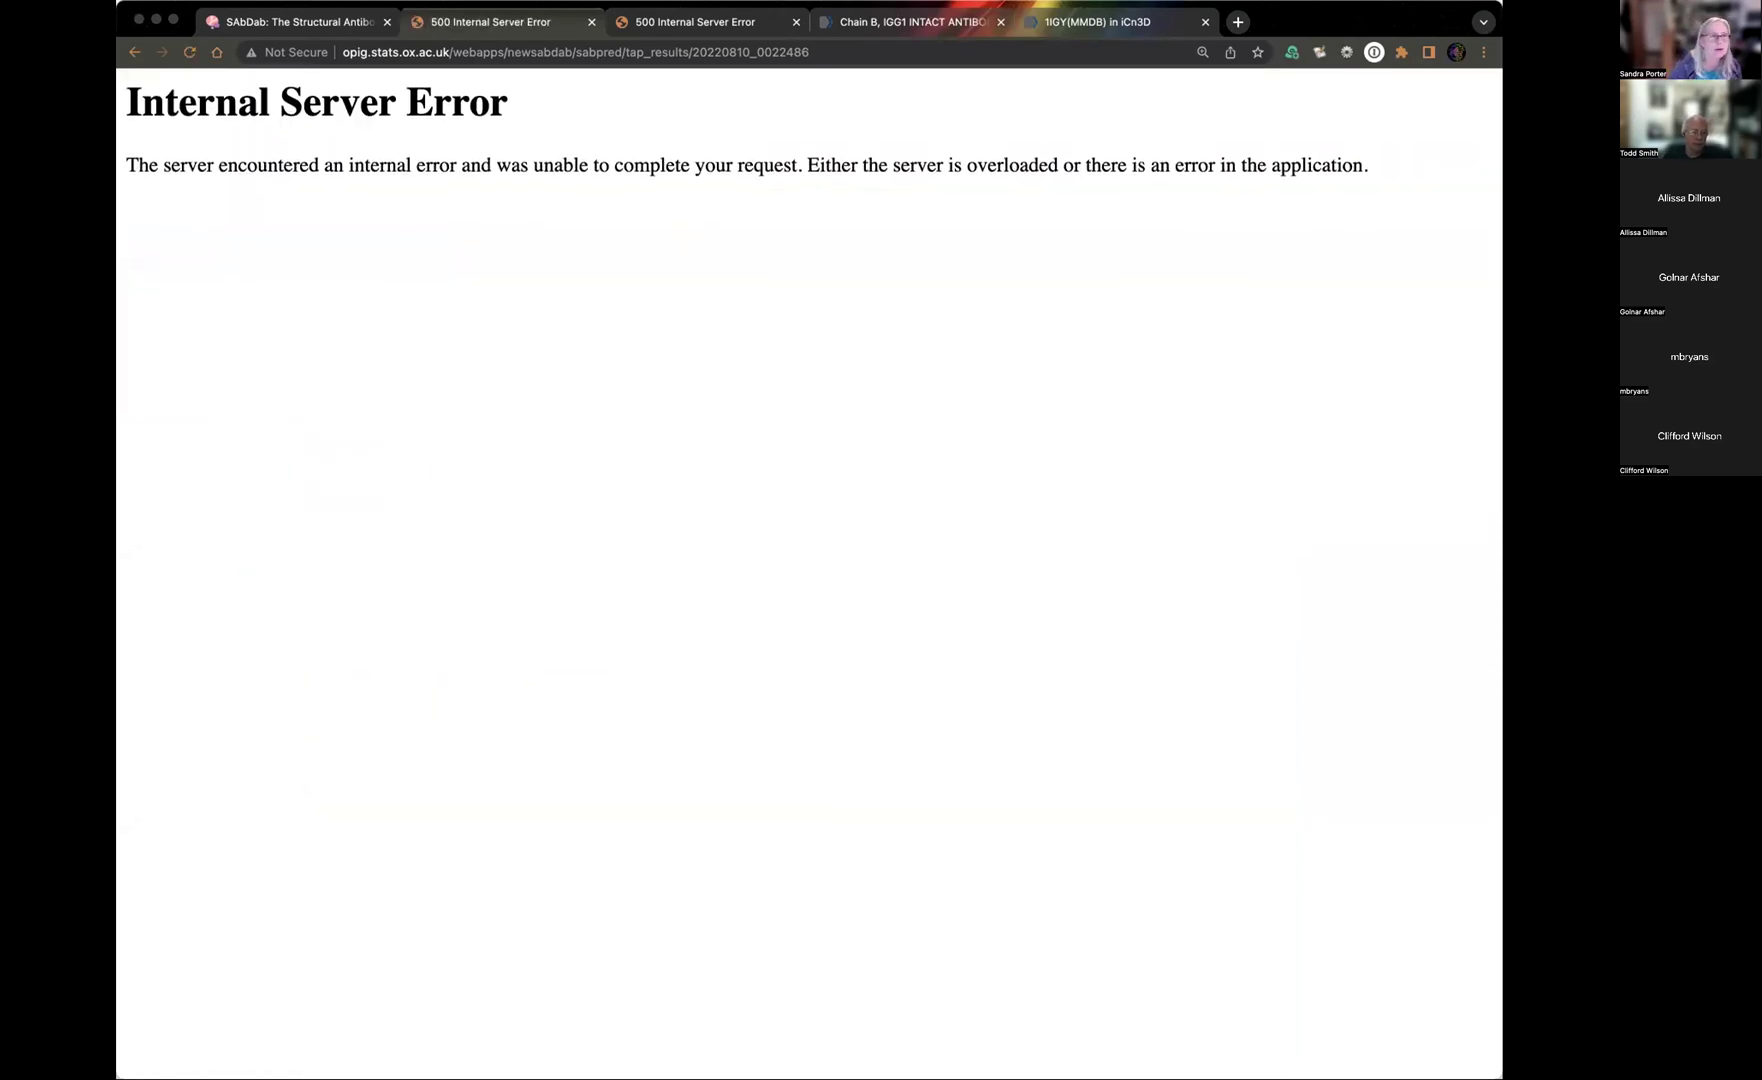
Return to the TAP form, enlarge the sequence box, replace the residues after the slash with the 1IGY chain B FASTA record and try submitting again.
click(134, 52)
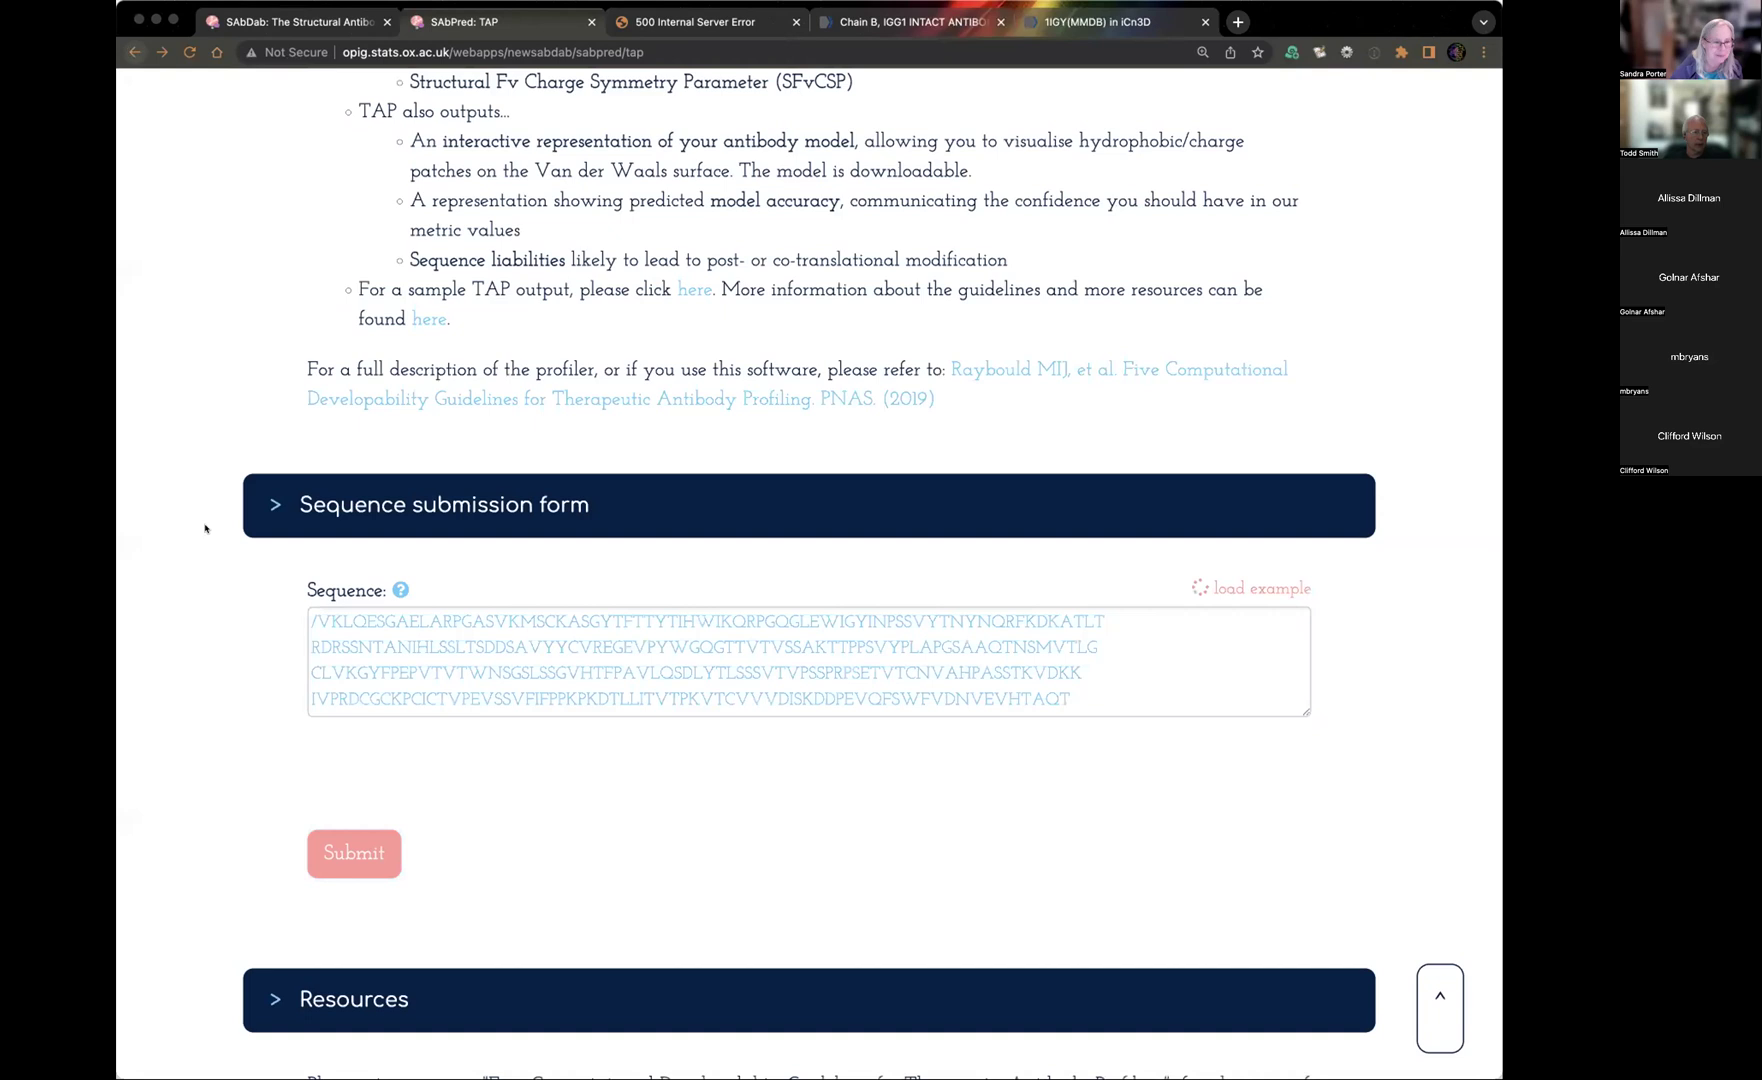
drag(316, 613, 1085, 698)
drag(1313, 703, 1310, 866)
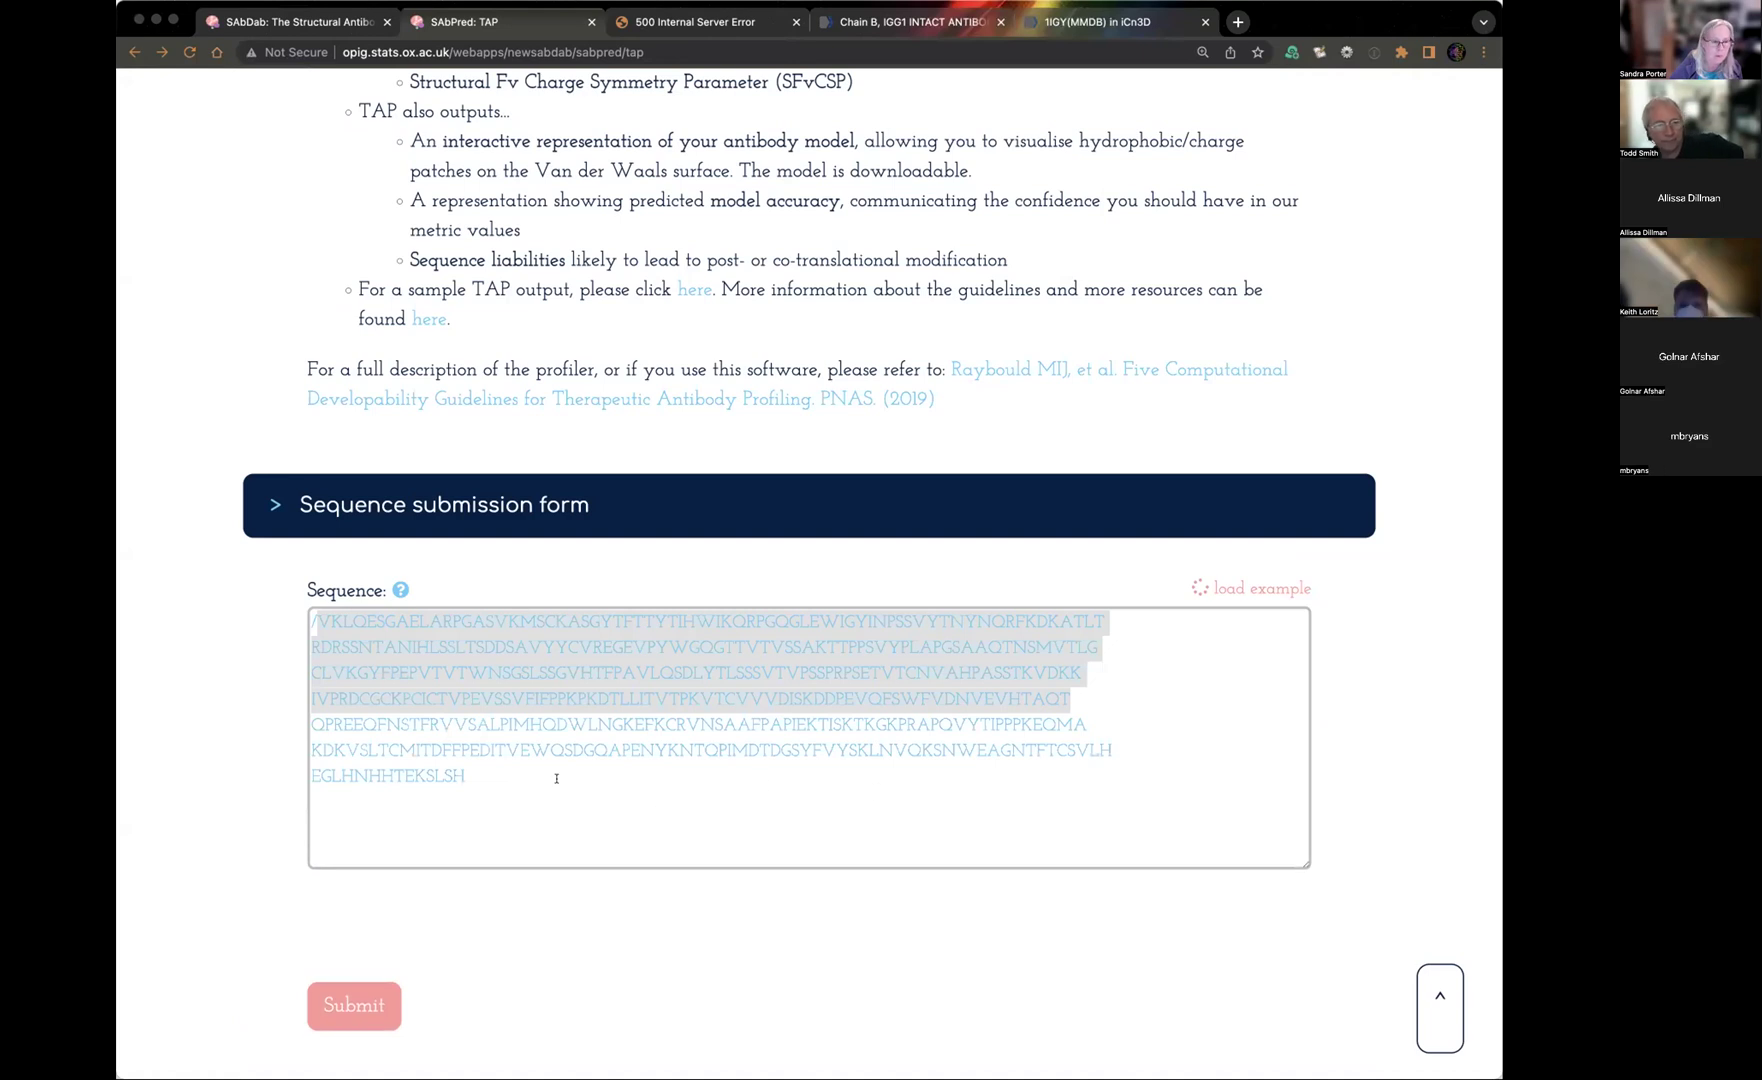
drag(313, 614, 478, 771)
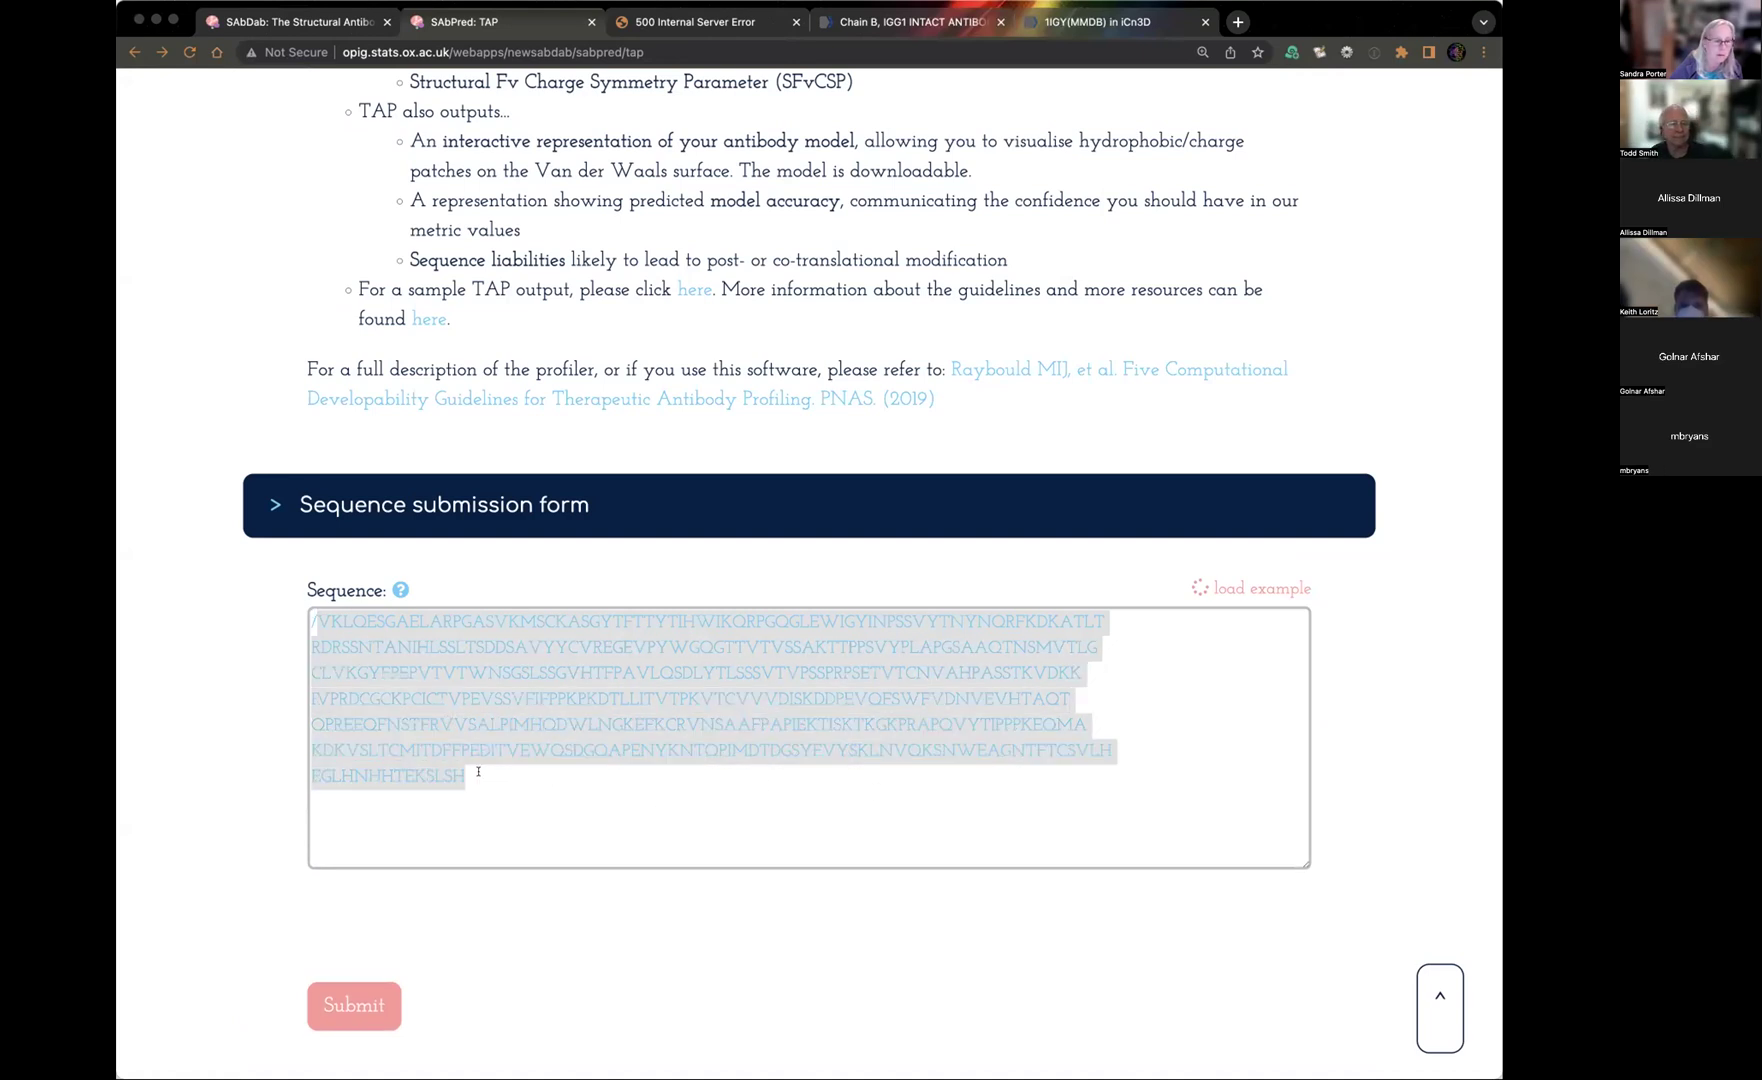
text(>pdb|1IGY|B Chain B, IGG1 INTACT ANTIBODY MAB61.13 VKLQESGAELARPGASVKMSCKASGYTFTTYTIHWIKQRPGQGLEWIGYINPSSVYTNYNQRFKDKATLT RDRSSNTANIHLSSLTSDDSAVYYCVREGEVPYWGQGTTVTVSSAKTTPPSVYPLAPGSAAQTNSMVTLG CLVKGYFPEPVTVTWNSGSLSSGVHTFPAVLQSDLYTLSSSVTVPSSPRPSETVTCNVAHPASSTKVDKK IVPRDCGCKPCICTVPEVSSVFIFPPKPKDTLLITVTPKVTCVVVDISKDDPEVQFSWFVDNVEVHTAQT QPREEQFNSTFRVVSALPIMHQDWLNGKEFKCRVNSAAFPAPIEKTISKTKGKPRAPQVYTIPPPKEQMA KDKVSLTCMITDFFPEDITVEWQSDGQAPENYKNTQPIMDTDGSYFVYSKLNVQKSNWEAGNTFTCSVLH EGLHNHHTEKSLSH)
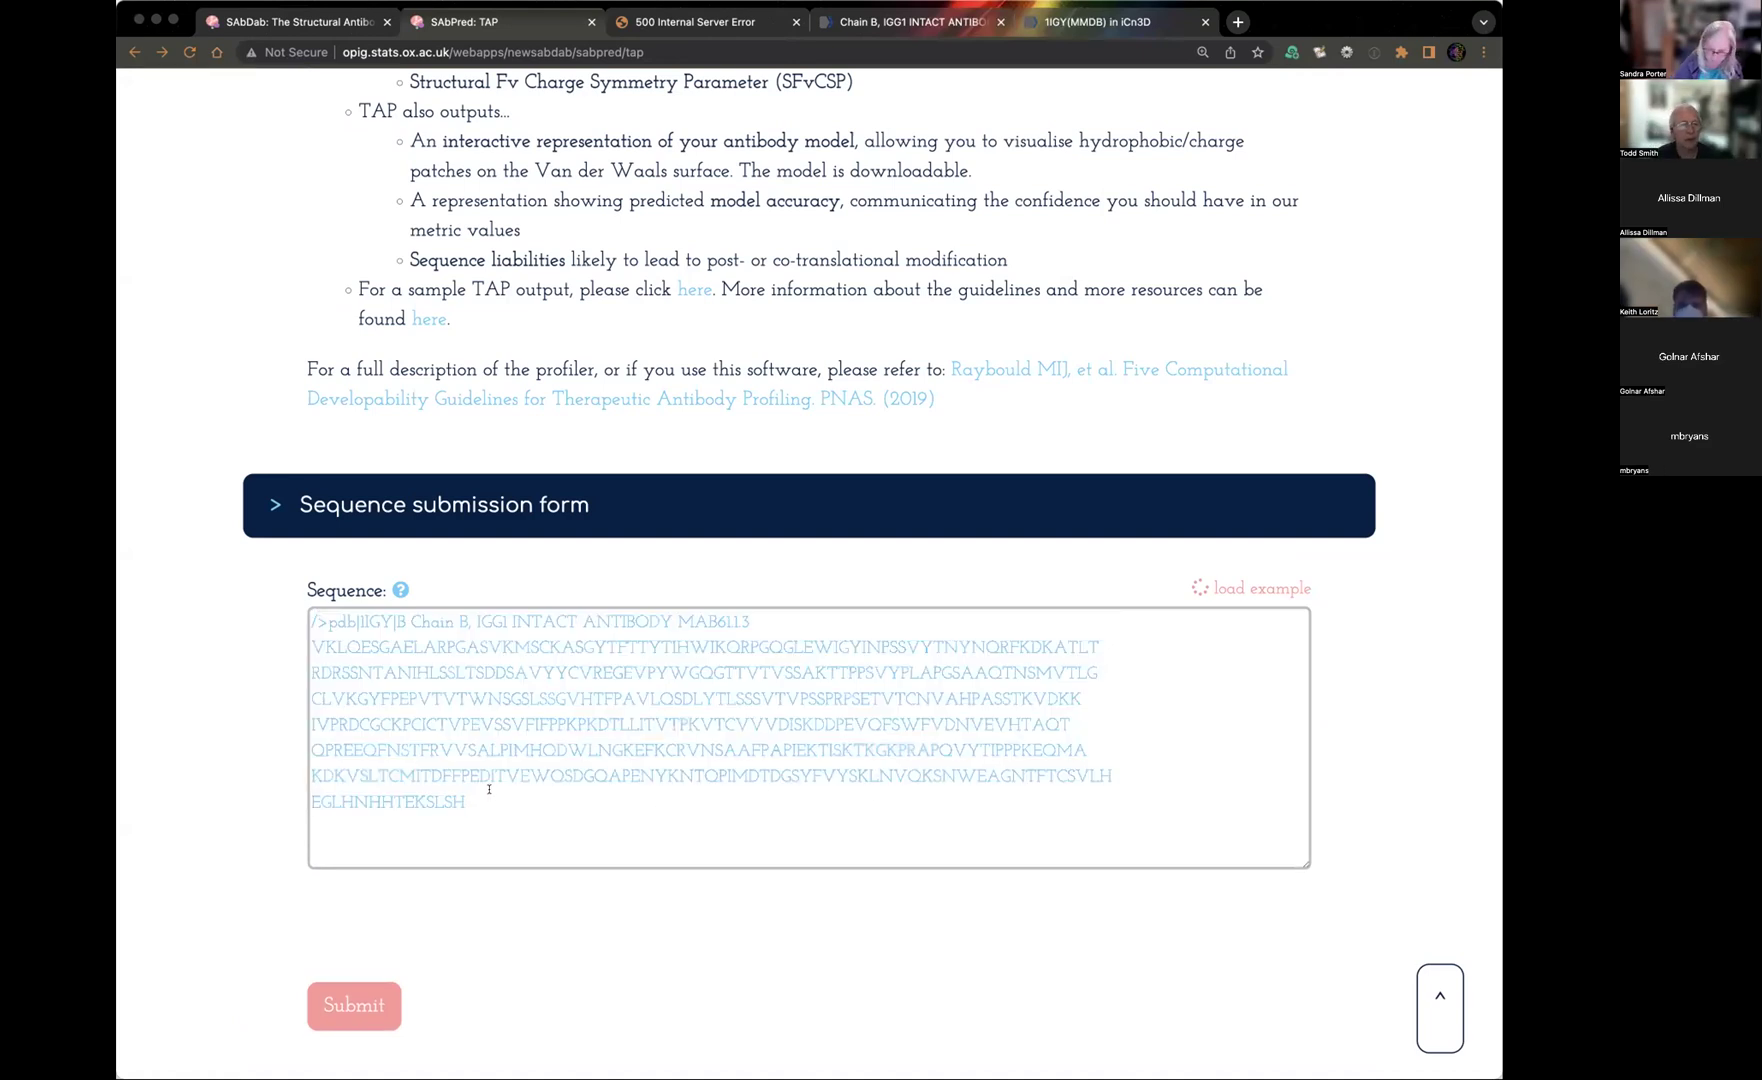
click(346, 1008)
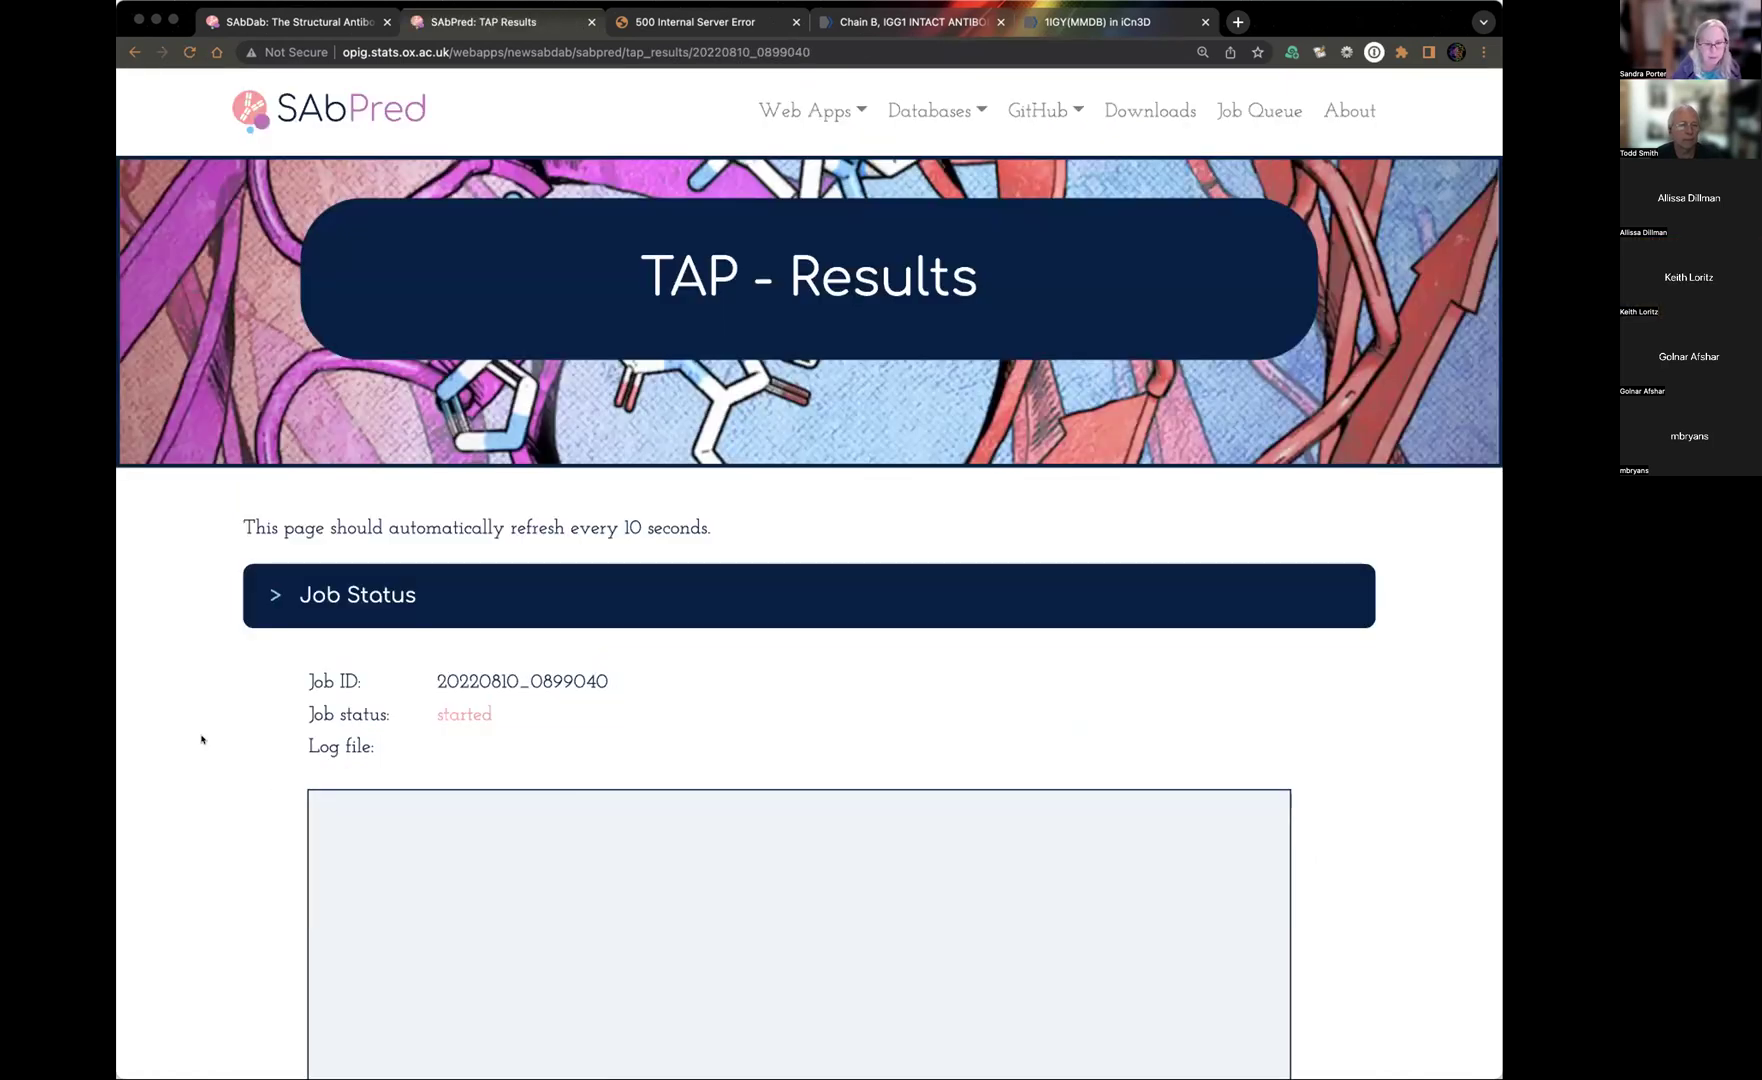
scroll(201, 739, down, 3)
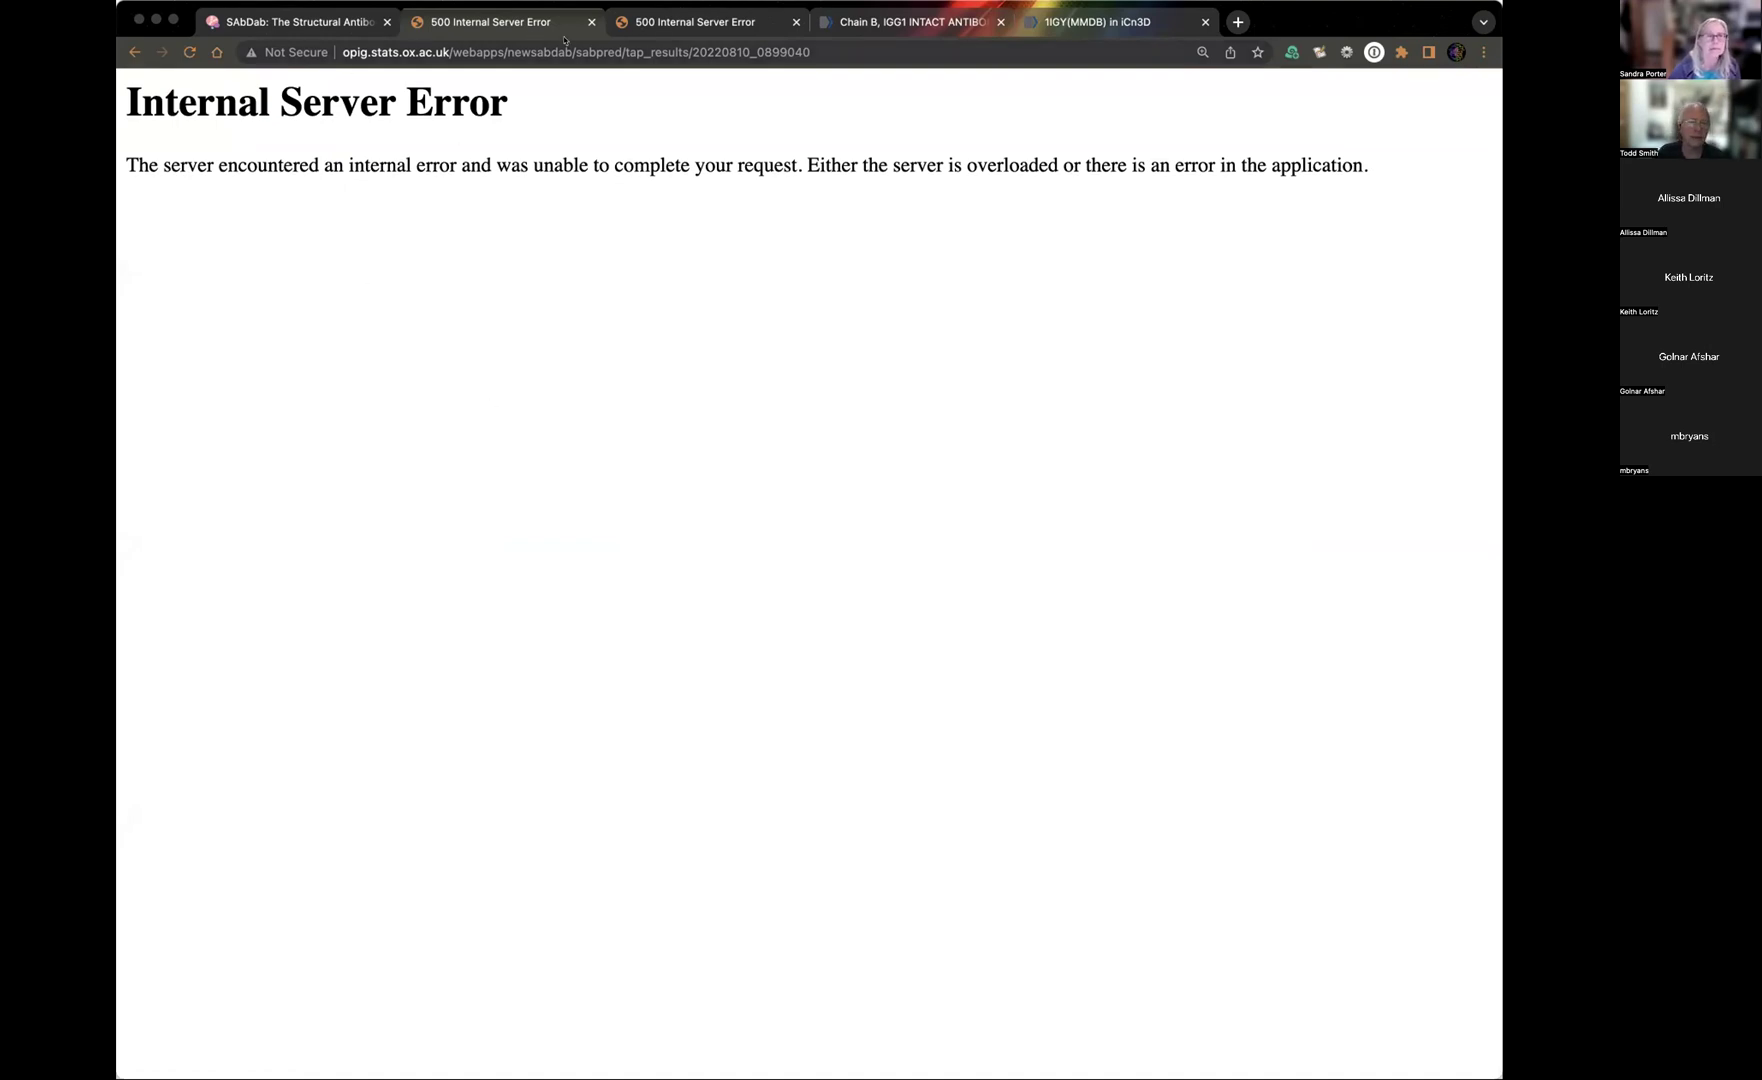
Close the two server error pages, the Chain B sequence page and the 1IGY iCn3D page, keeping only the Thera-SAbDab results open.
click(590, 21)
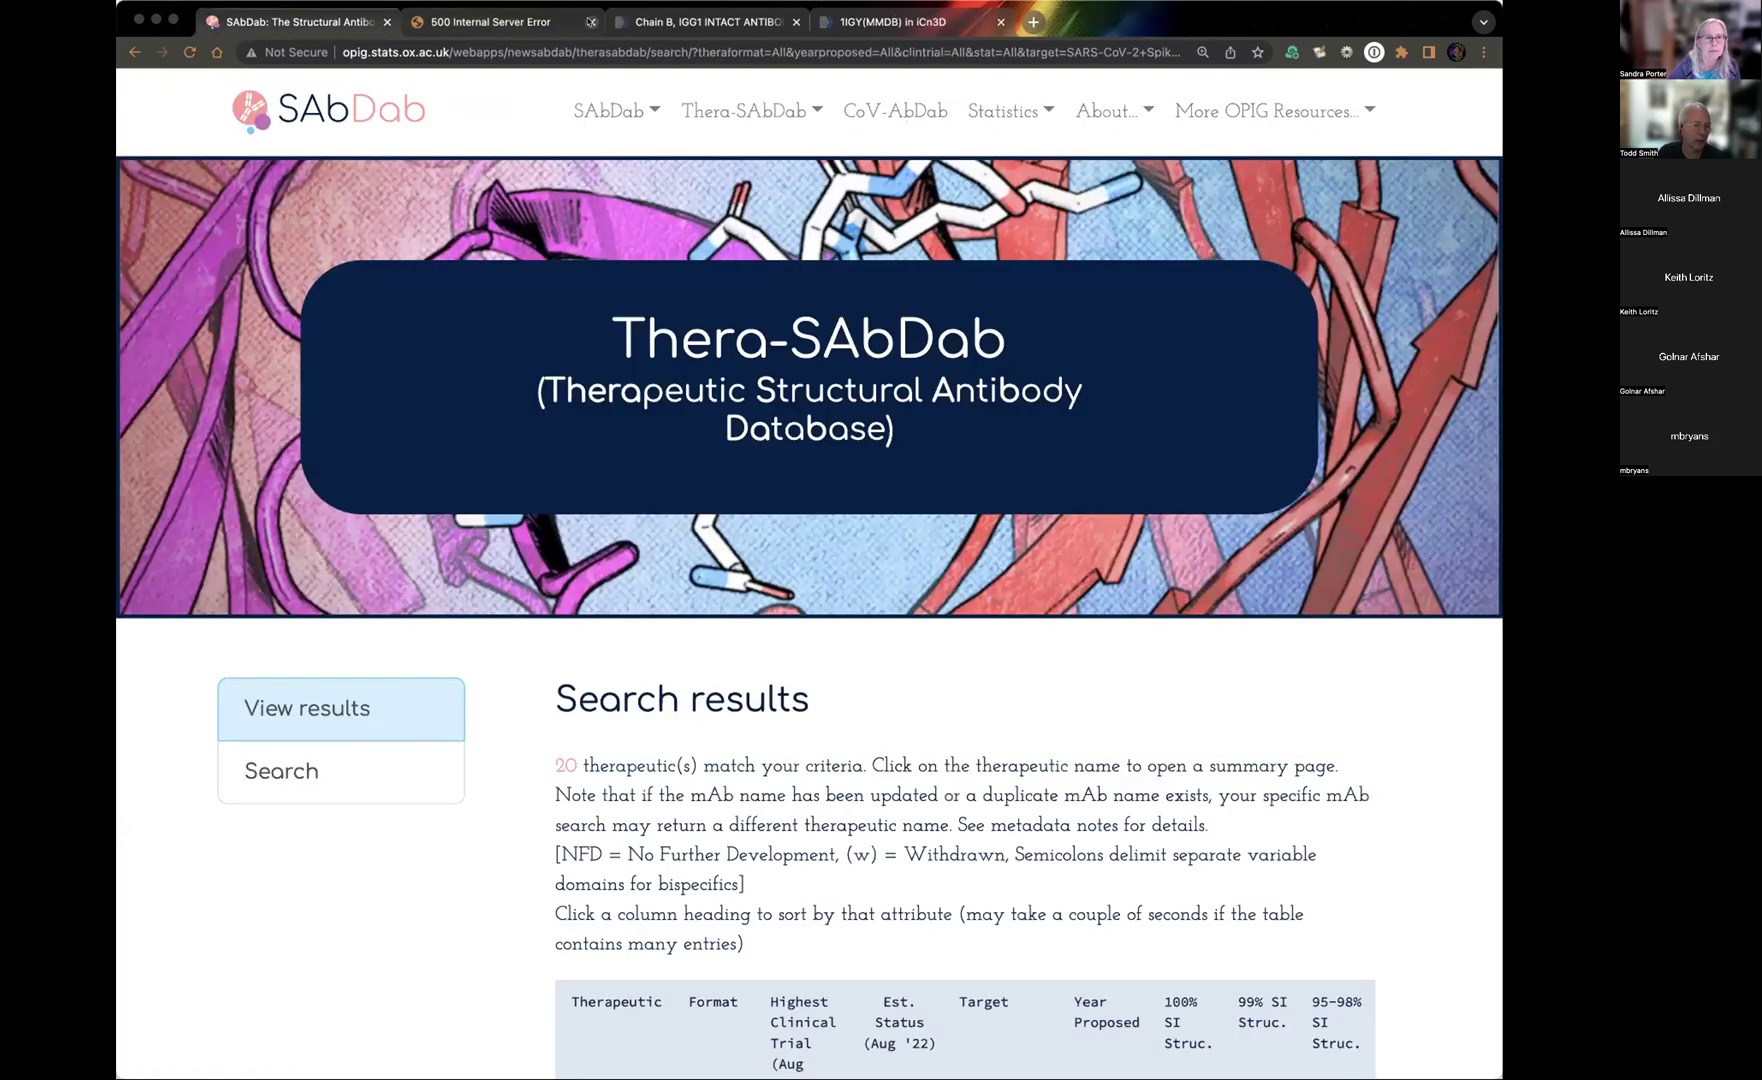
click(590, 21)
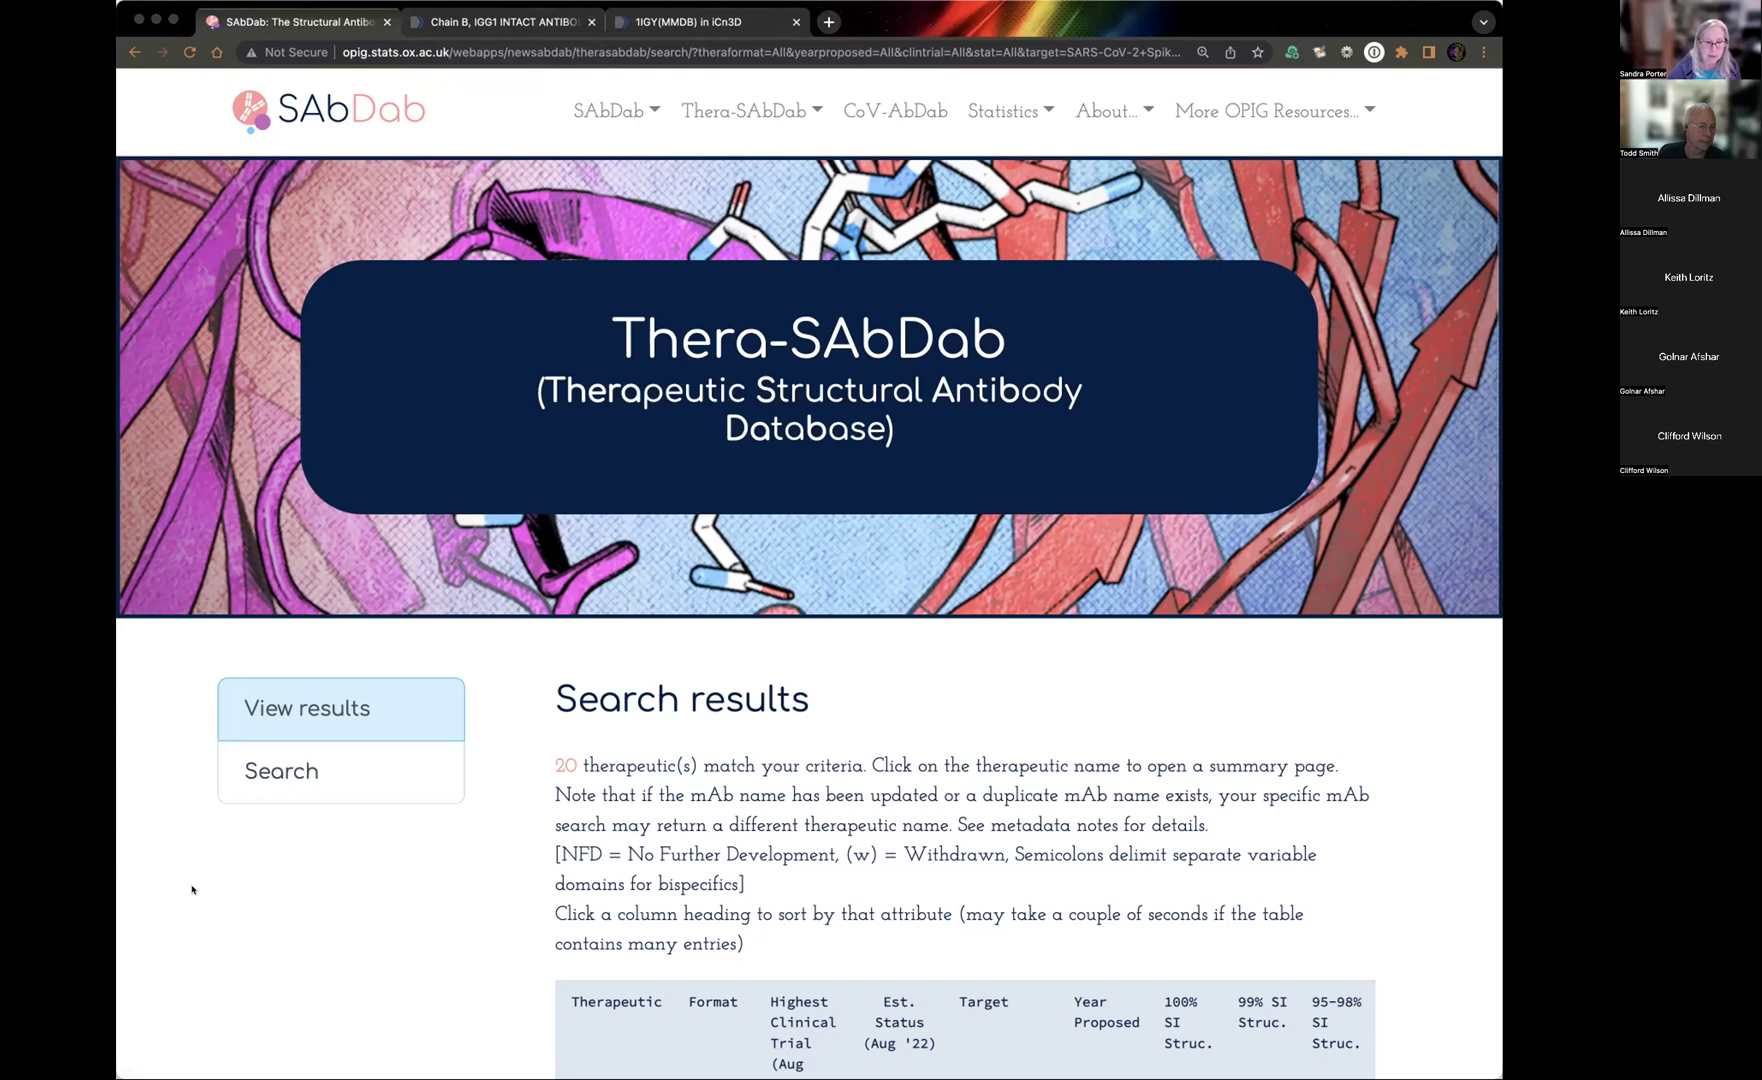
scroll(192, 889, down, 5)
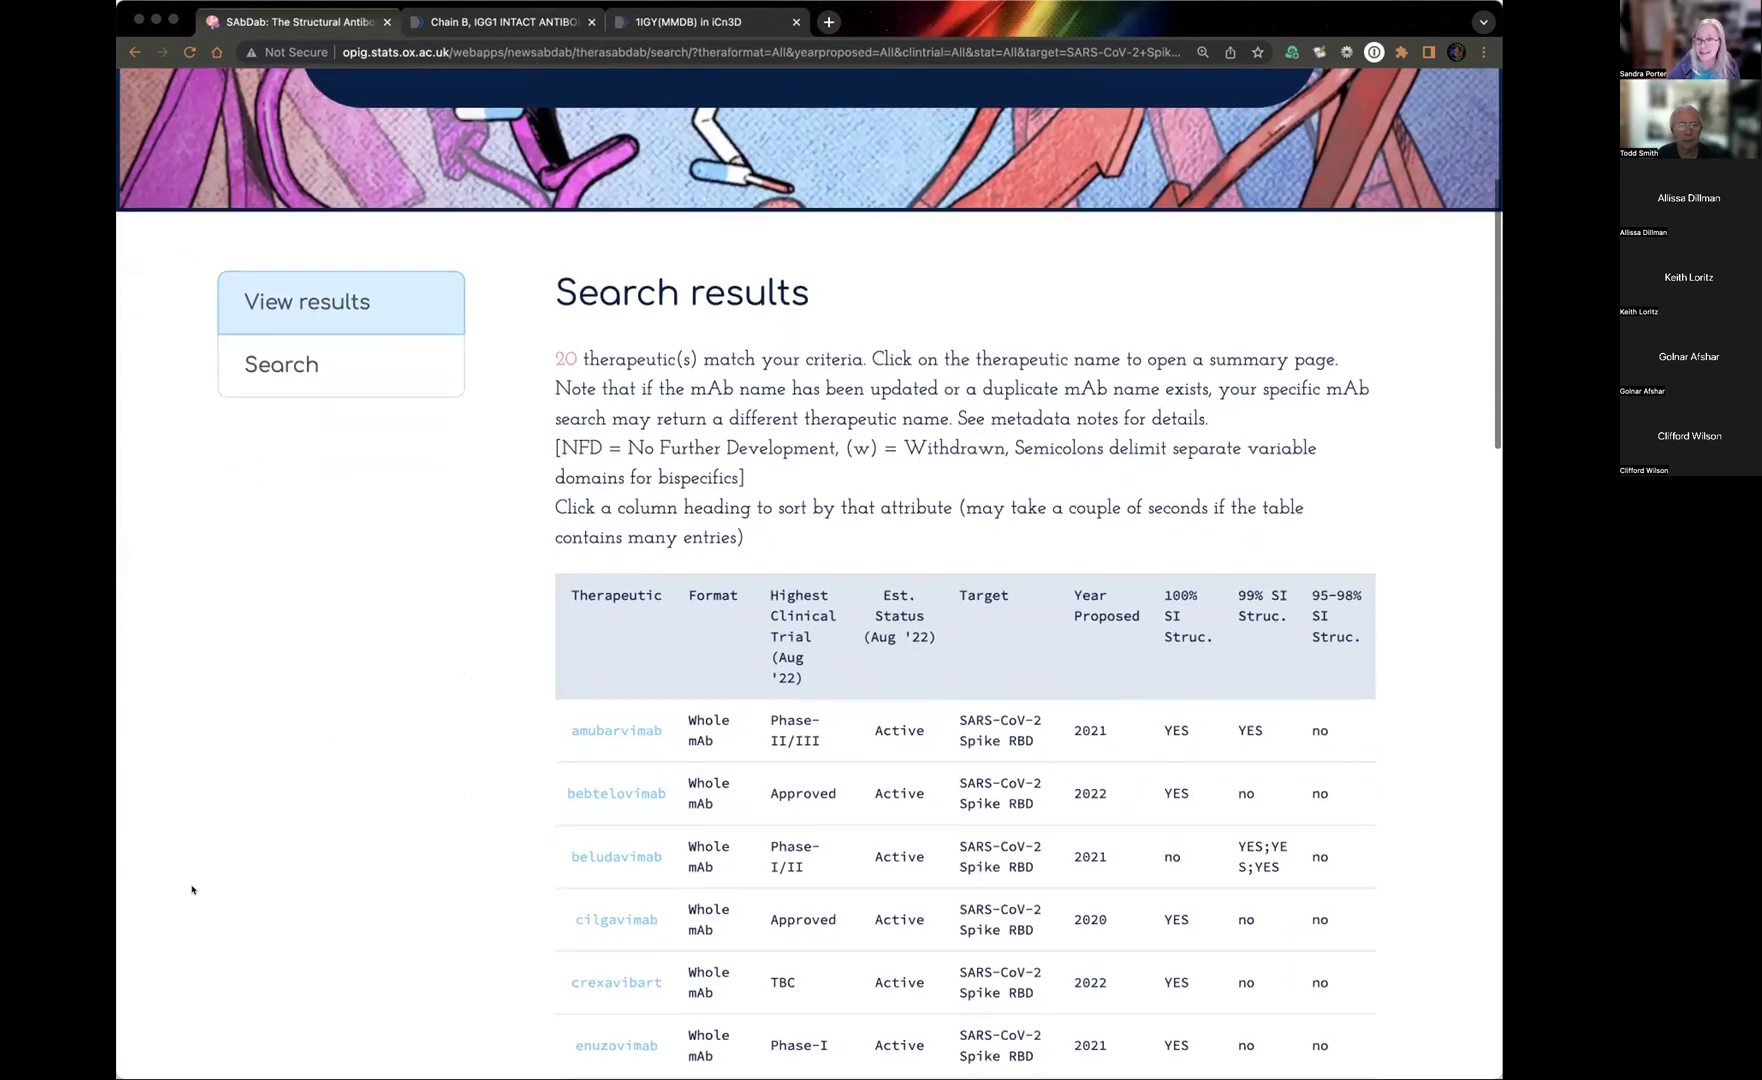
scroll(219, 861, up, 5)
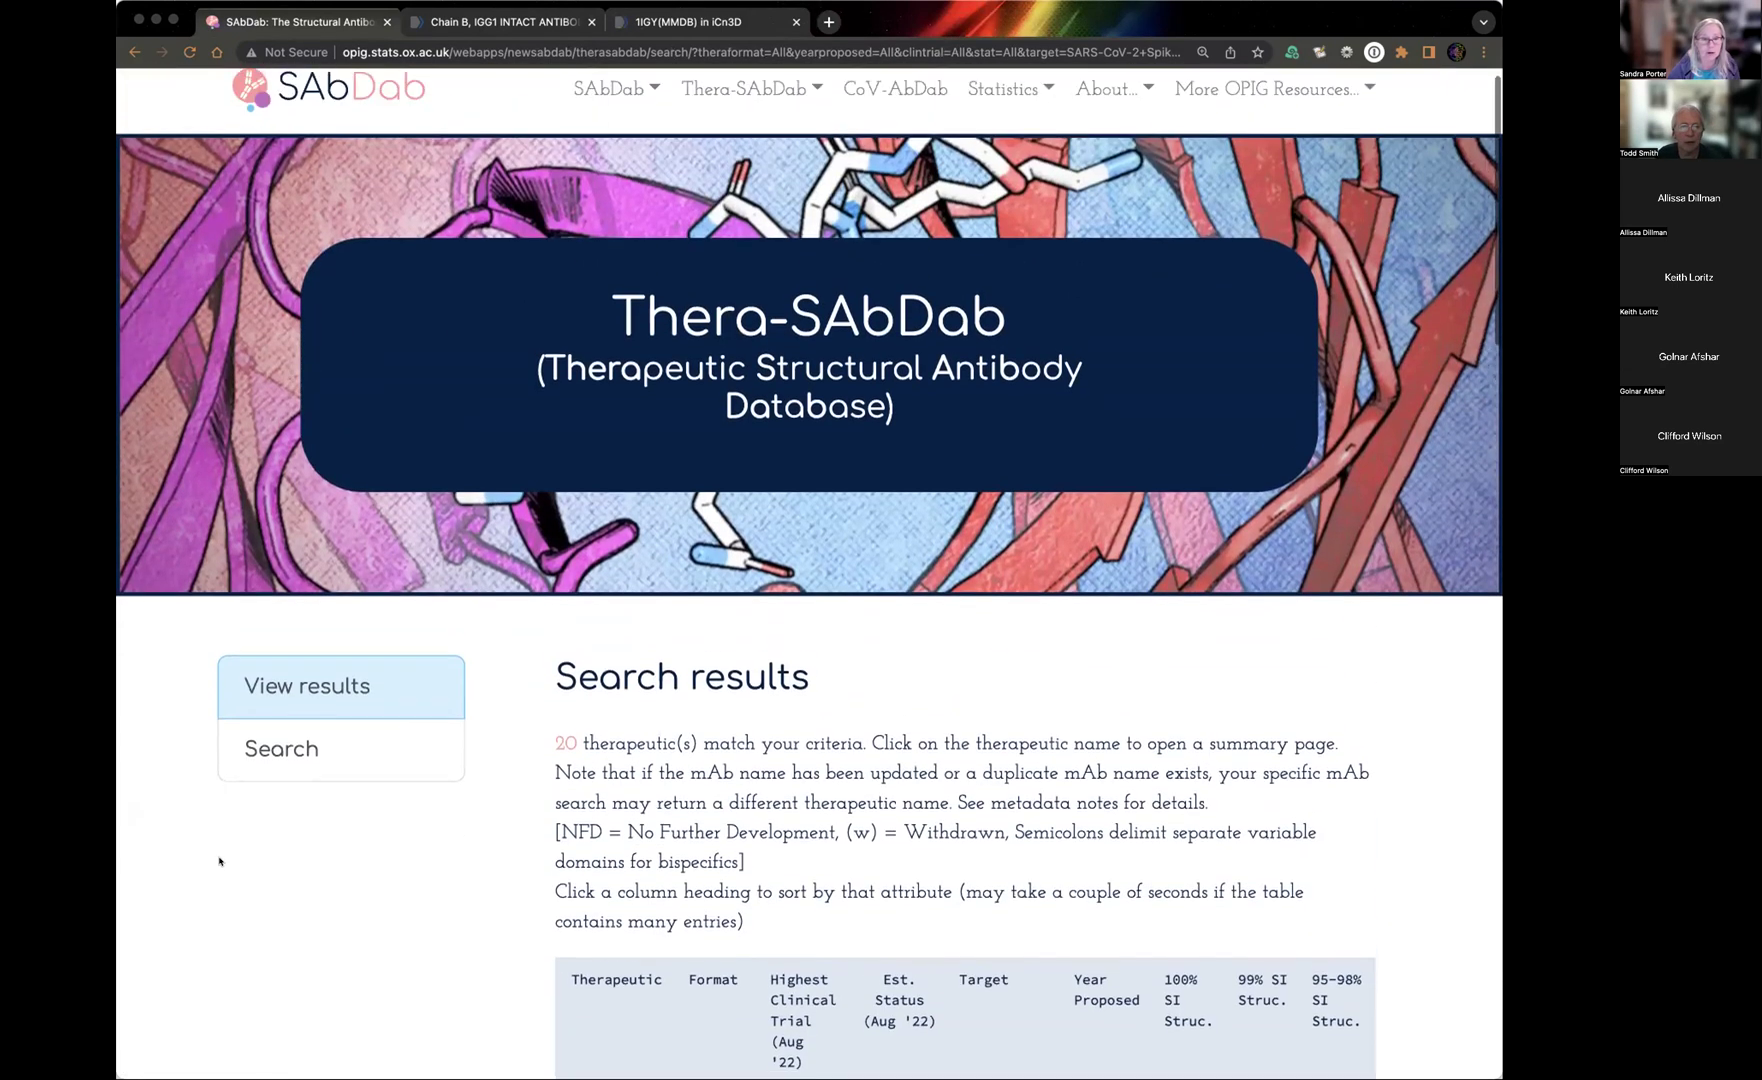
scroll(216, 880, up, 1)
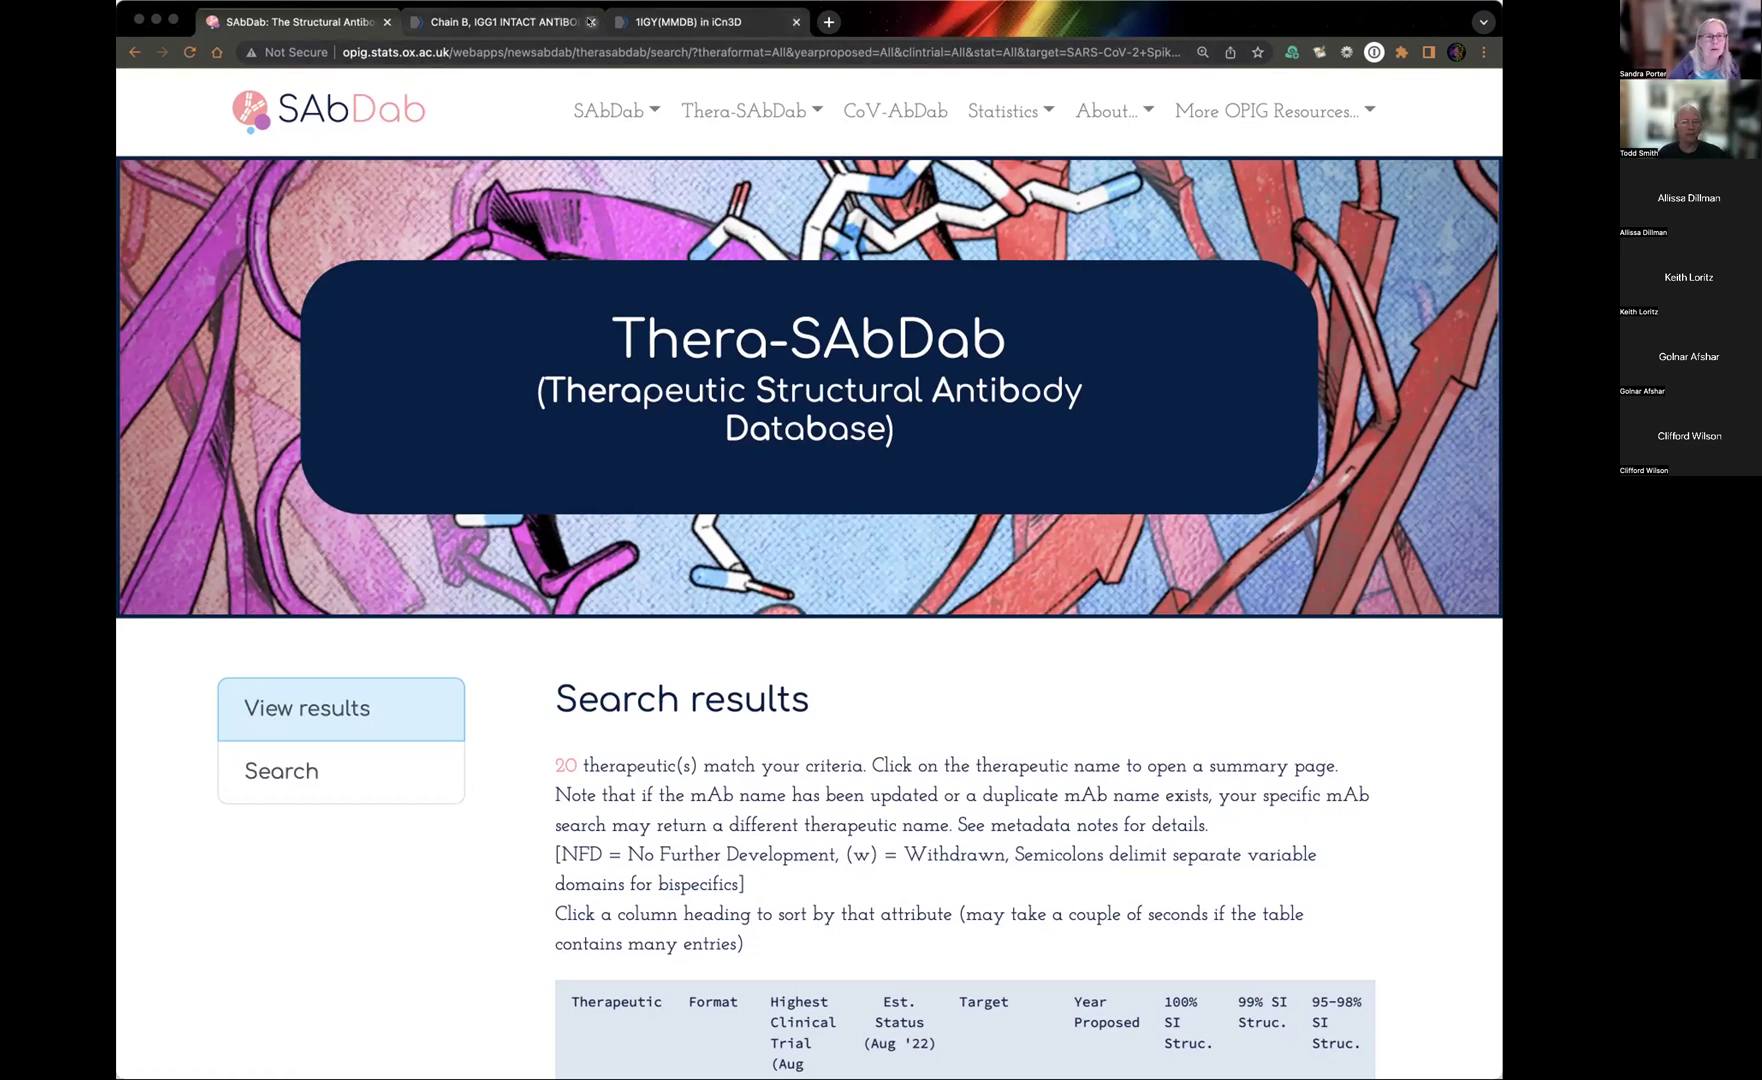
click(591, 21)
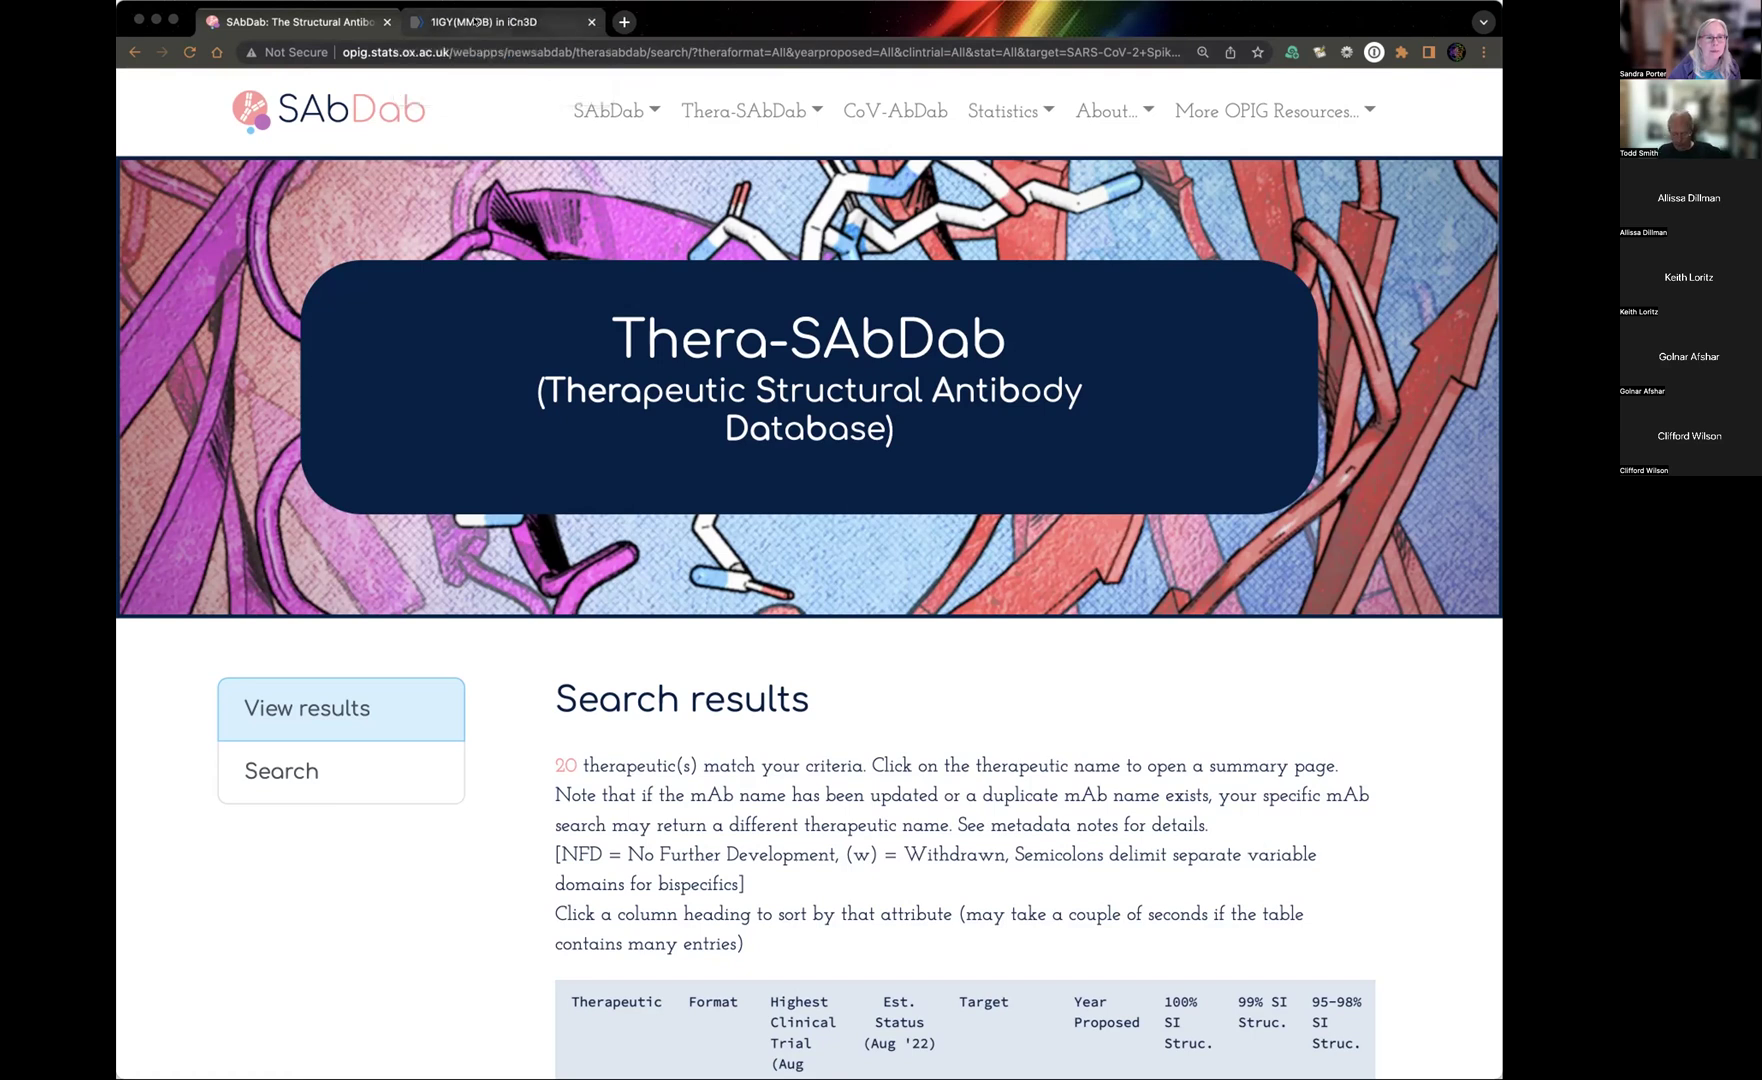
click(592, 22)
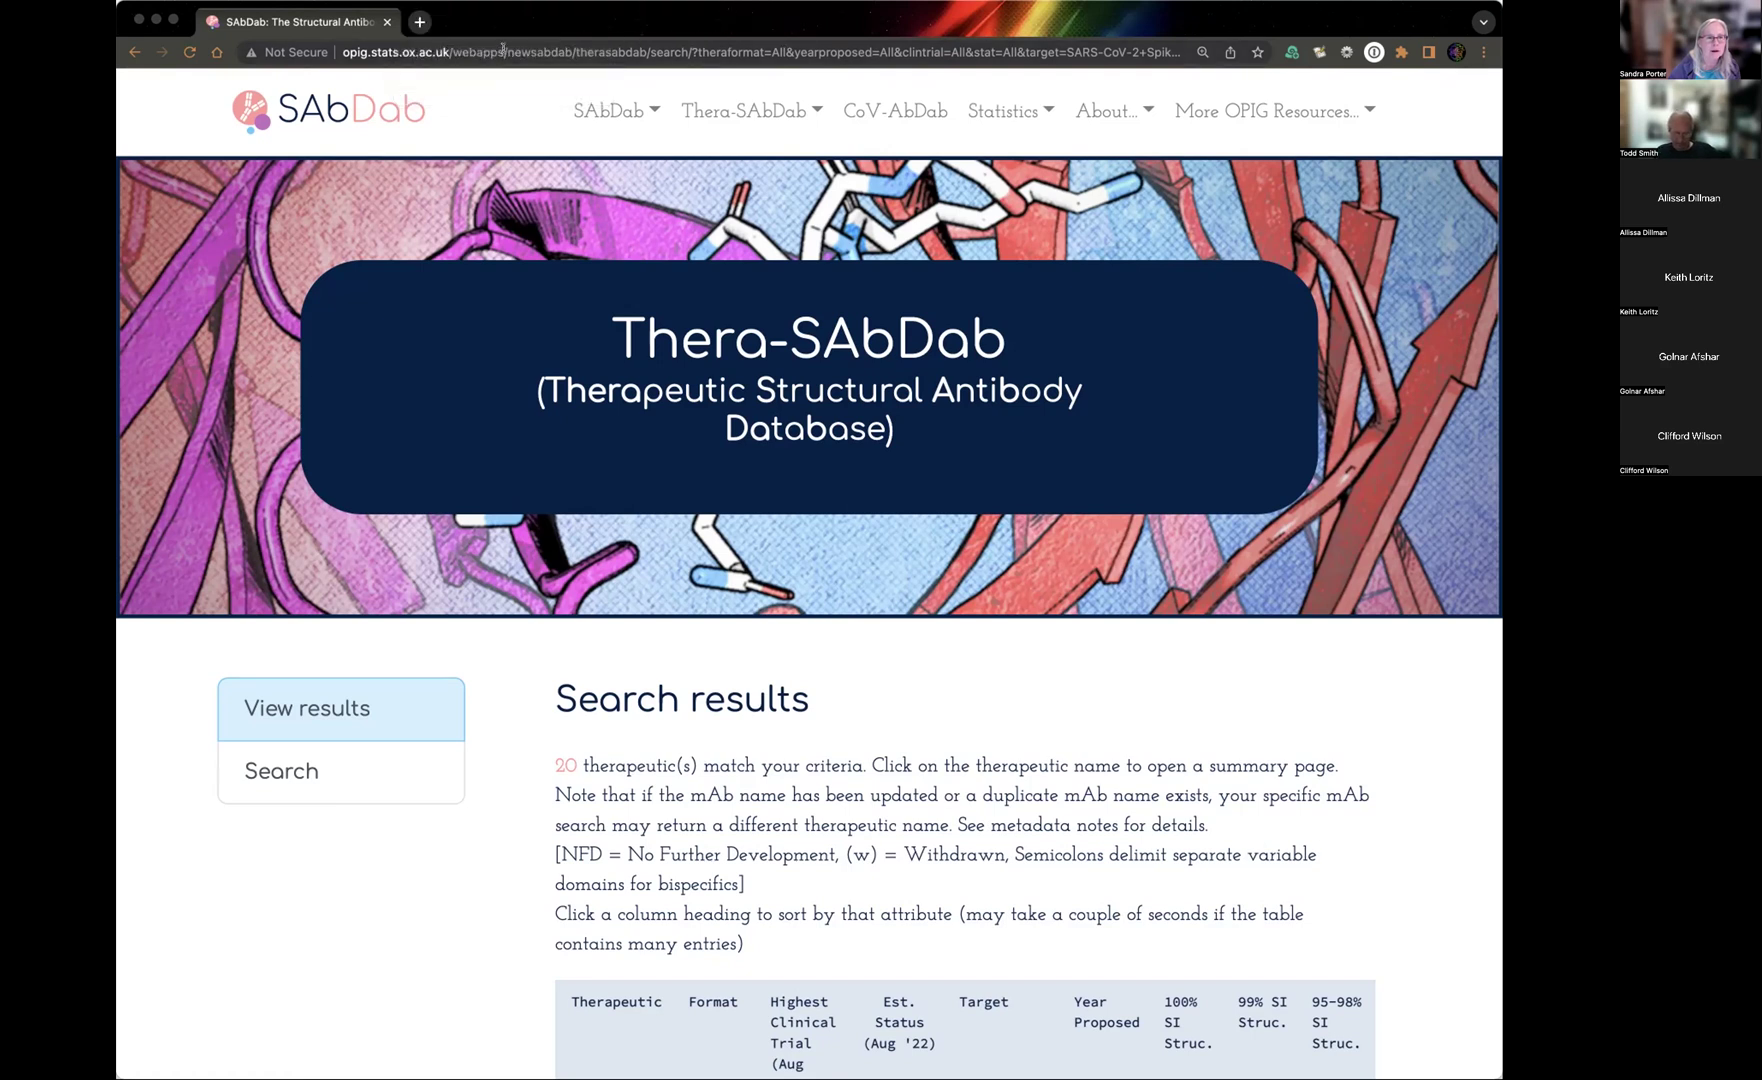
Go to the Nextstrain website at nextstrain.org.
click(503, 51)
text(nex)
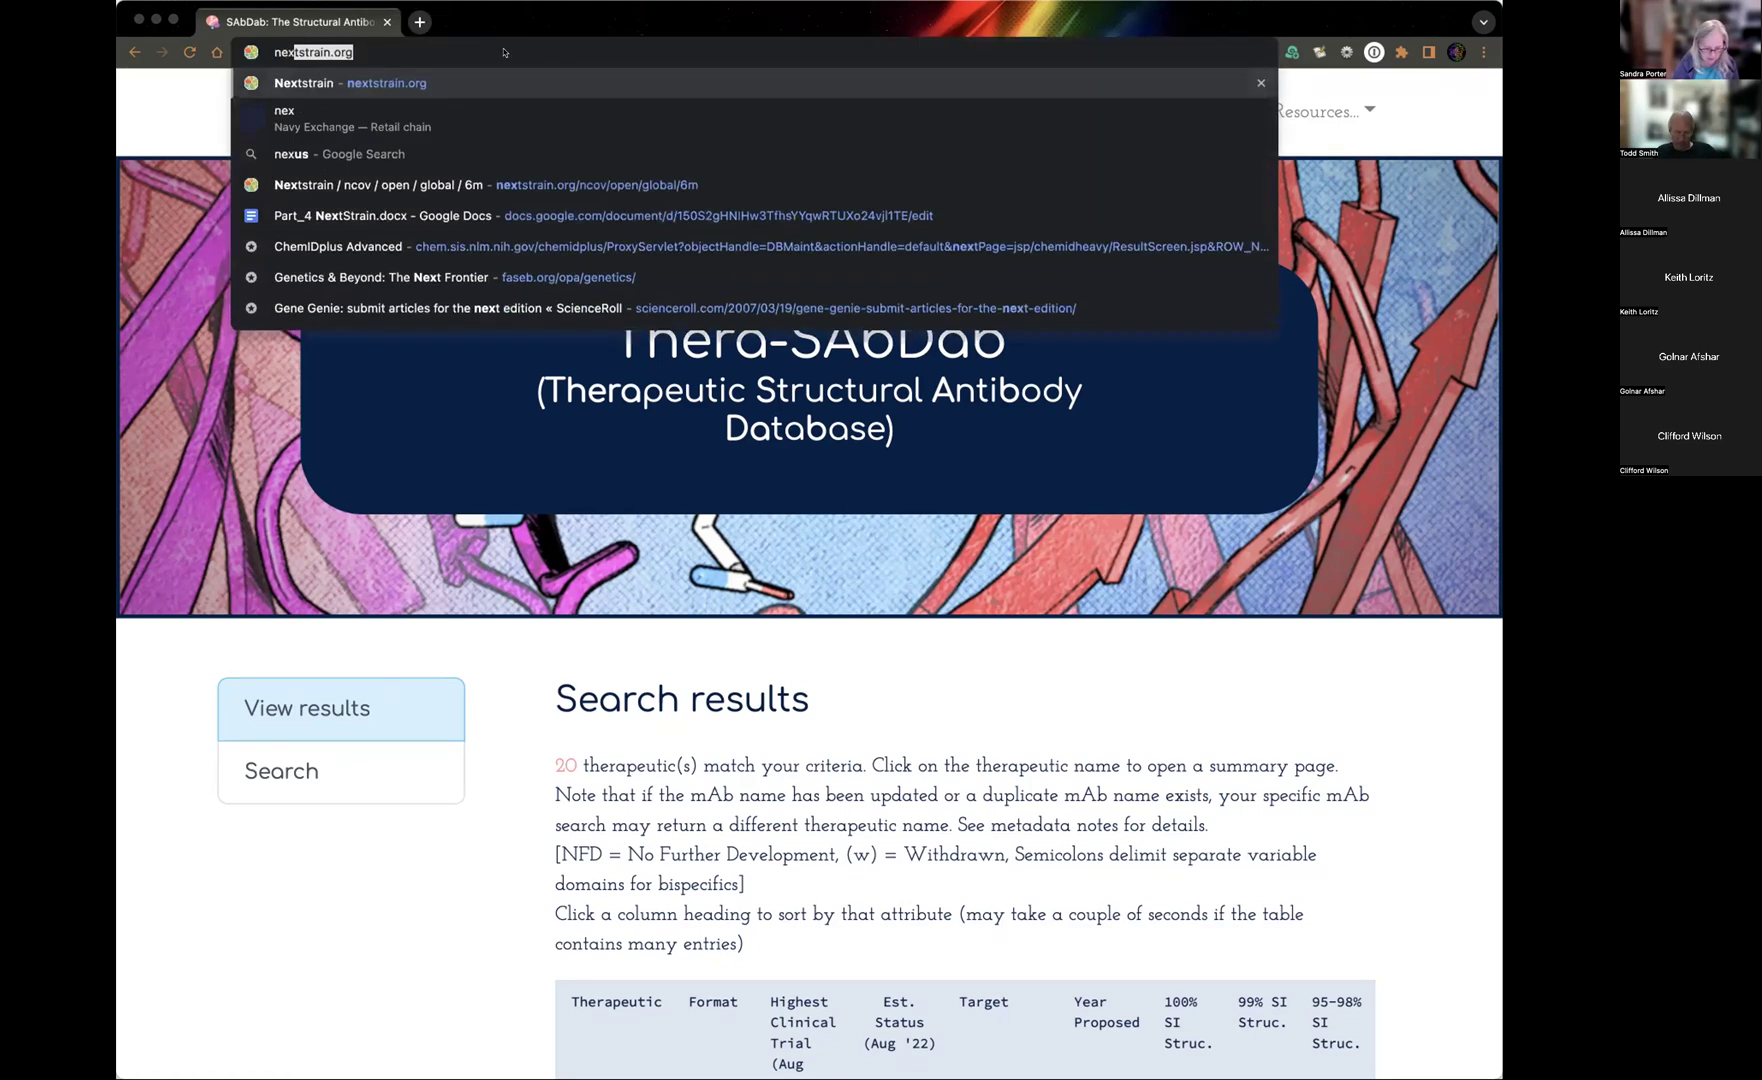
key(Return)
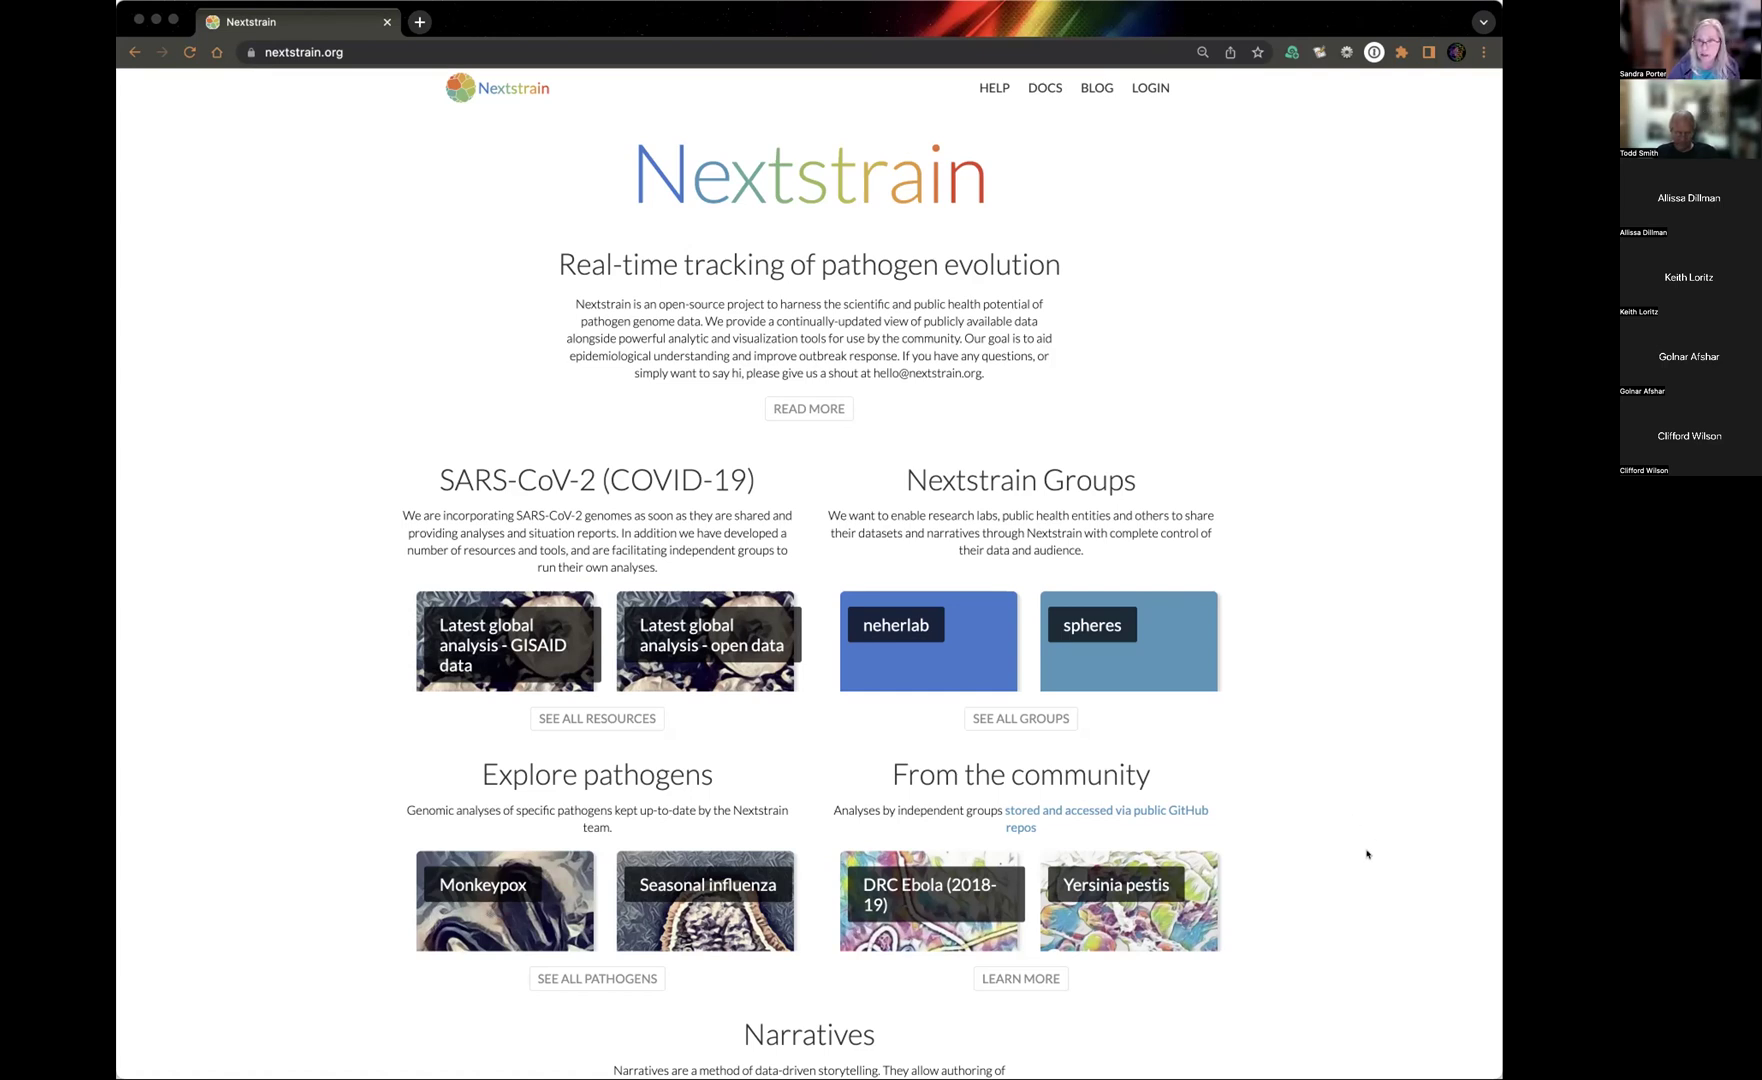
Examine the Nextstrain home page's SARS-CoV-2, groups, pathogens, community, narratives and philosophy sections.
scroll(1367, 853, down, 1)
scroll(1367, 853, down, 3)
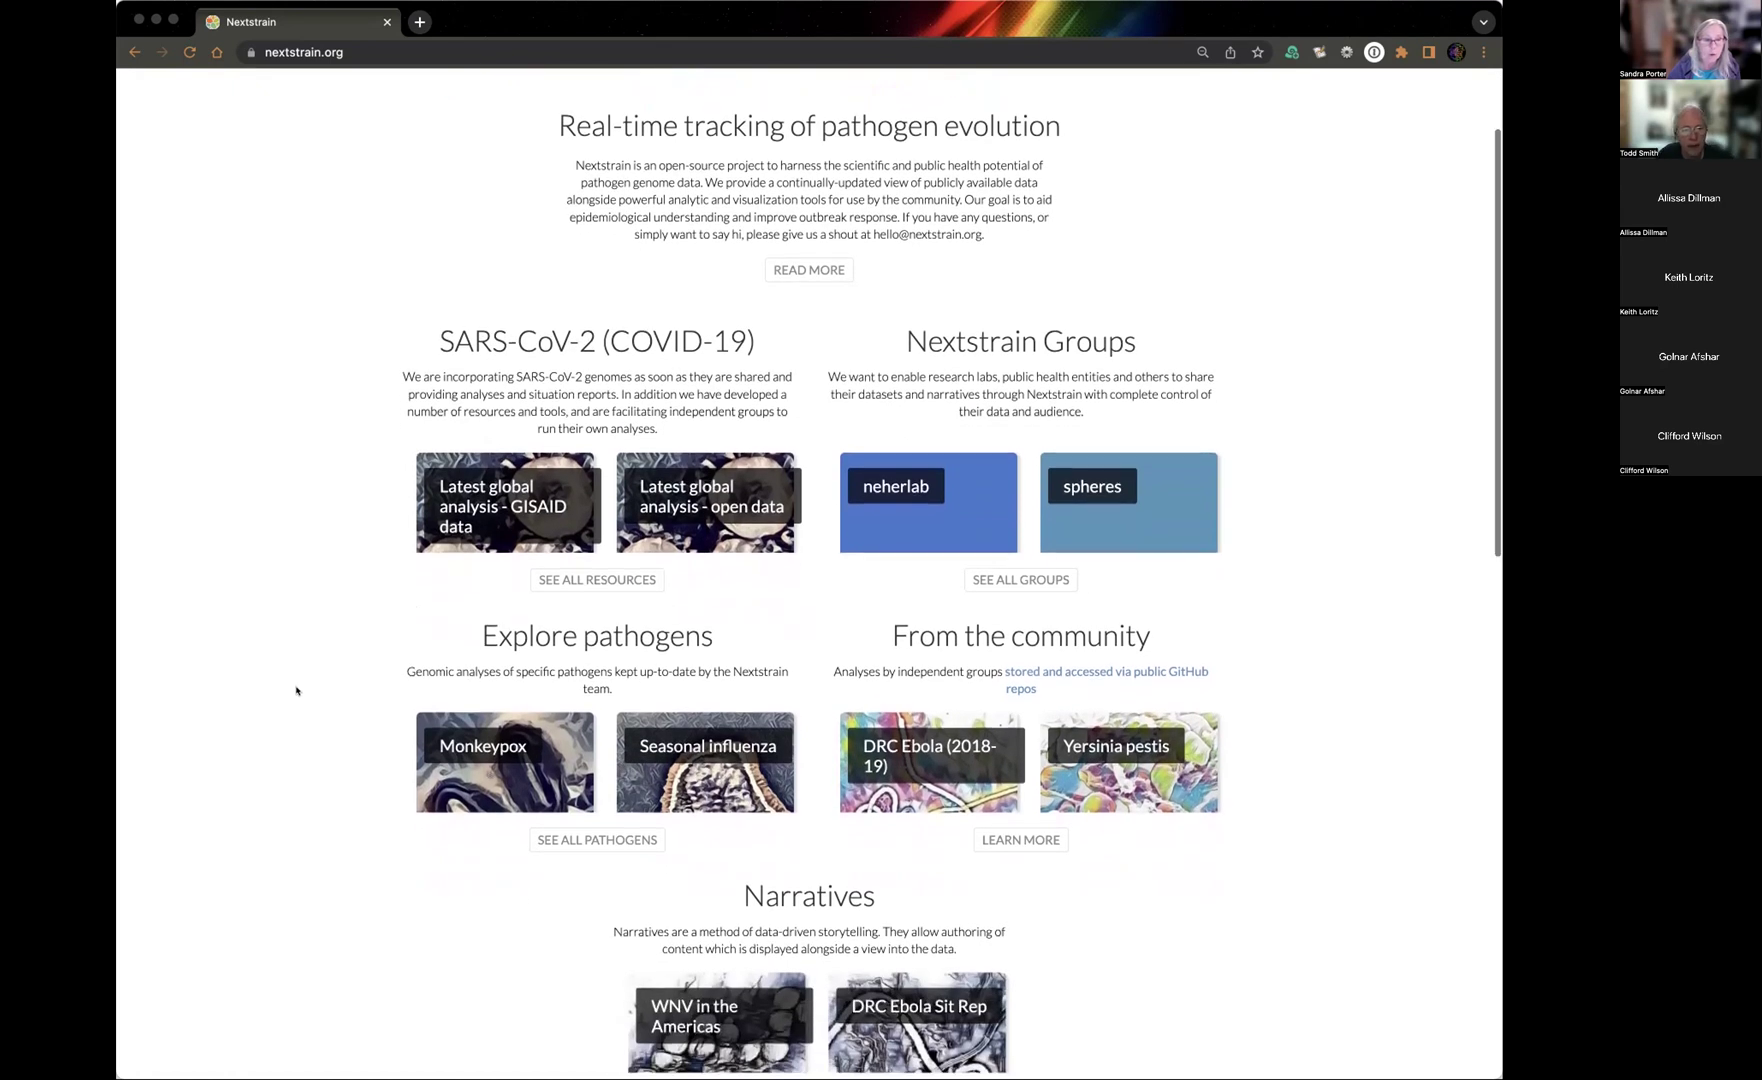
scroll(296, 690, down, 3)
scroll(296, 690, up, 2)
scroll(296, 690, down, 3)
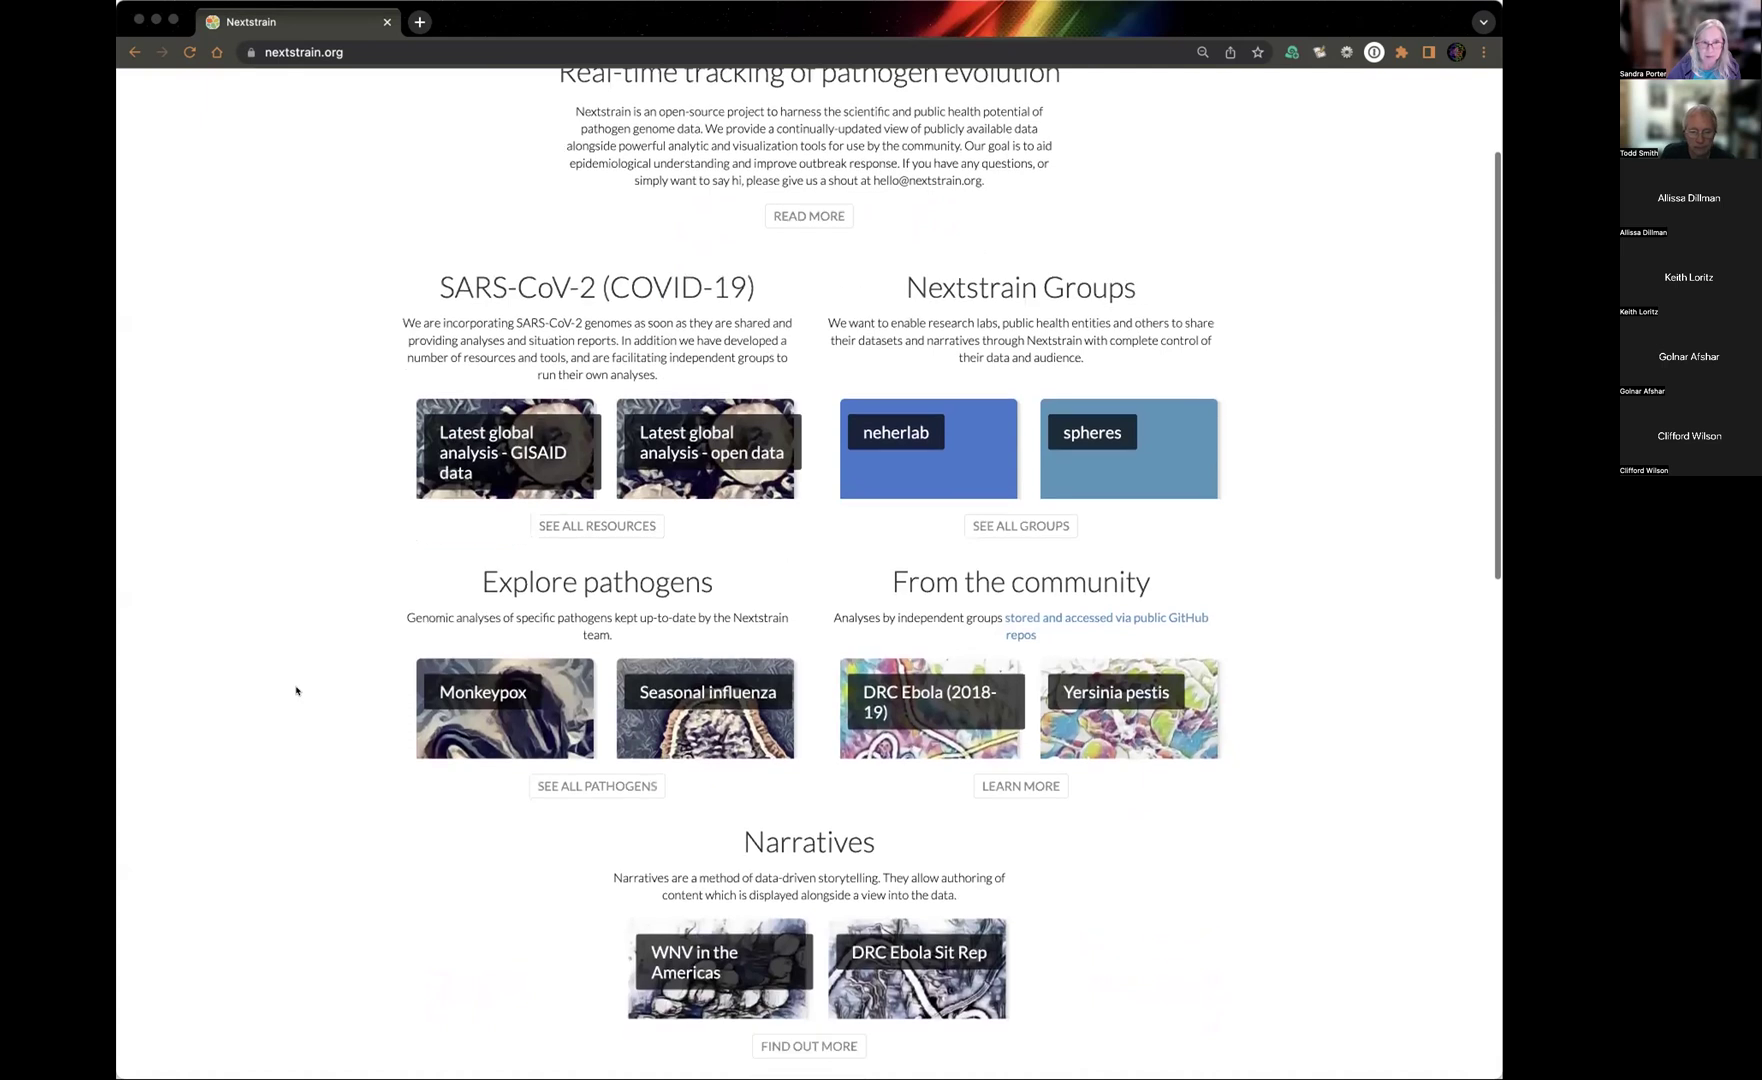
scroll(296, 690, down, 2)
scroll(296, 690, up, 1)
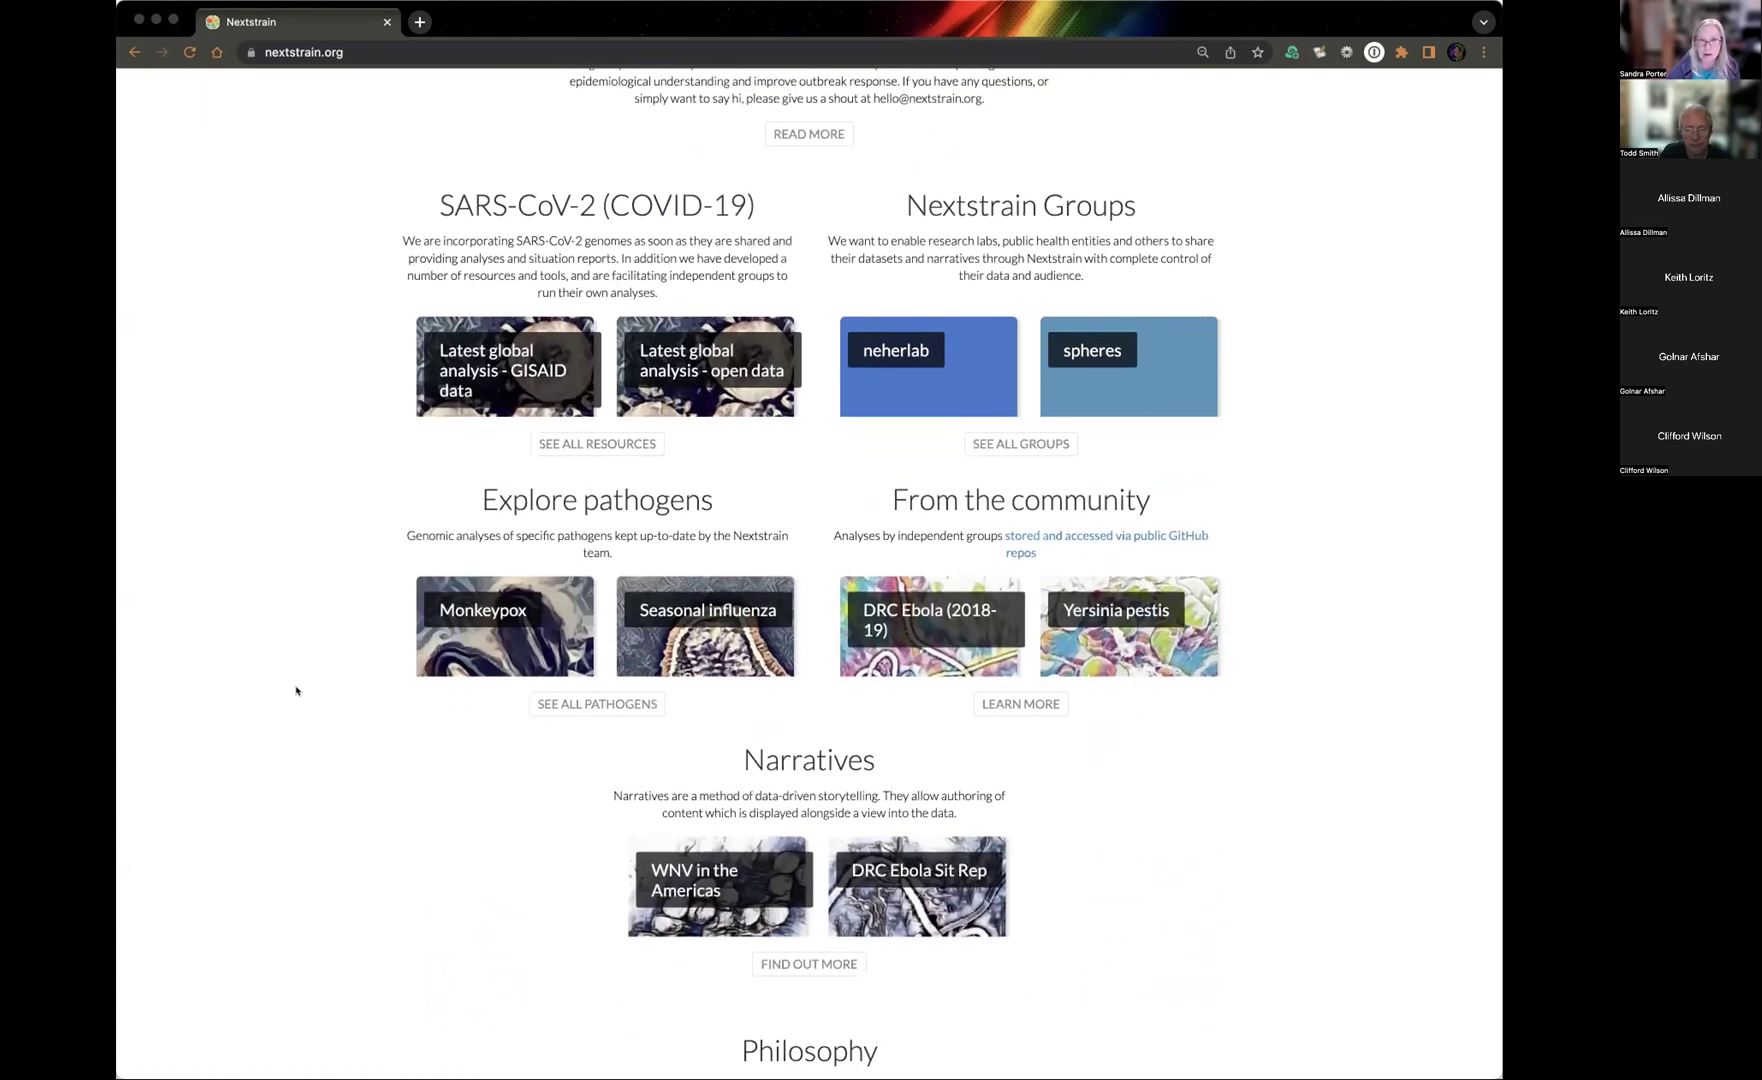
scroll(296, 690, down, 4)
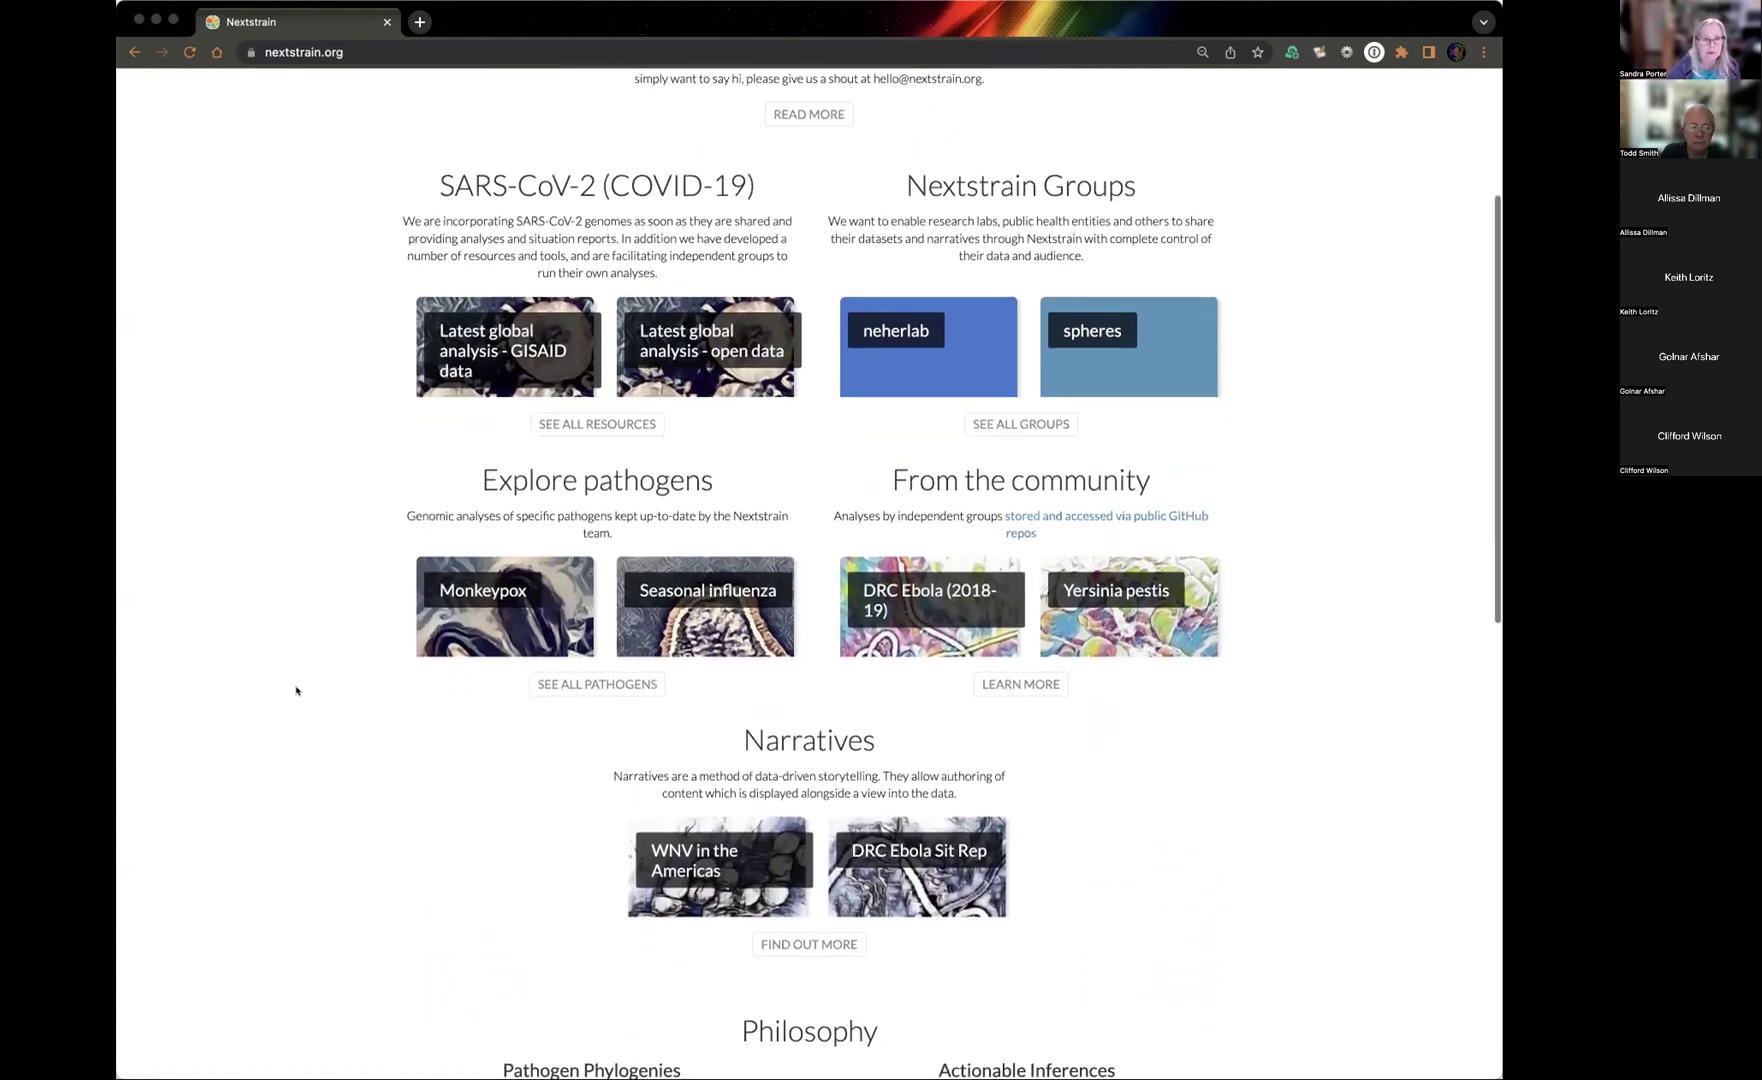
scroll(296, 690, down, 5)
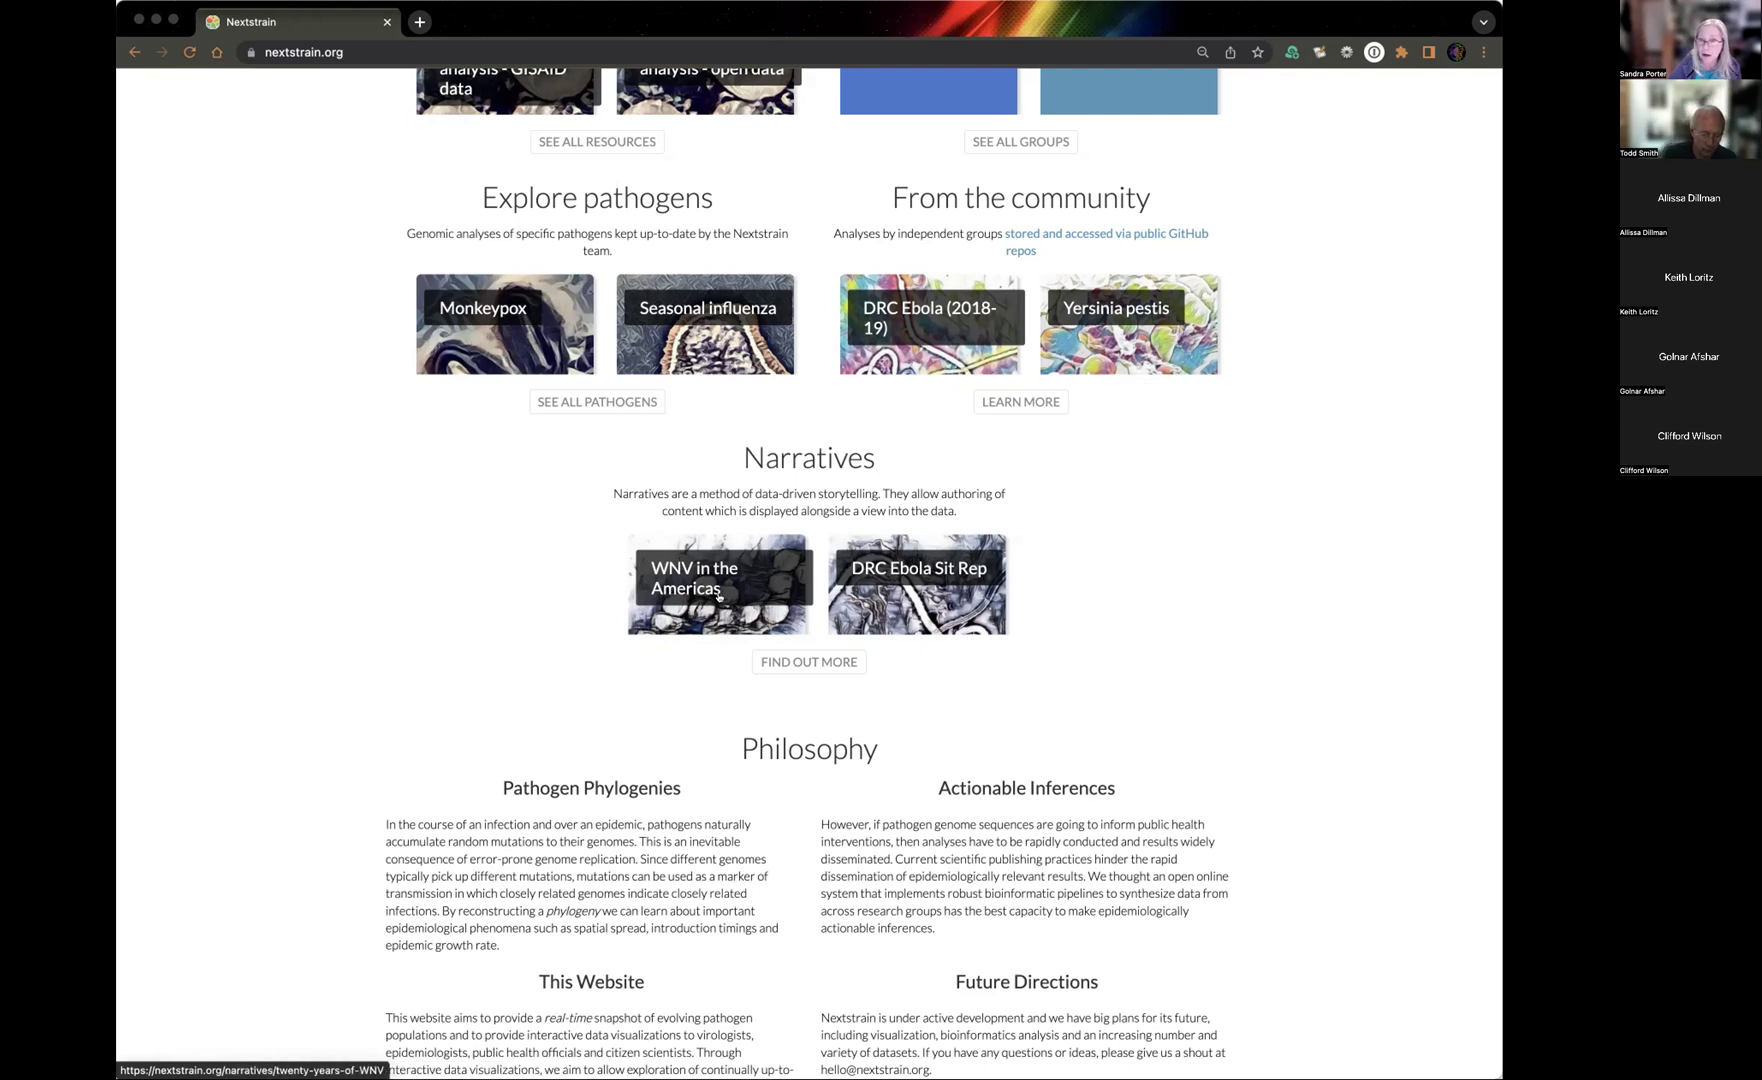
scroll(300, 600, down, 5)
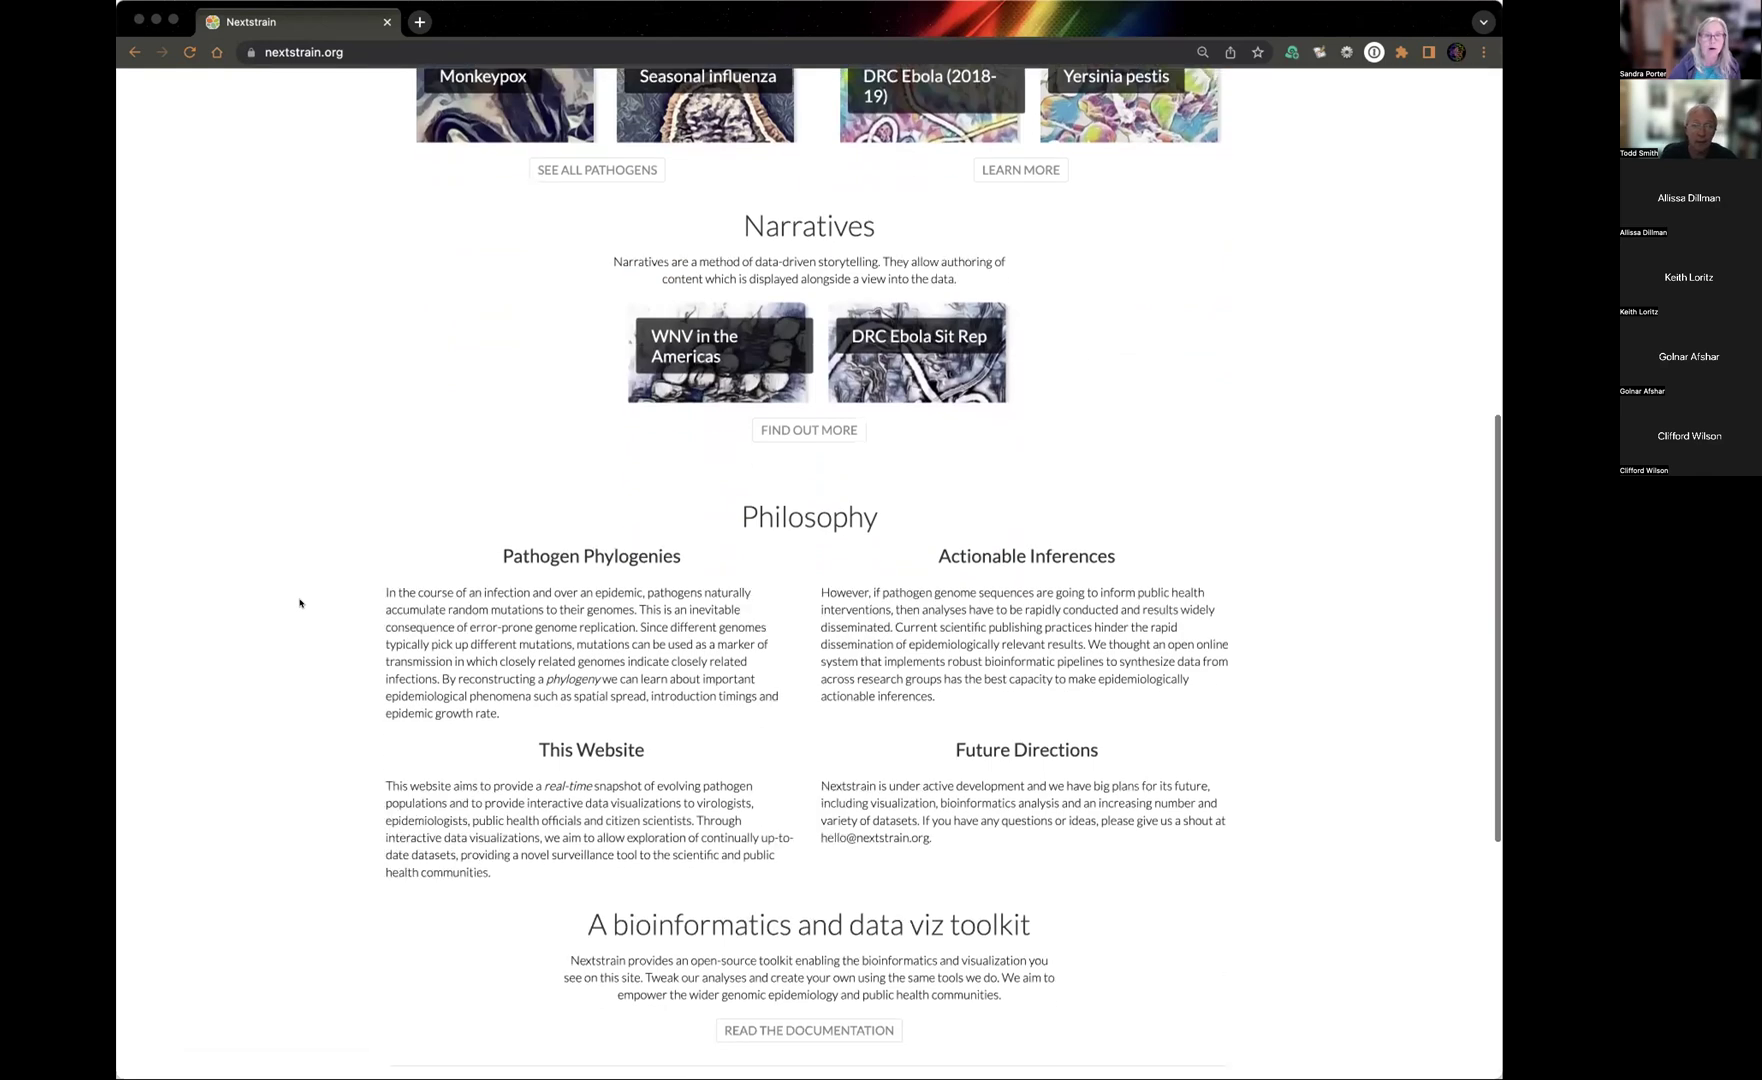
scroll(303, 601, up, 5)
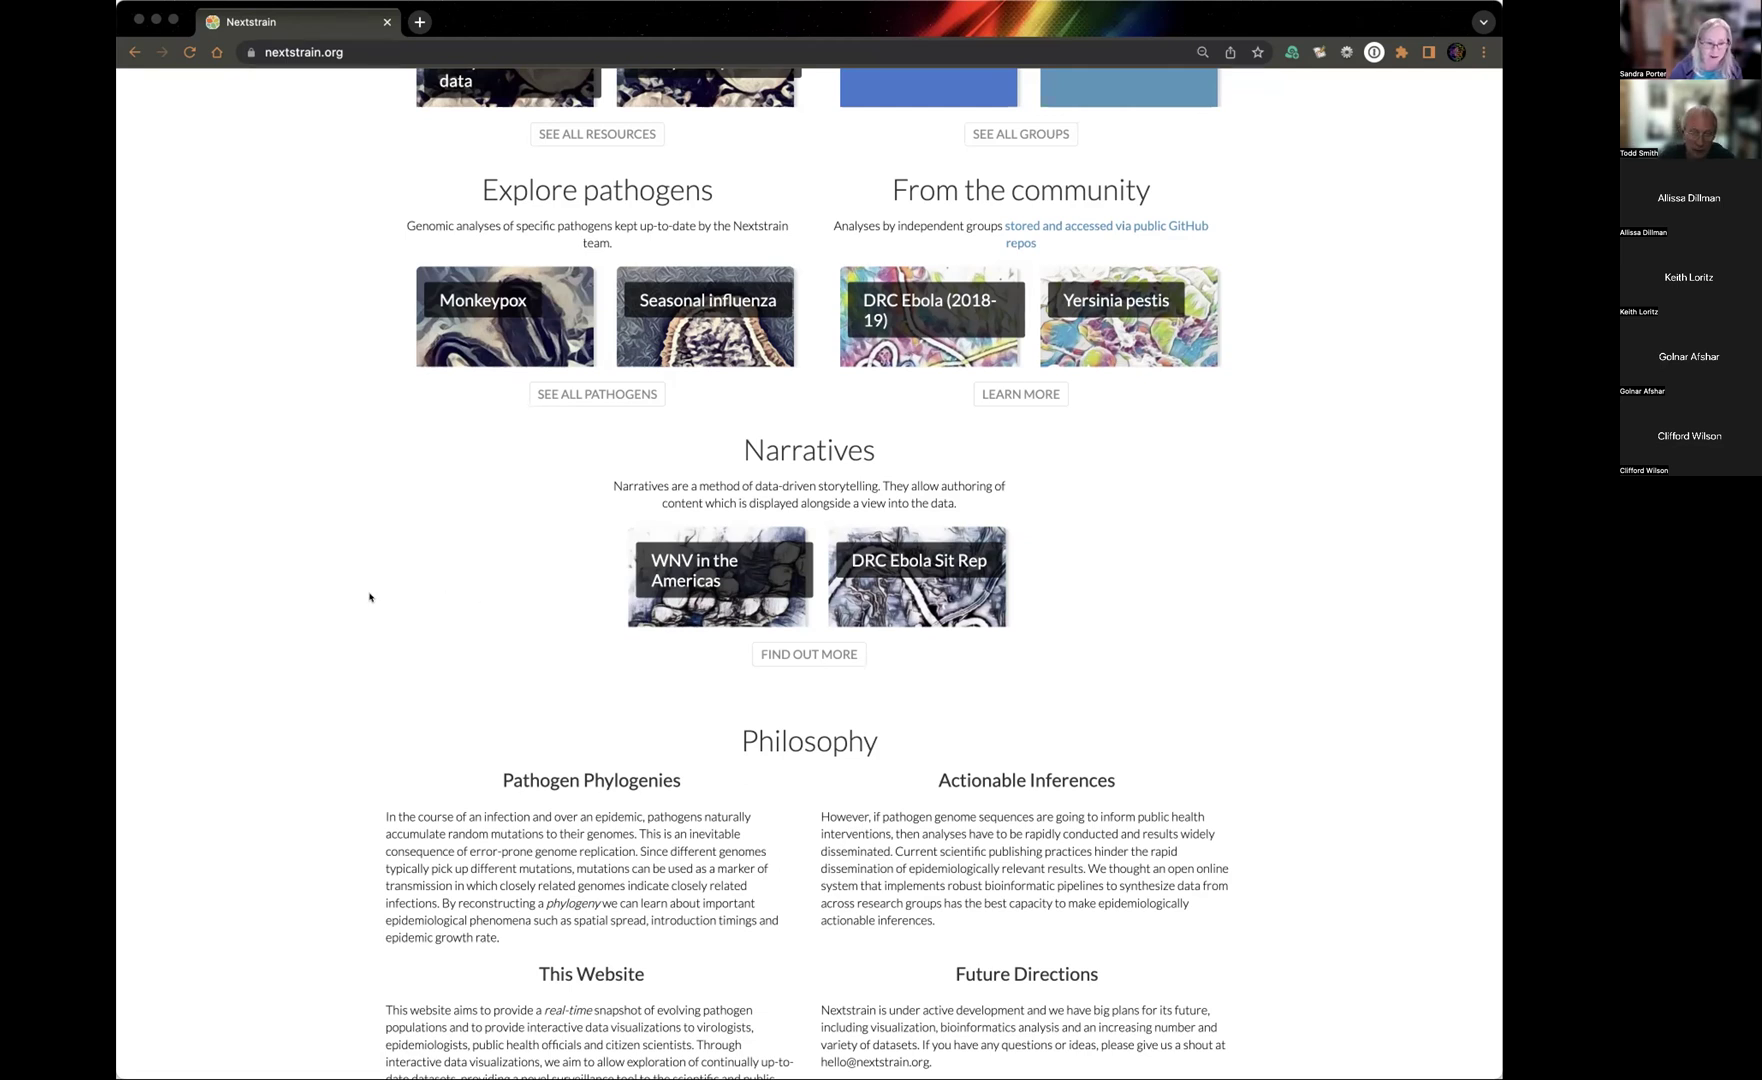
scroll(394, 587, up, 5)
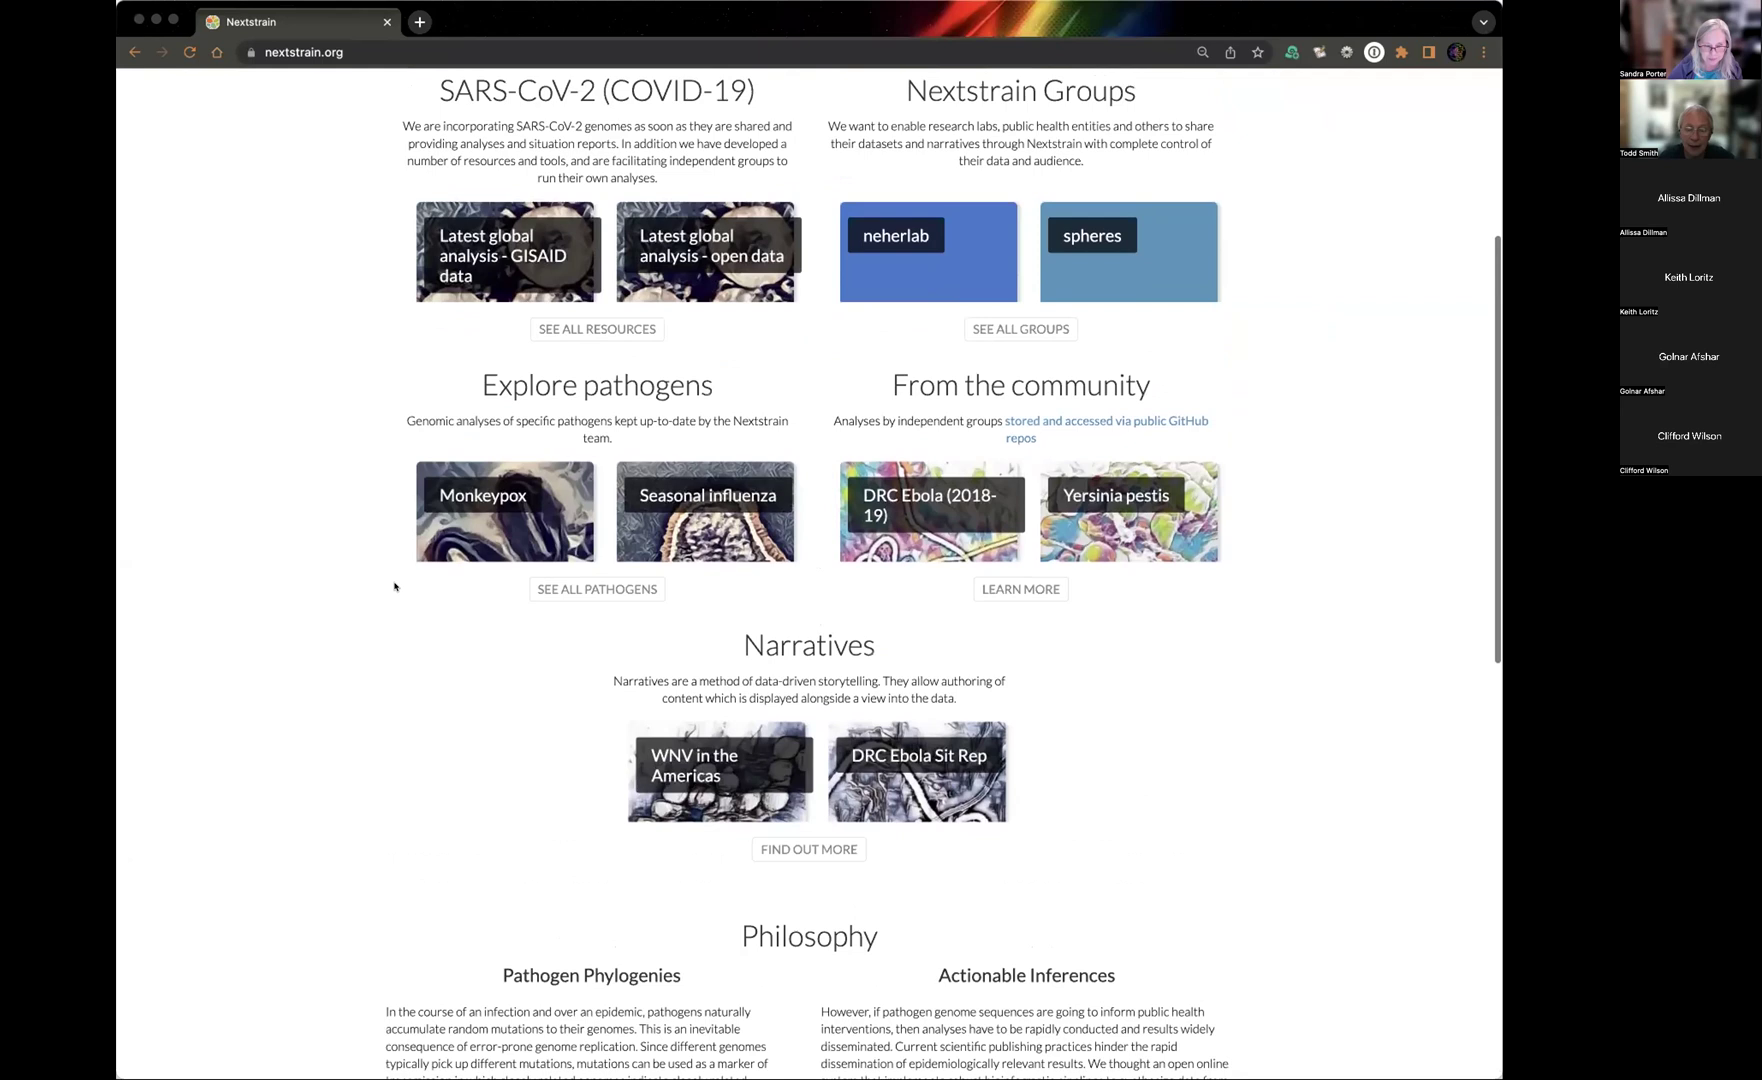
scroll(342, 543, up, 2)
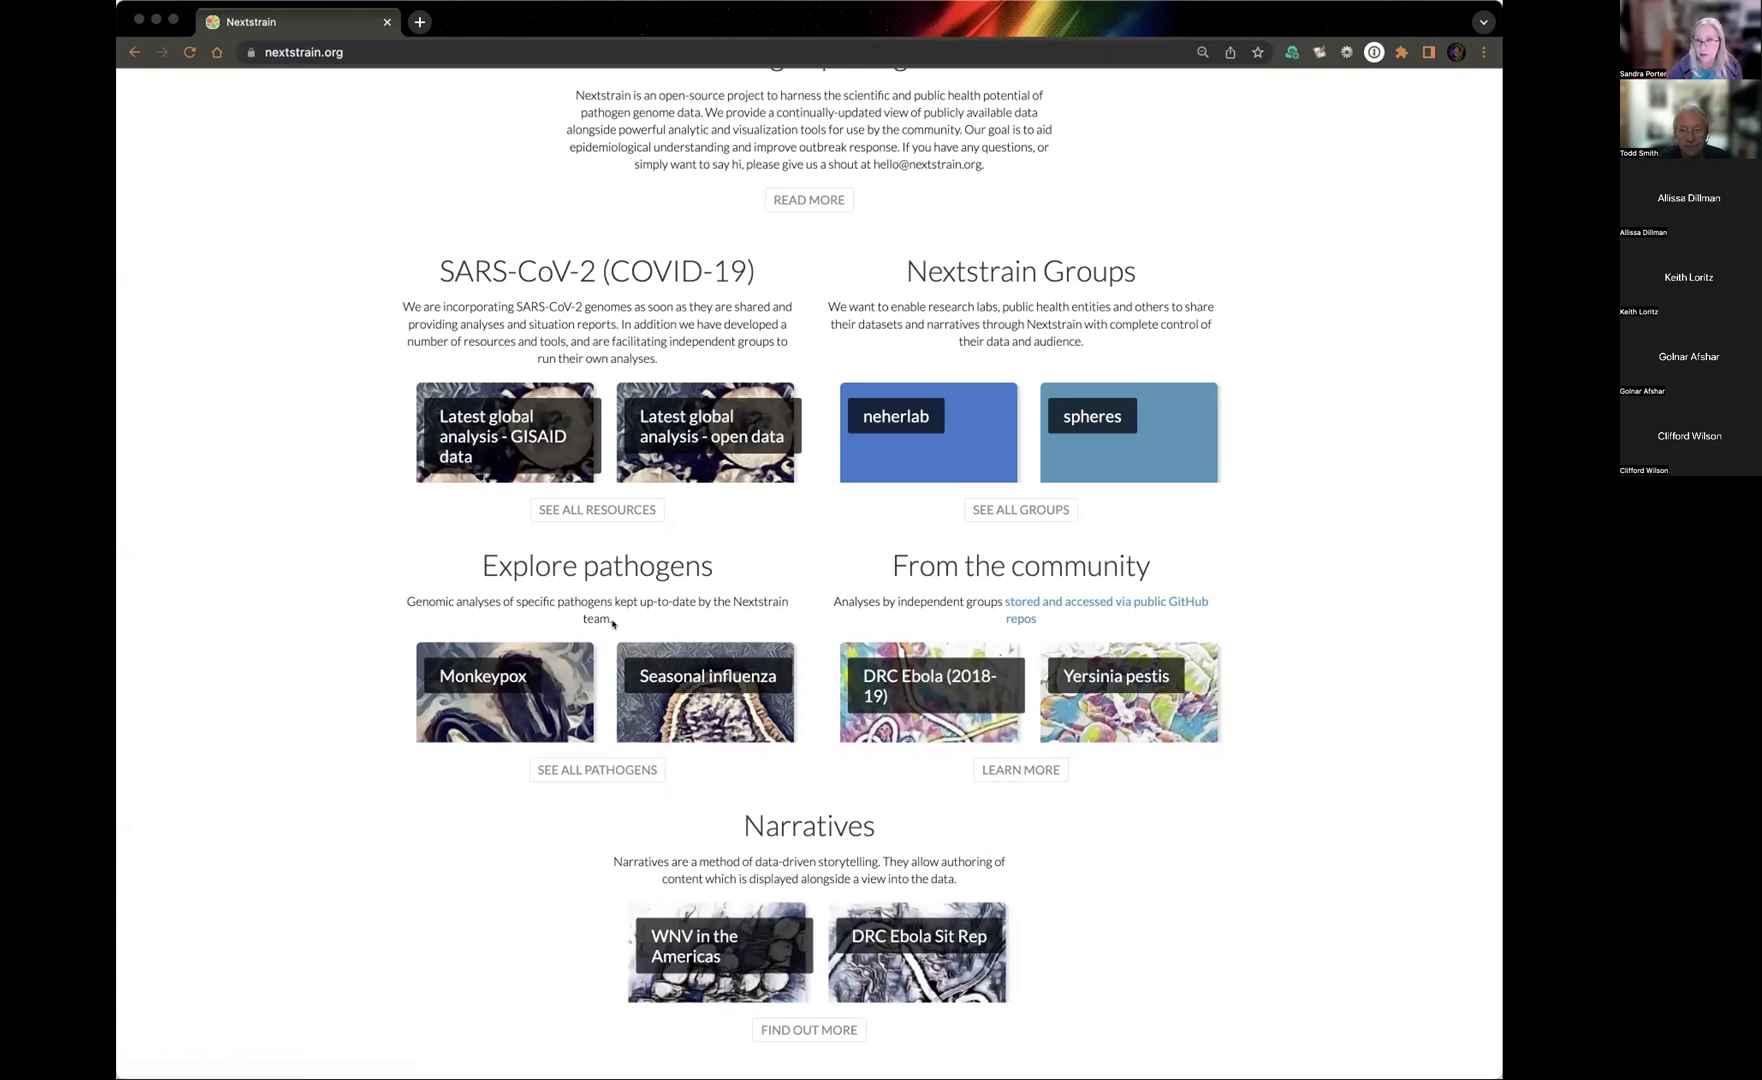
scroll(287, 642, up, 2)
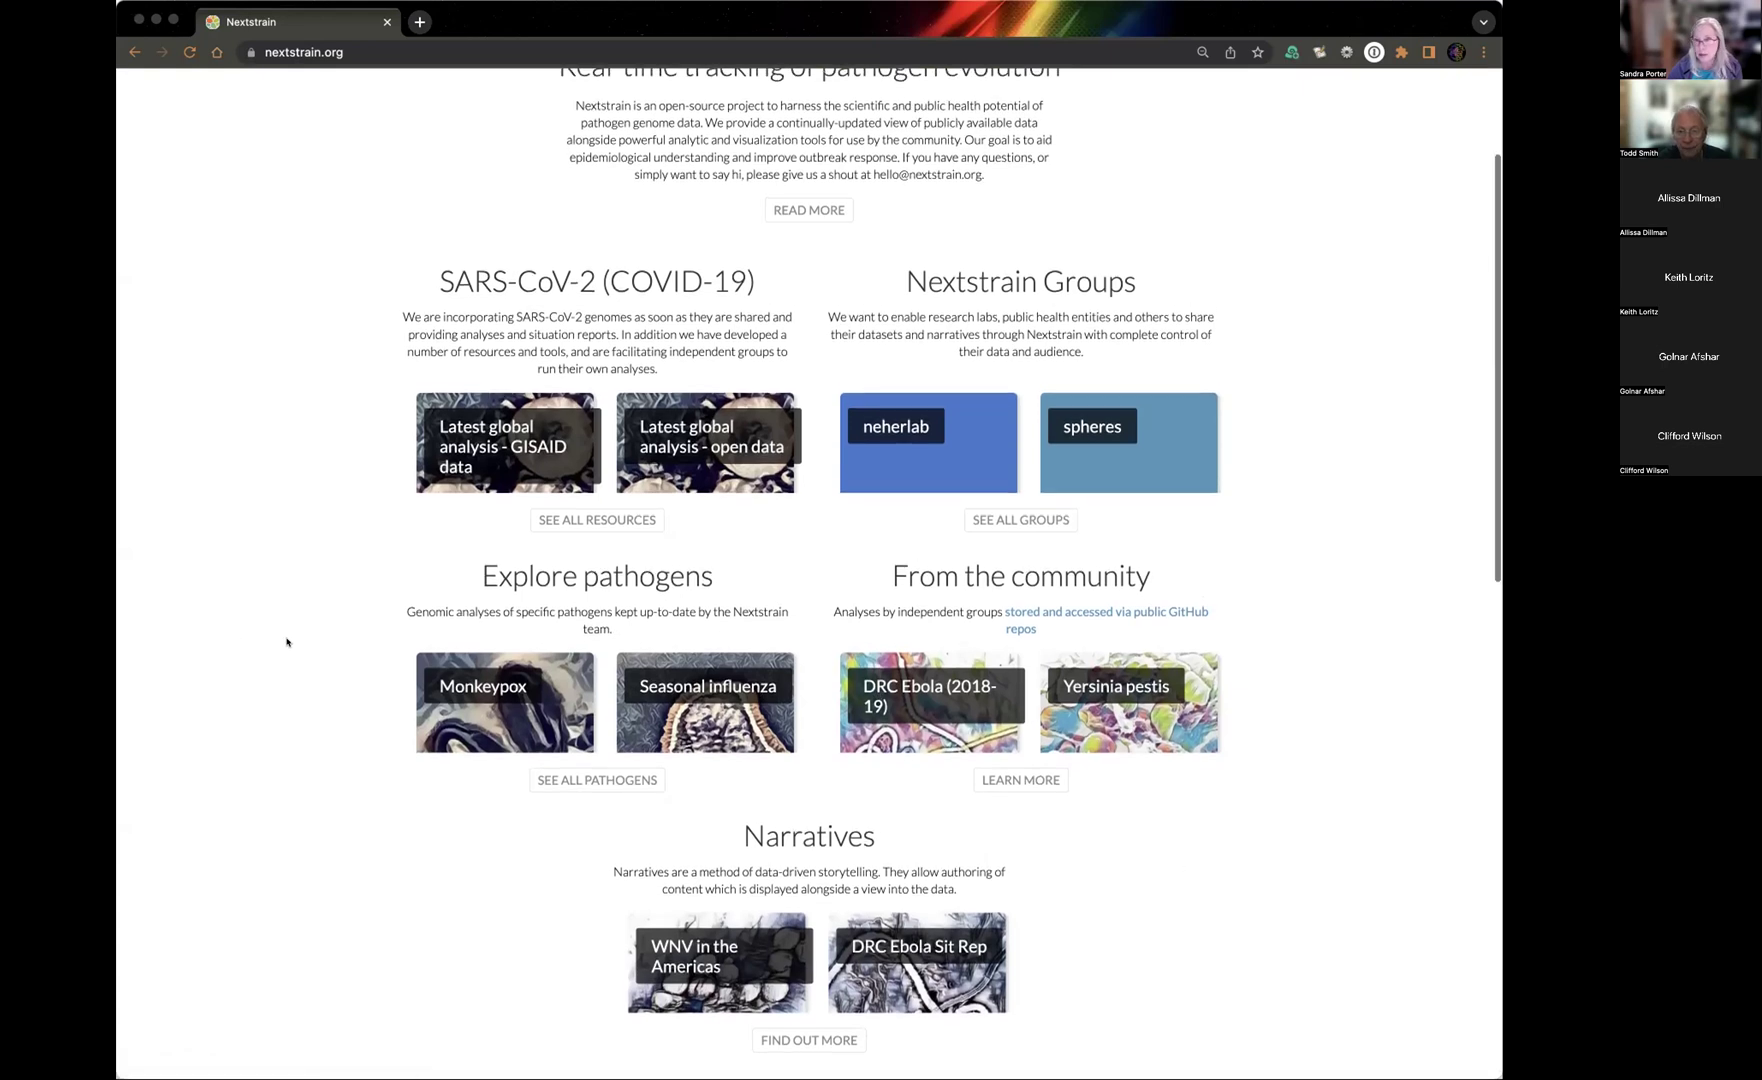
scroll(800, 543, up, 1)
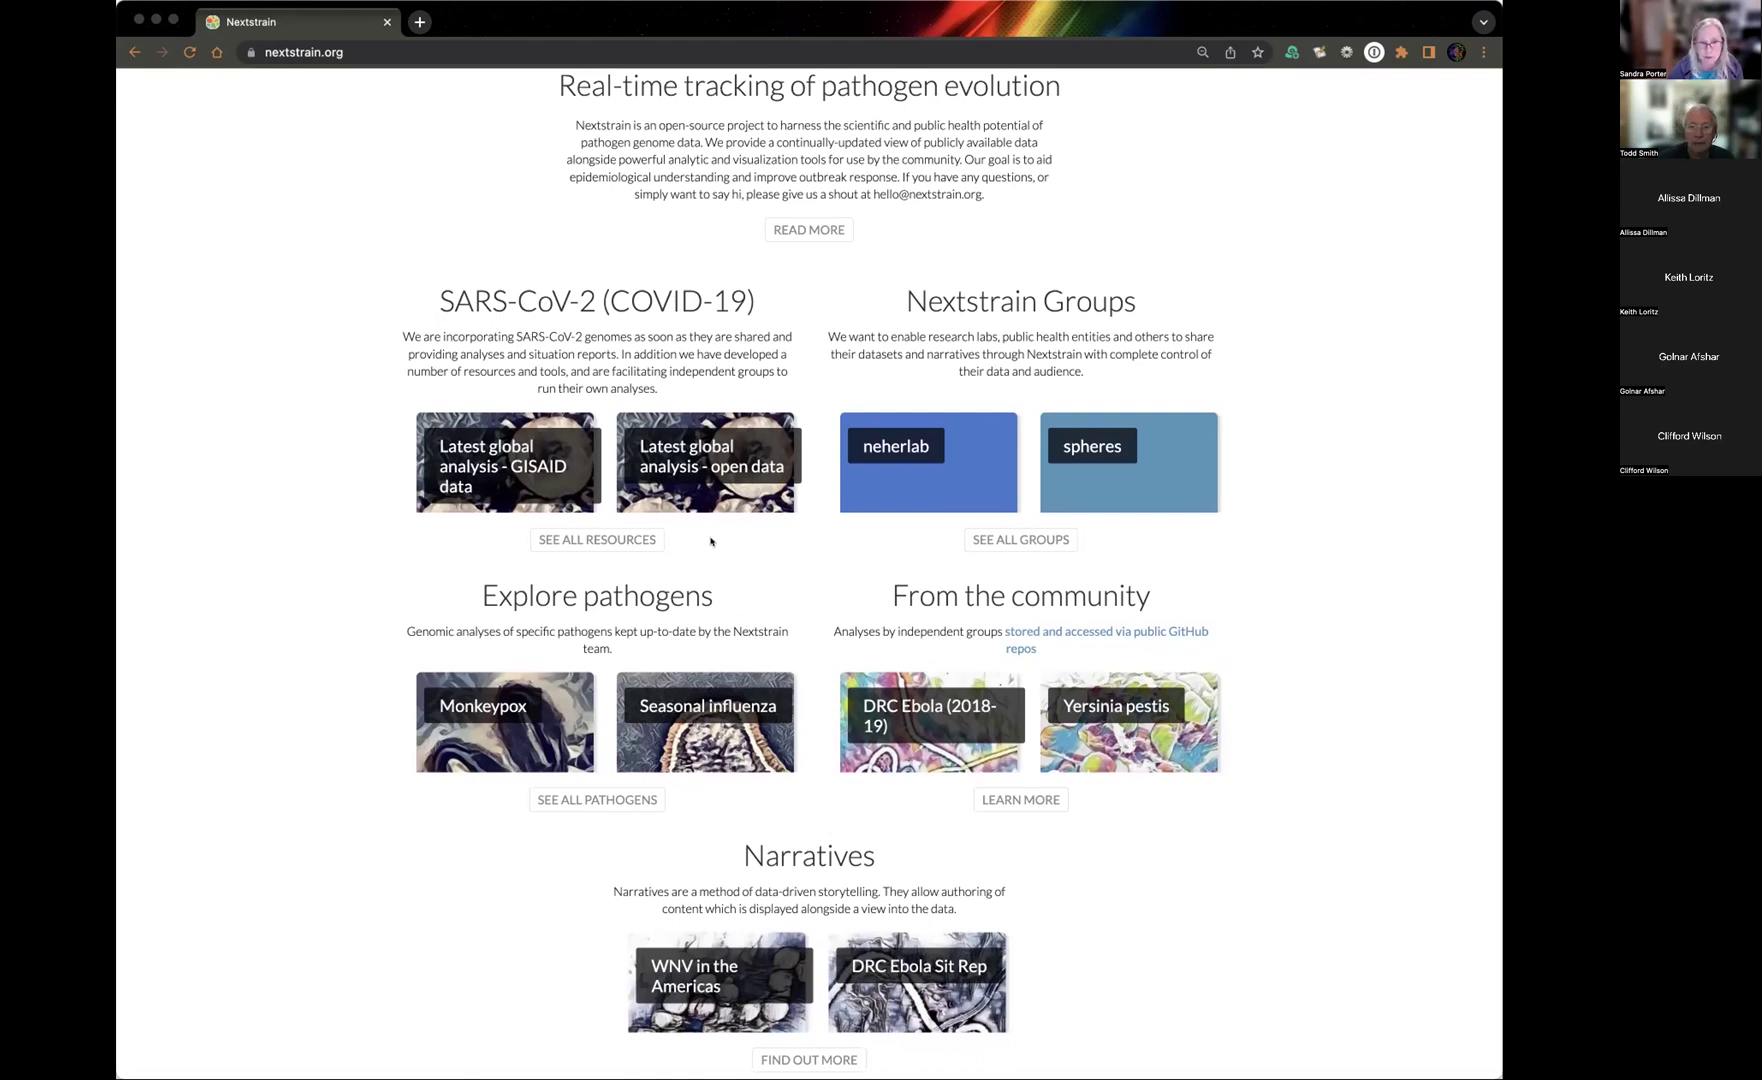
Open the latest global SARS-CoV-2 analysis based on open data and play its date range animation.
click(732, 465)
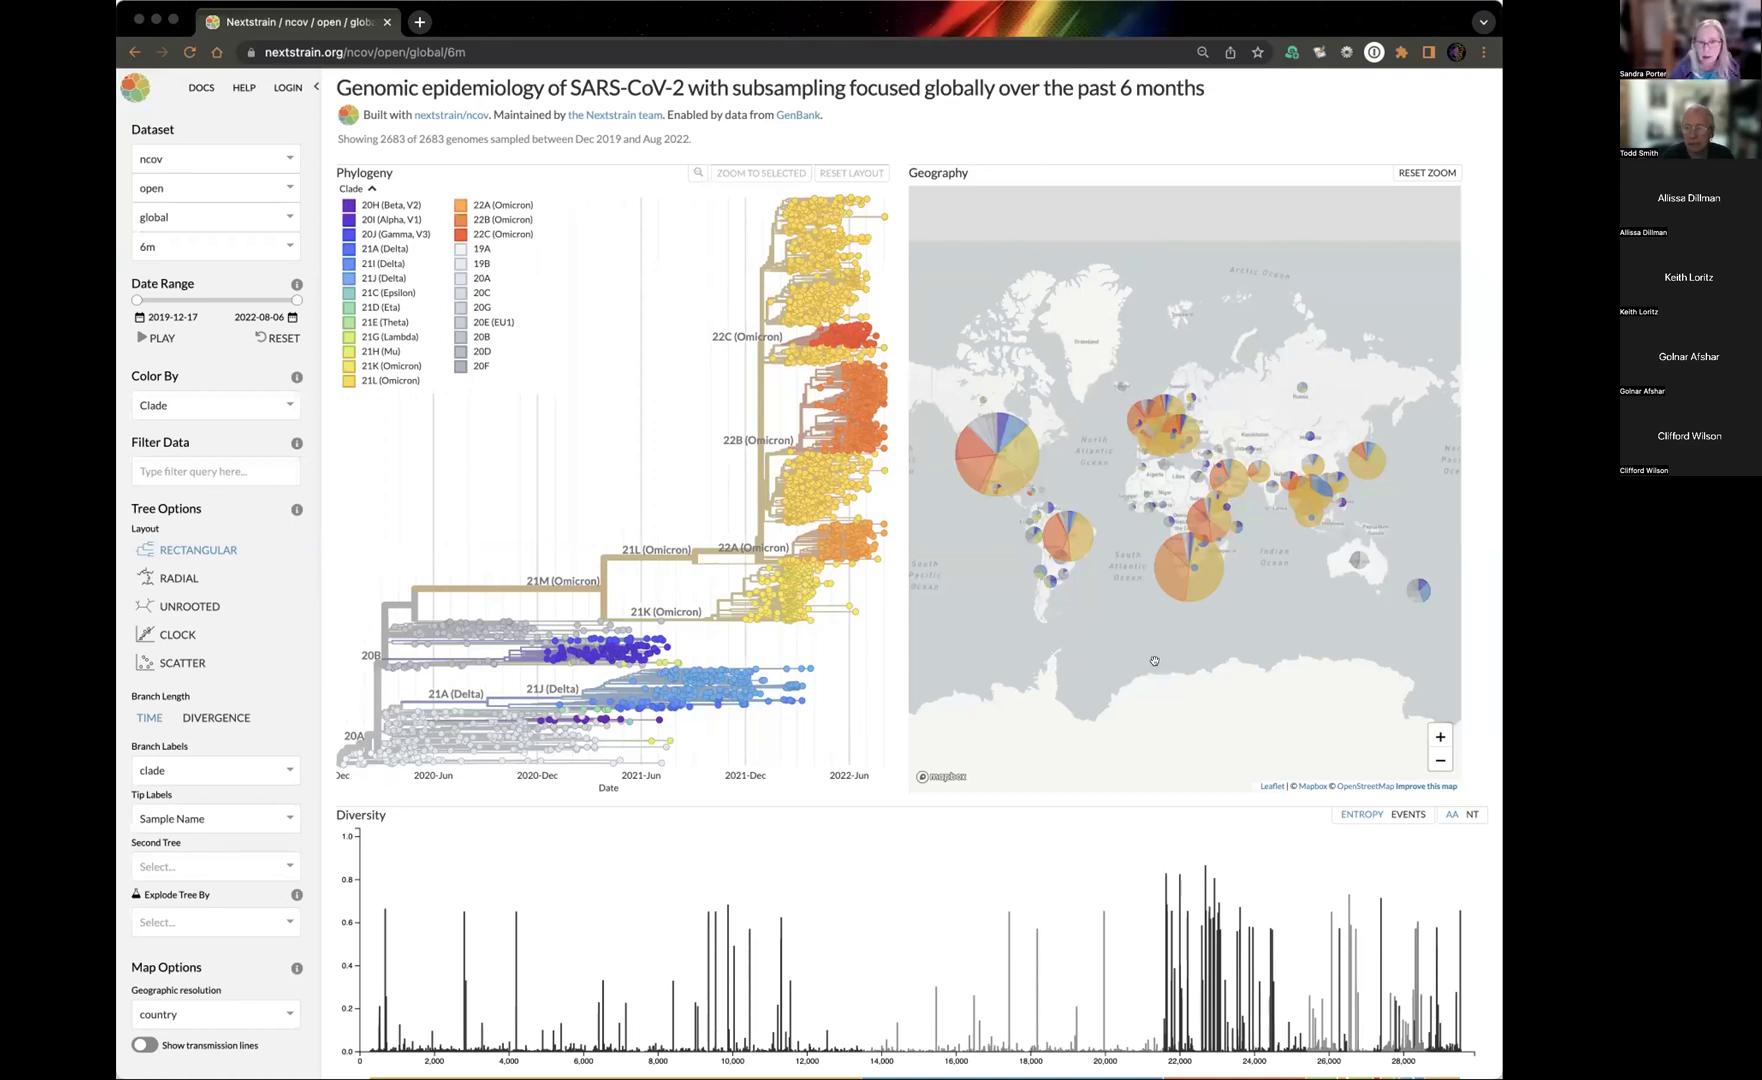
click(134, 333)
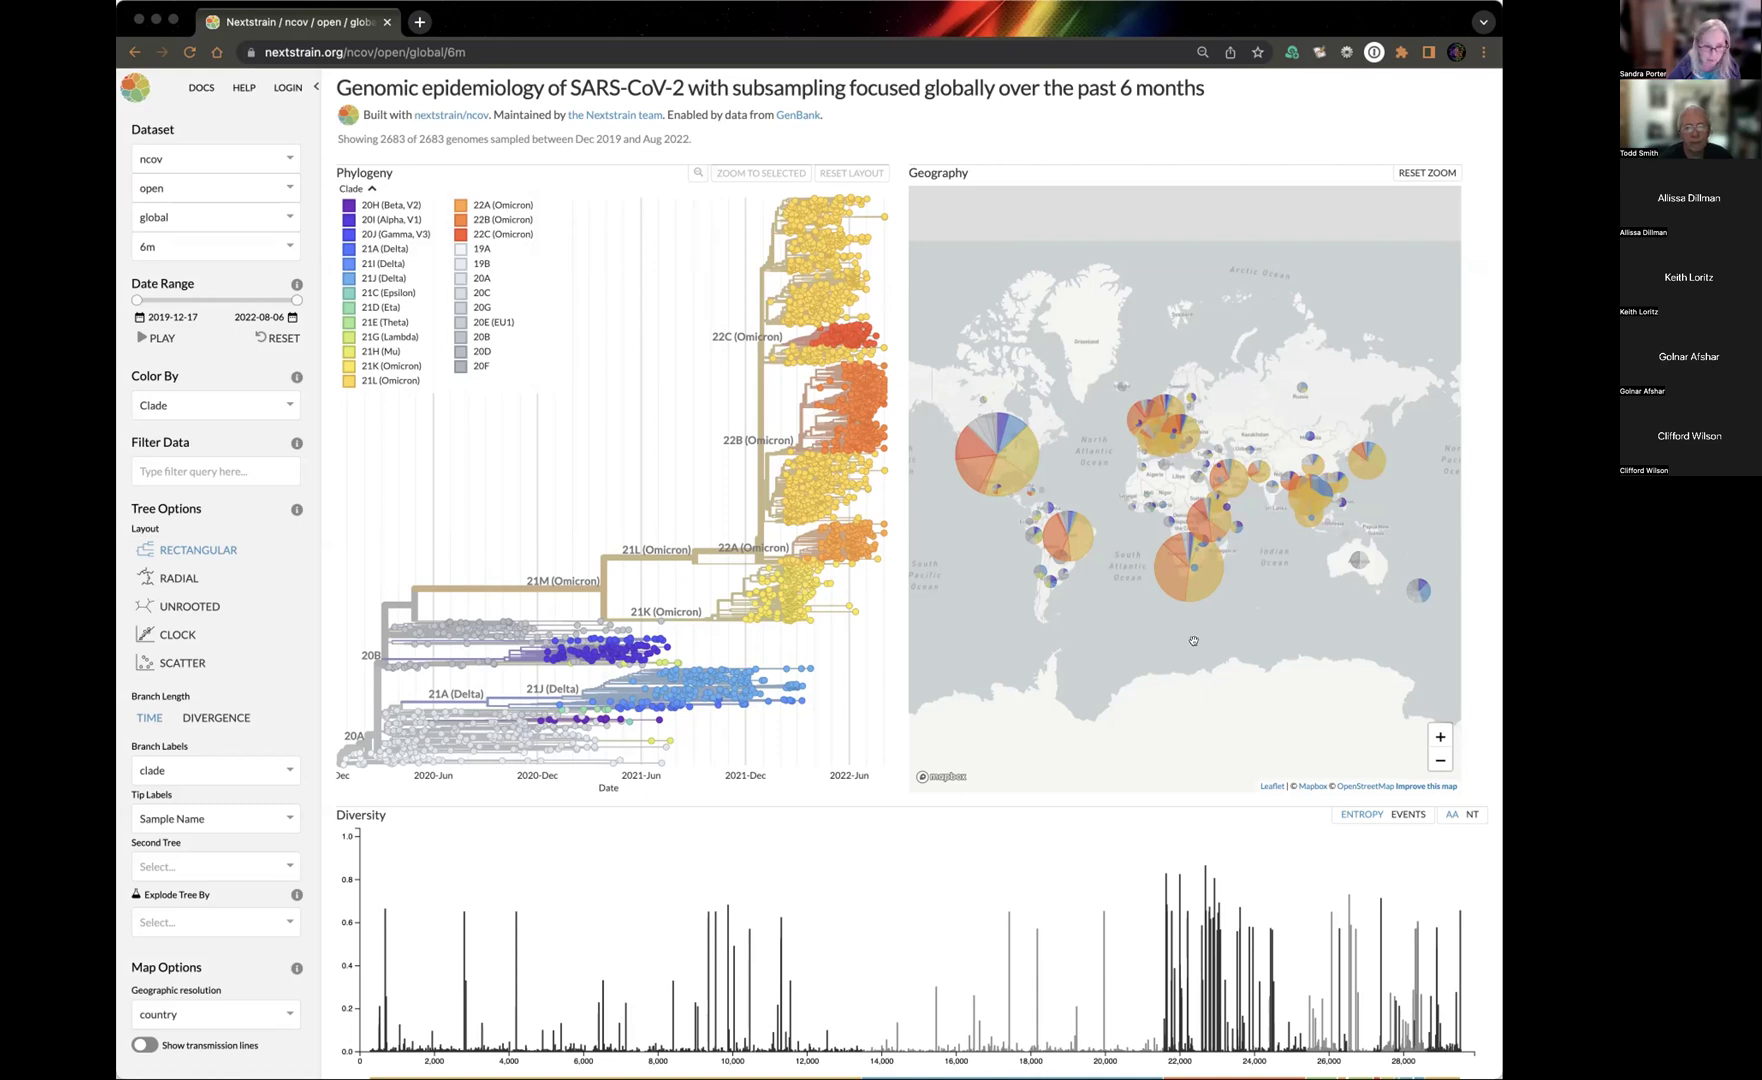
Examine the genome diversity plot and the clade frequencies chart at 100% page zoom.
scroll(1021, 658, down, 3)
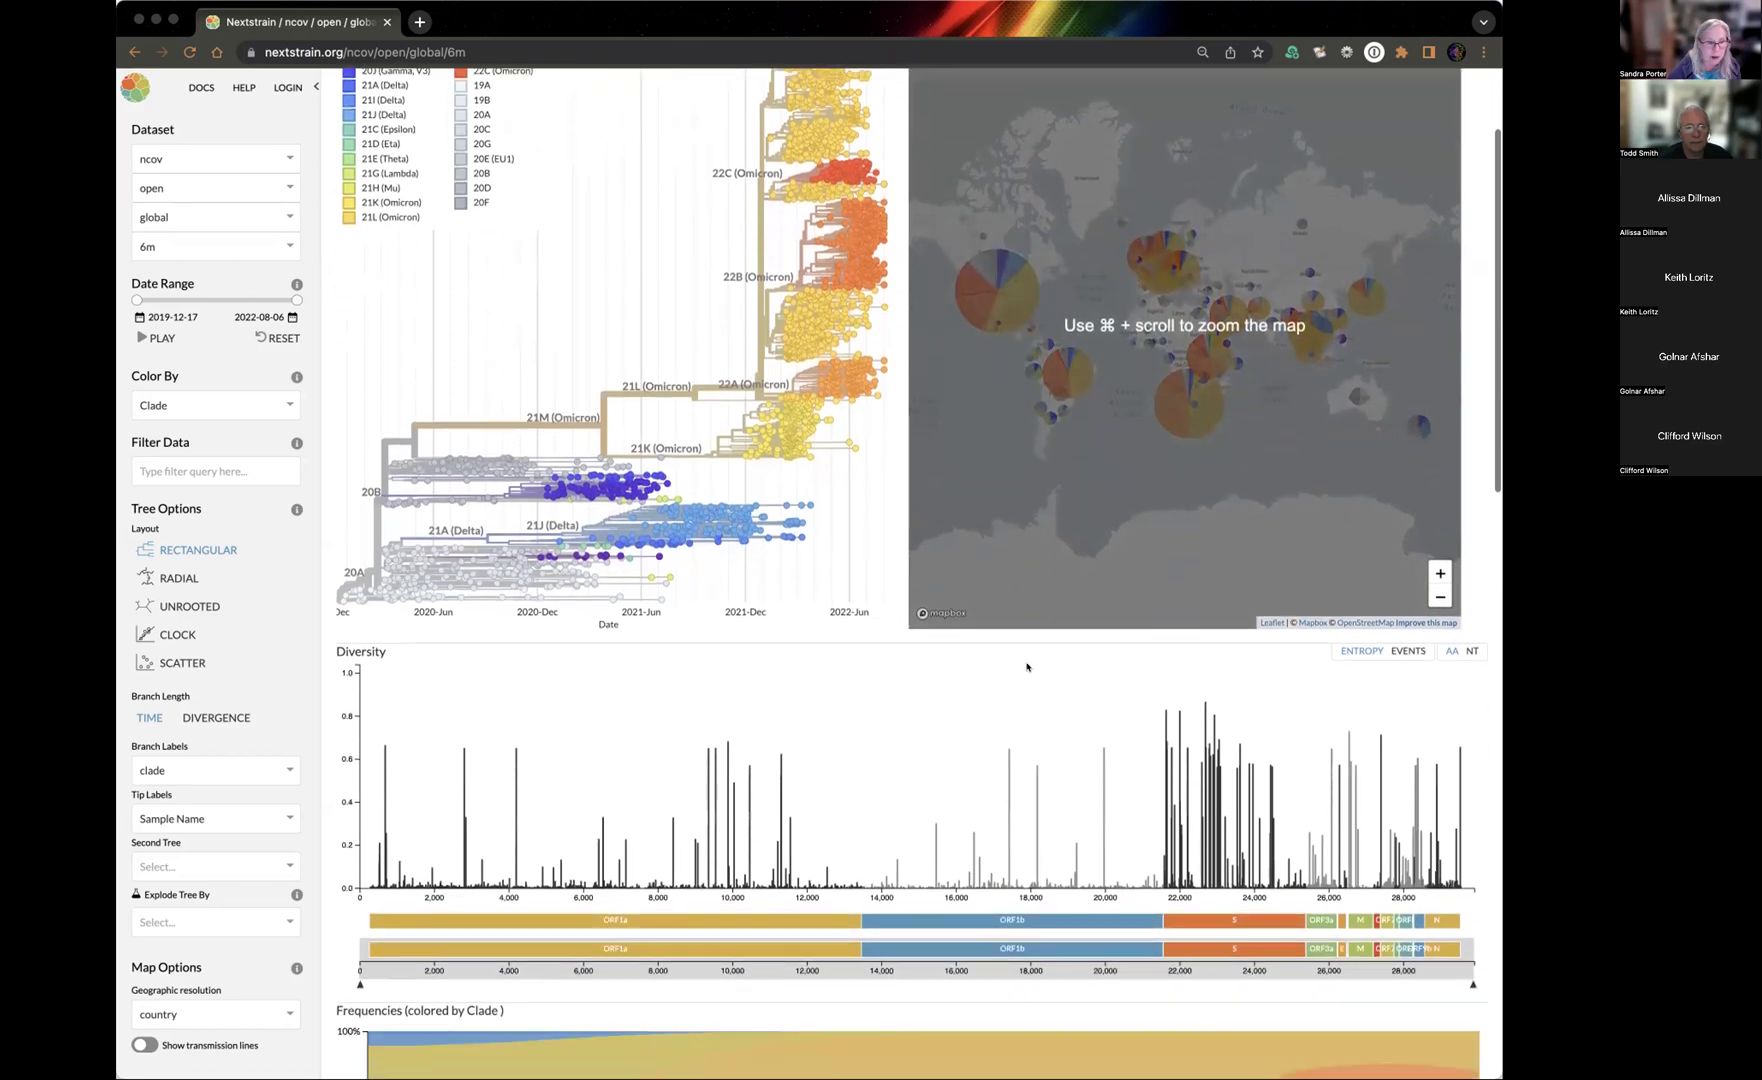
scroll(1027, 667, down, 5)
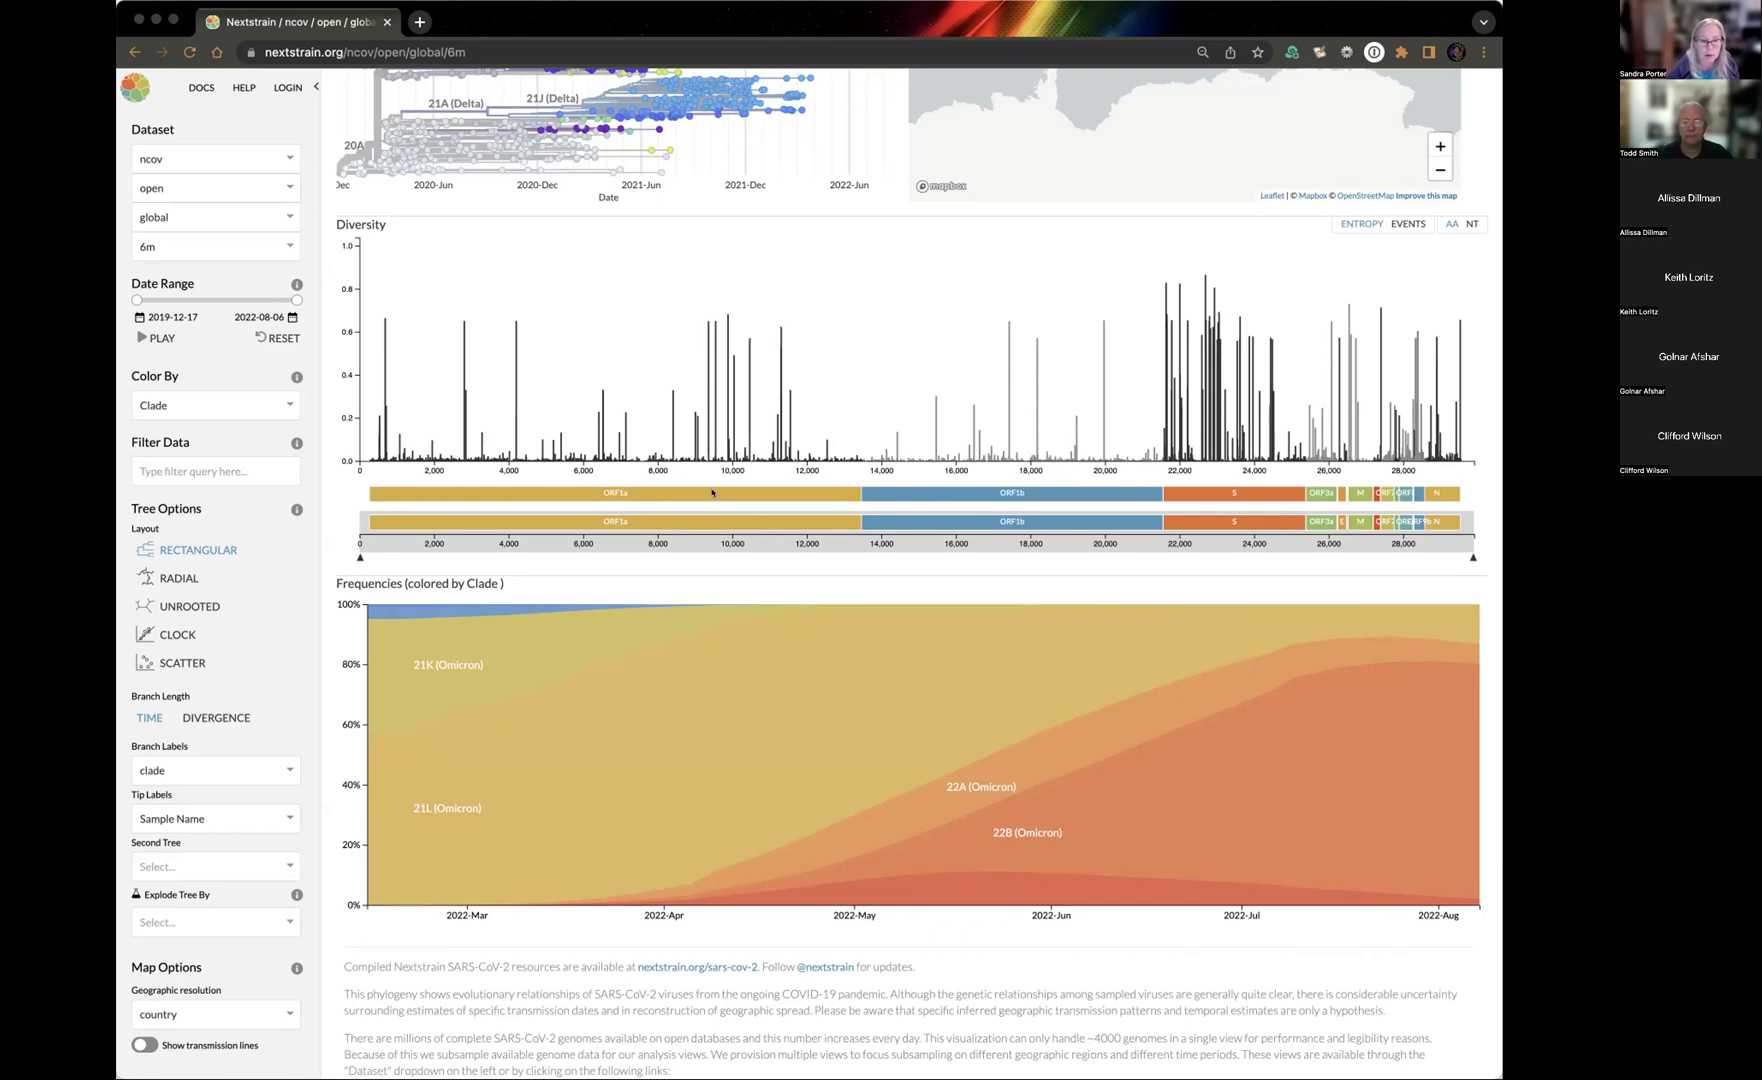
key(super+0)
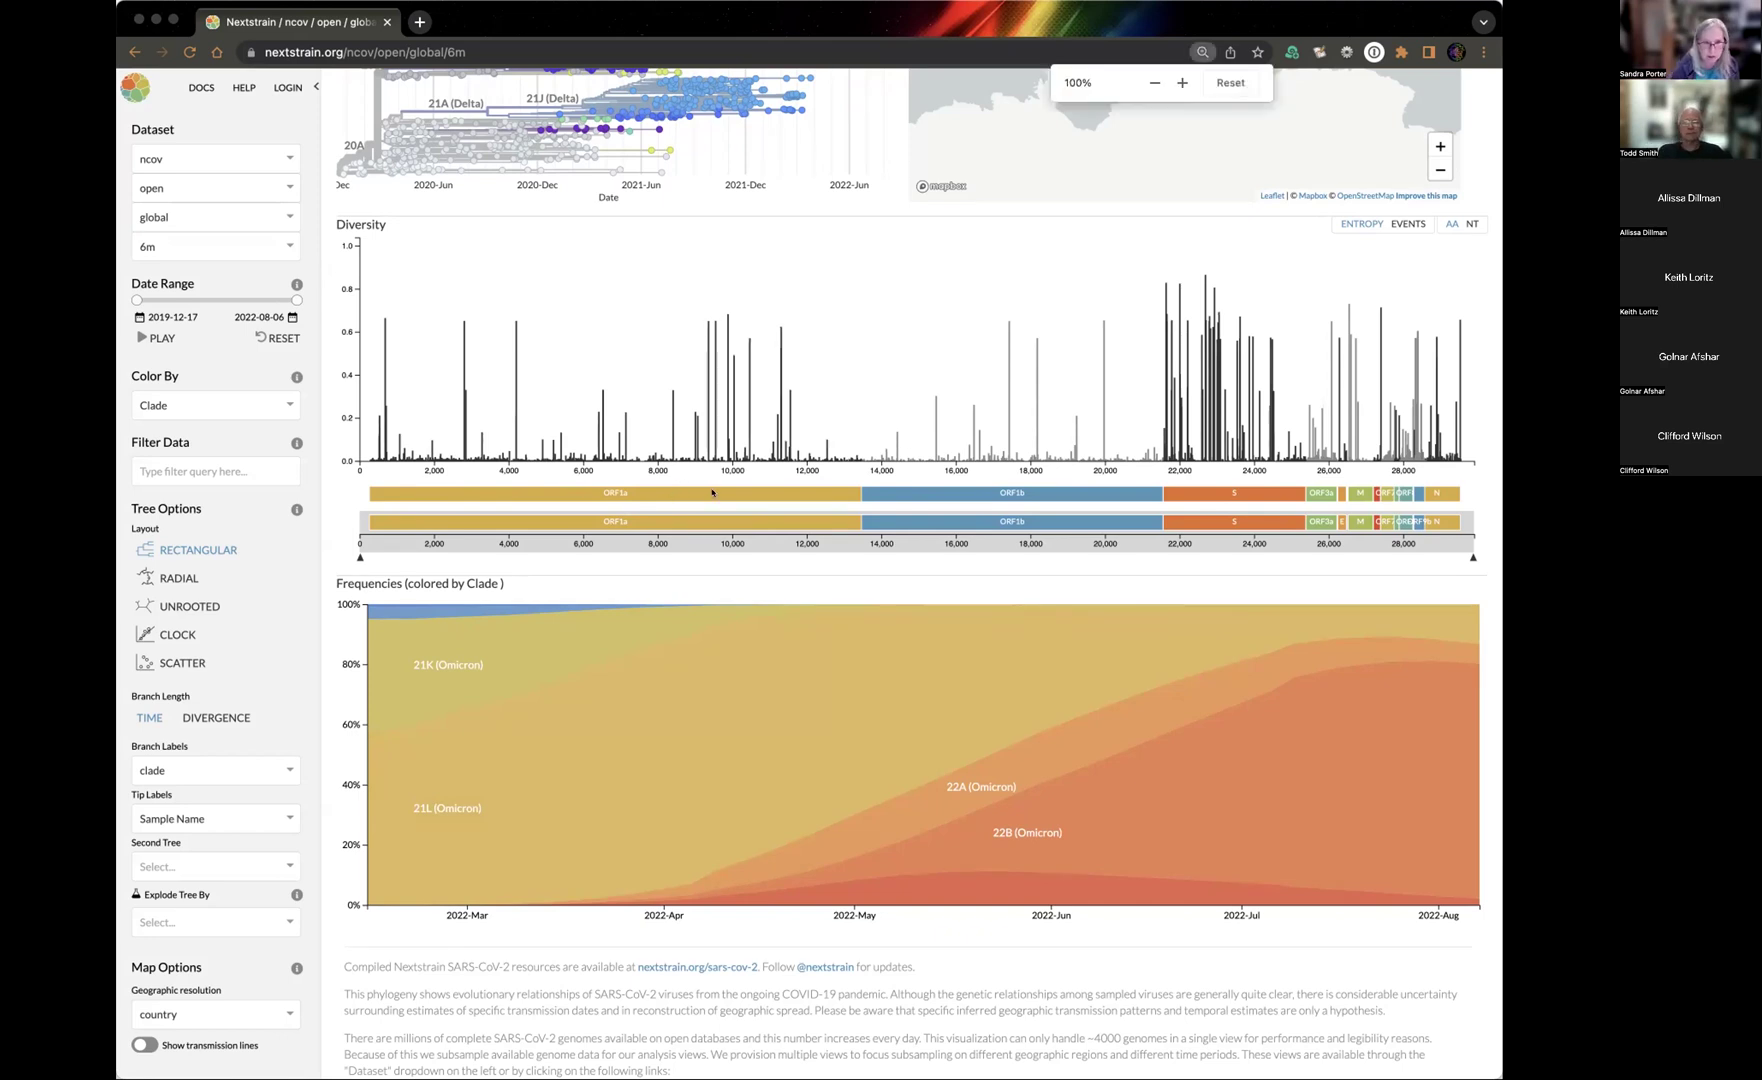
Enlarge the page to 125%, widen the browser window and examine the diversity plot, the spike codon details and the clade frequencies.
key(super+equal)
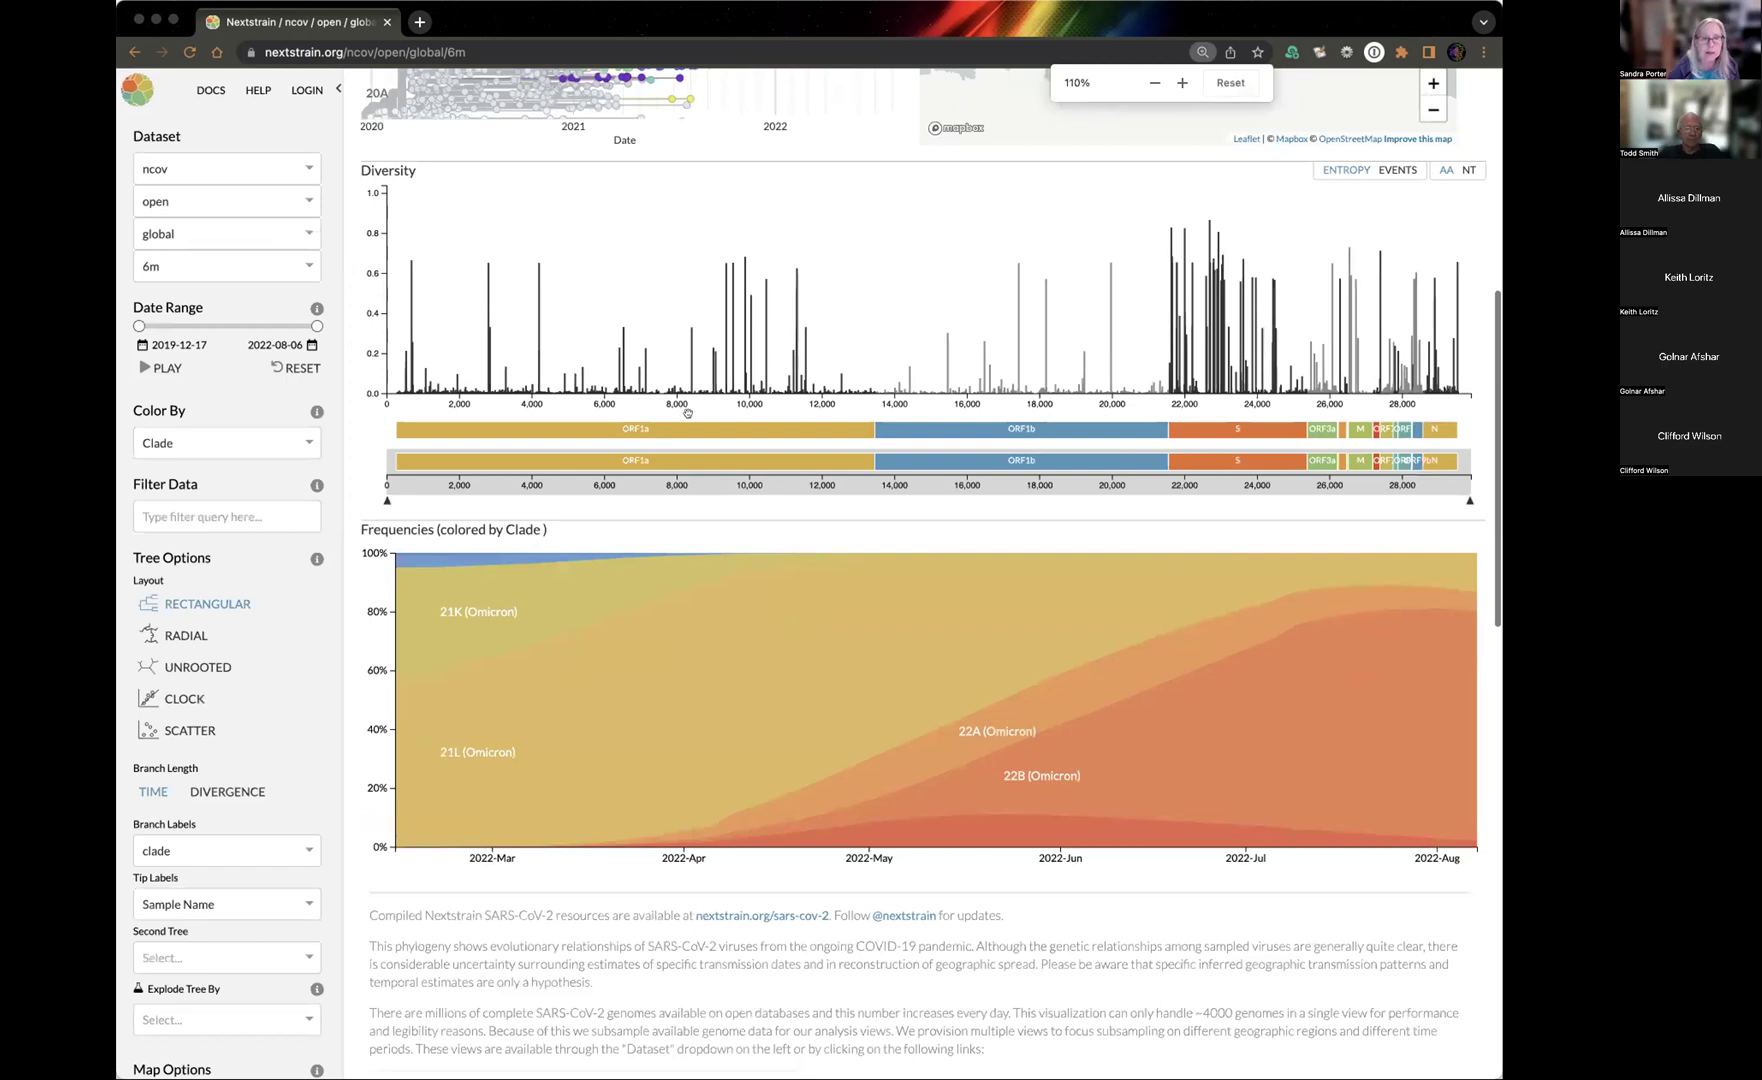
key(super+equal)
scroll(803, 718, down, 5)
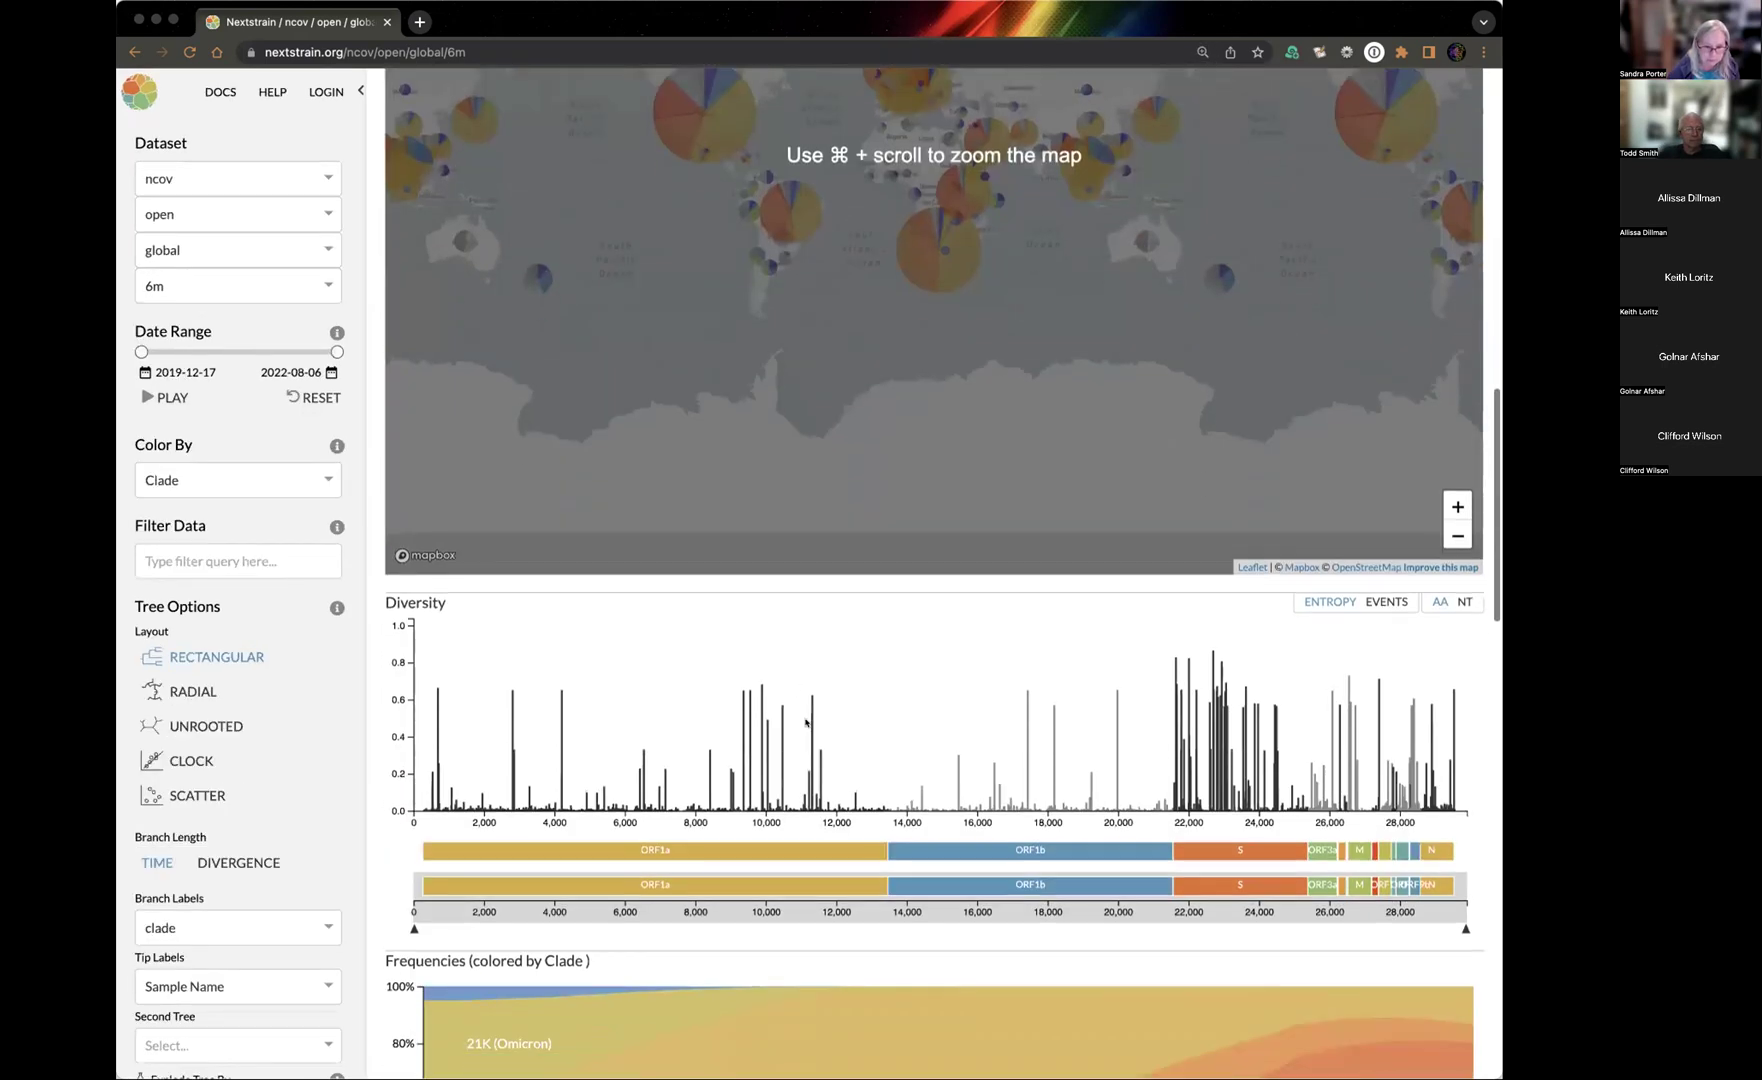
scroll(806, 722, down, 5)
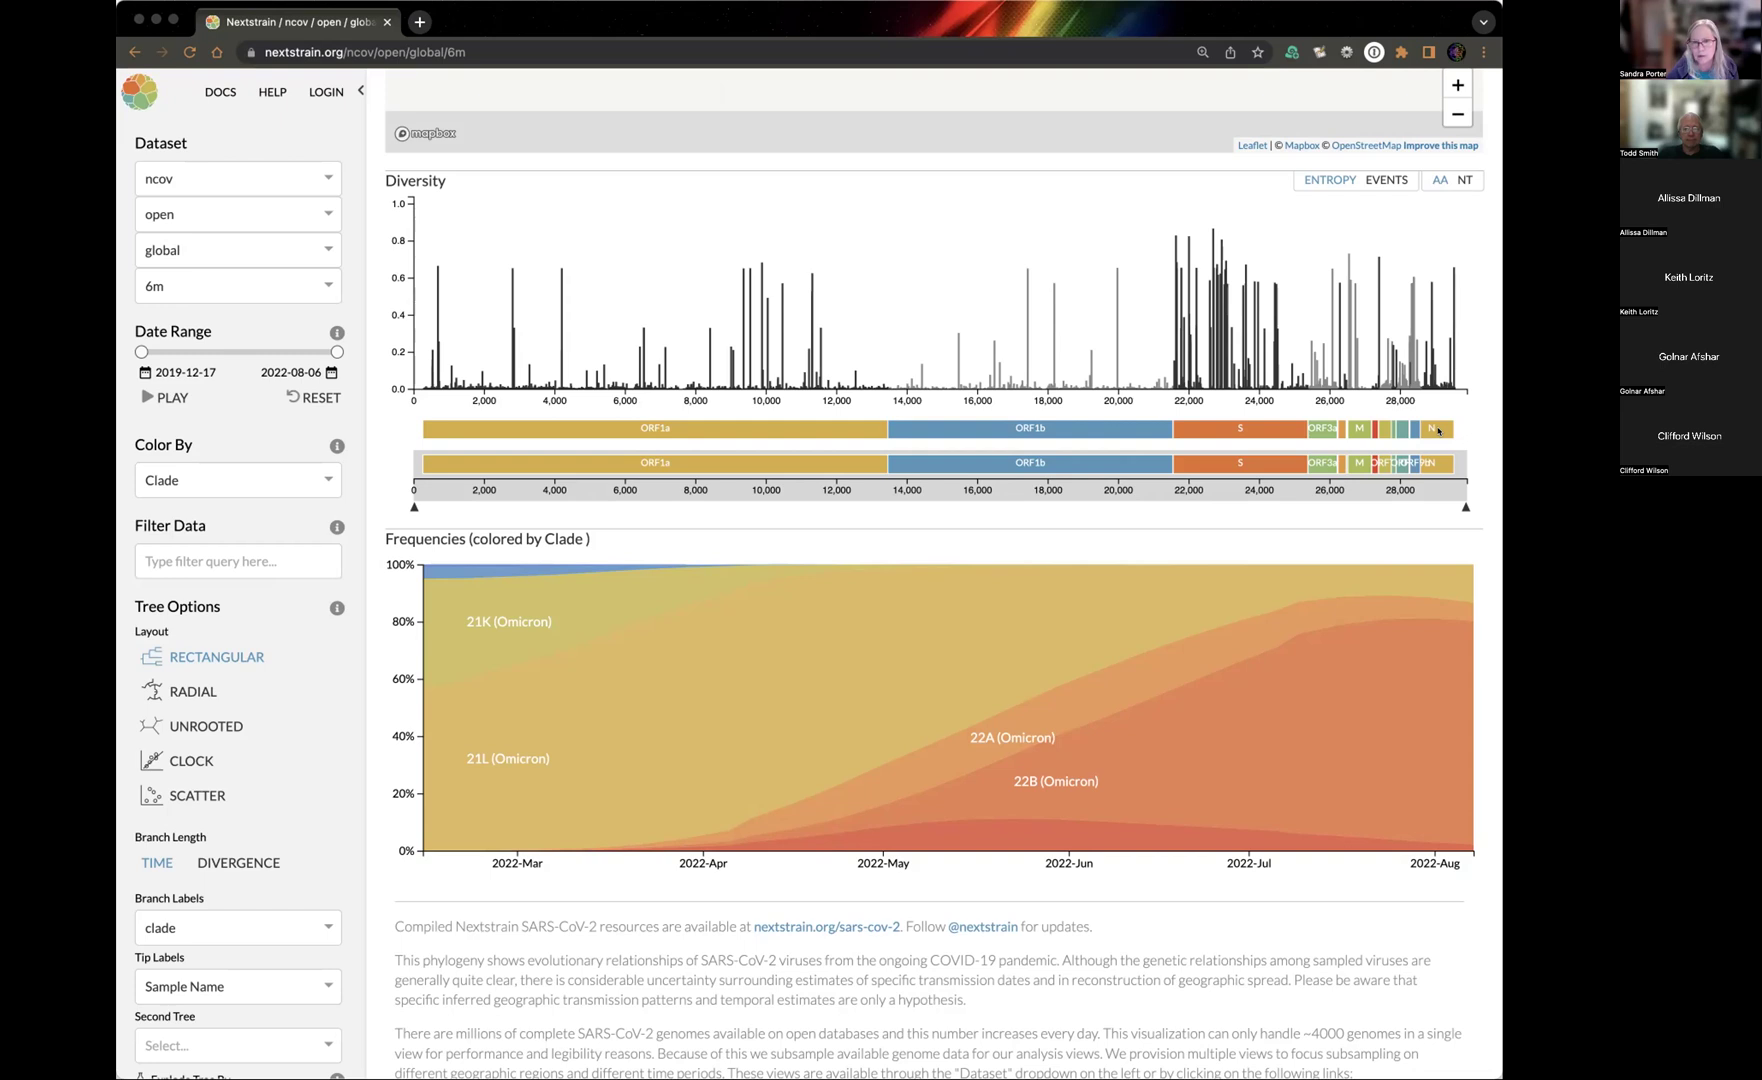
mouse_move(1251, 326)
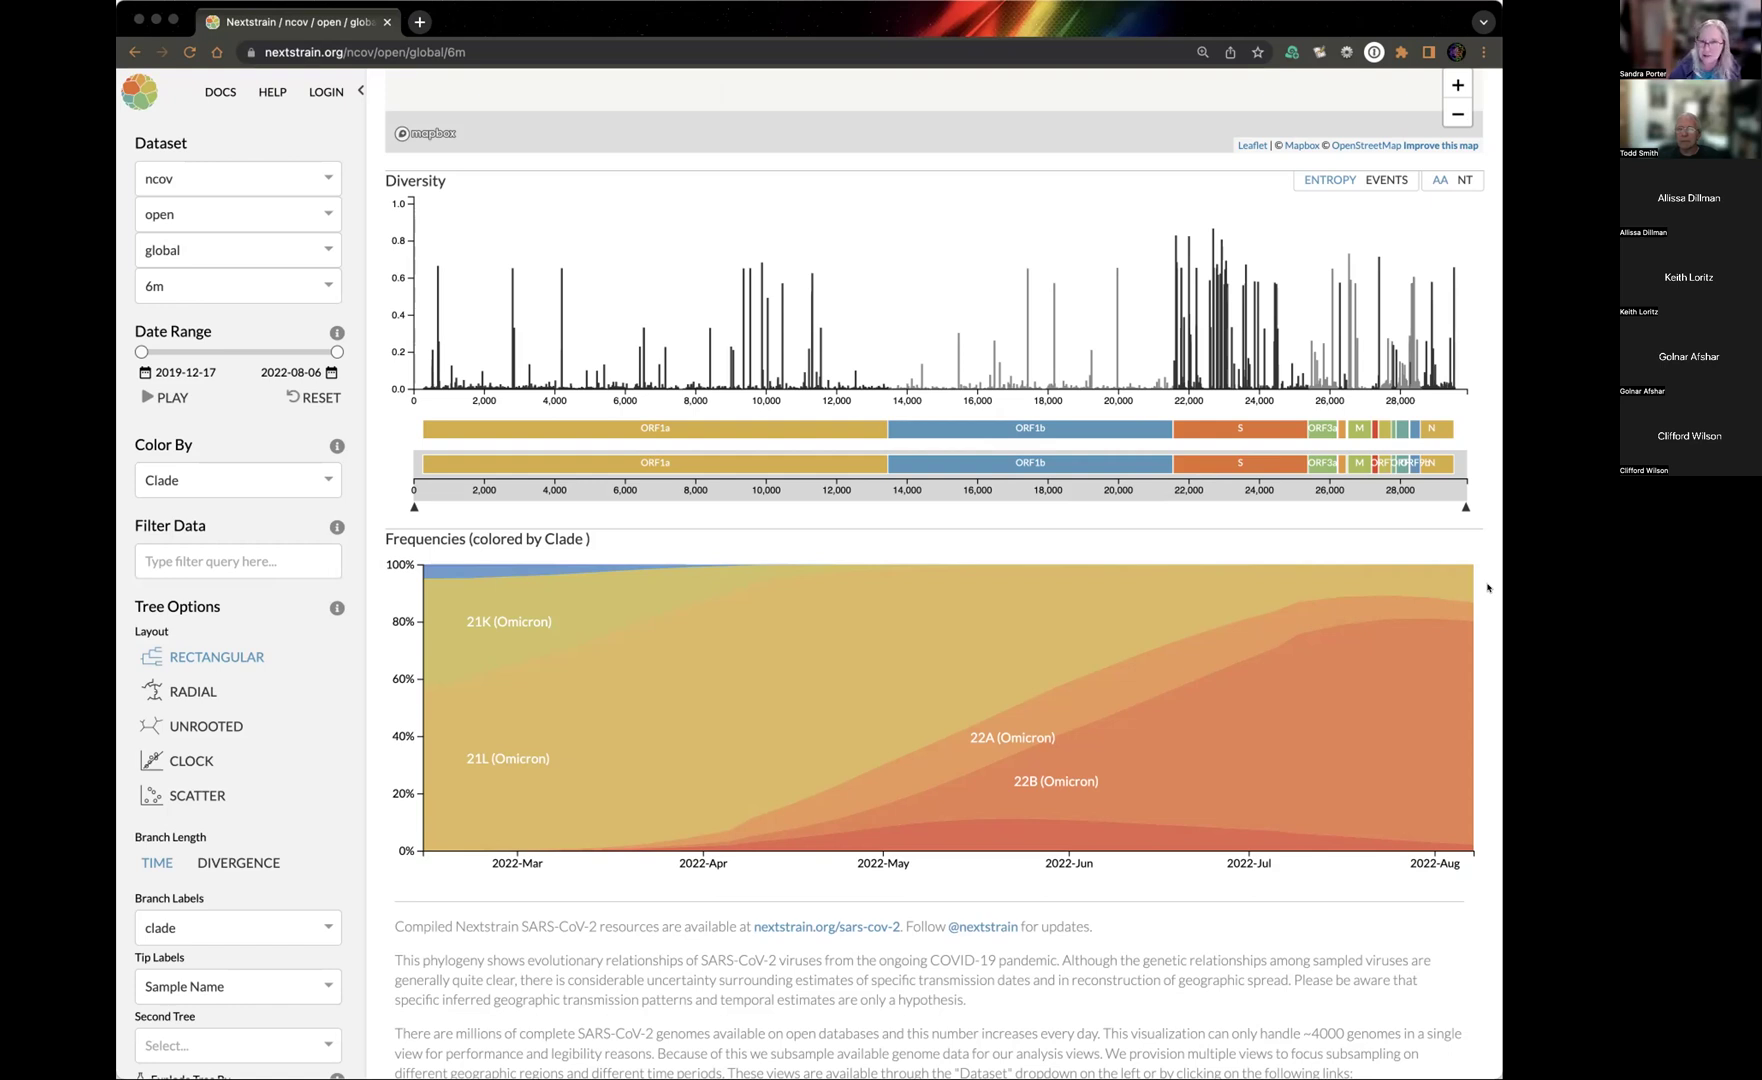
scroll(1488, 611, down, 4)
scroll(1488, 611, up, 5)
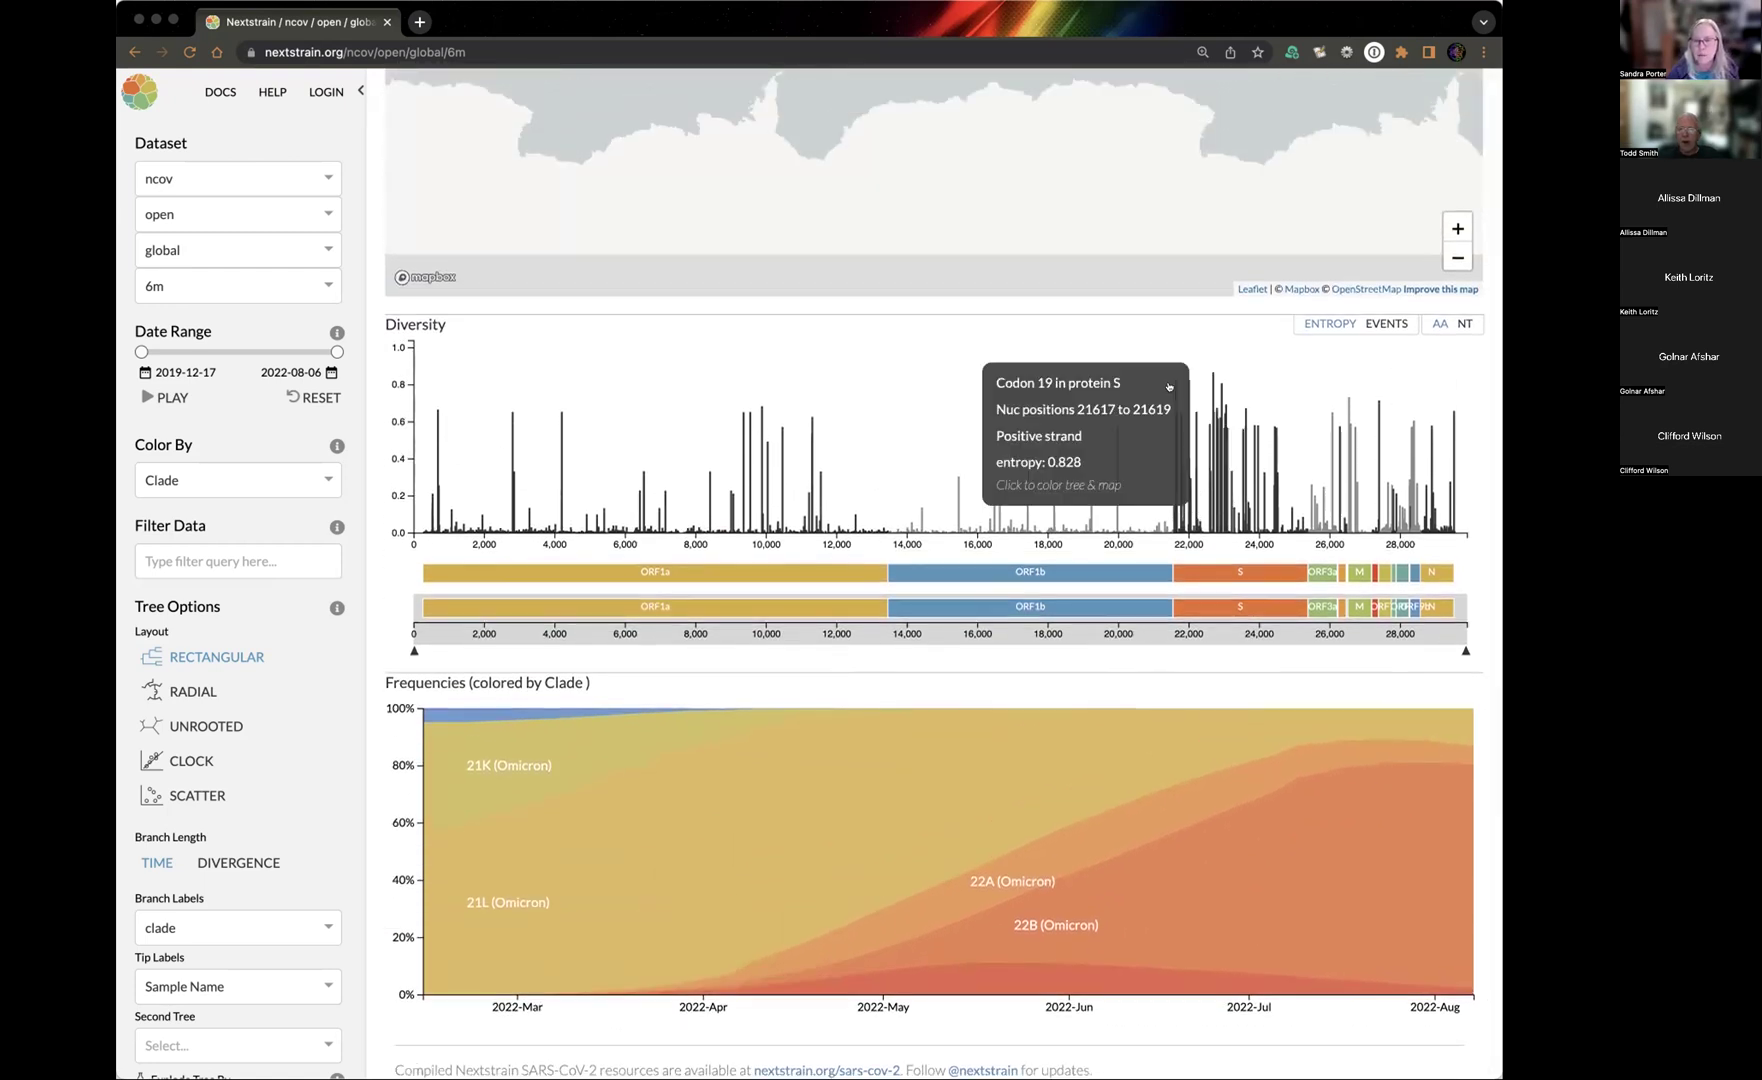
mouse_move(1169, 387)
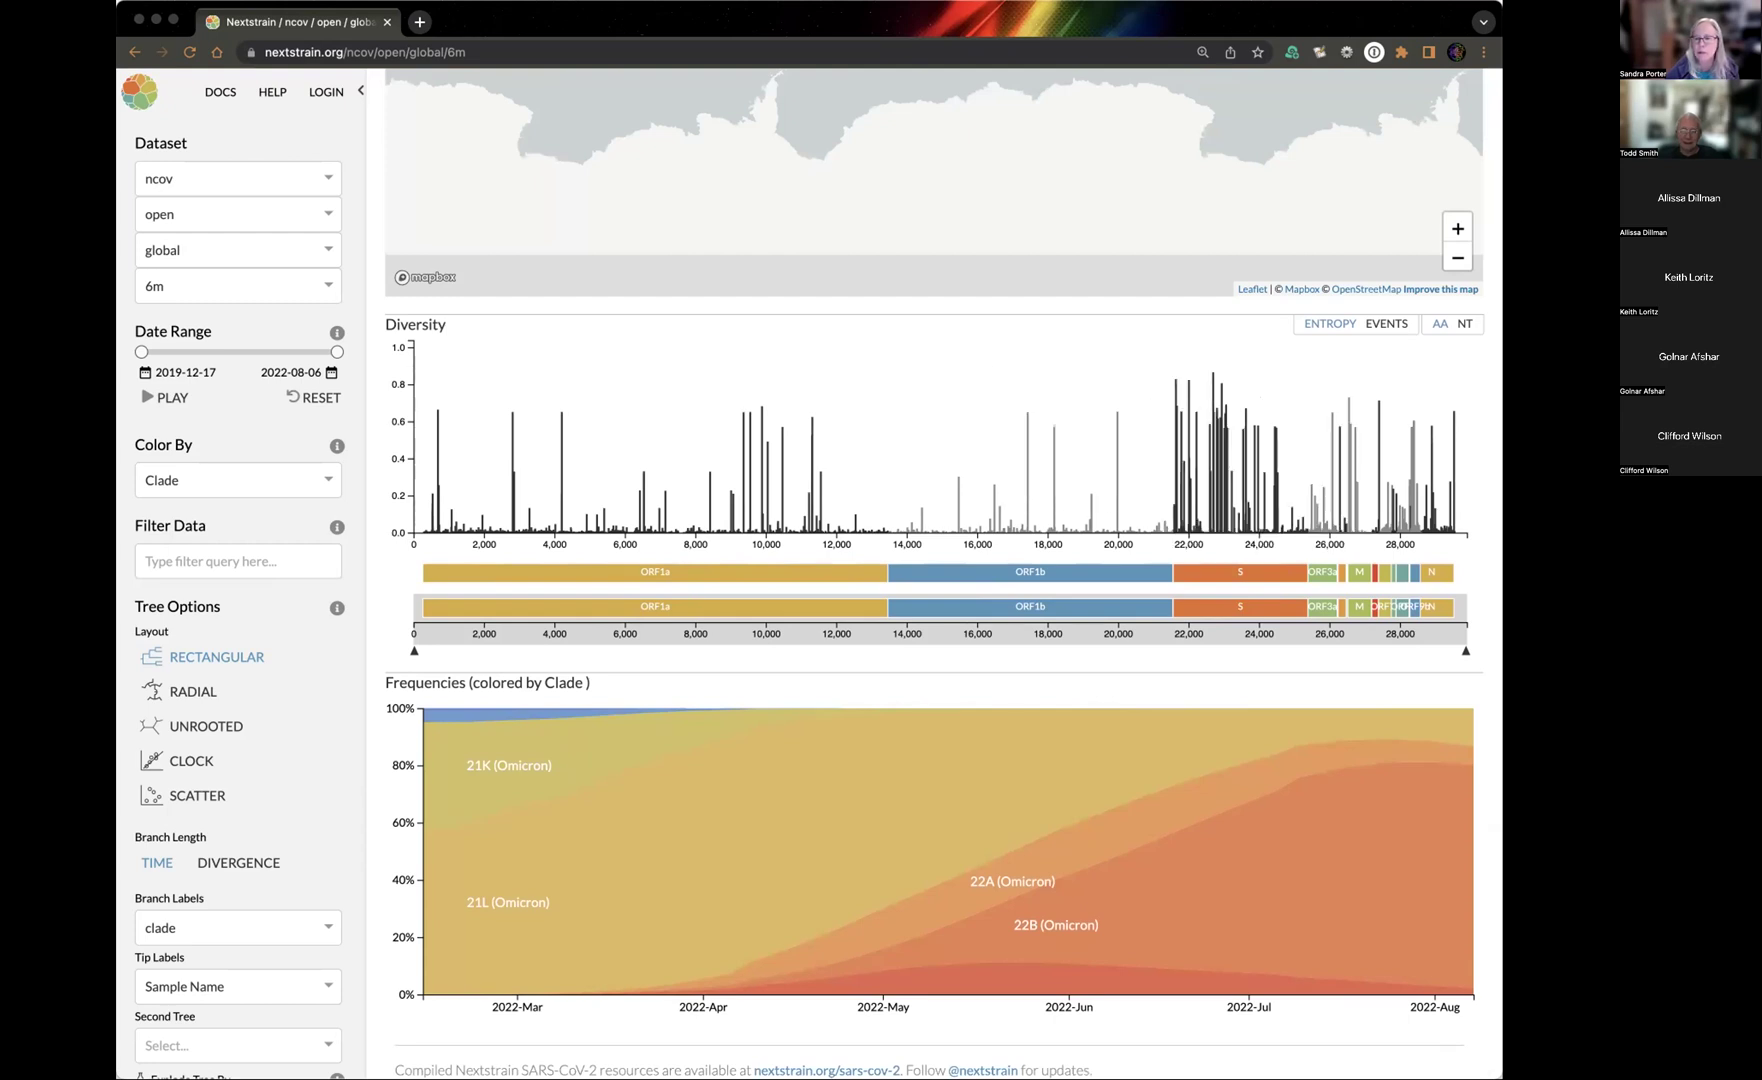
drag(1502, 400, 1595, 400)
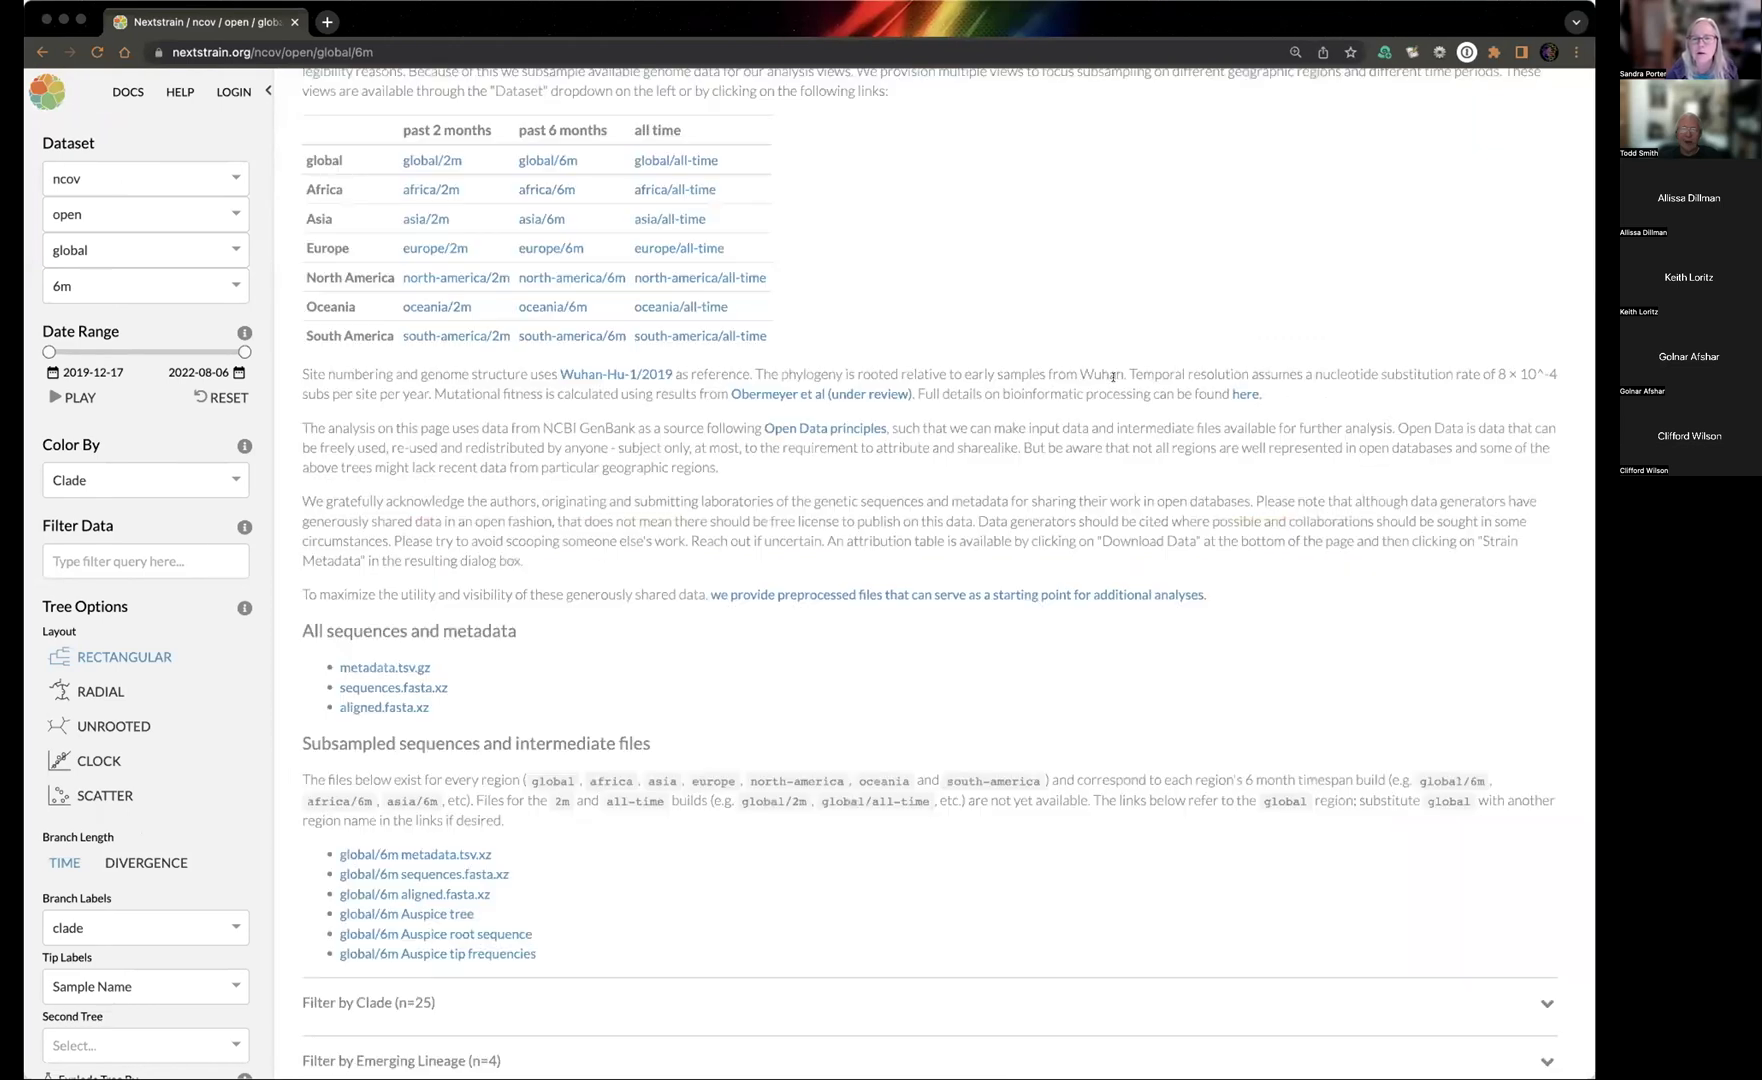
scroll(1031, 561, up, 5)
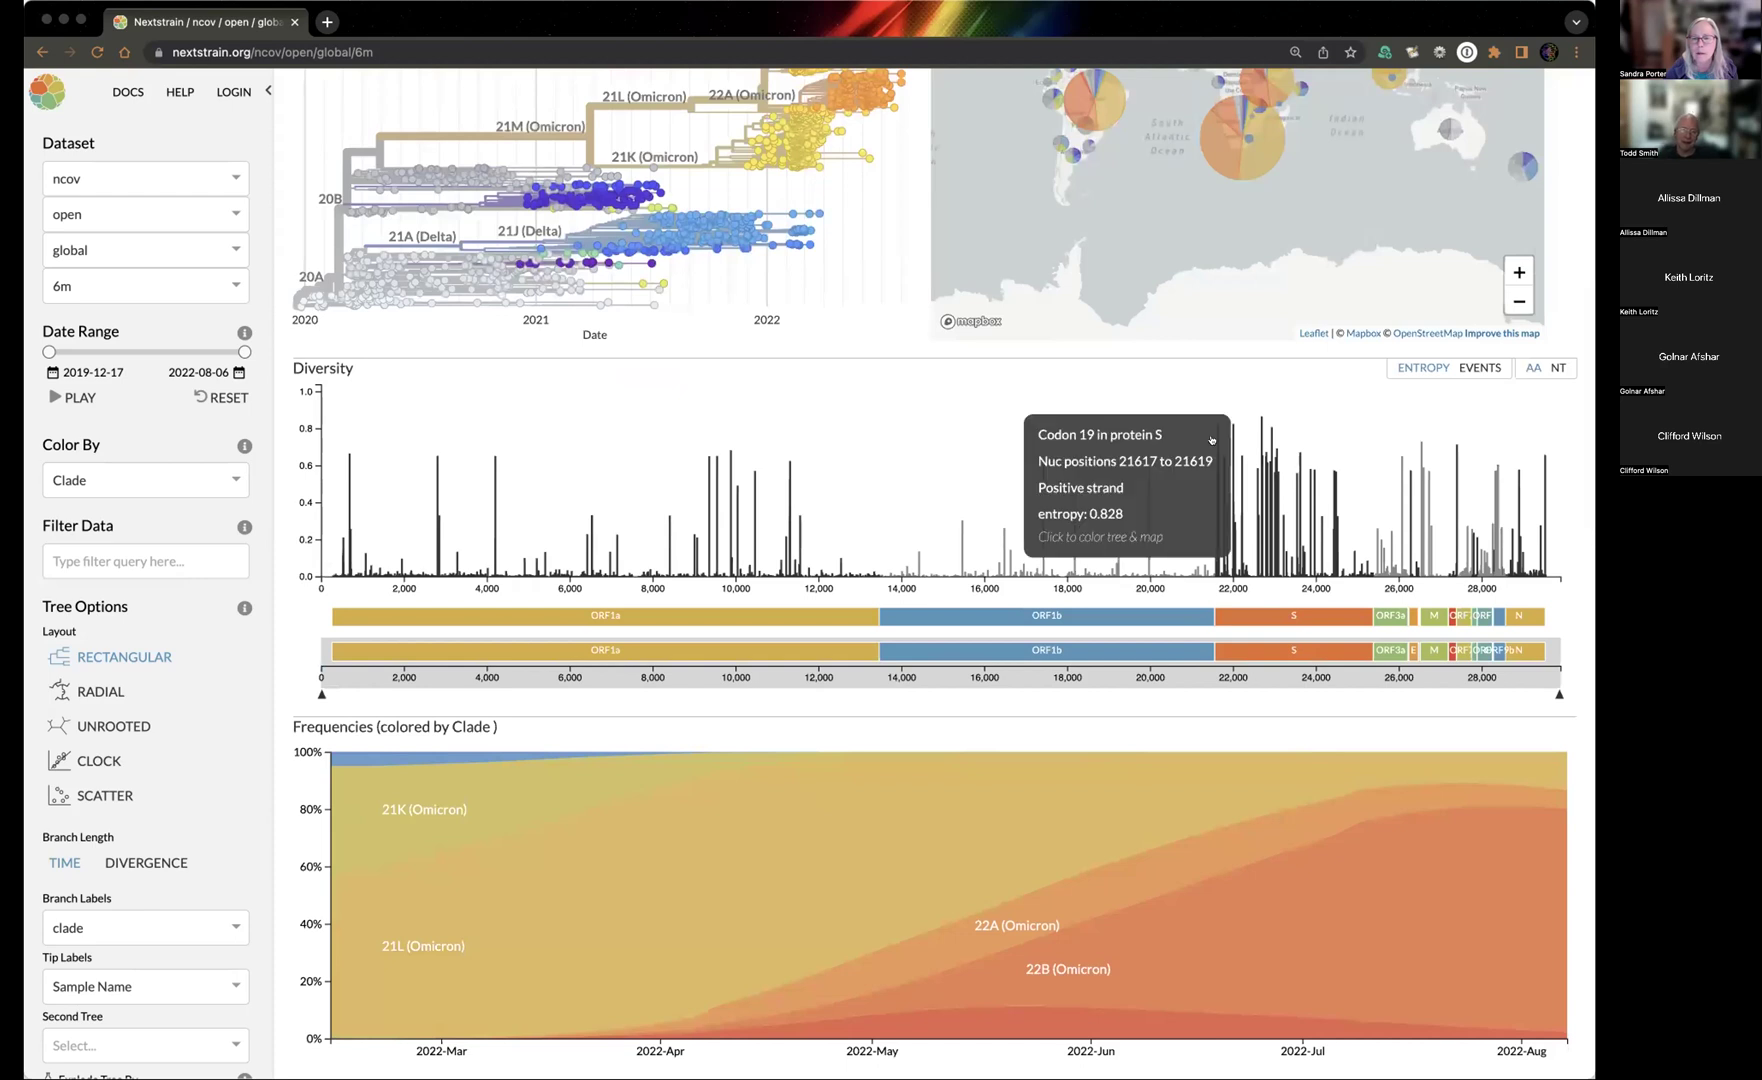
Color the tree and map by the genotype at codon 19 of protein S, and switch the coloring to codon 371.
click(1257, 425)
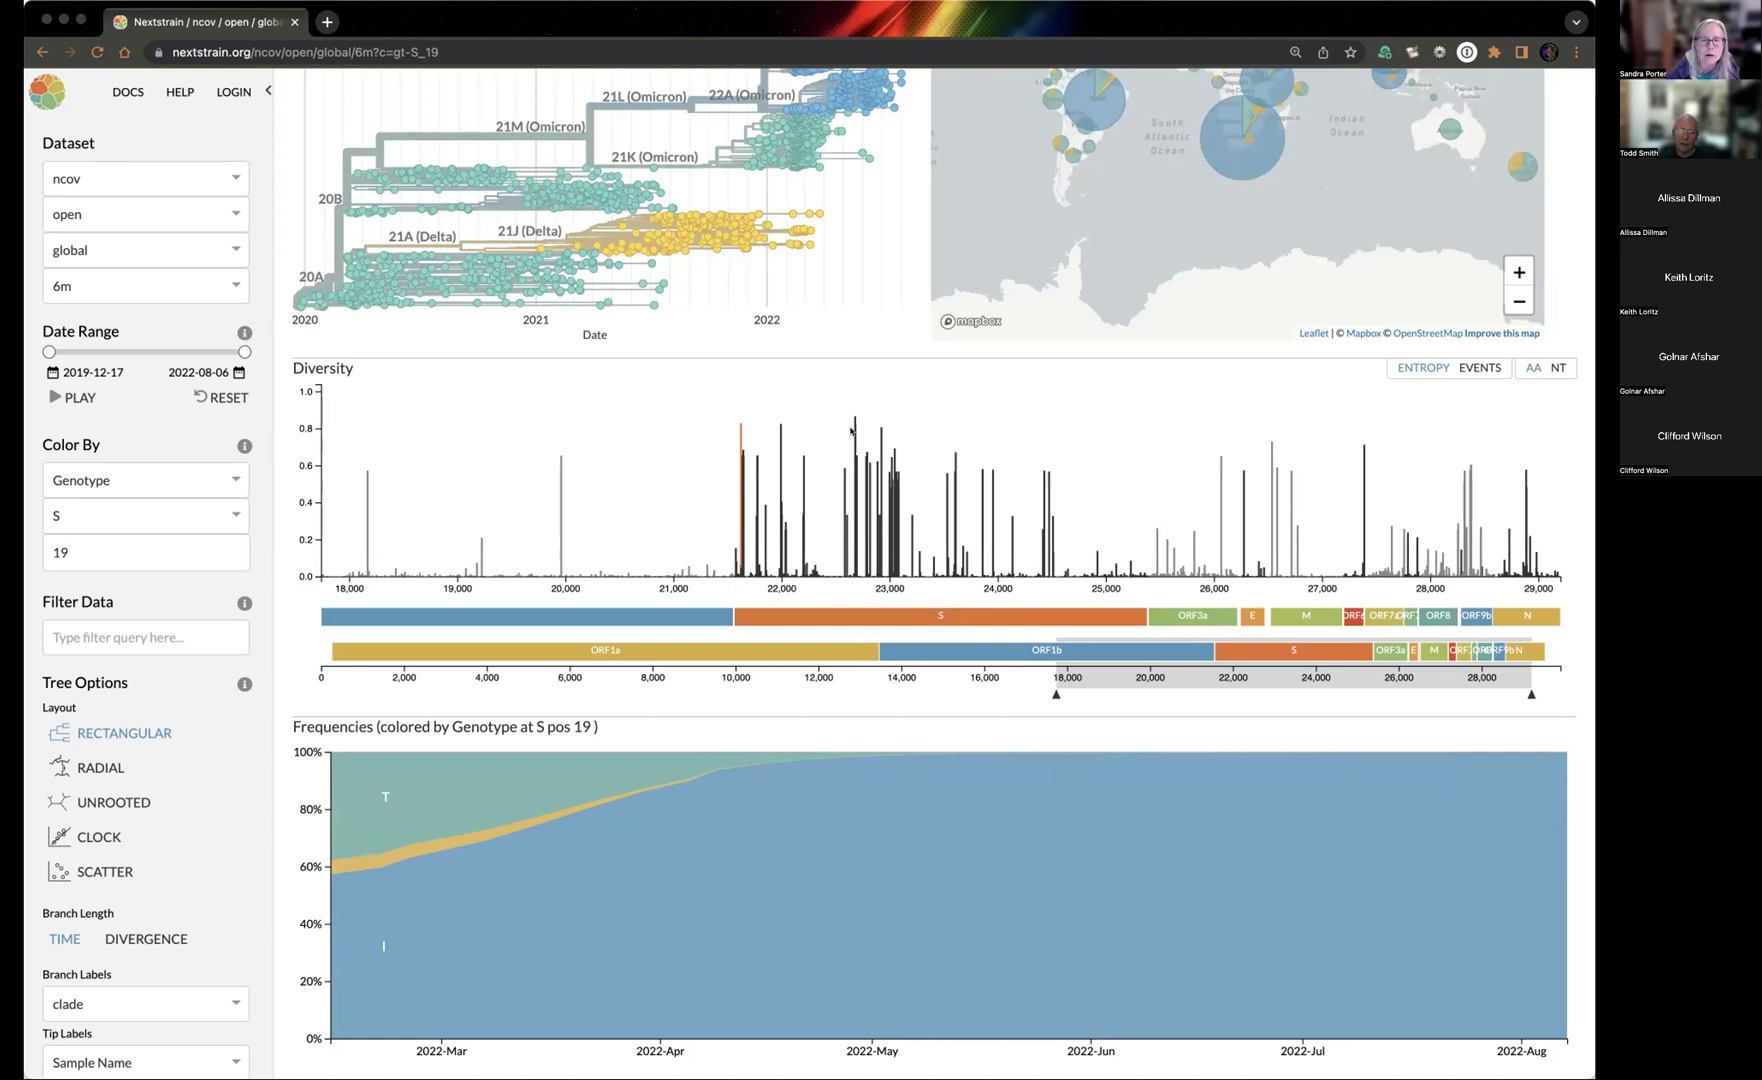
mouse_move(847, 428)
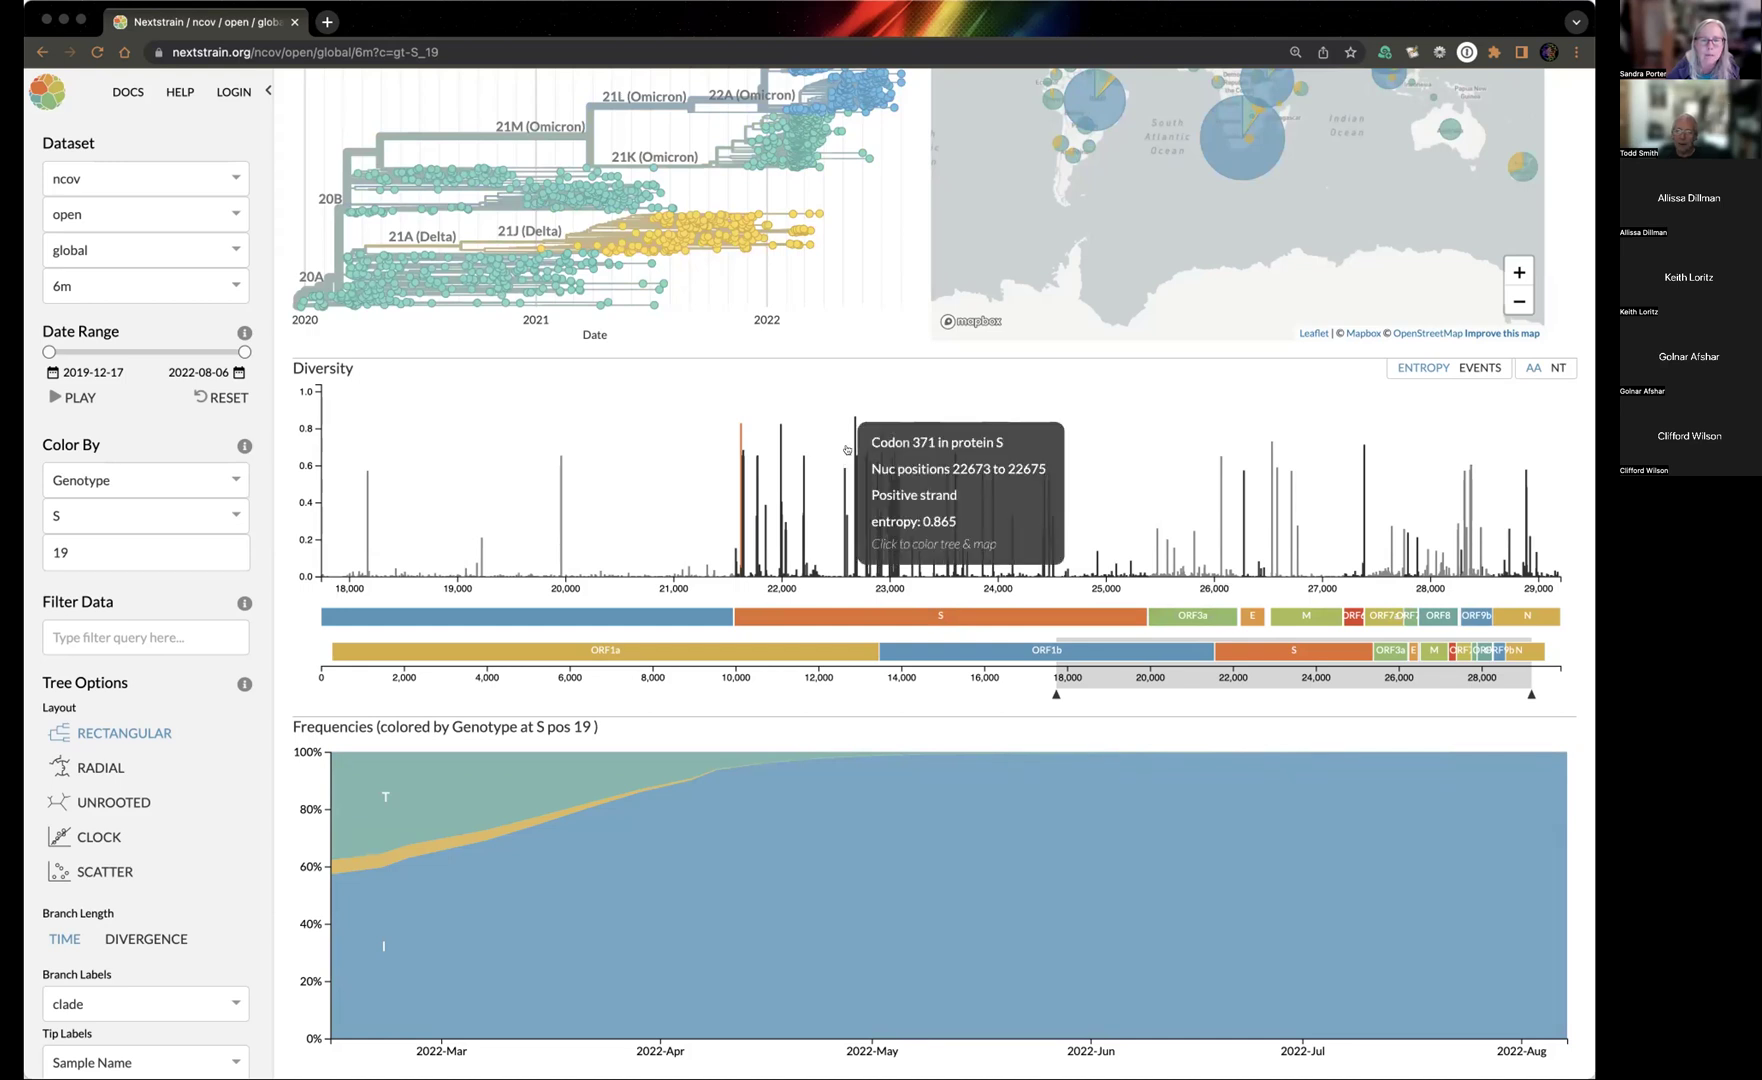
click(847, 449)
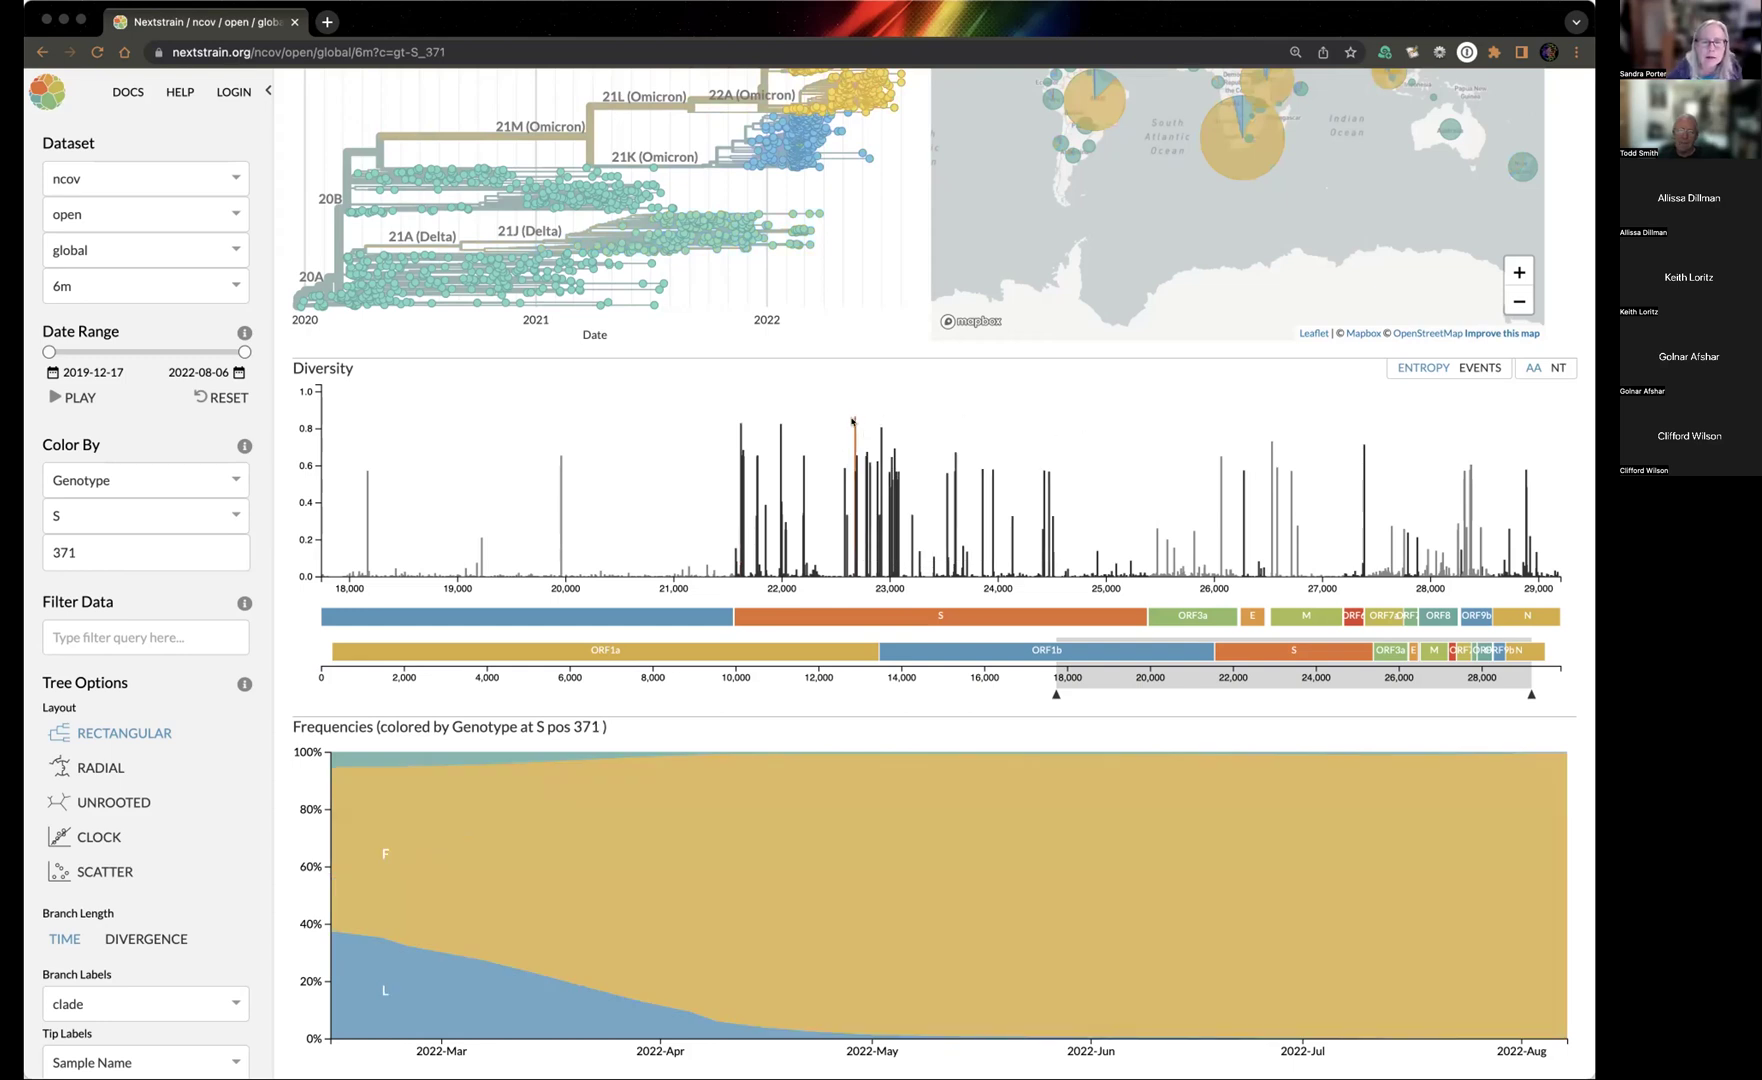
mouse_move(850, 422)
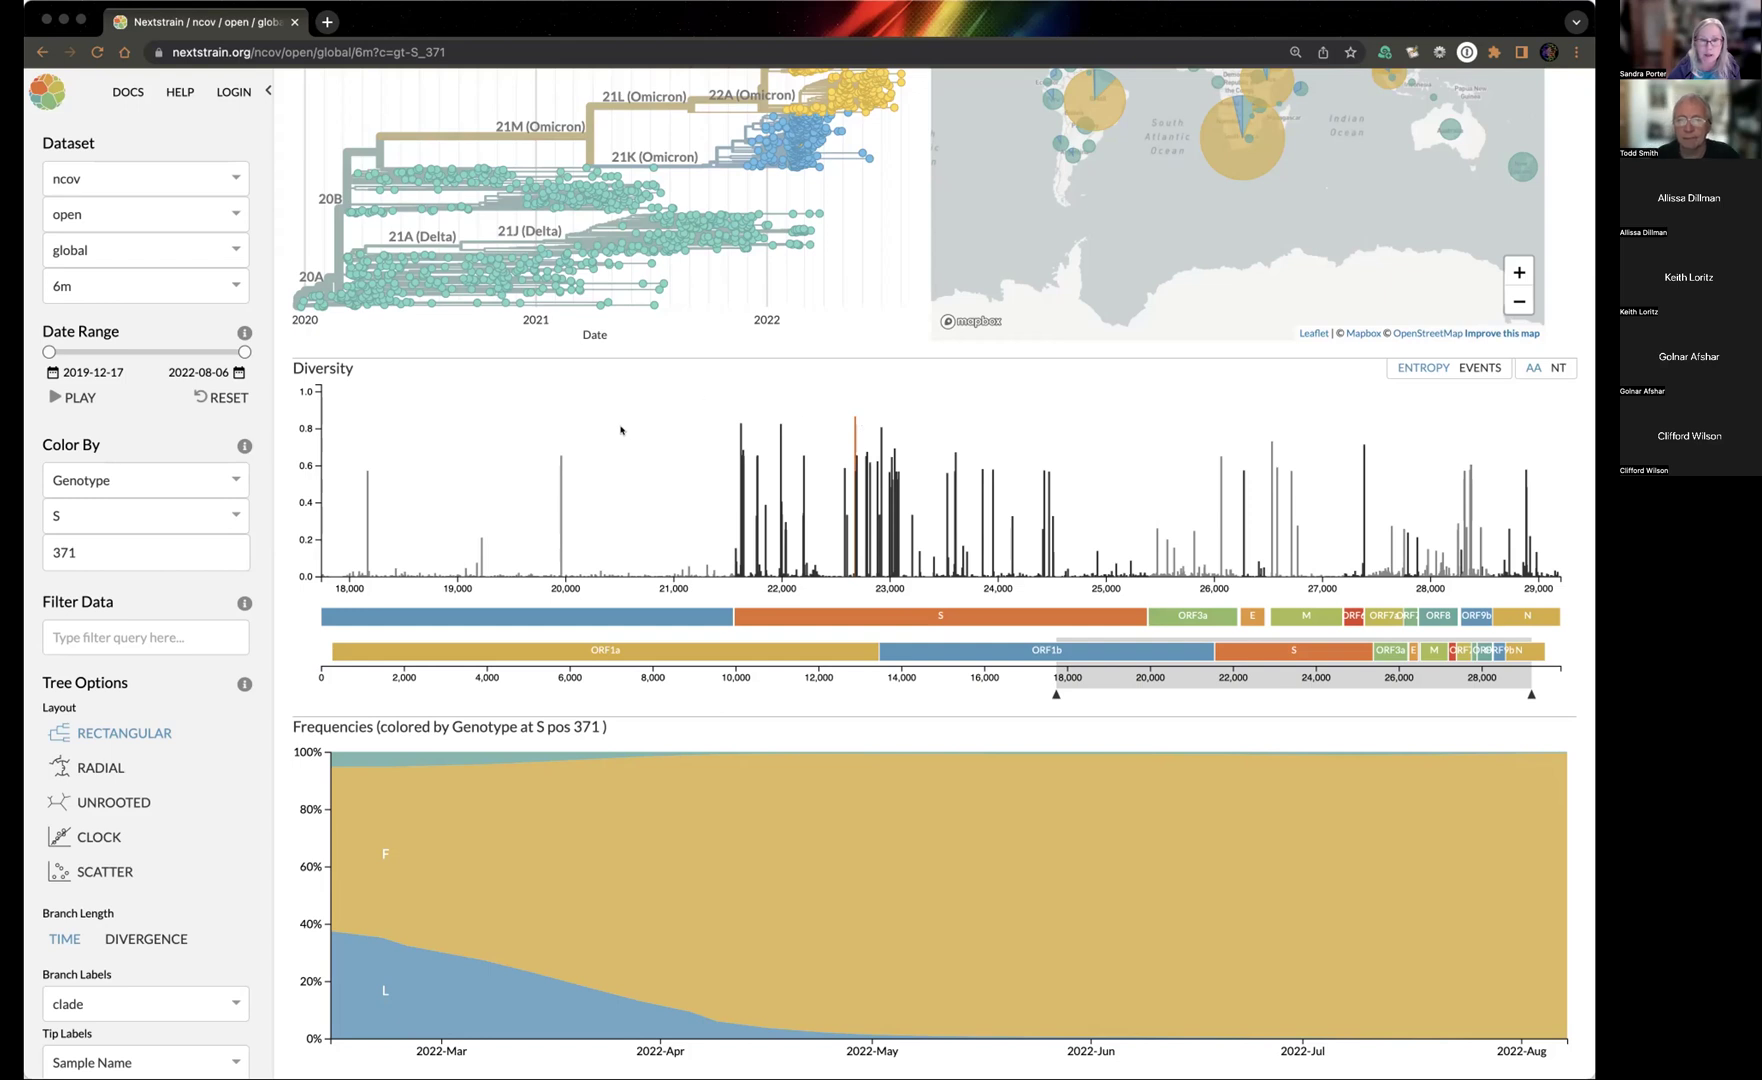
Examine the genotype frequencies at S position 371 over time, along with the recolored phylogeny and map.
scroll(620, 431, down, 3)
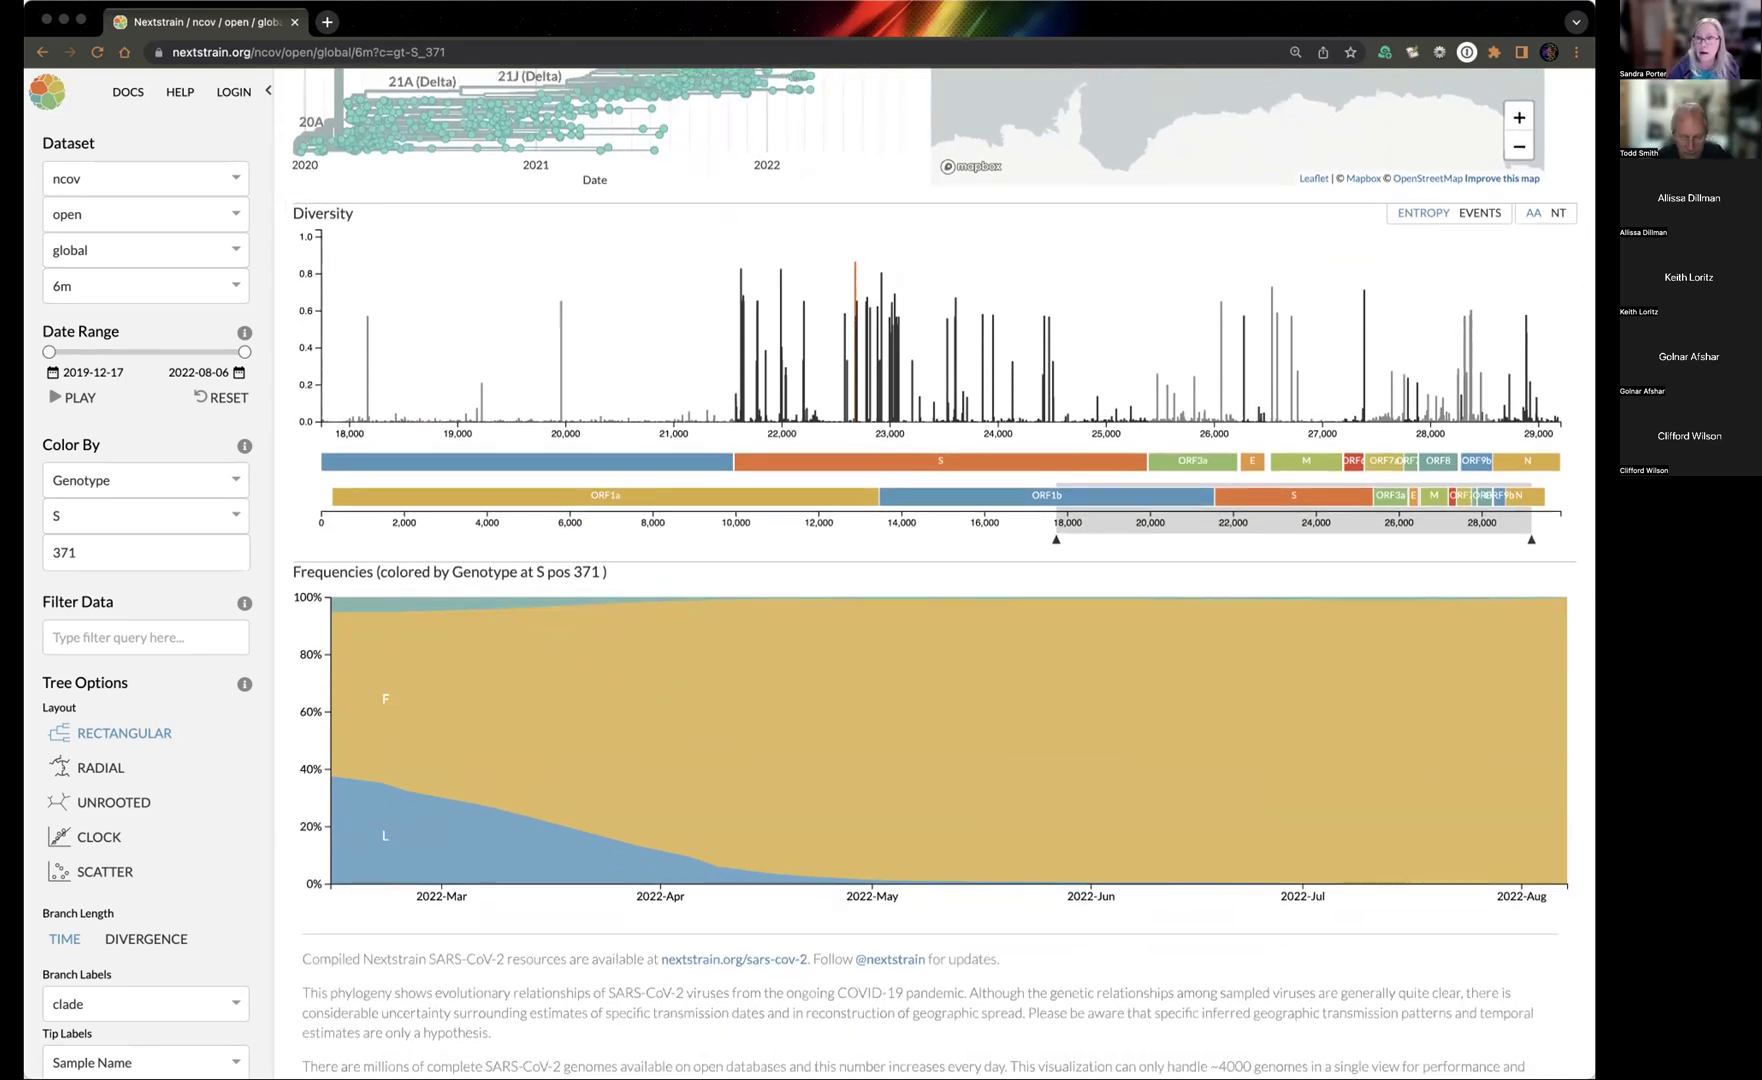
mouse_move(1560, 779)
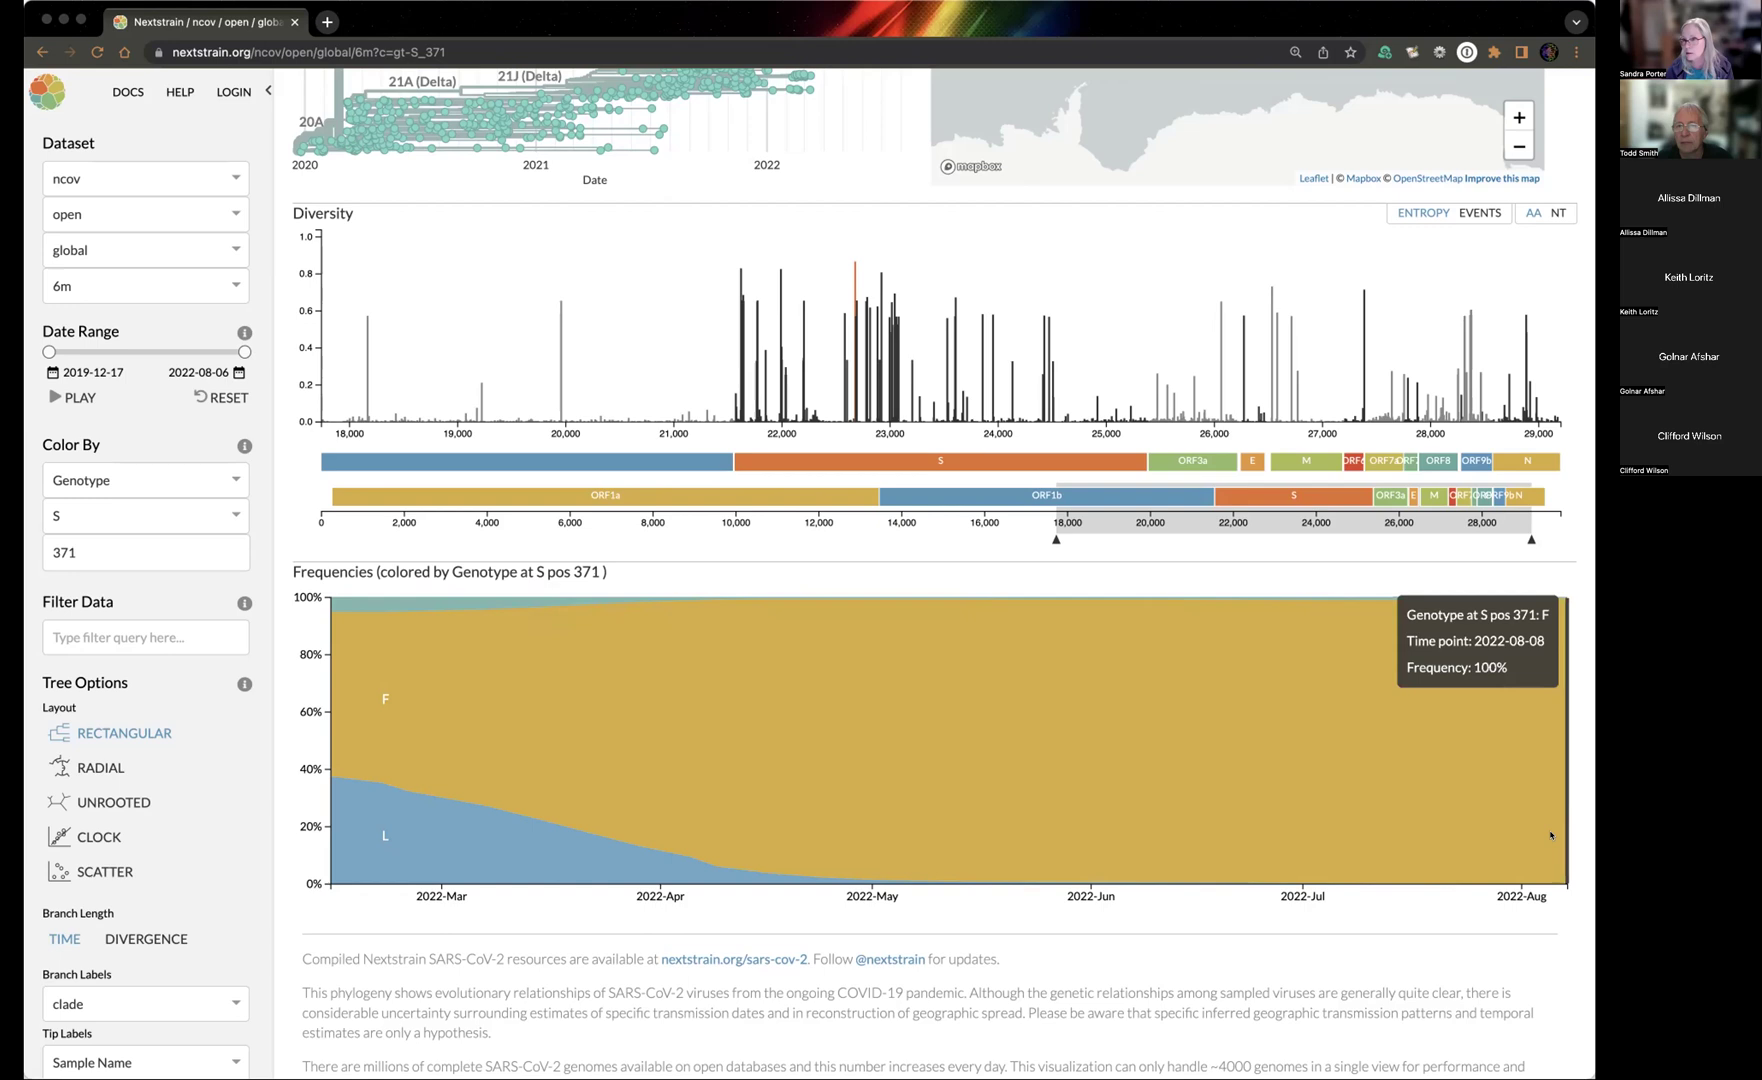
scroll(1535, 830, up, 5)
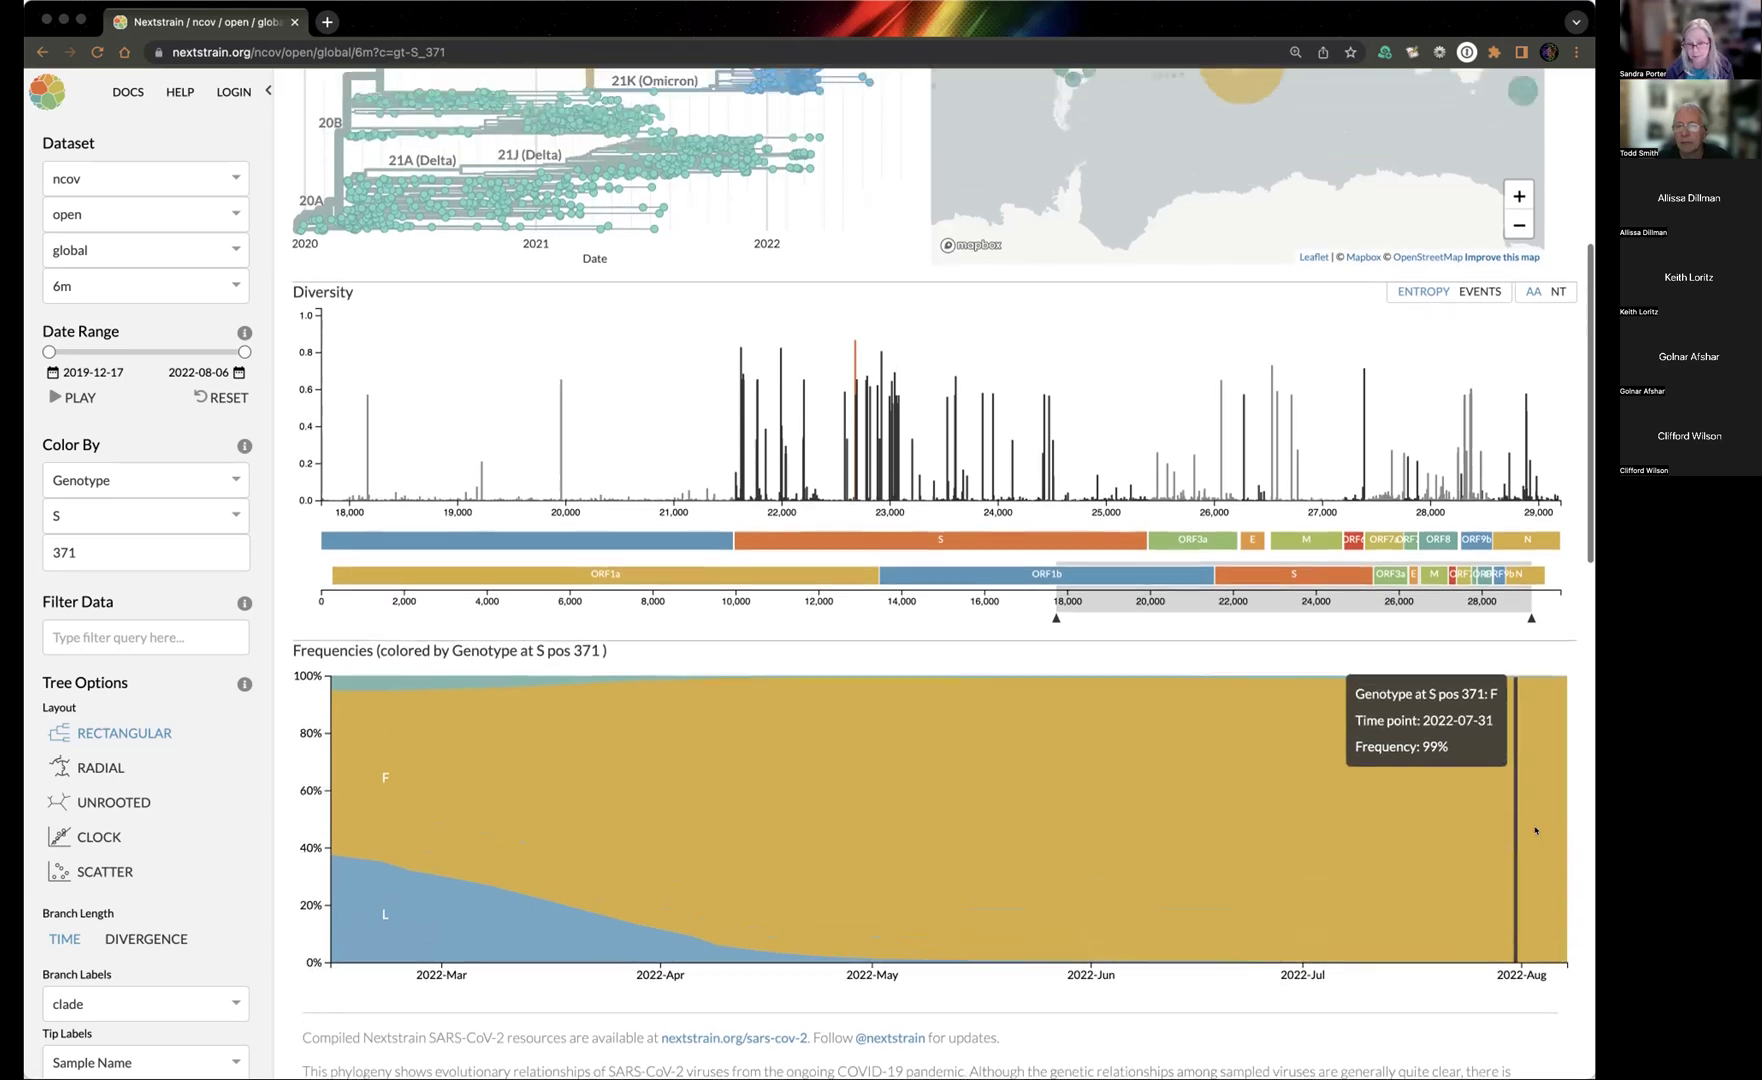
scroll(1535, 830, up, 2)
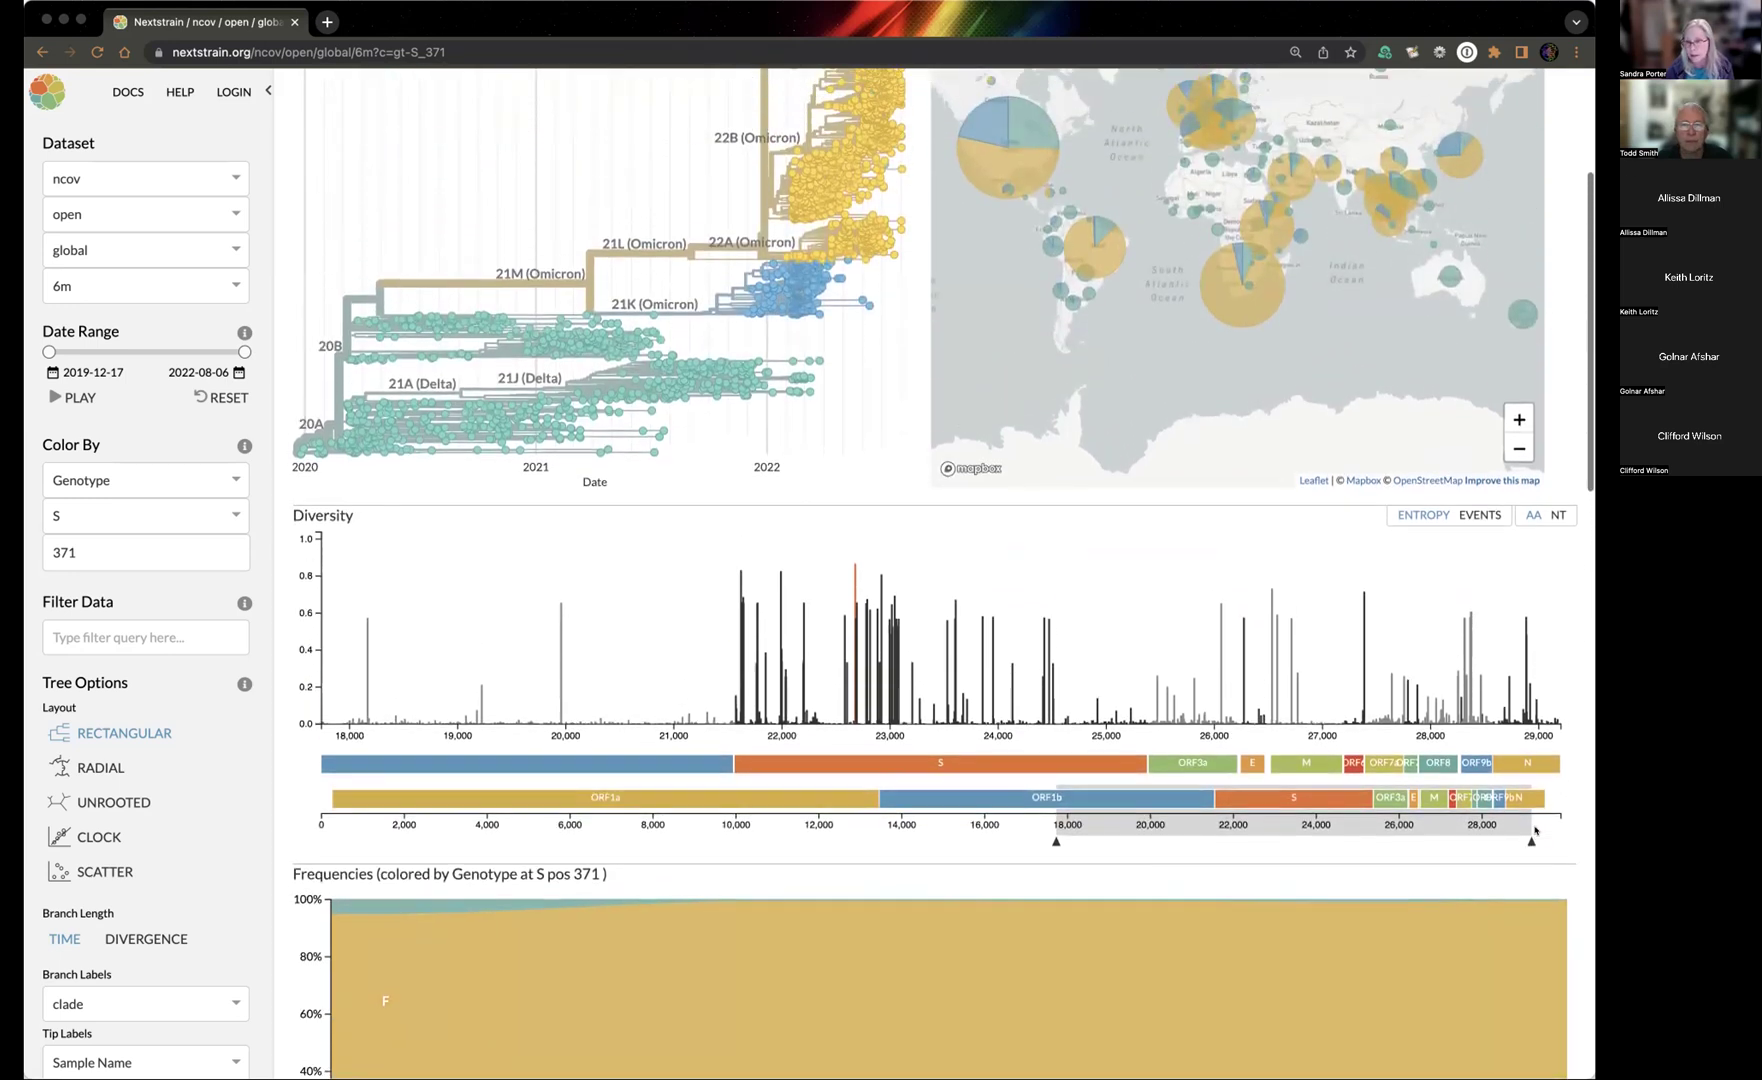
scroll(1535, 830, up, 4)
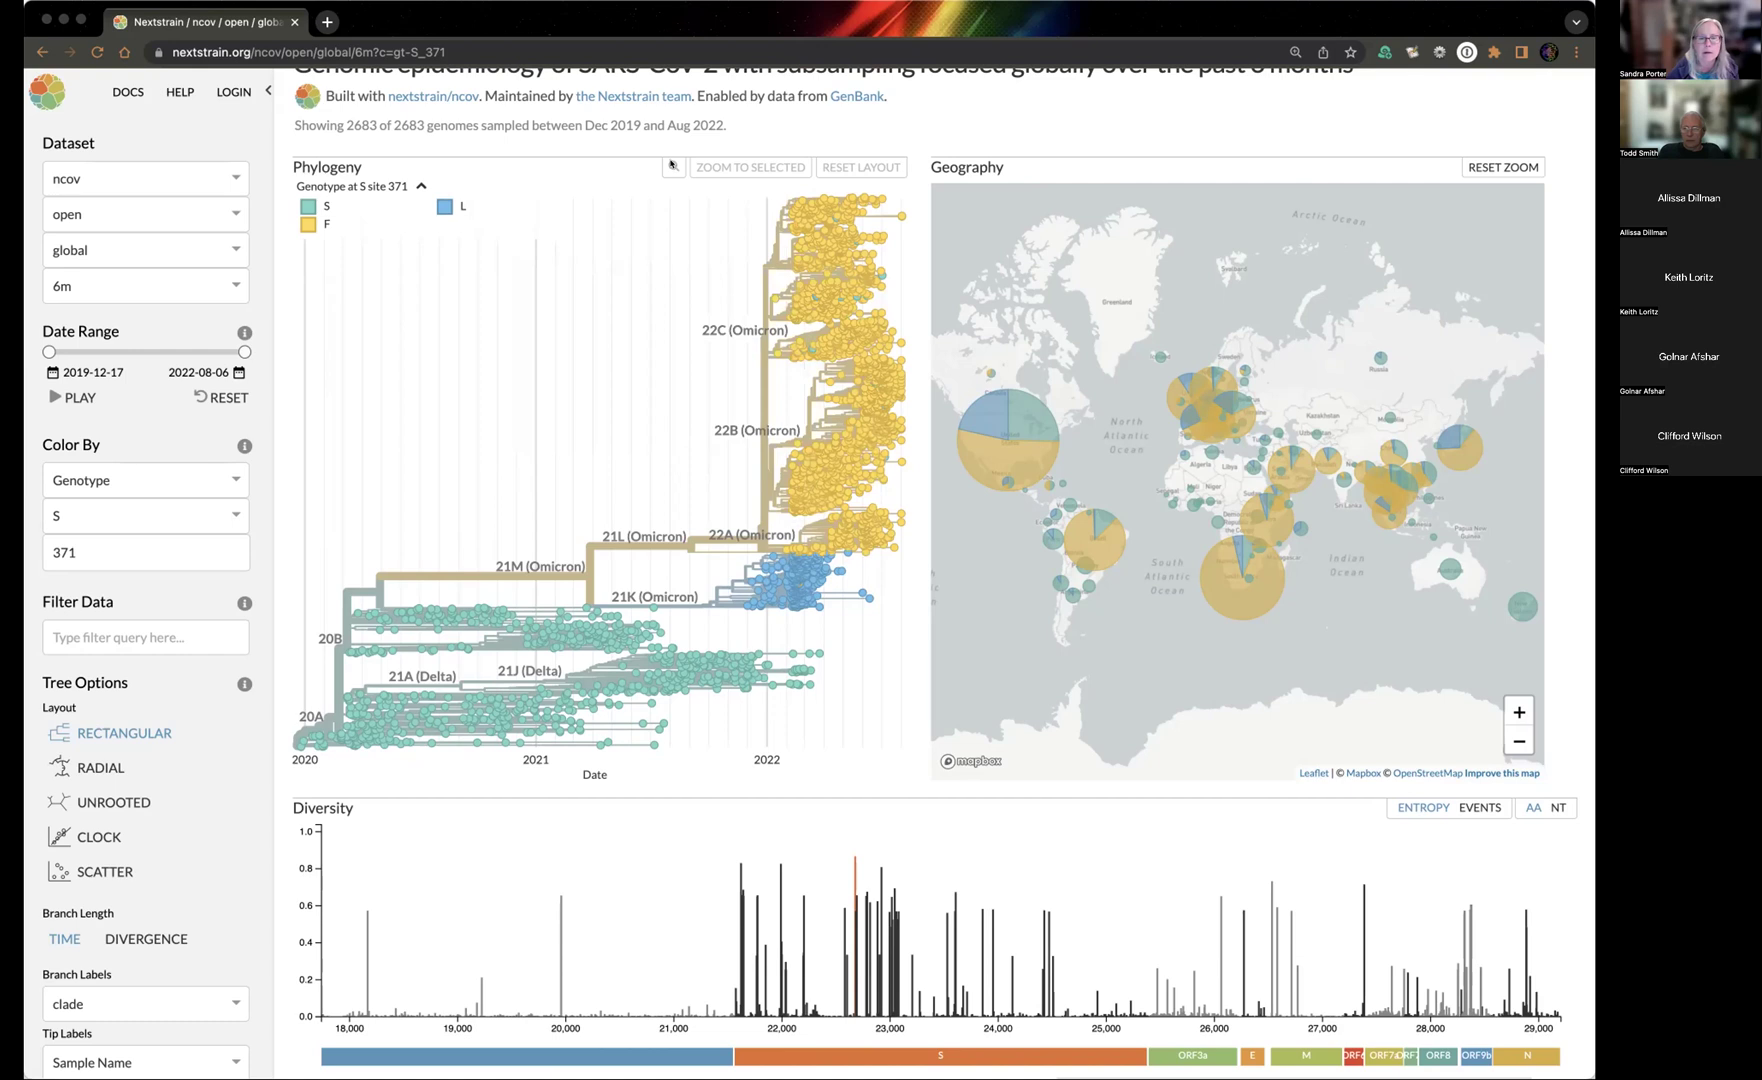
scroll(663, 205, up, 1)
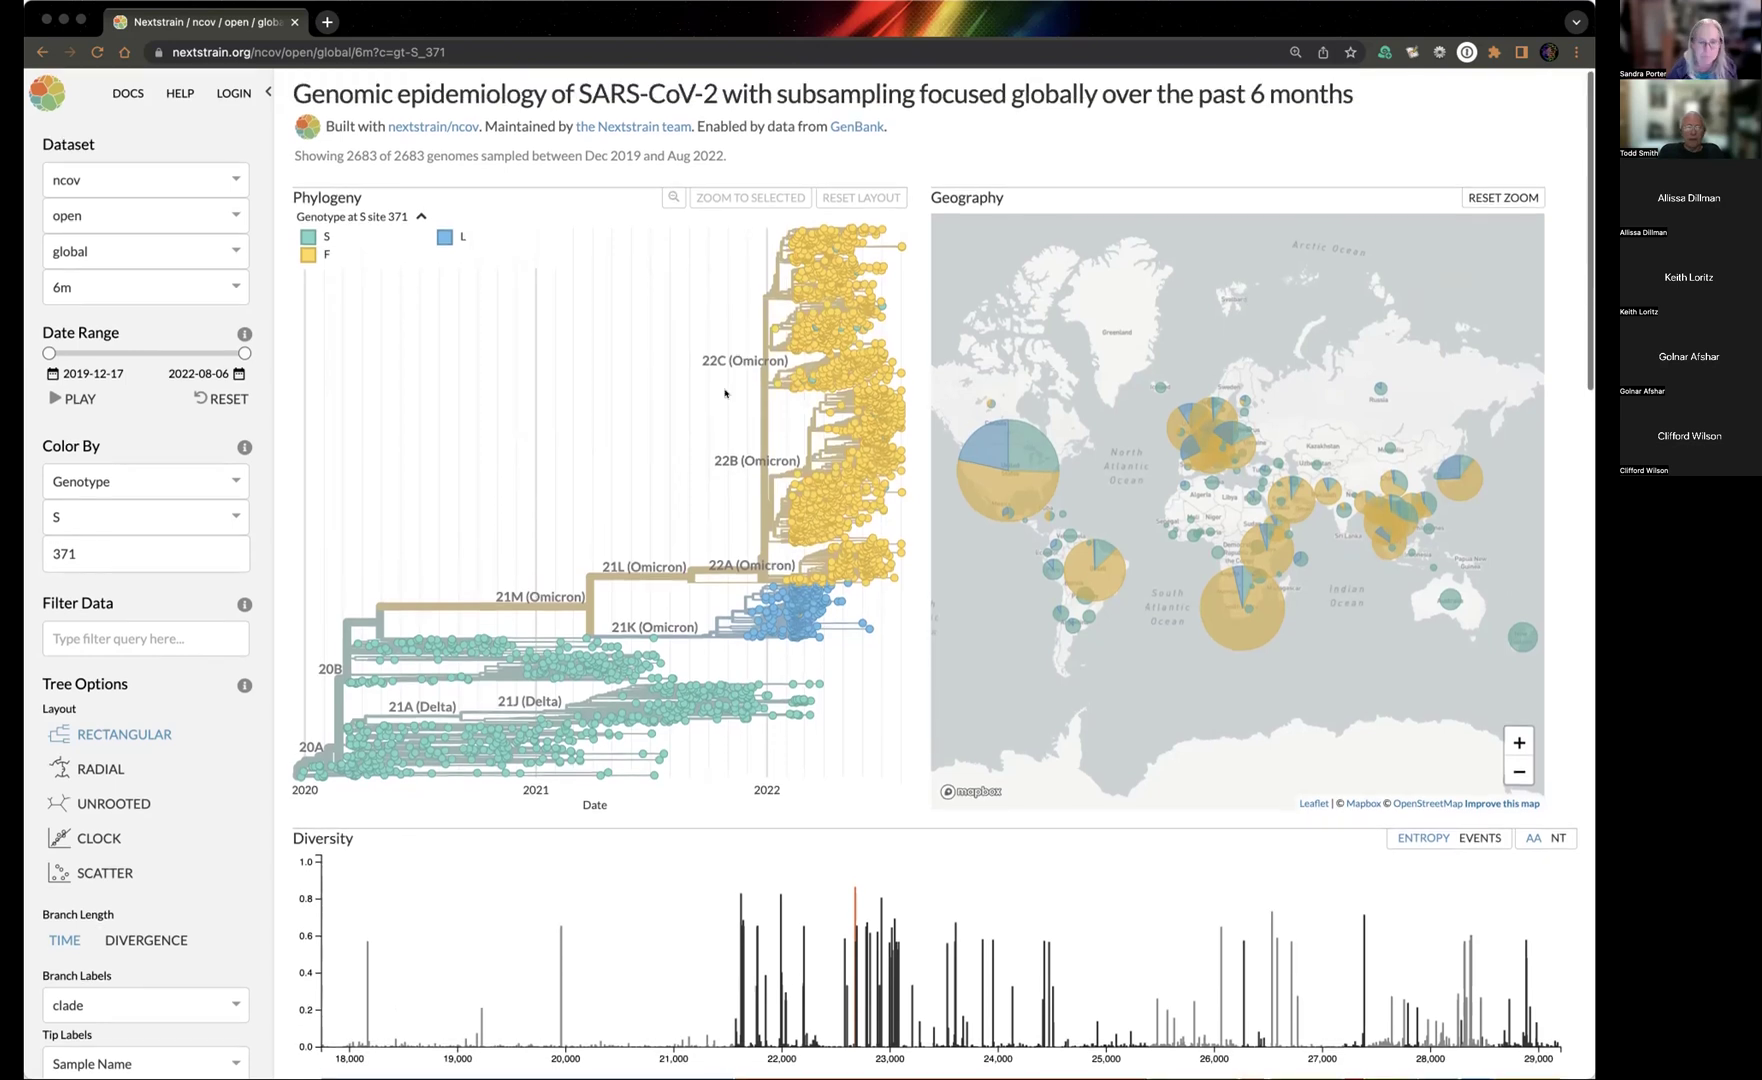
Enlarge the page to see the tree closely and open the details of the BRA/LACENAL-270228628/2022 tip.
key(ctrl+minus)
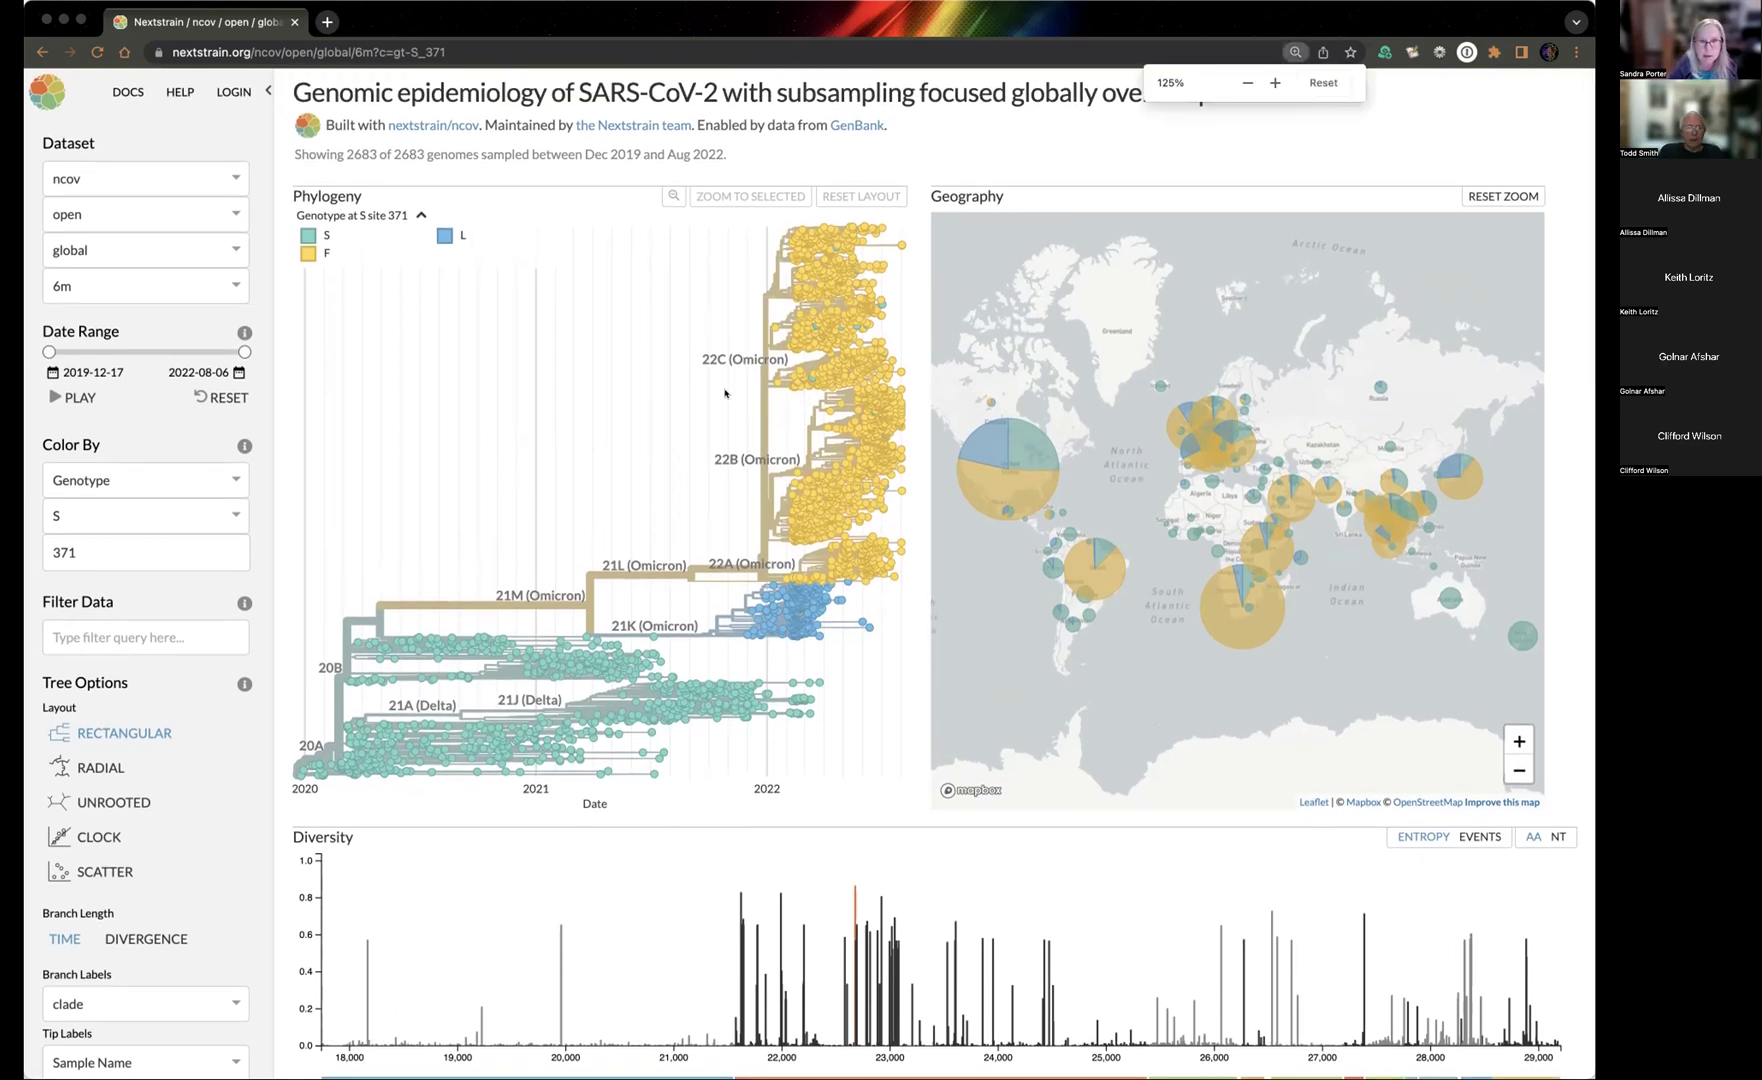
key(super+plus)
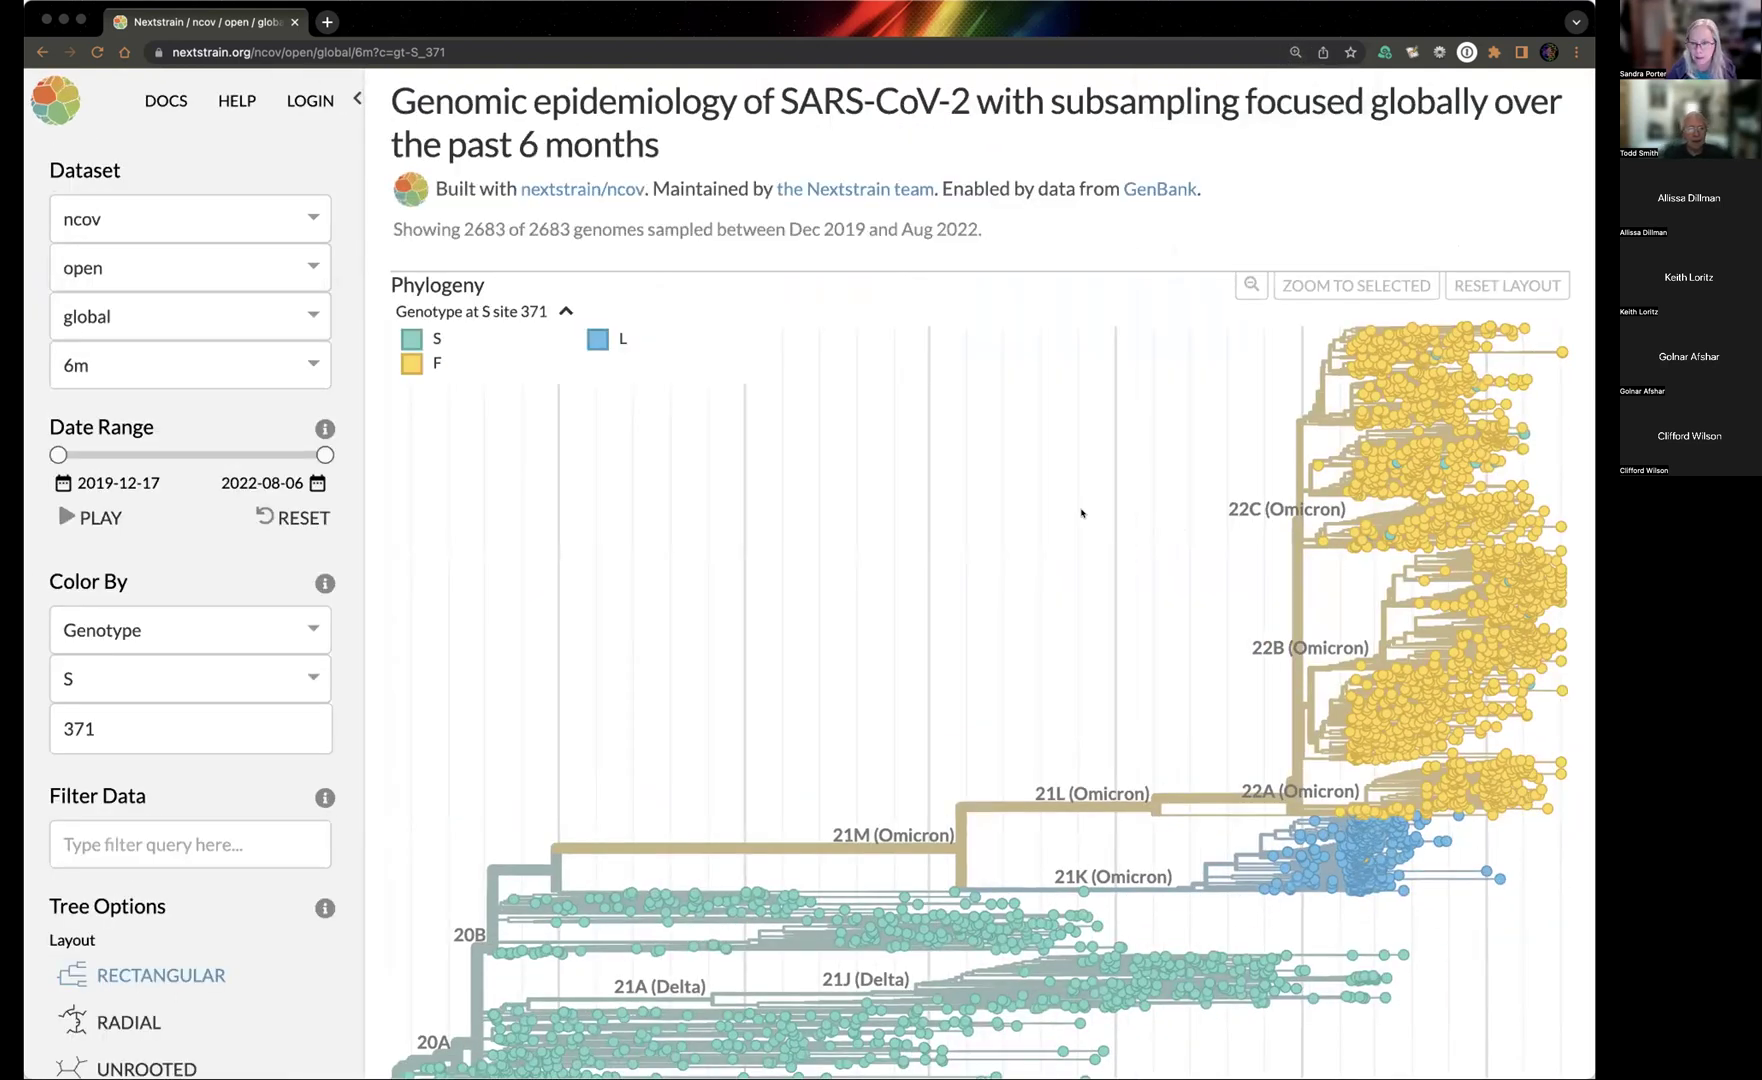
mouse_move(1523, 433)
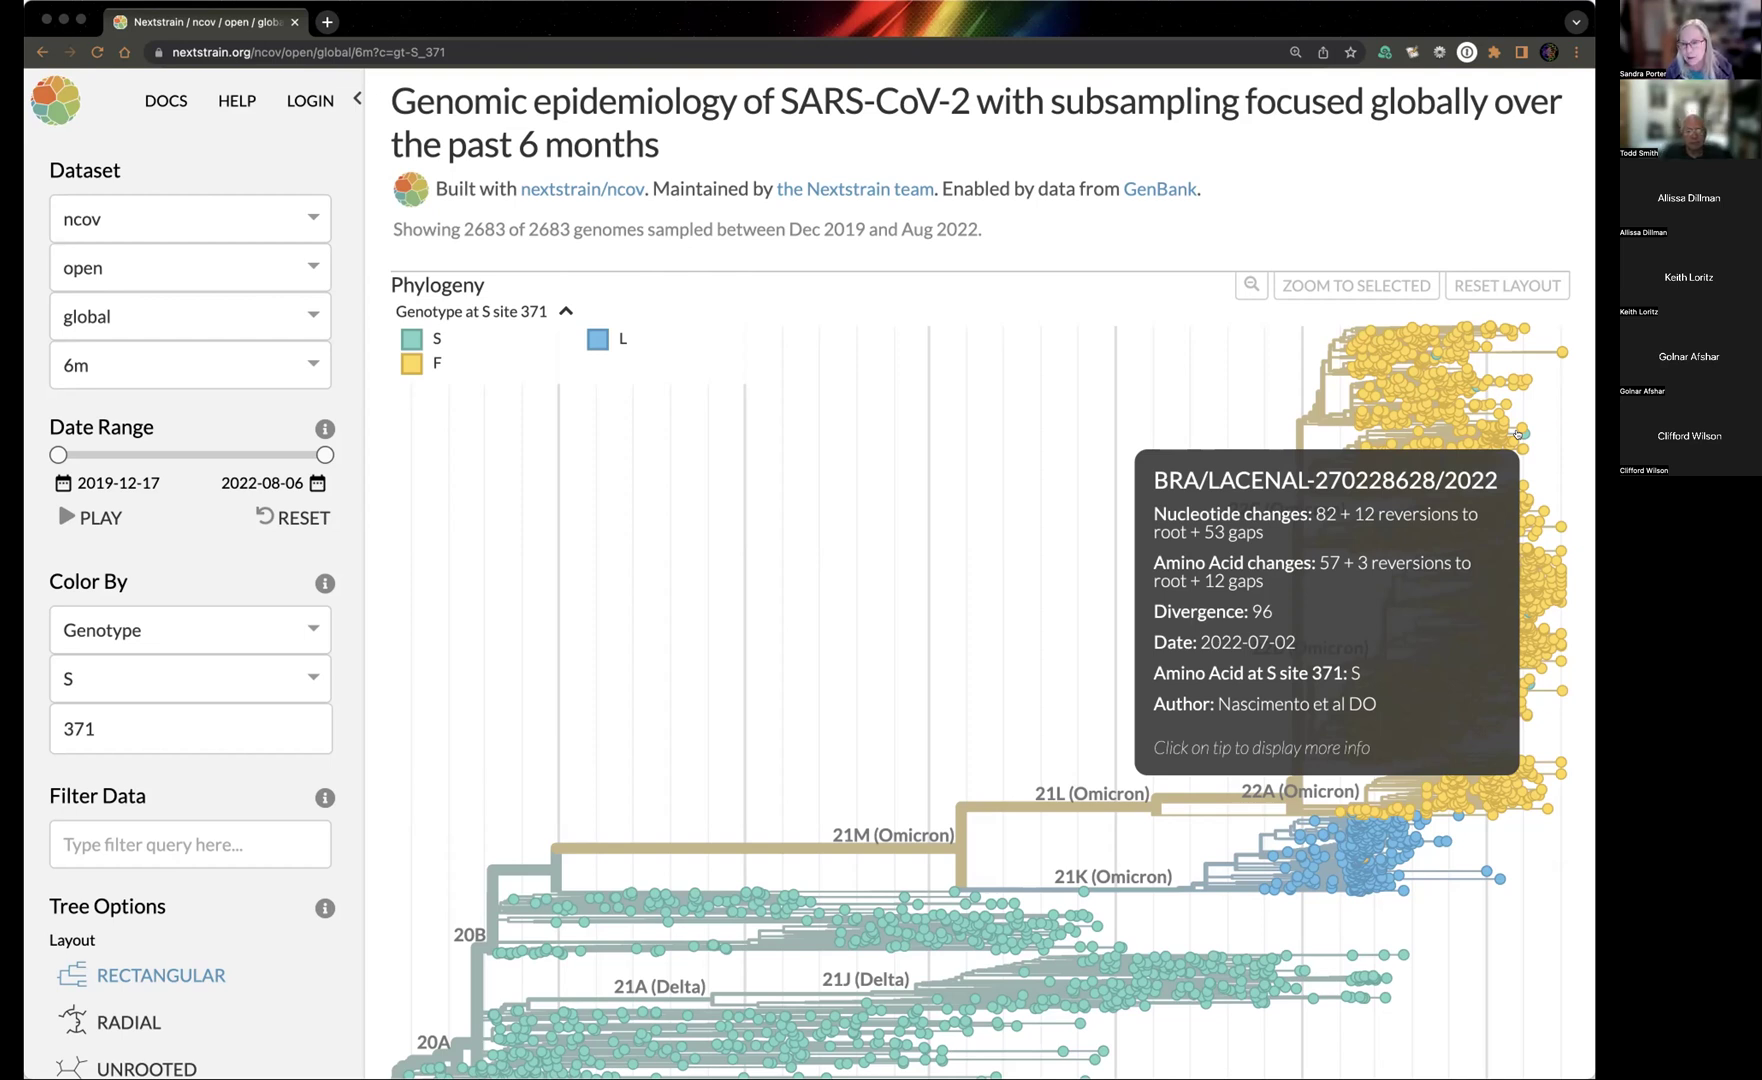
click(1518, 433)
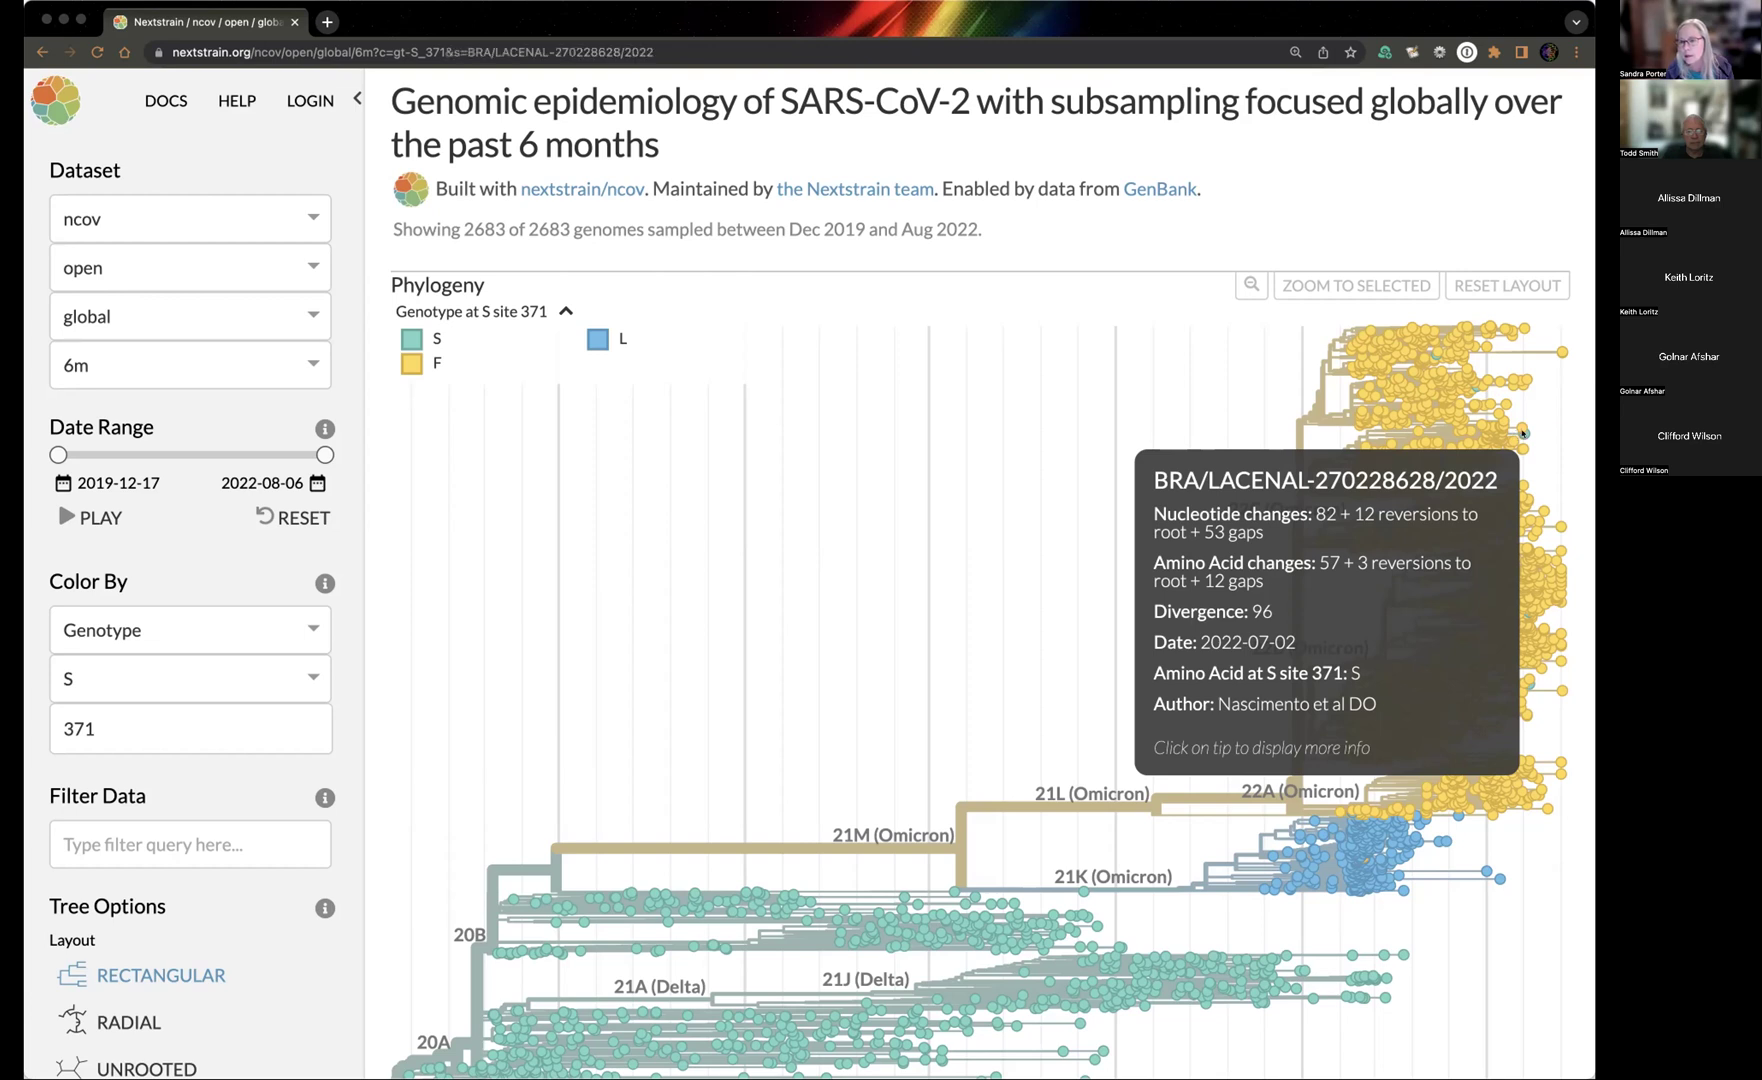
Review the sample's collection metadata and its sequence changes from root for each gene, and close the details.
scroll(1034, 808, down, 5)
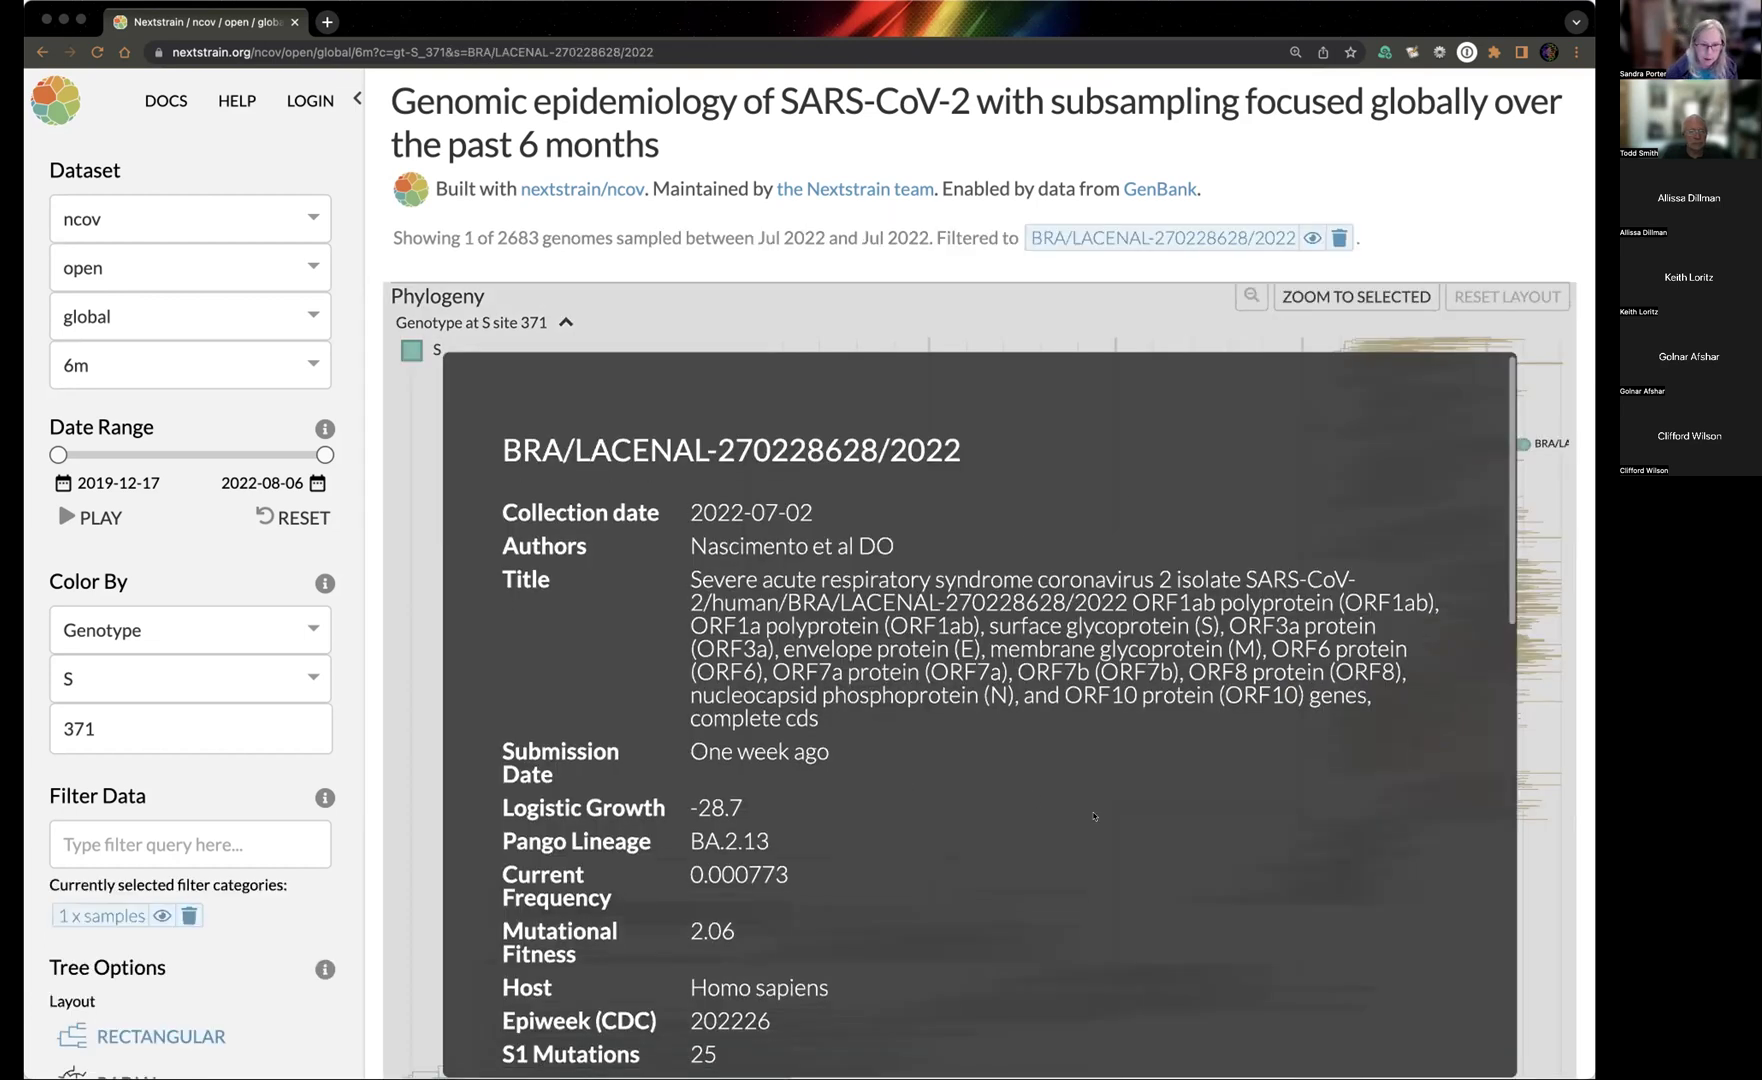
scroll(1093, 816, up, 3)
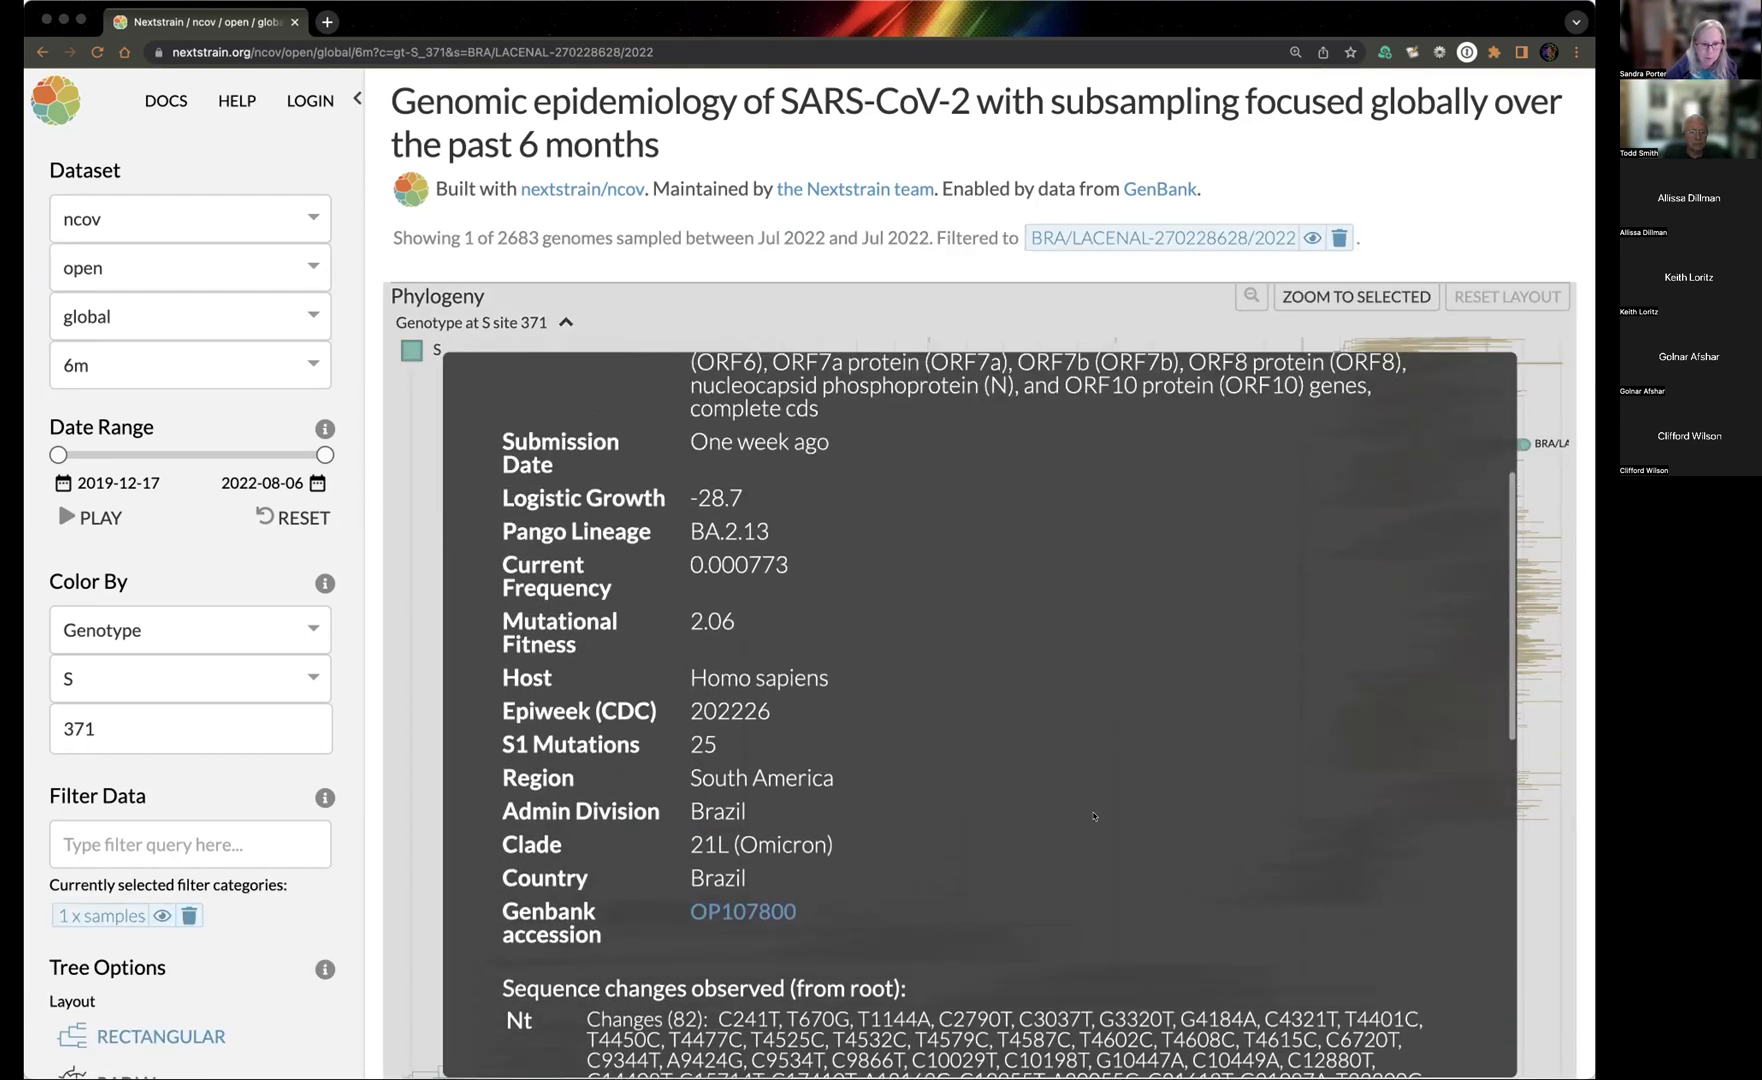
scroll(1093, 816, up, 2)
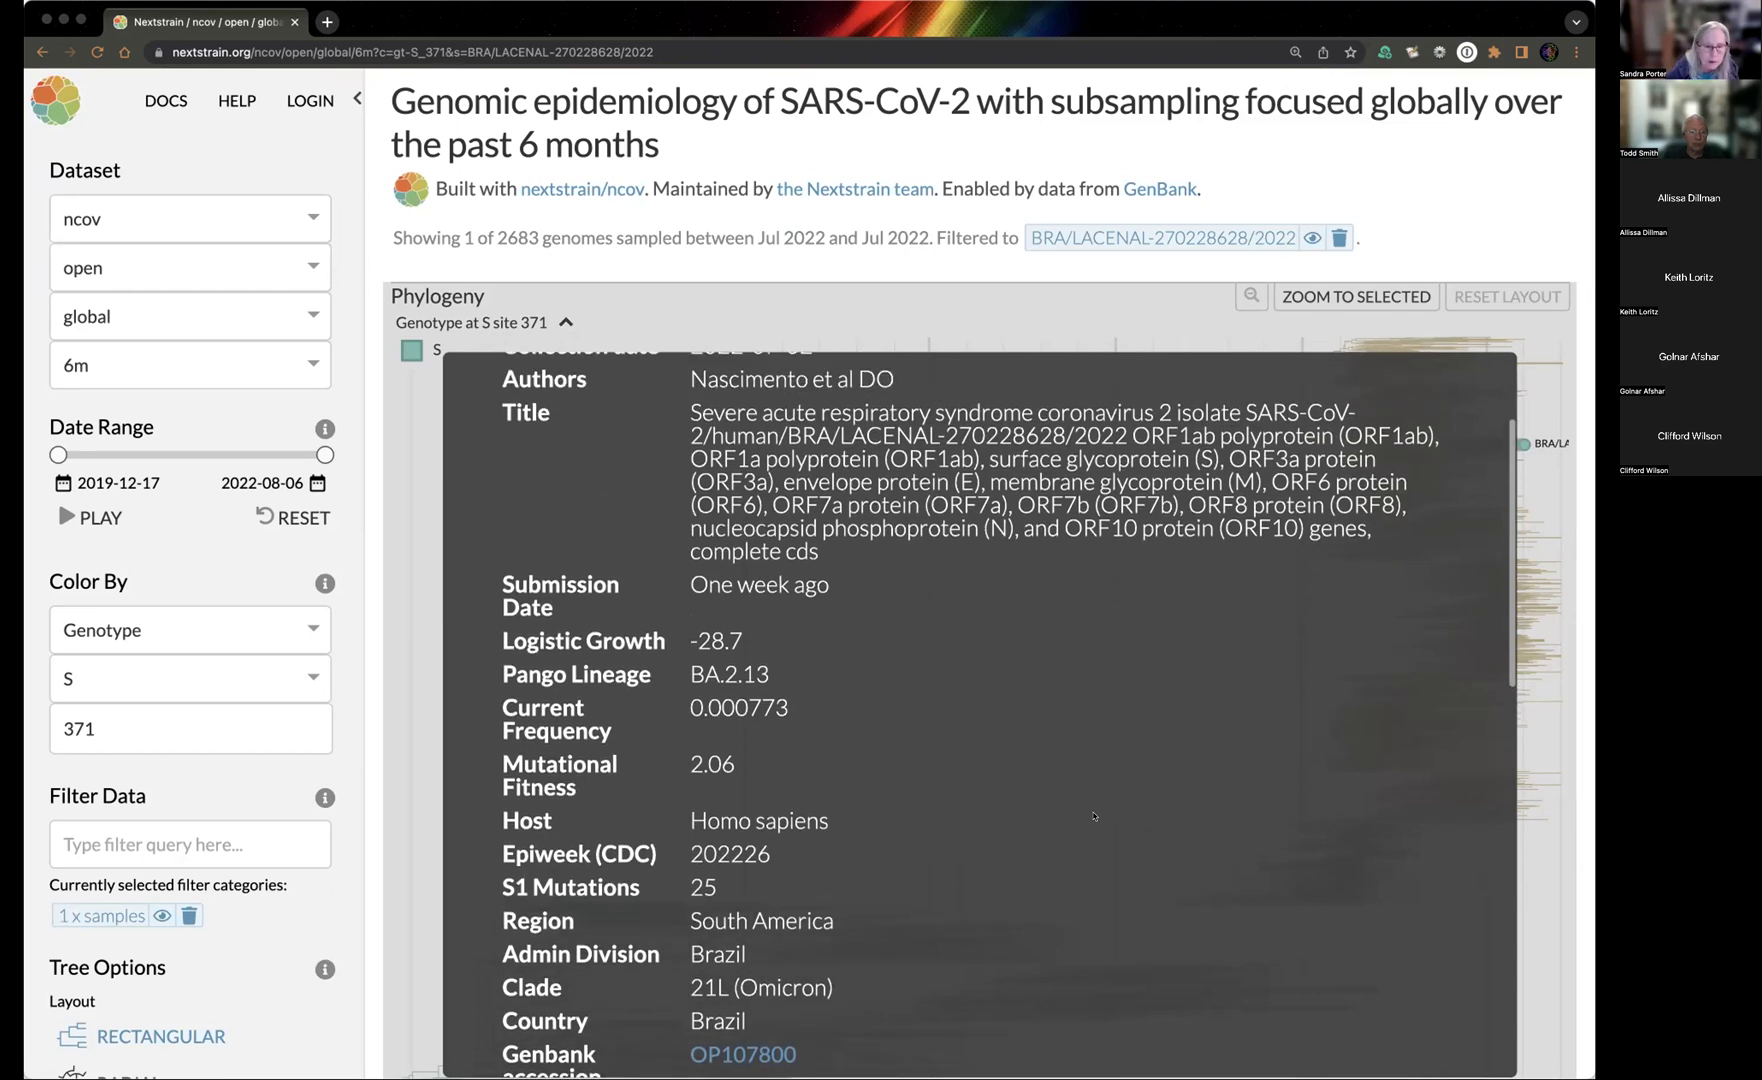
scroll(1093, 820, up, 1)
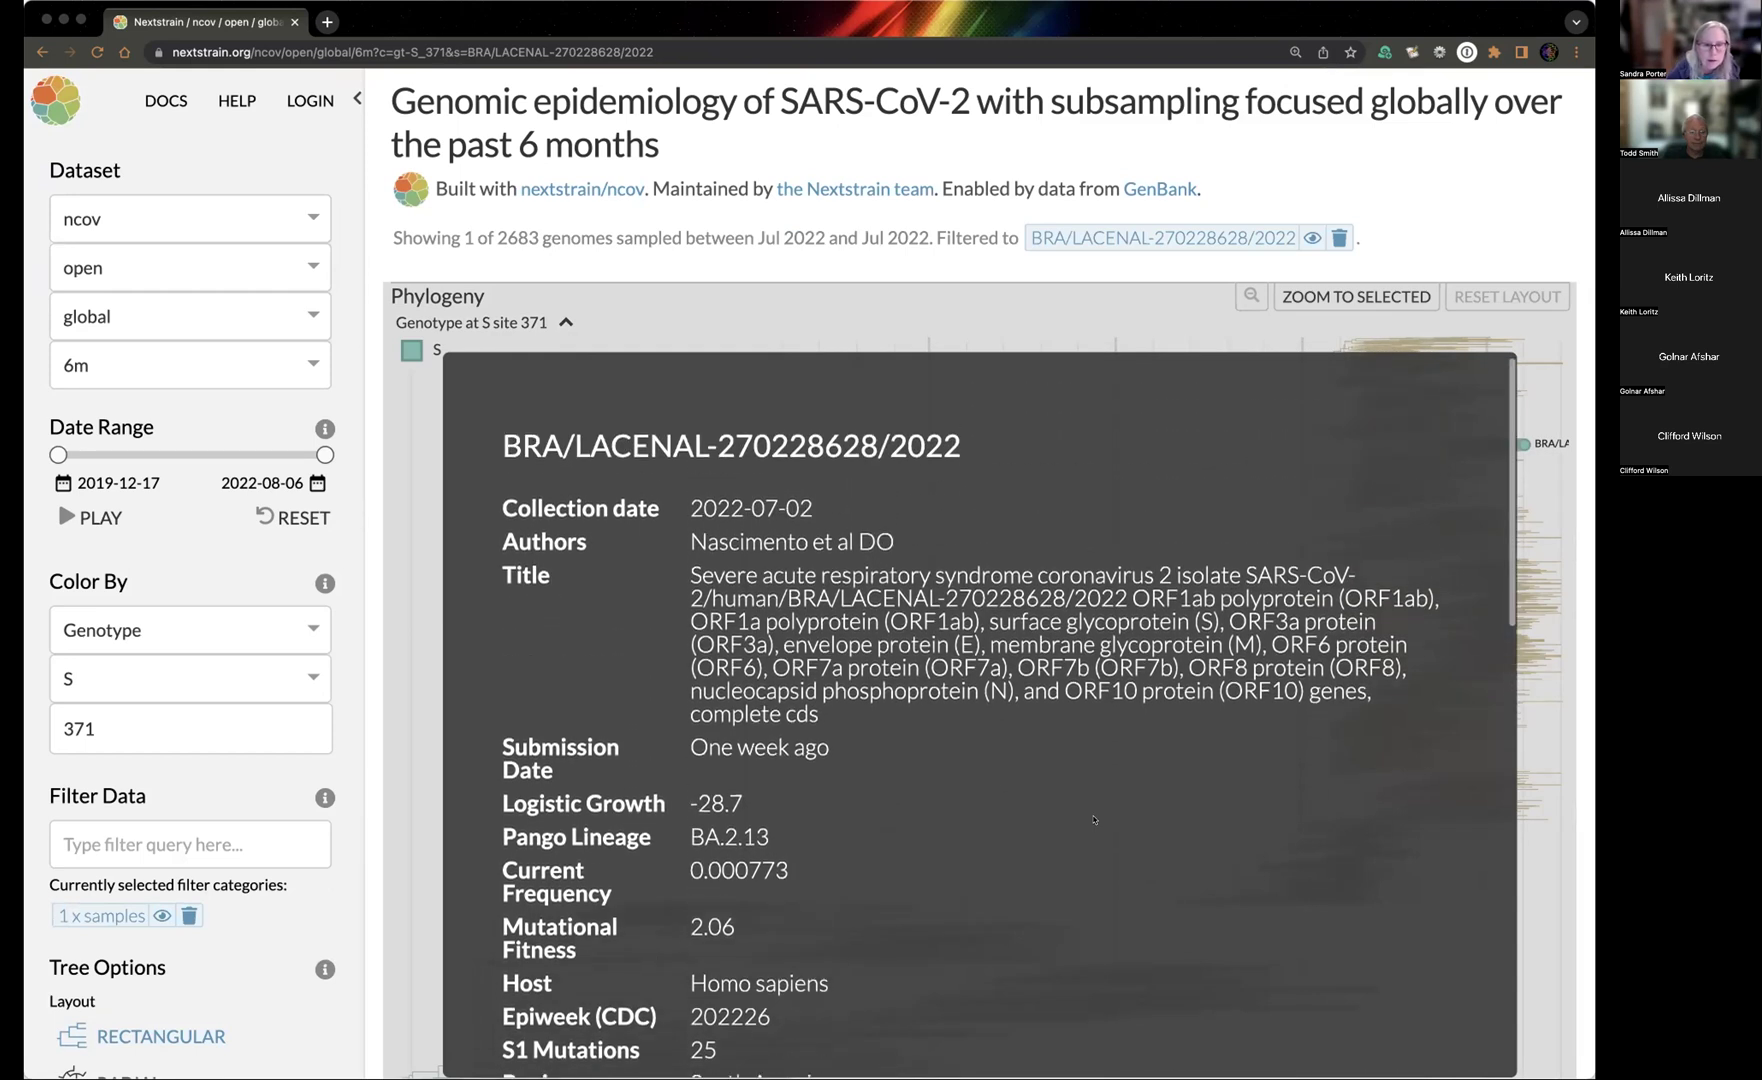
scroll(1093, 820, down, 3)
scroll(1093, 820, down, 8)
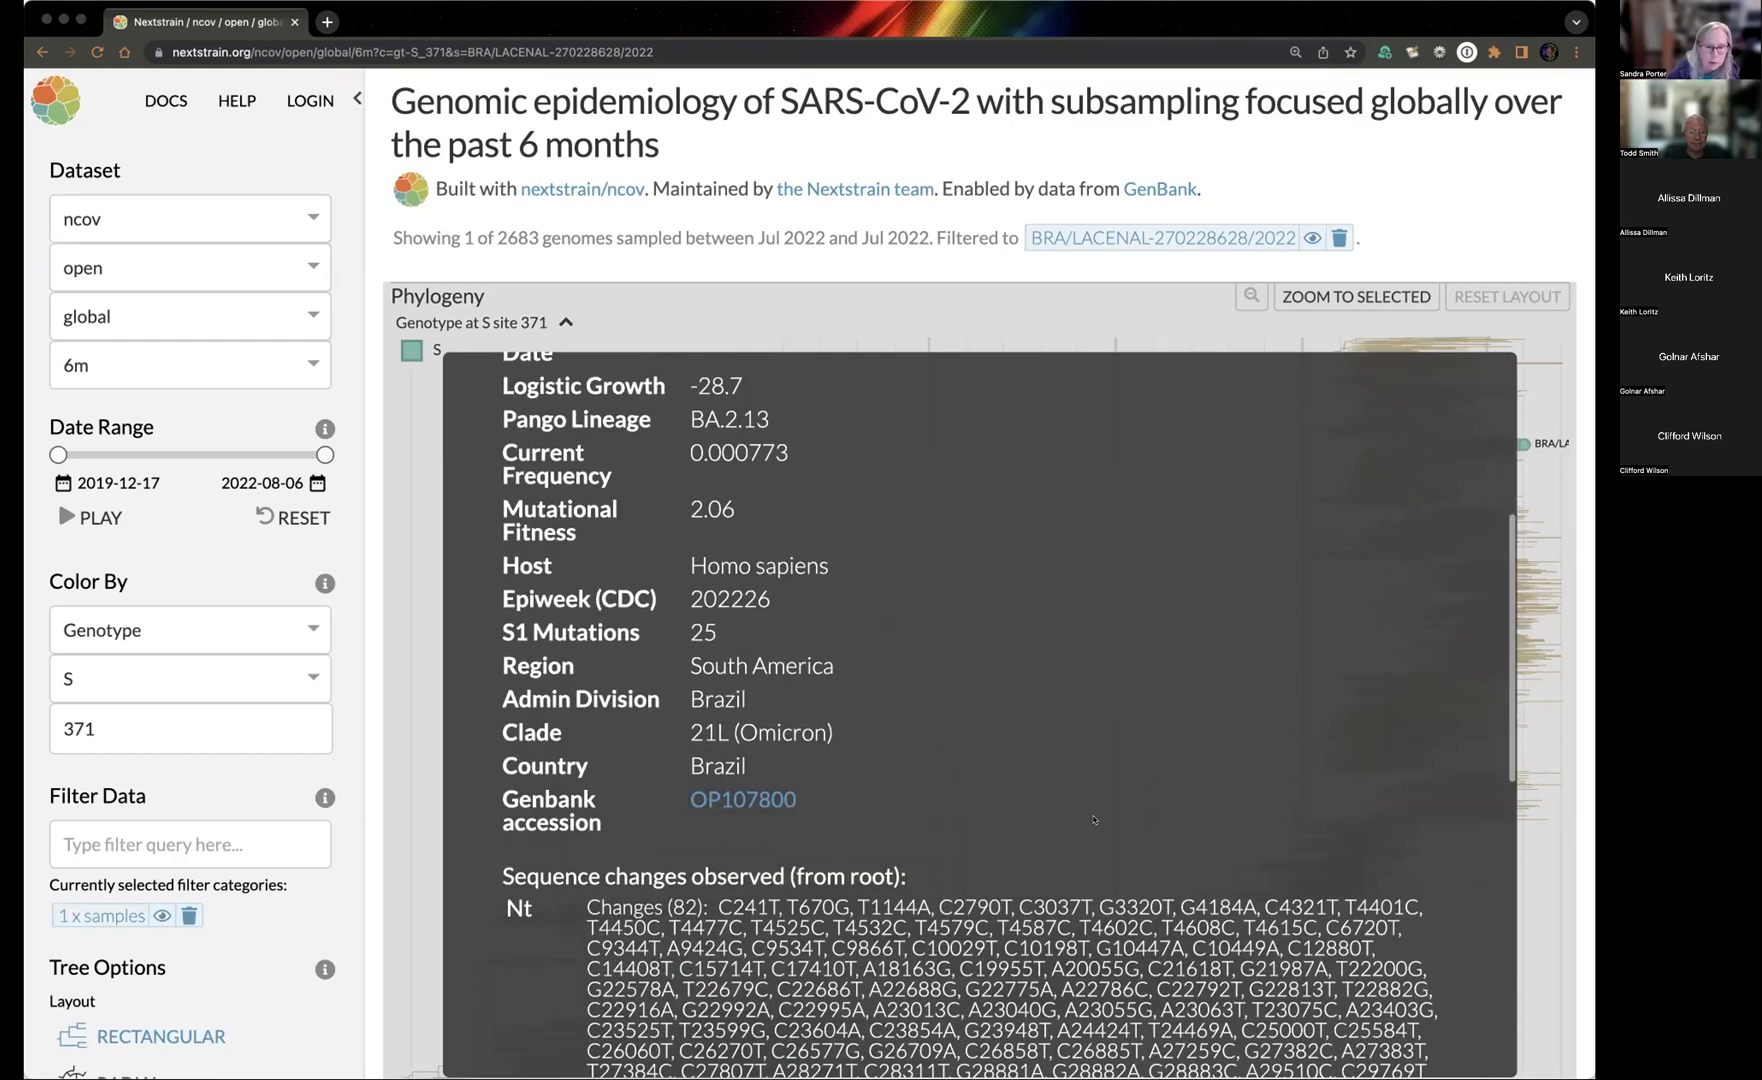
scroll(1093, 820, down, 1)
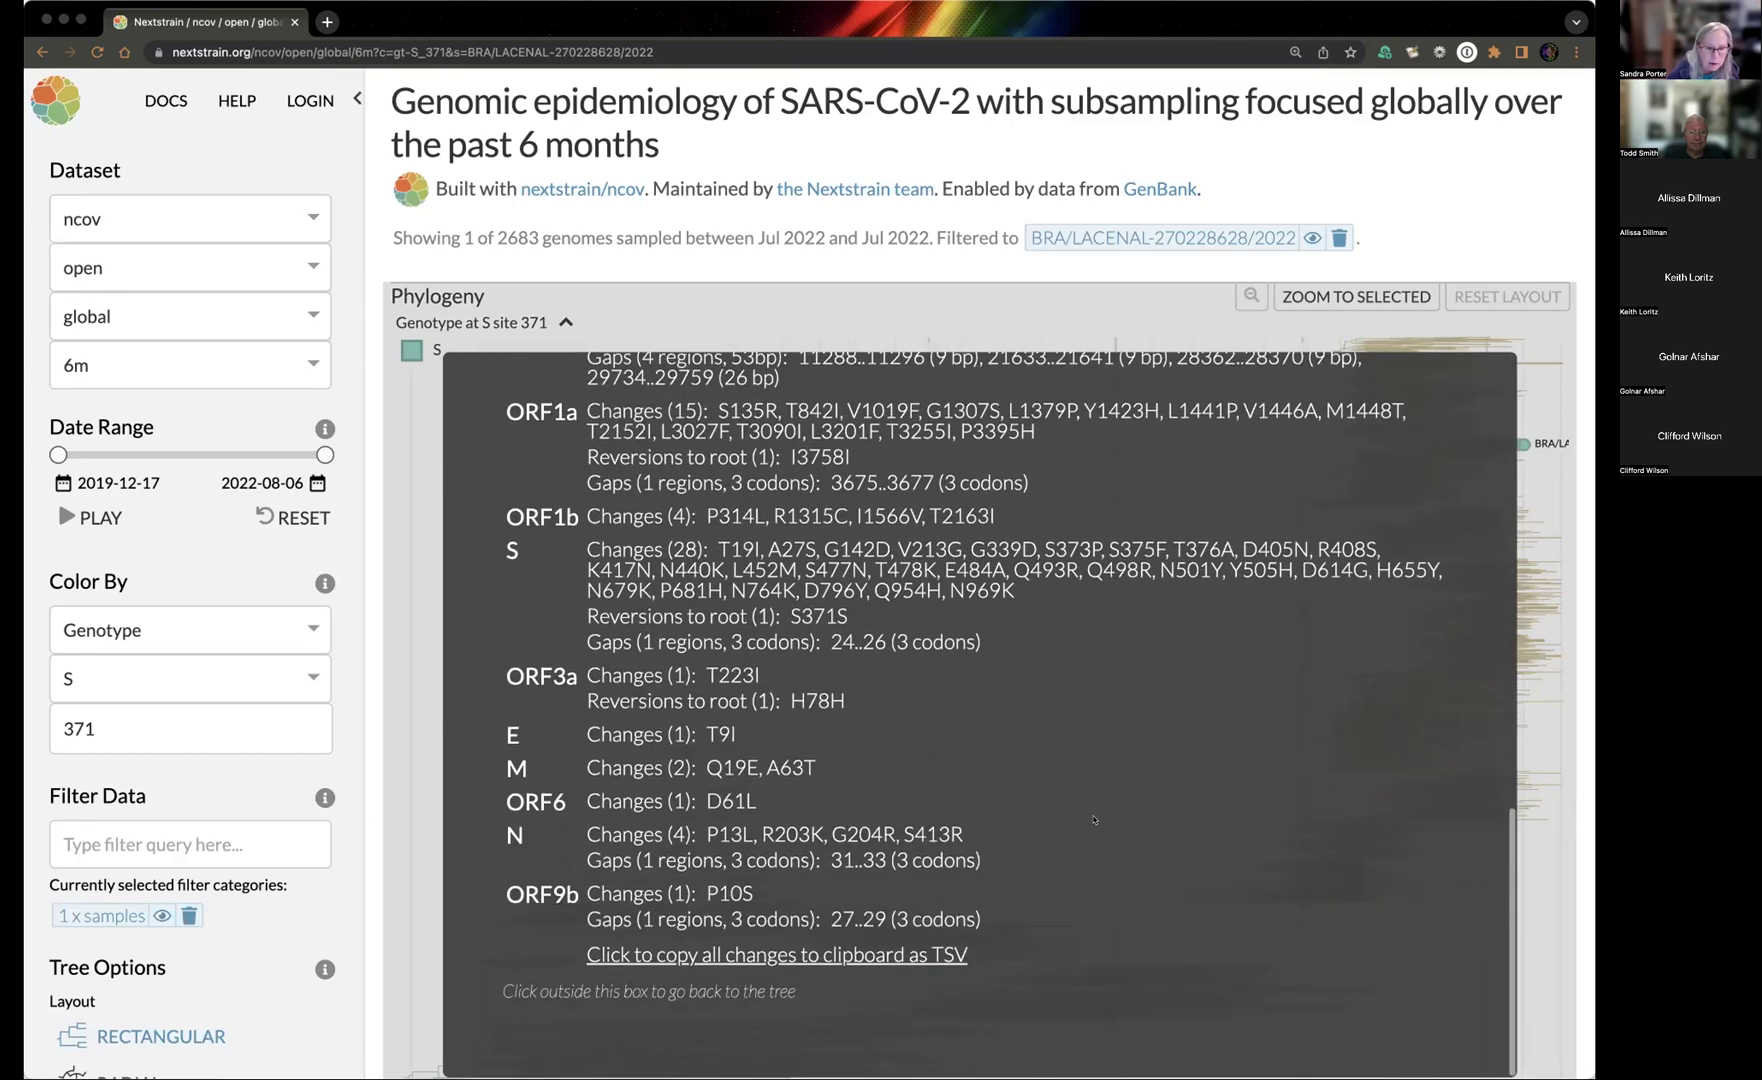
scroll(1110, 832, up, 8)
scroll(1124, 845, up, 3)
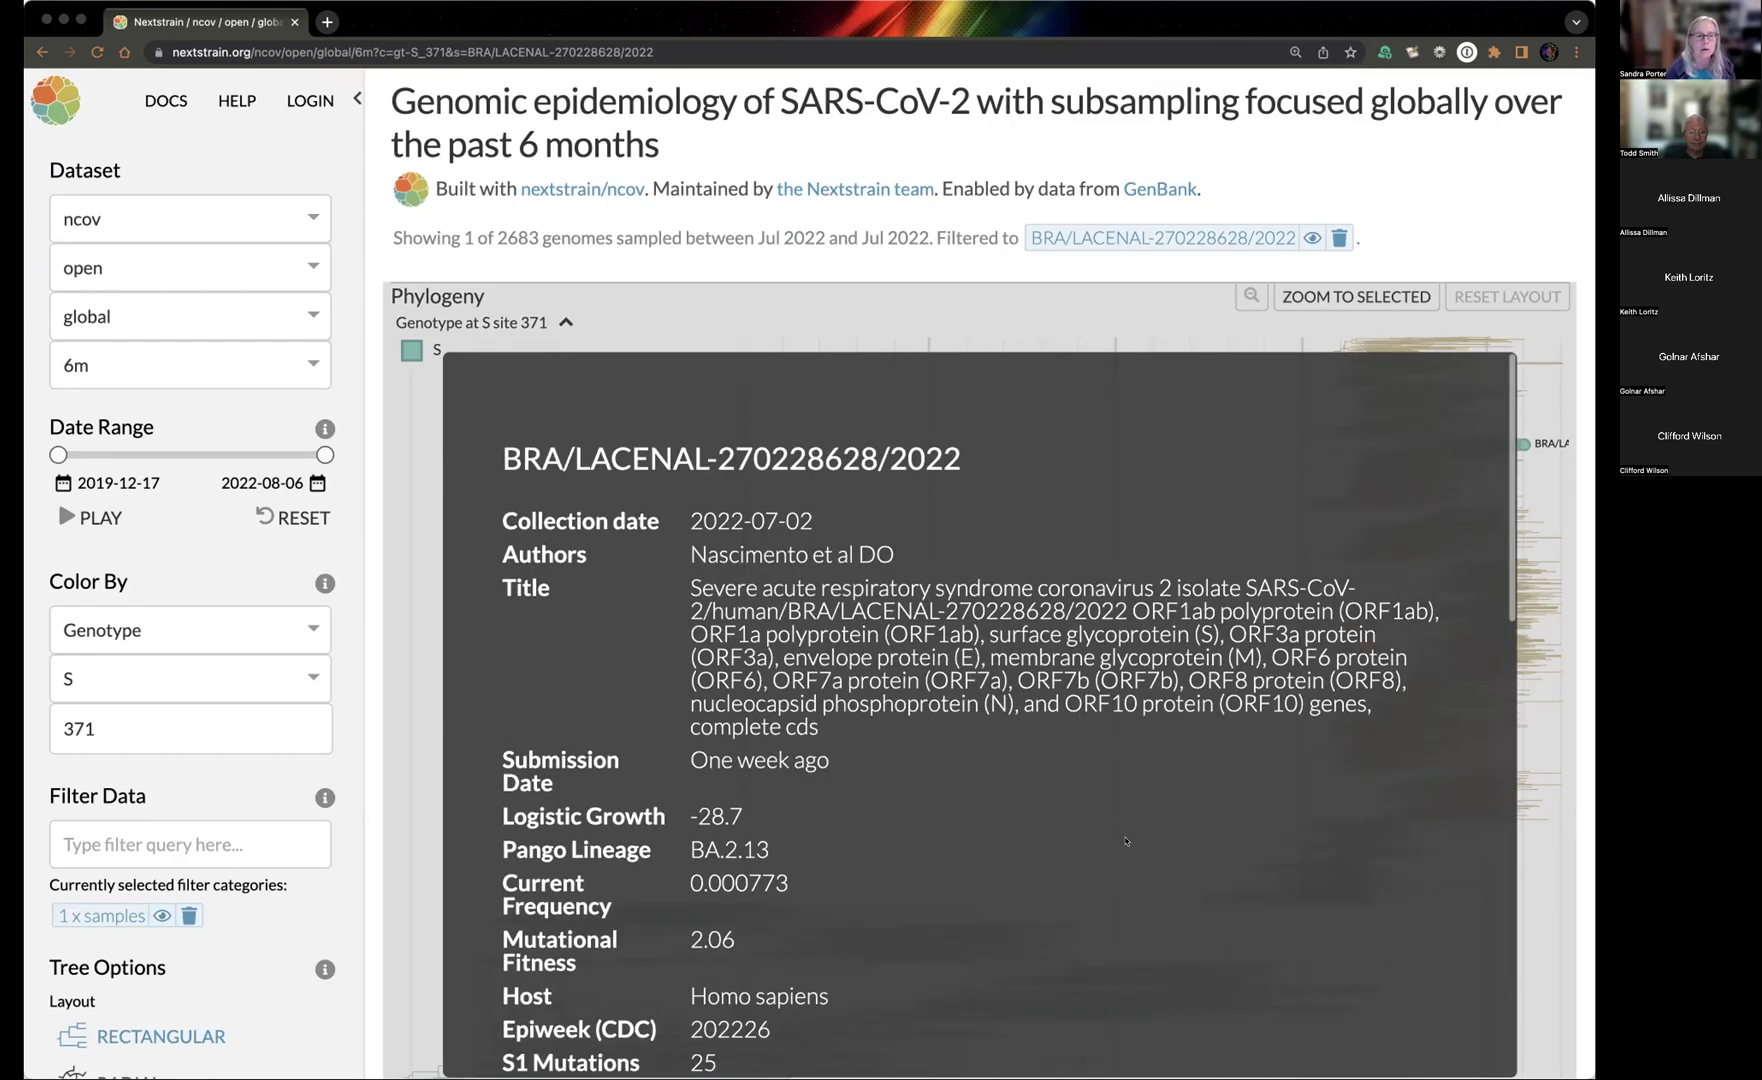
click(978, 313)
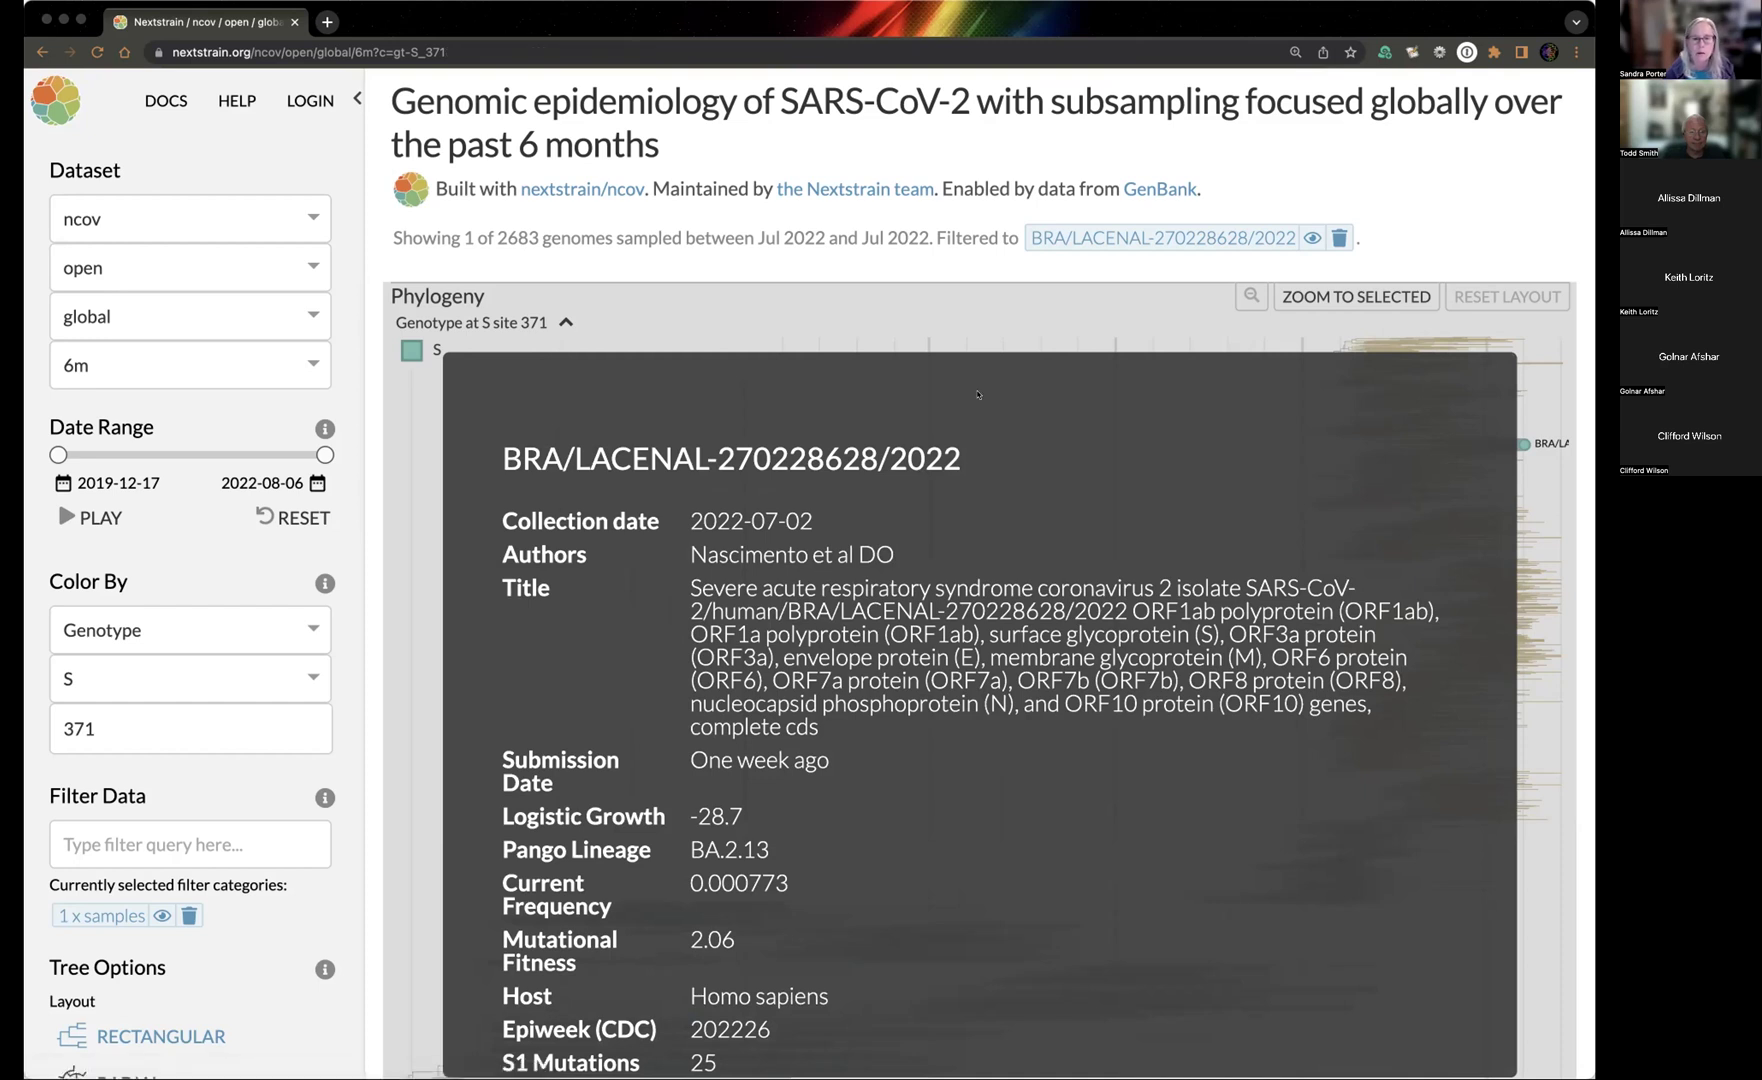
click(978, 394)
Examine the tips and branches colored by S site 371 across the Omicron clades in the phylogeny.
mouse_move(1516, 447)
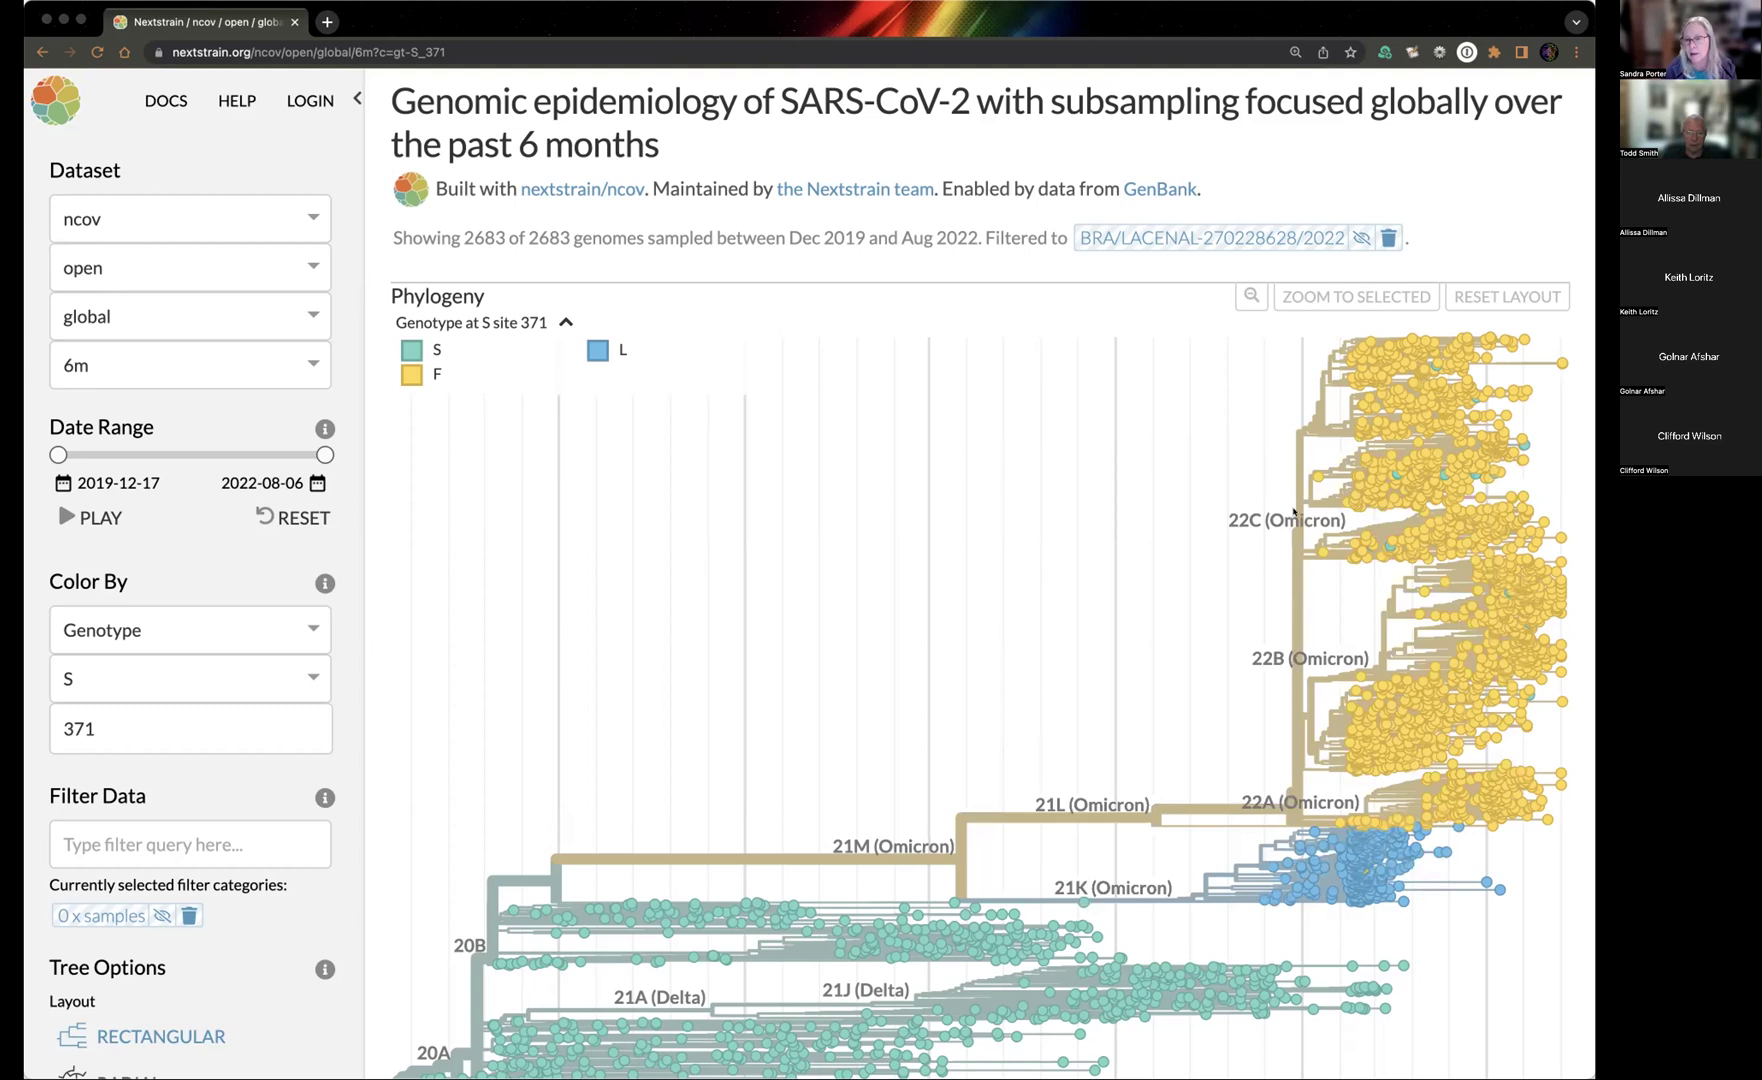
mouse_move(1293, 504)
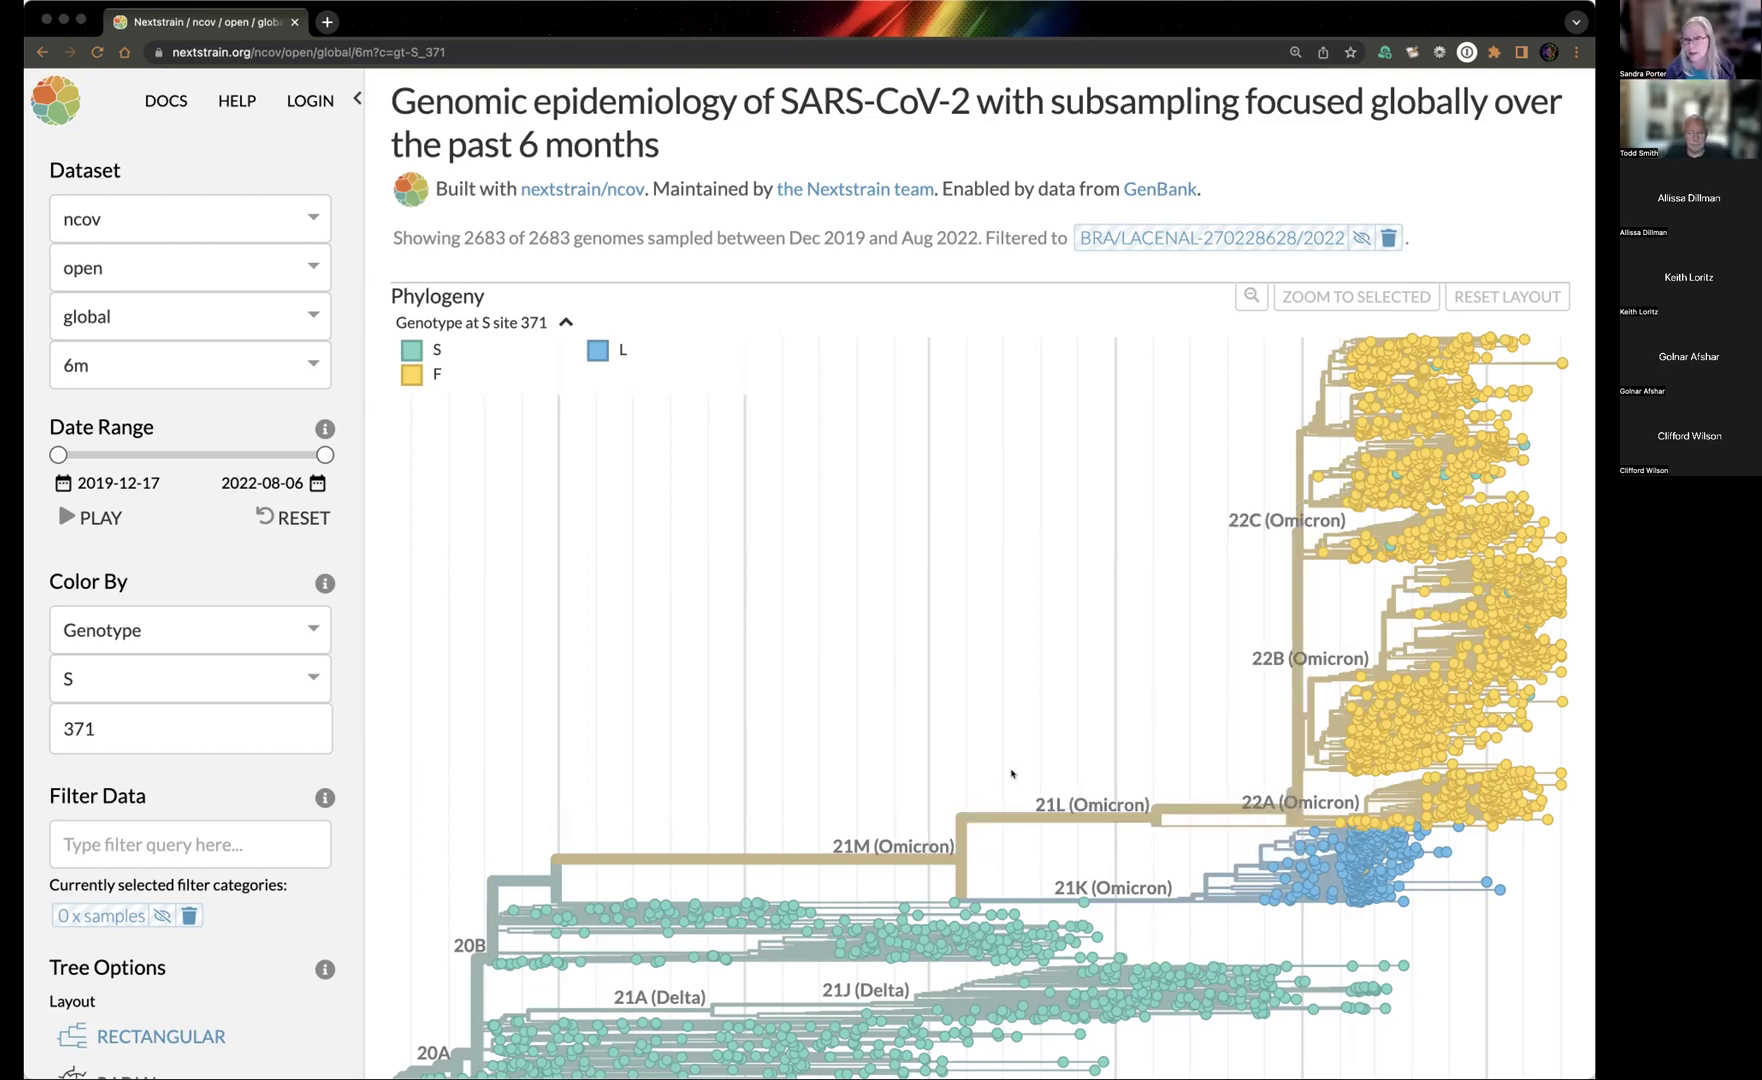
mouse_move(864, 903)
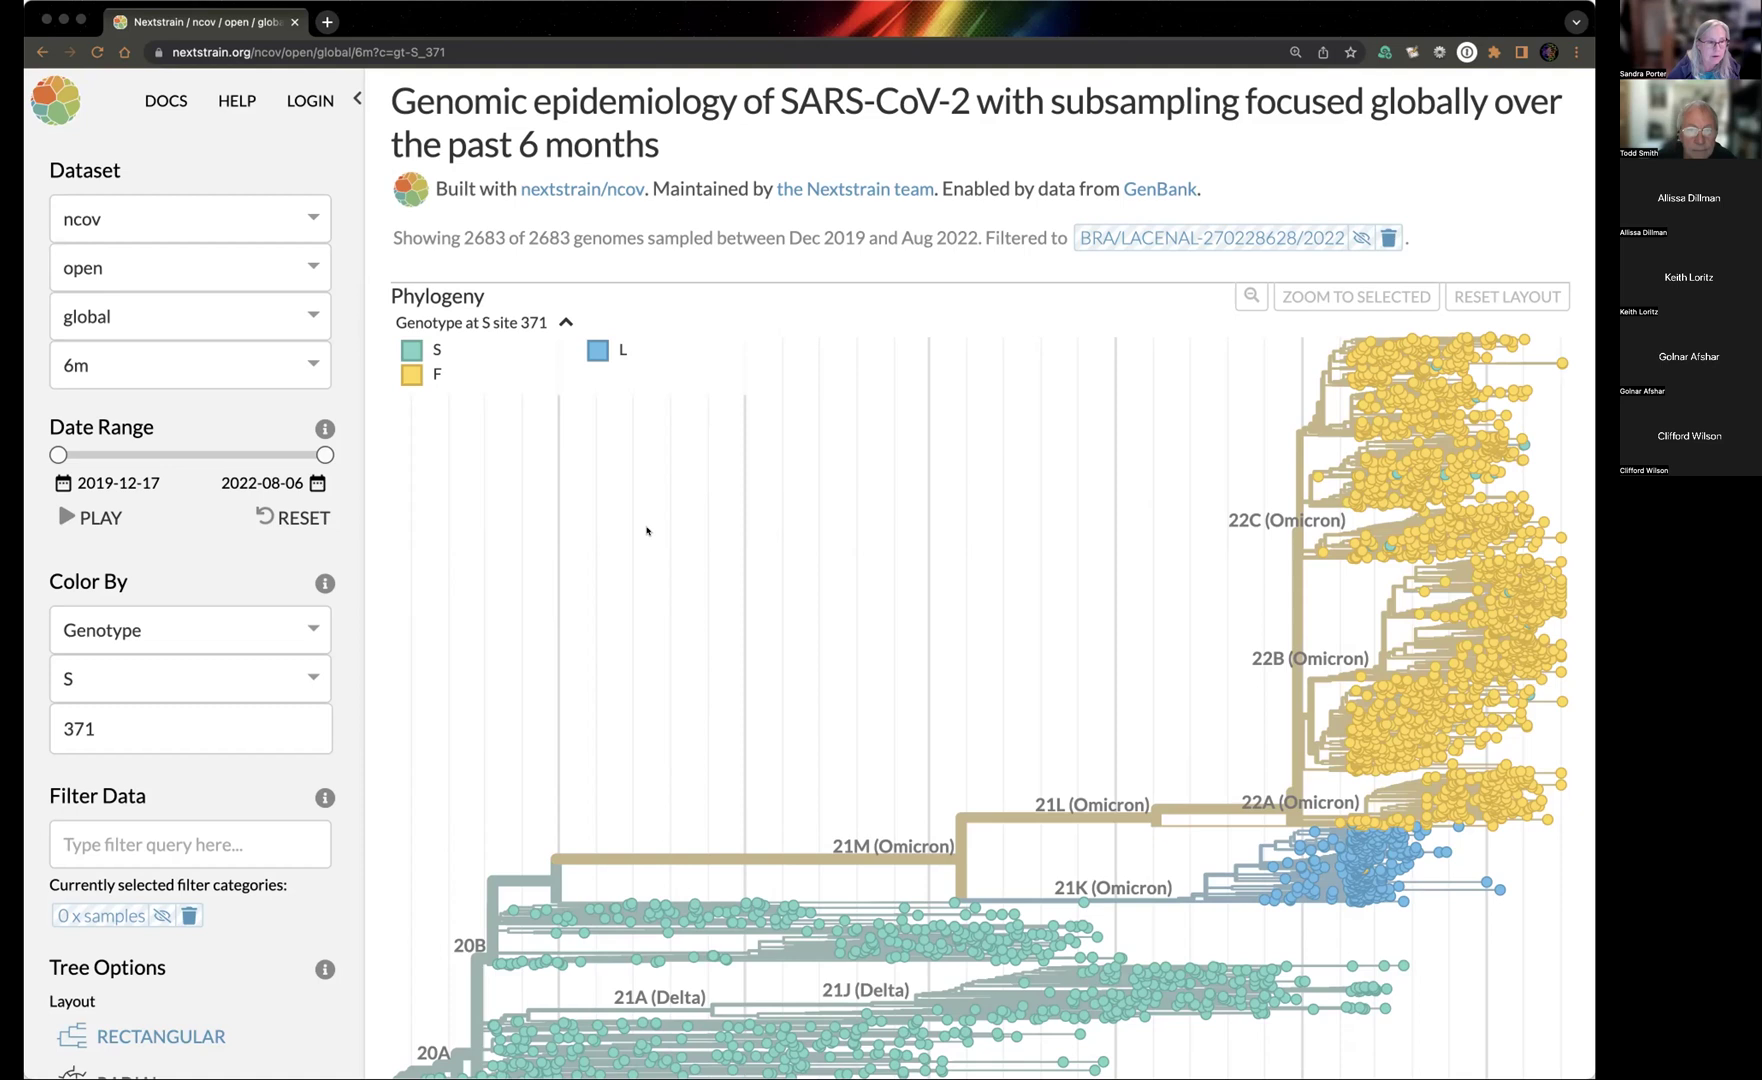
Review the dataset's available time spans, pathogens and regions, keeping the ncov, open, global and 6m selections.
scroll(499, 511, down, 1)
right_click(322, 360)
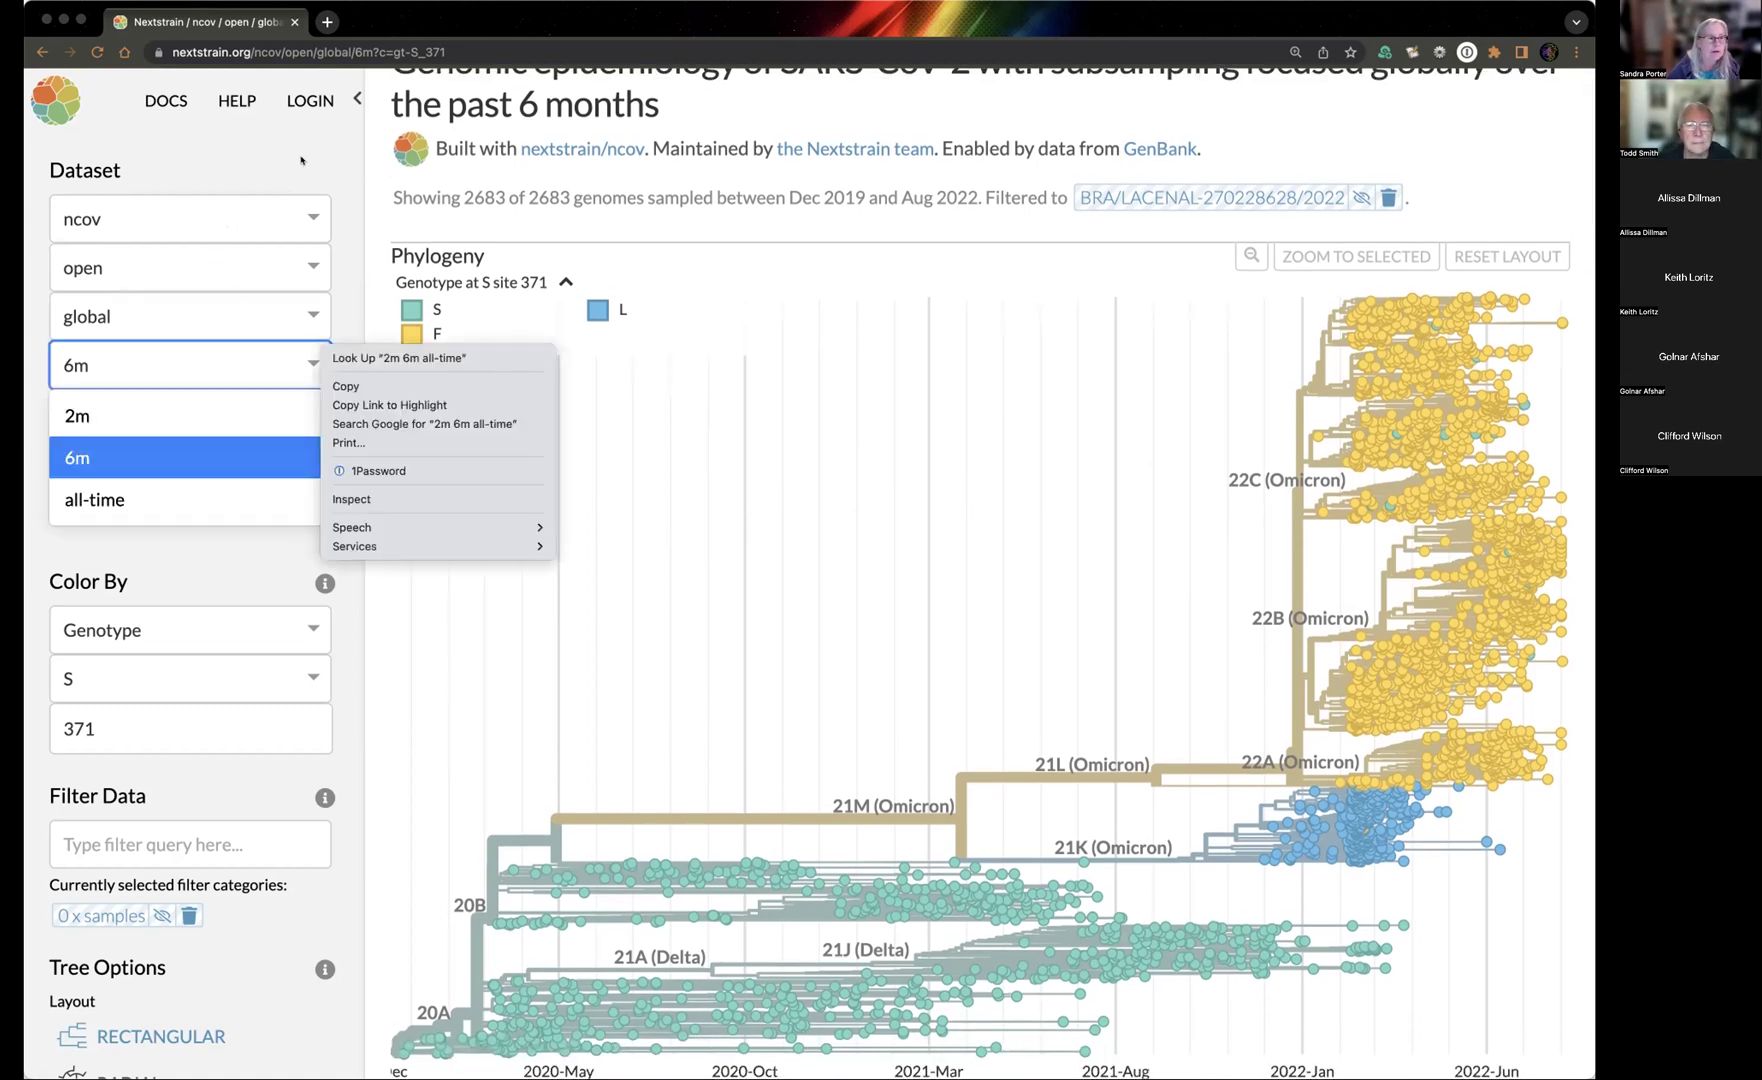
key(Escape)
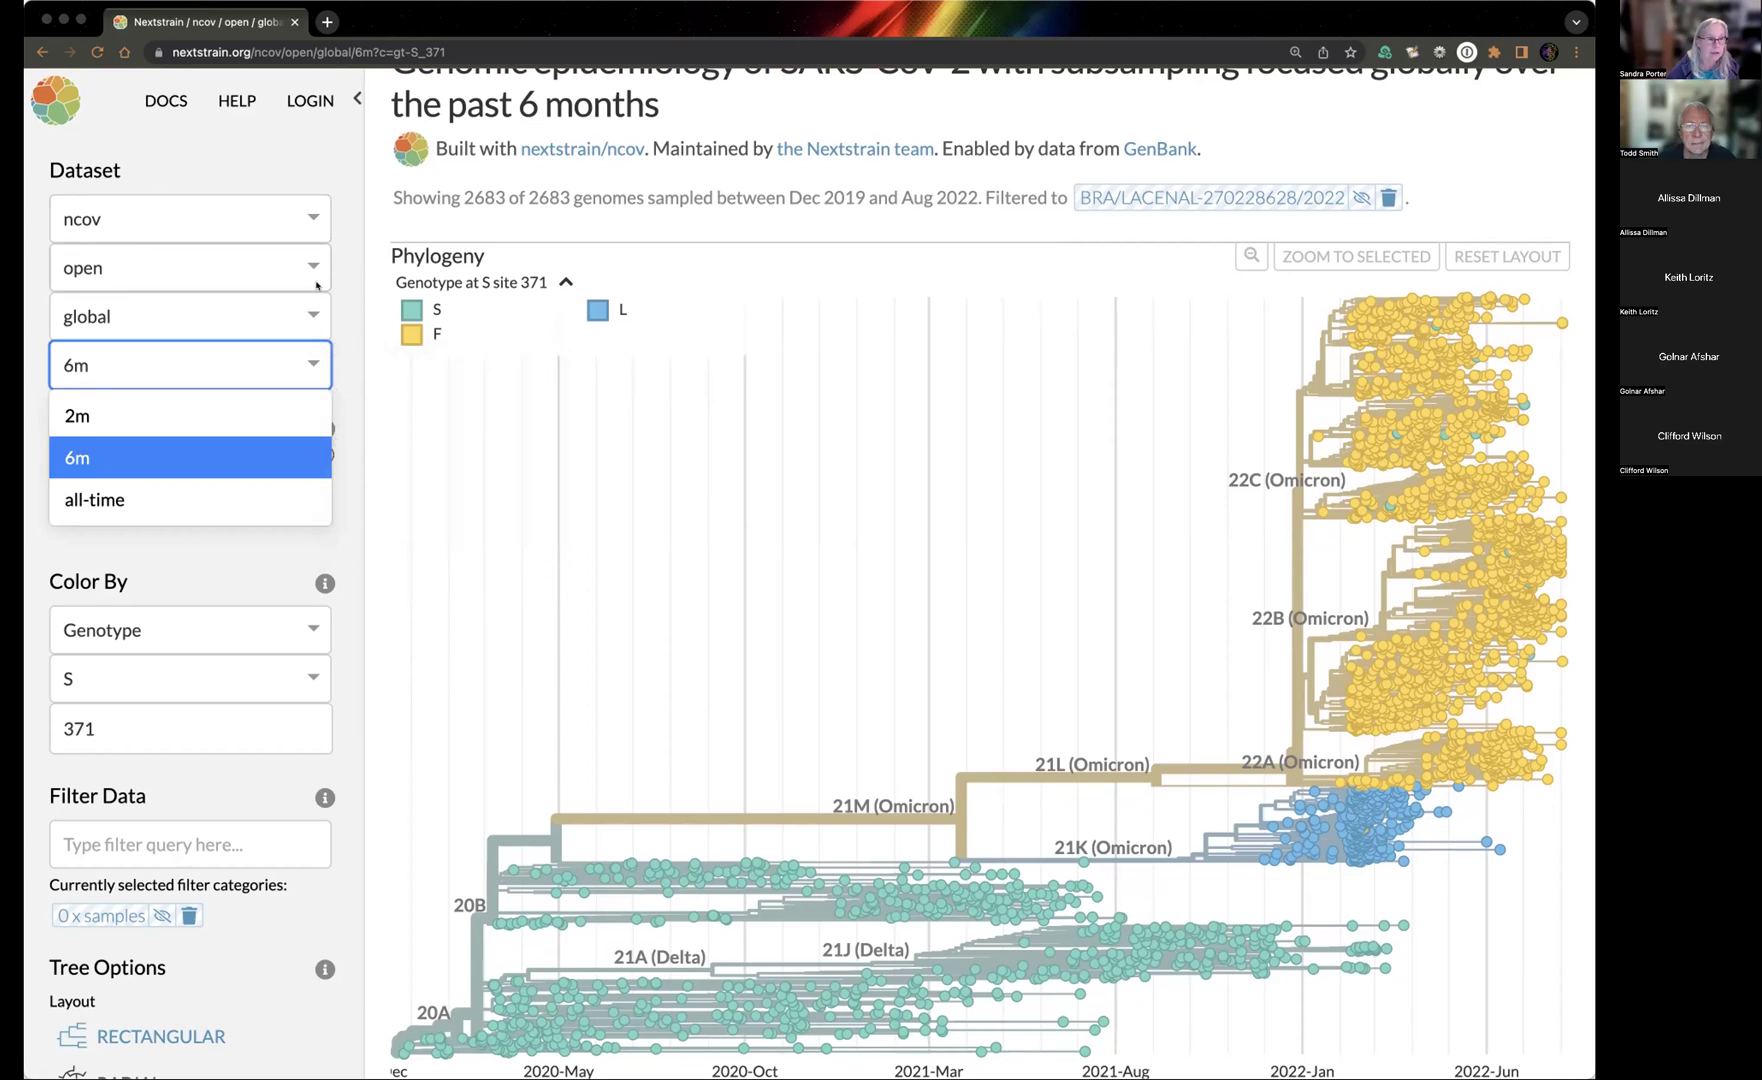
click(310, 214)
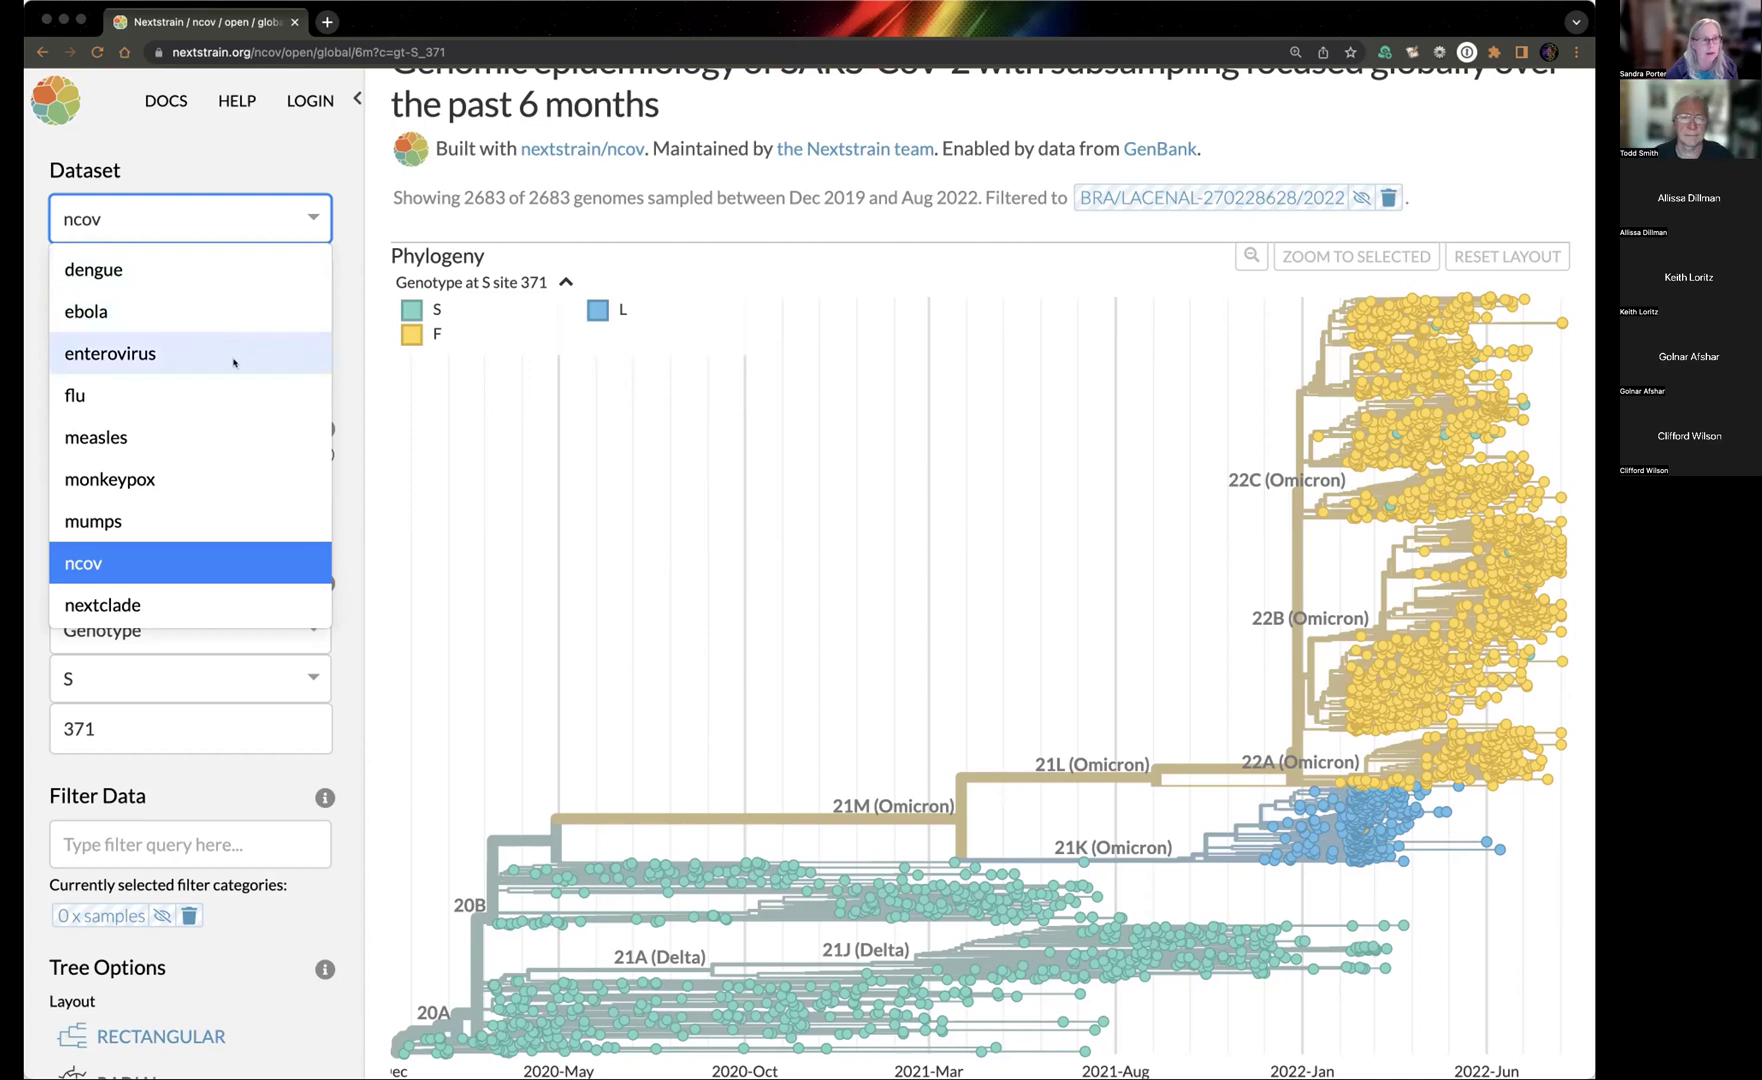
scroll(191, 527, down, 3)
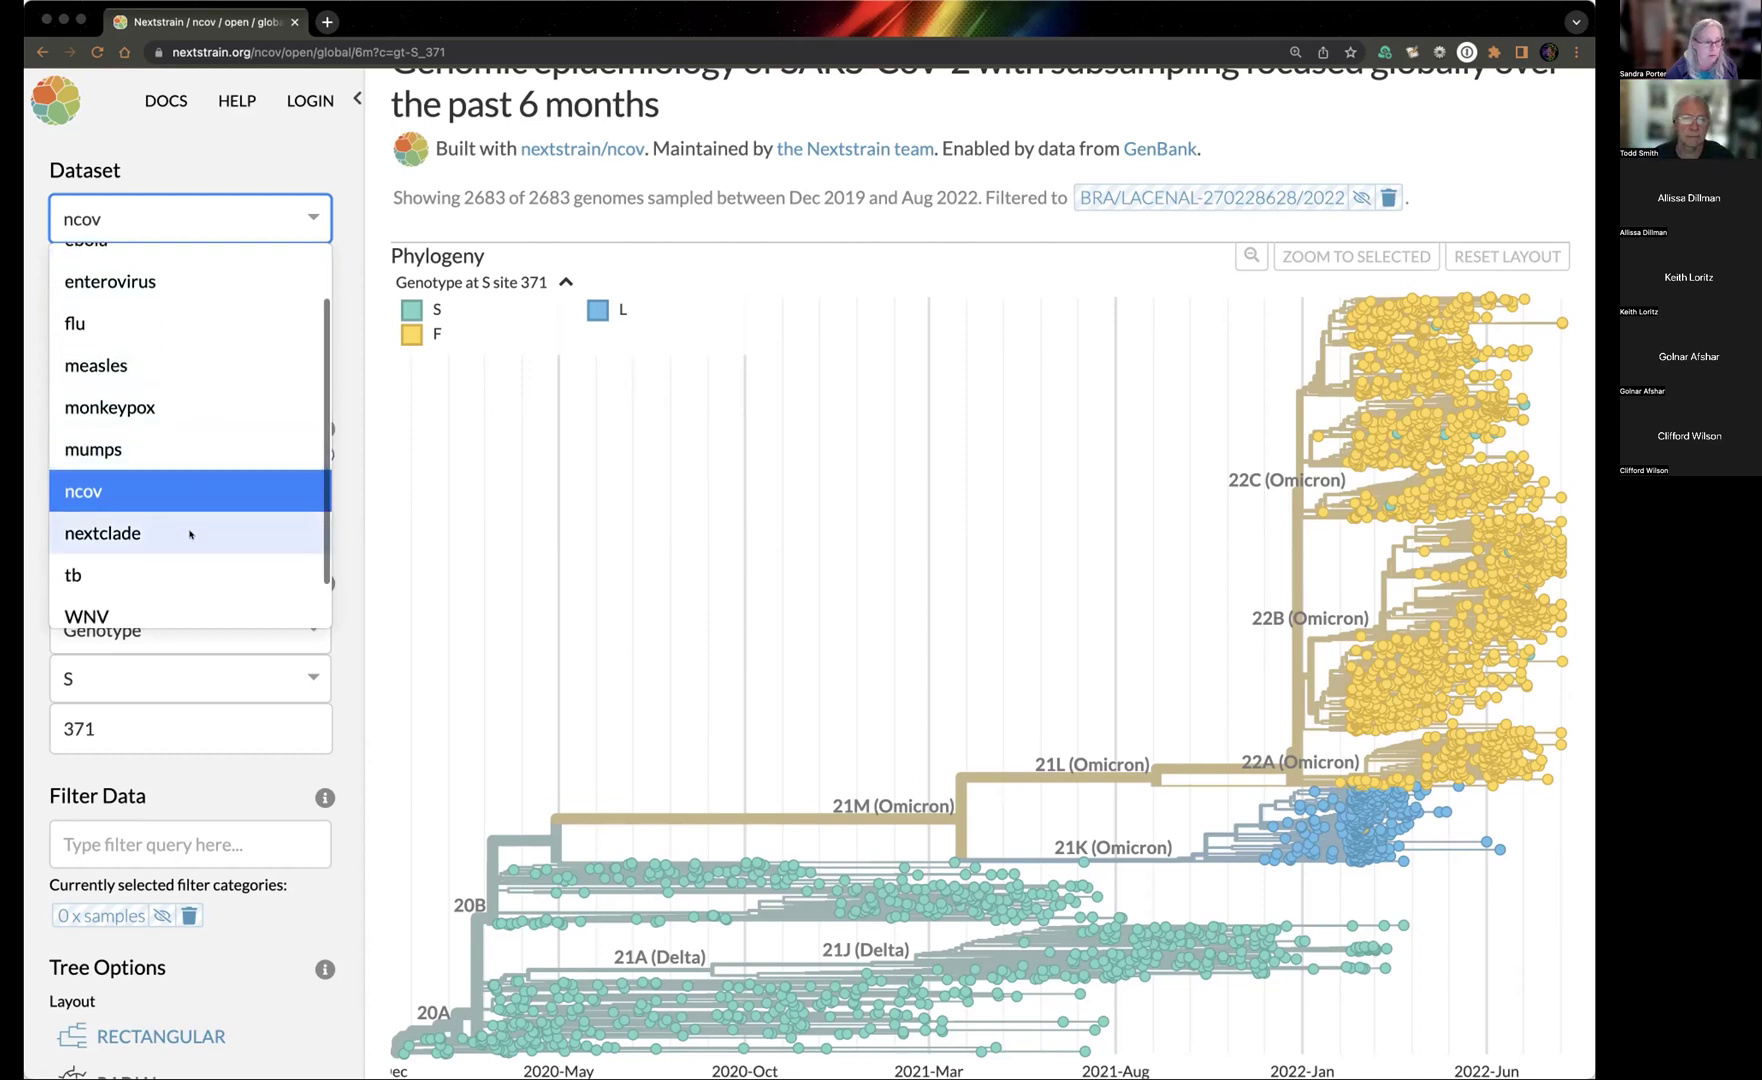
click(343, 233)
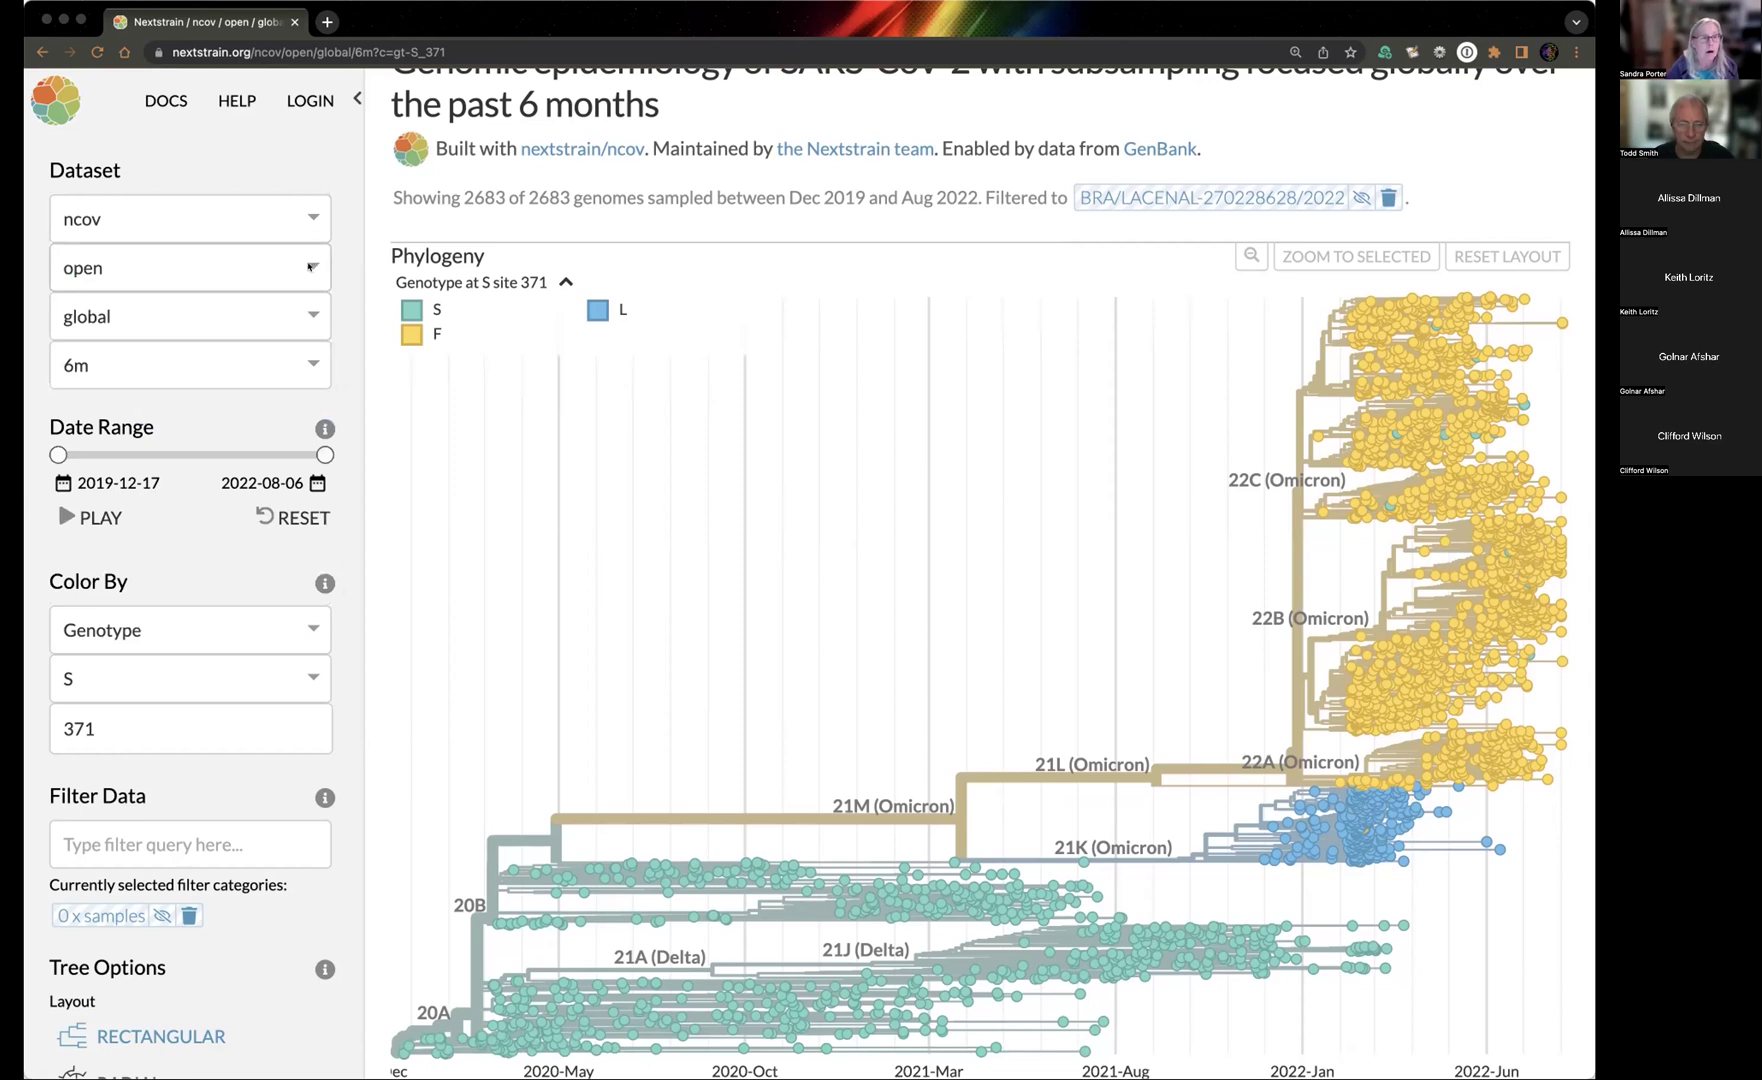
click(309, 314)
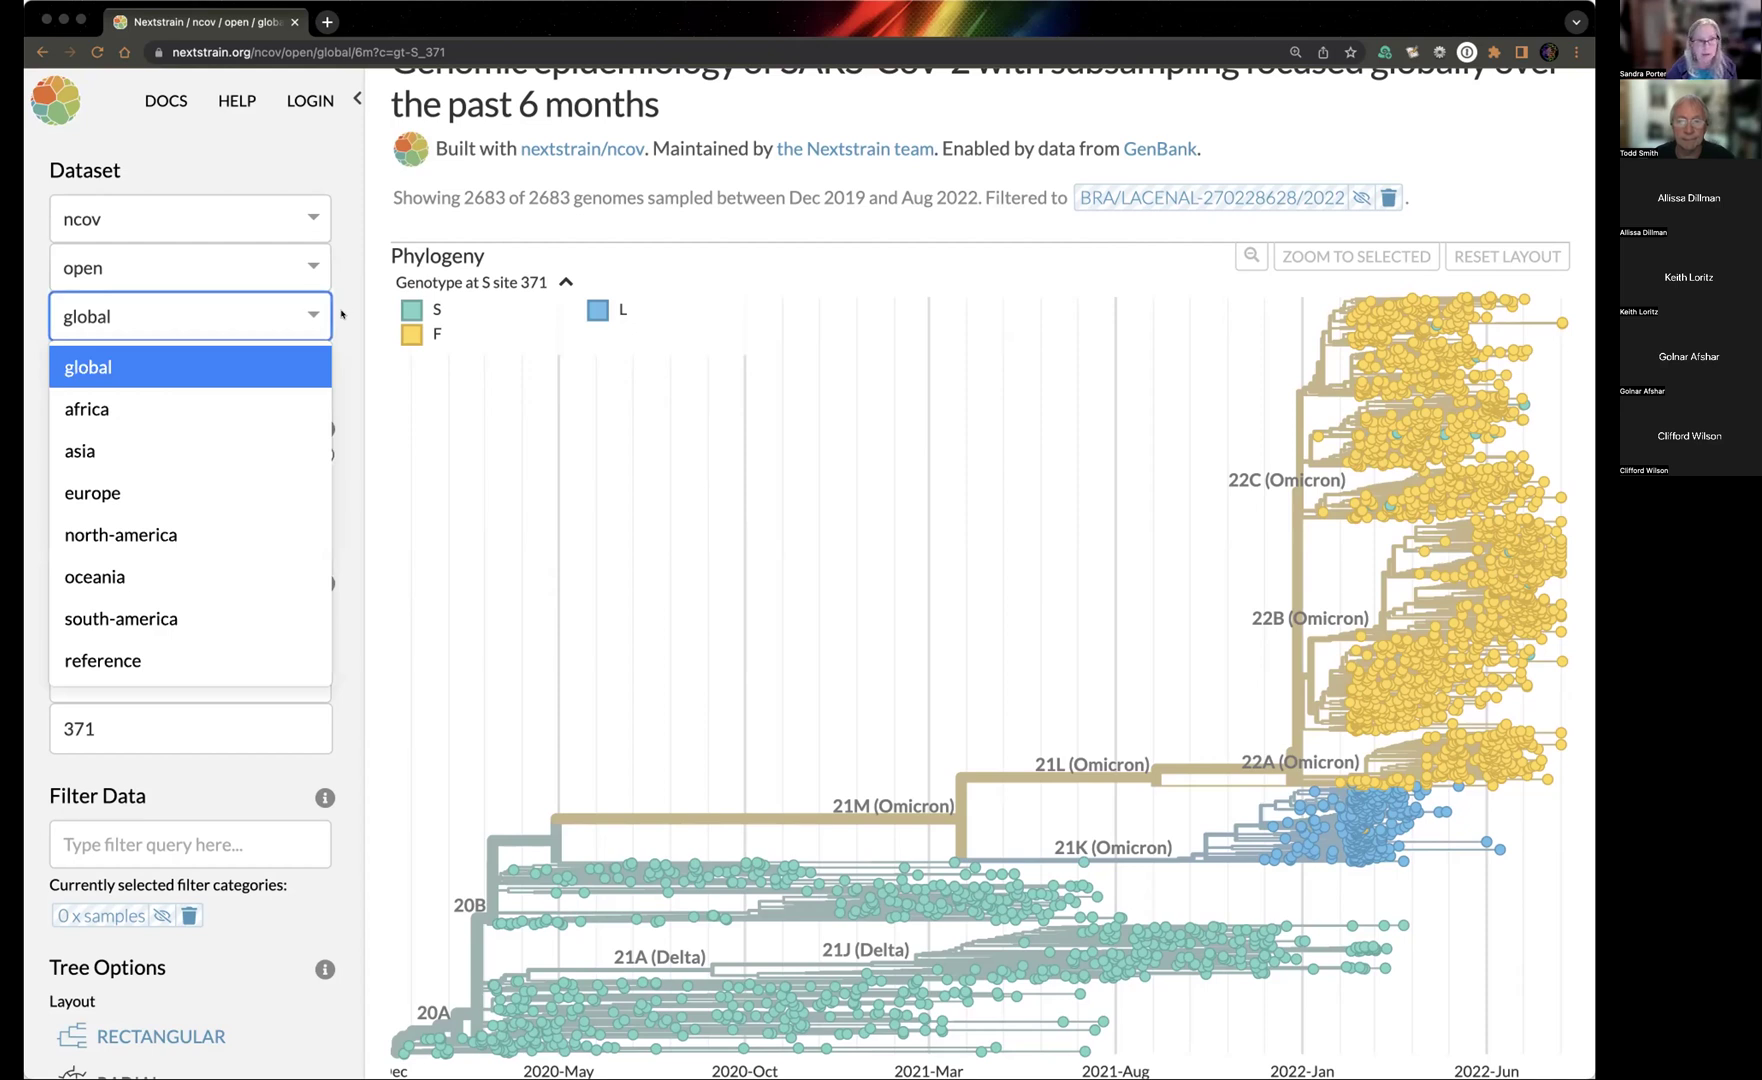
click(341, 314)
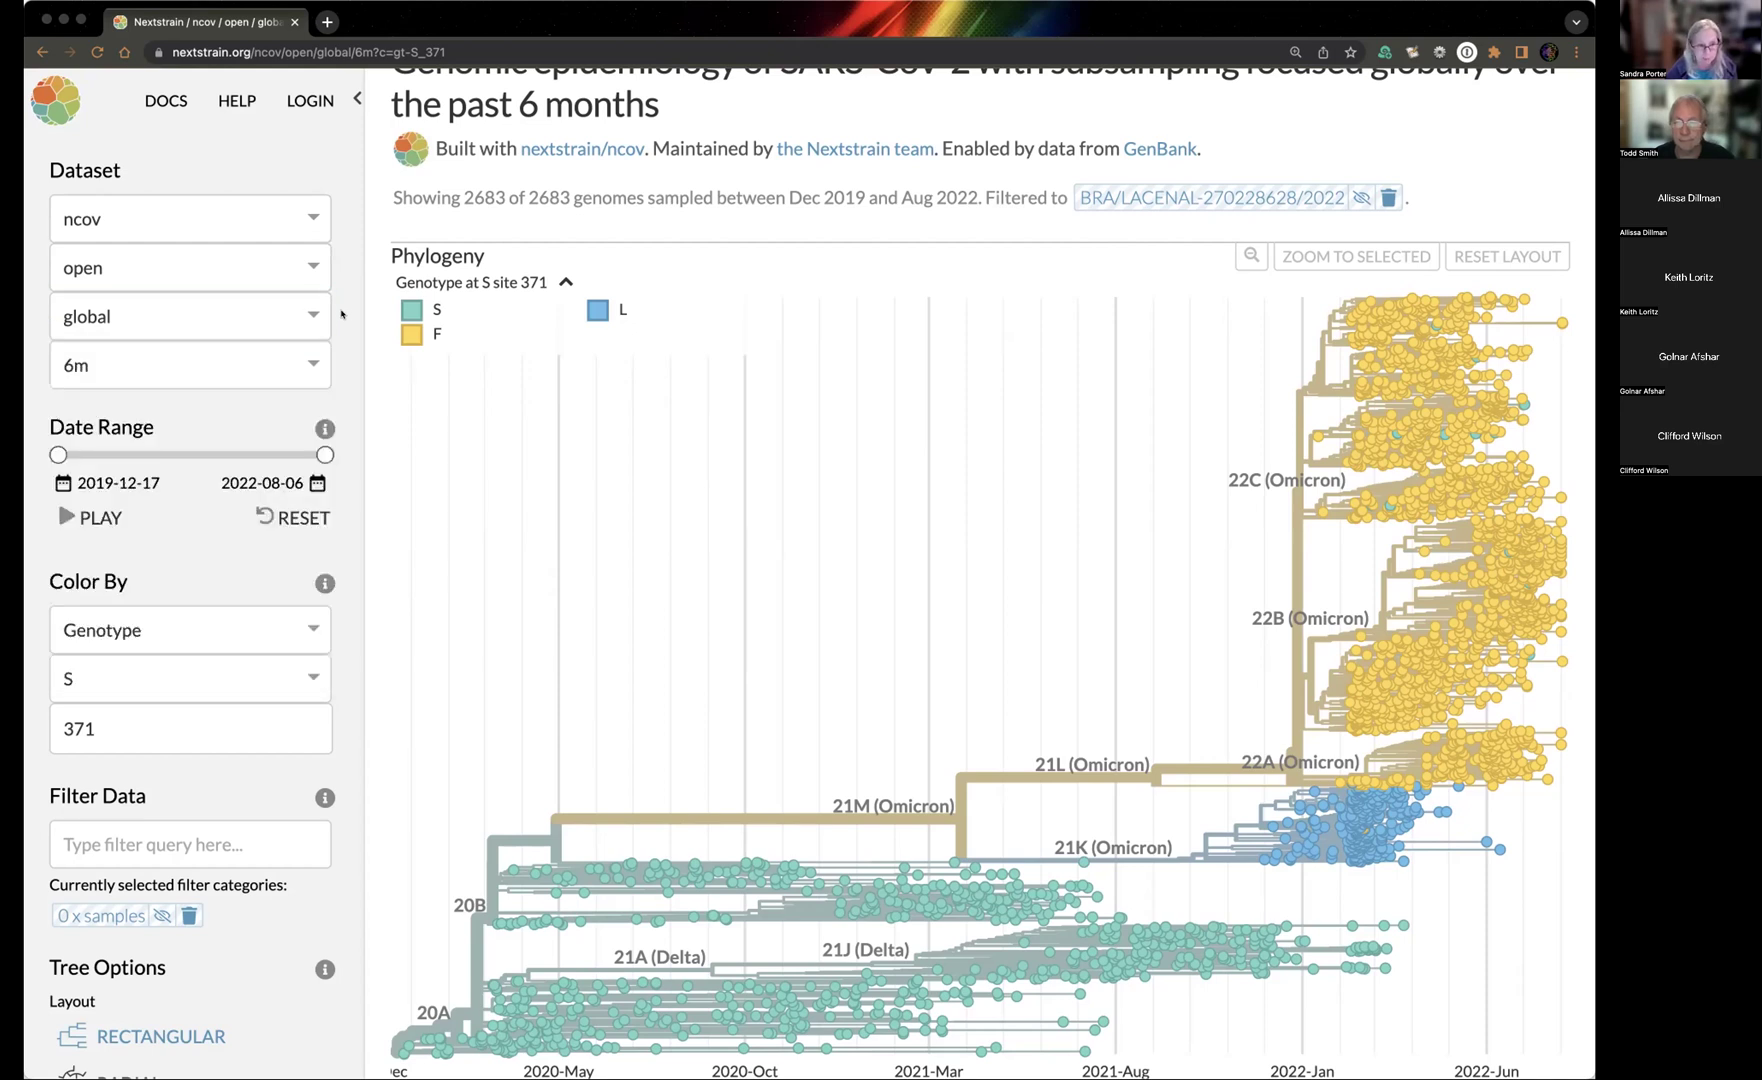
Remove the BRA/LACENAL-270228628/2022 sample filter and color the phylogeny by Clade.
scroll(342, 543, down, 3)
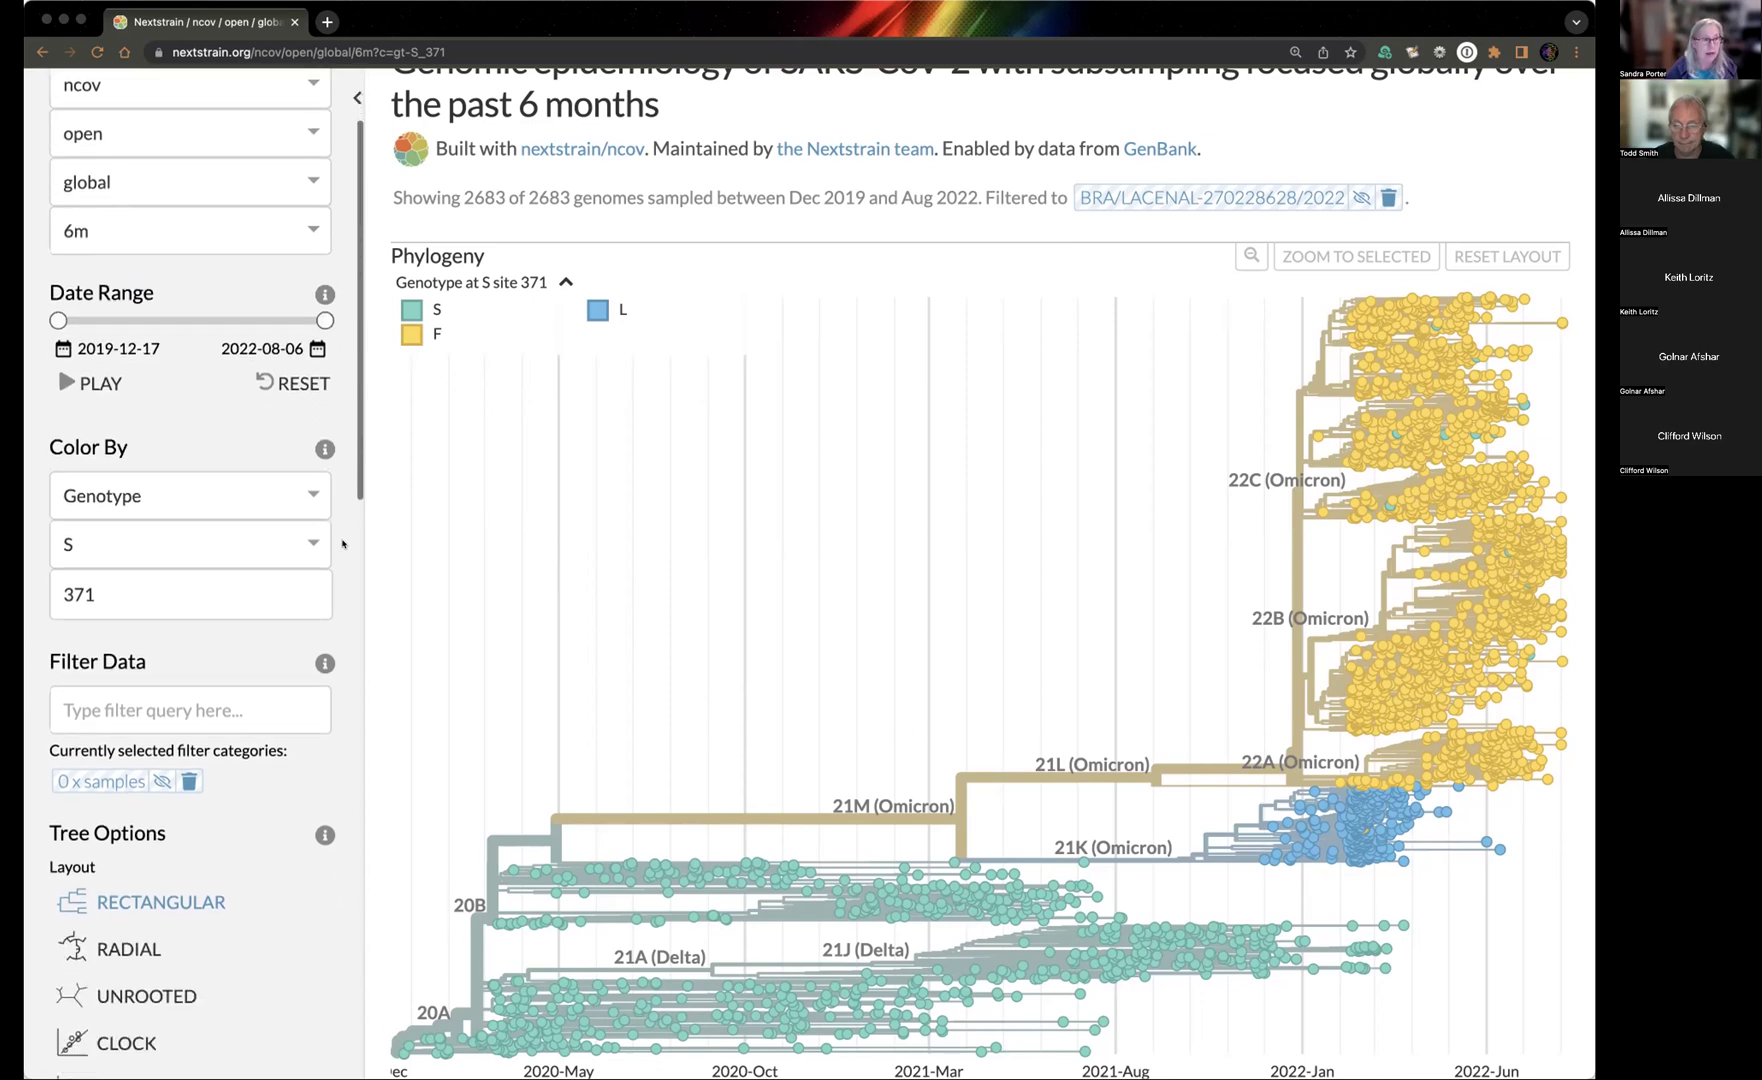
scroll(342, 543, down, 3)
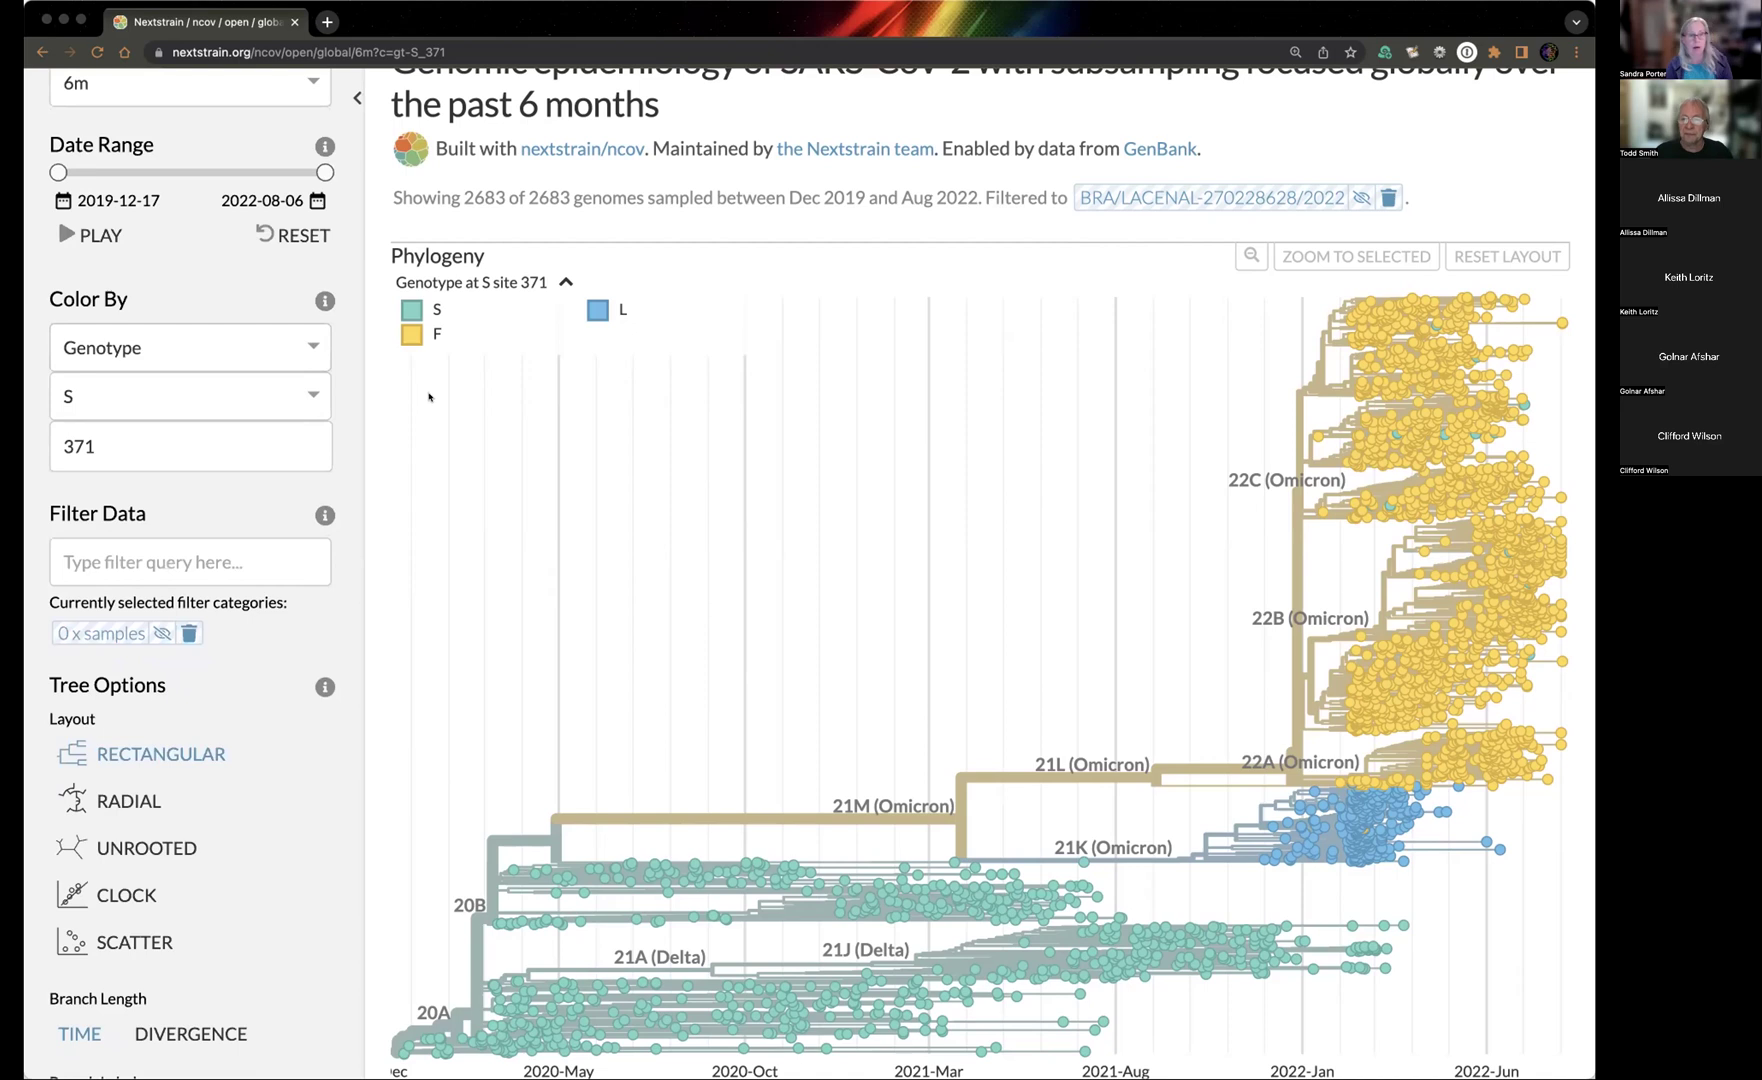
scroll(429, 397, up, 1)
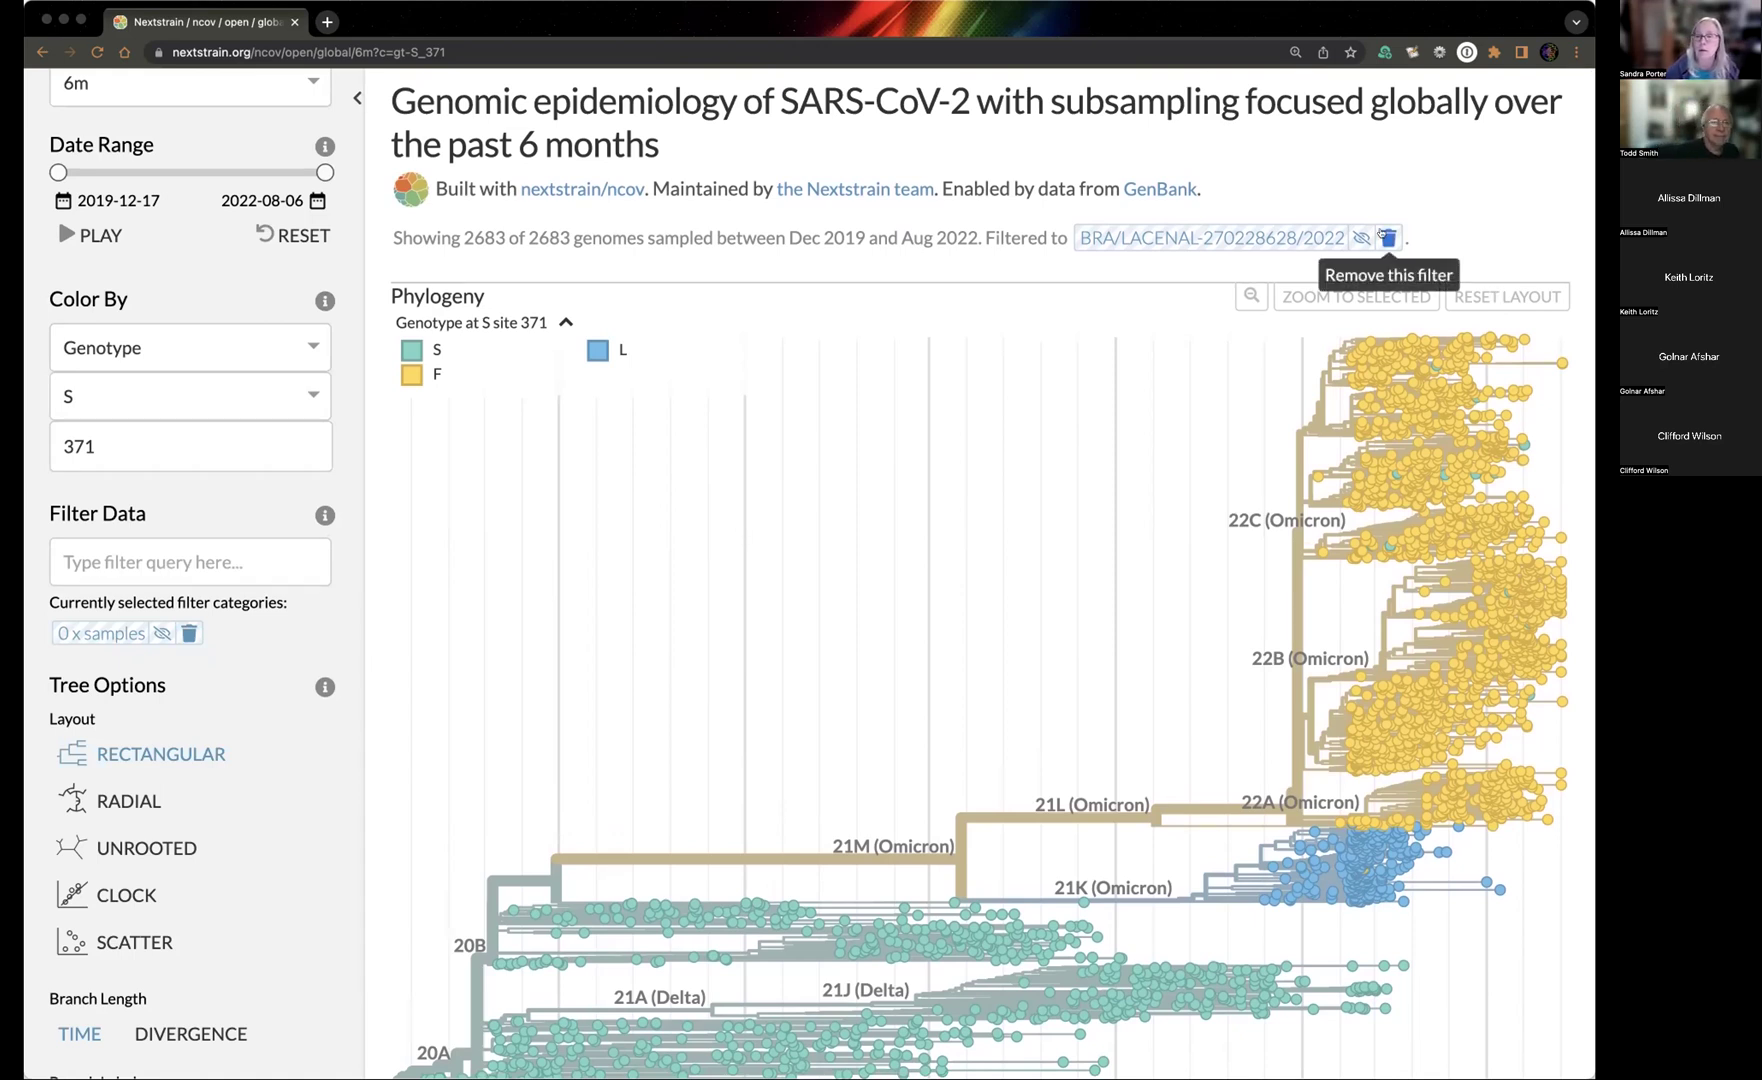
click(1386, 238)
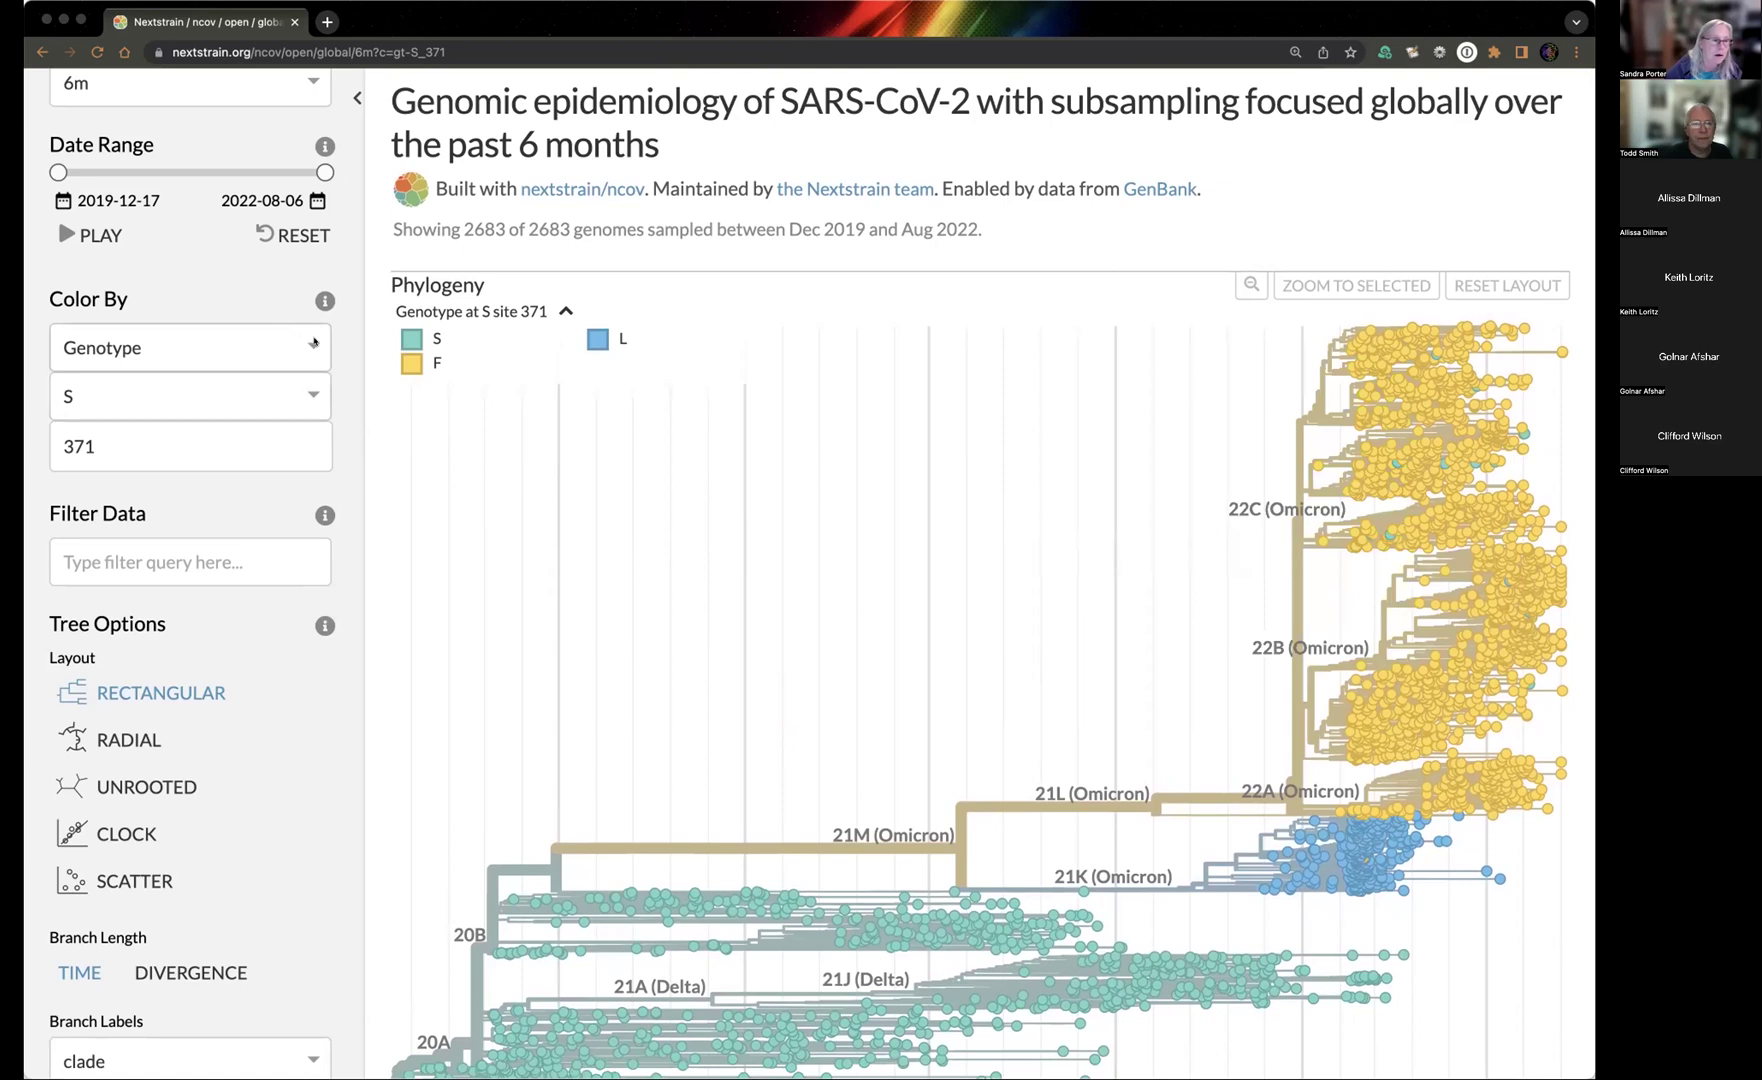
click(309, 342)
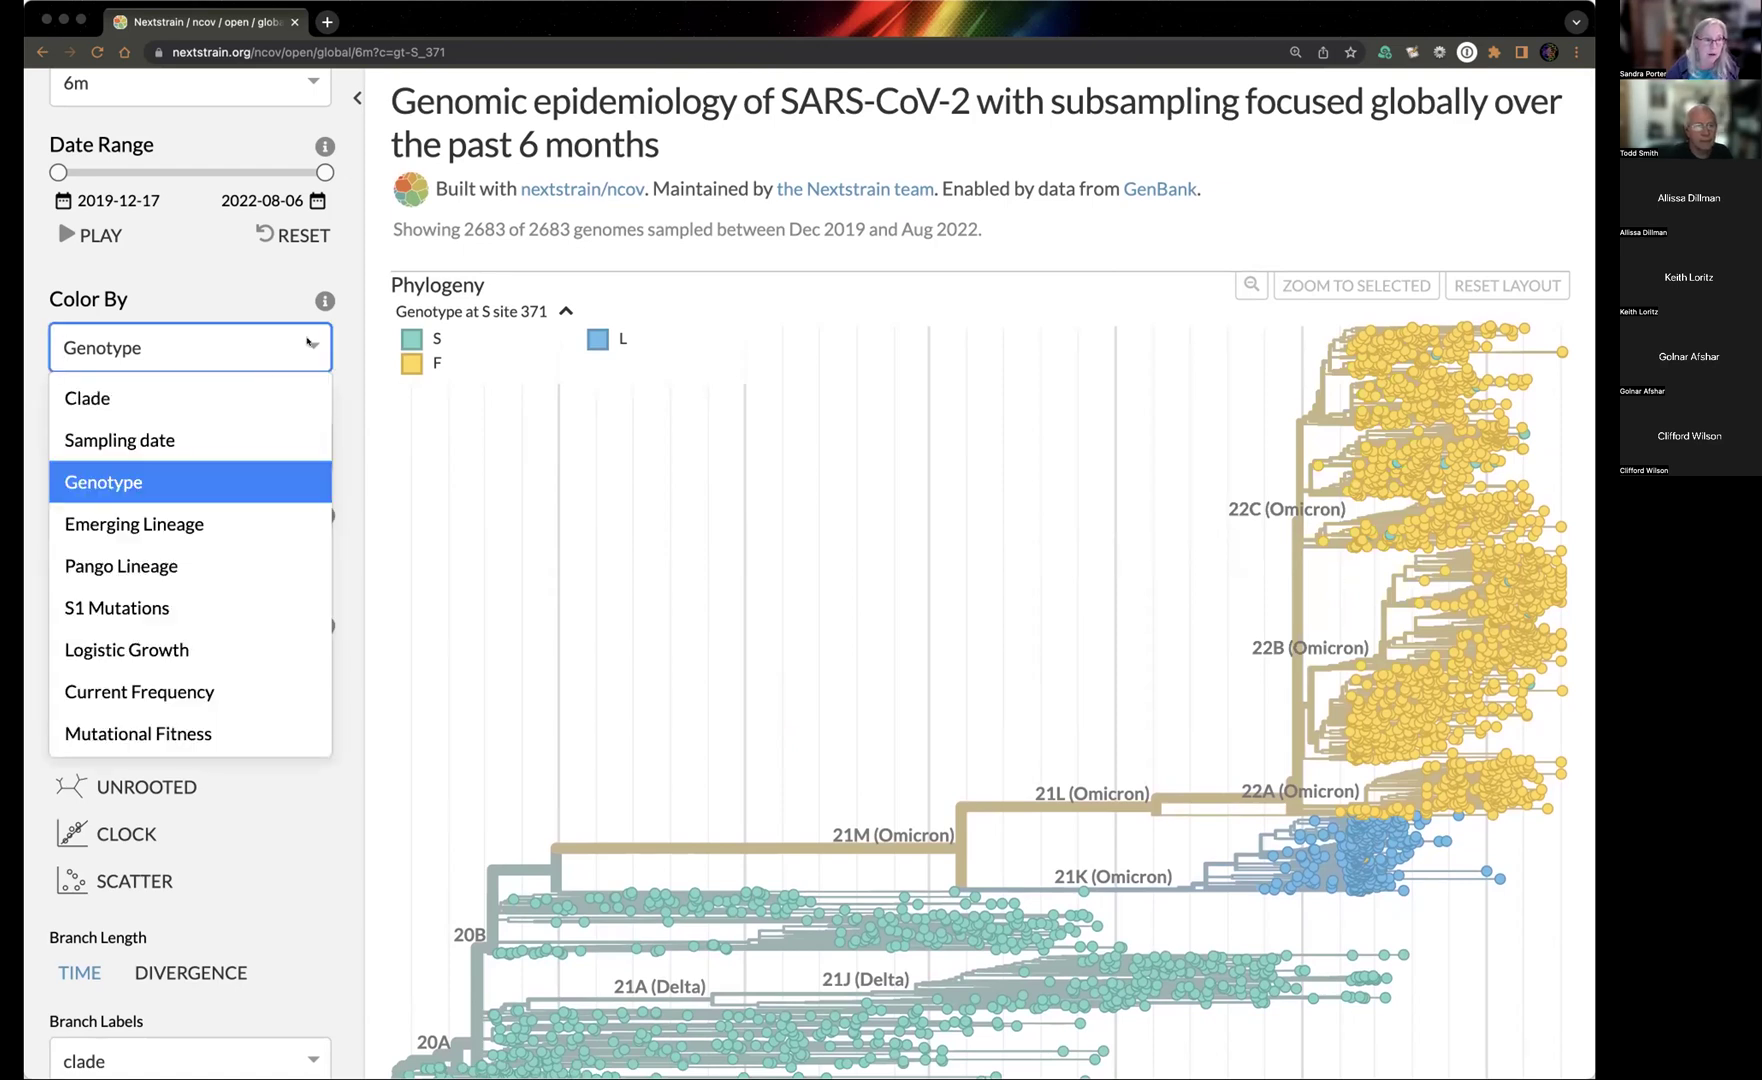
click(252, 404)
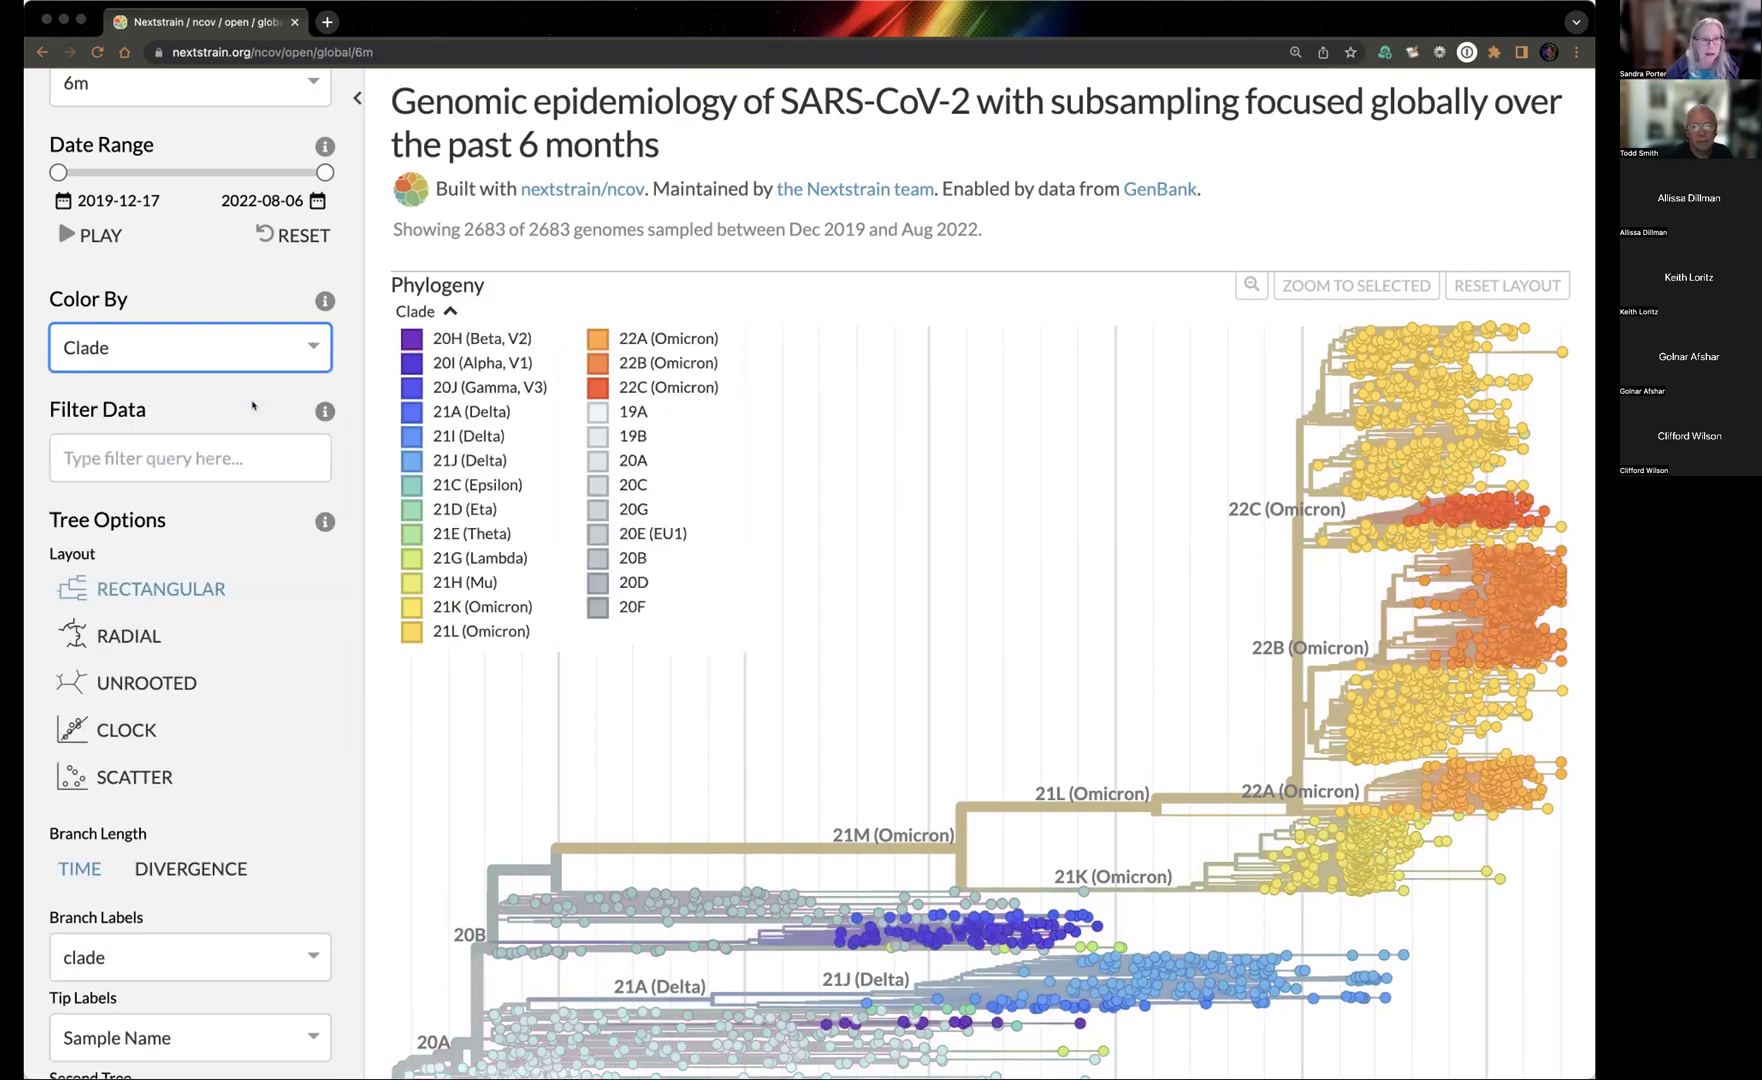
Color the phylogeny by Emerging Lineage and bring the whole tree into view.
click(310, 342)
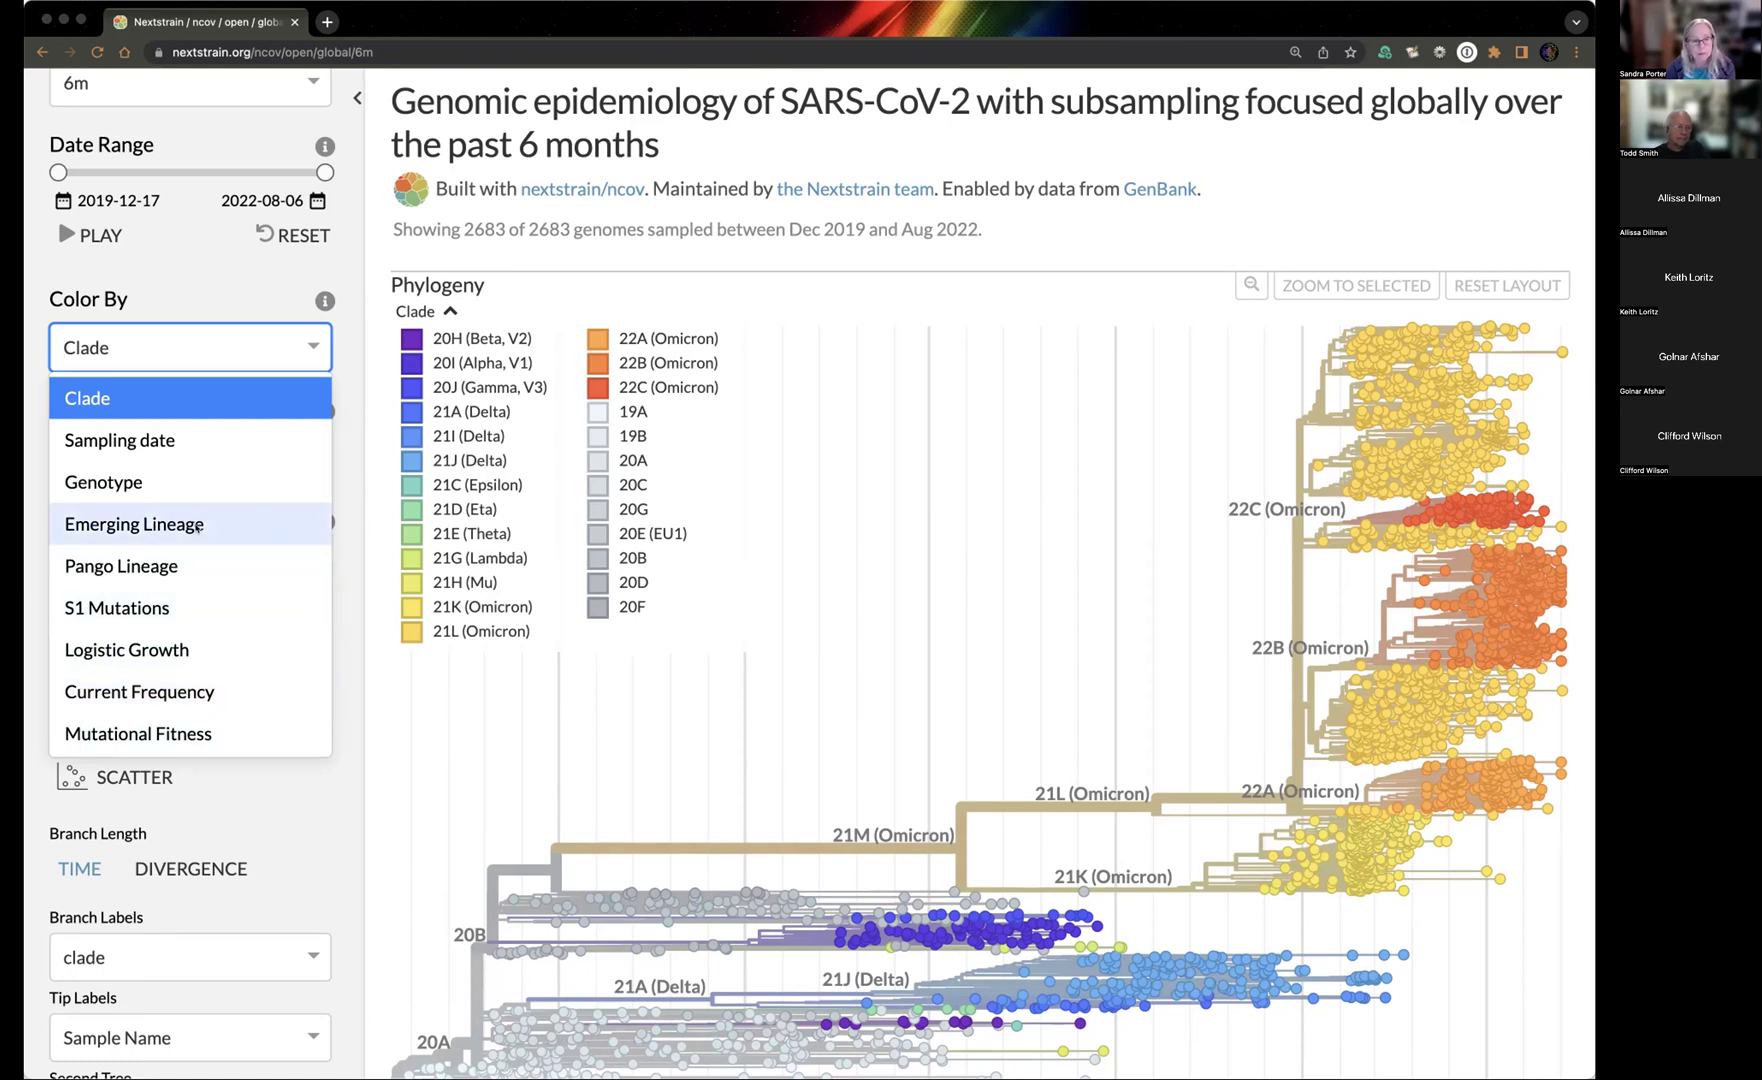
click(195, 526)
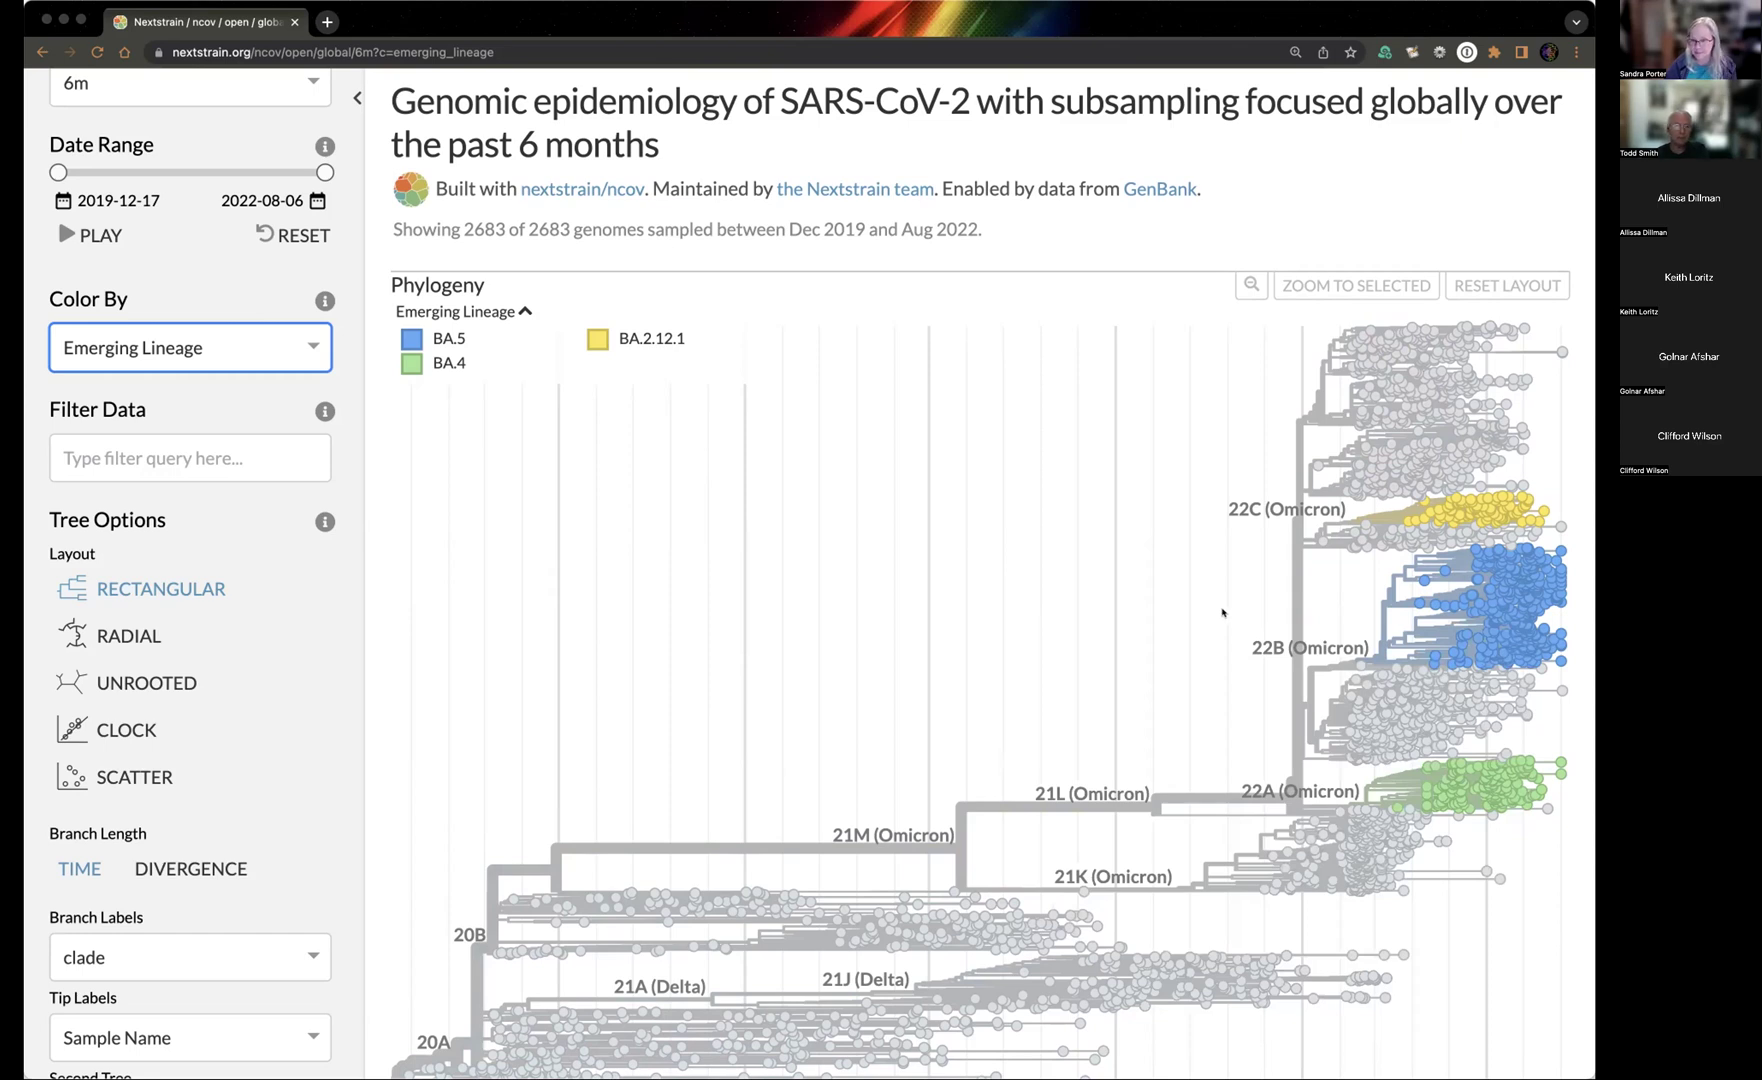
scroll(1222, 612, down, 2)
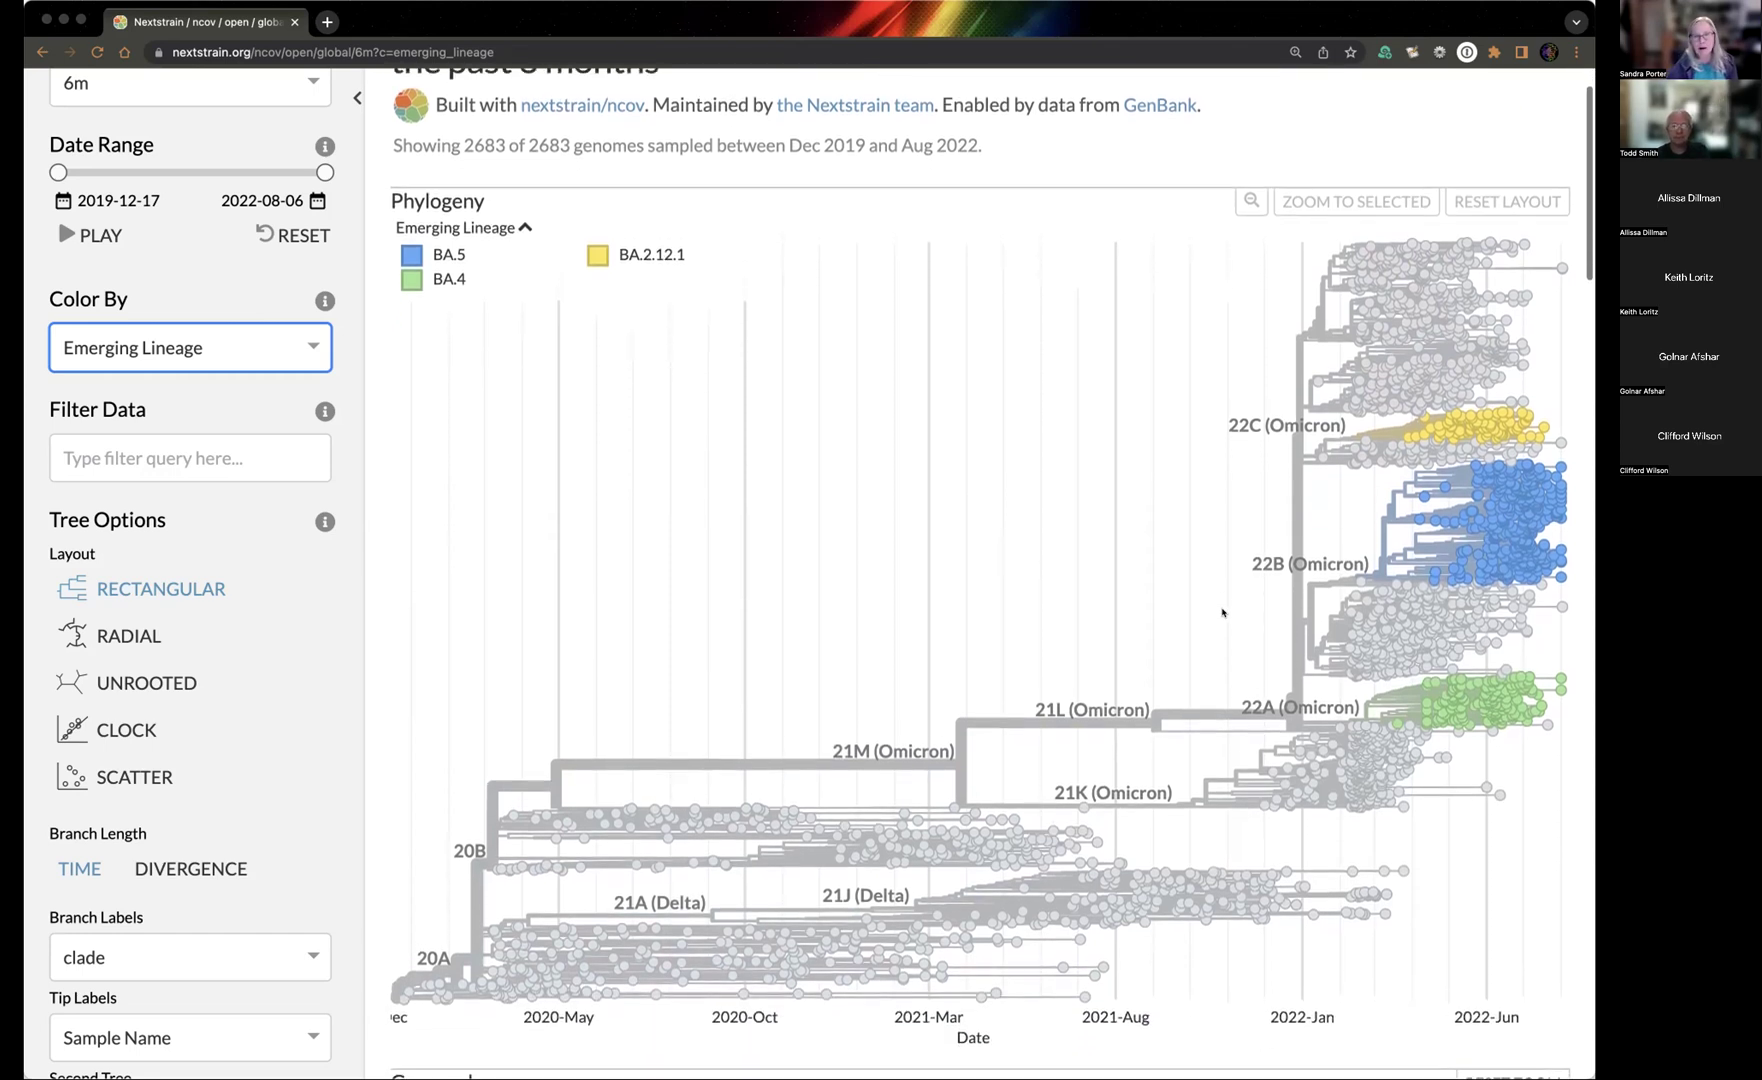
scroll(1222, 612, down, 1)
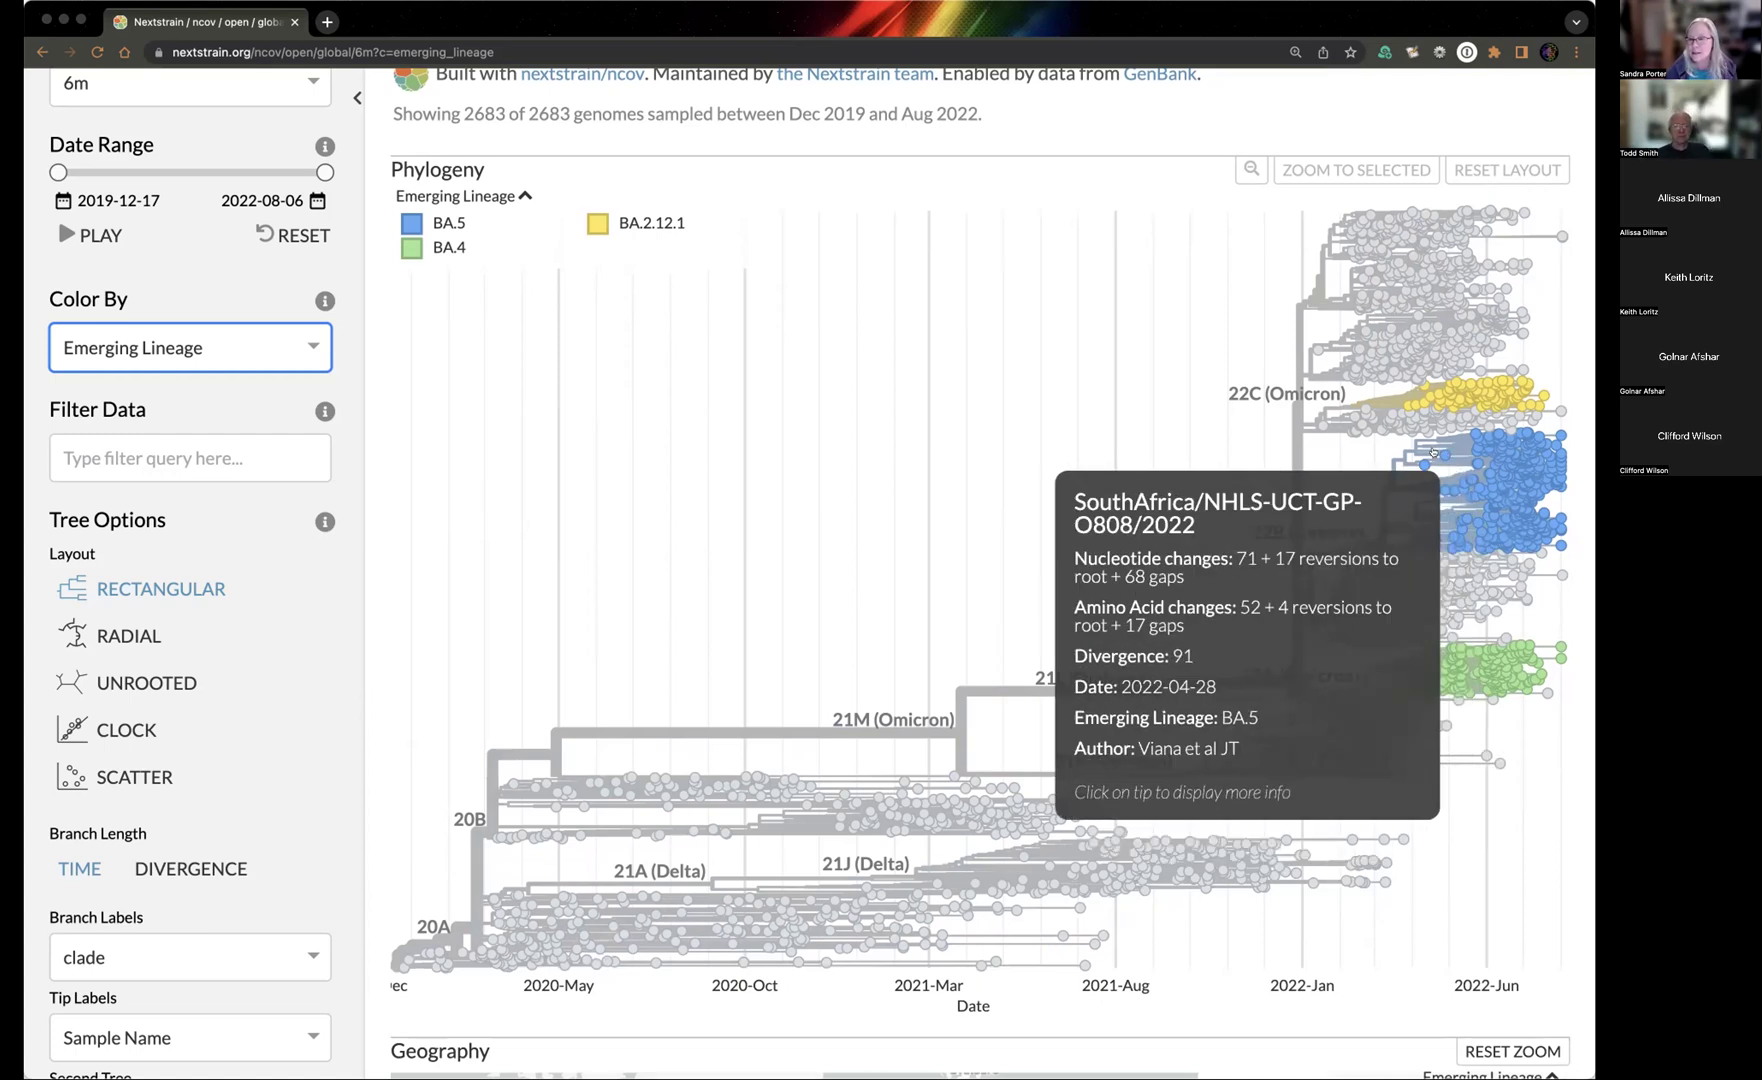
Open the details of the Japan/PG-281807/2022 tip, review its collection metadata and highlight its S1 Mutations value.
mouse_move(1549, 440)
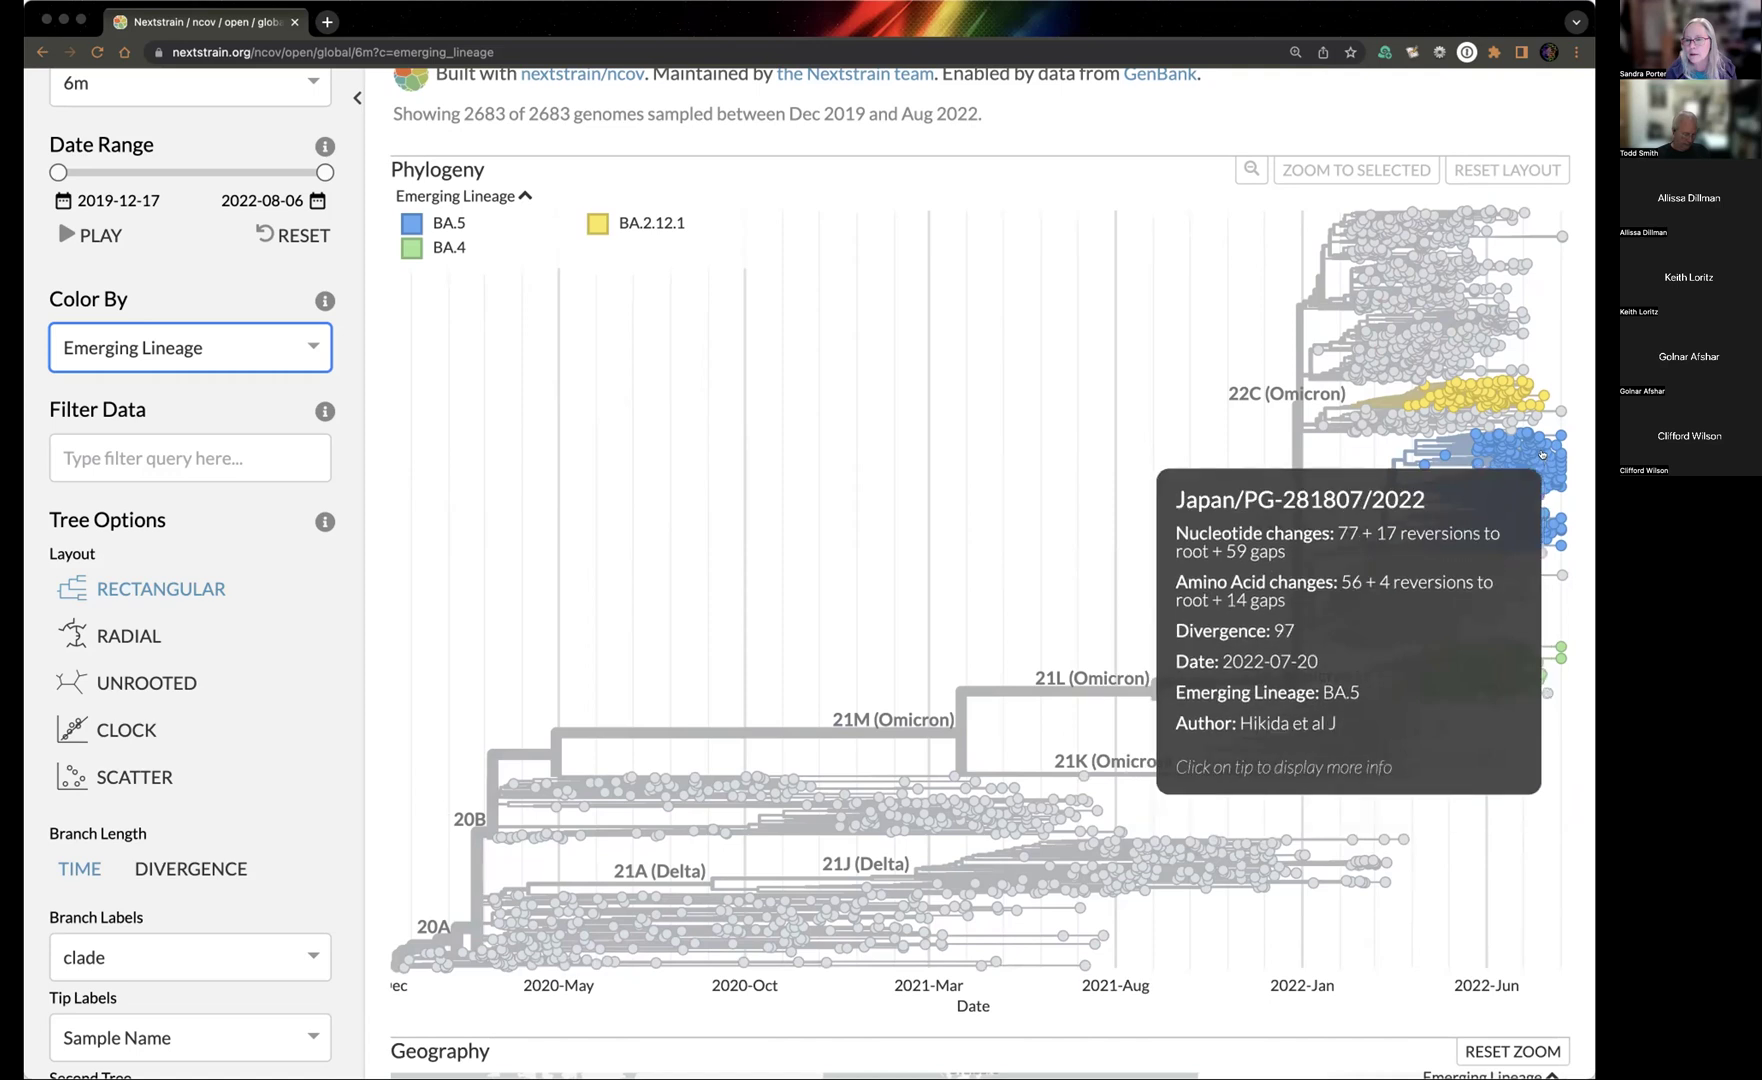
click(1541, 454)
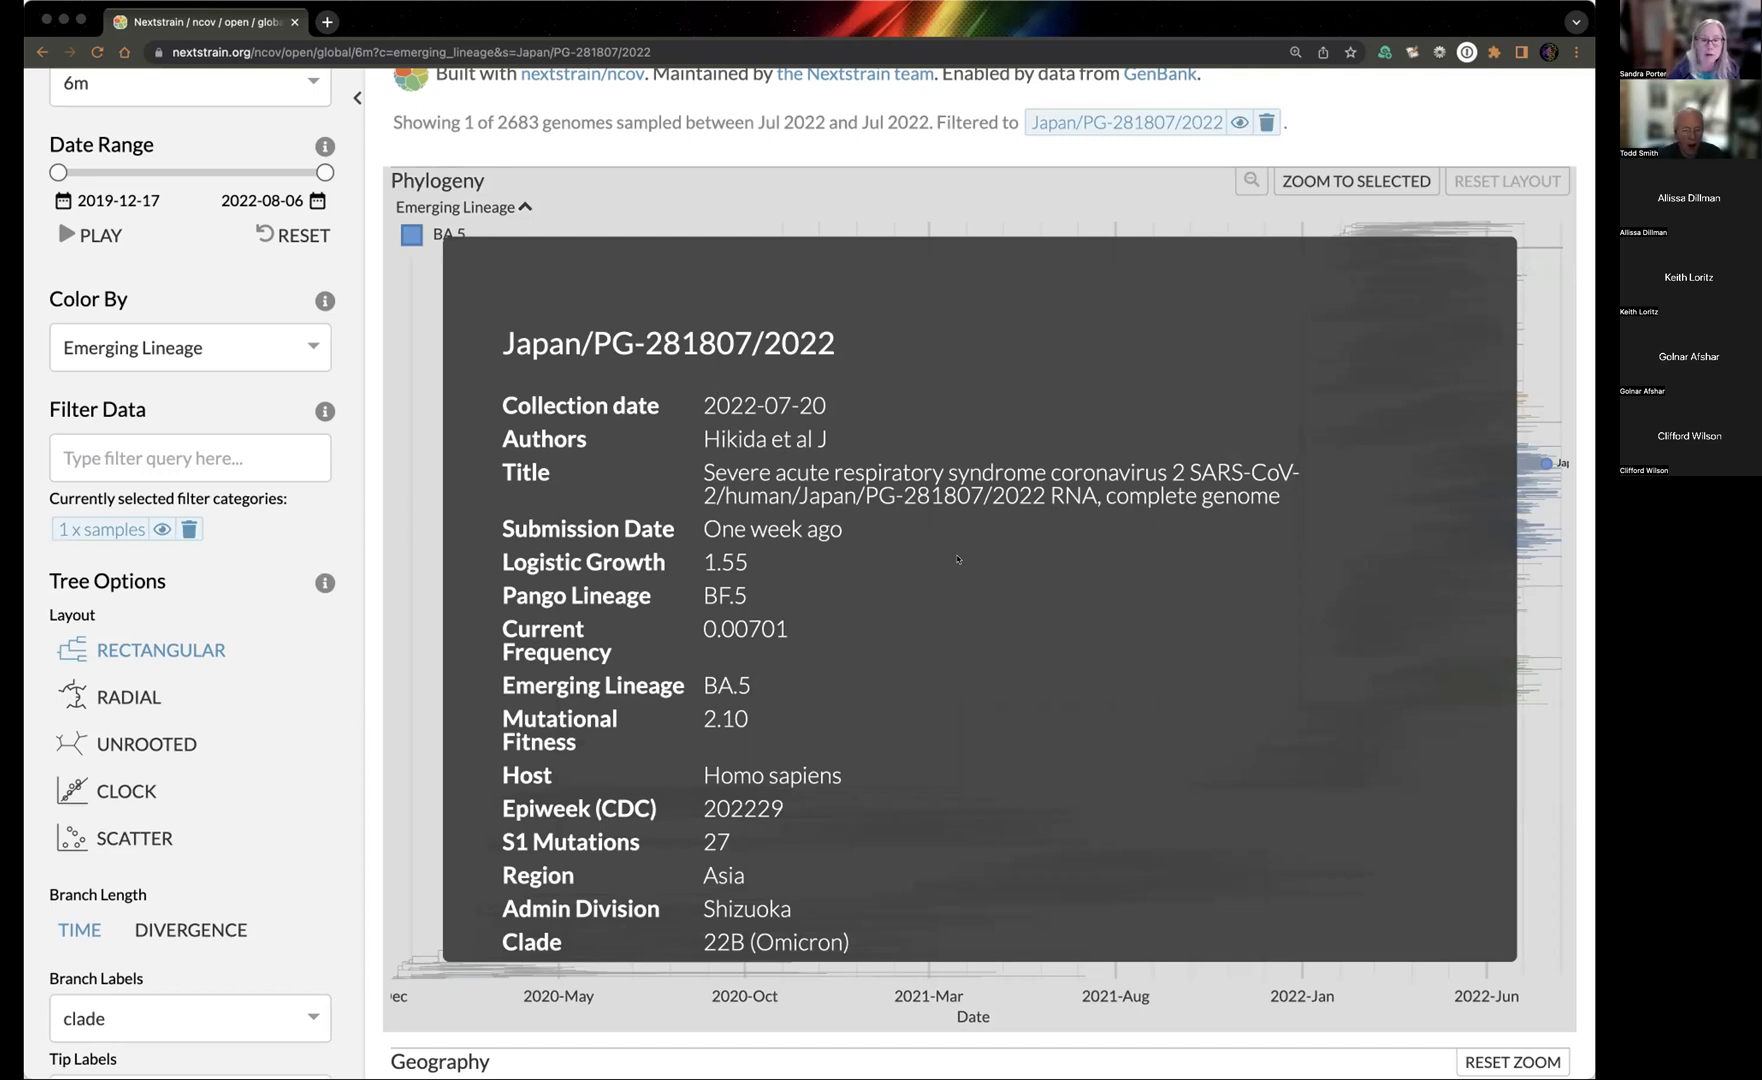
scroll(1045, 584, down, 3)
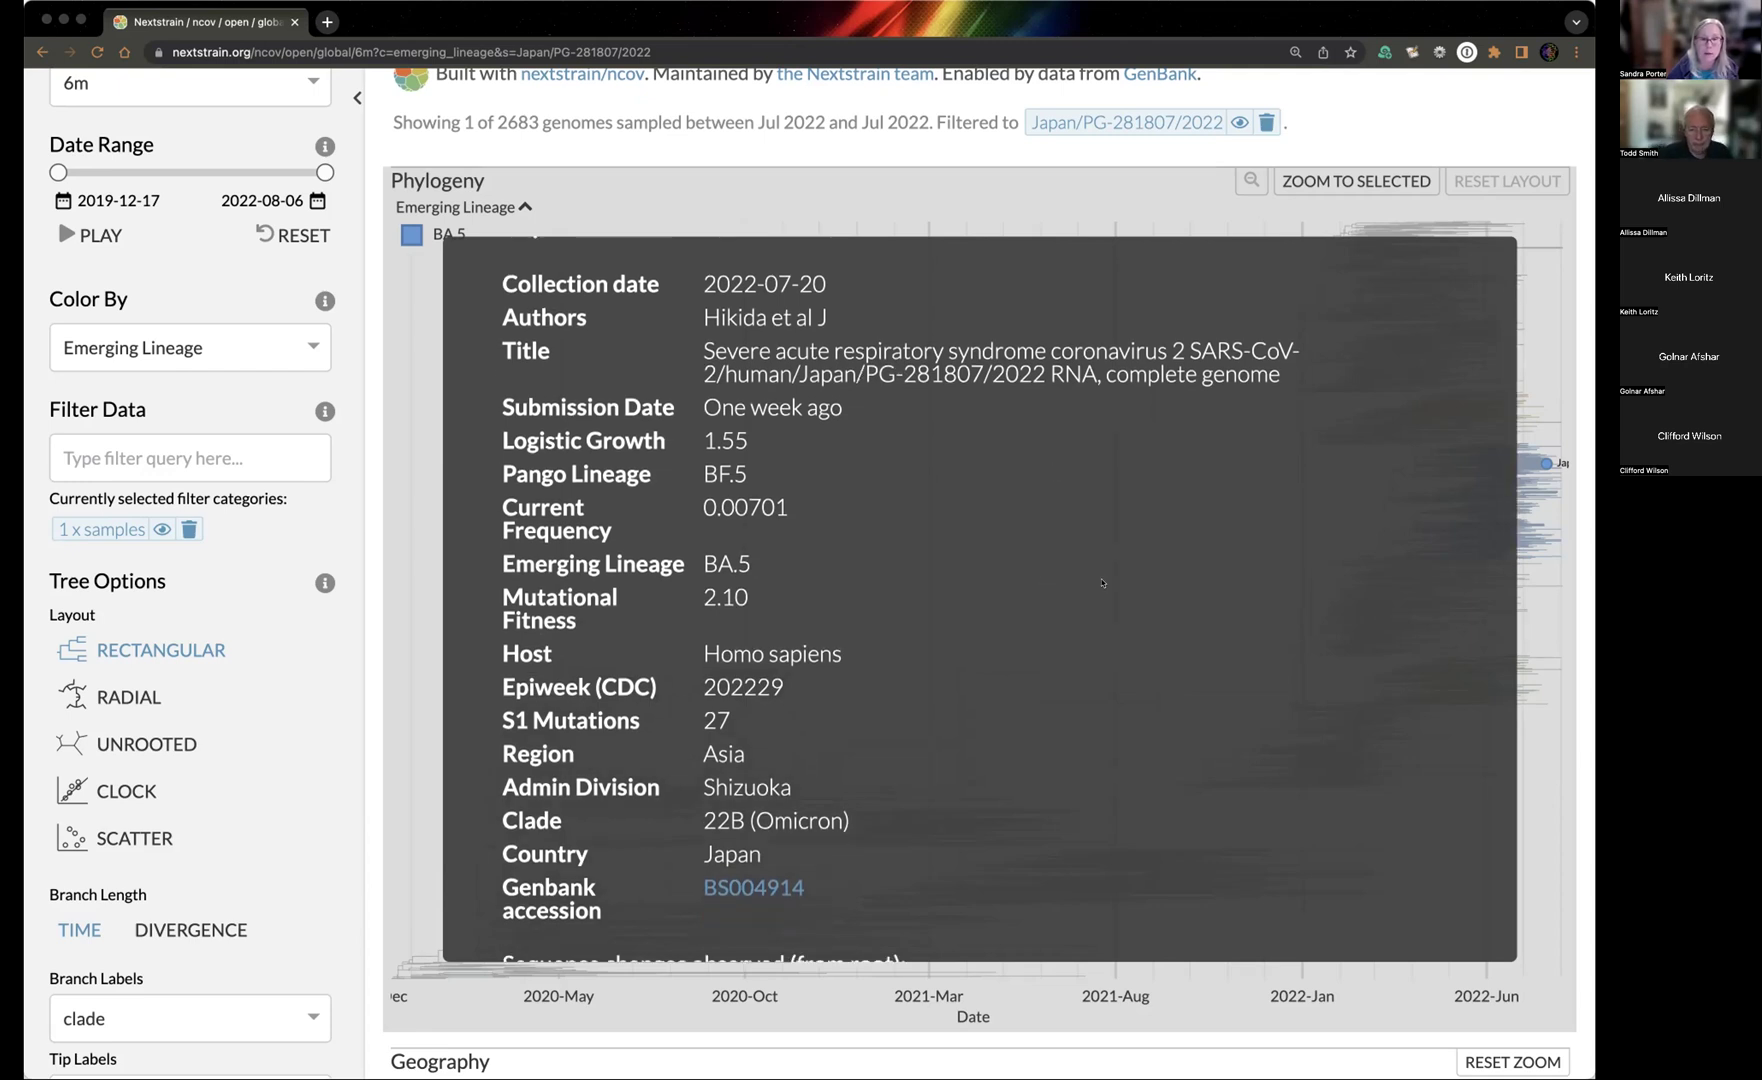
scroll(1101, 582, down, 5)
scroll(1101, 582, down, 2)
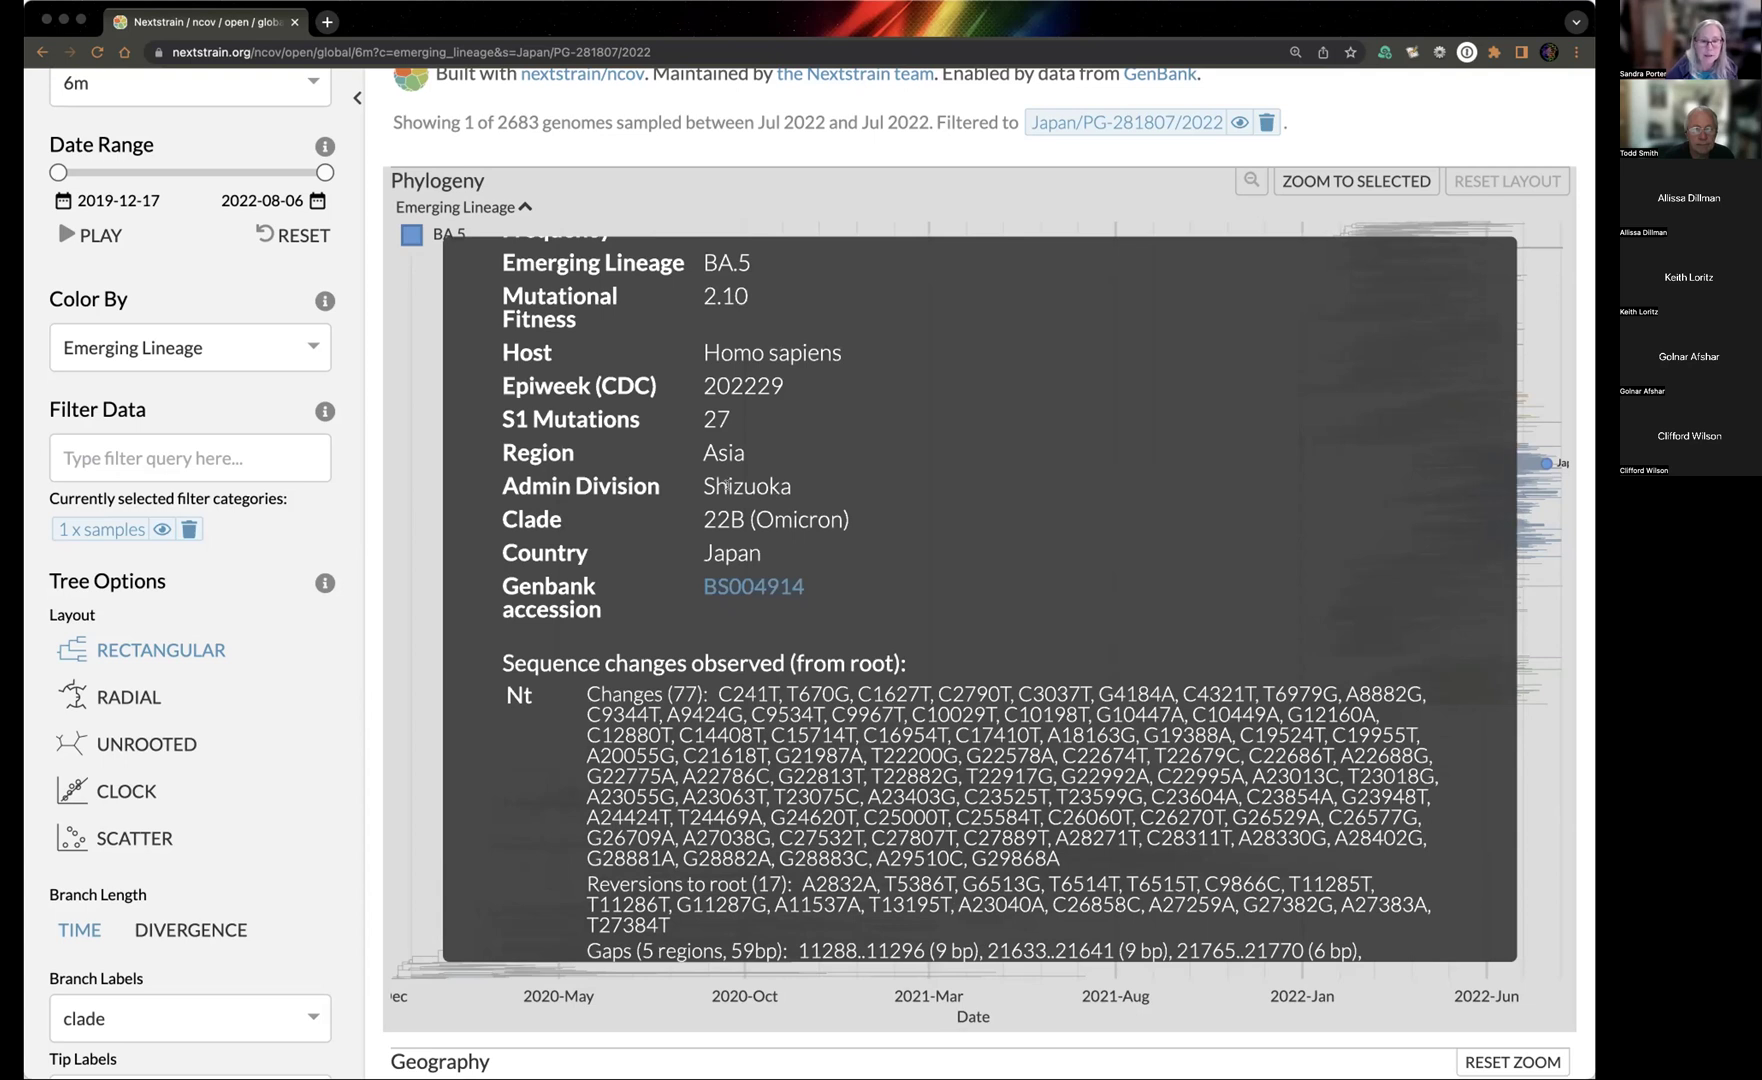
scroll(1000, 505, up, 1)
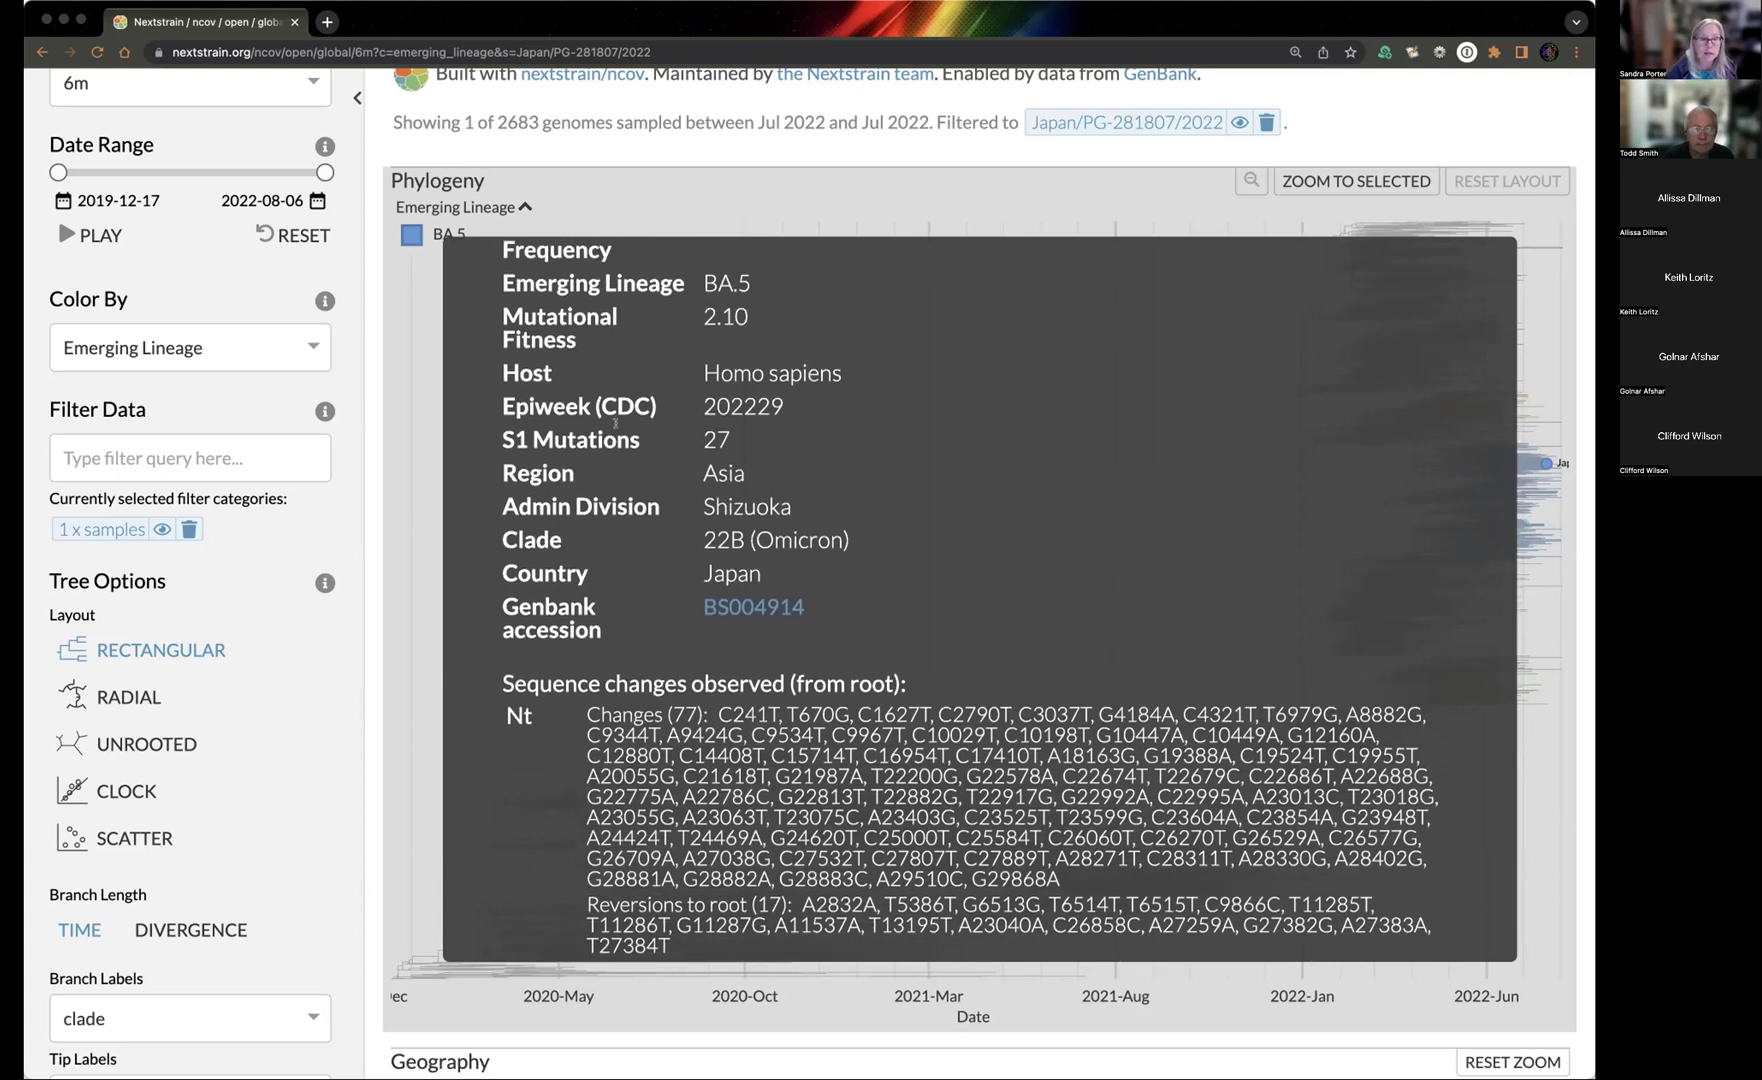
drag(703, 437, 728, 440)
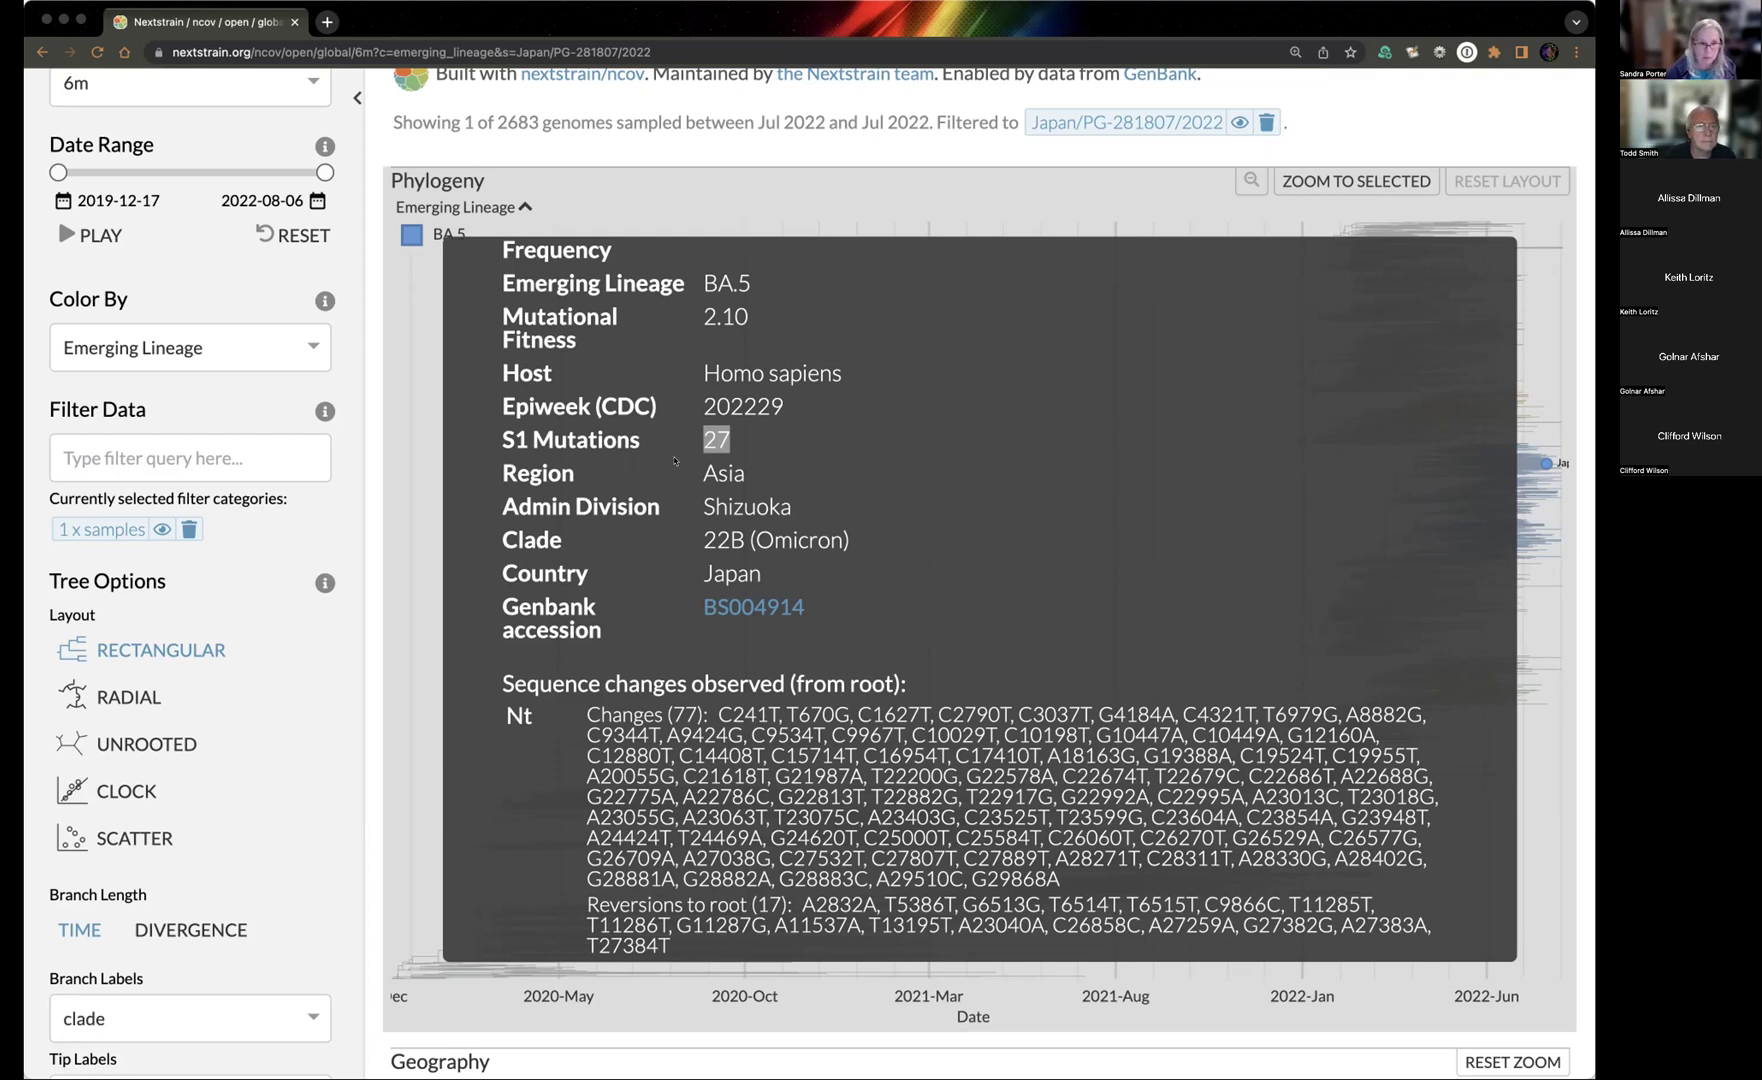
Review the sample's nucleotide changes and per-gene sequence changes from root, and return to its GenBank accession.
scroll(477, 597, down, 6)
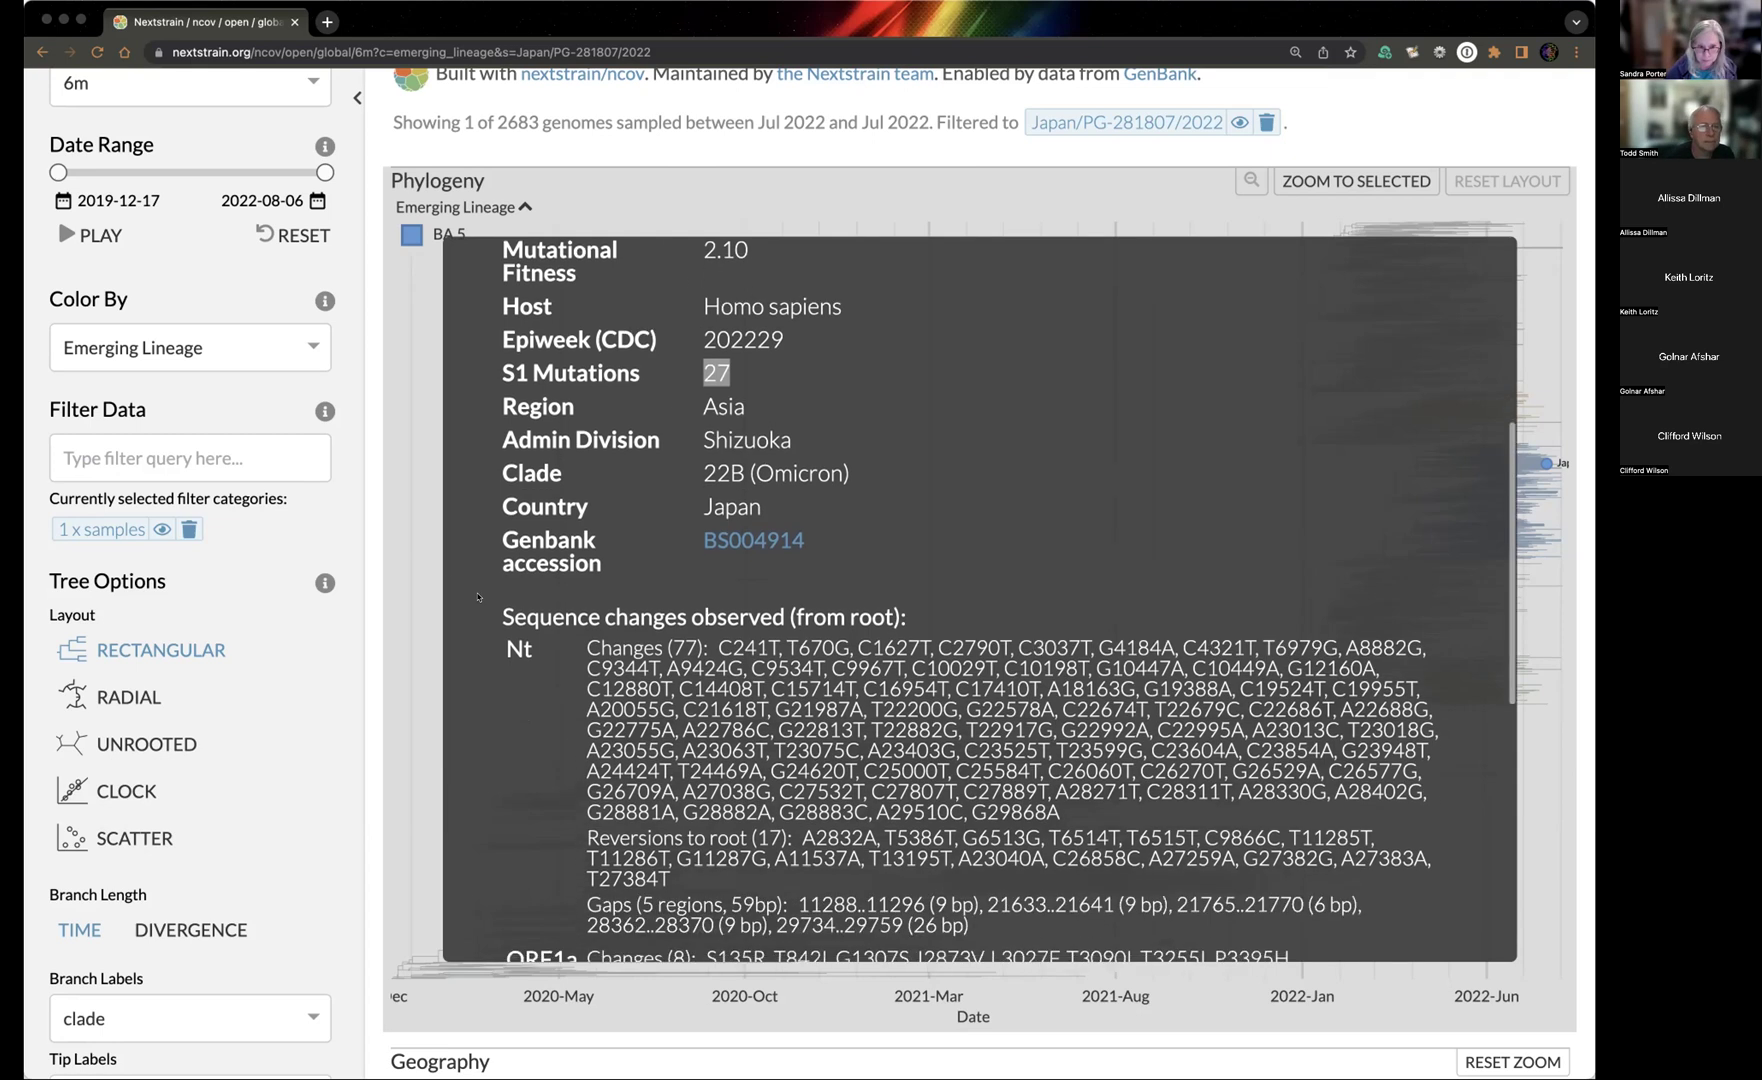
scroll(500, 560, down, 2)
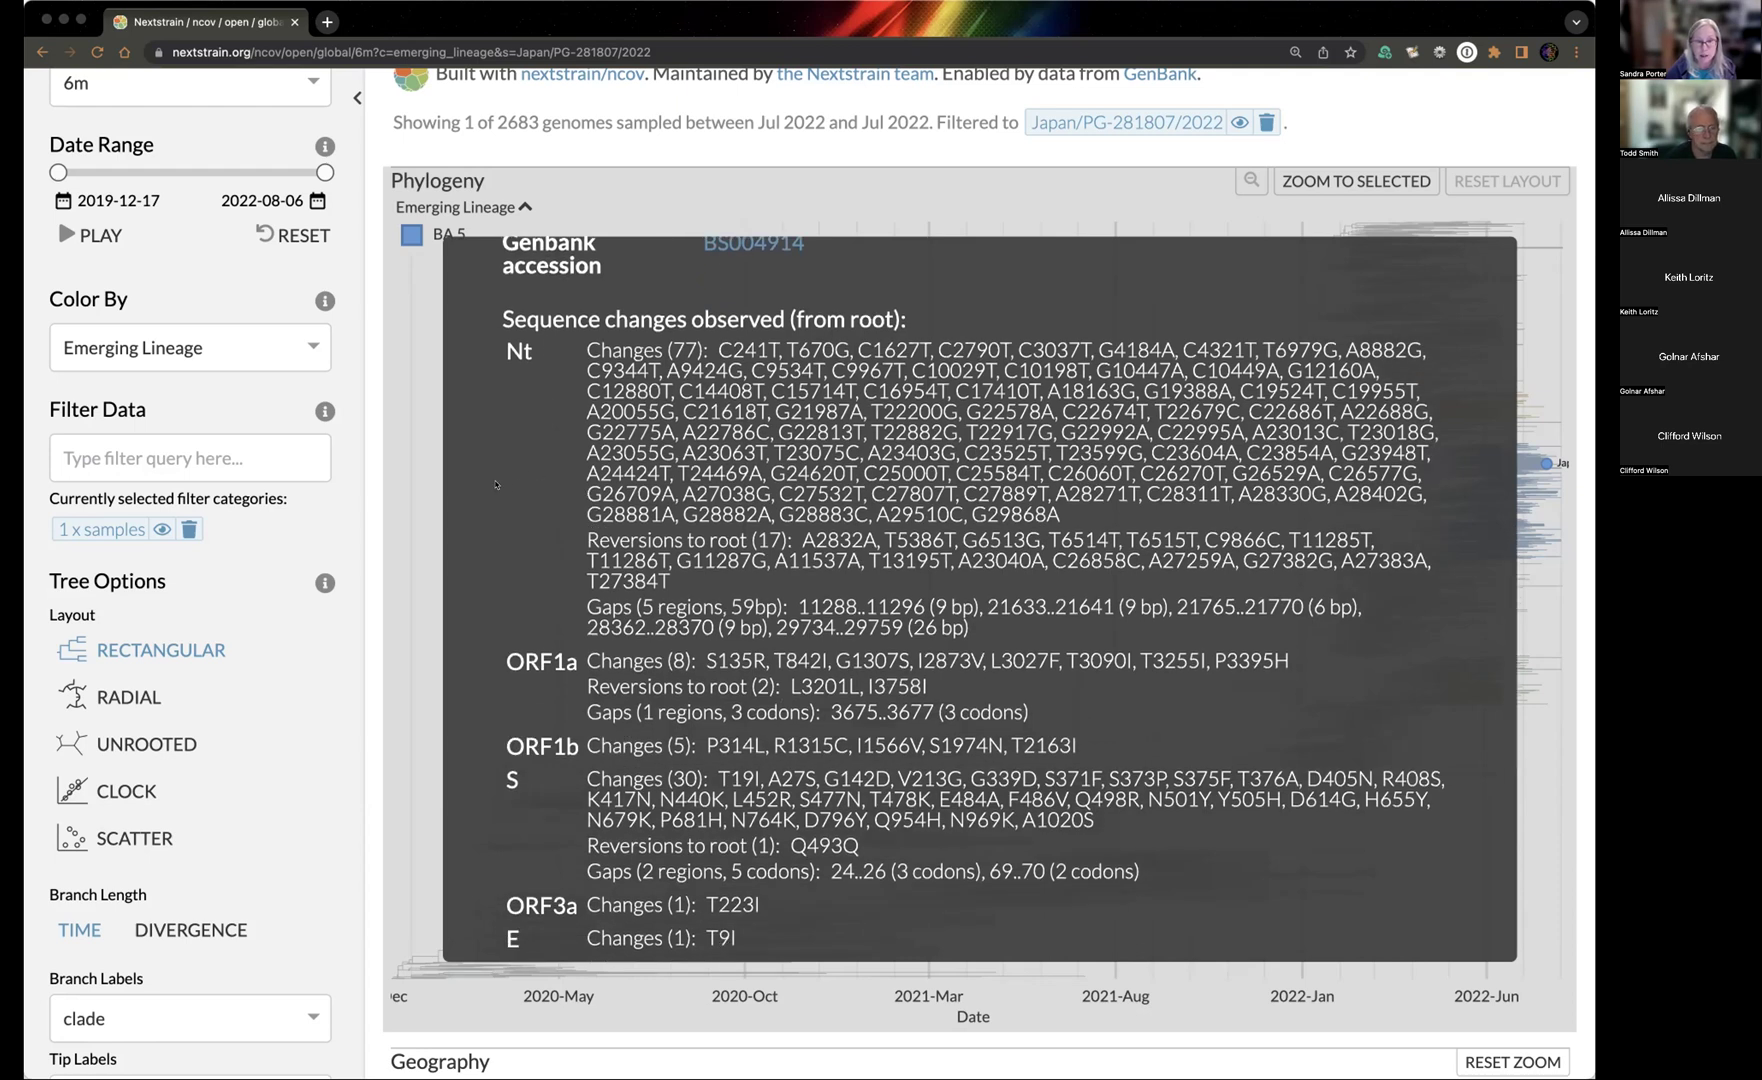
scroll(492, 733, down, 6)
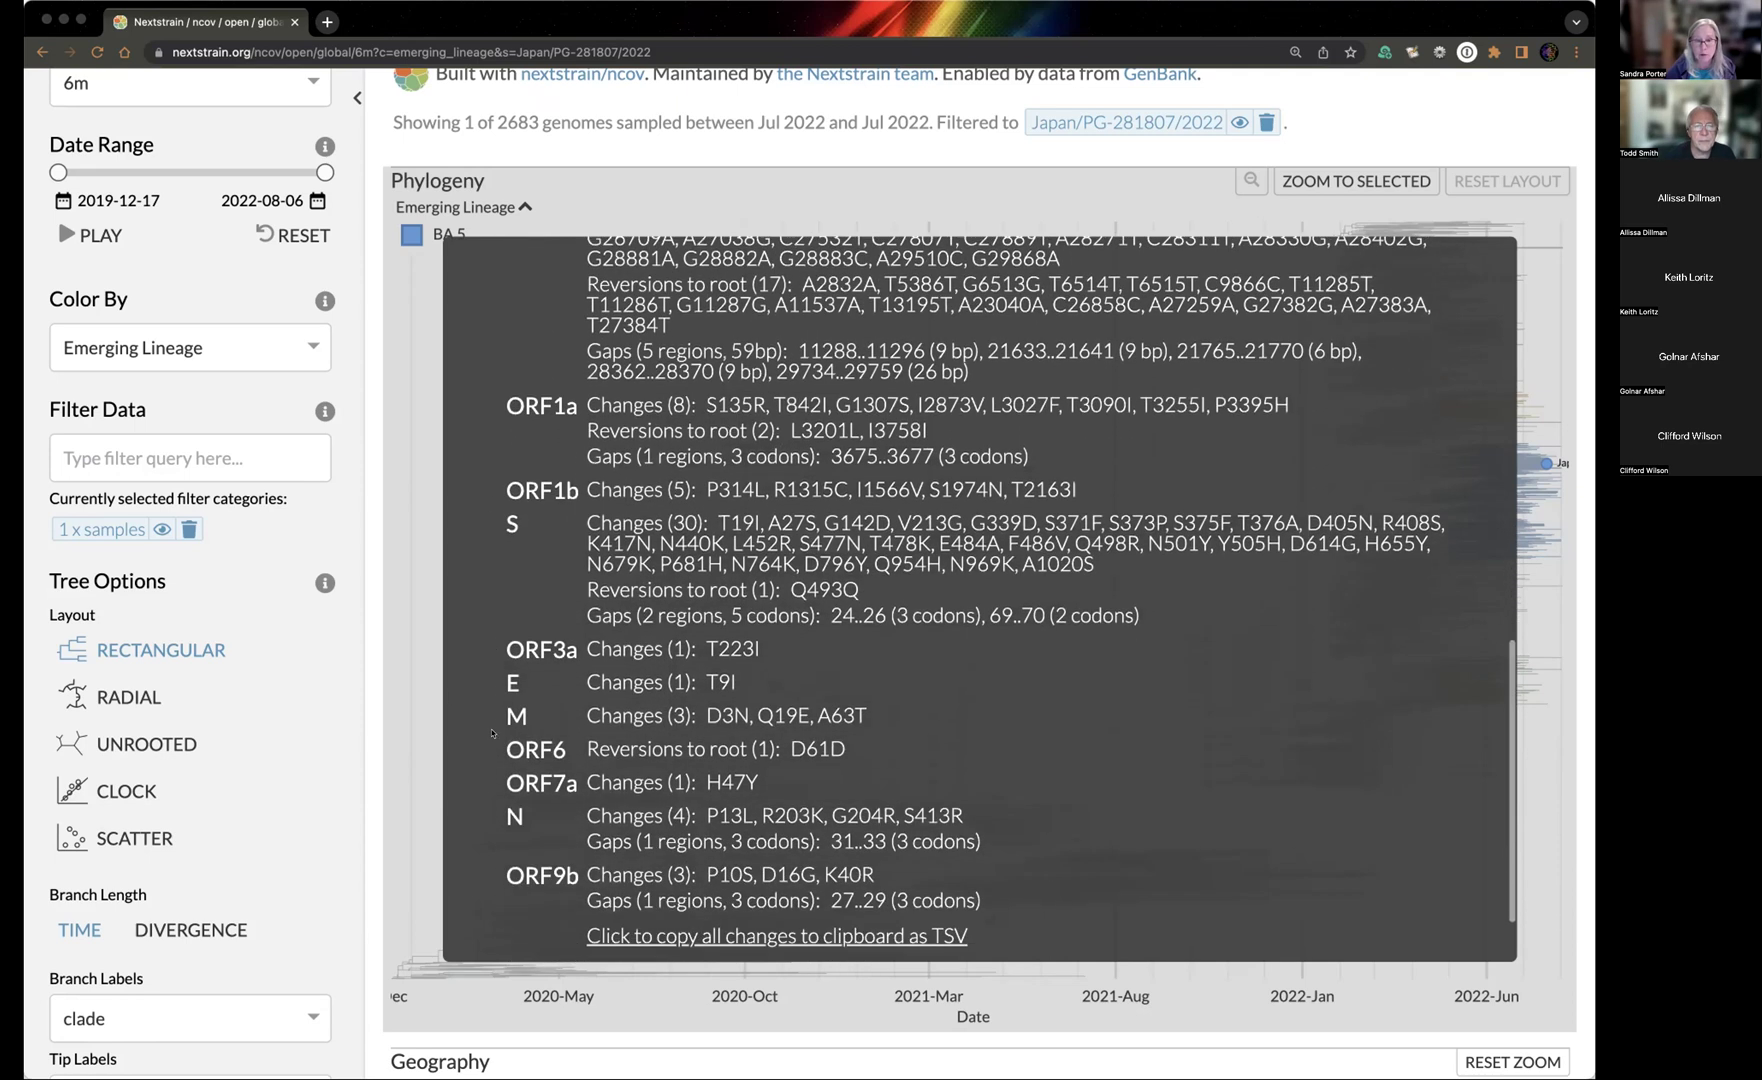
scroll(492, 733, down, 2)
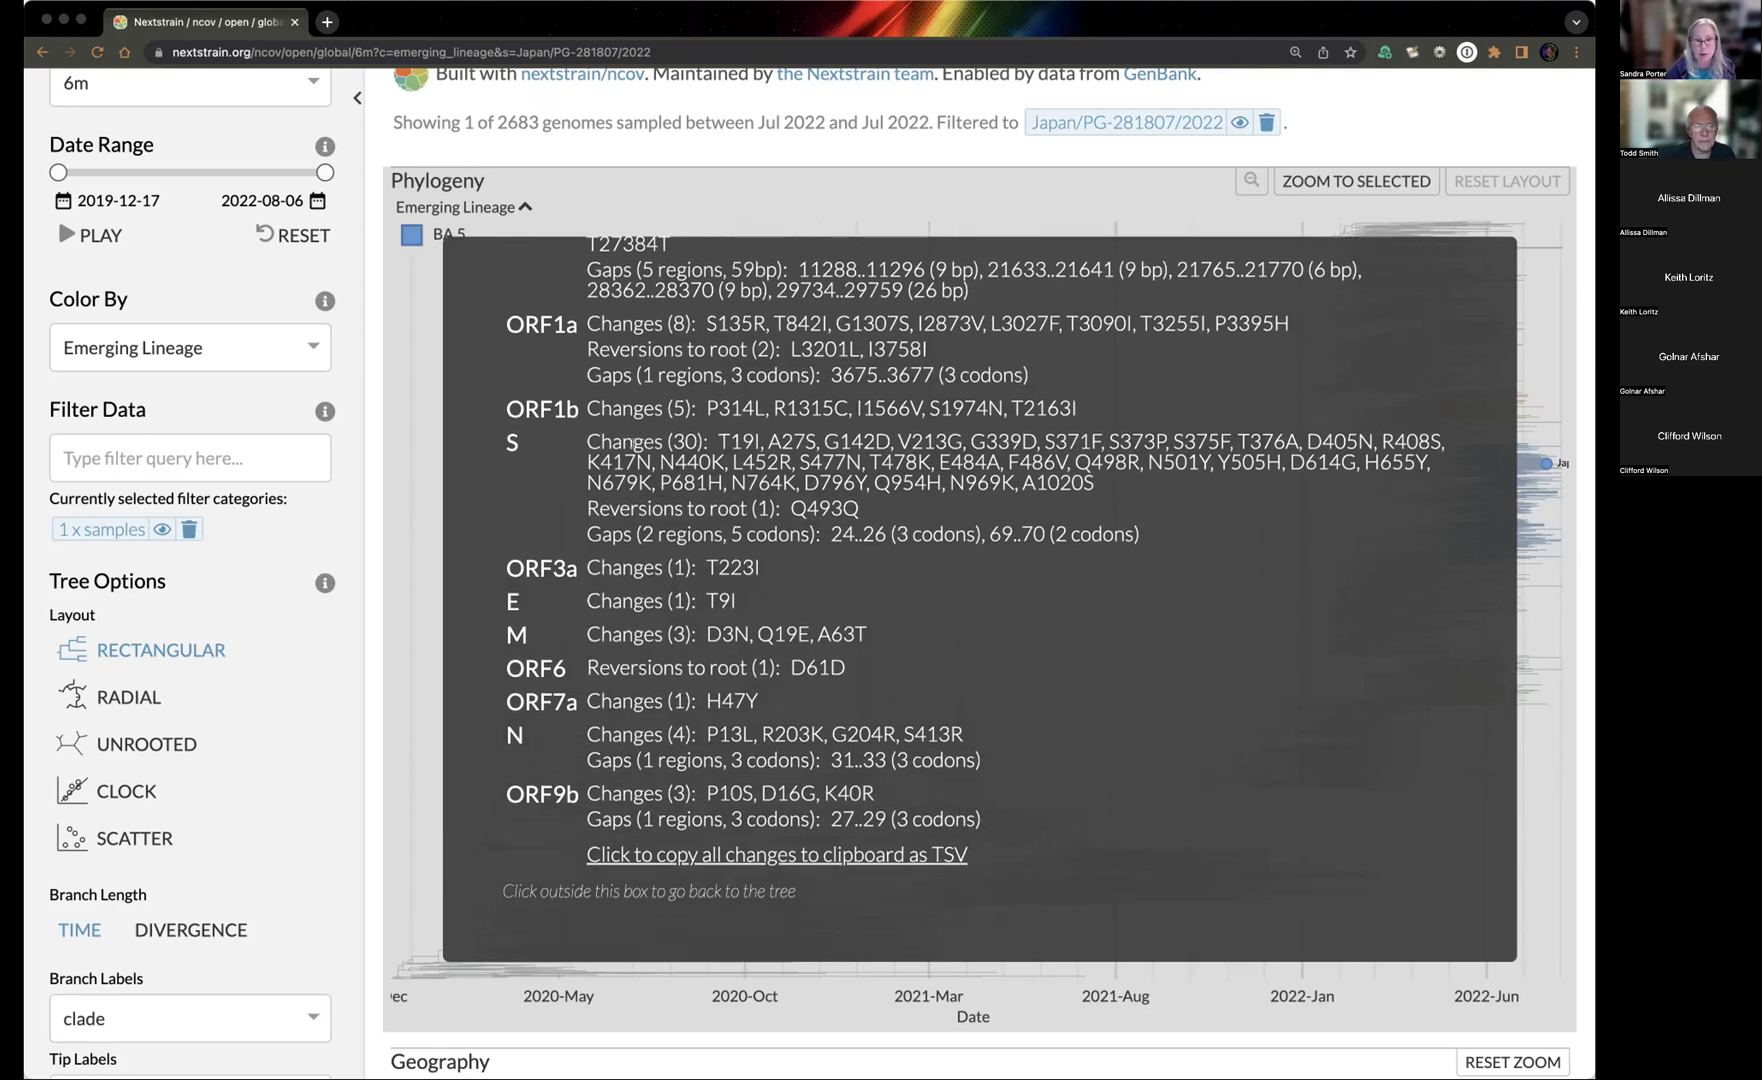
scroll(490, 600, up, 3)
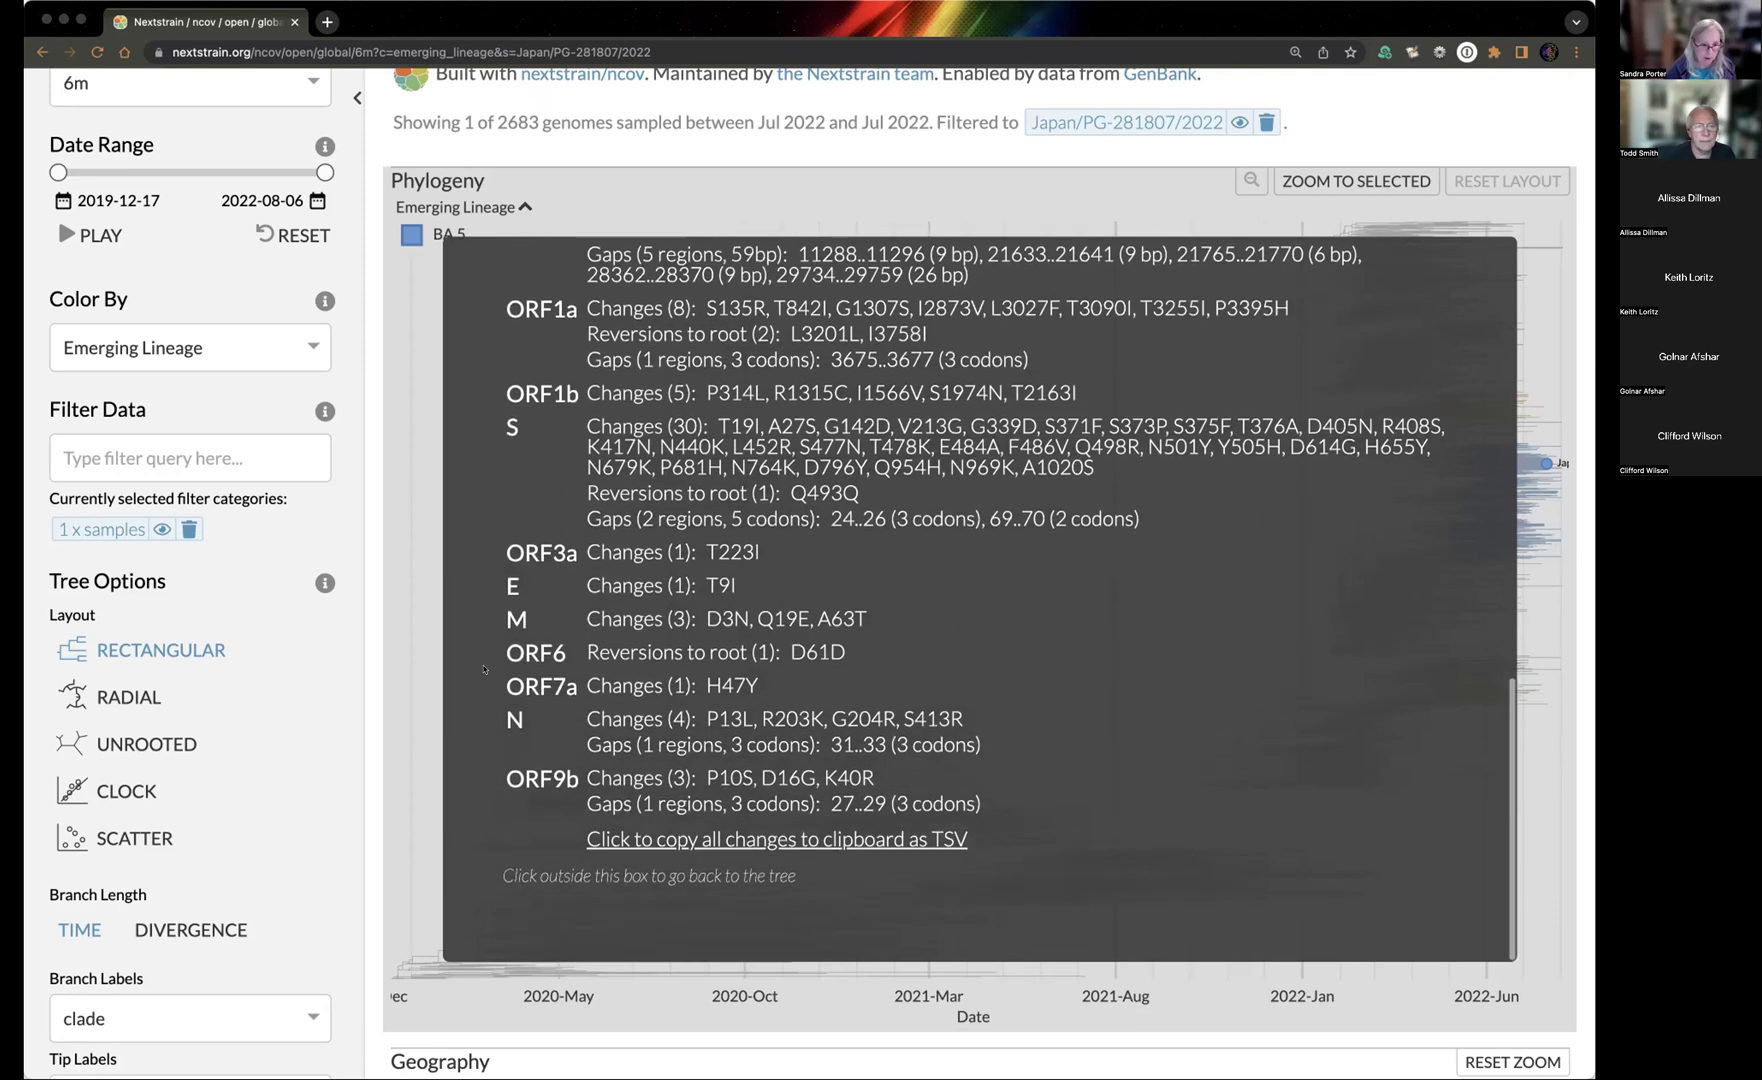
scroll(484, 669, up, 12)
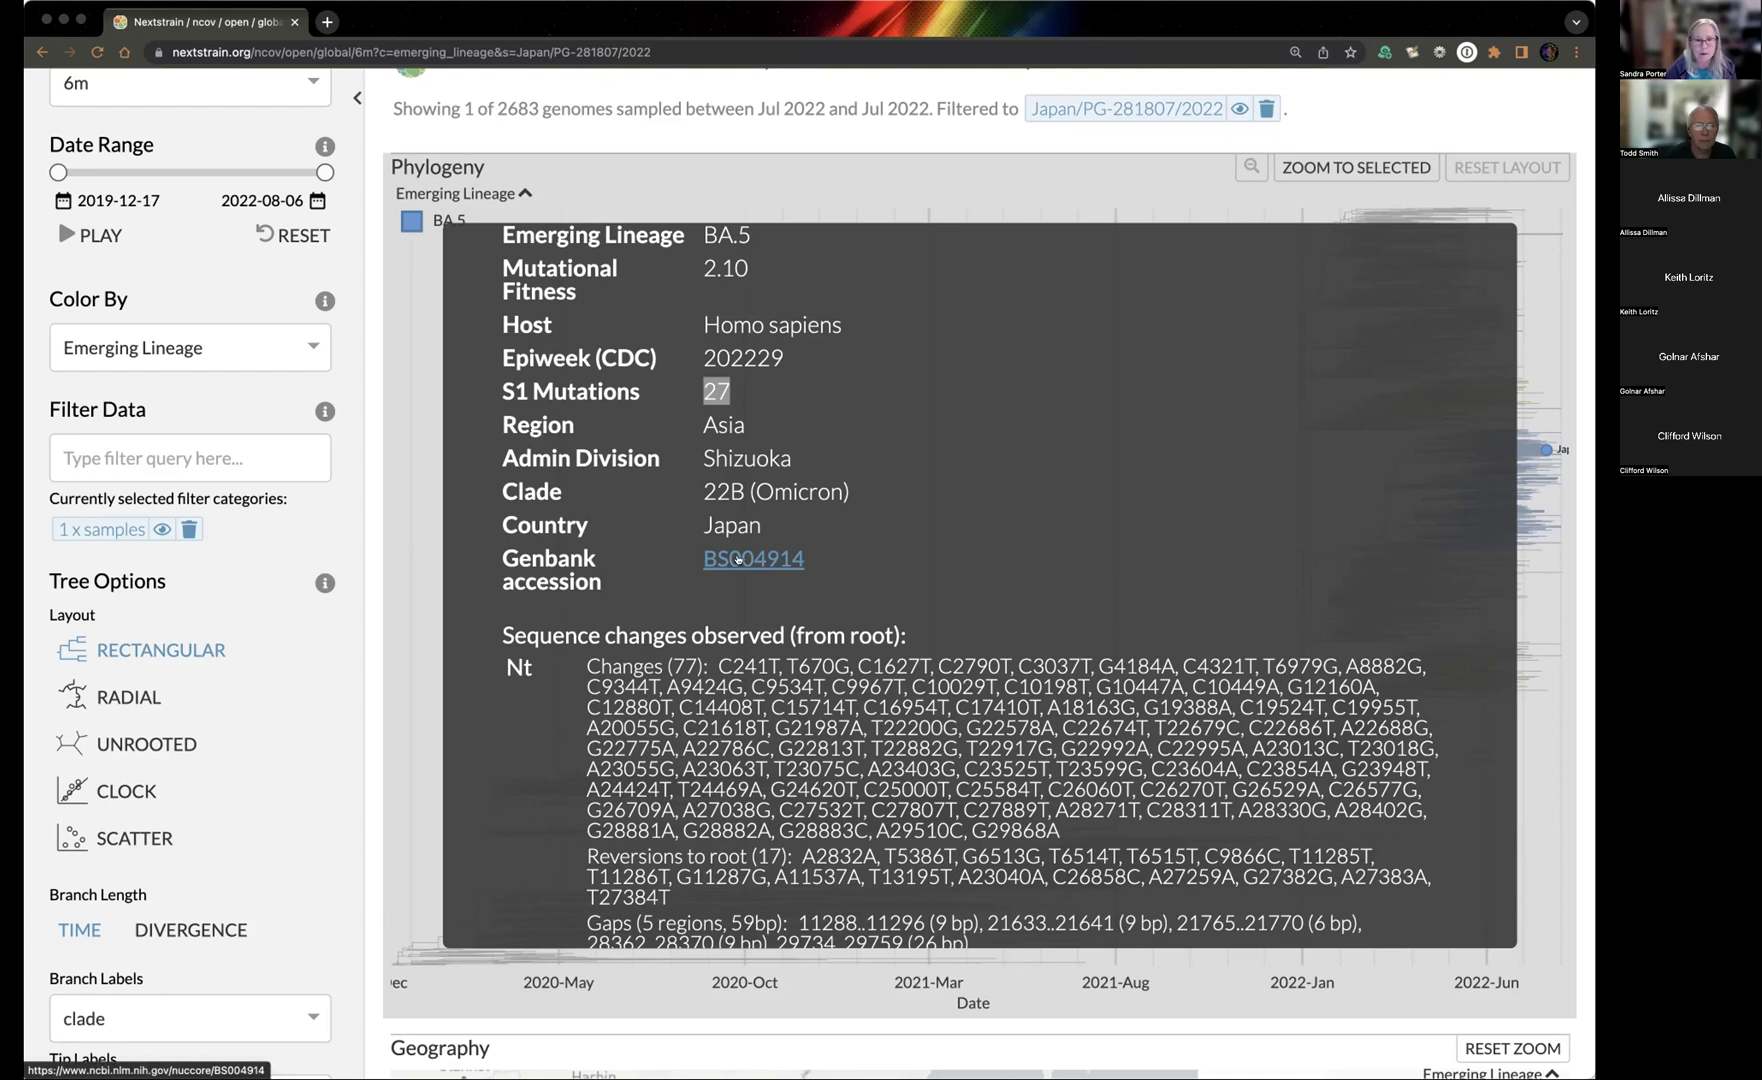
Open the sample's GenBank record BS004914 and look through its submission details, source features and ORF1ab translation.
click(717, 558)
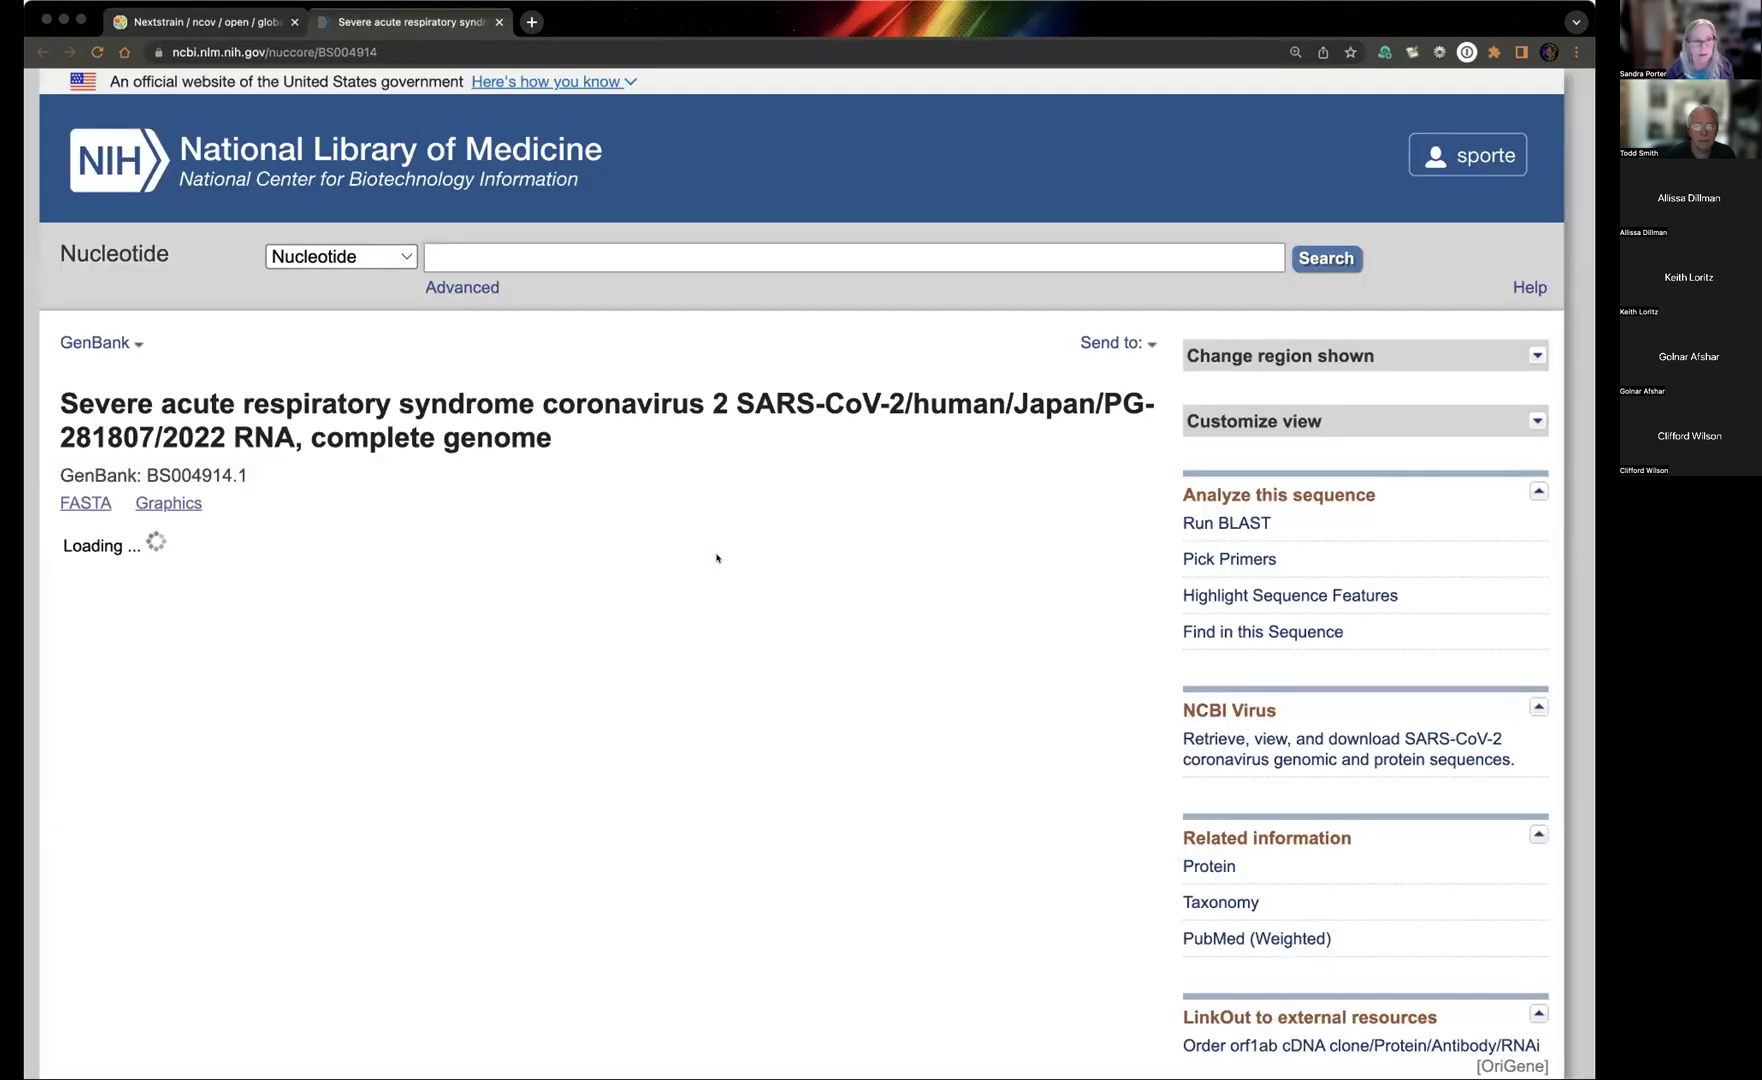
scroll(1000, 682, down, 3)
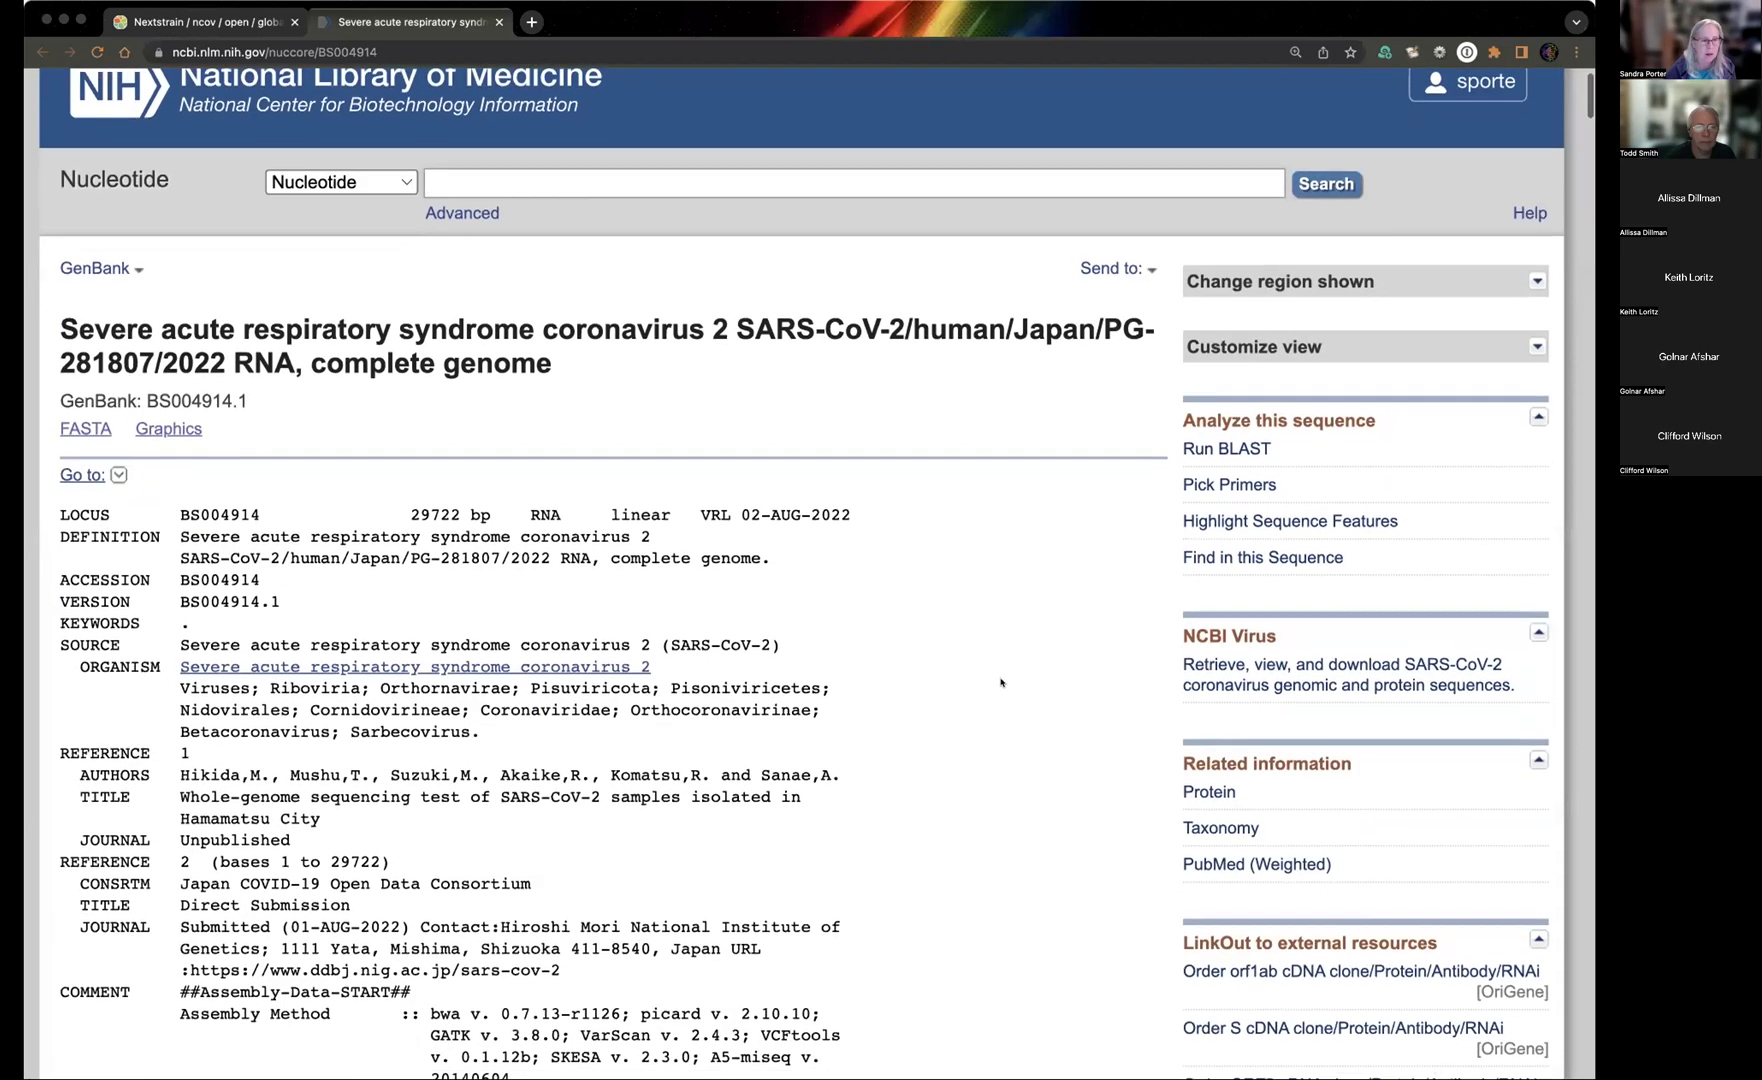
scroll(1000, 682, down, 6)
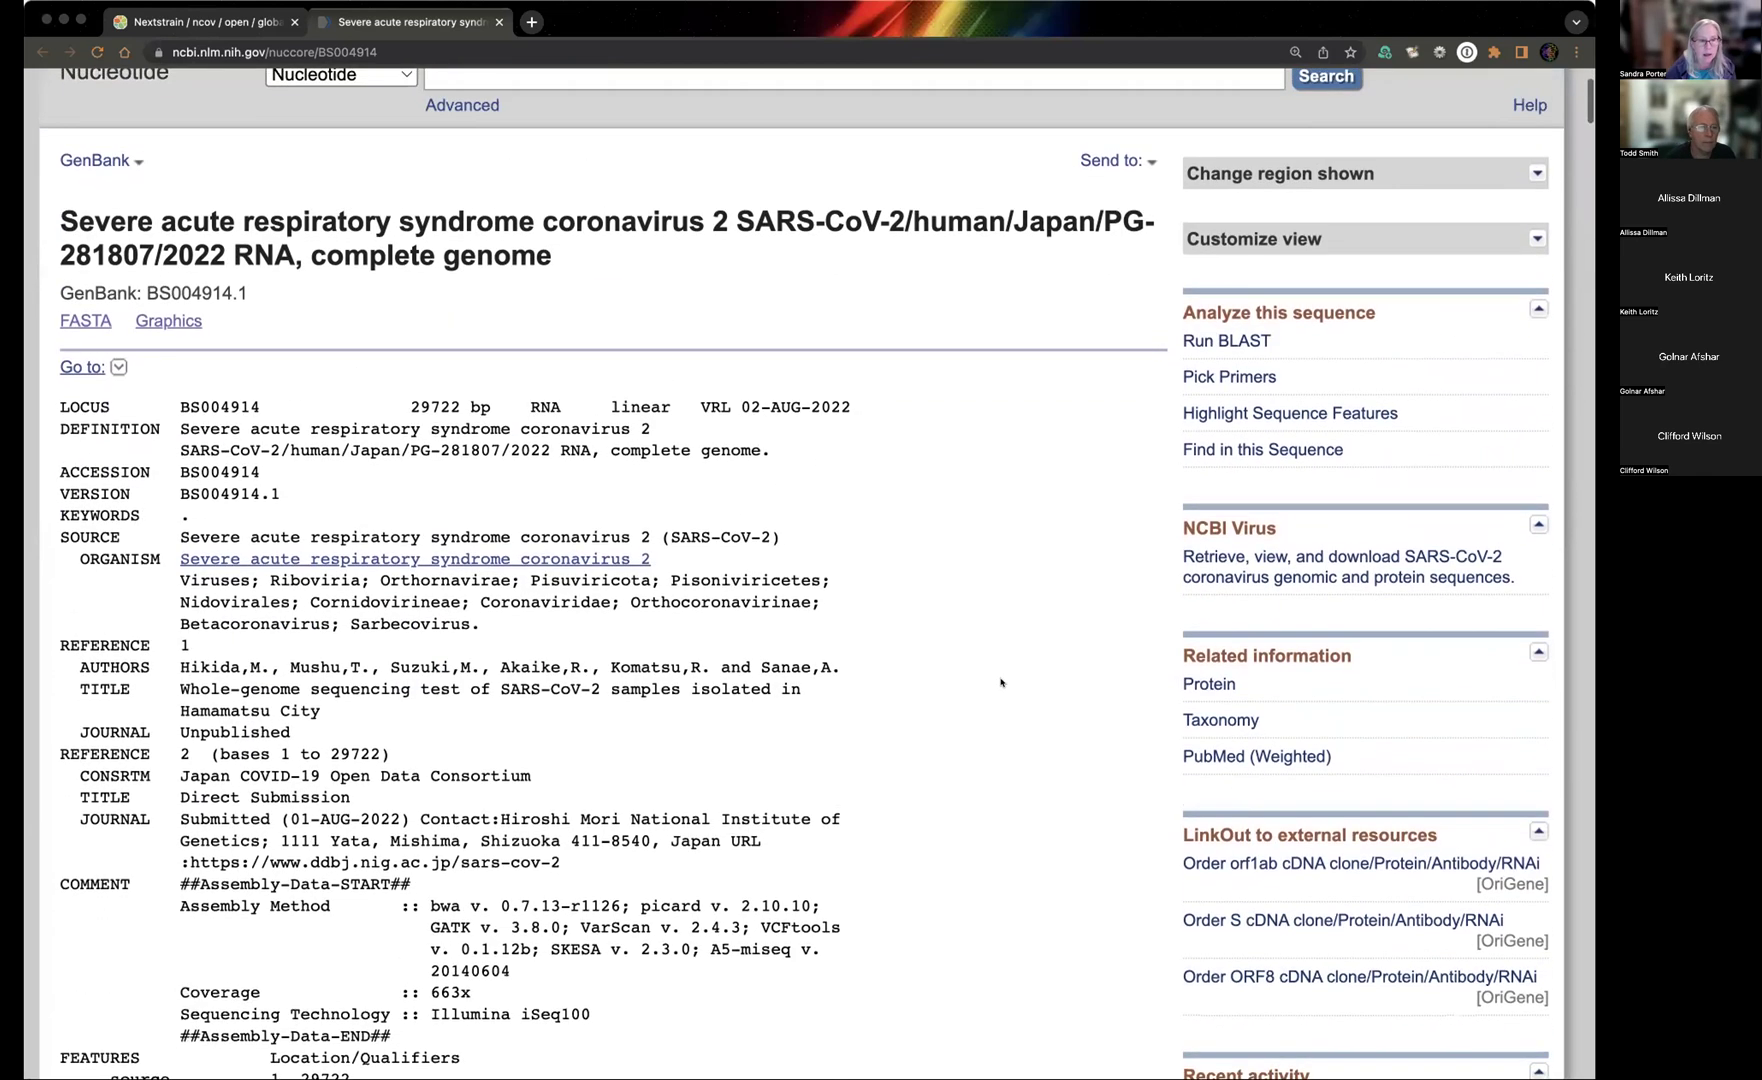
scroll(1000, 682, down, 9)
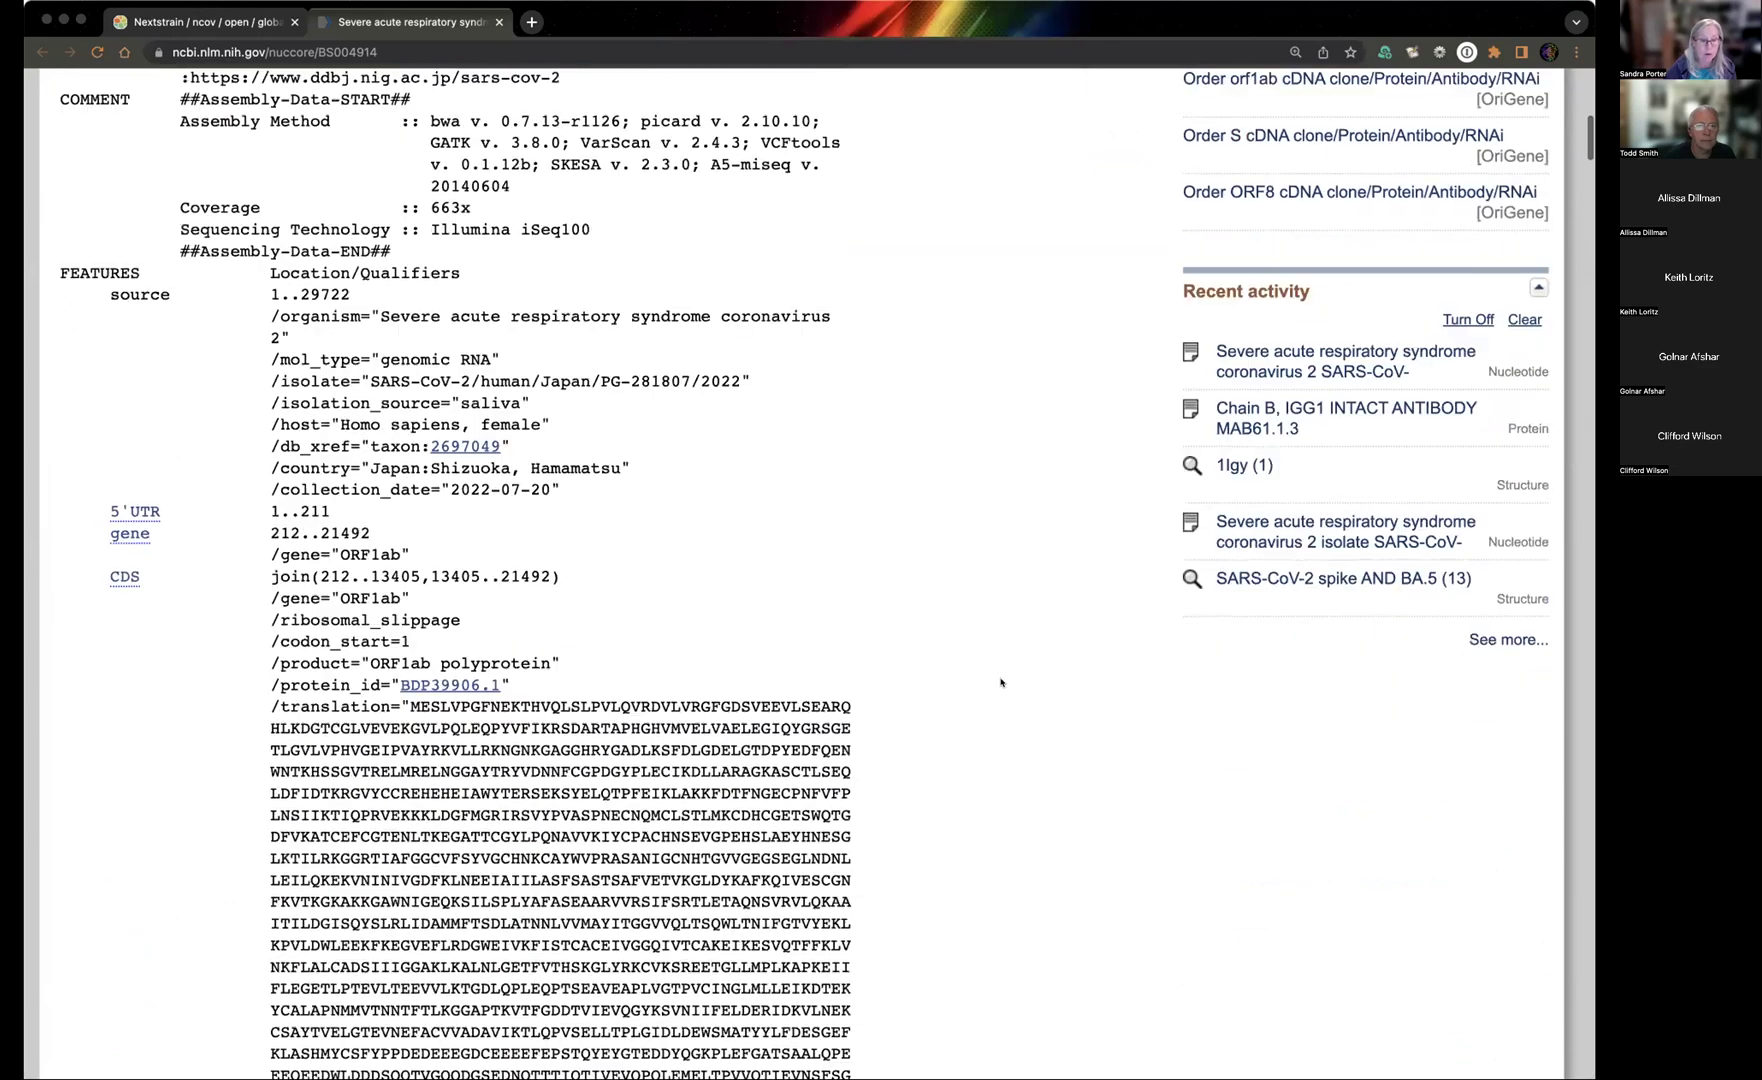
scroll(1000, 682, down, 7)
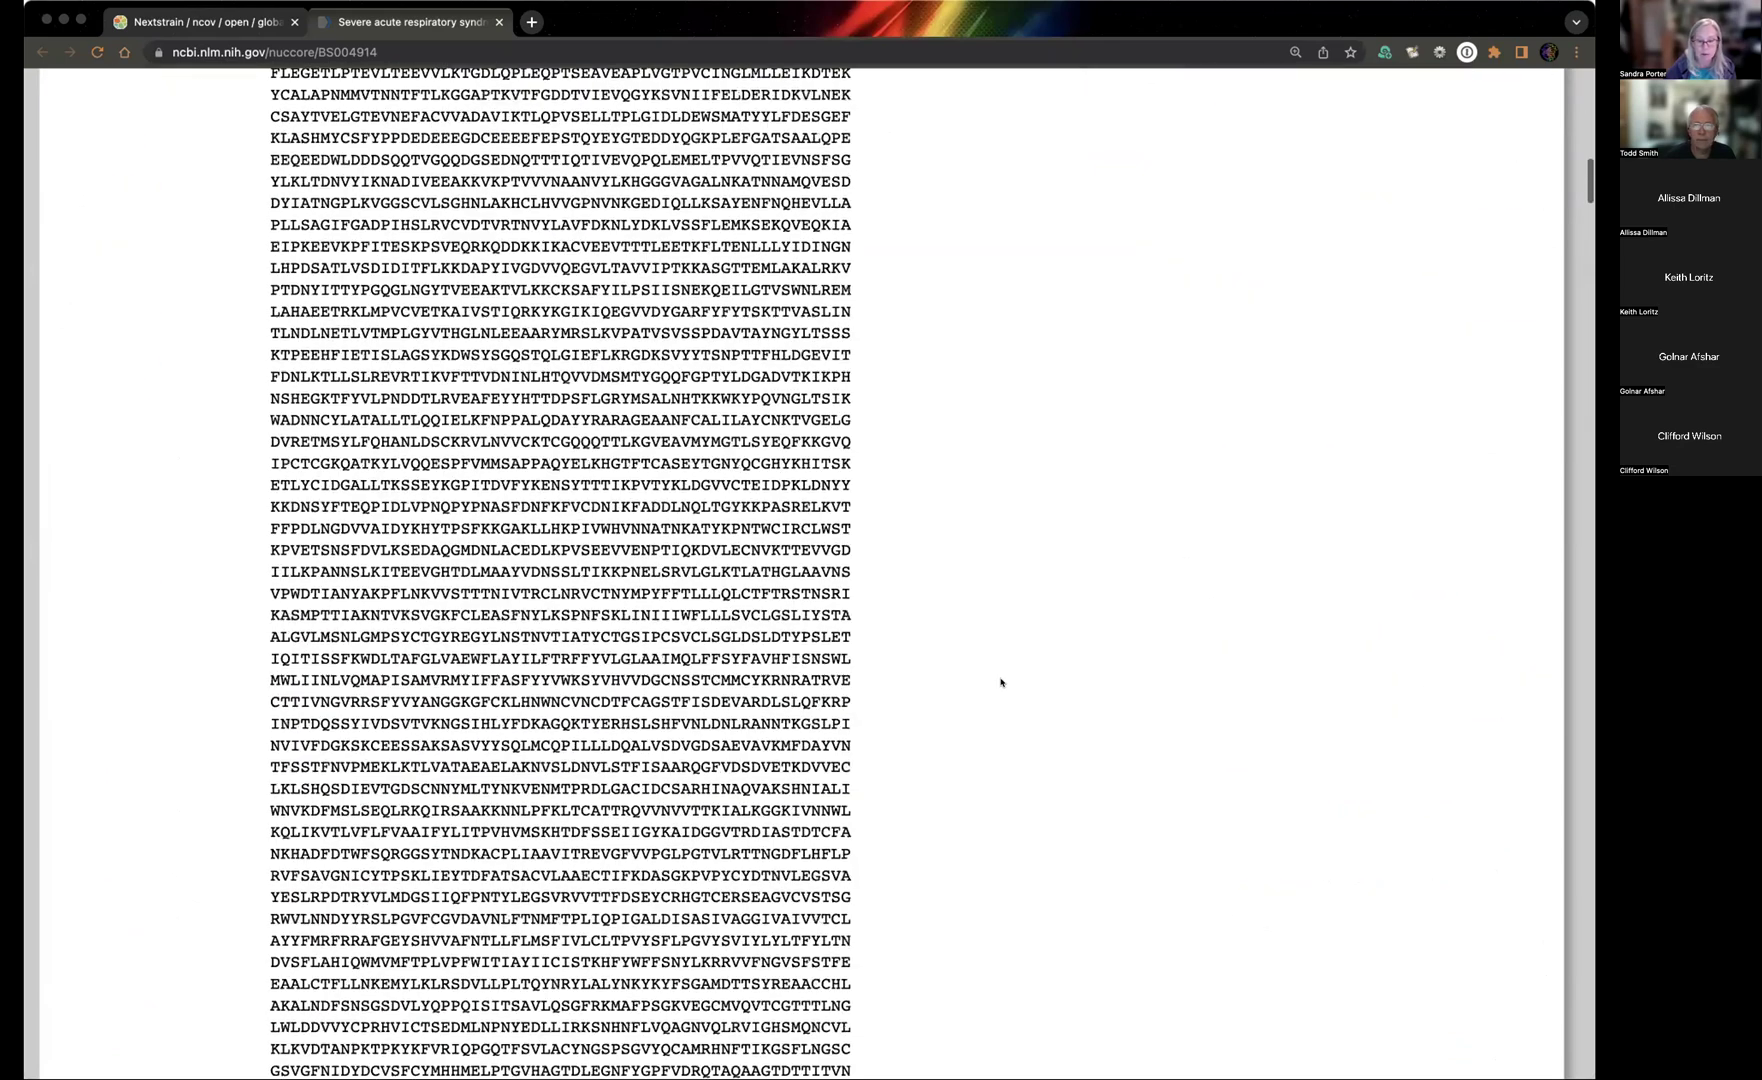
scroll(1000, 682, up, 18)
scroll(1000, 682, up, 6)
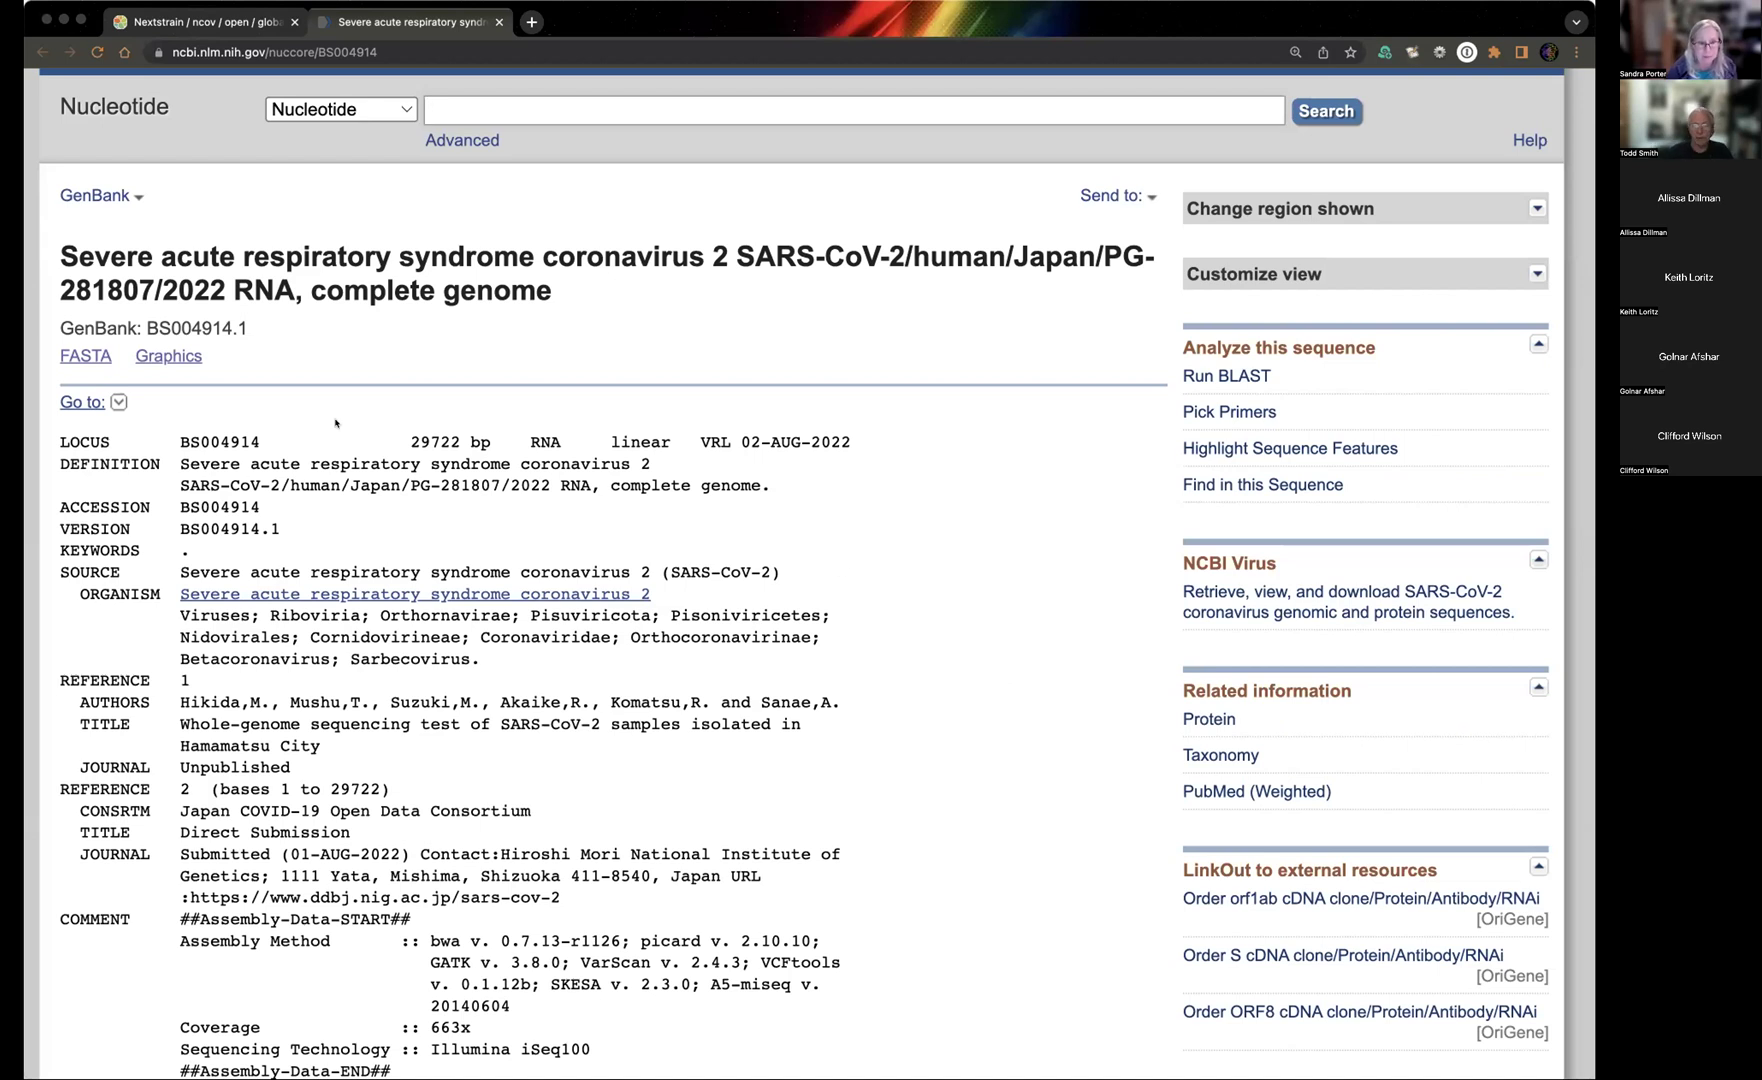
Show the BS004914.1 genome graphically and inspect the ORF1ab features and the details of the S gene's protein BDP39908.1.
click(170, 355)
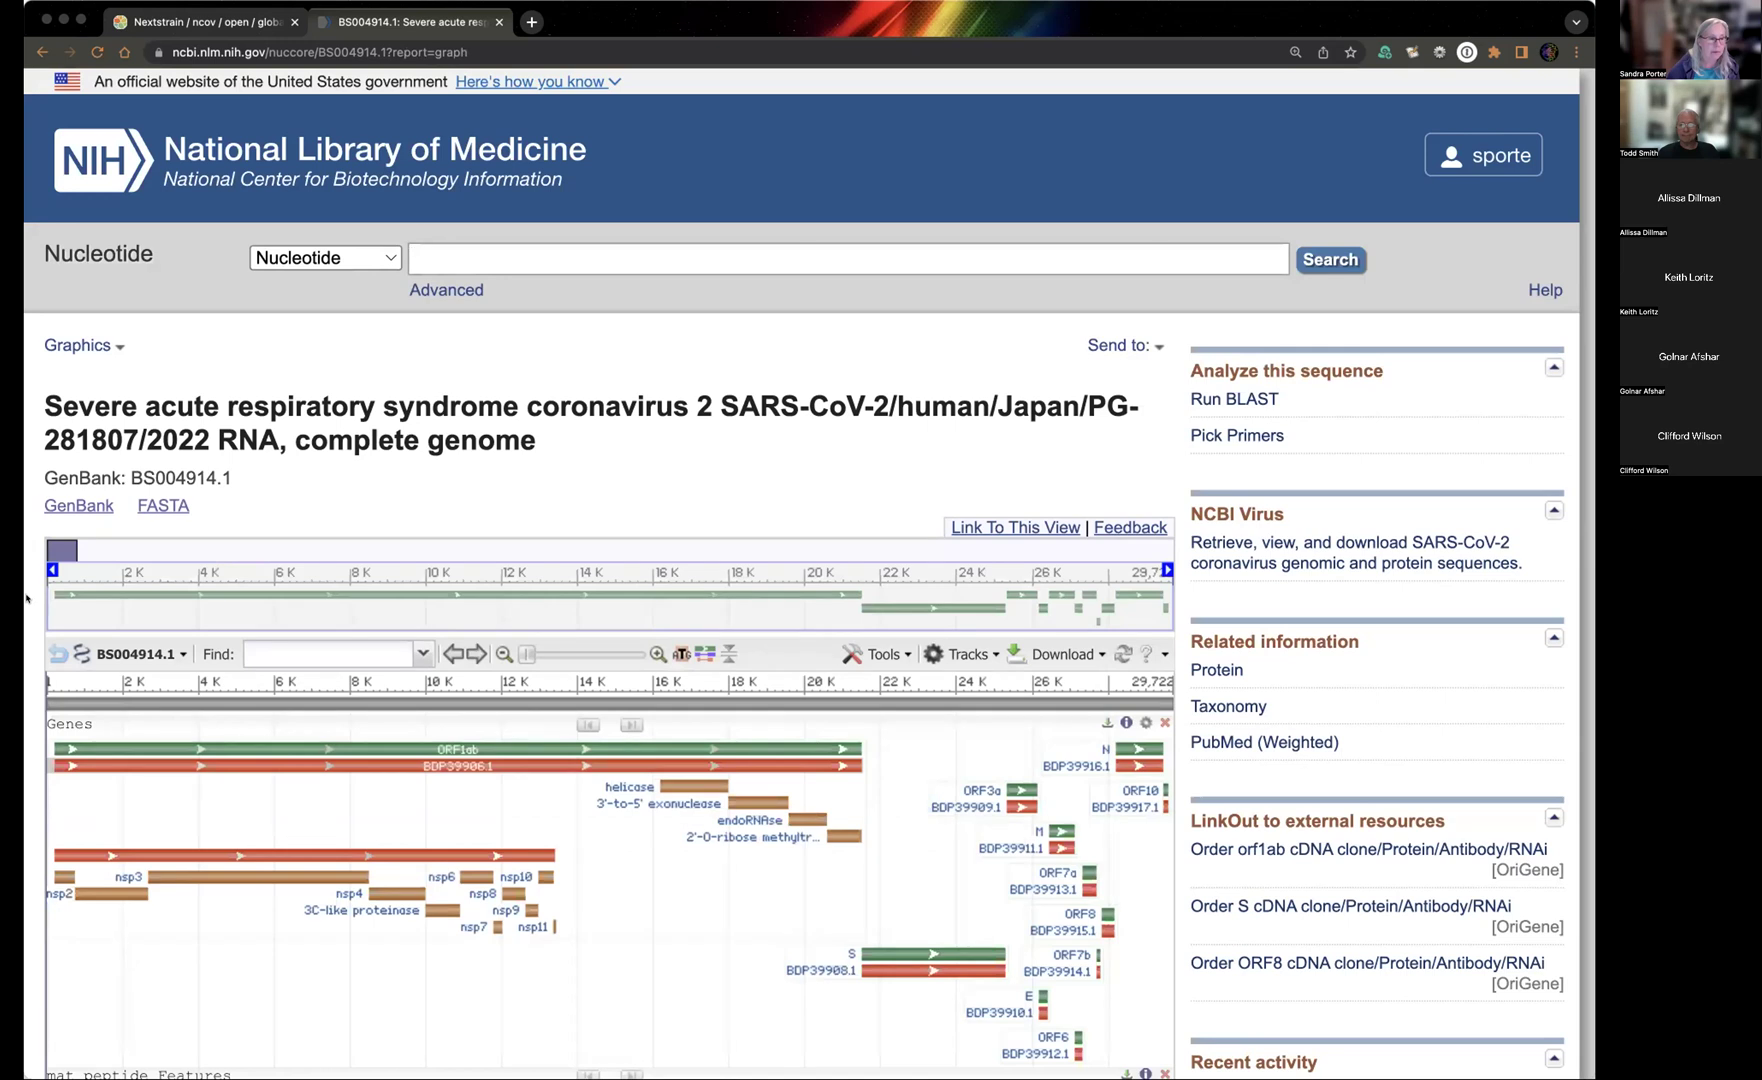
scroll(27, 598, down, 2)
scroll(27, 598, down, 4)
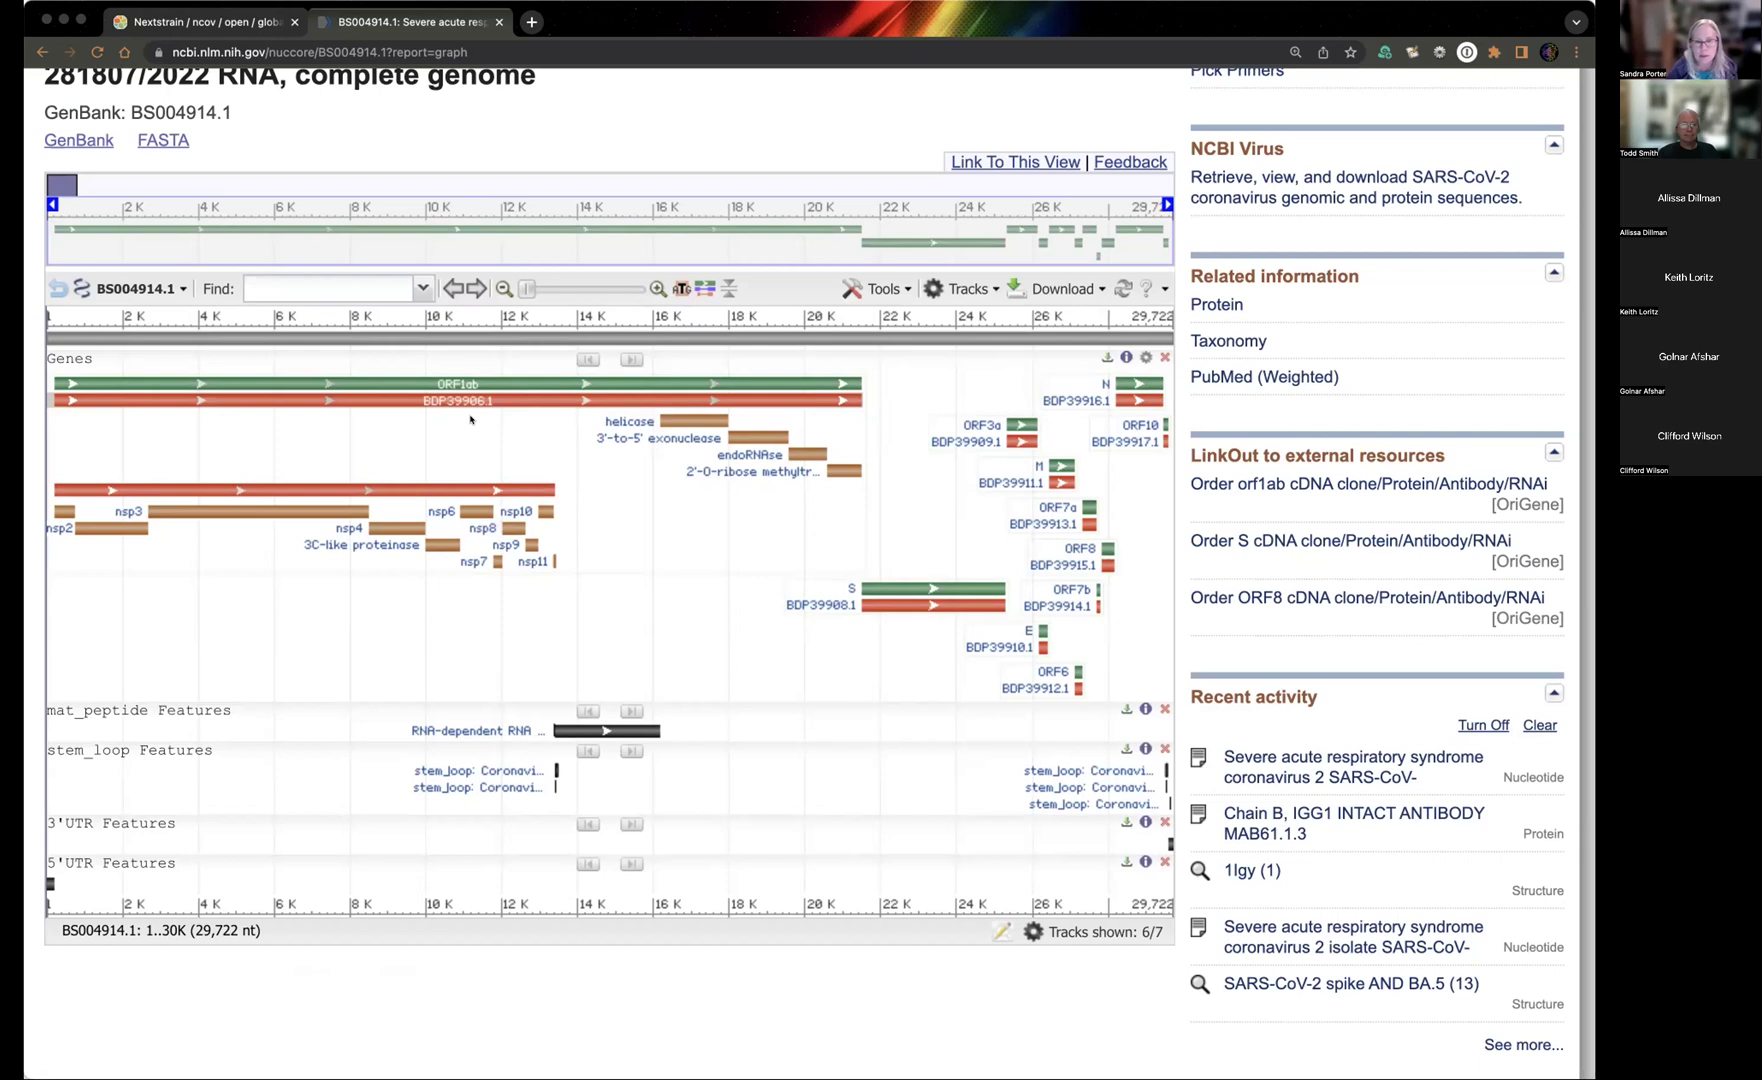
click(505, 382)
click(407, 490)
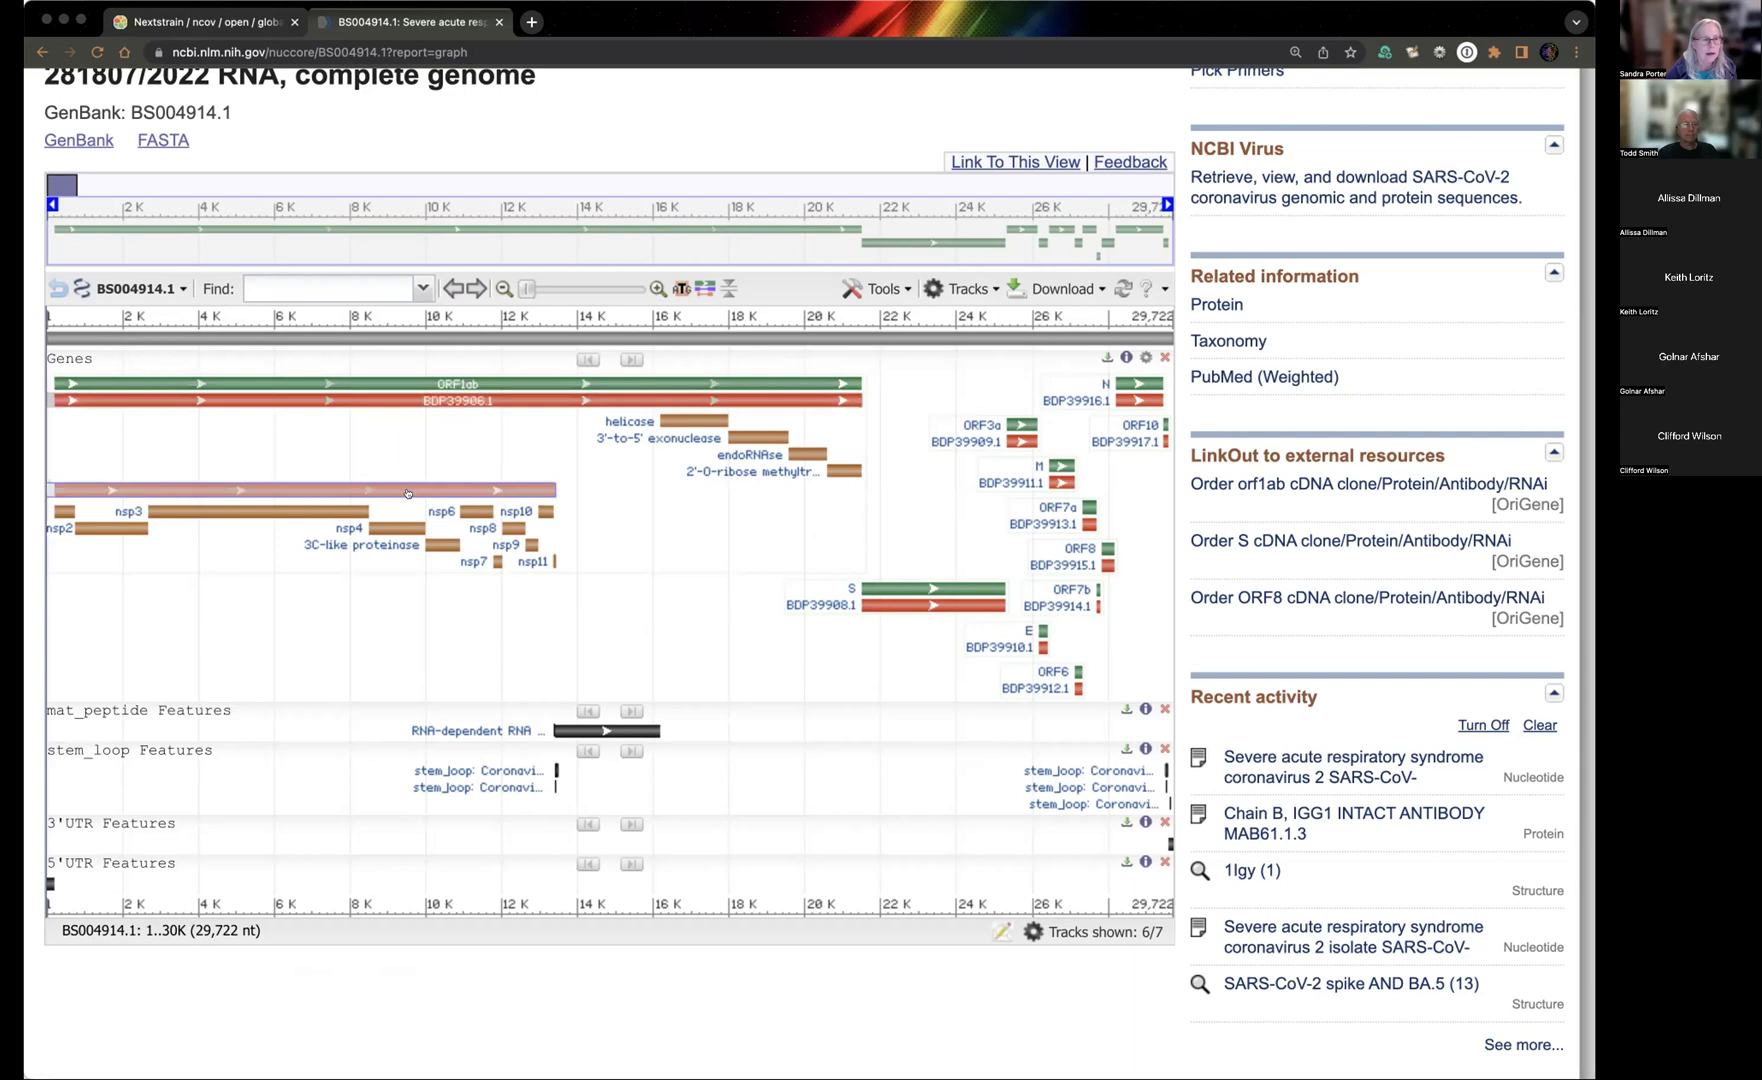
mouse_move(414, 492)
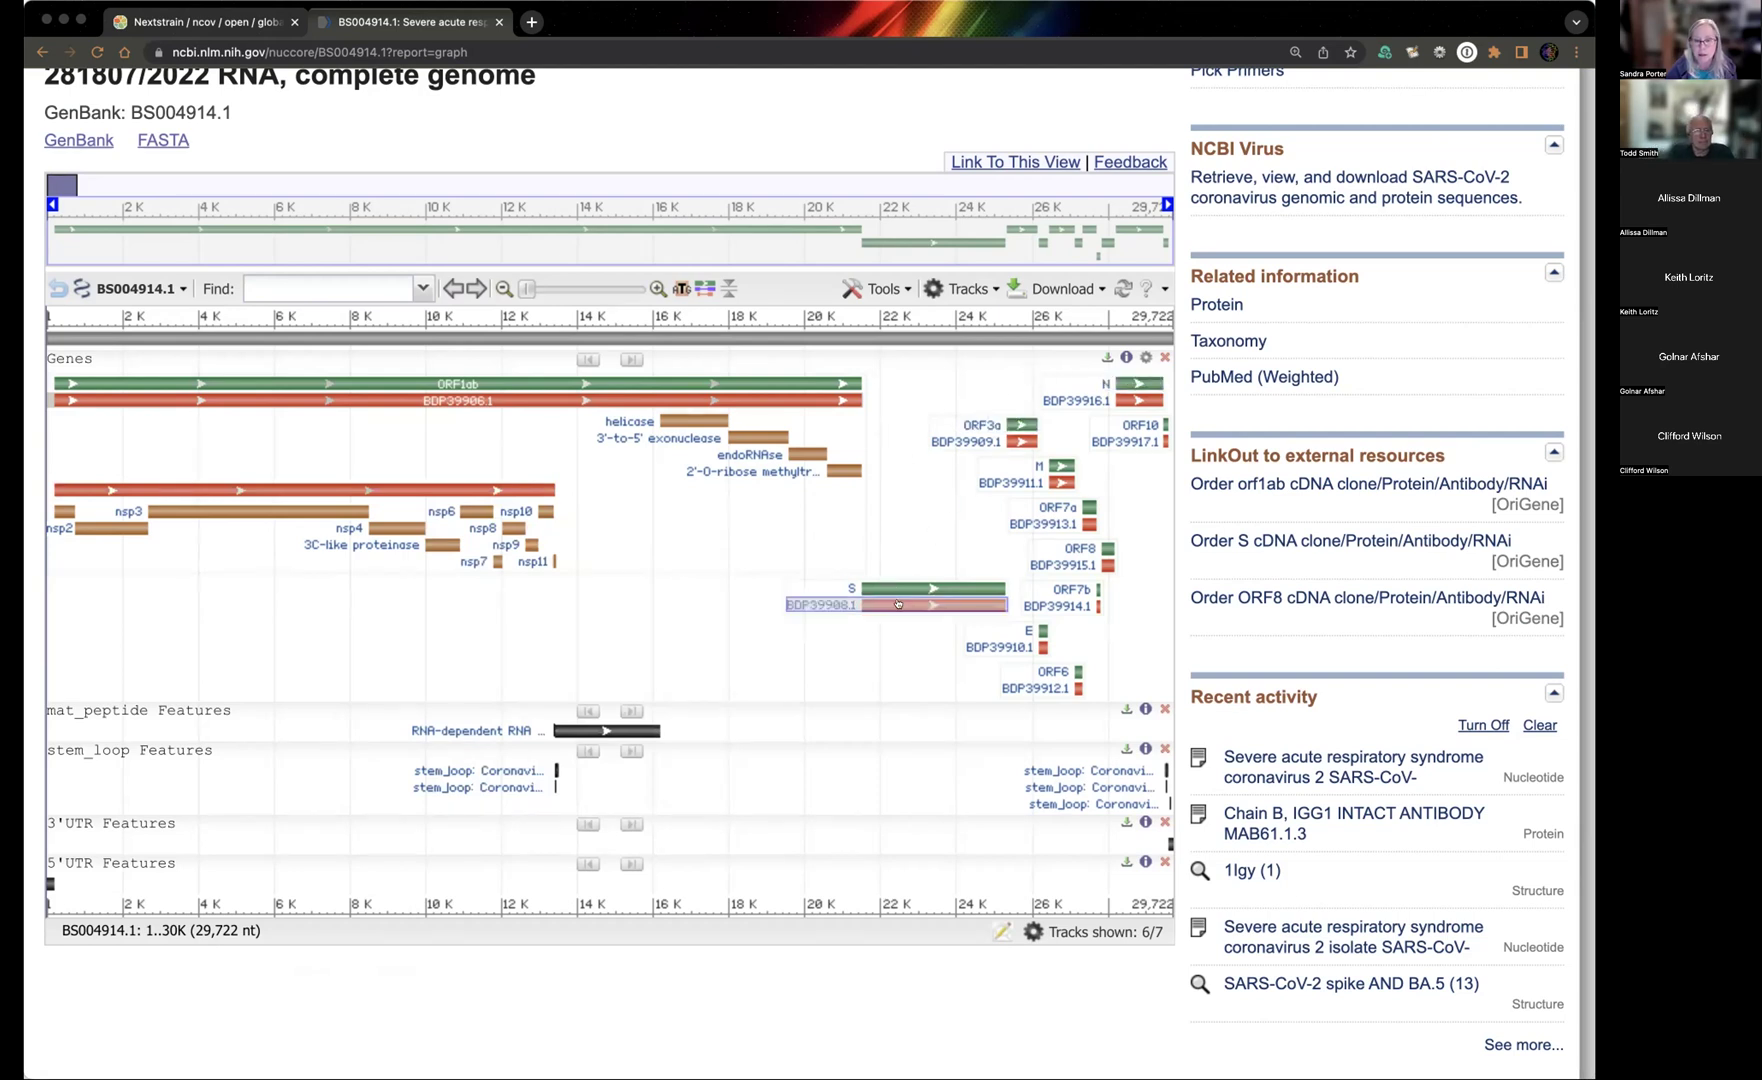
mouse_move(898, 604)
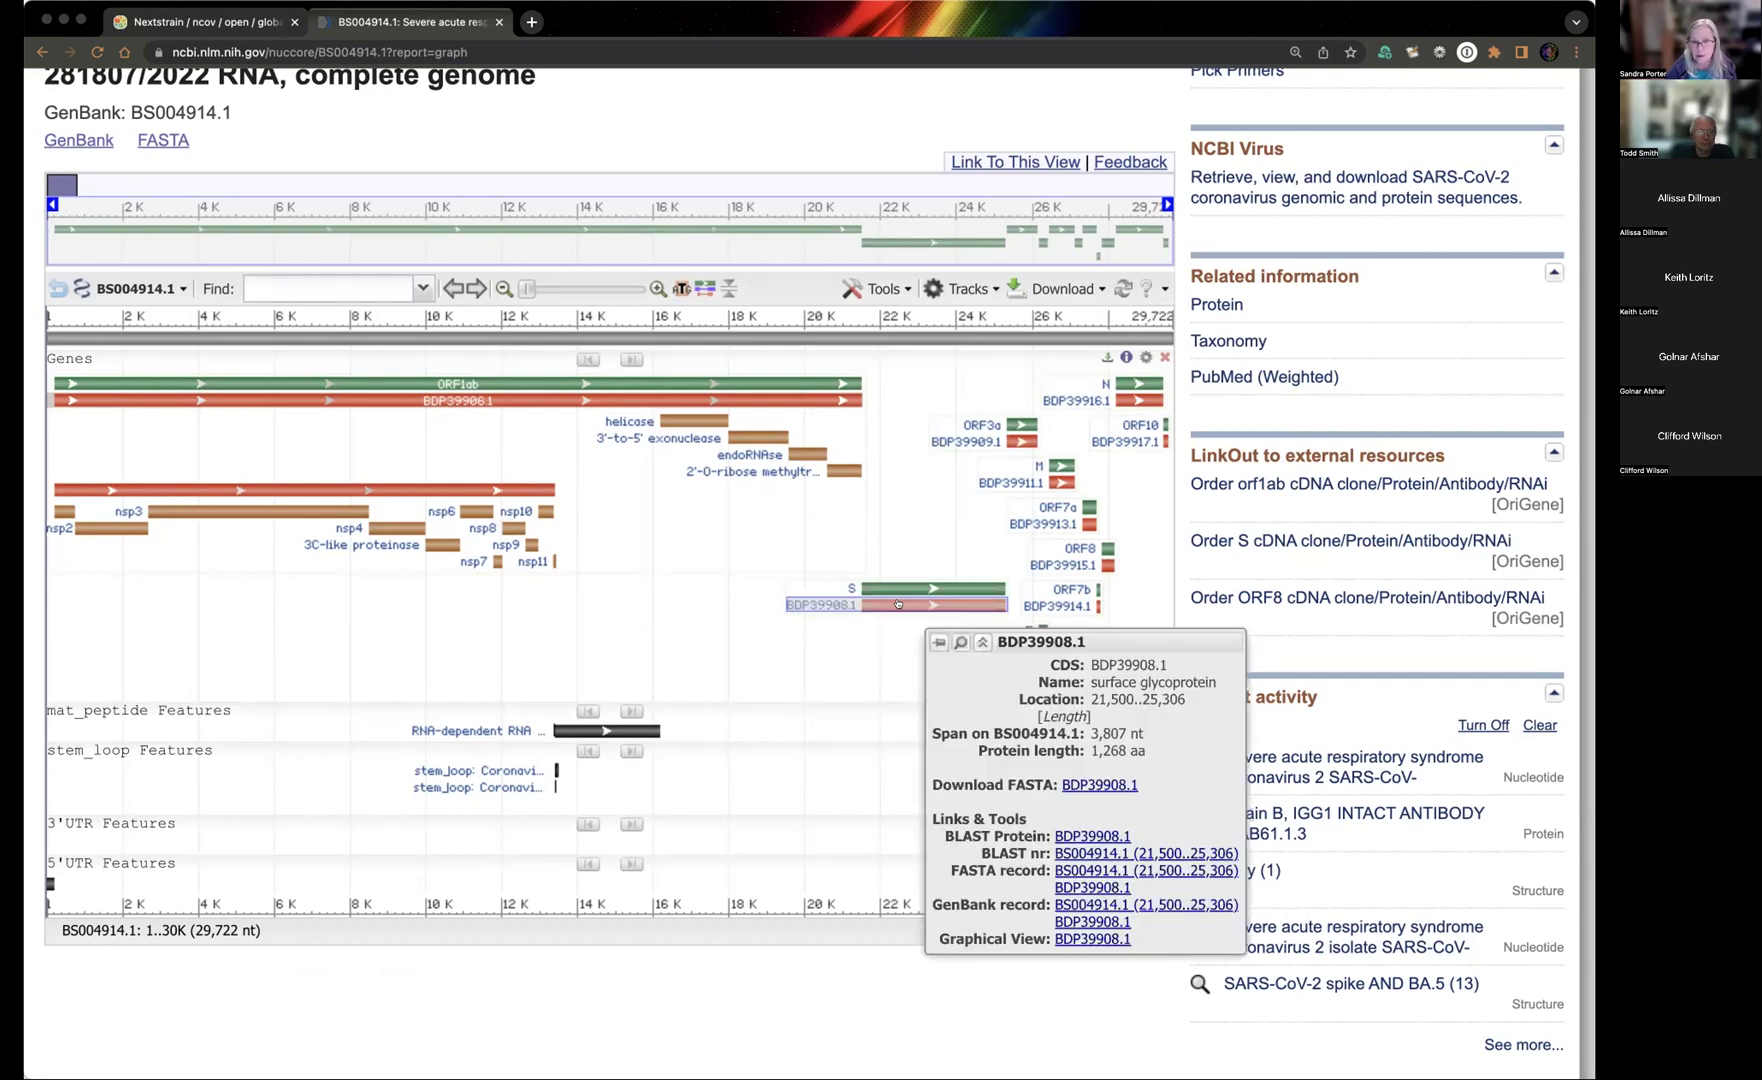
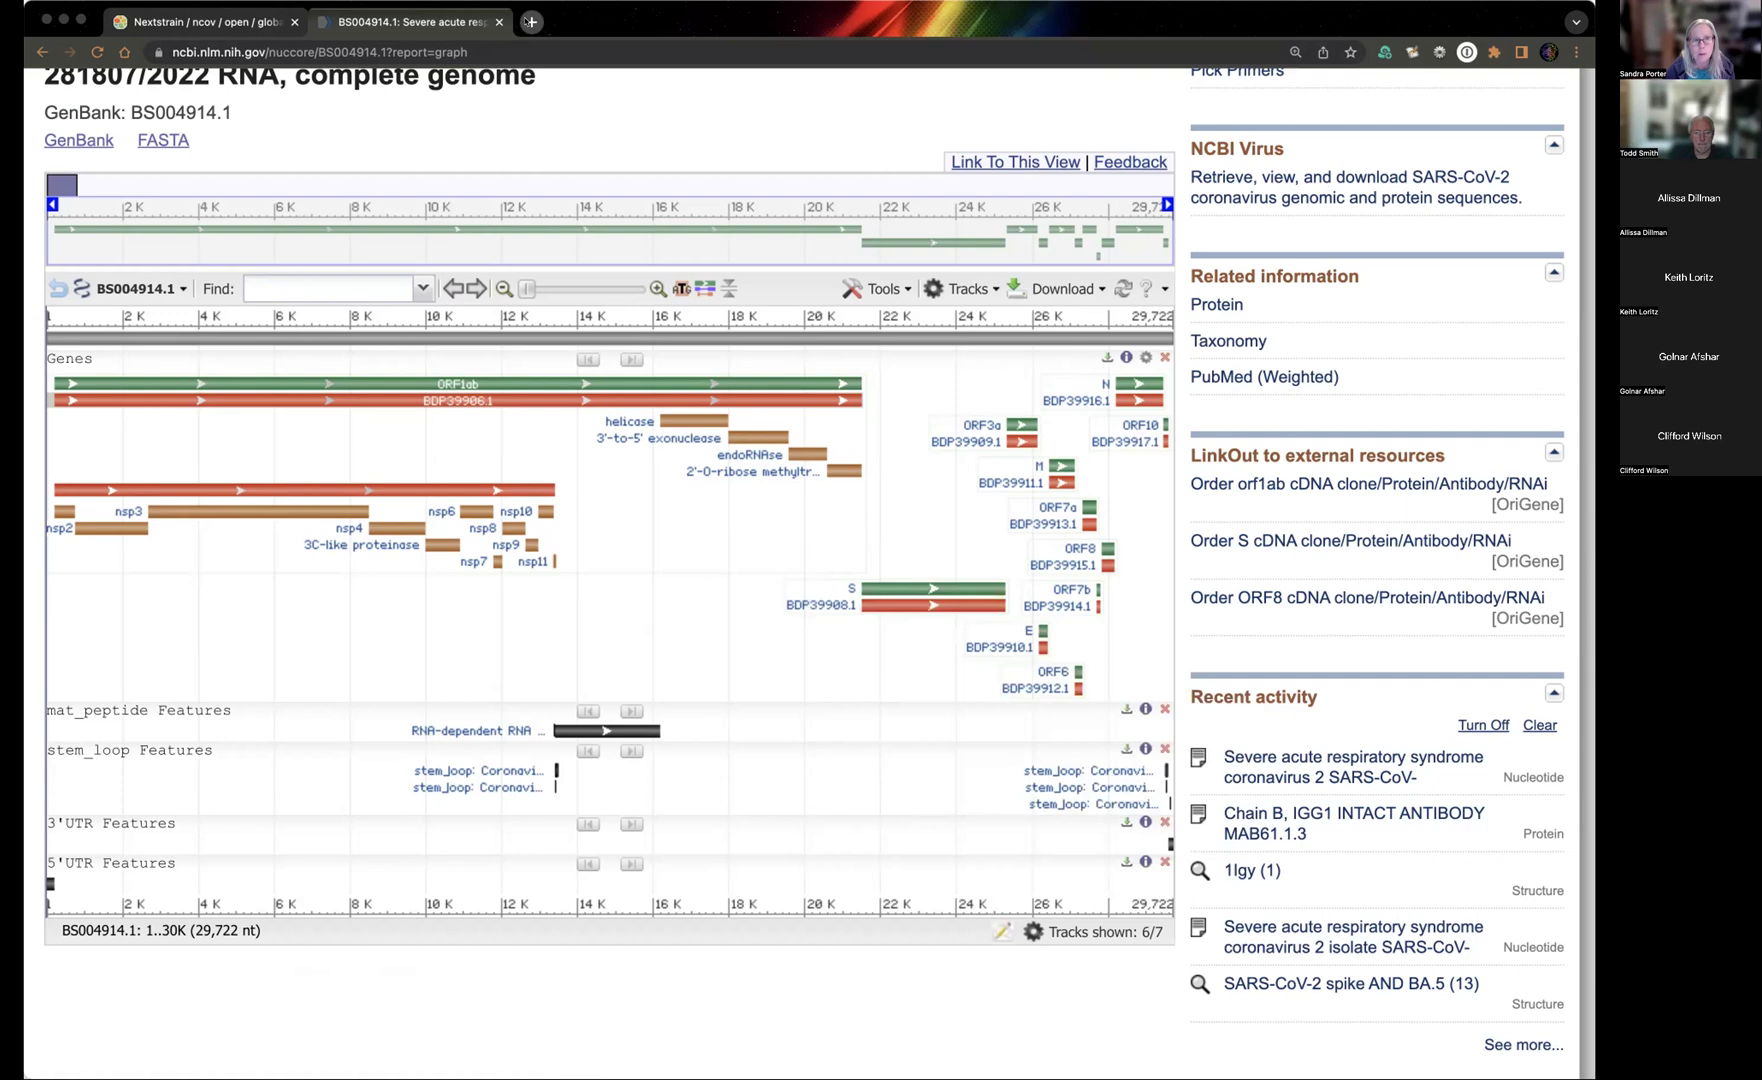
Load the NCBI home page in a new browser tab and search all databases for 7KHM.
click(531, 22)
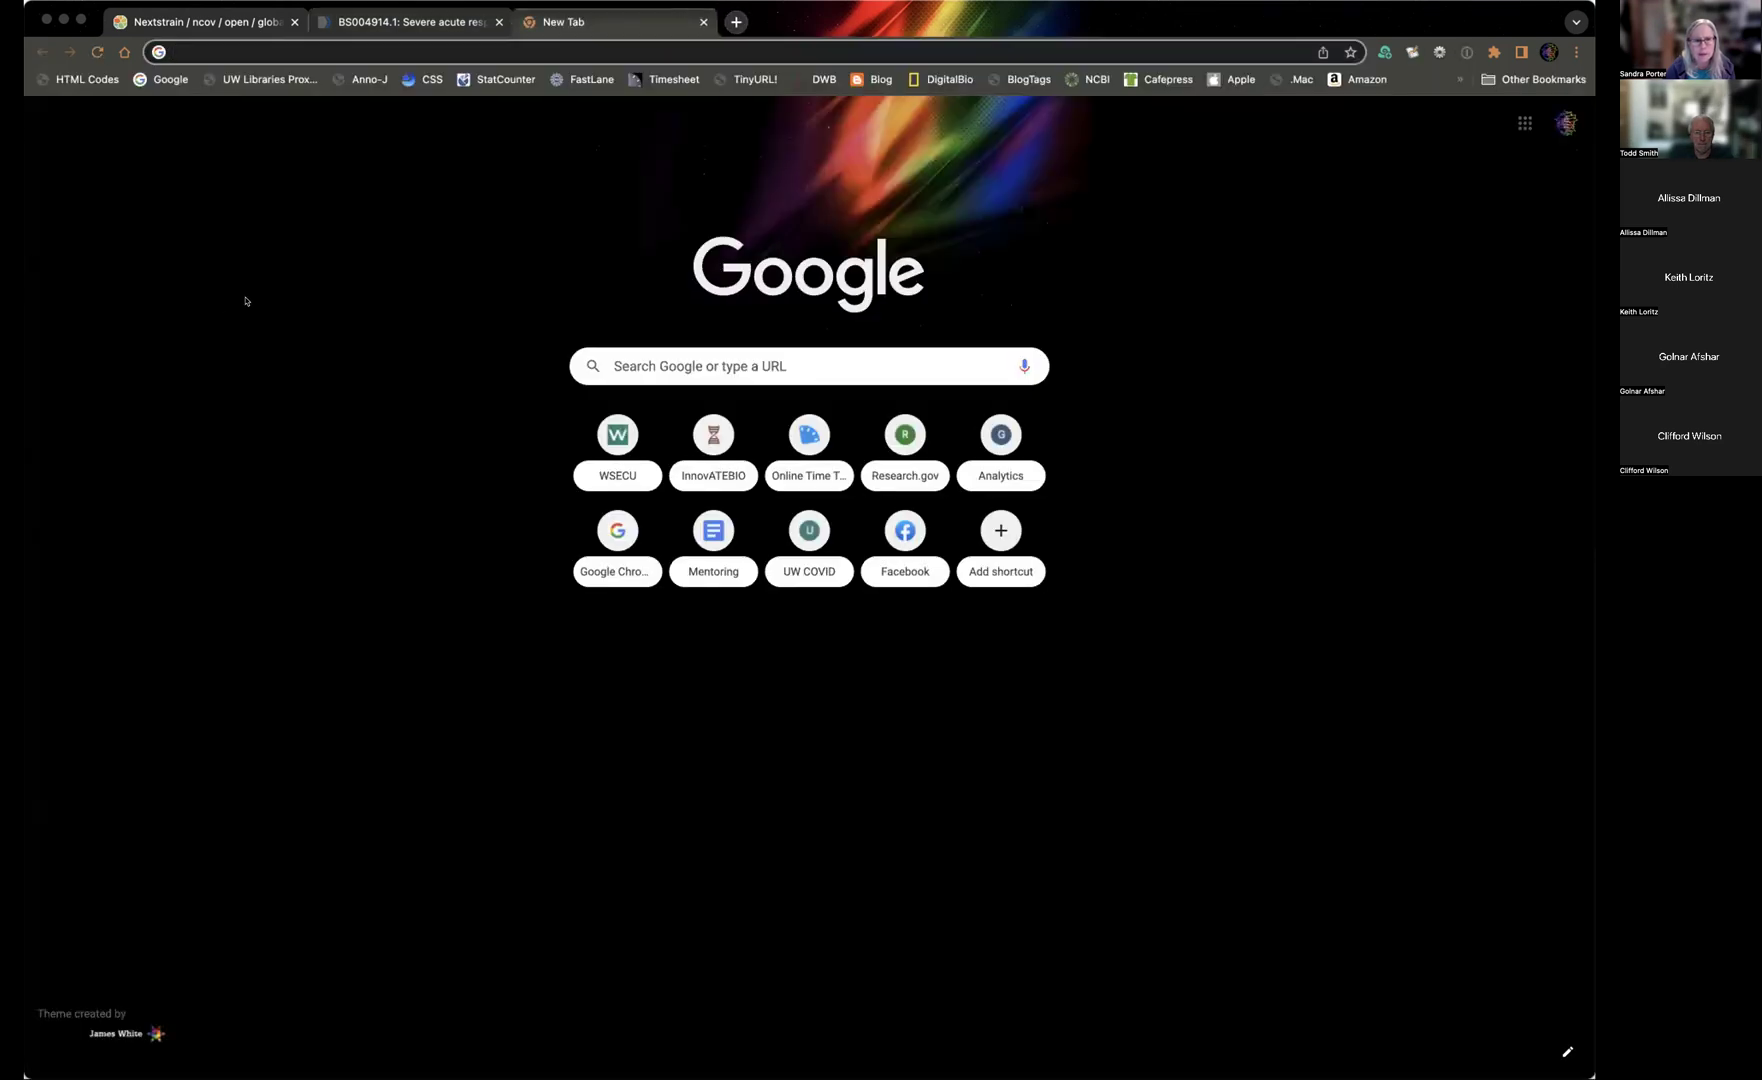
text(nc)
key(Return)
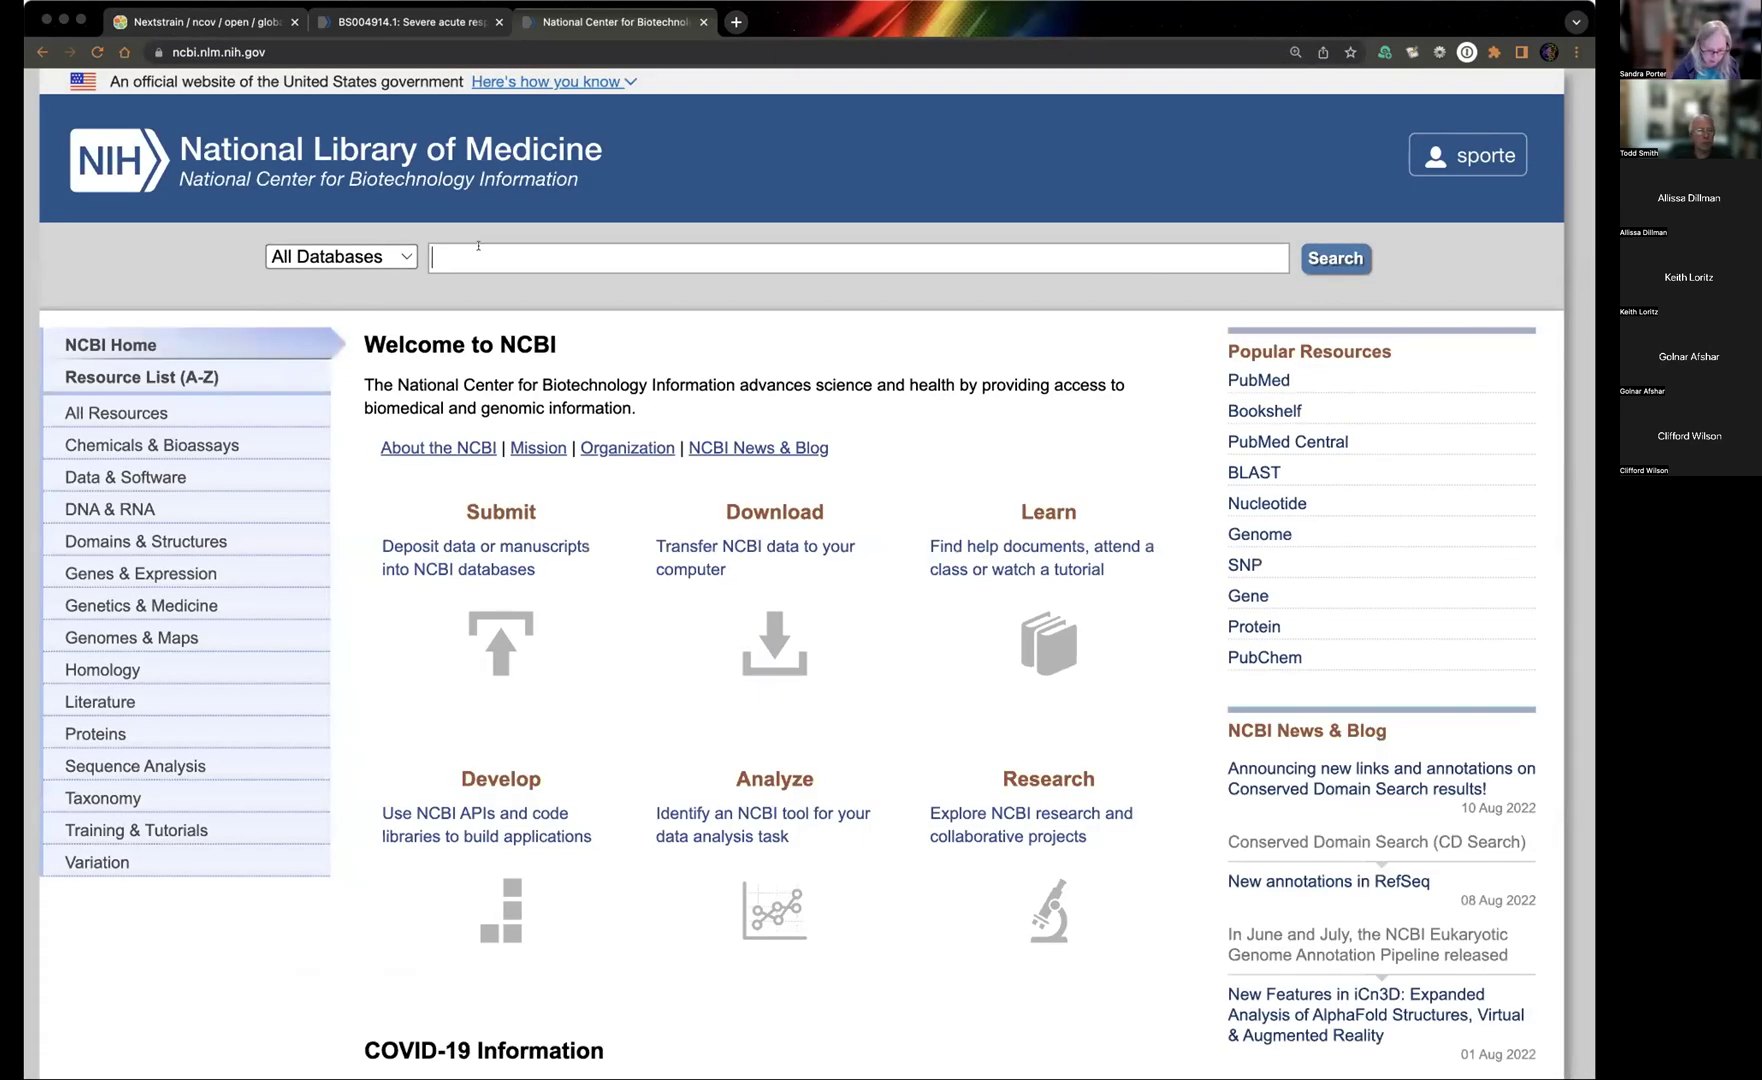
text(7KHM)
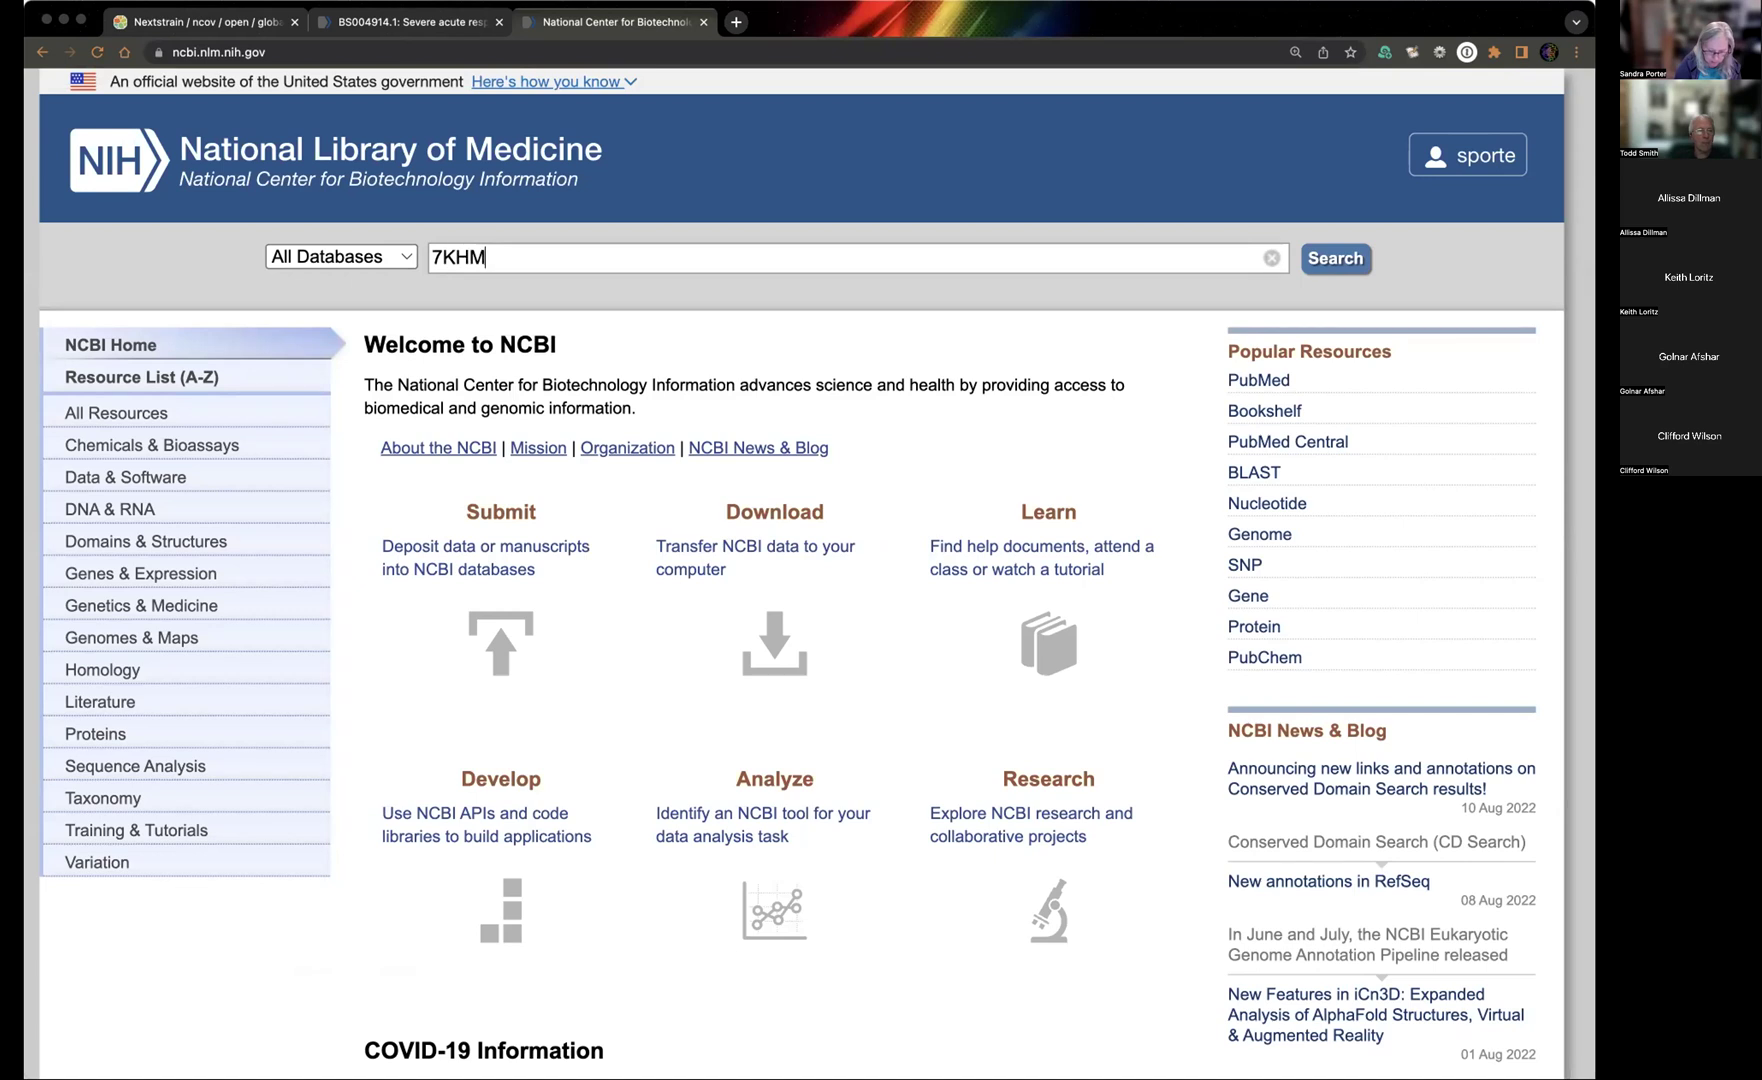
key(Return)
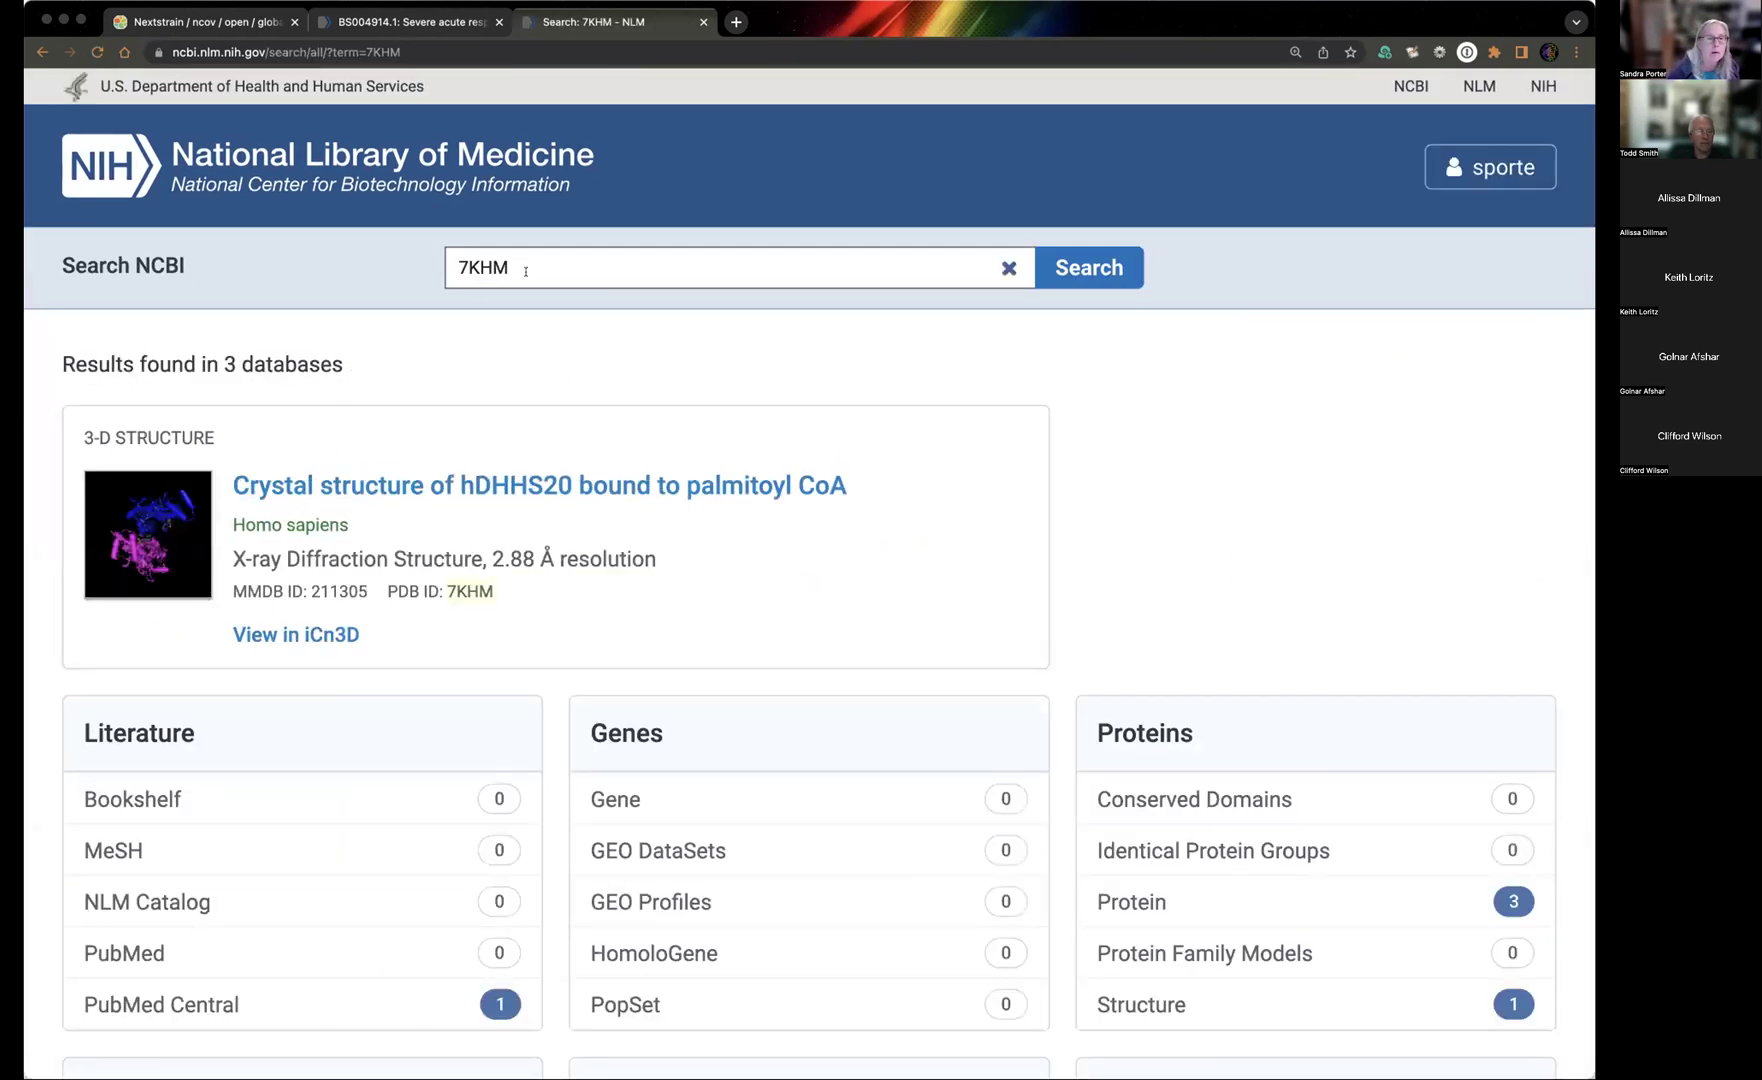
Search for 7KMH instead and load its LY-CoV488 neutralizing antibody structure in the full-featured 3D viewer.
drag(524, 259, 430, 261)
text(7KMH)
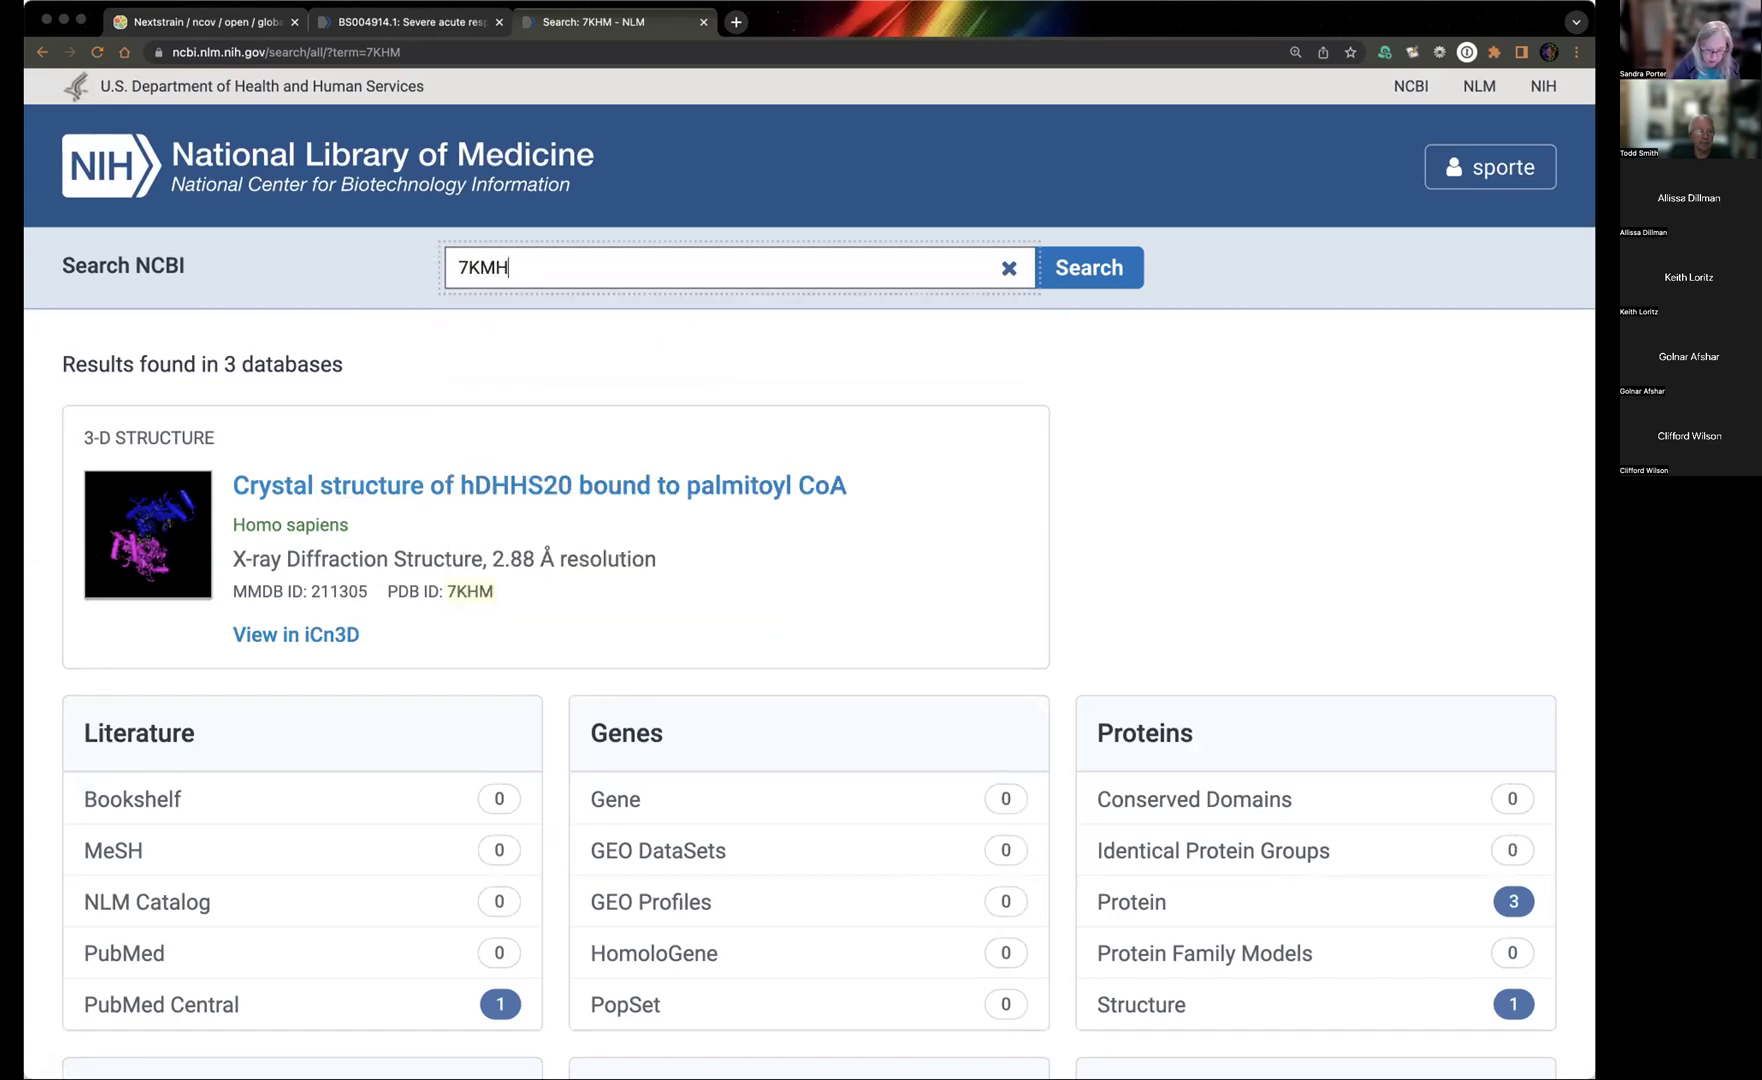
key(Return)
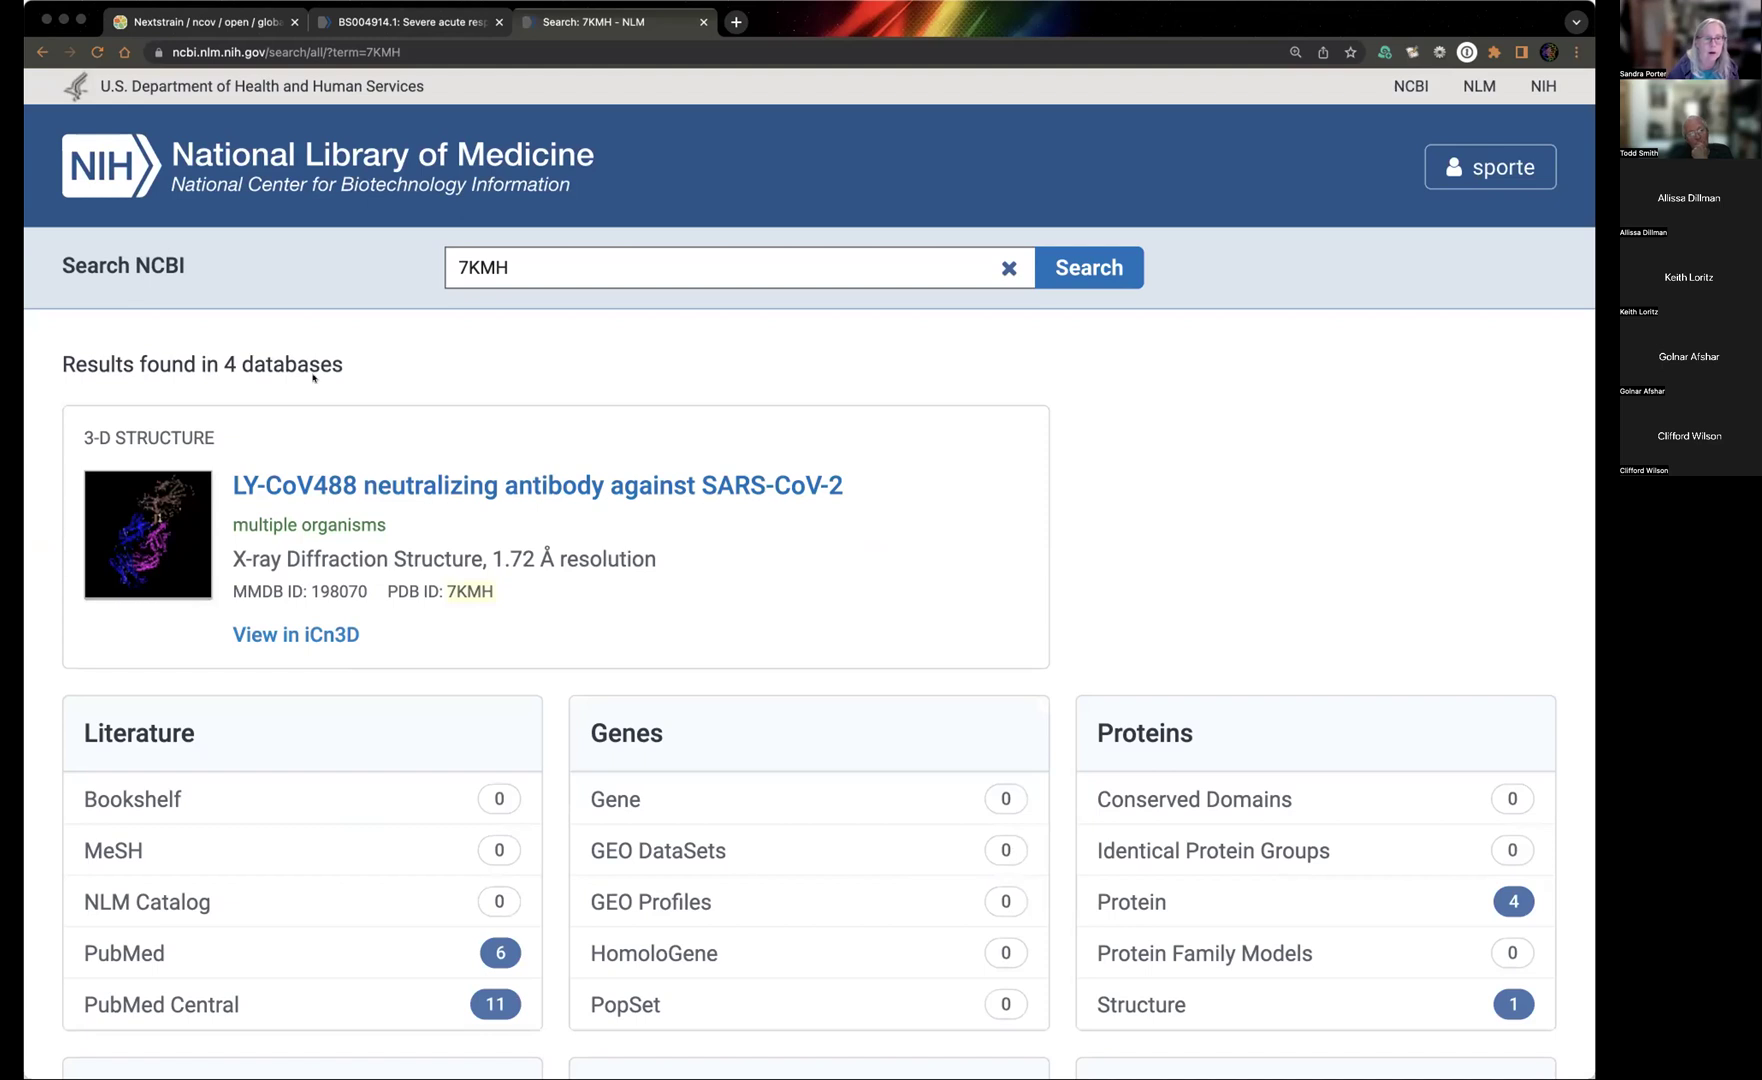
click(553, 483)
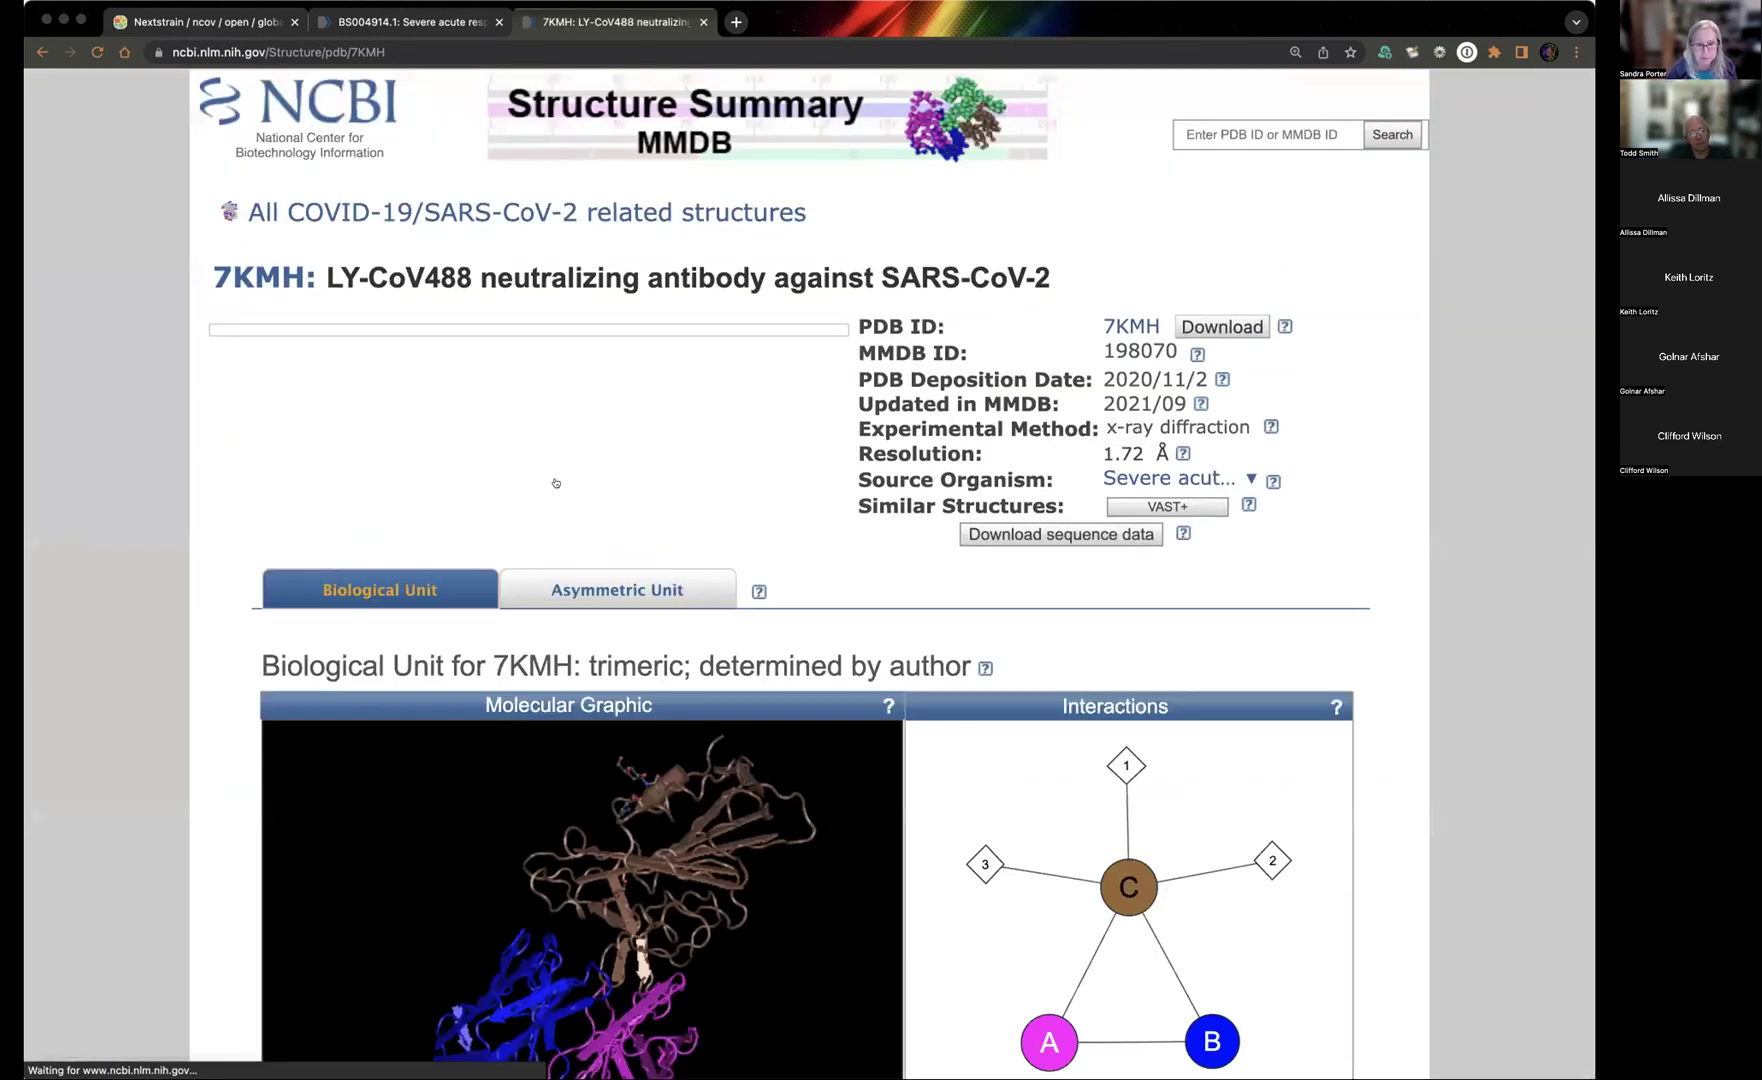
scroll(211, 627, down, 10)
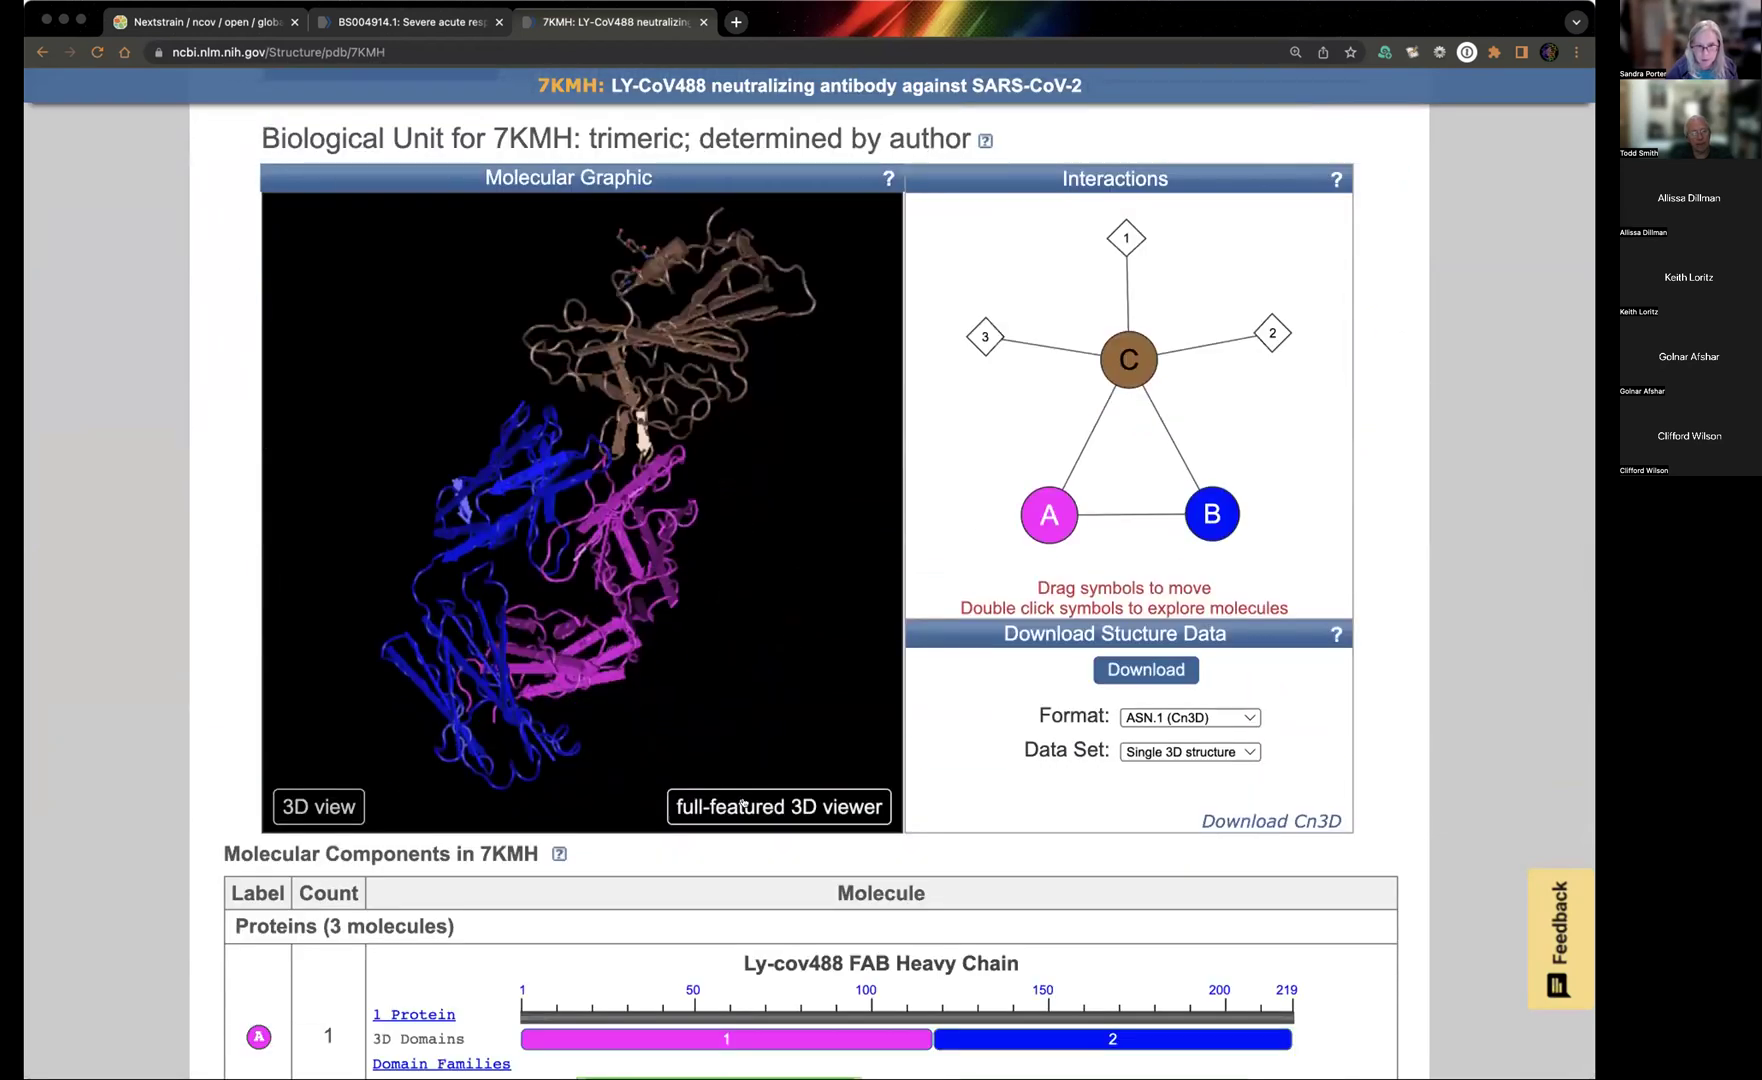
click(743, 801)
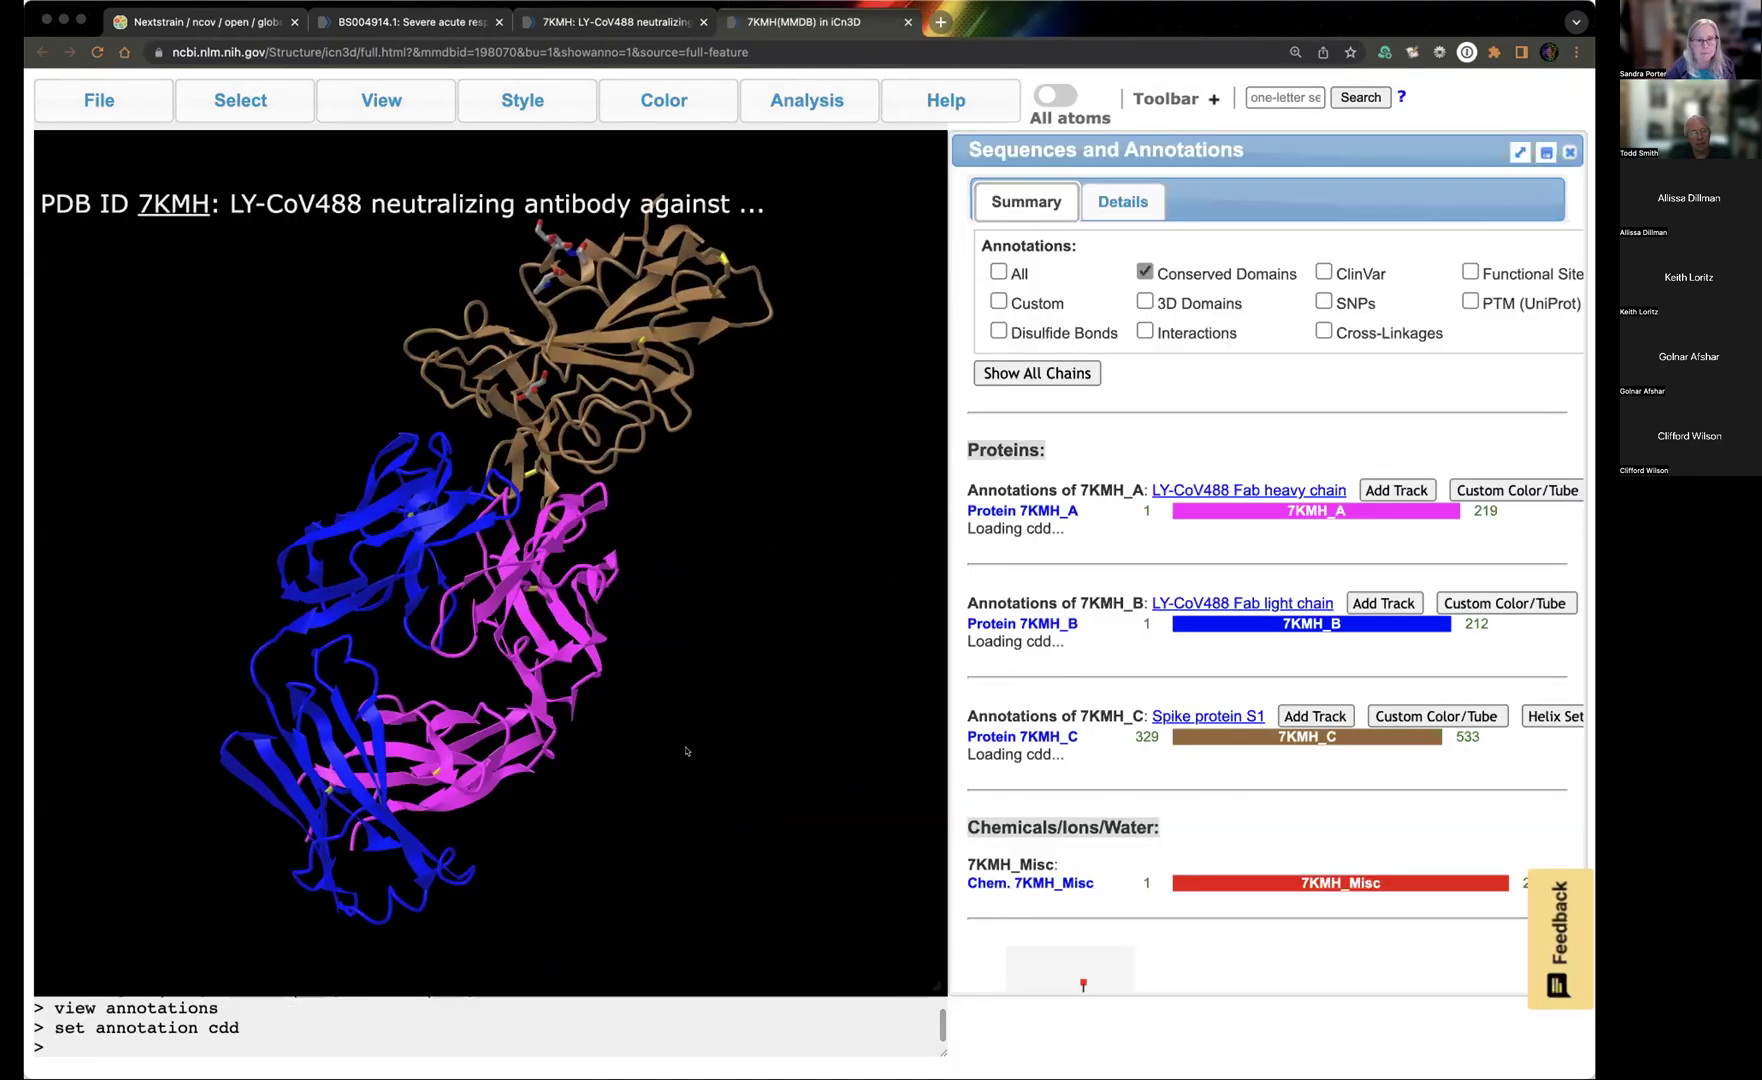
Start a sequence-to-structure alignment and set its sequence ID to BDP39908.1.
mouse_move(99, 100)
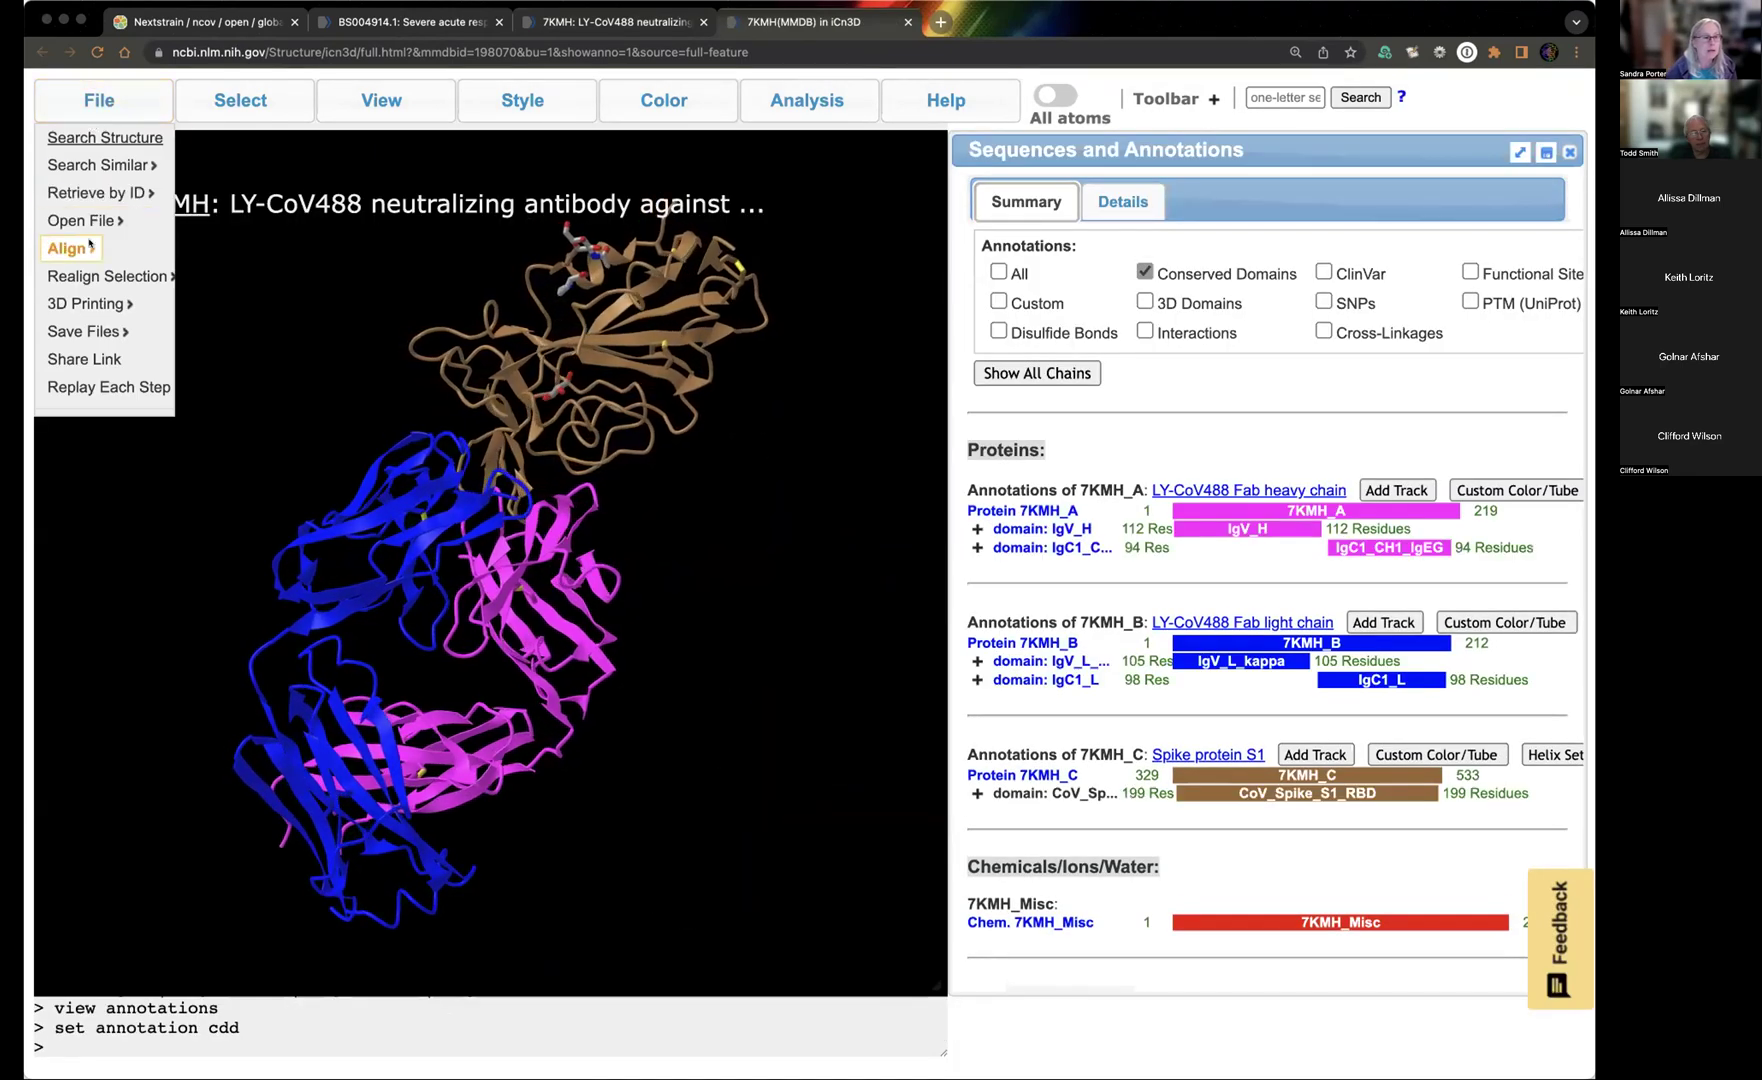
mouse_move(89, 255)
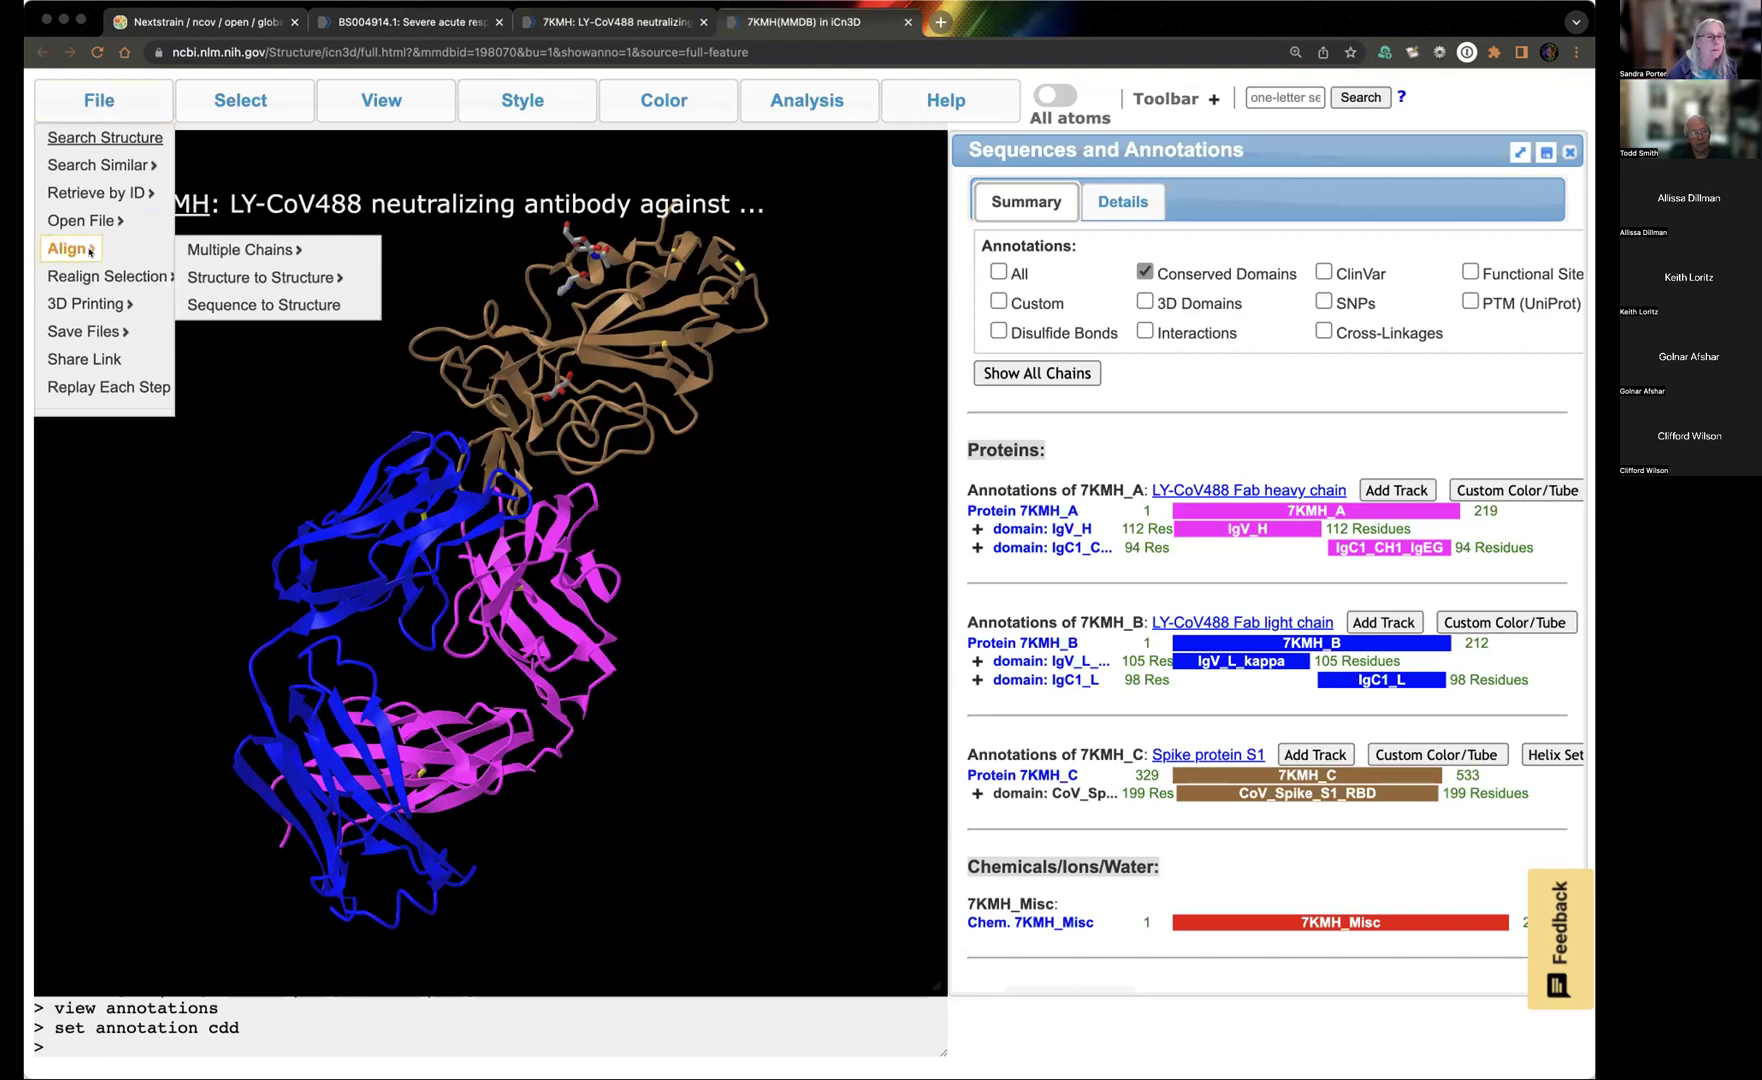
click(307, 302)
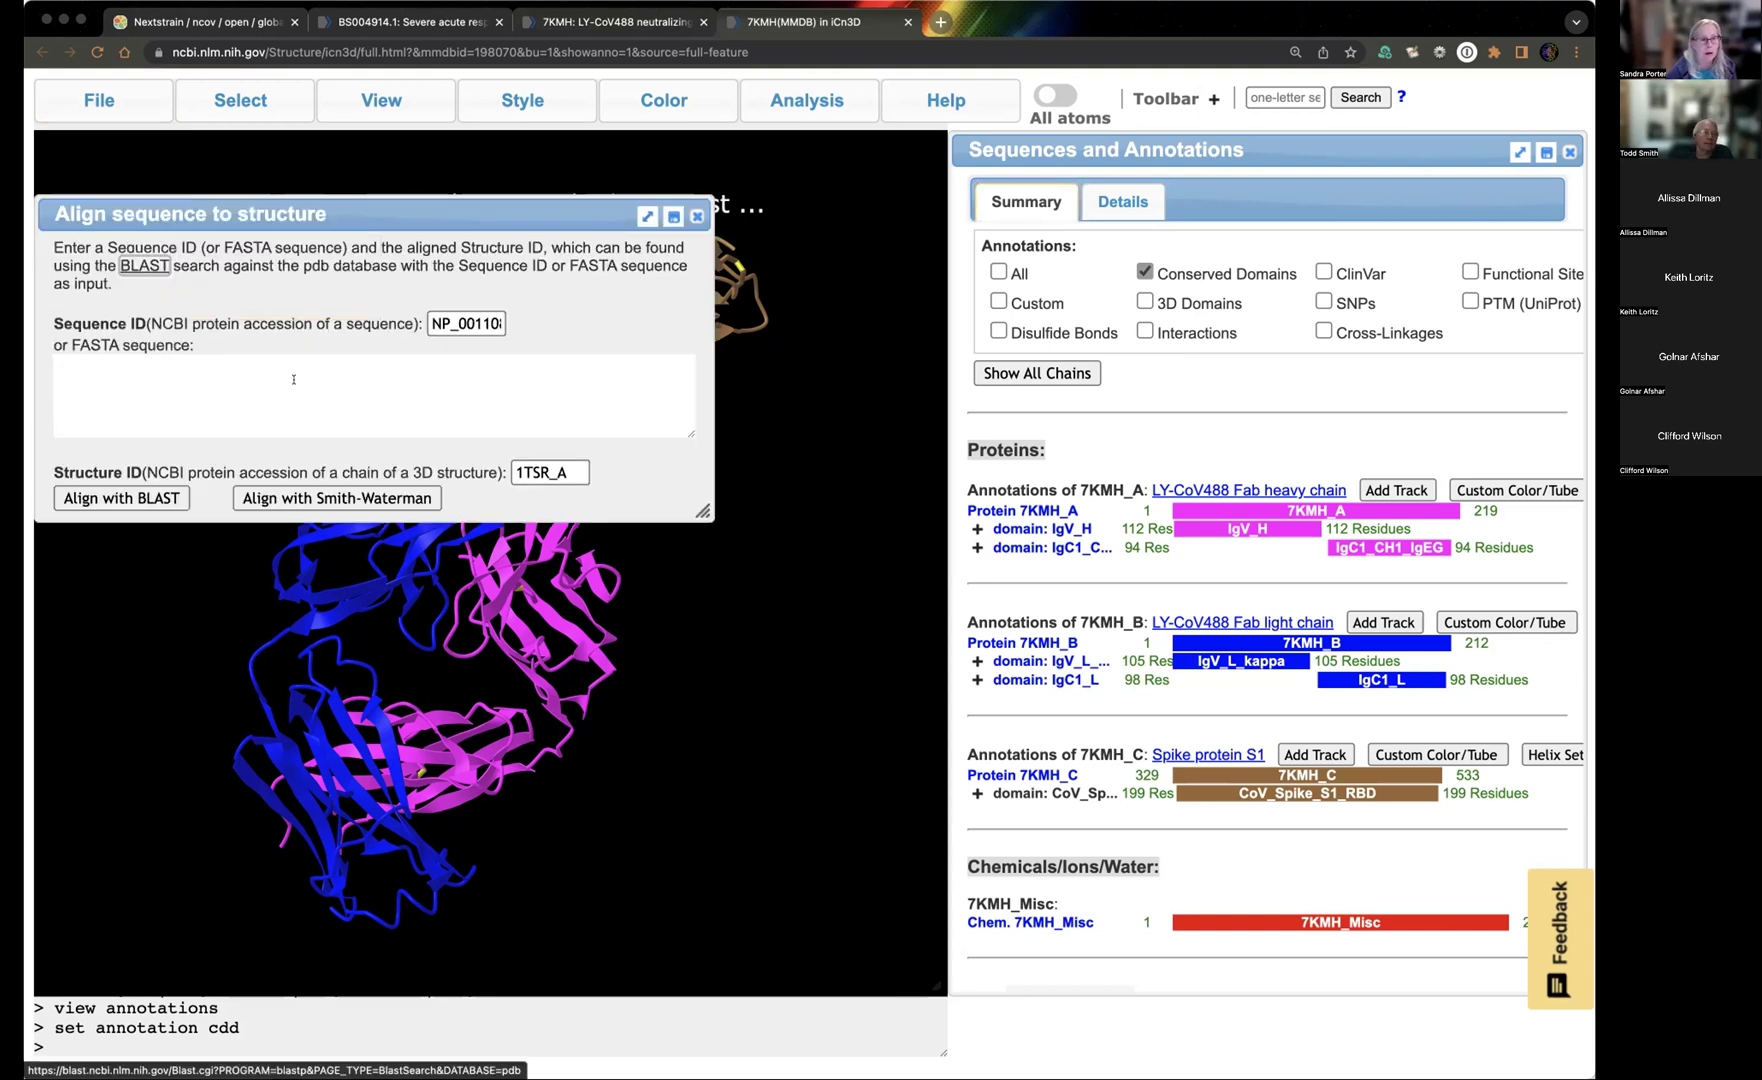
drag(431, 322, 511, 322)
key(super+v)
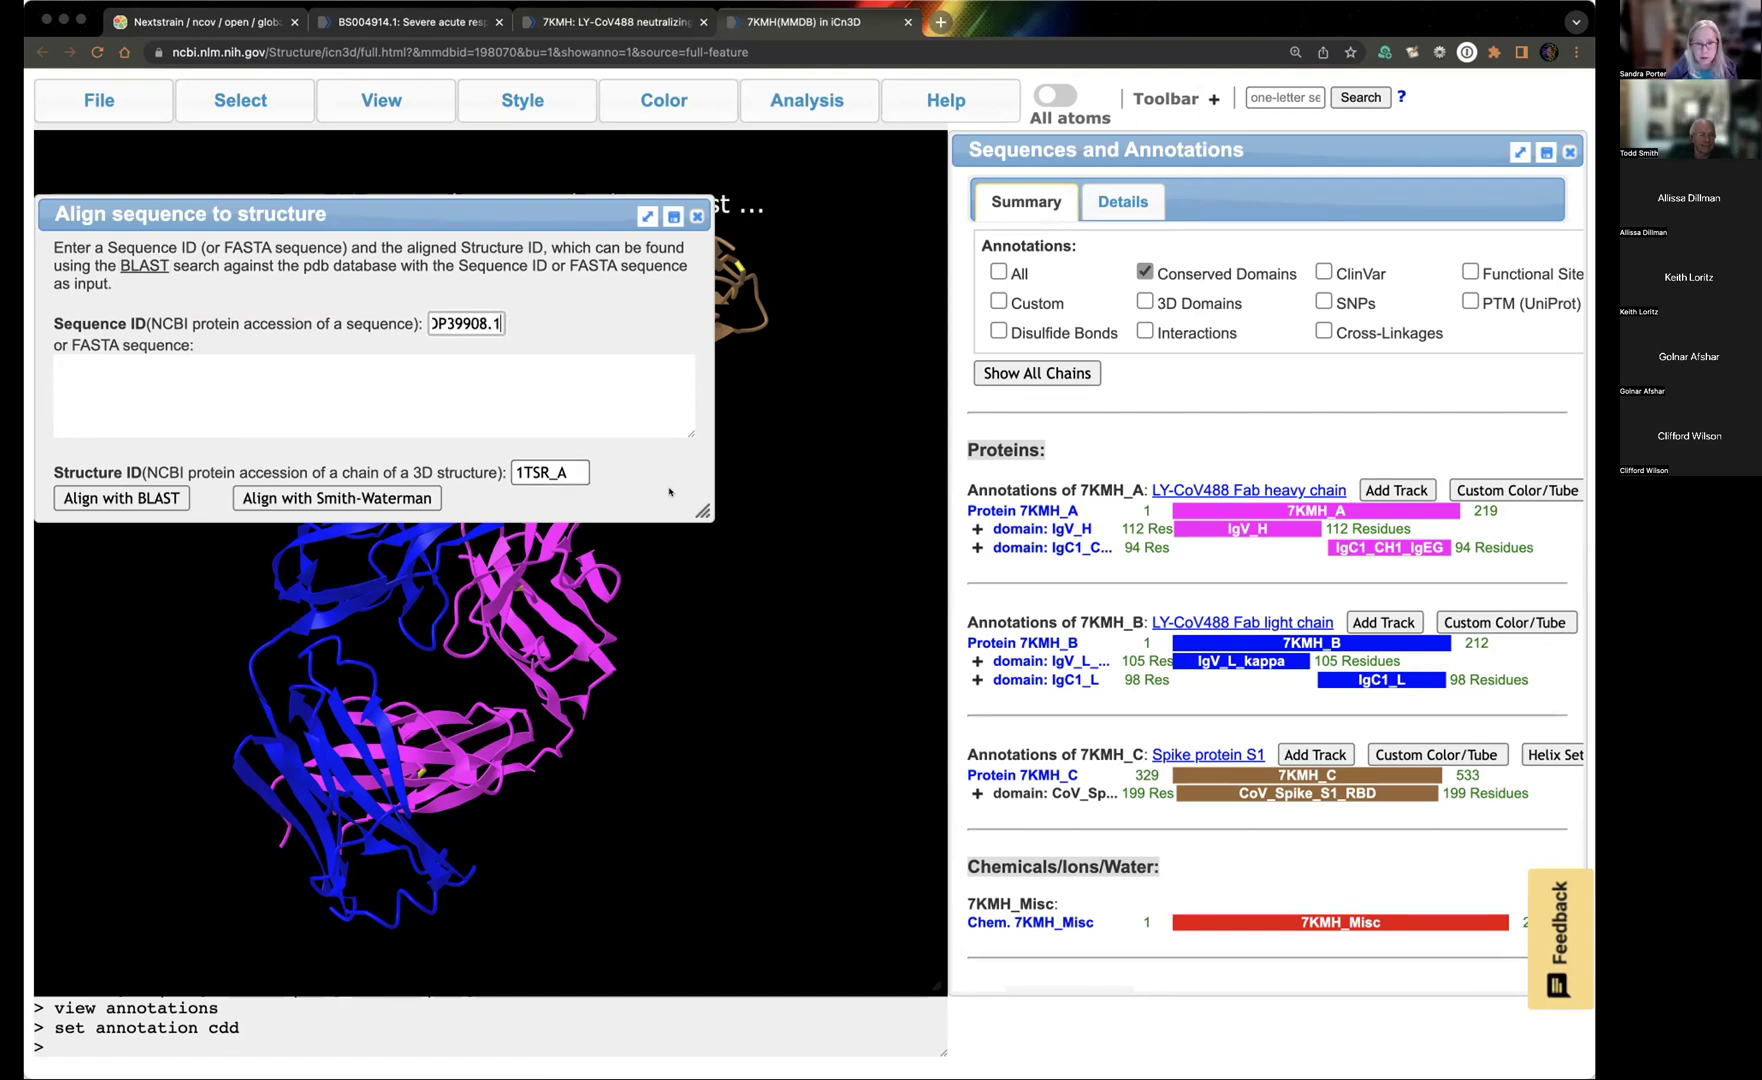
Set the alignment's structure ID to 7KMH_C and run the alignment with BLAST.
click(518, 470)
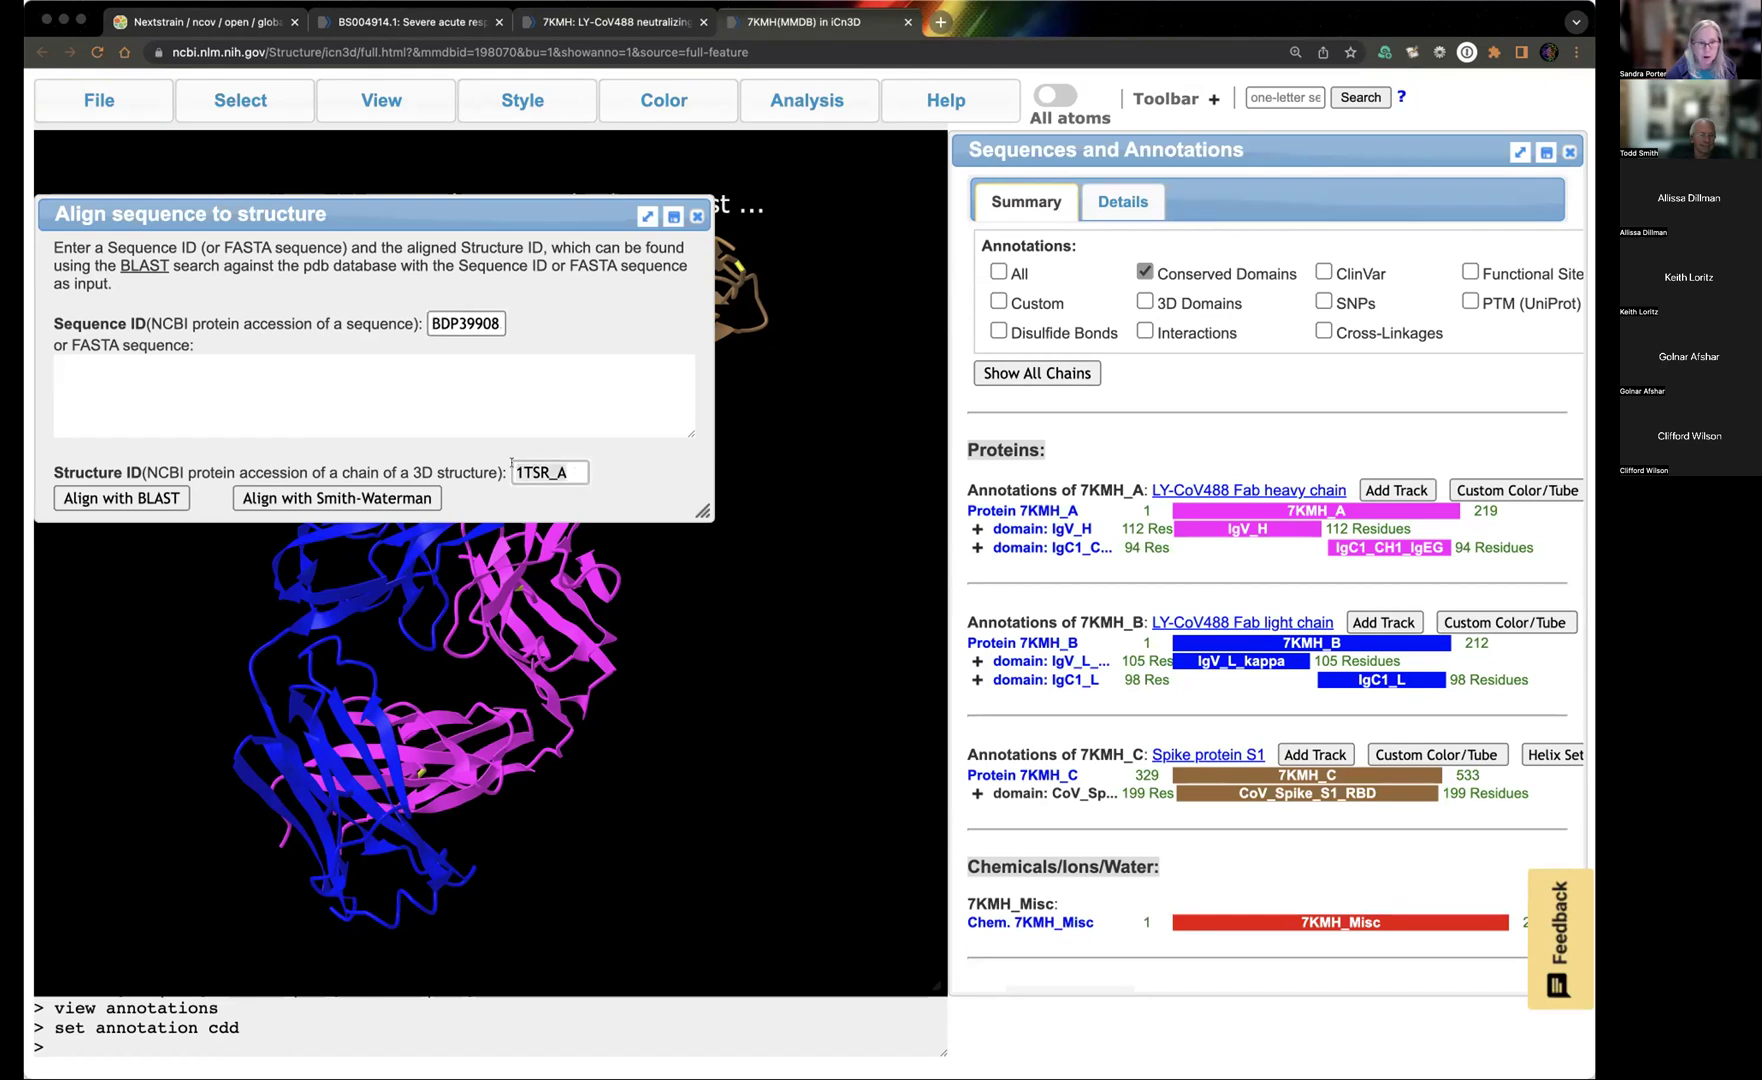
key(super+a)
key(BackSpace)
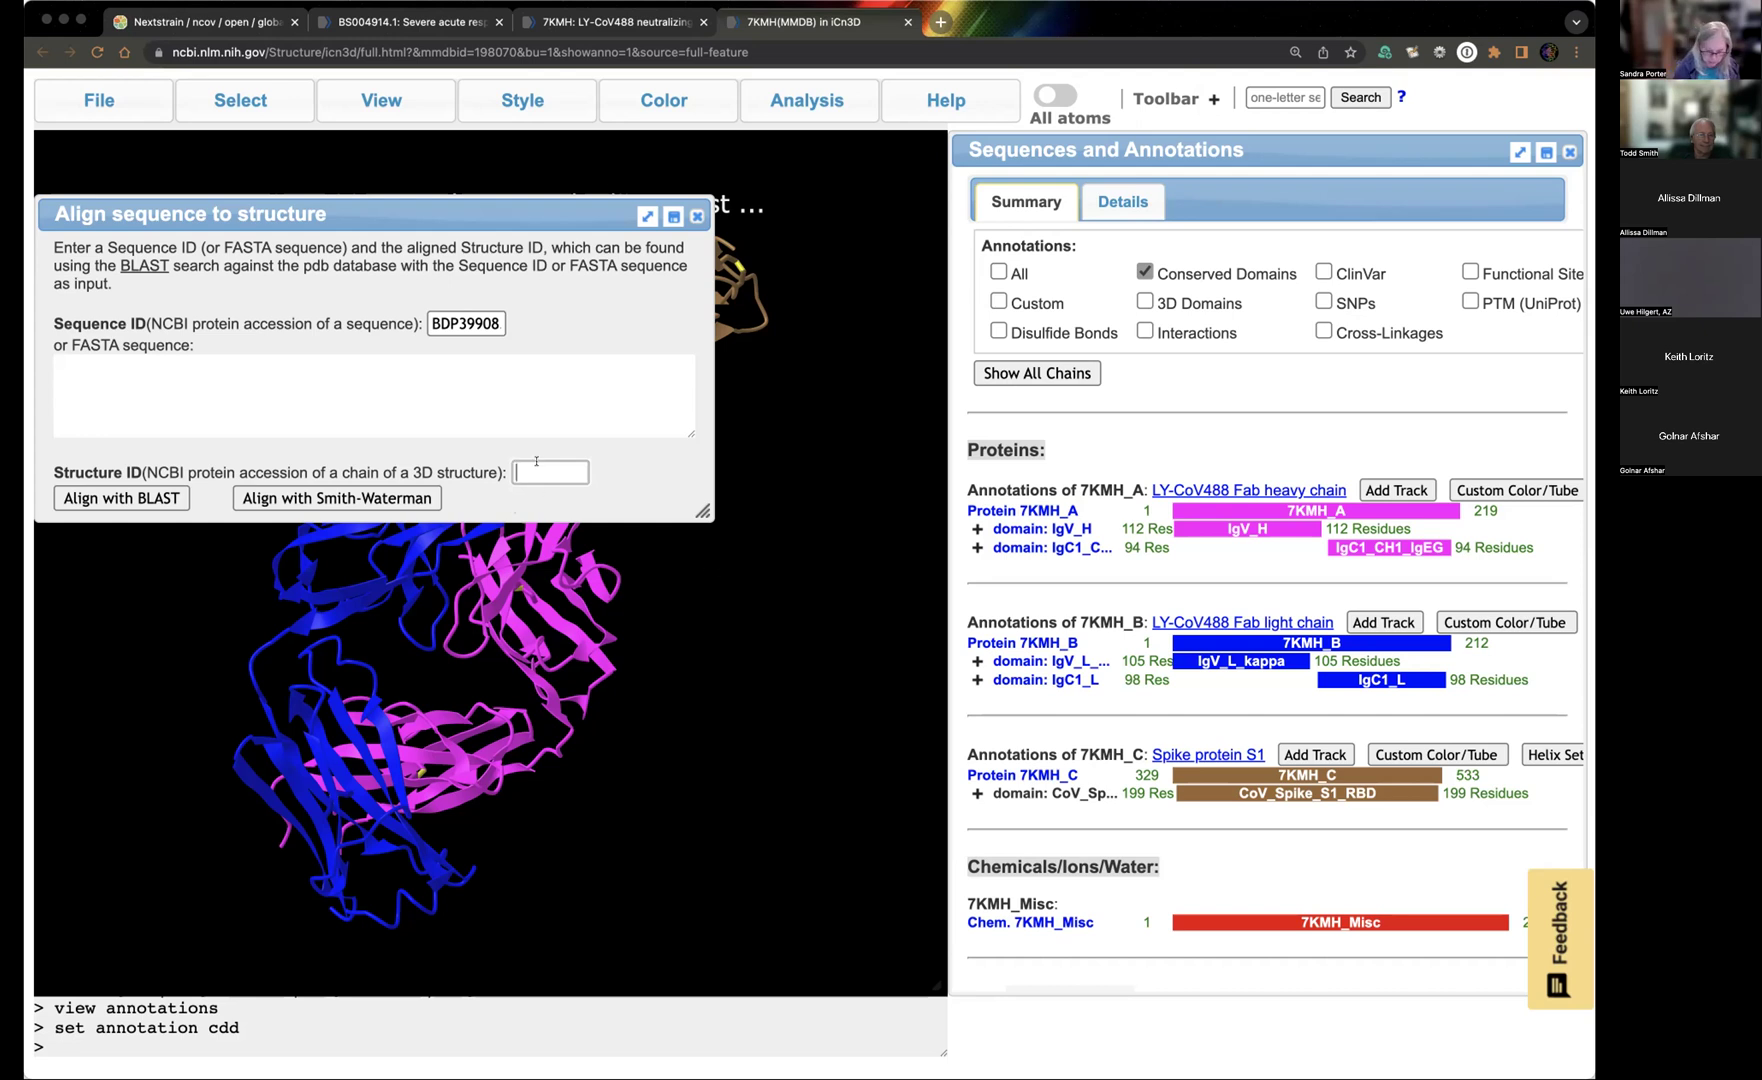
text(7KMH_C)
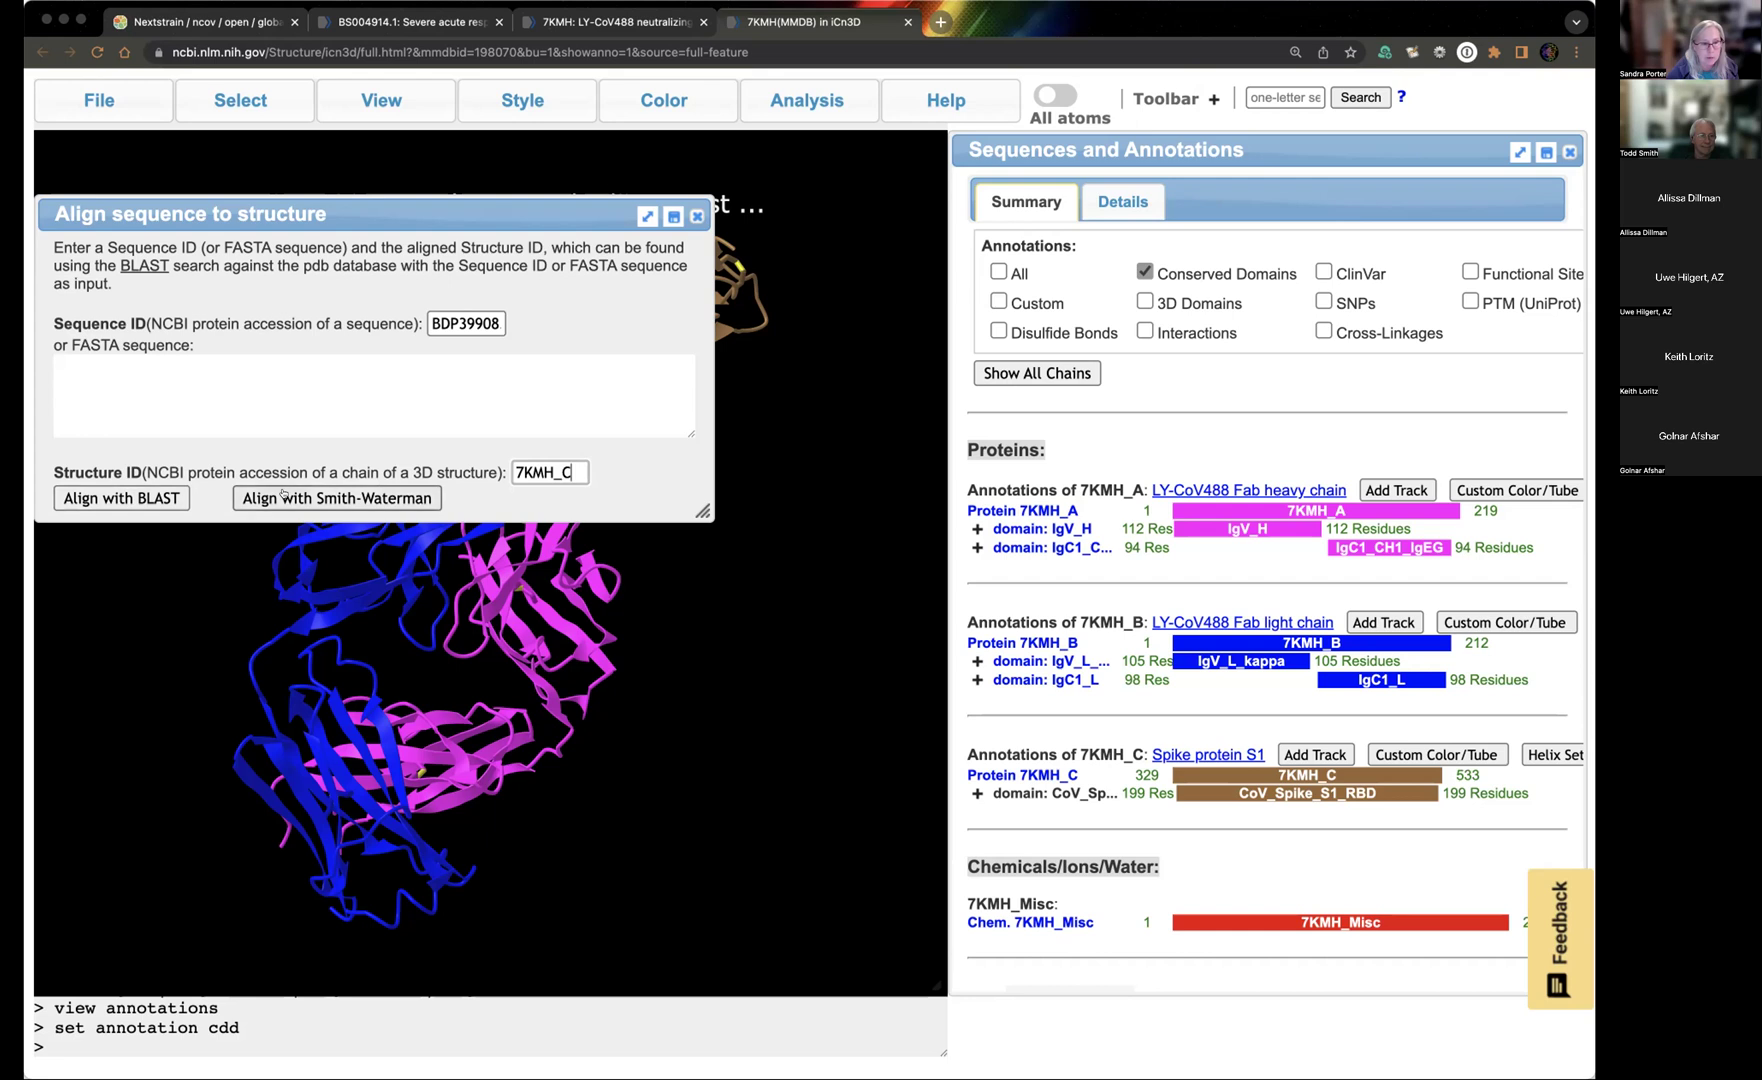
click(118, 497)
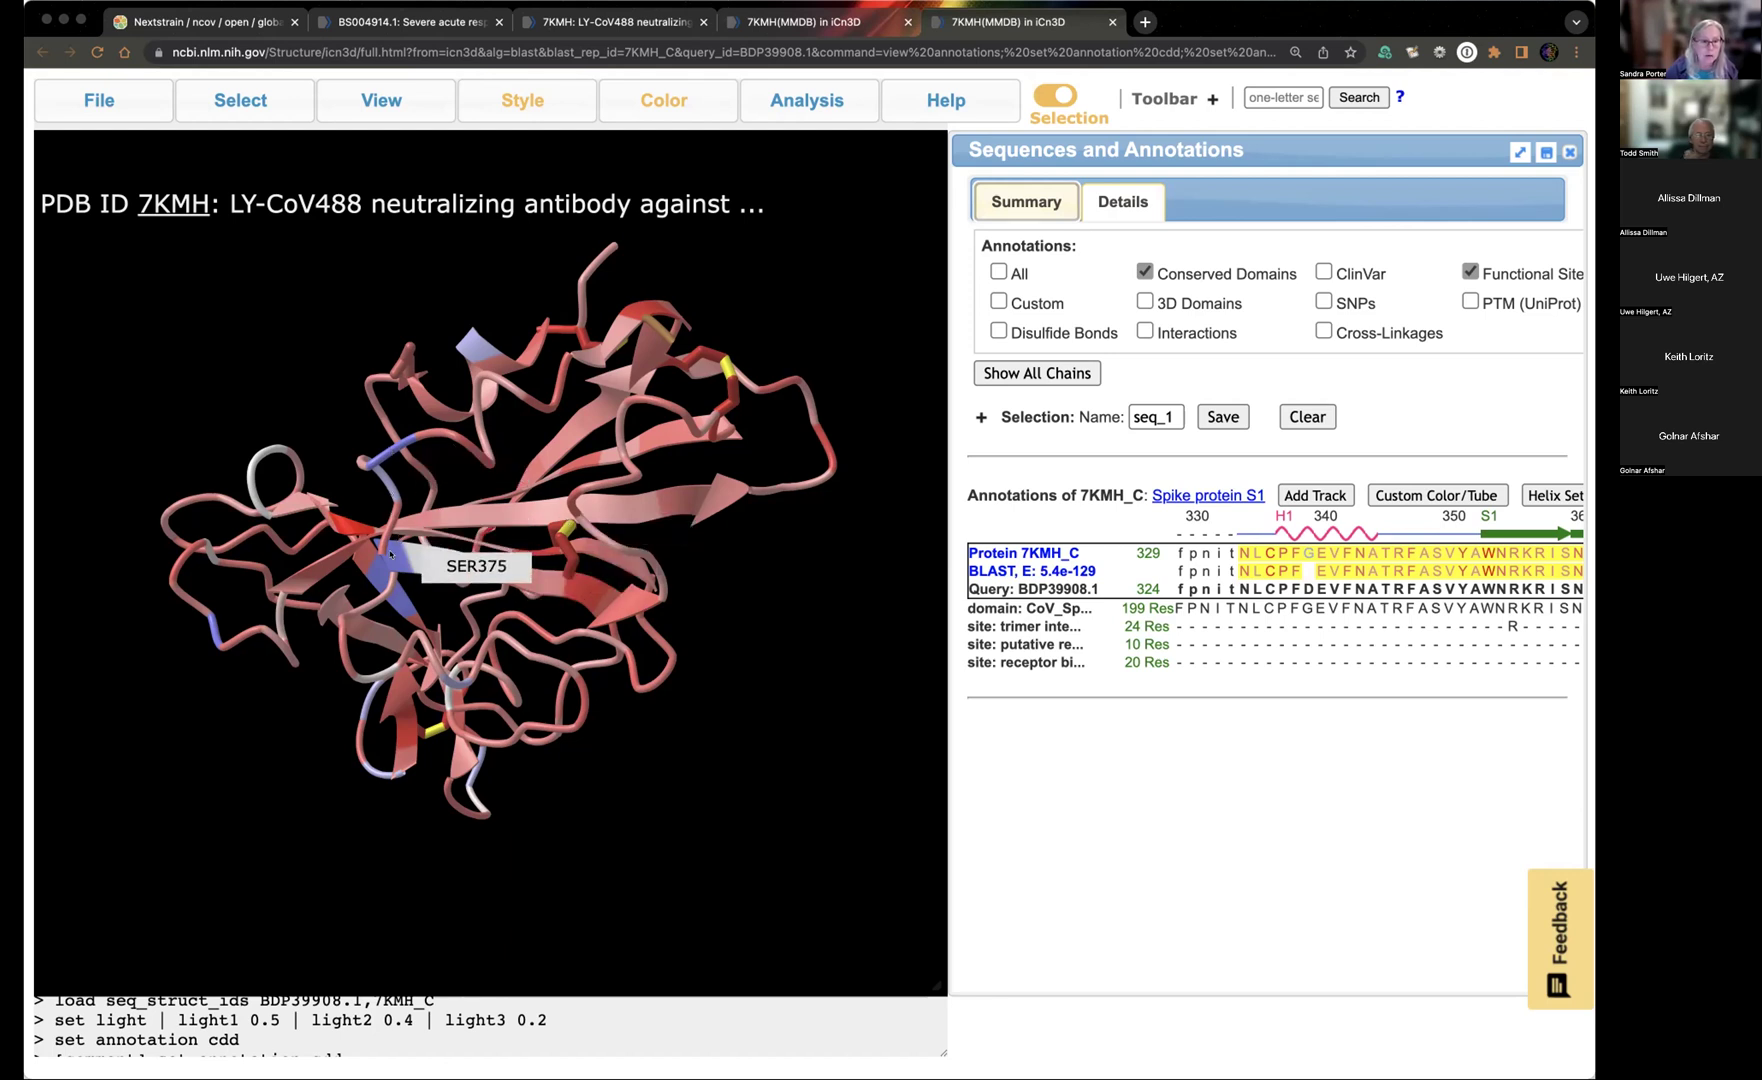
Examine the aligned spike chain's colored residues from several angles and check which color scheme is active.
drag(390, 585, 630, 575)
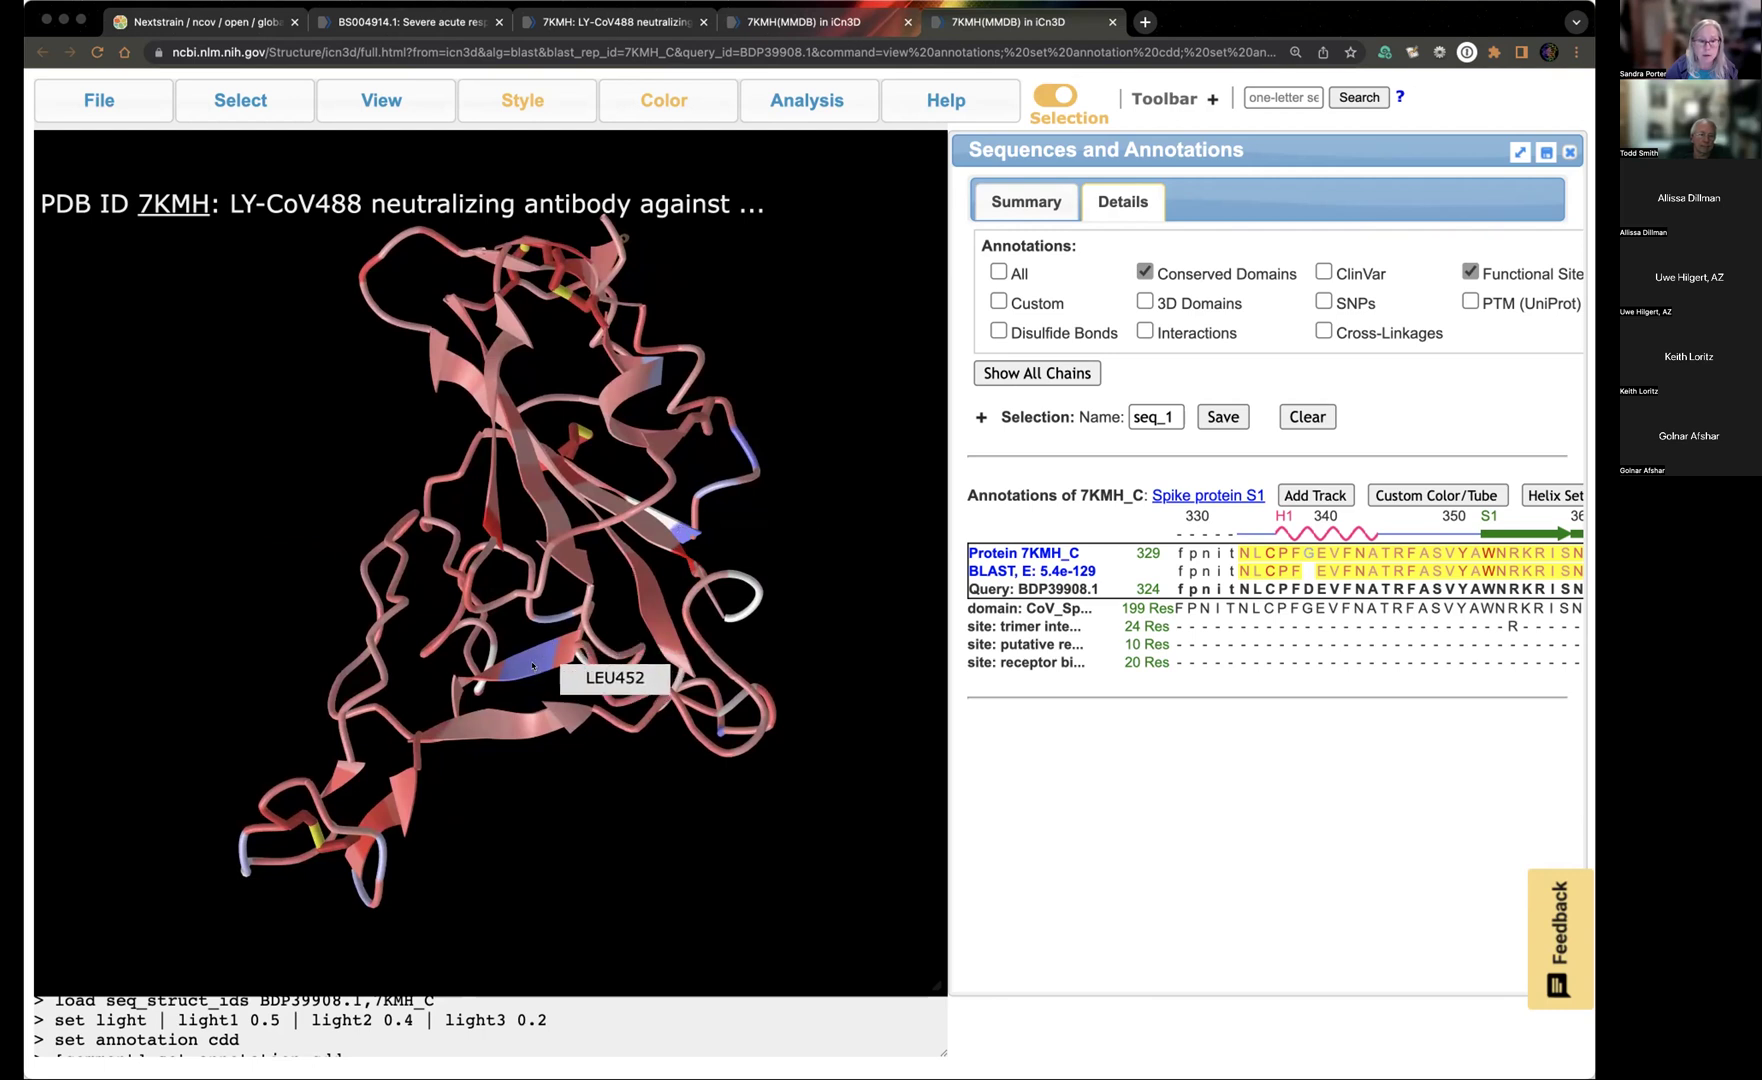
drag(686, 630, 677, 160)
mouse_move(664, 92)
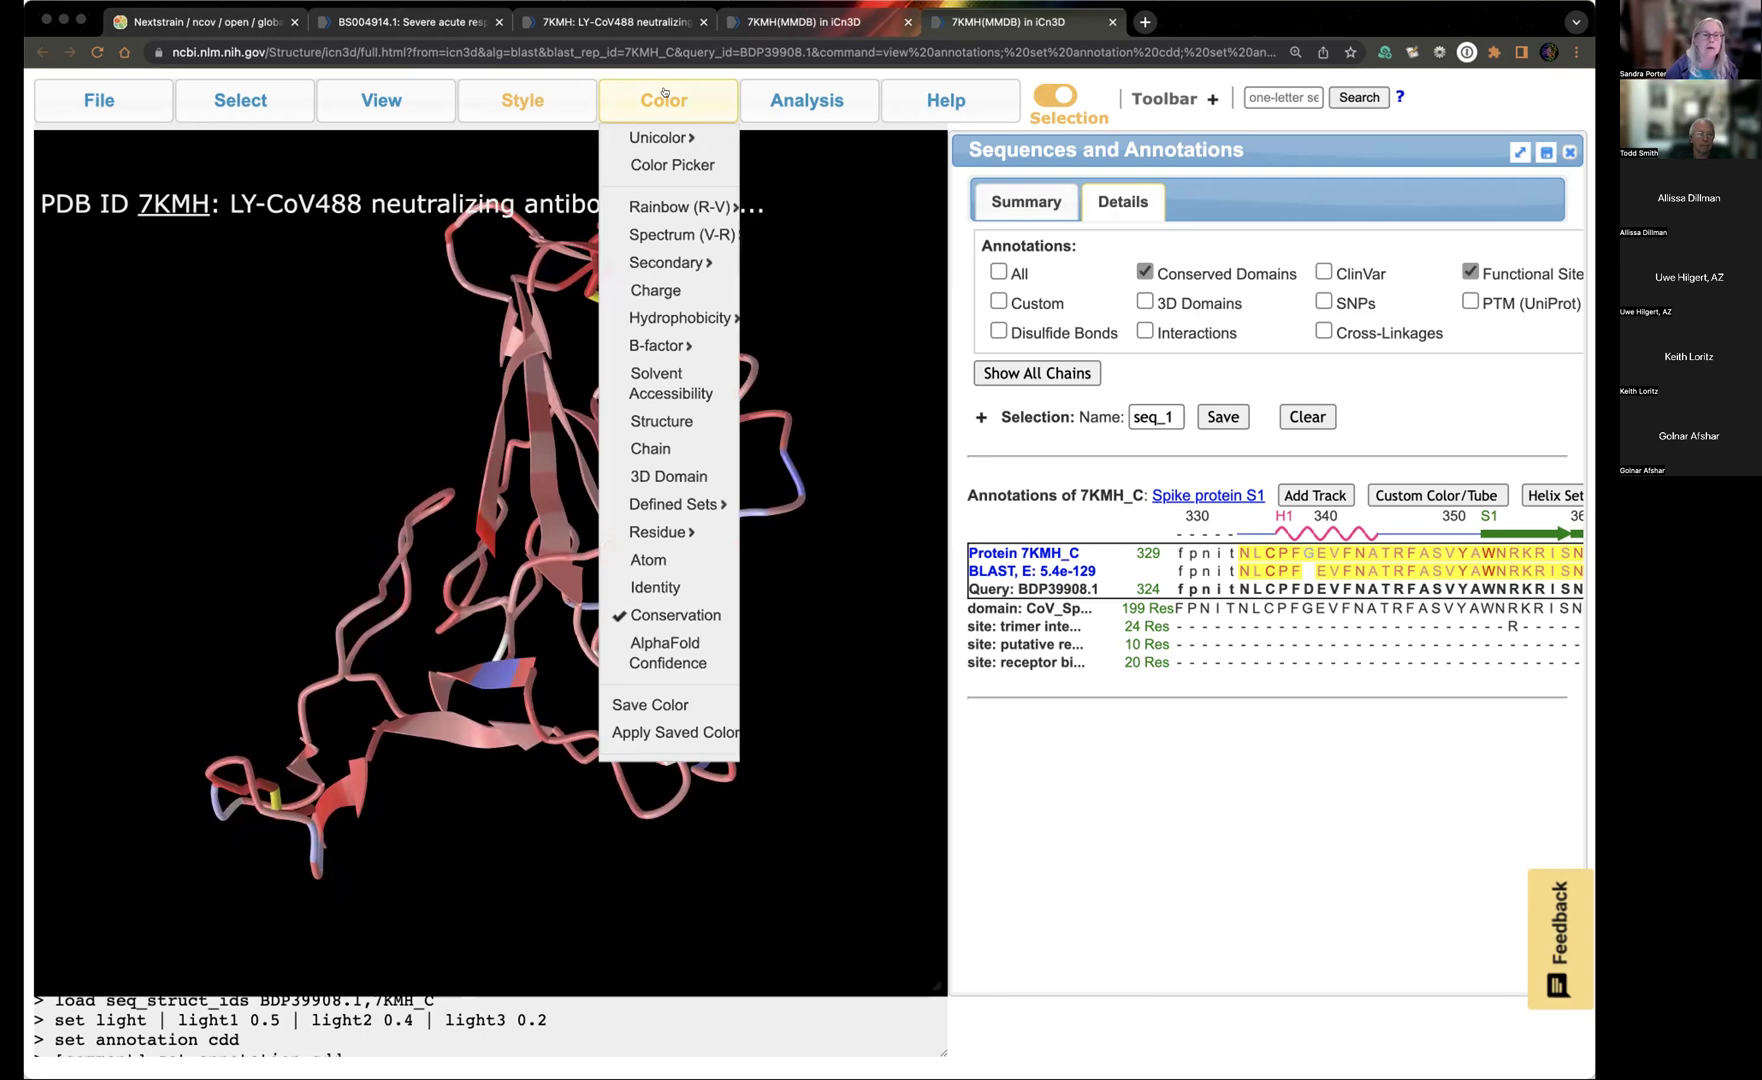
Show the defined sets, enlarge their window and list, and select chains 7KMH_A and 7KMH_B.
mouse_move(785, 97)
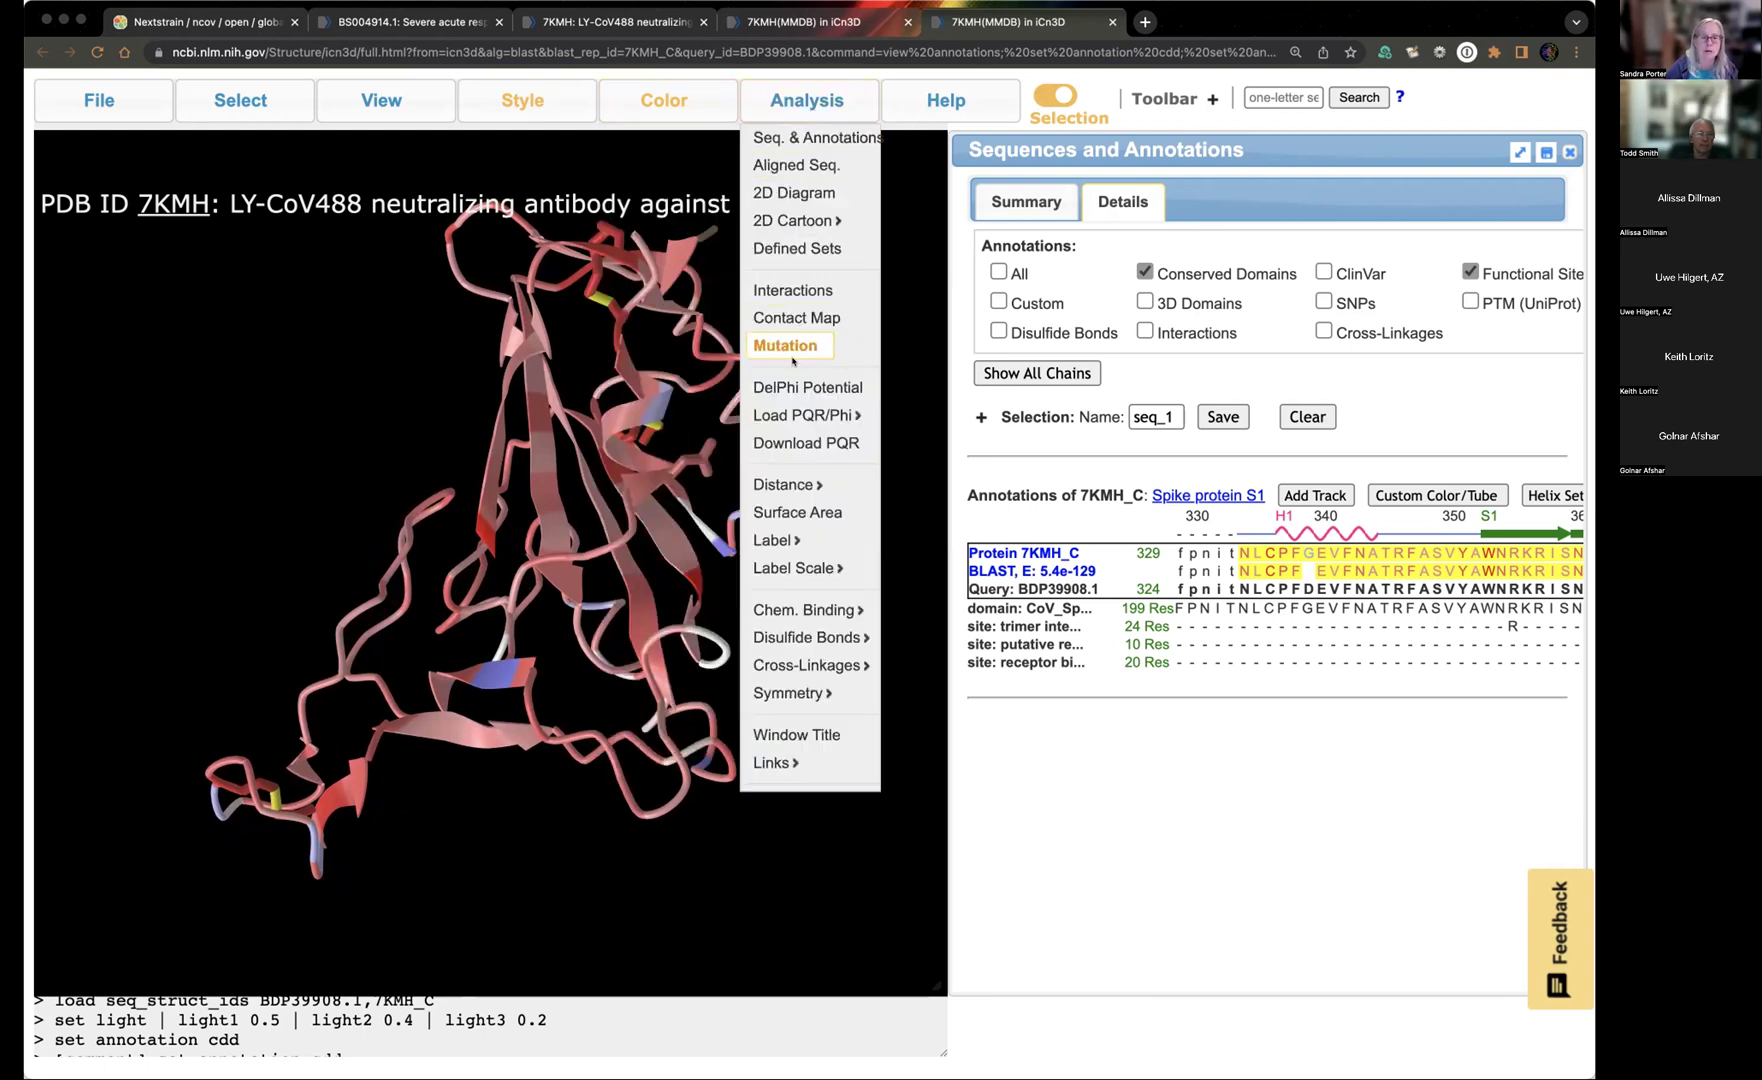
click(776, 247)
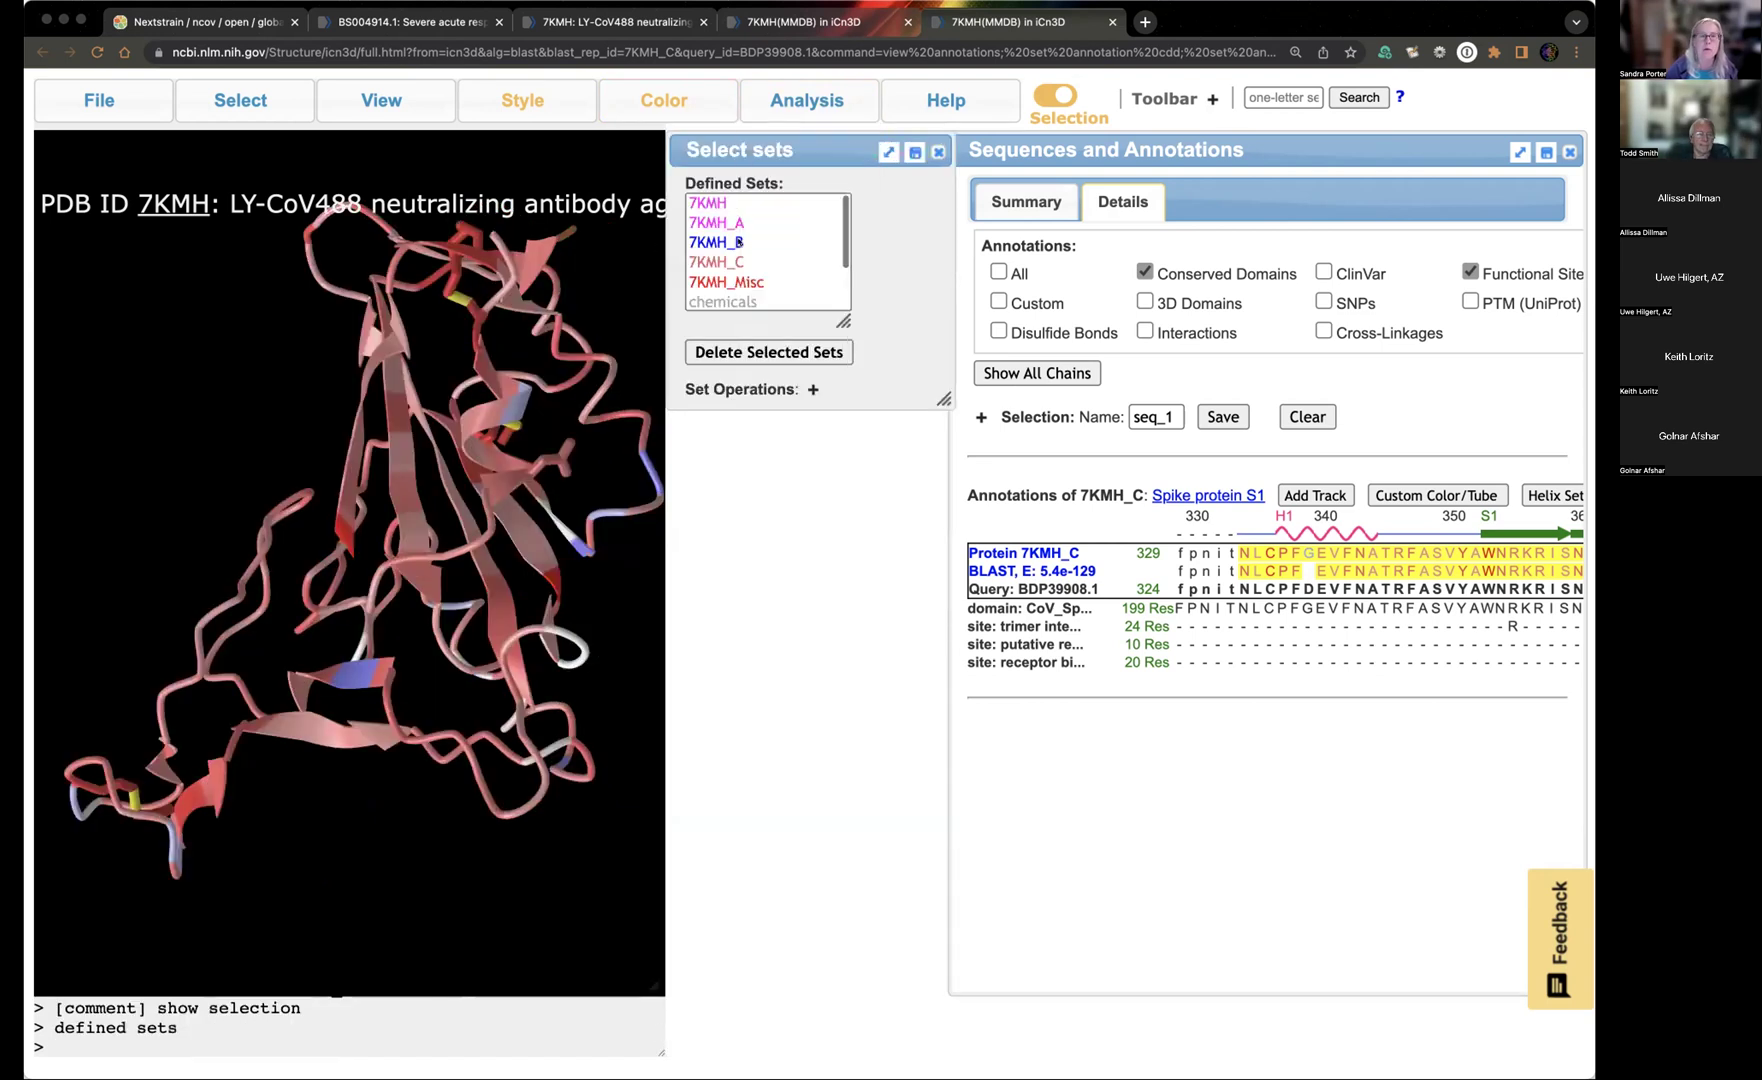
drag(933, 405, 908, 616)
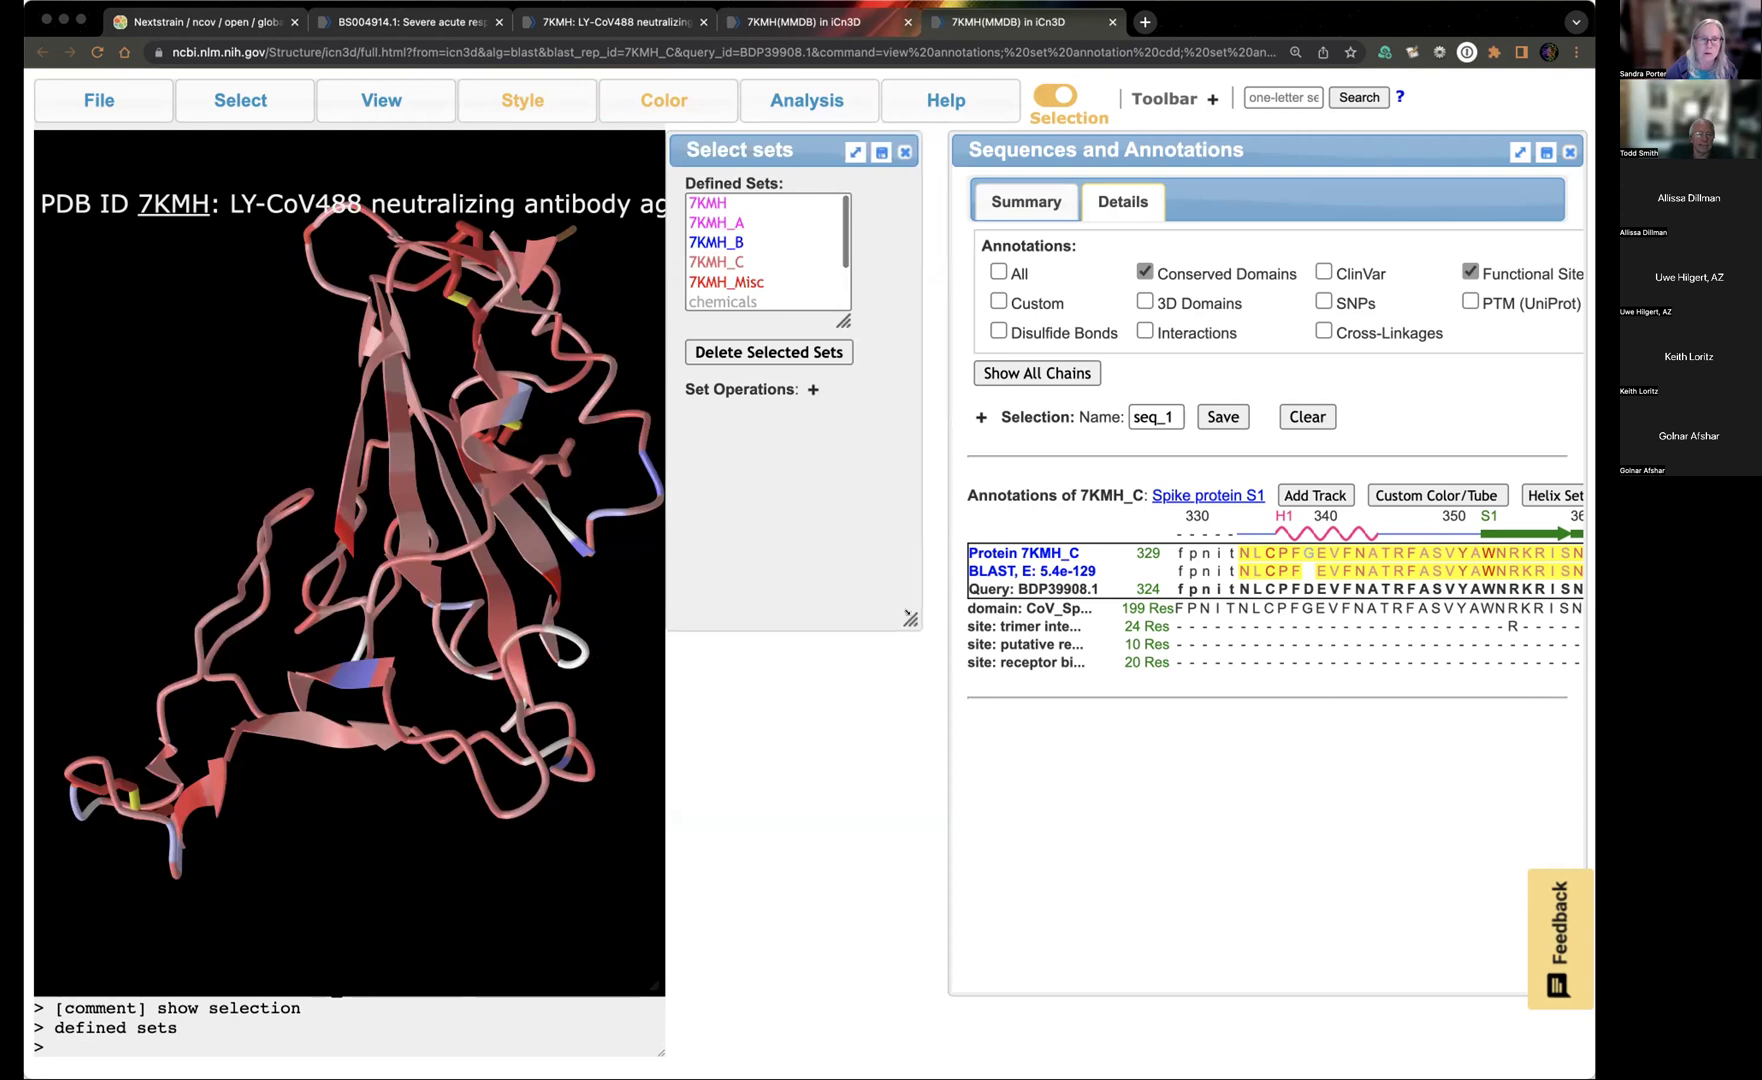
click(716, 223)
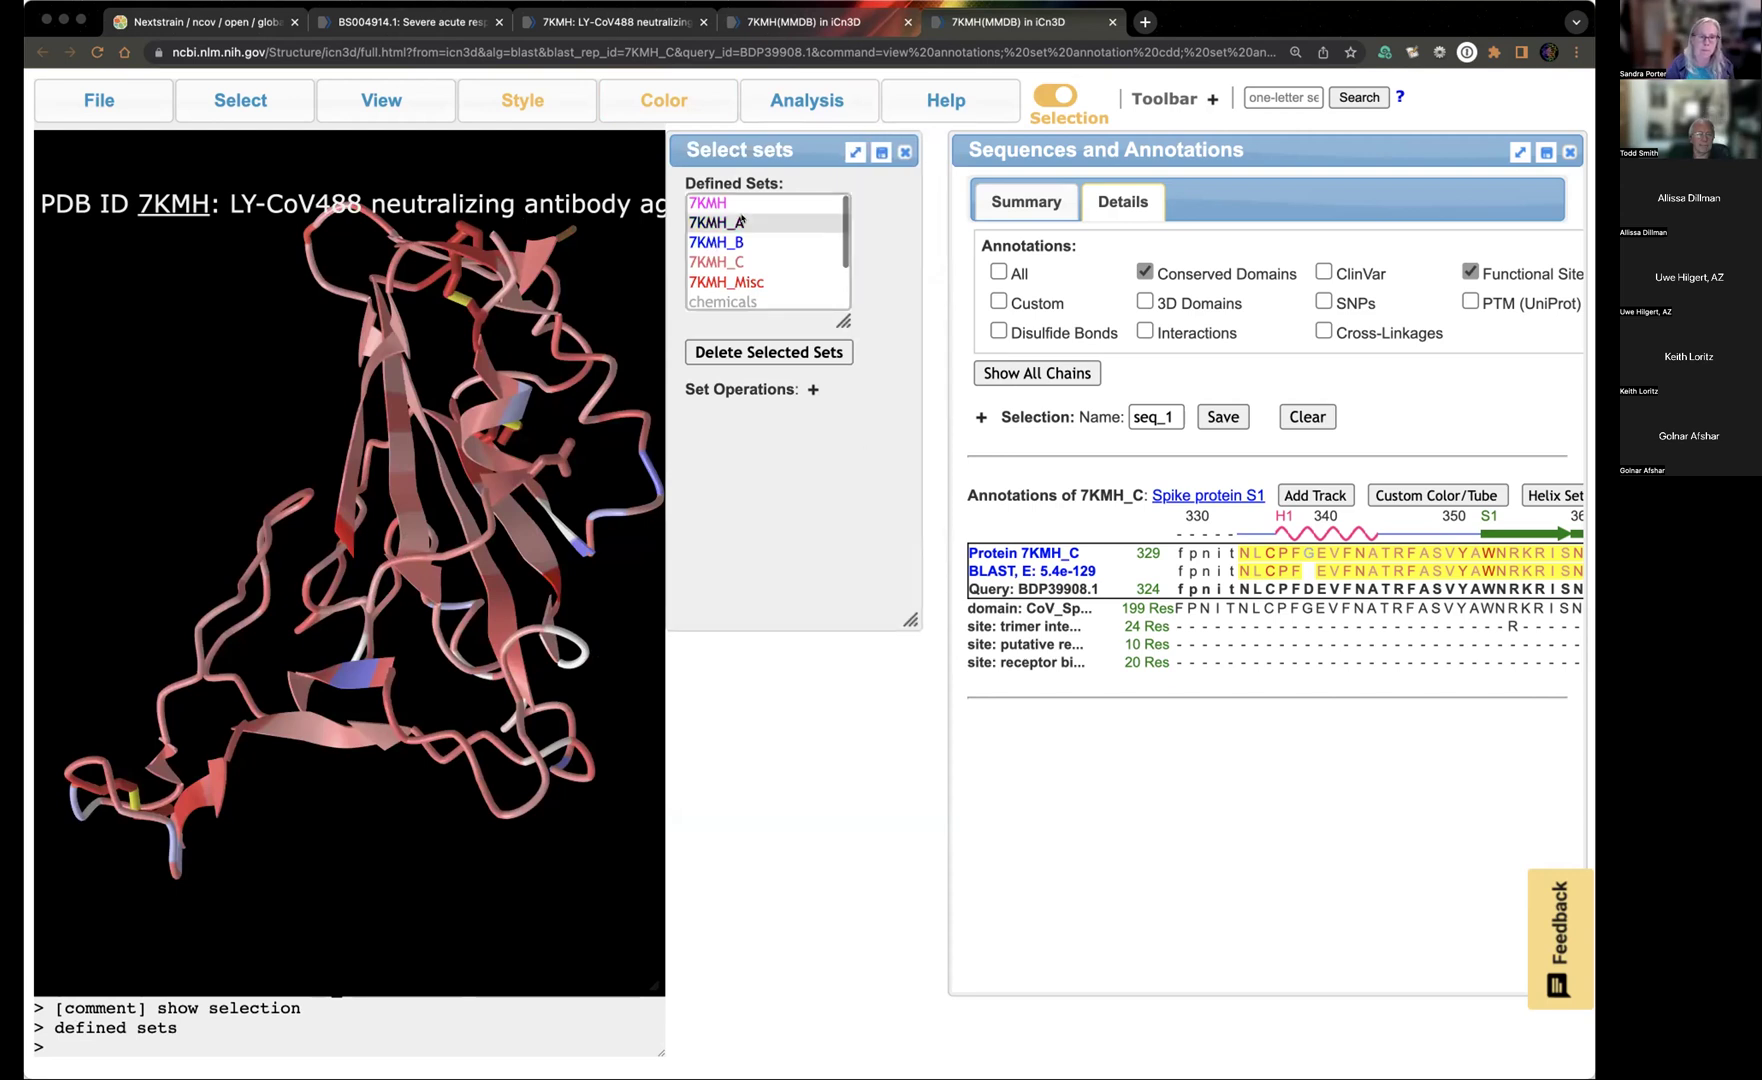
shift+click(716, 242)
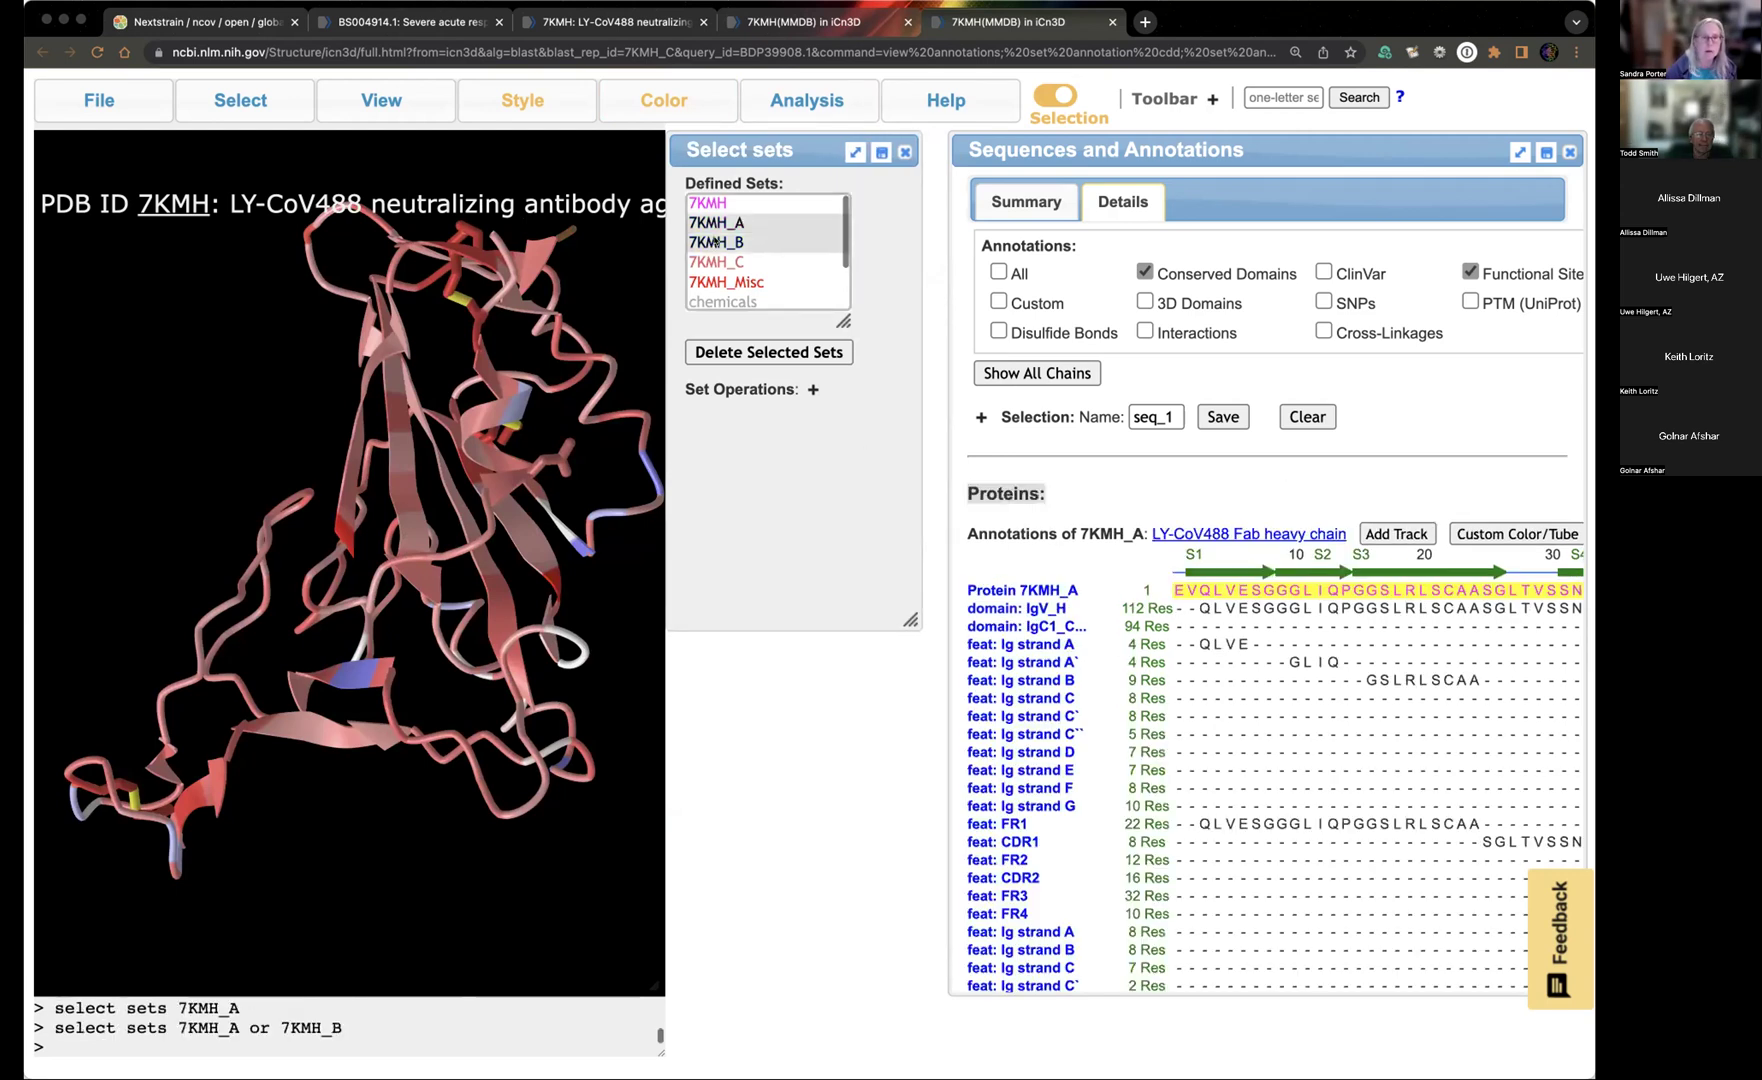
drag(843, 320, 865, 530)
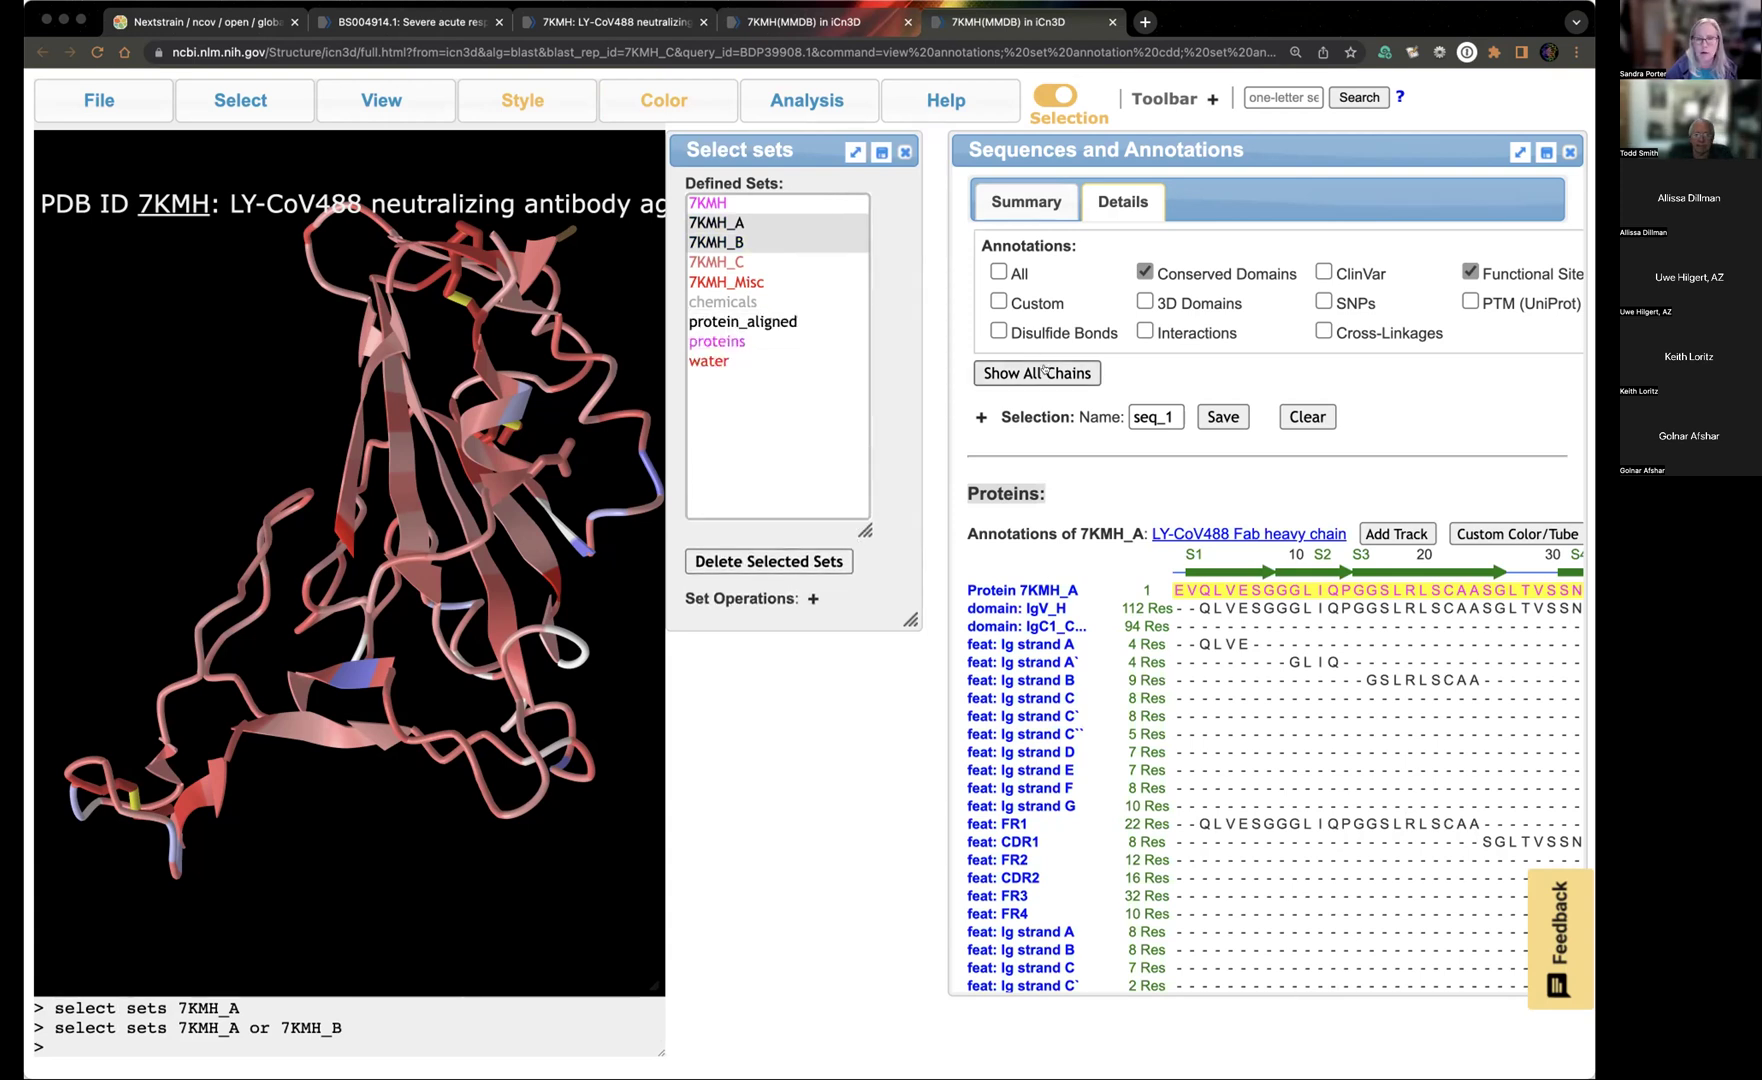
Show annotations for all chains, then extend the selection to 7KMH_C and 7KMH_Misc and display the selected sets in the 3D view.
click(1021, 370)
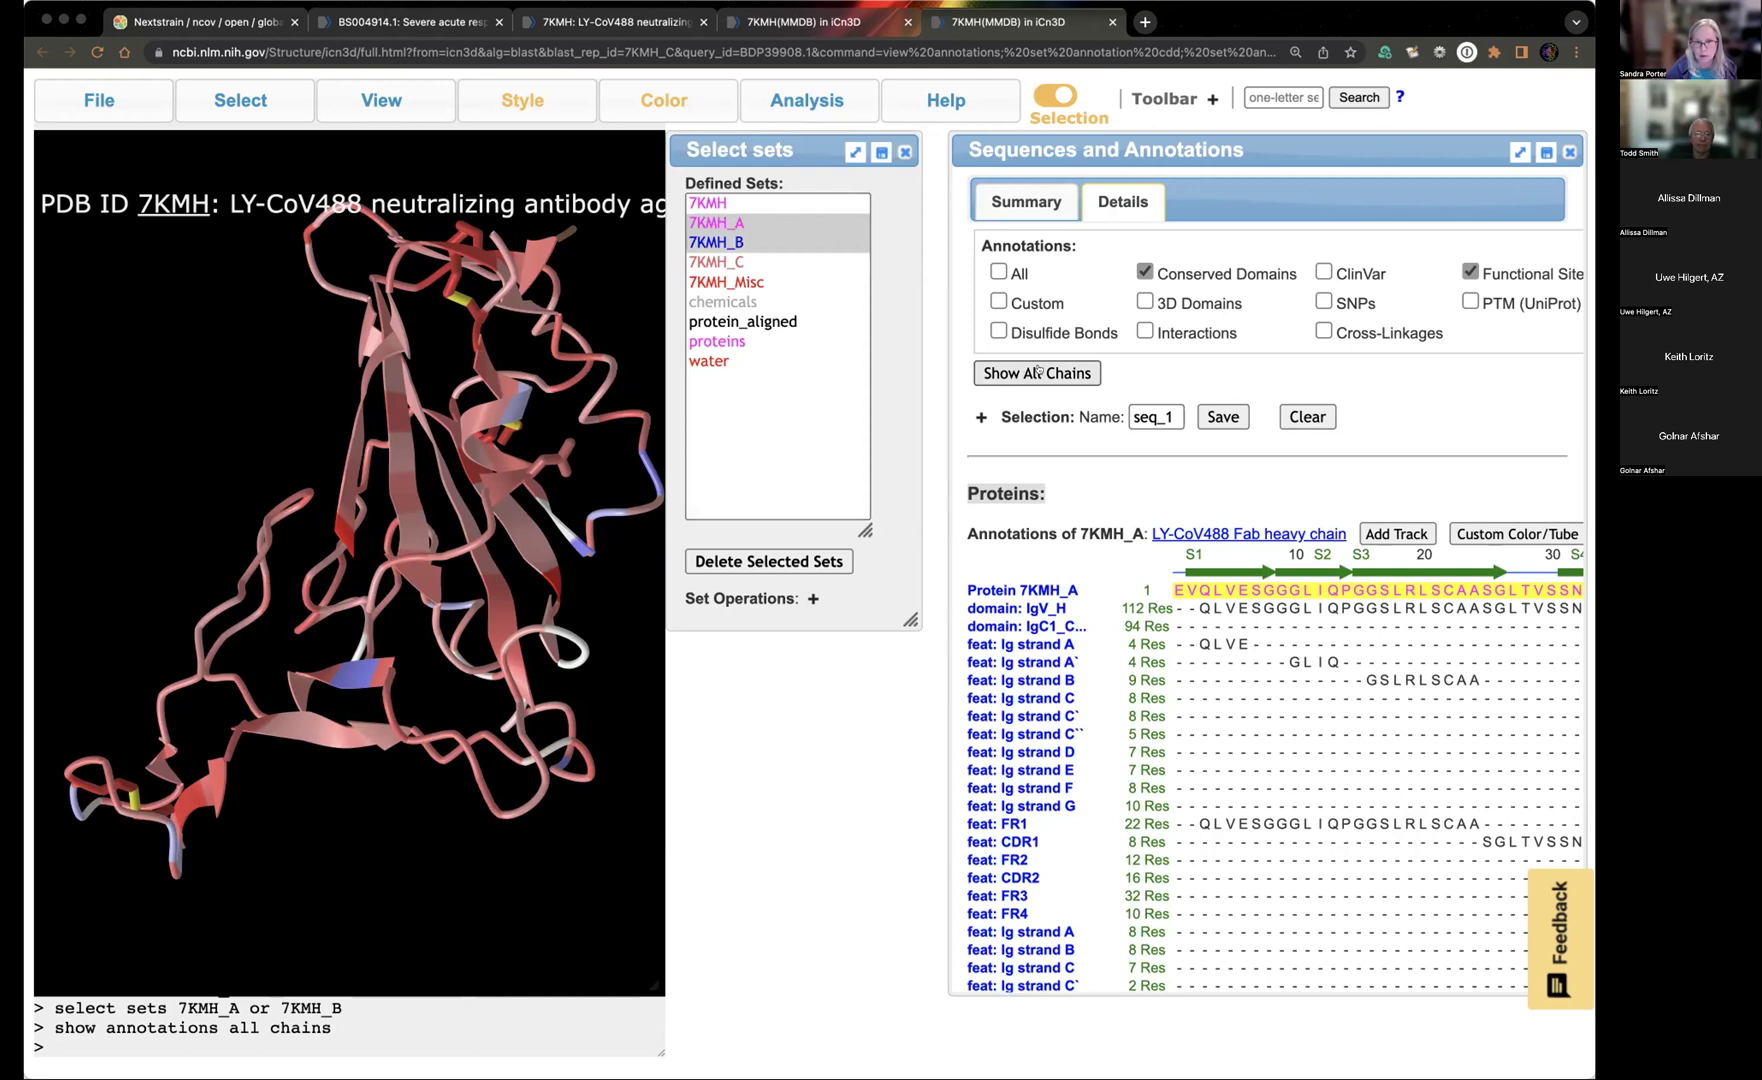
click(1021, 370)
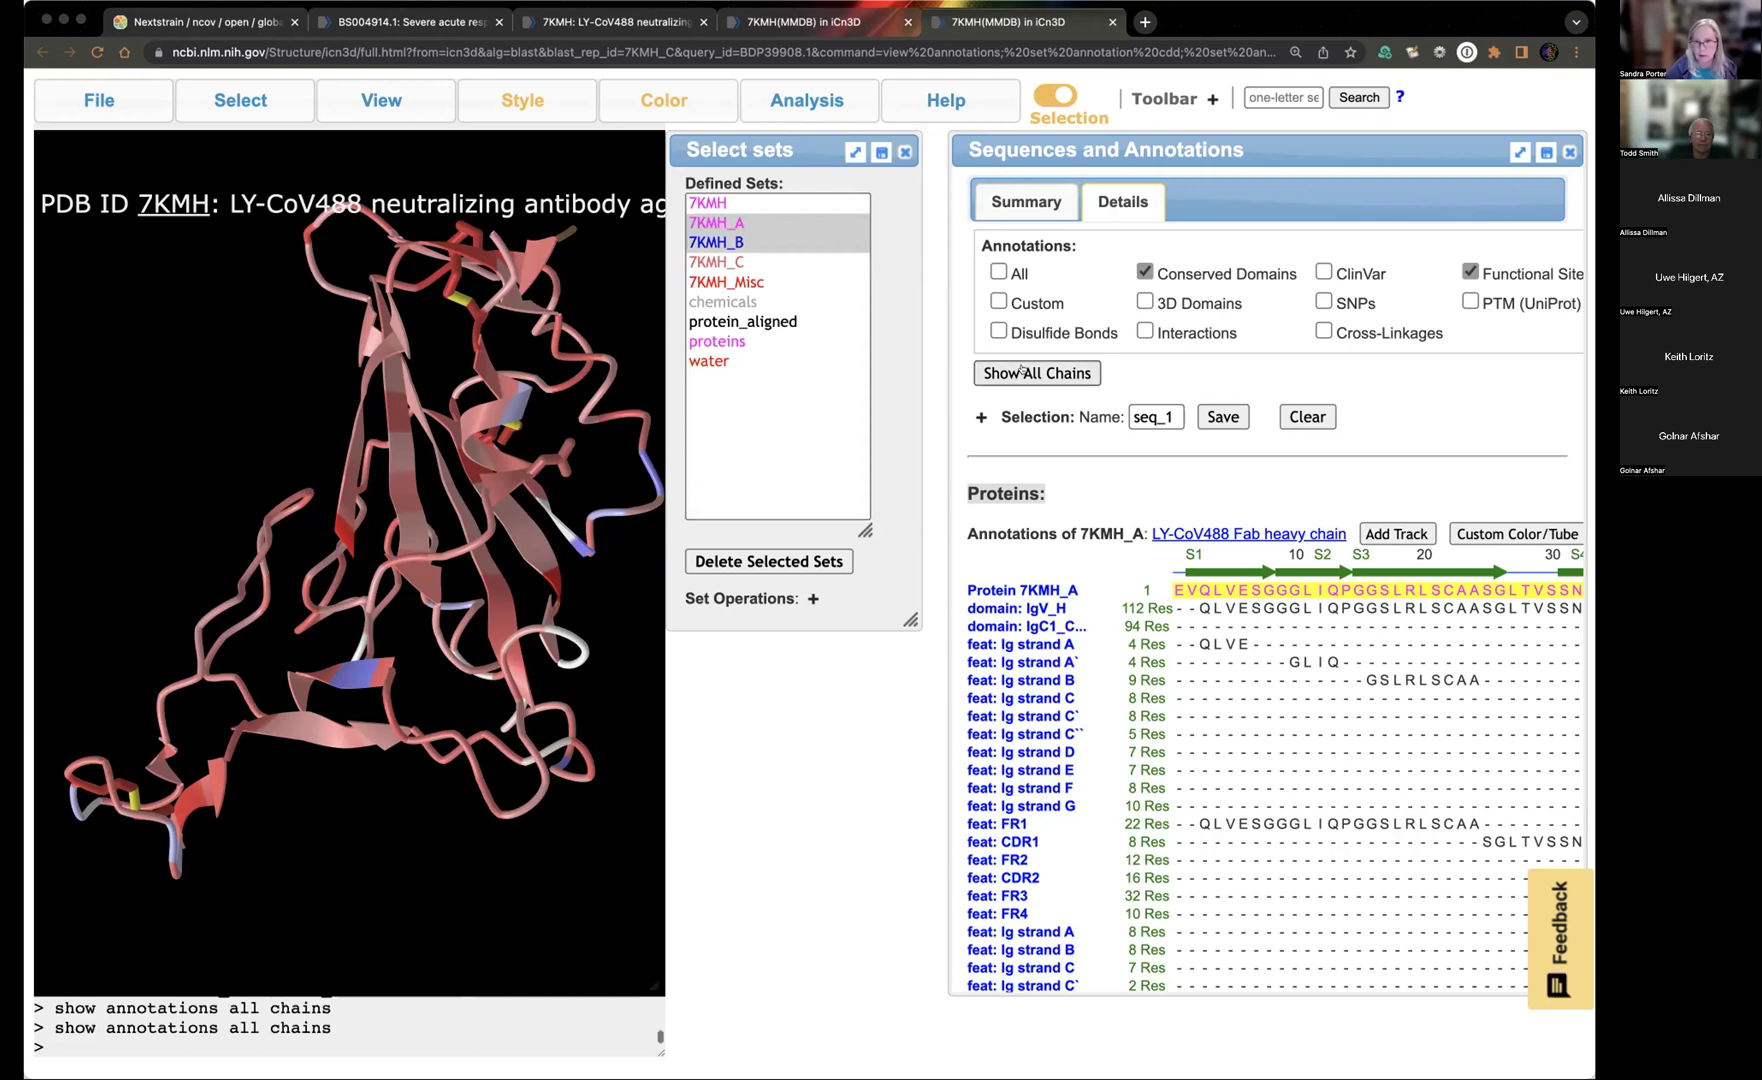
shift+click(729, 283)
mouse_move(337, 96)
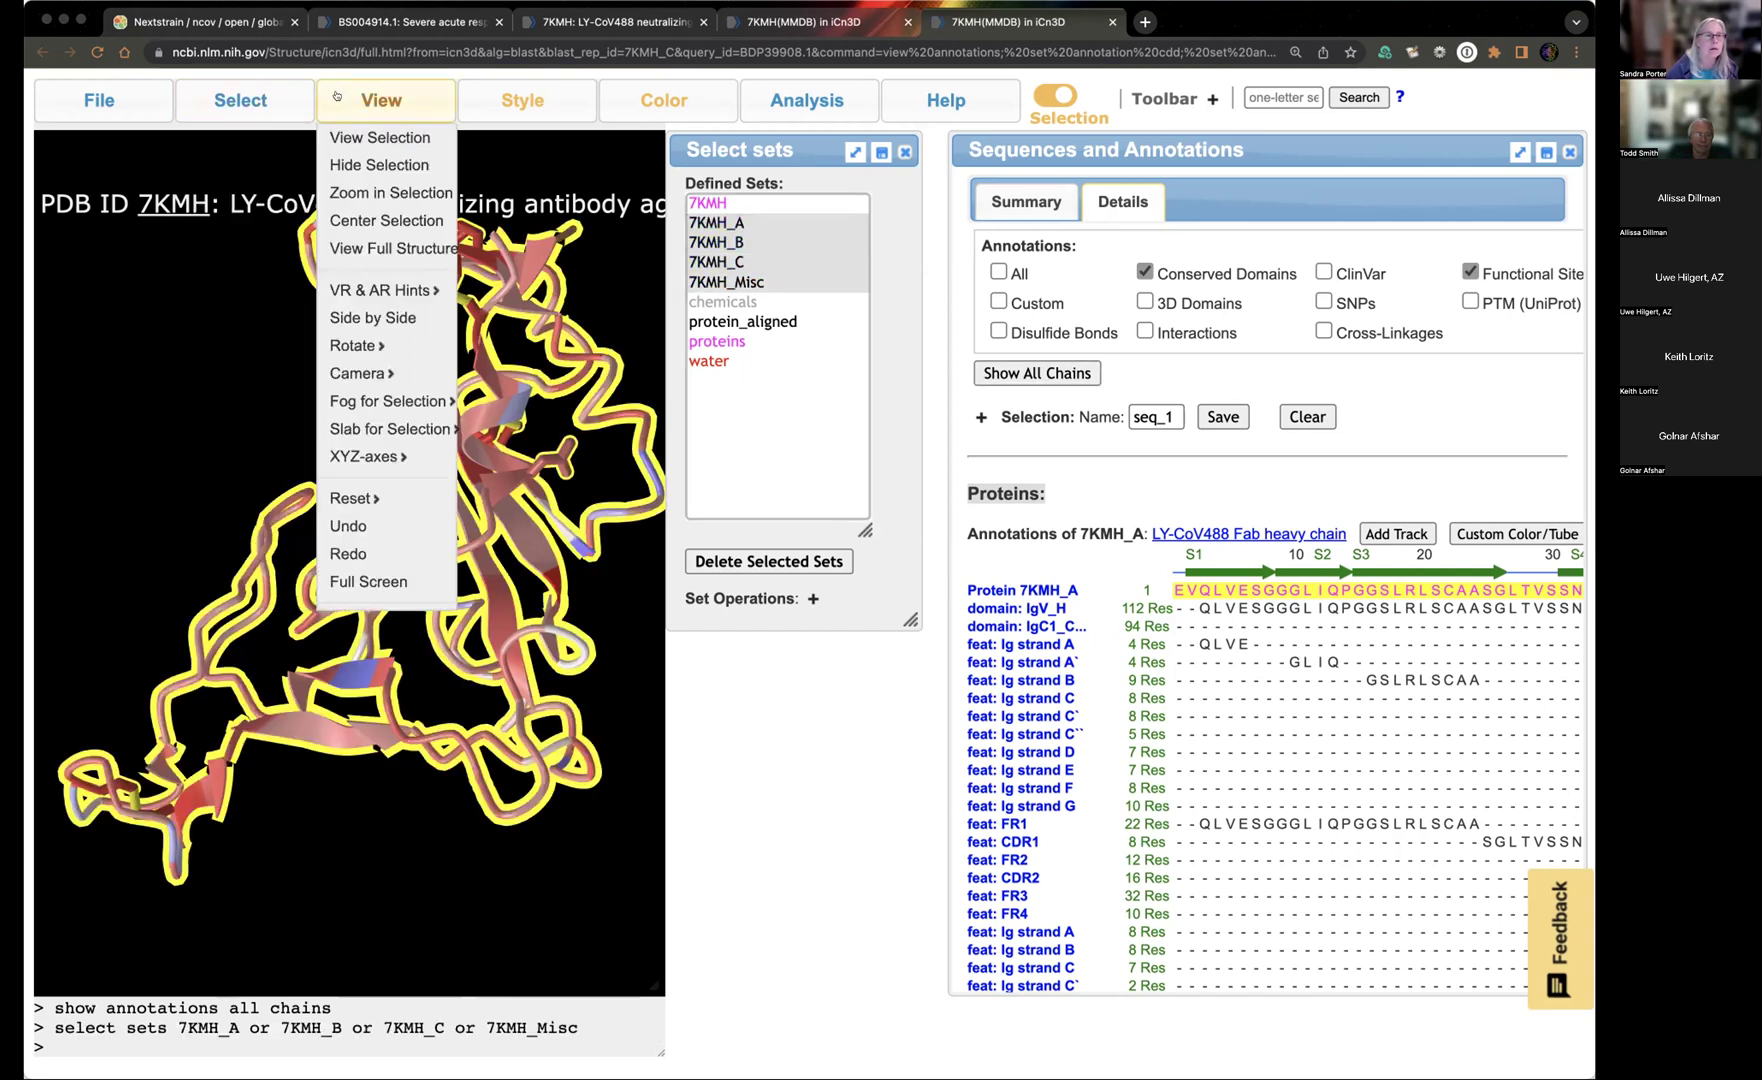
click(362, 136)
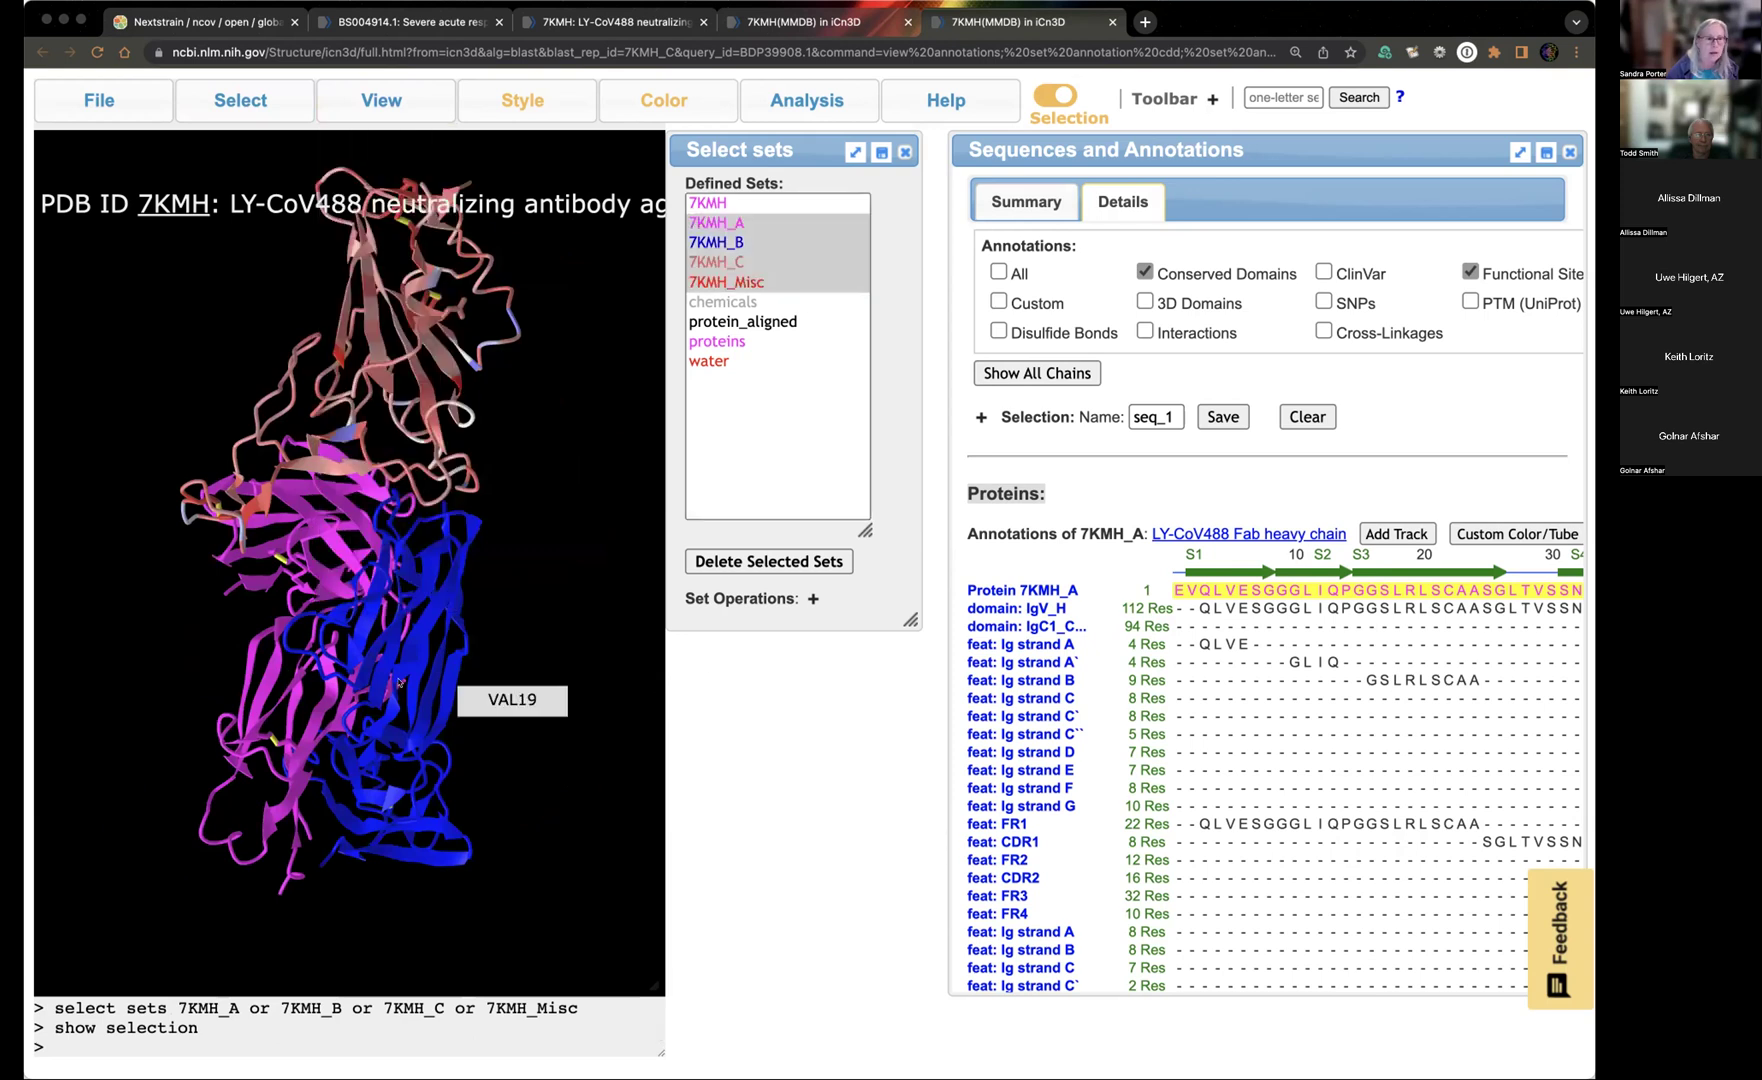
Examine the 7KMH complex up close, focusing on where the antibody chains meet the spike protein.
mouse_move(455, 697)
mouse_down()
mouse_move(521, 677)
mouse_move(416, 885)
mouse_move(450, 895)
mouse_move(389, 405)
mouse_move(465, 393)
mouse_move(560, 775)
mouse_move(453, 664)
mouse_up()
scroll(453, 664, up, 10)
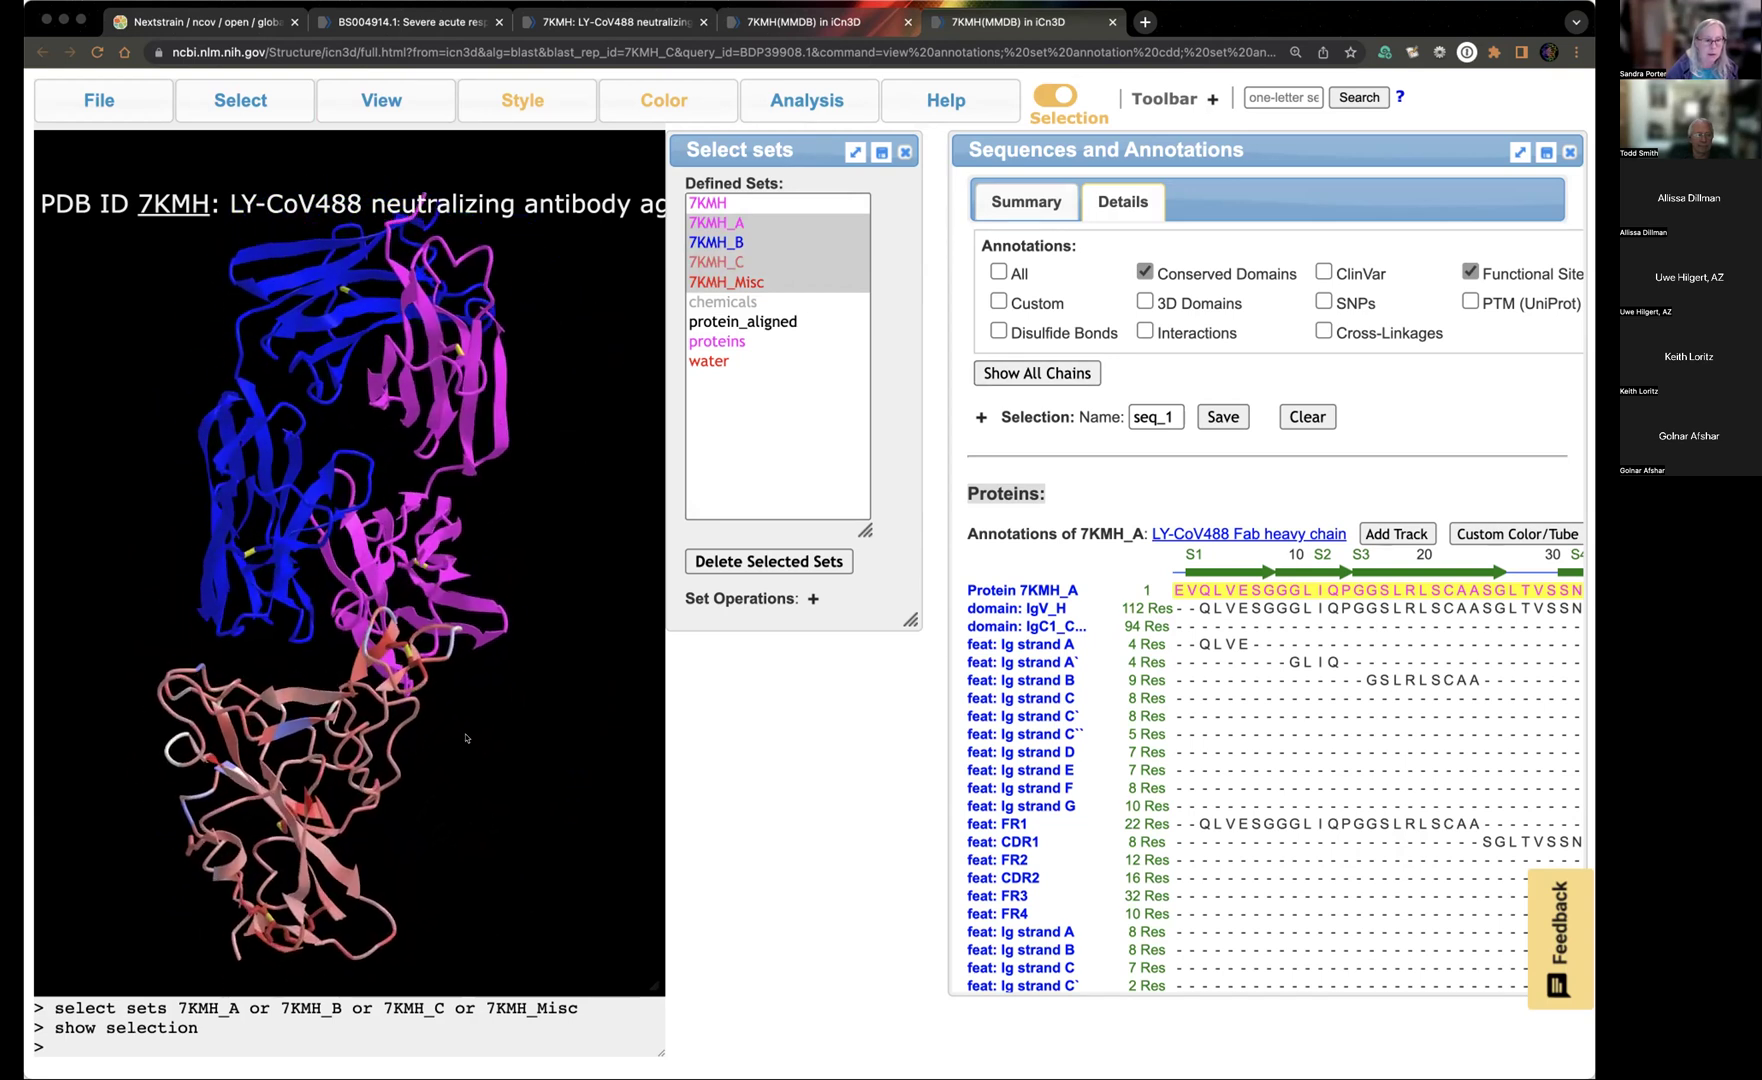
scroll(466, 739, up, 3)
mouse_move(482, 765)
drag(482, 765, 300, 407)
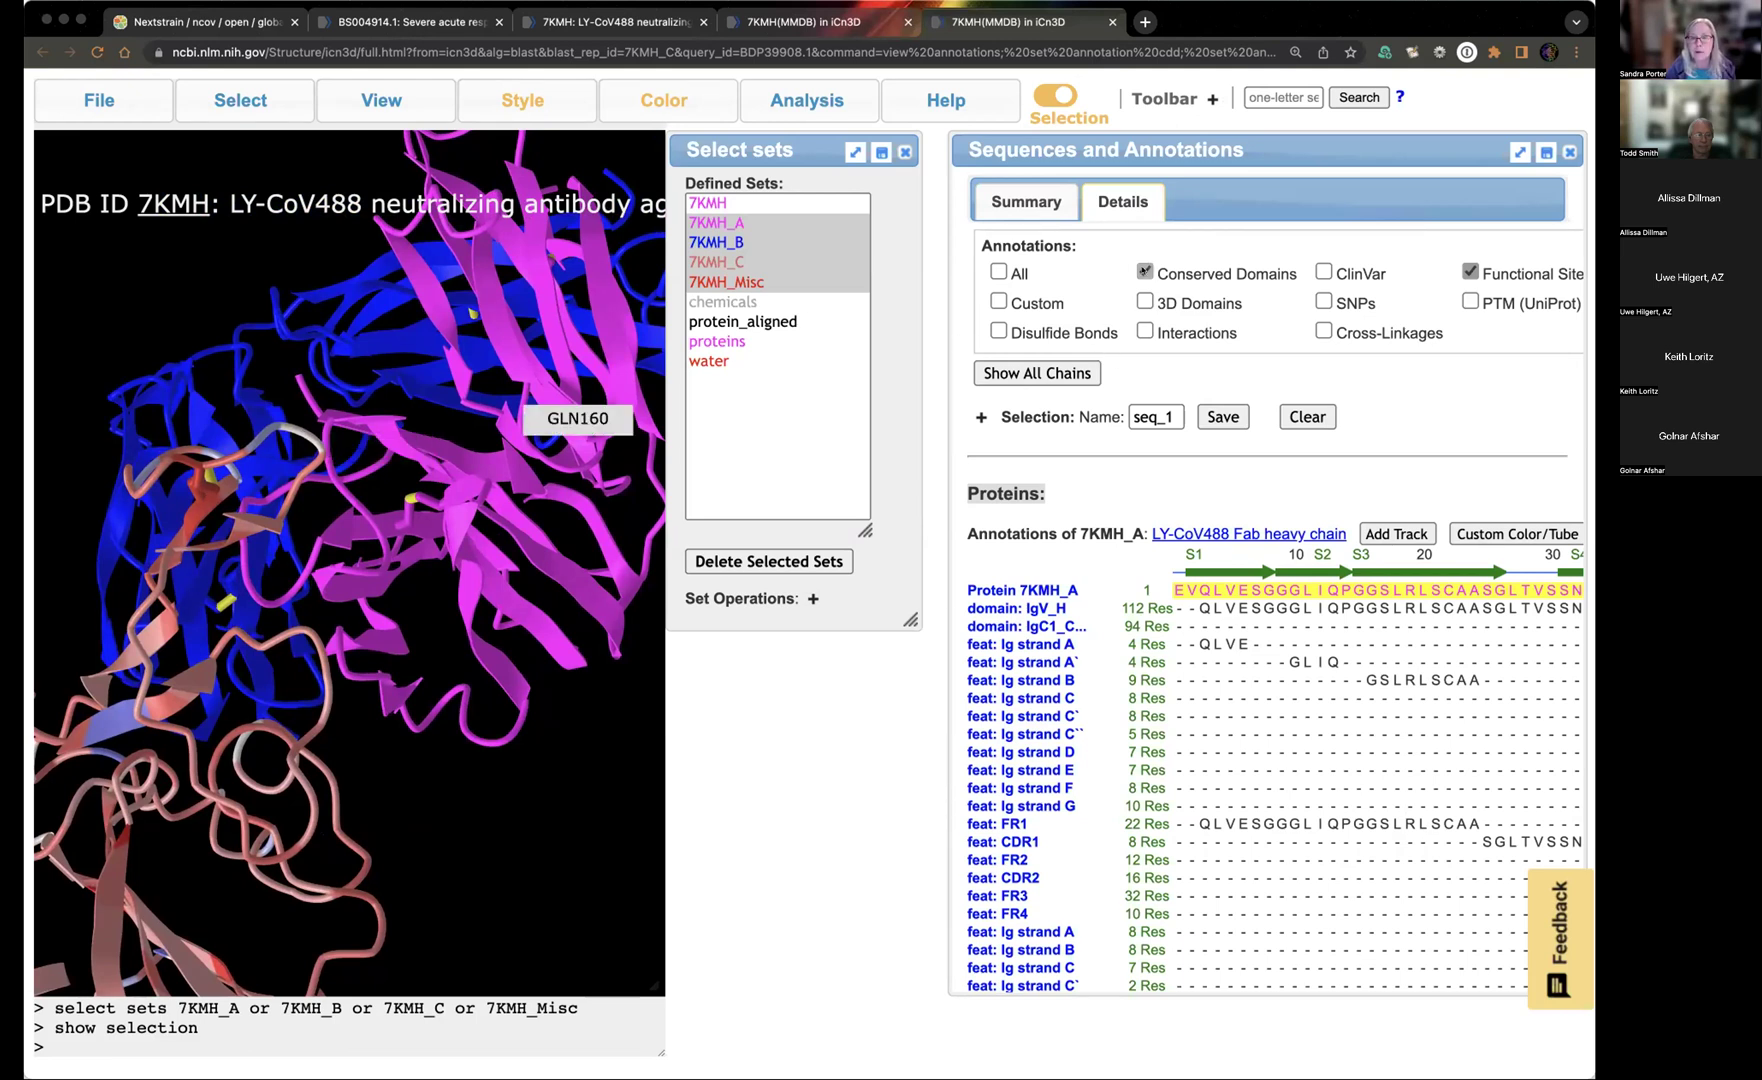
Hide the Conserved Domains and Functional Sites annotations, and inspect the aligned spike sequence and its colored residues facing the antibody.
click(1145, 271)
click(1468, 271)
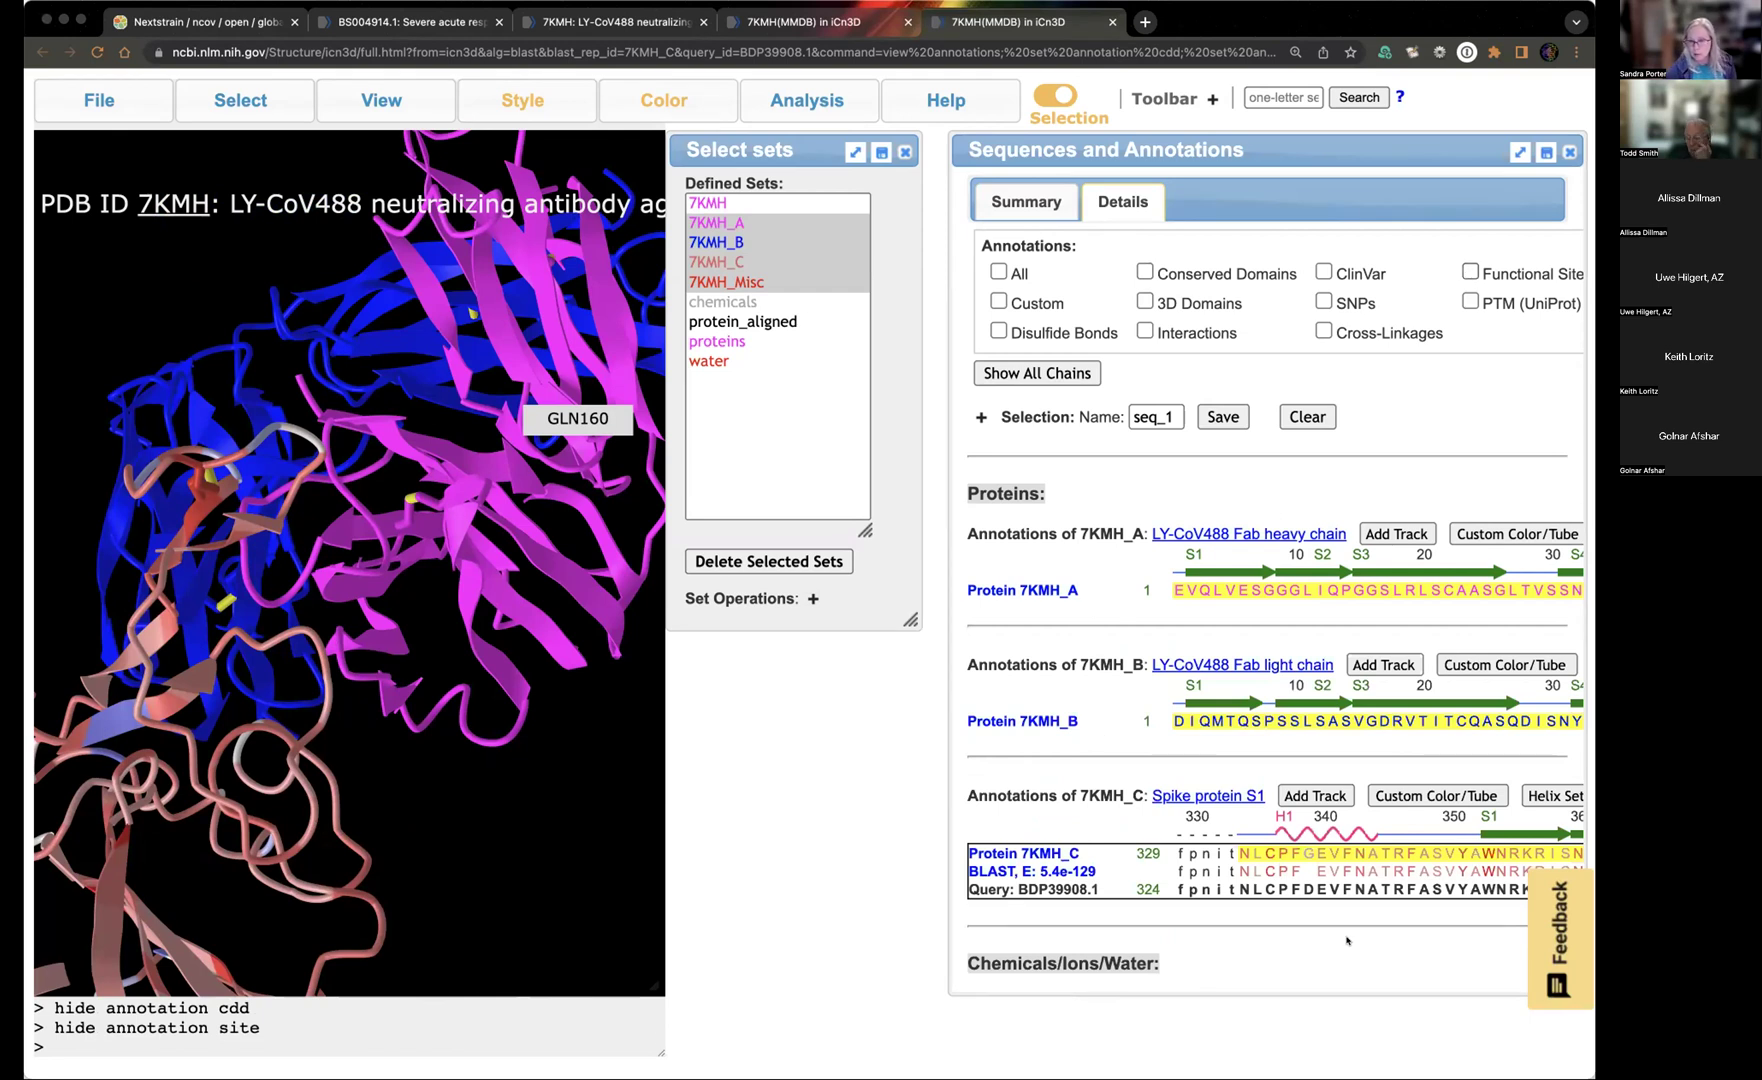
scroll(1300, 930, right, 3)
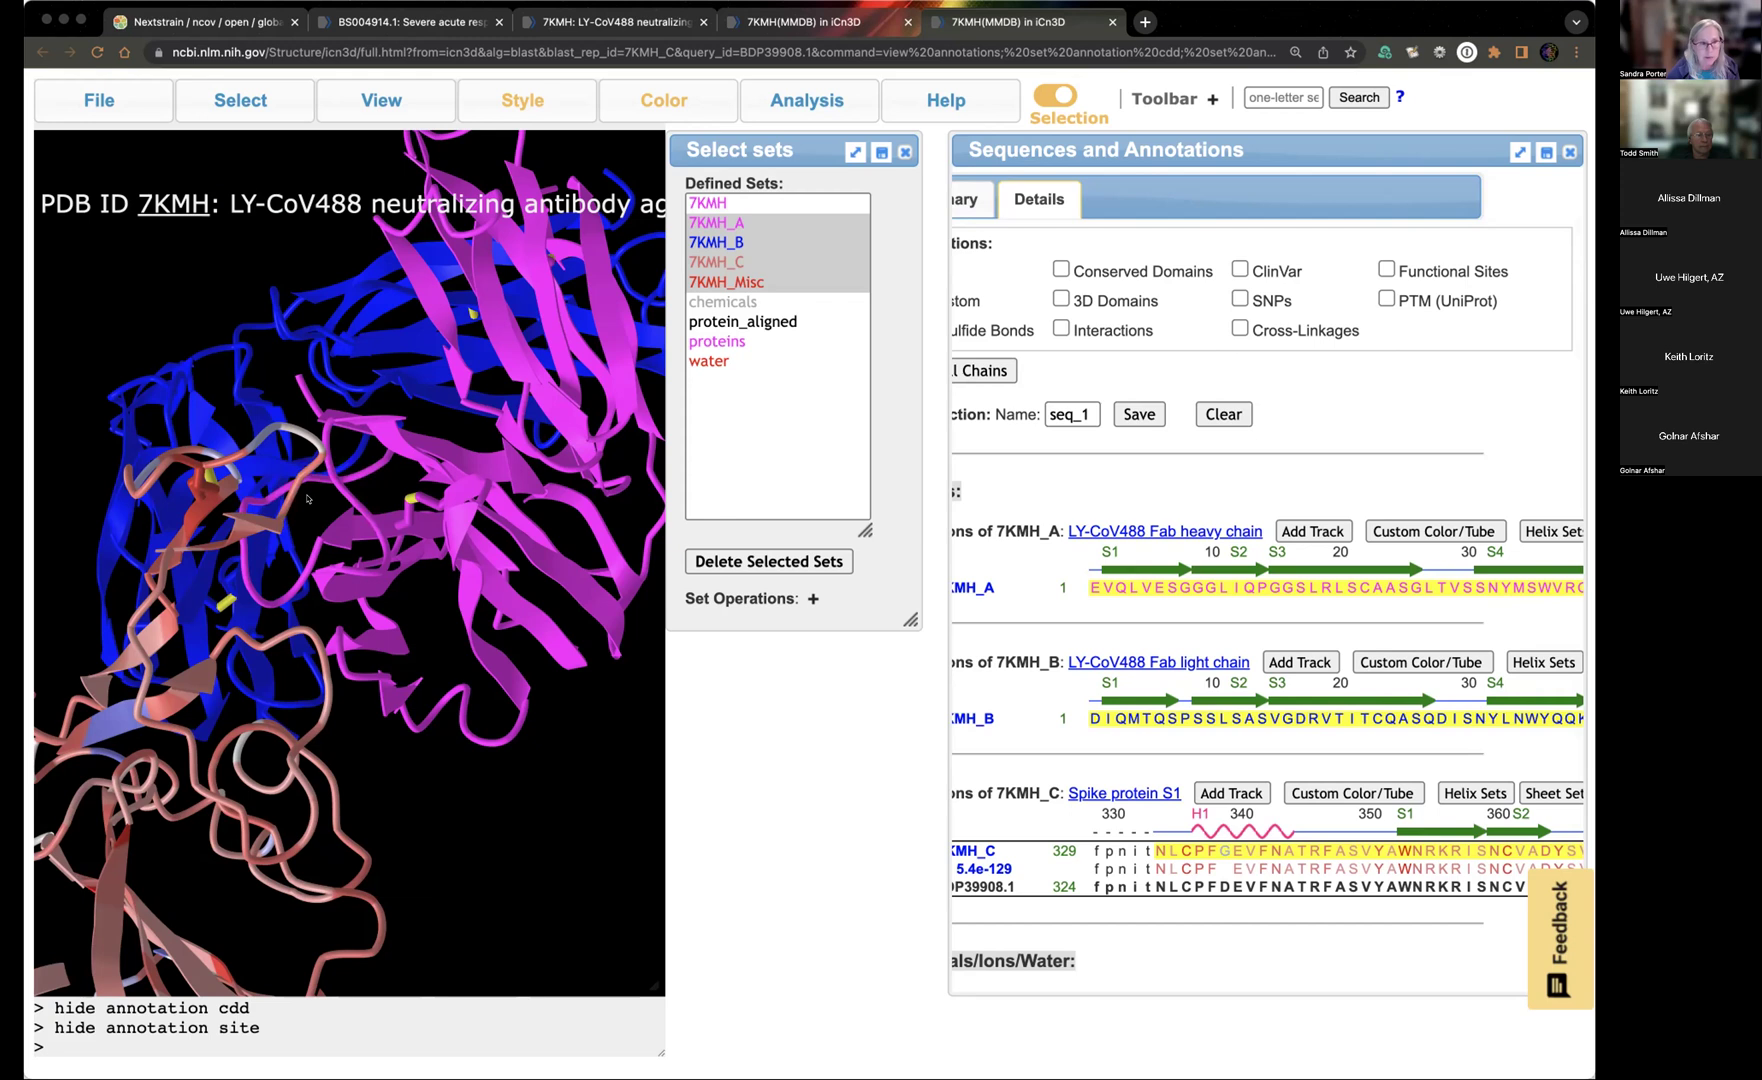
drag(292, 531, 305, 722)
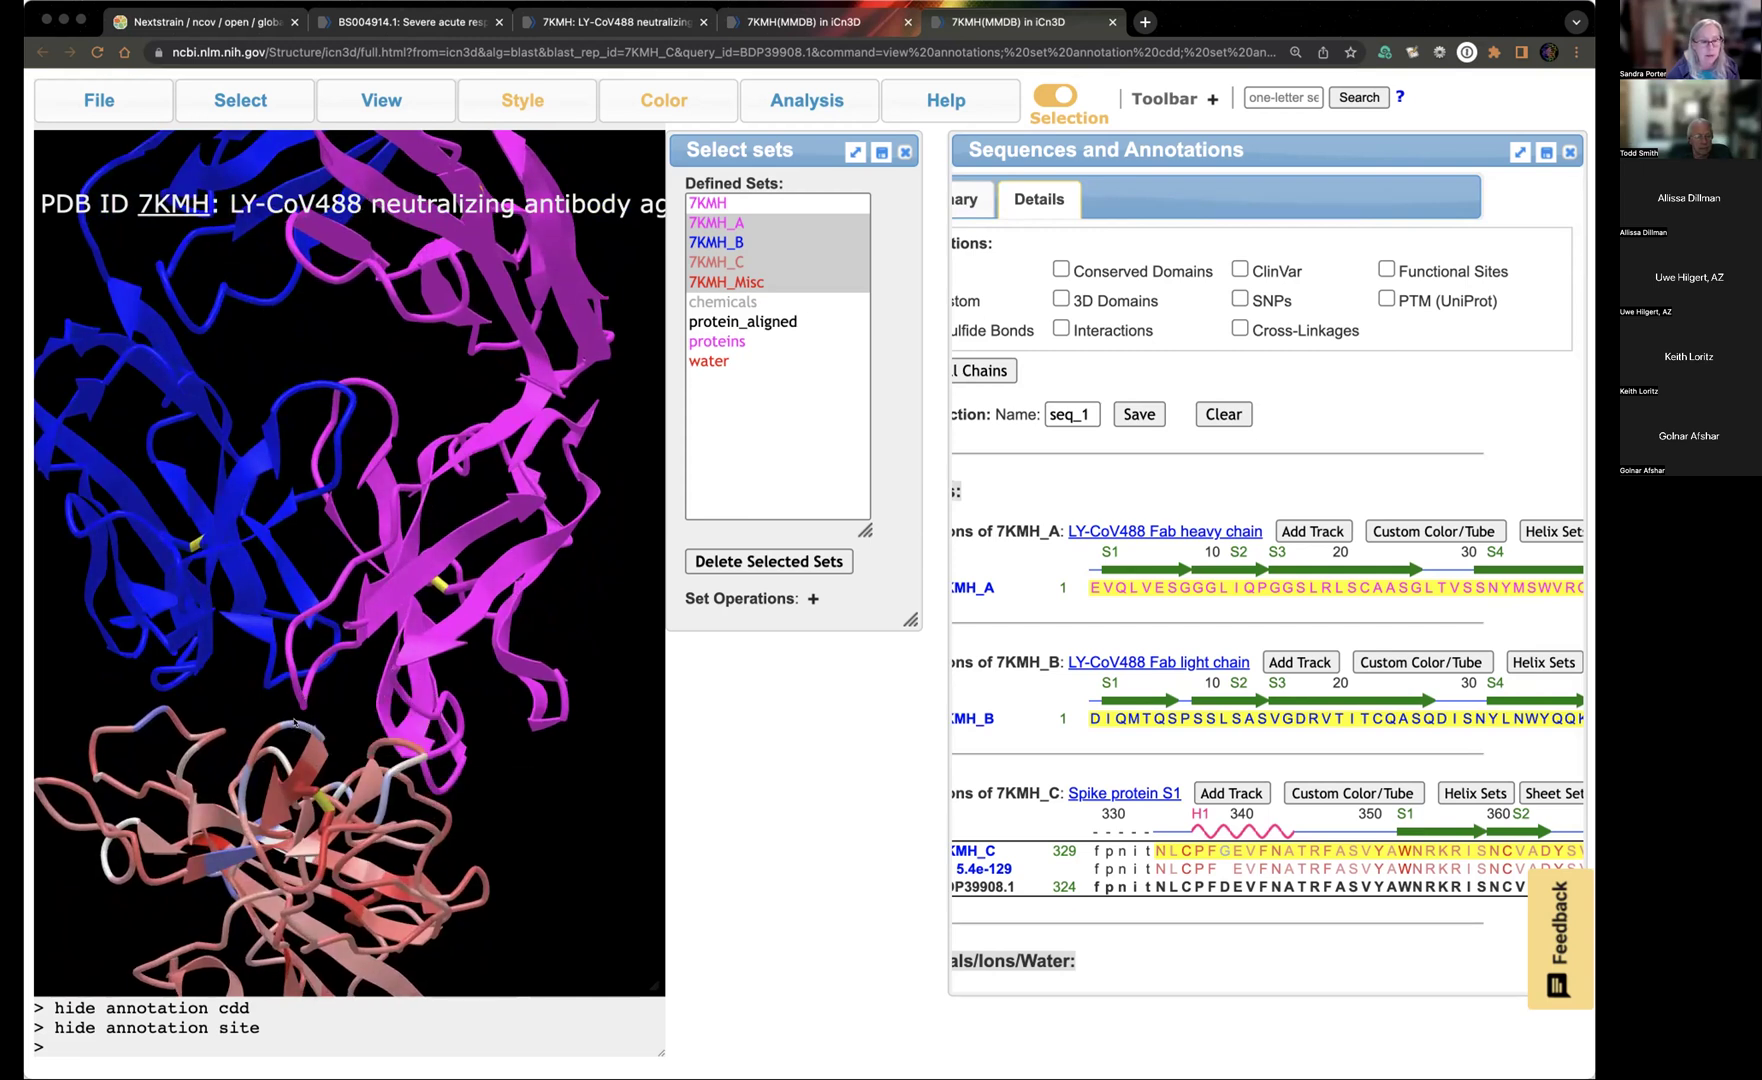
scroll(399, 725, up, 5)
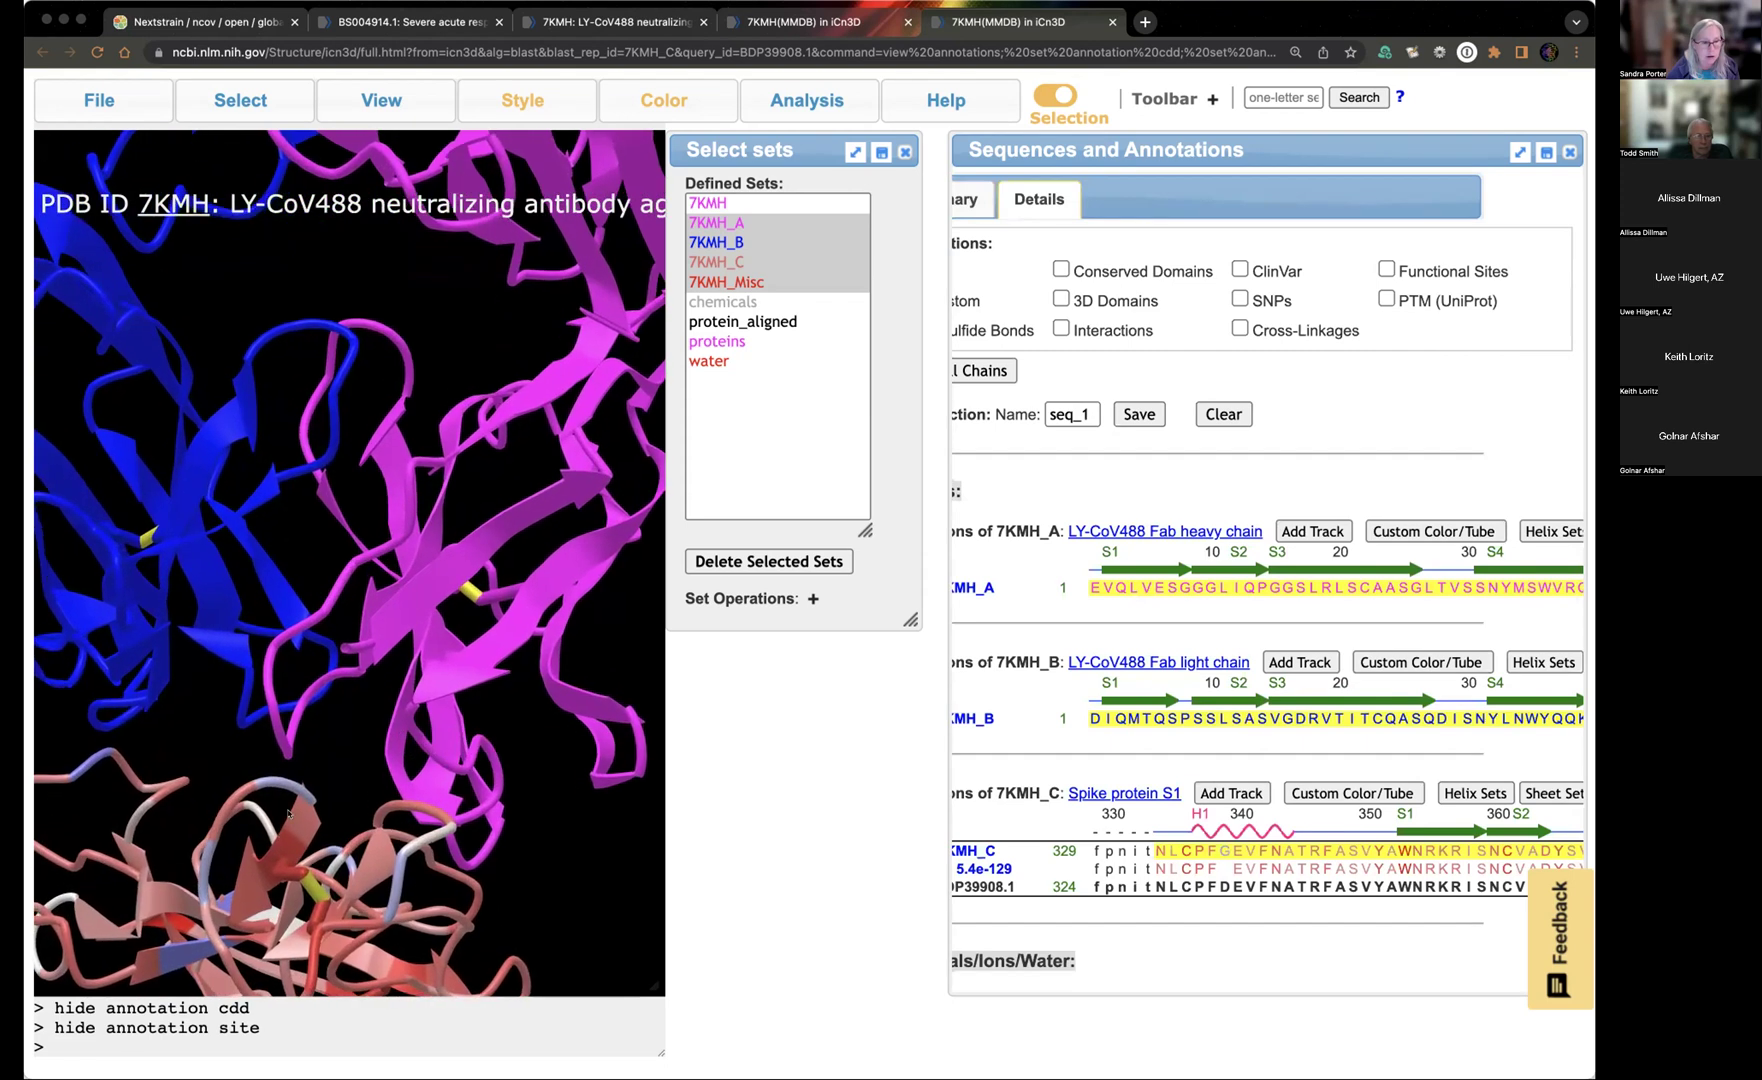